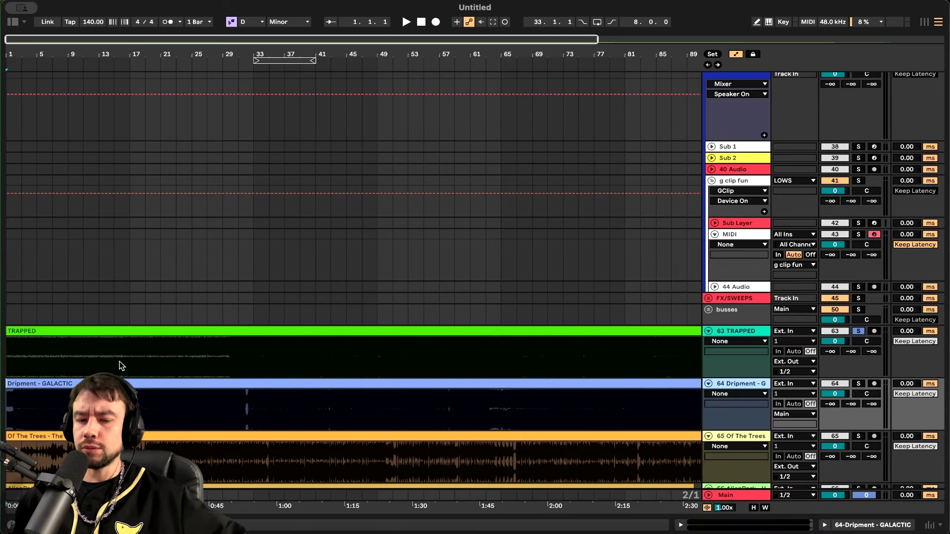
# Look over the stacked reference tracks from TRAPPED to Imagine w_Mport and the production groups above them
pyautogui.click(40, 330)
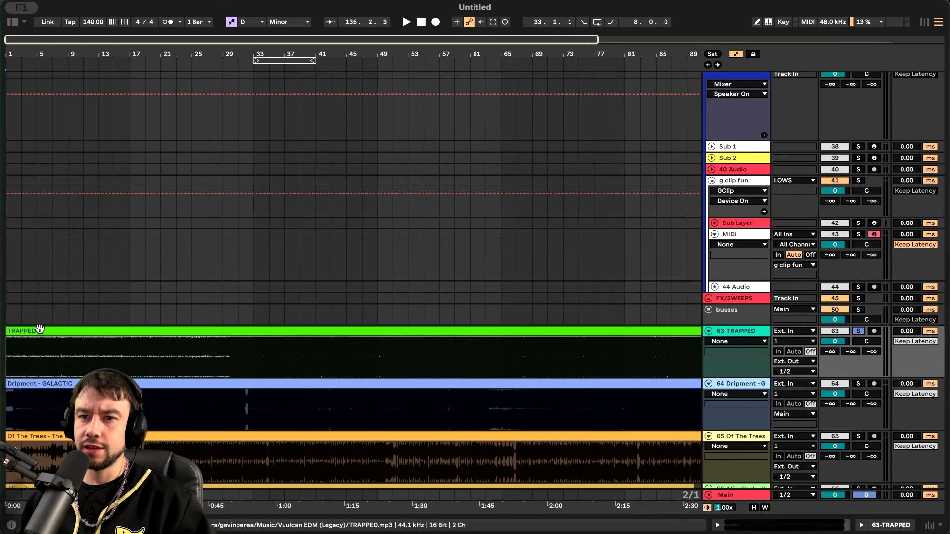
pyautogui.scroll(3, 40, 329)
pyautogui.scroll(-1, 39, 328)
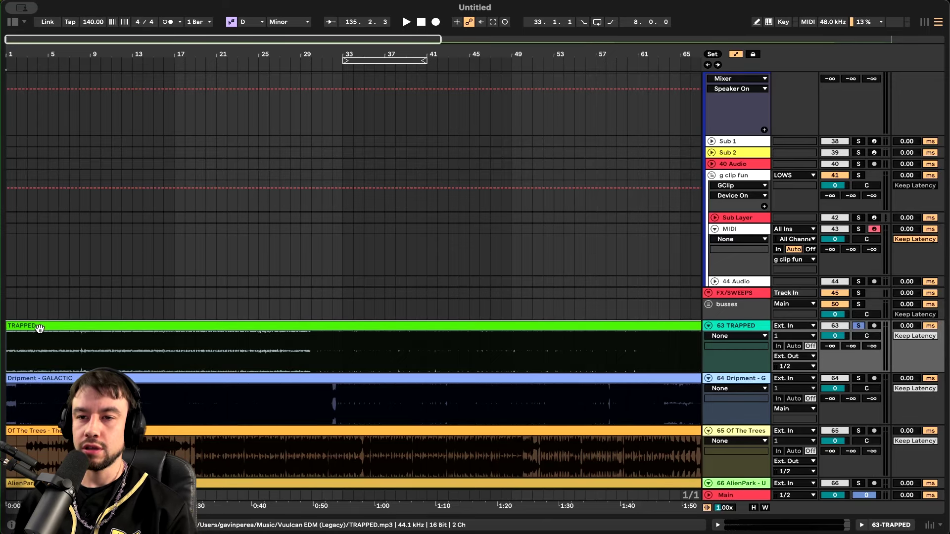
pyautogui.scroll(4, 39, 328)
pyautogui.scroll(-6, 40, 329)
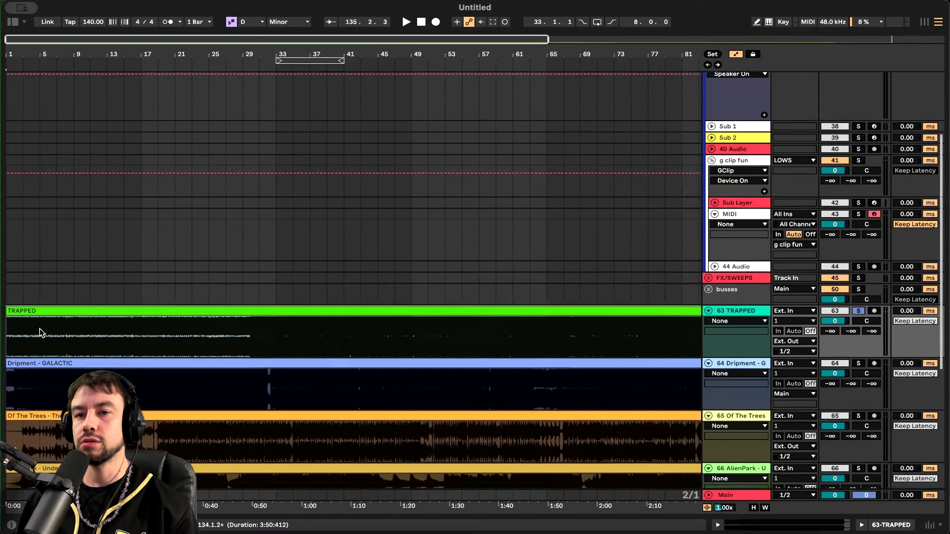
pyautogui.scroll(-10, 40, 328)
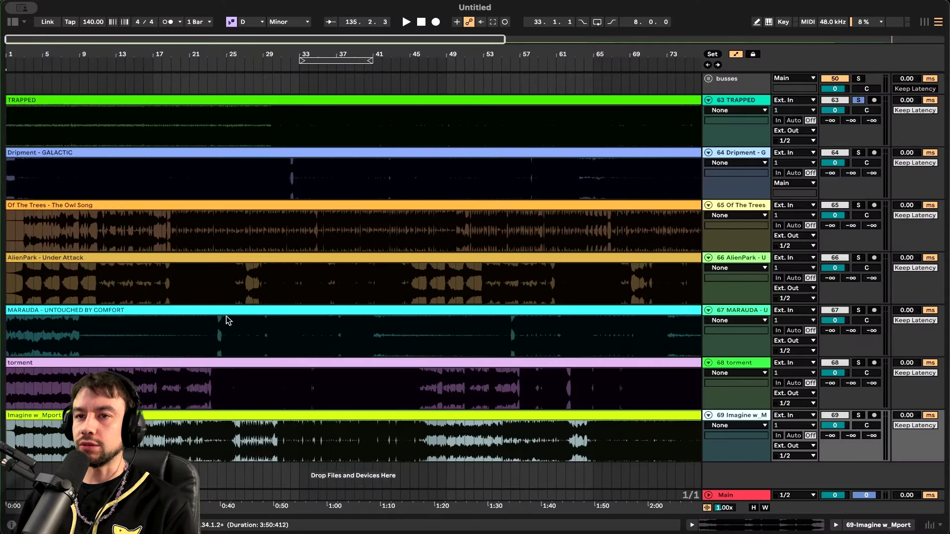
pyautogui.scroll(15, 227, 320)
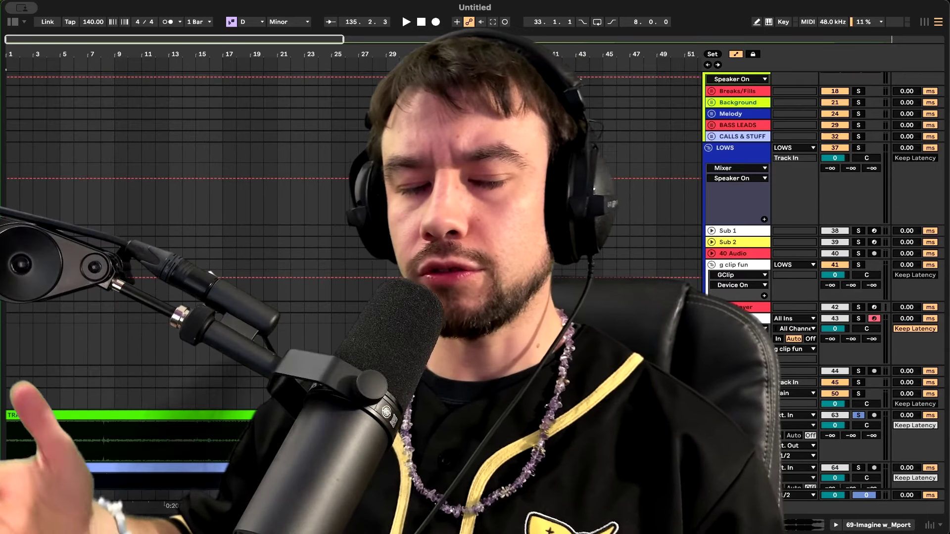
pyautogui.scroll(3, 608, 265)
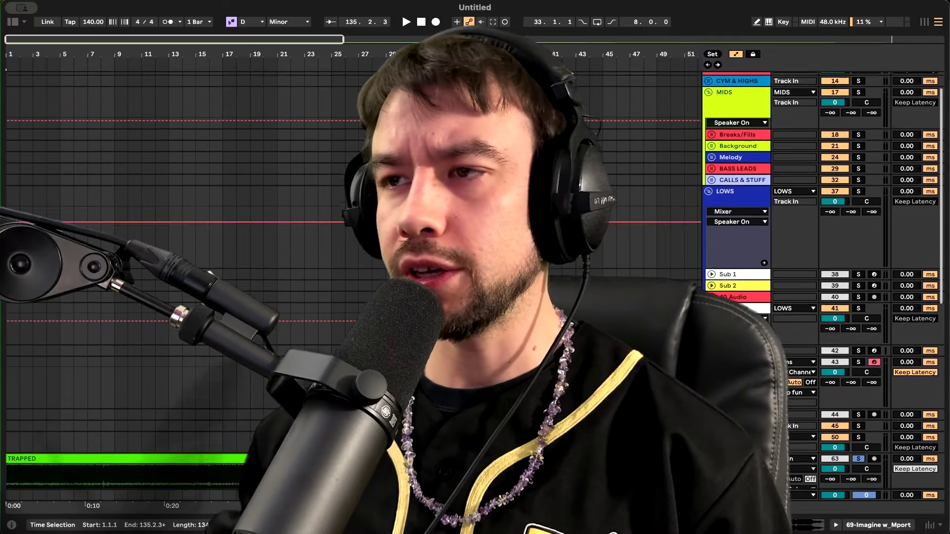
# Collapse the LOWS group and bring the start of the reference tracks into closer view
pyautogui.click(708, 221)
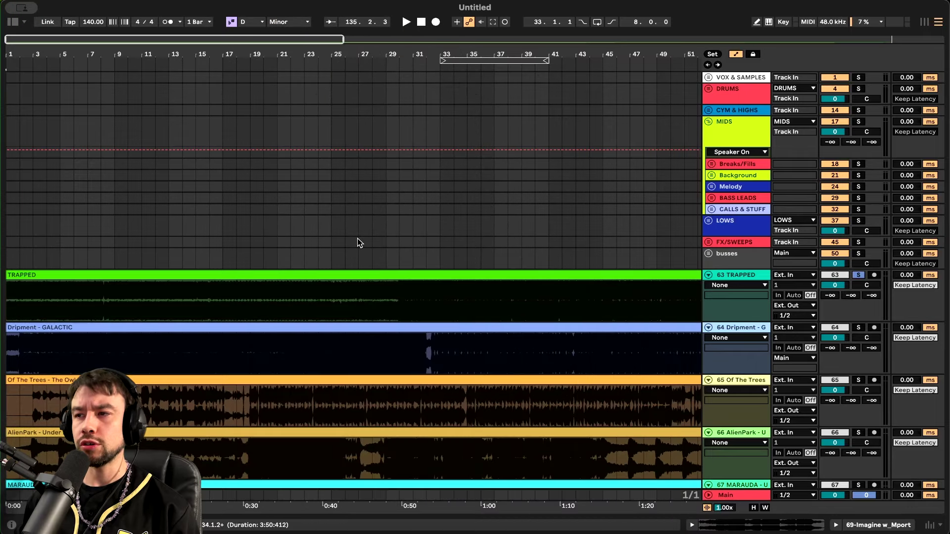
pyautogui.scroll(-1, 228, 239)
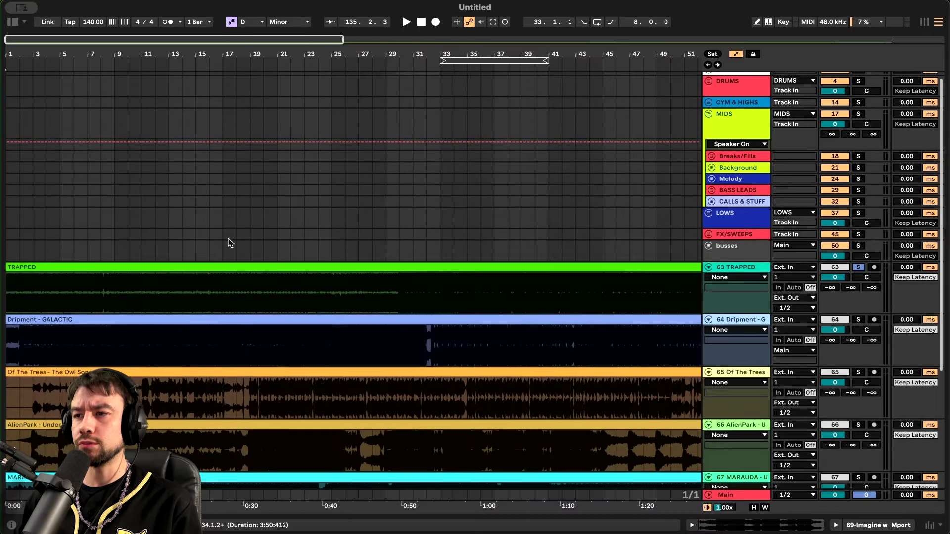
pyautogui.scroll(1, 228, 239)
pyautogui.scroll(-1, 187, 297)
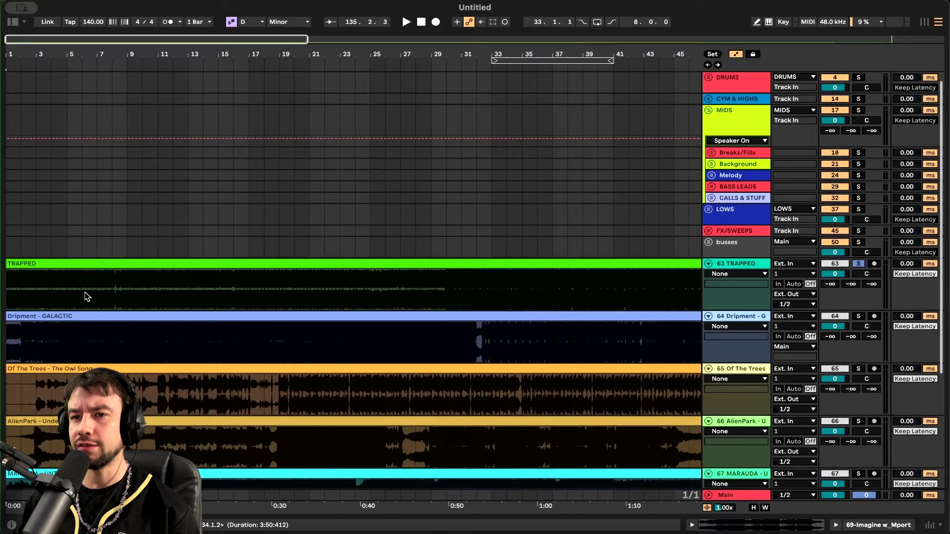
pyautogui.scroll(2, 61, 292)
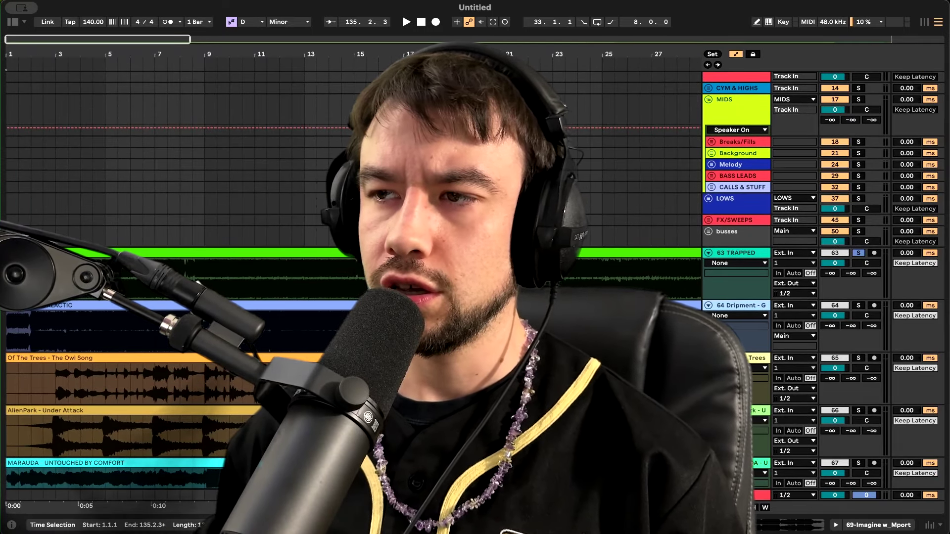
pyautogui.scroll(-1, 277, 291)
pyautogui.scroll(1, 277, 292)
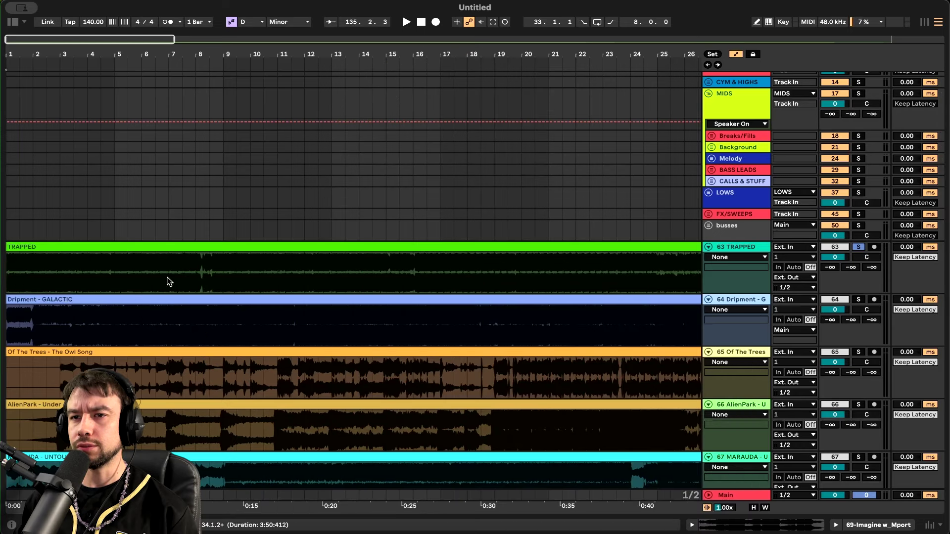
# Play the TRAPPED reference from several points in its intro, around bars 11, 16 and 24
pyautogui.click(167, 282)
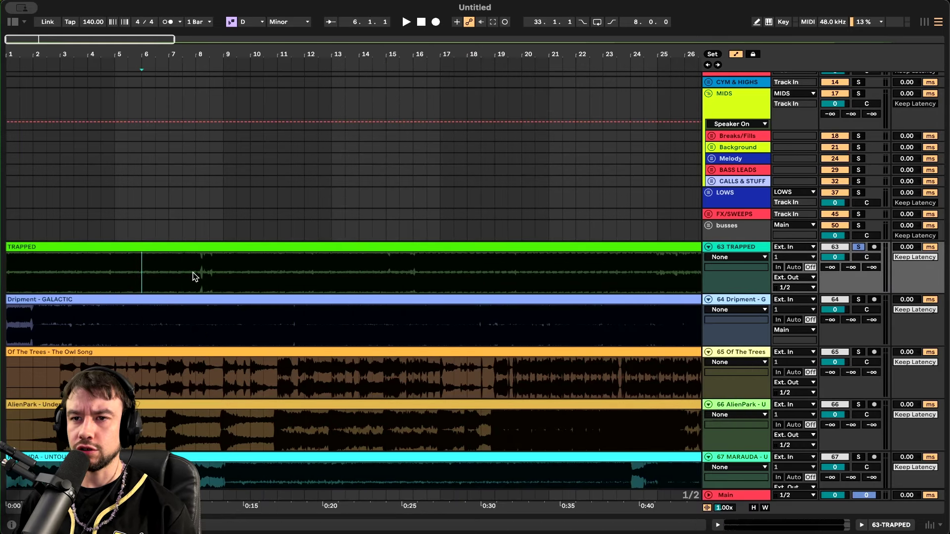
pyautogui.scroll(2, 187, 293)
pyautogui.click(298, 272)
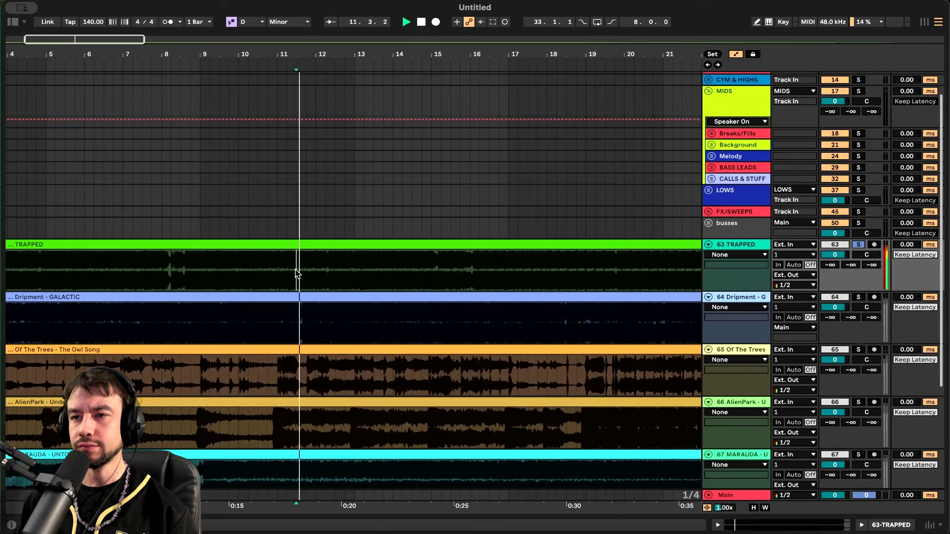
pyautogui.press('space')
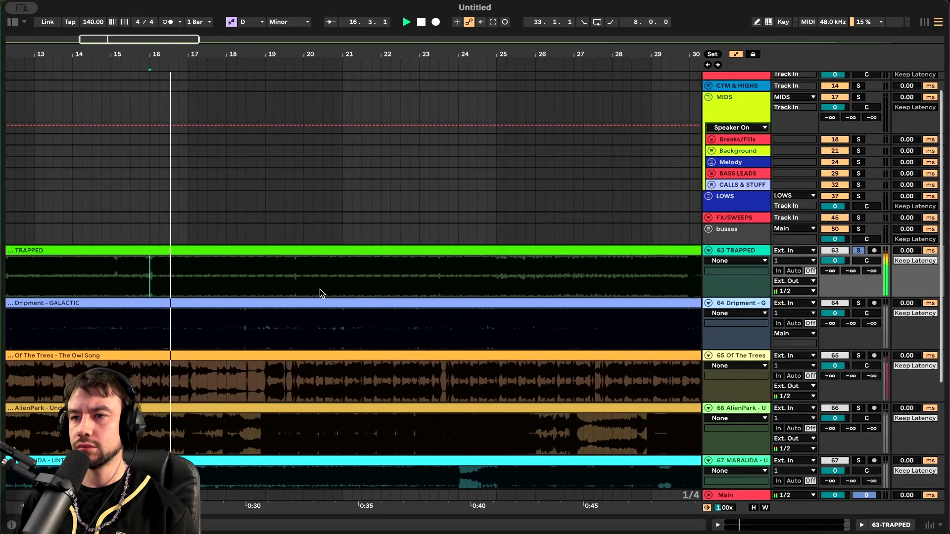
pyautogui.scroll(-4, 447, 286)
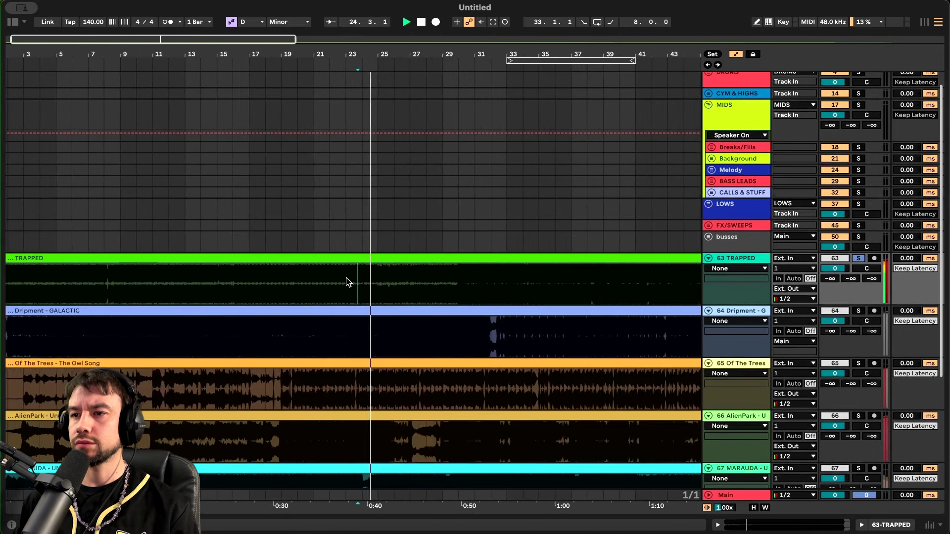
pyautogui.scroll(1, 458, 294)
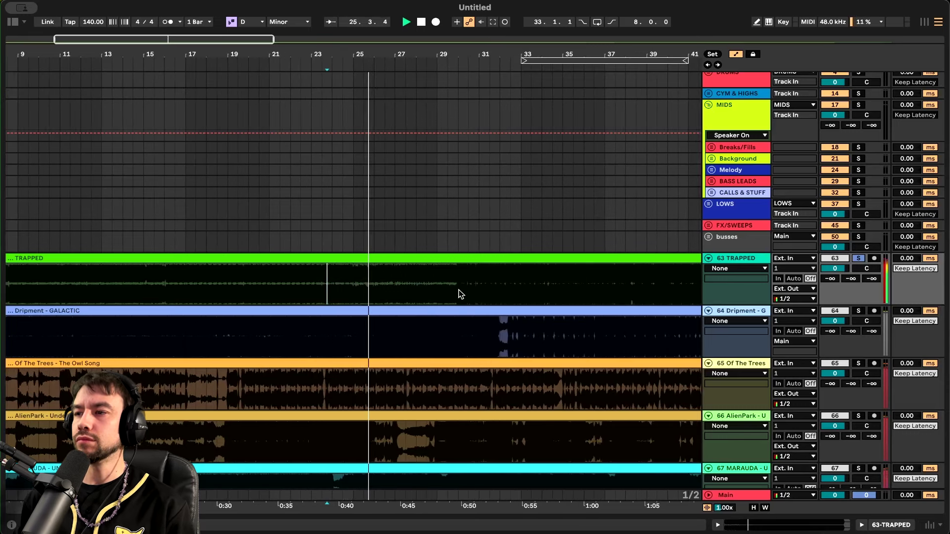
# Copy the JST Clip device from the Main track onto the TRAPPED track and hide the device chain
pyautogui.doubleClick(727, 496)
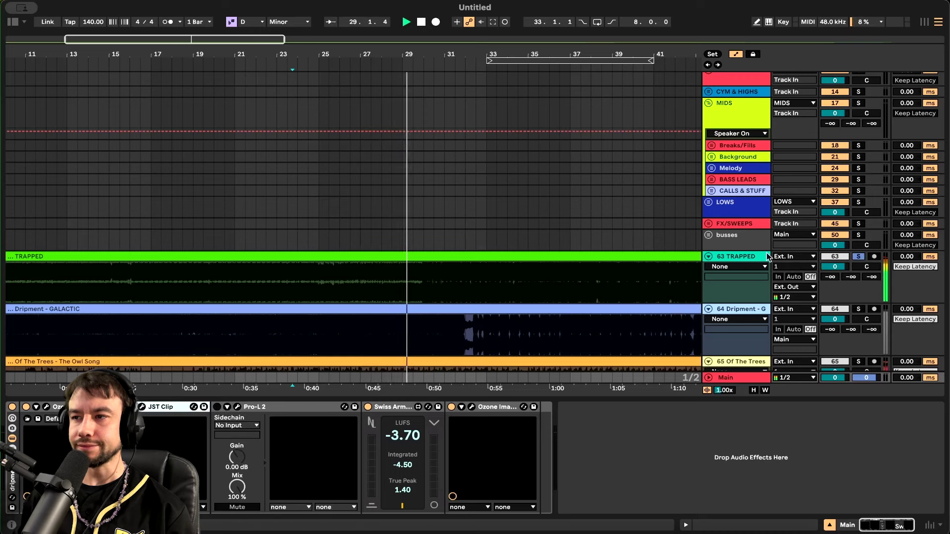
pyautogui.click(738, 258)
pyautogui.press('super+v')
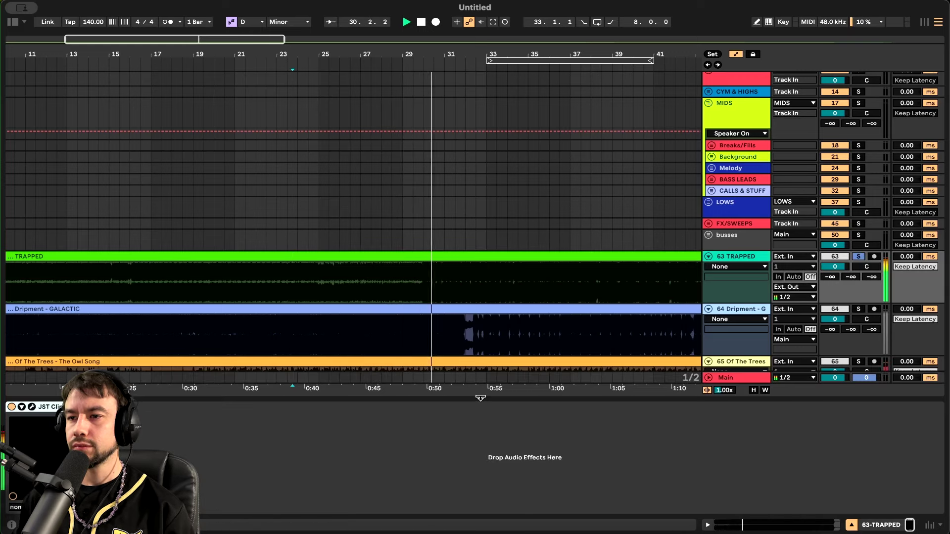
pyautogui.click(480, 398)
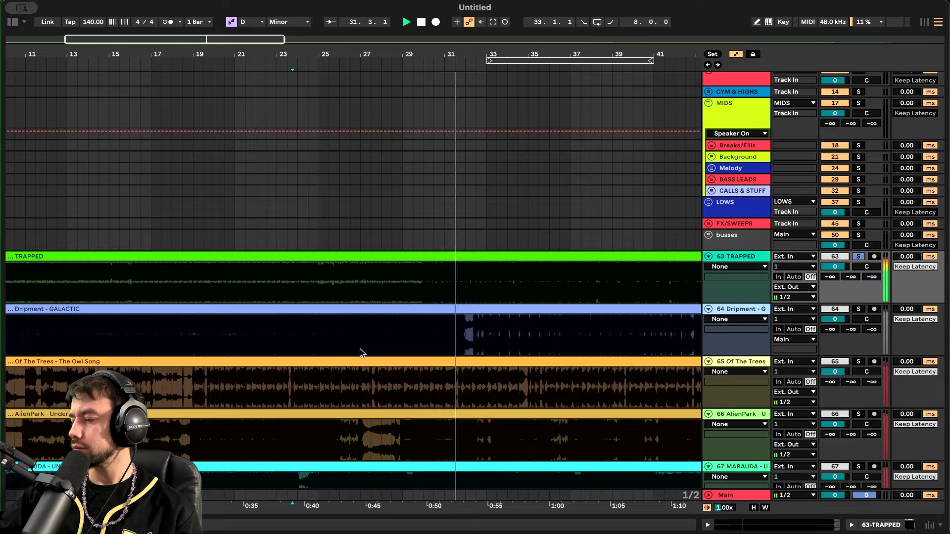
# Listen to the TRAPPED drop through bar 41 while examining its waveform, and stop playback
pyautogui.hscroll(4, 360, 349)
pyautogui.scroll(6, 360, 311)
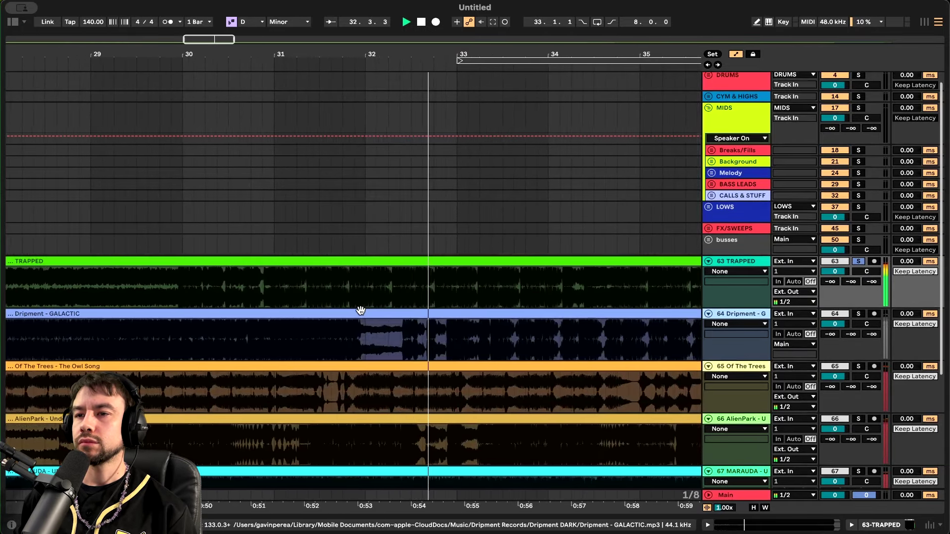
pyautogui.moveTo(360, 310); pyautogui.dragTo(285, 303)
pyautogui.scroll(-1, 284, 304)
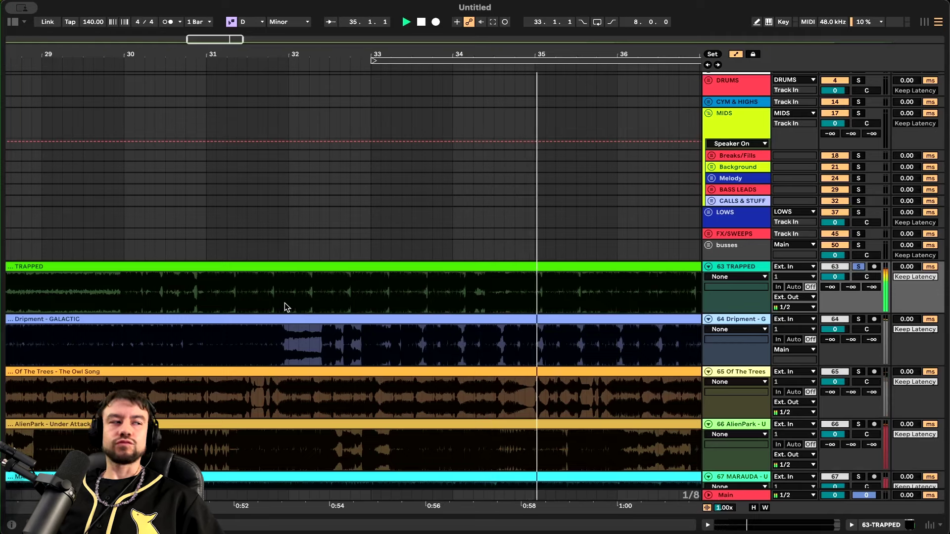
pyautogui.hscroll(5, 284, 303)
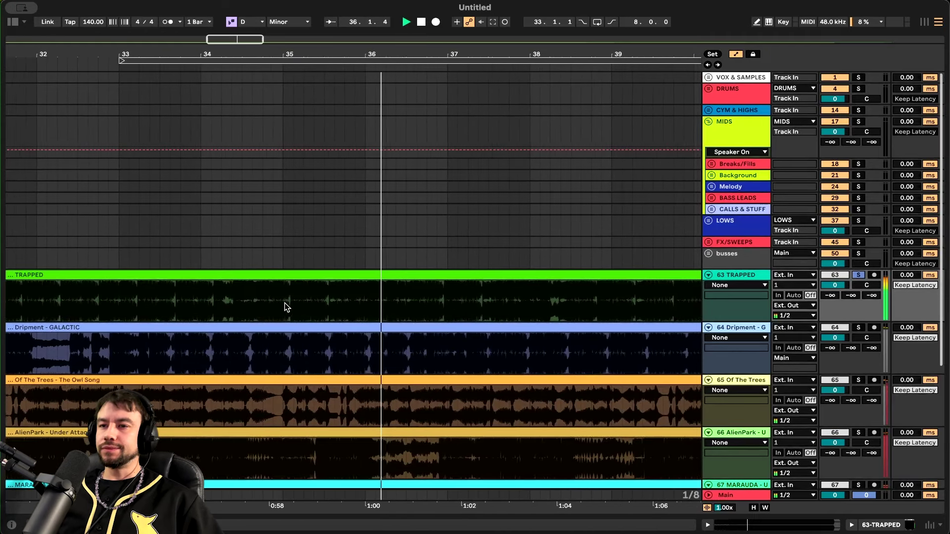
pyautogui.hscroll(3, 284, 303)
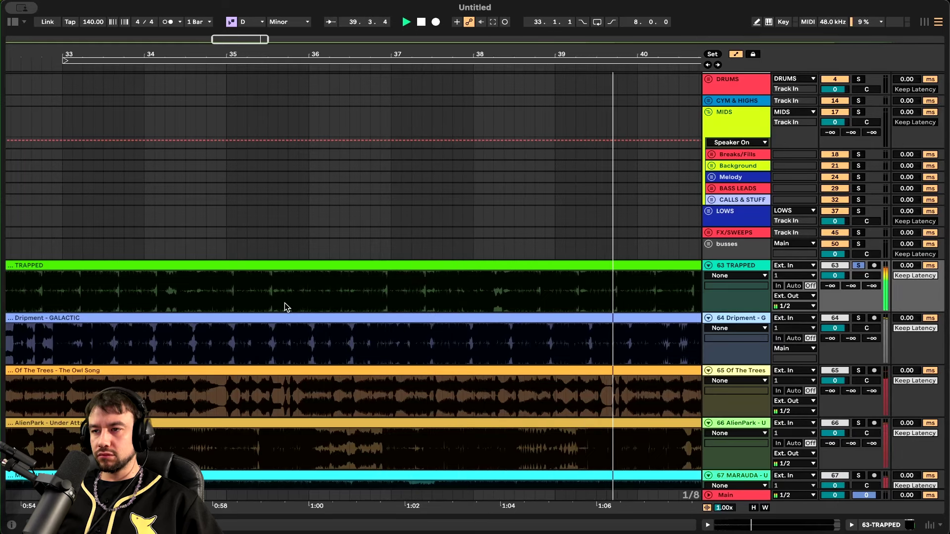
pyautogui.hscroll(4, 284, 303)
pyautogui.scroll(-4, 284, 302)
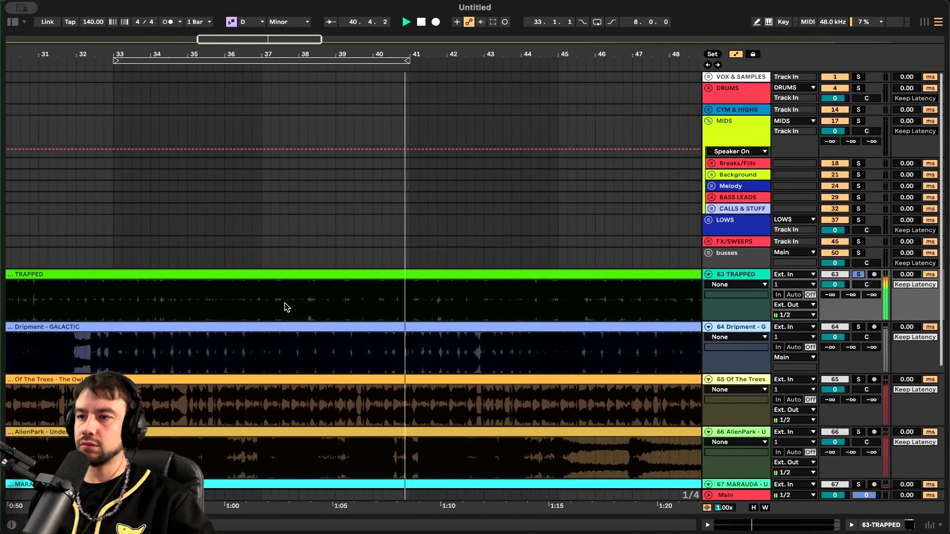
pyautogui.scroll(-4, 284, 302)
pyautogui.hscroll(-7, 284, 303)
pyautogui.press('space')
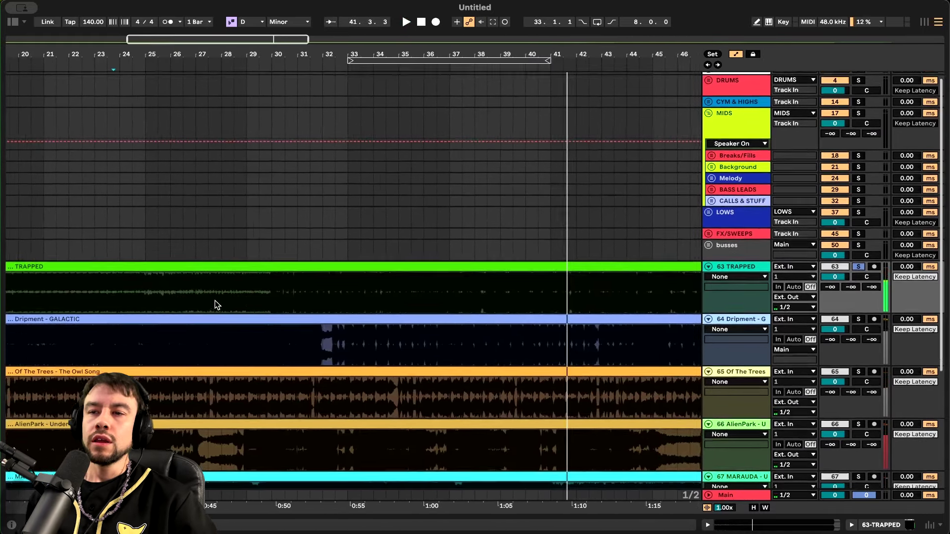
# Highlight two consecutive sections of the TRAPPED drop, from 31.1.1 to 34.2.1 and from 34.2.1 to 37.2.1
pyautogui.hscroll(4, 215, 302)
pyautogui.scroll(1, 215, 302)
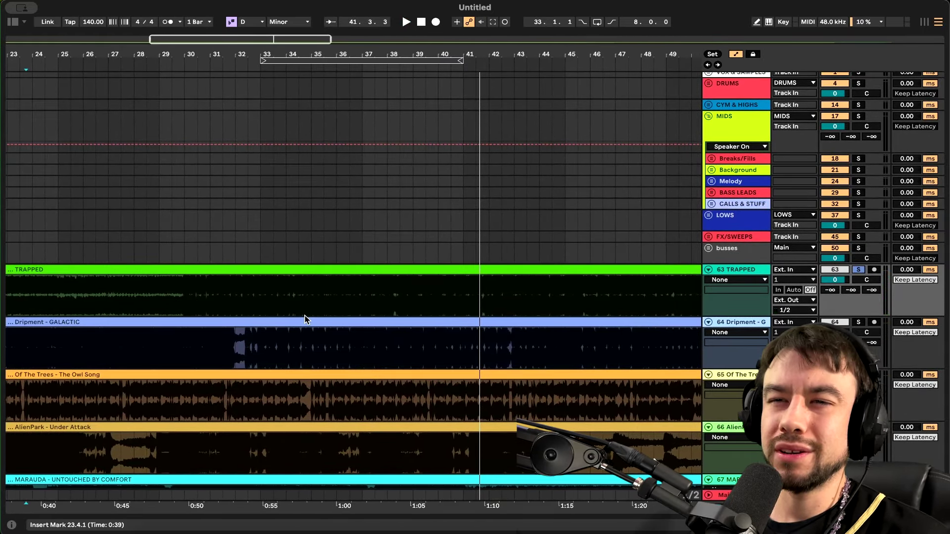
pyautogui.scroll(2, 306, 318)
pyautogui.scroll(-1, 305, 318)
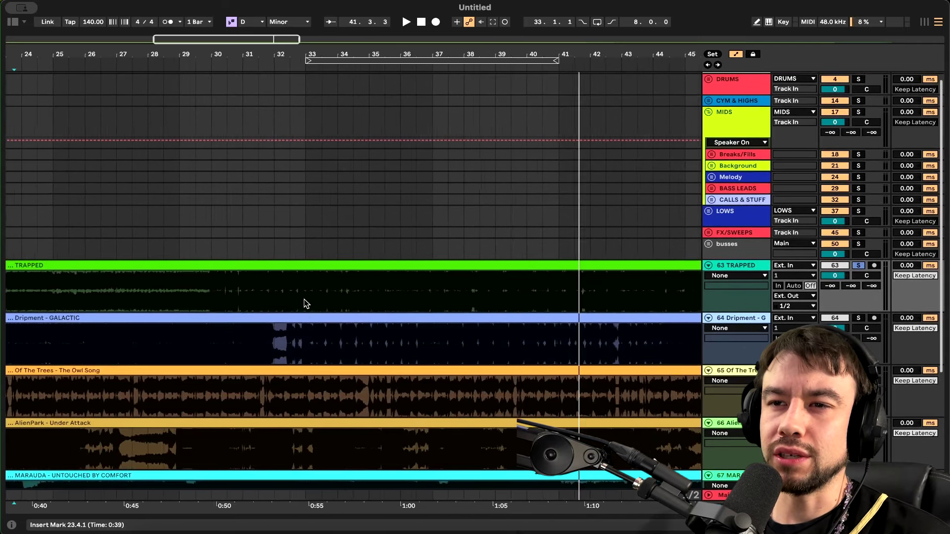
pyautogui.scroll(2, 305, 303)
pyautogui.moveTo(201, 292); pyautogui.dragTo(367, 295)
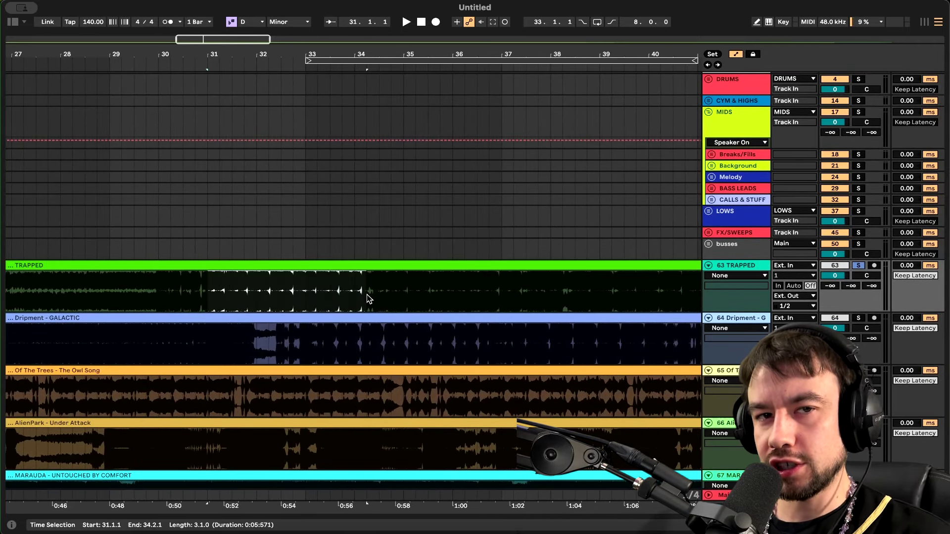
pyautogui.moveTo(367, 295); pyautogui.dragTo(514, 296)
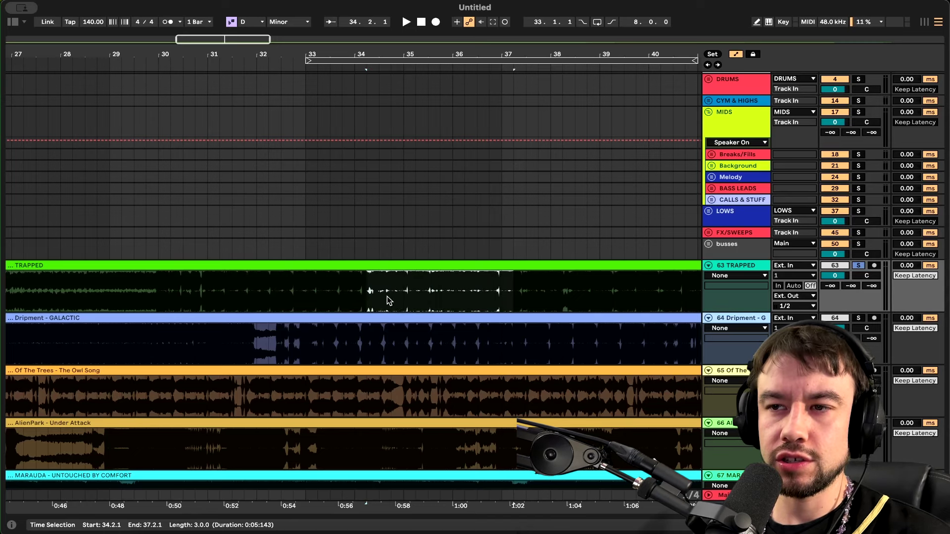
# Play the TRAPPED drop from bar 32, replay the change around bar 34, and stop playback
pyautogui.click(291, 296)
pyautogui.press('space')
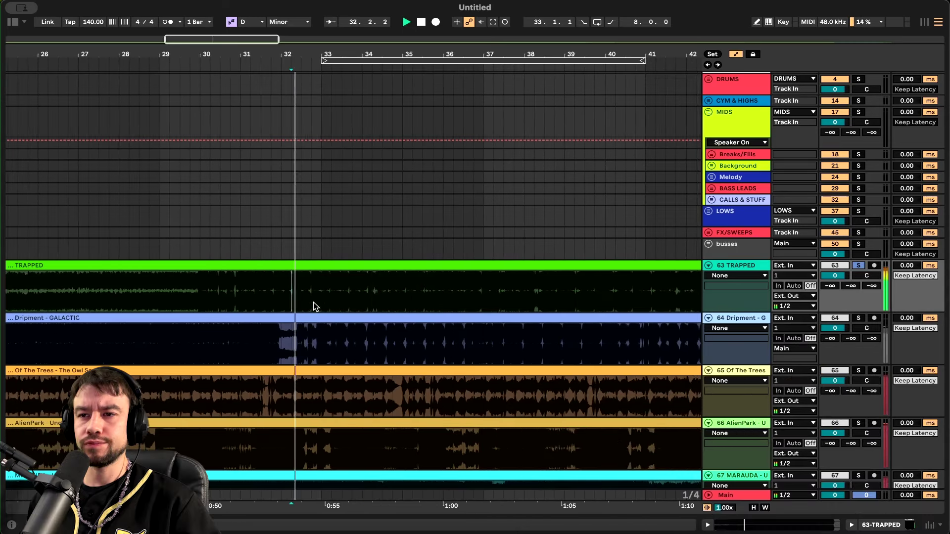
pyautogui.scroll(5, 384, 296)
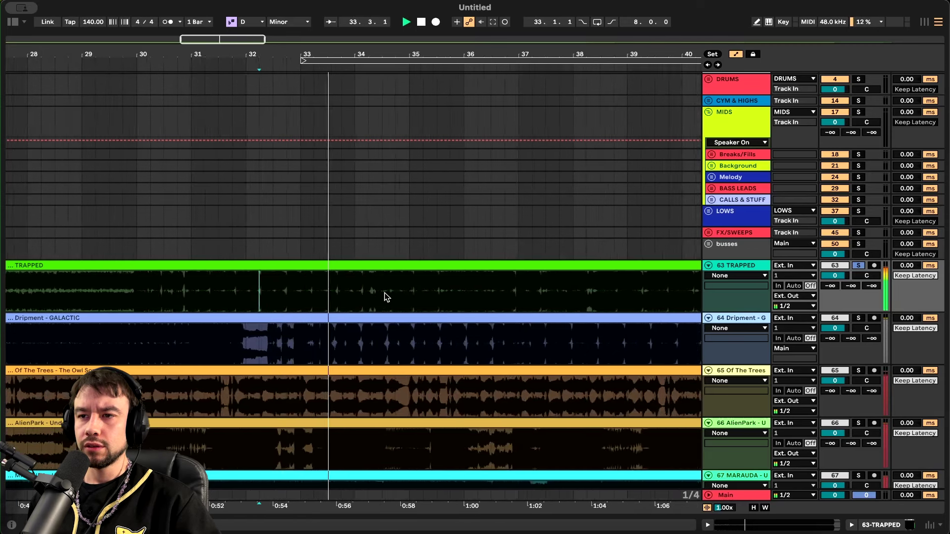
pyautogui.press('space')
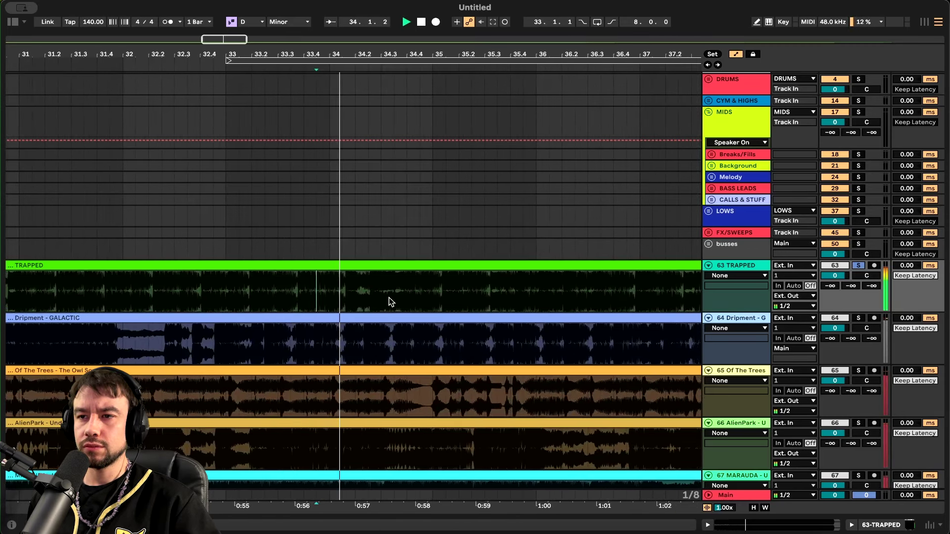
pyautogui.scroll(3, 403, 302)
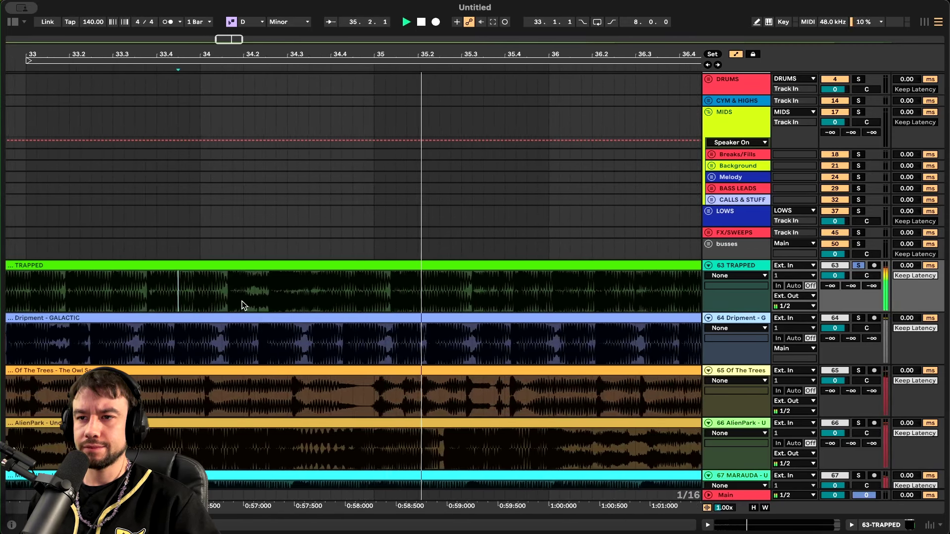
pyautogui.scroll(-3, 304, 304)
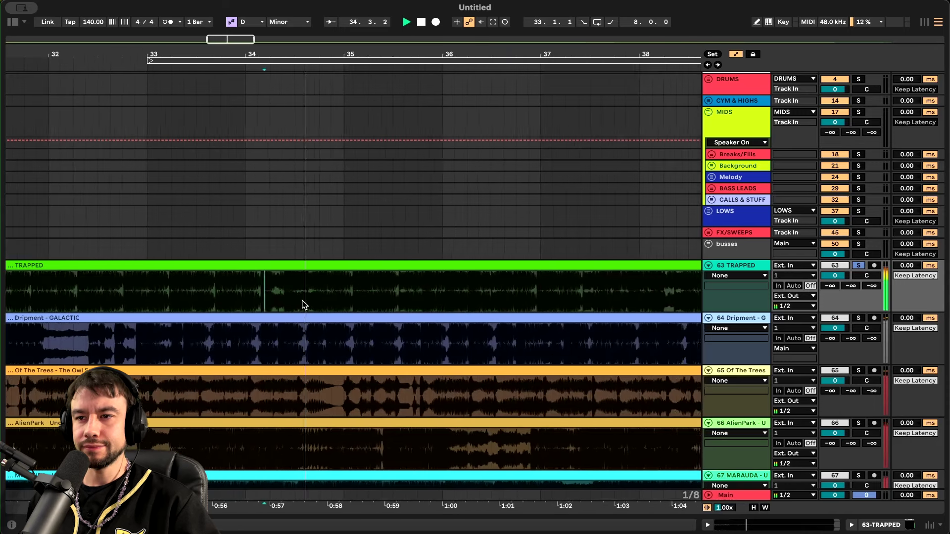
pyautogui.hscroll(3, 304, 297)
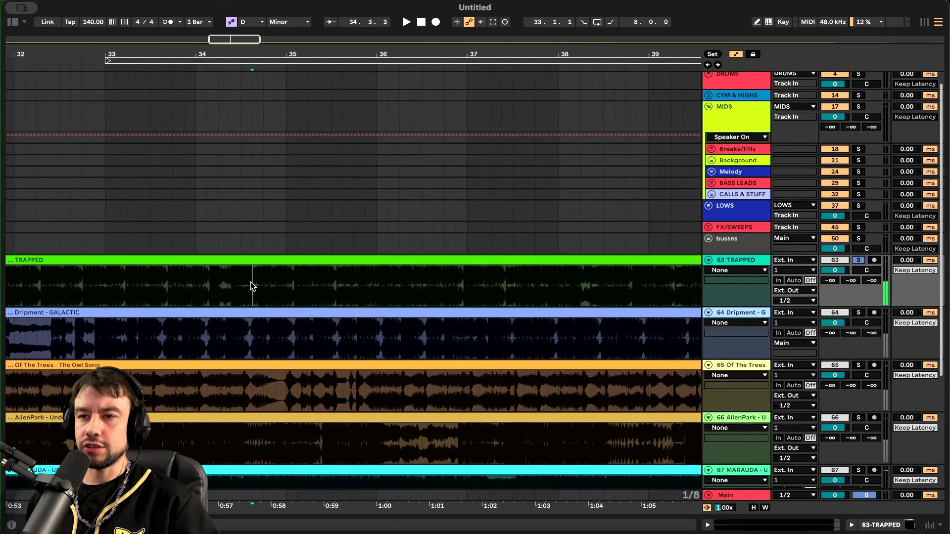
# Highlight the TRAPPED section of a little over three bars starting around 34.3.3 and listen to it while examining its waveform
pyautogui.moveTo(252, 285); pyautogui.dragTo(547, 286)
pyautogui.press('space')
pyautogui.scroll(-3, 304, 299)
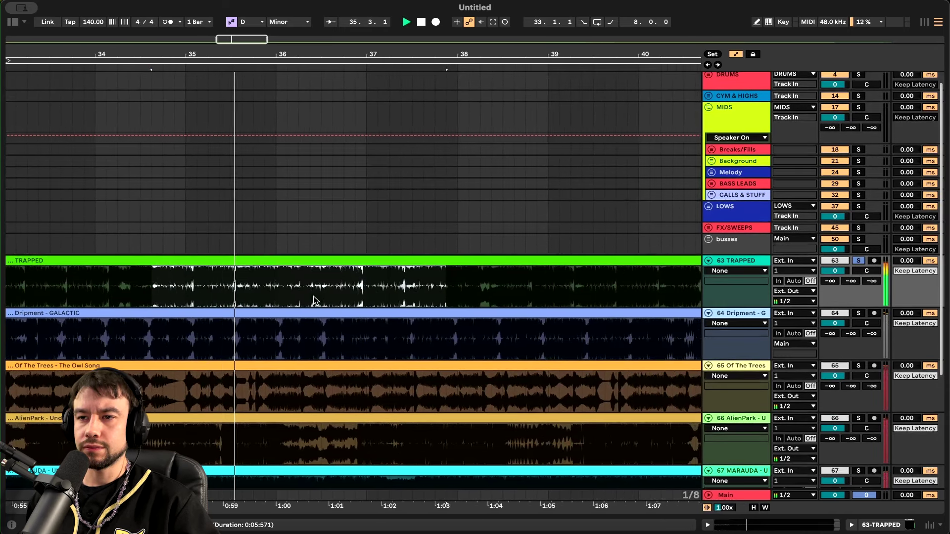
pyautogui.scroll(-2, 290, 298)
pyautogui.scroll(4, 233, 297)
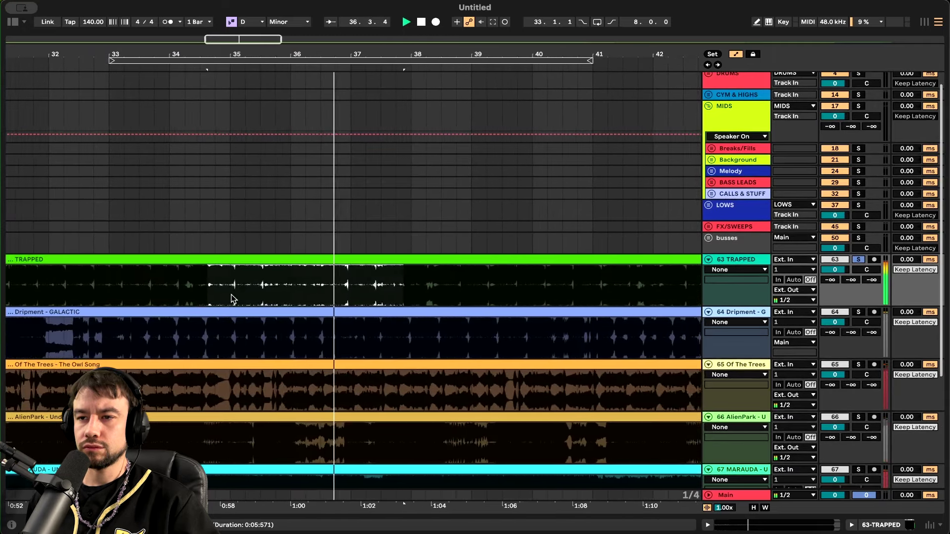
pyautogui.hscroll(3, 357, 294)
pyautogui.scroll(3, 358, 294)
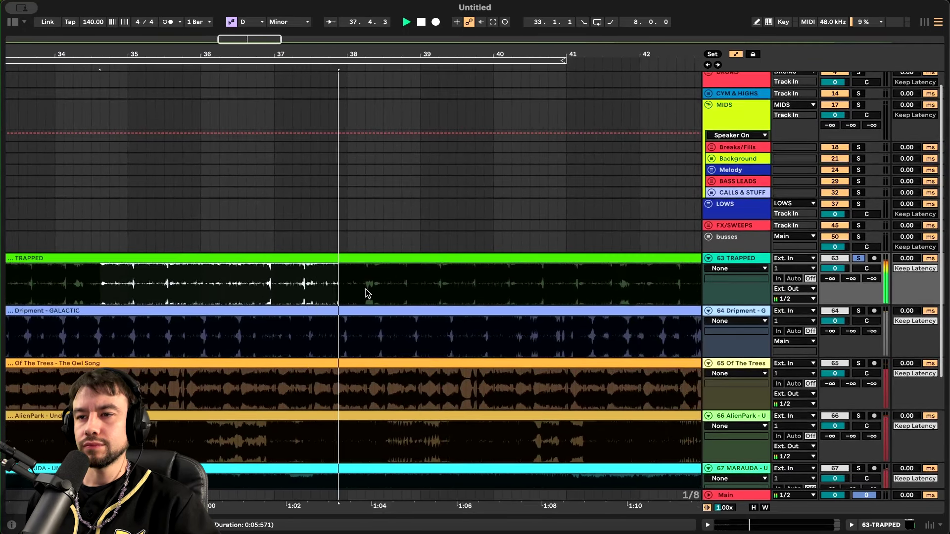
# Highlight about two bars of TRAPPED starting just after bar 38, play them, and stop playback
pyautogui.press('space')
pyautogui.moveTo(346, 284); pyautogui.dragTo(642, 281)
pyautogui.scroll(-5, 452, 292)
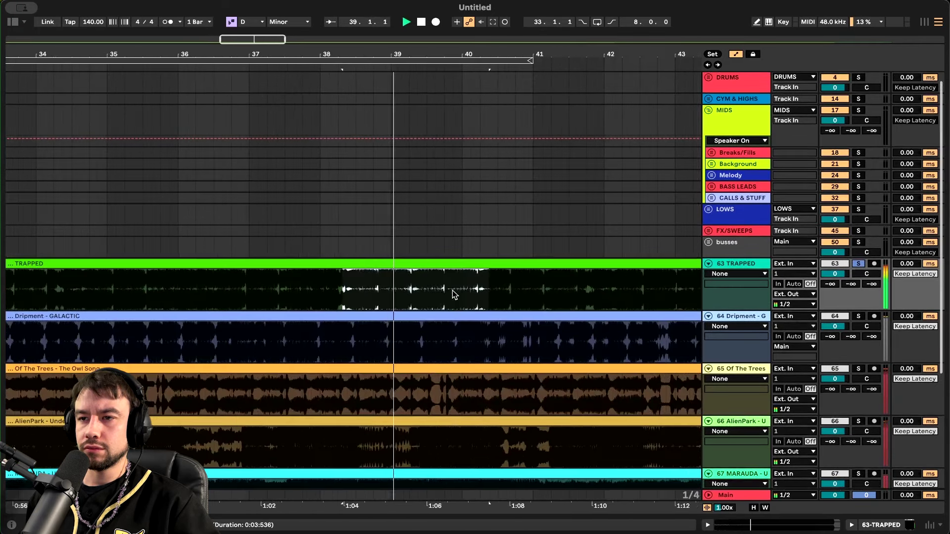
pyautogui.scroll(3, 254, 291)
pyautogui.hscroll(-3, 255, 292)
pyautogui.press('space')
# Isolate the TRAPPED section from 34.2.3 to about 38.2.3 as its own clip by splitting at both ends
pyautogui.moveTo(380, 287); pyautogui.dragTo(119, 284)
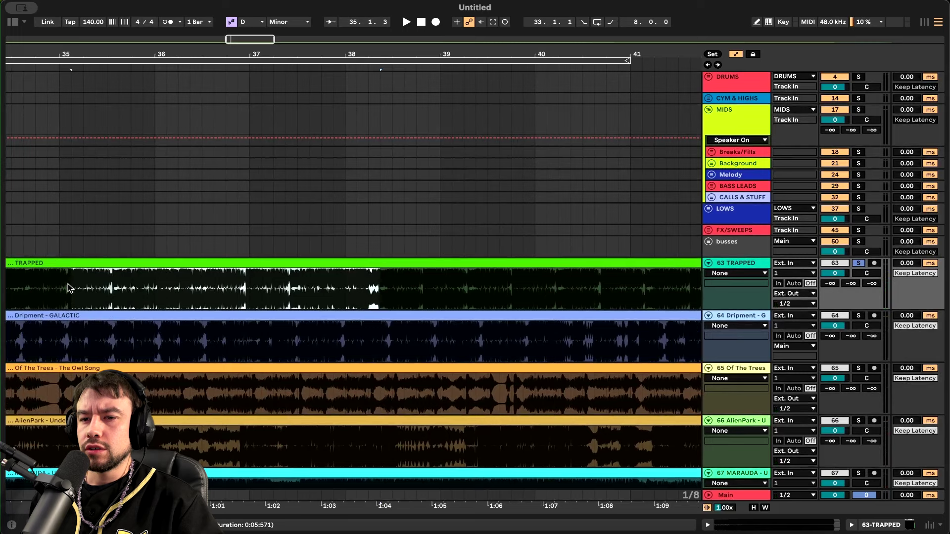
pyautogui.hscroll(-3, 437, 292)
pyautogui.moveTo(470, 283); pyautogui.dragTo(121, 289)
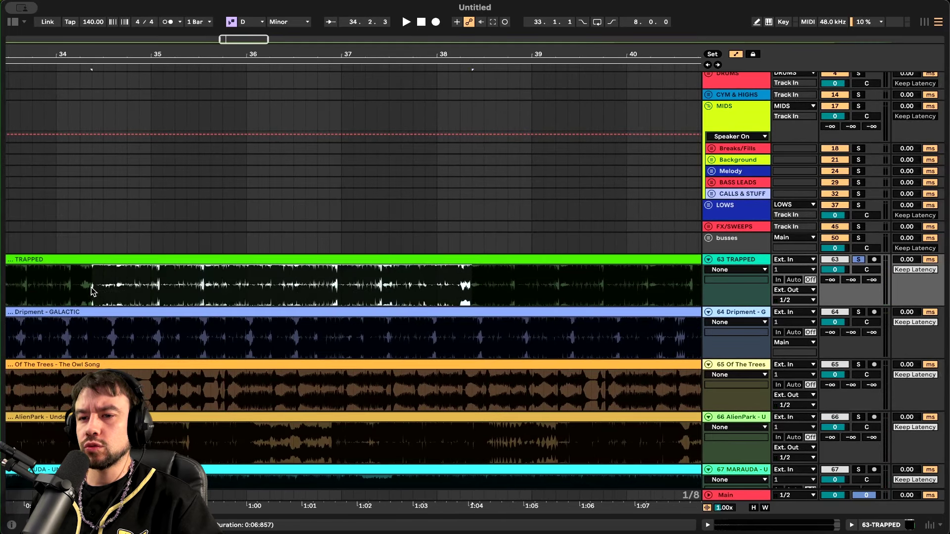
pyautogui.hotkey('ctrl', 'e')
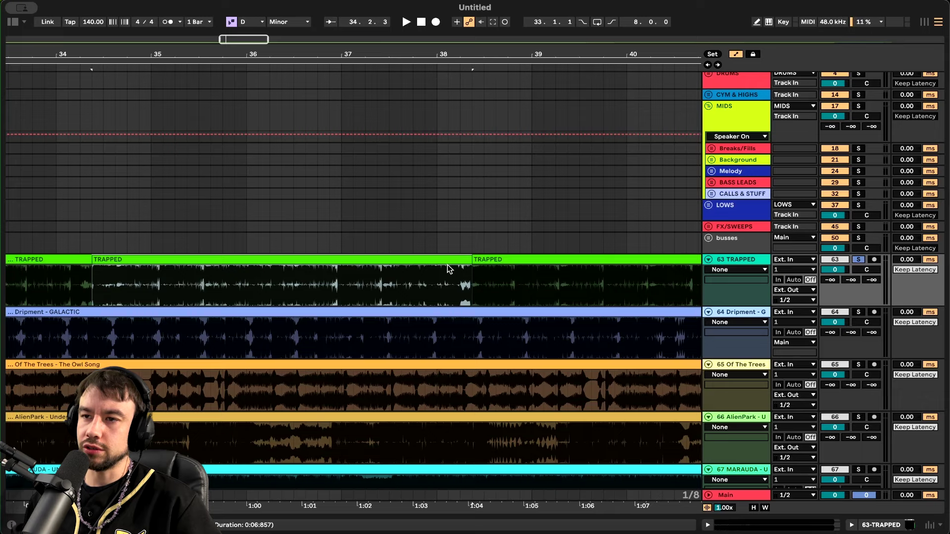
# Split the remaining TRAPPED clip at bar 42 so the section from 38.2.3 stands as its own clip
pyautogui.scroll(-3, 447, 269)
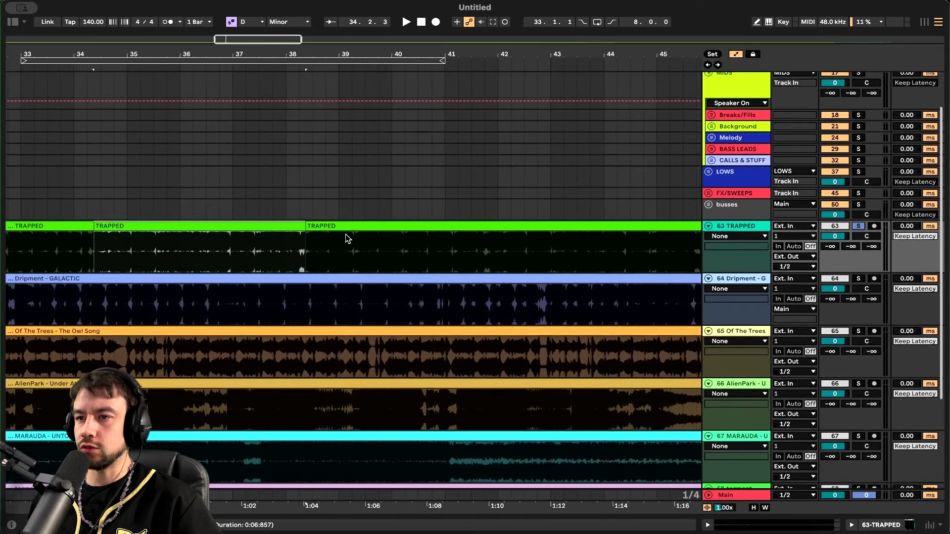
pyautogui.click(345, 228)
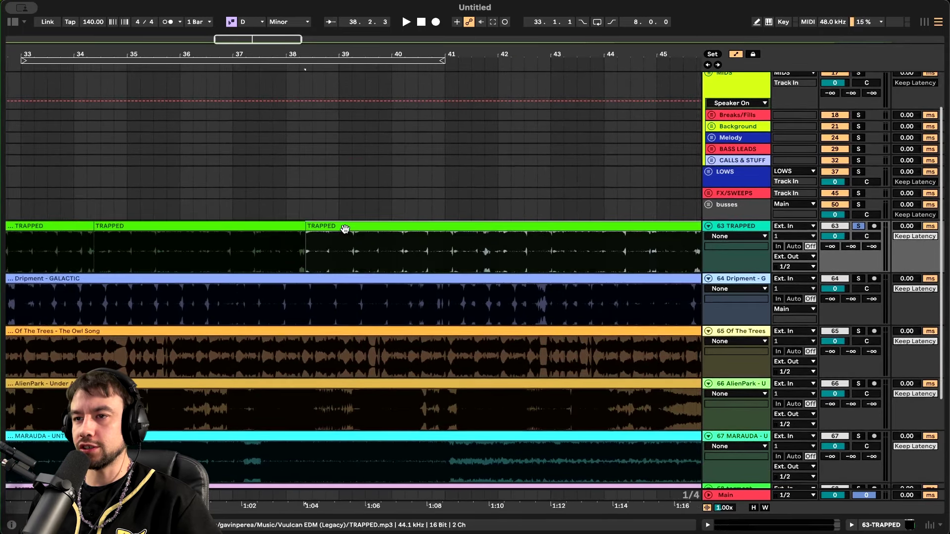
pyautogui.click(486, 251)
# Play the TRAPPED section starting at 38.2.3, stop around bar 40, and examine its waveform
pyautogui.scroll(2, 284, 262)
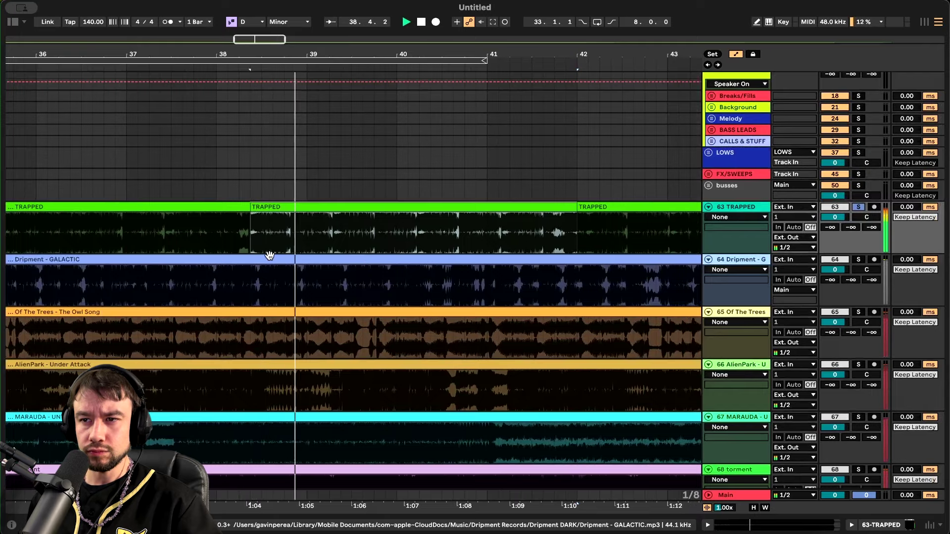
pyautogui.scroll(-2, 244, 252)
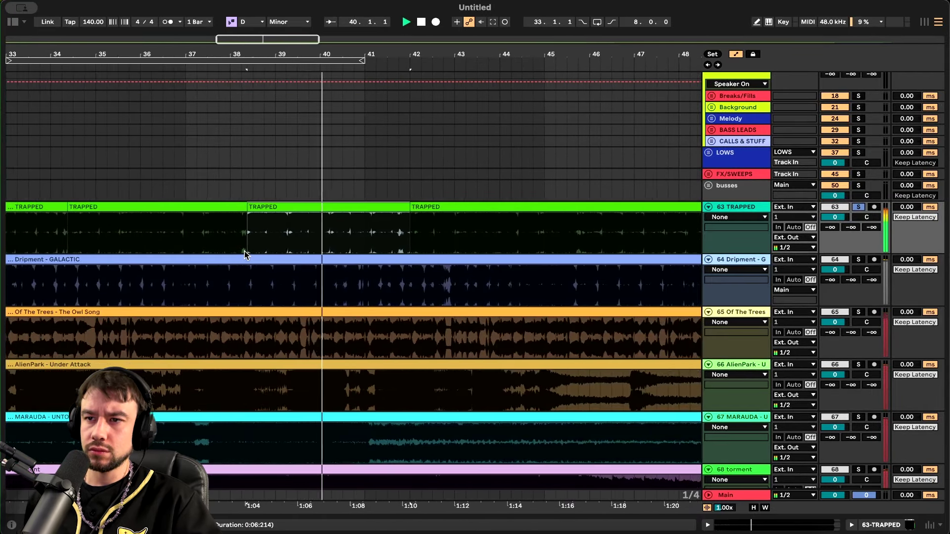
pyautogui.press('space')
pyautogui.scroll(4, 237, 223)
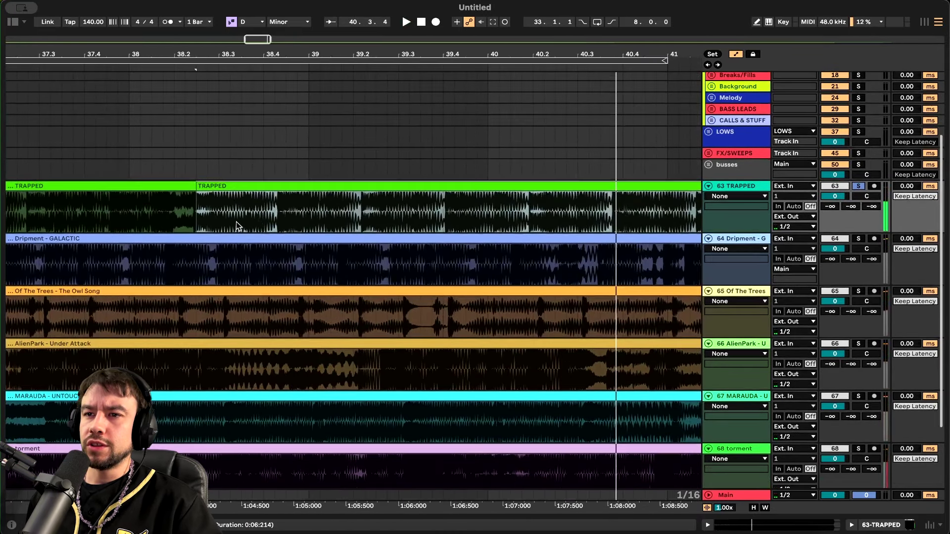
pyautogui.scroll(-5, 232, 198)
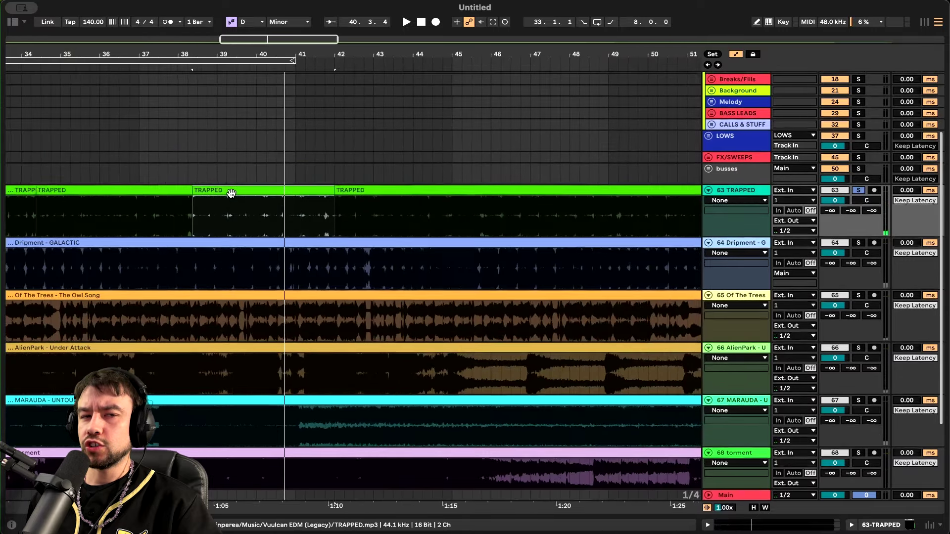
pyautogui.scroll(2, 233, 197)
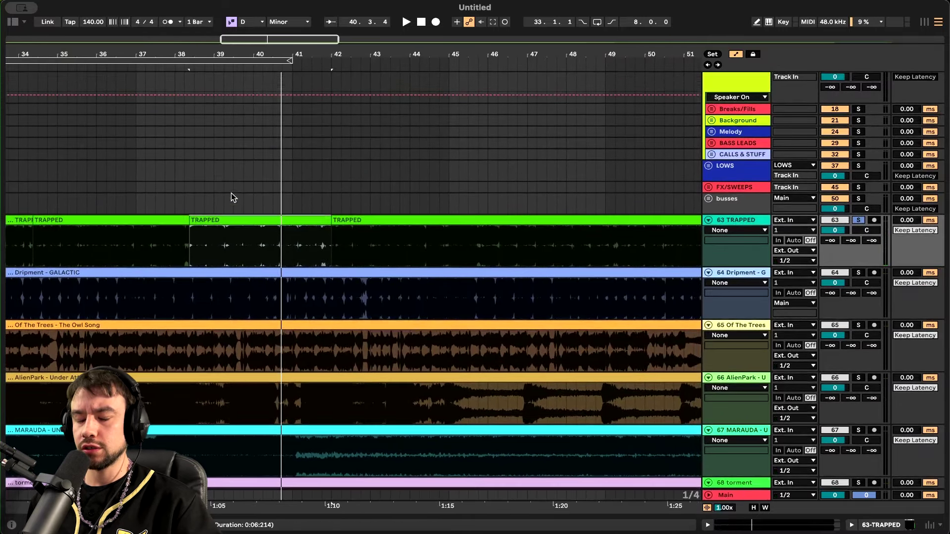
# Solo the Dripment - GALACTIC track and place the playback start just ahead of its drop, at 31.3.1
pyautogui.scroll(-3, 230, 193)
pyautogui.hscroll(-5, 231, 193)
pyautogui.scroll(-2, 230, 193)
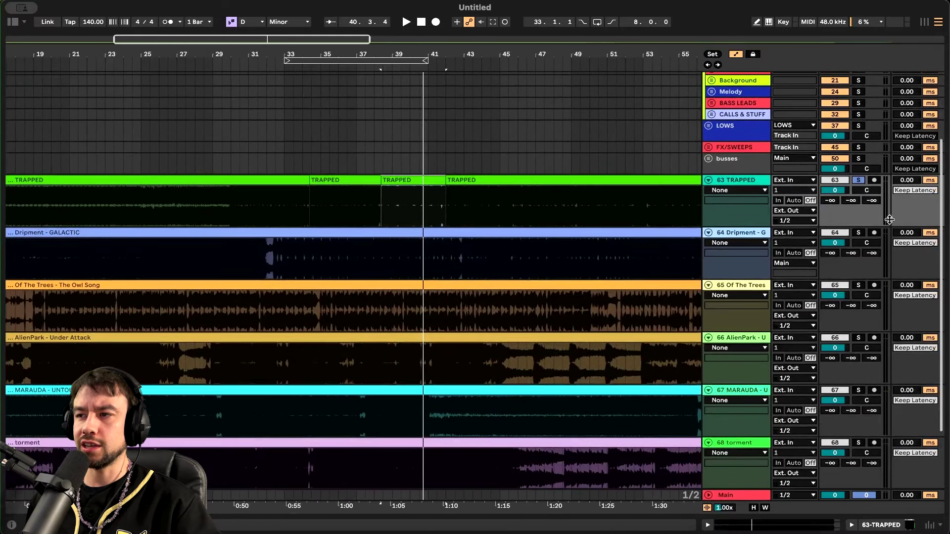
pyautogui.click(857, 233)
pyautogui.scroll(-3, 279, 275)
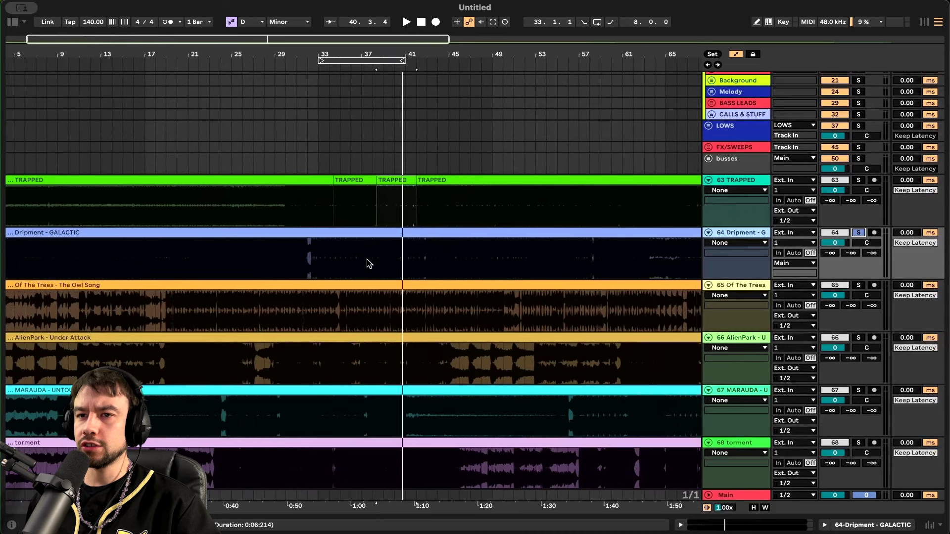
pyautogui.scroll(2, 329, 280)
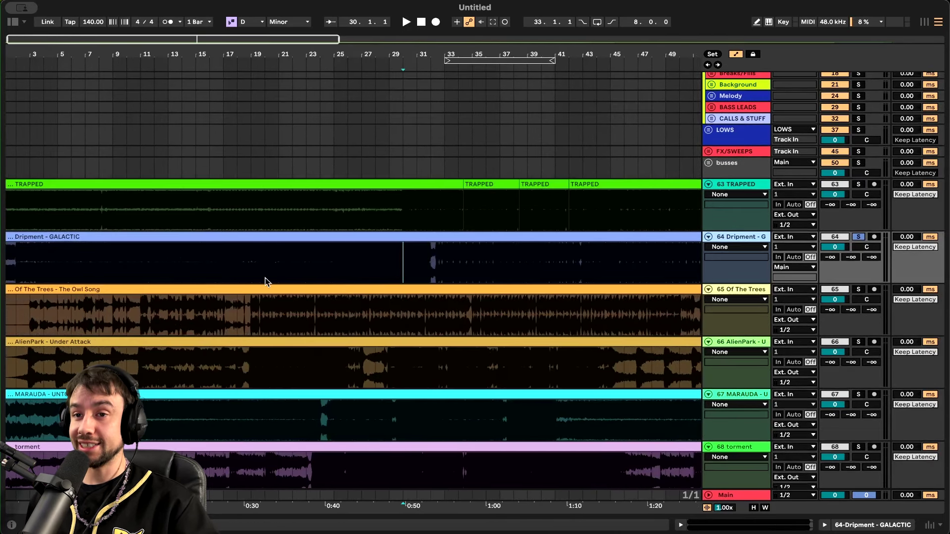
pyautogui.scroll(4, 494, 274)
pyautogui.hscroll(2, 400, 267)
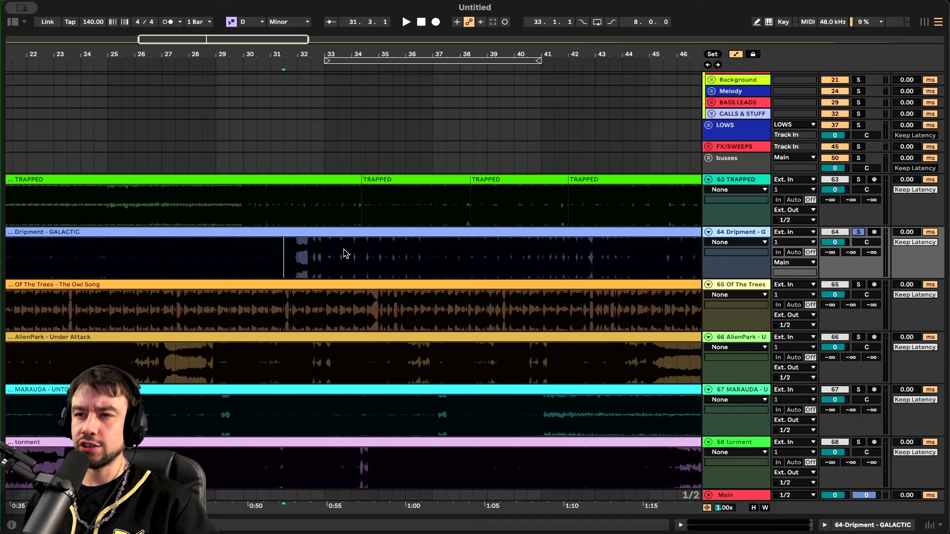
# Listen to the GALACTIC drop from 31.3.1 past bar 42 while examining its waveform, and stop playback
pyautogui.press('space')
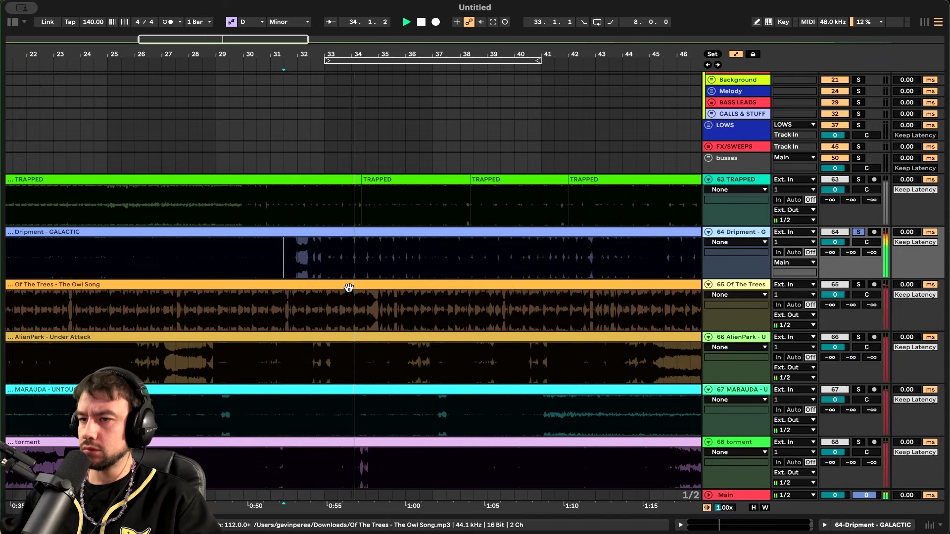
pyautogui.scroll(-5, 349, 288)
pyautogui.hscroll(2, 349, 288)
pyautogui.scroll(4, 378, 267)
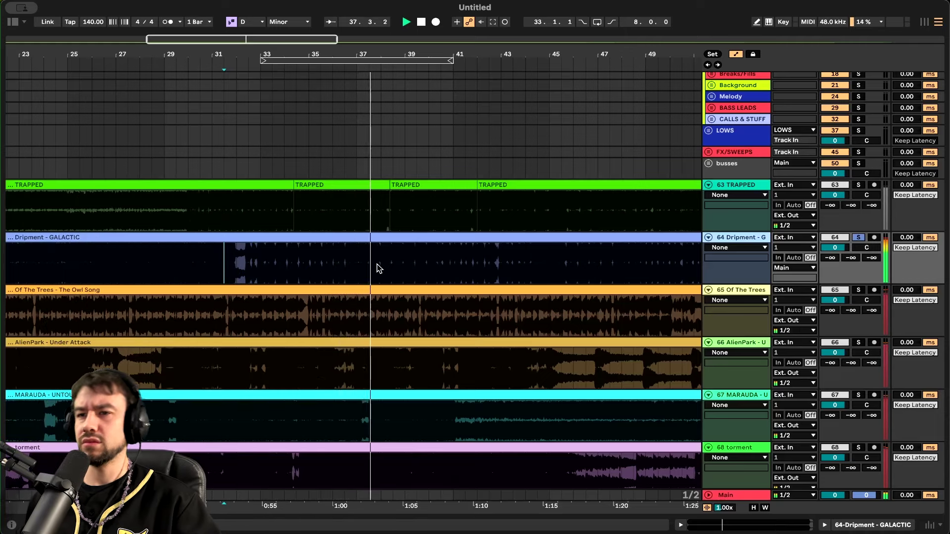
pyautogui.scroll(2, 378, 268)
pyautogui.scroll(1, 378, 268)
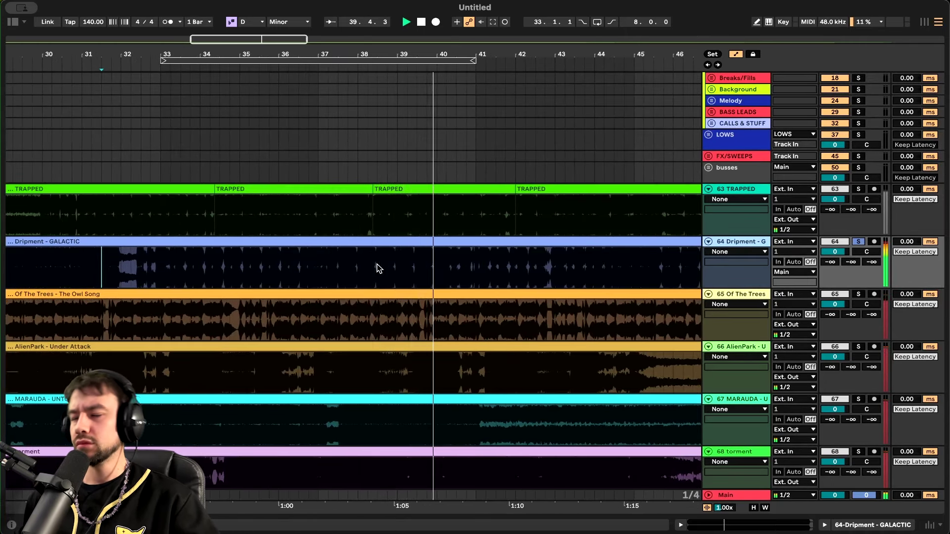
pyautogui.scroll(-1, 517, 283)
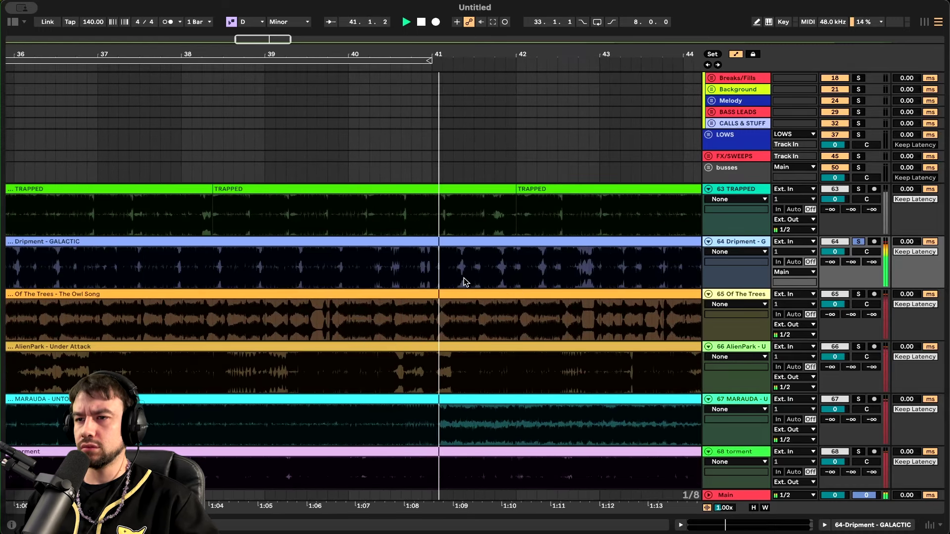
pyautogui.scroll(-1, 463, 277)
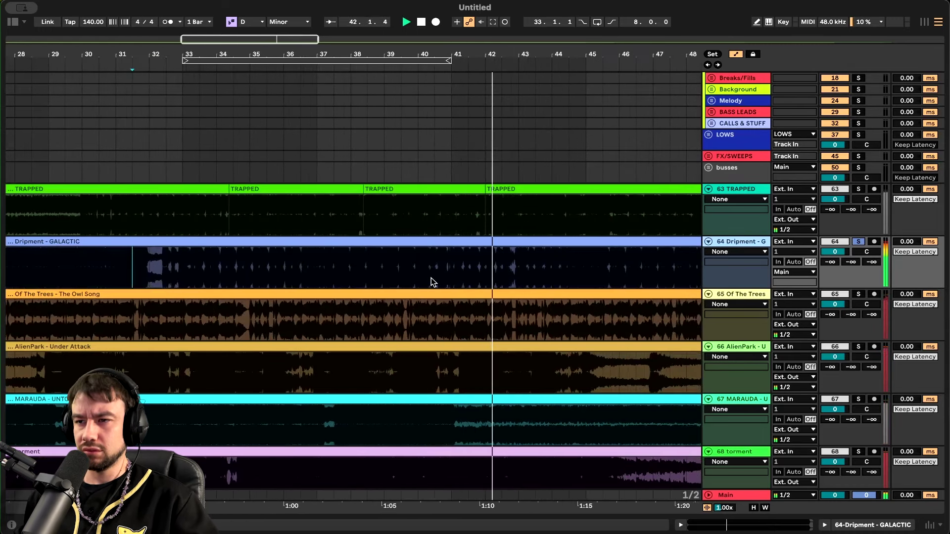
pyautogui.press('space')
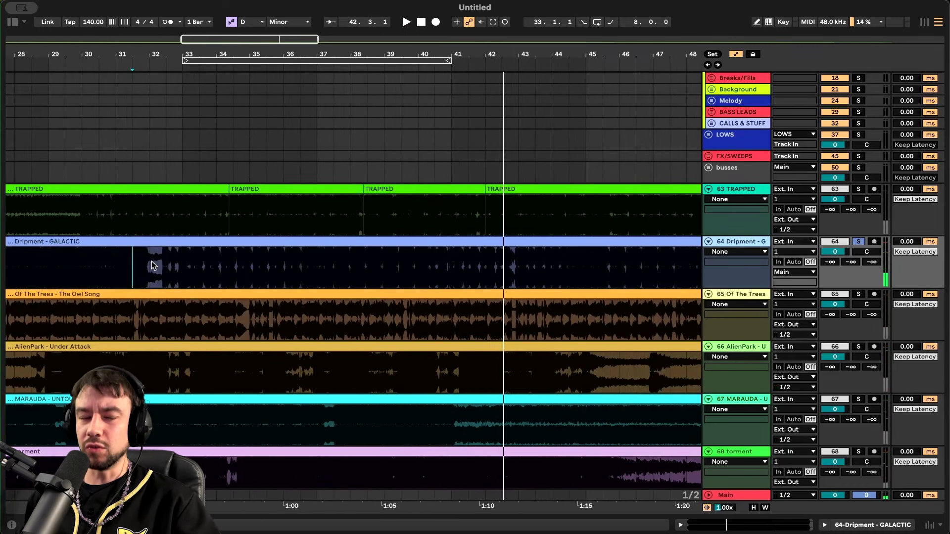
# Split the Dripment - GALACTIC clip at the start of its drop pattern, at 32.4.3
pyautogui.scroll(6, 153, 265)
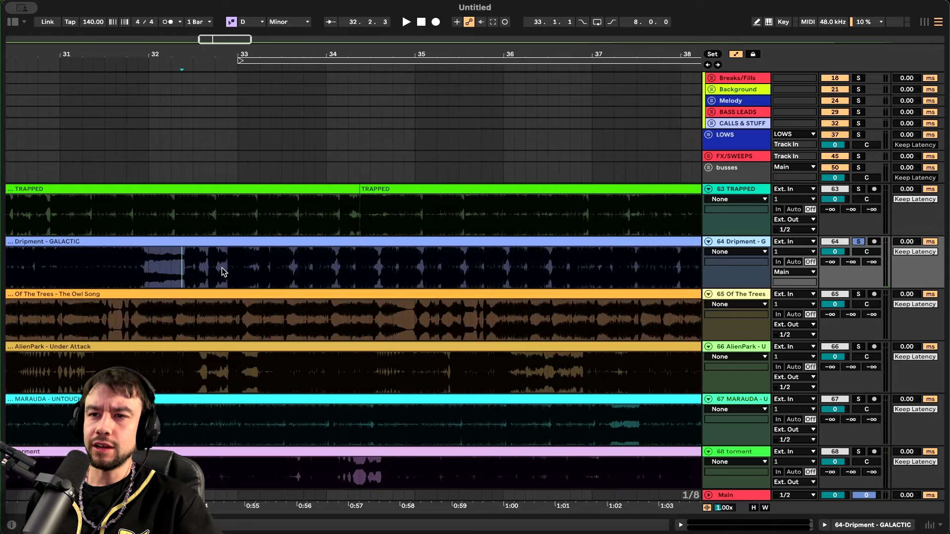
pyautogui.scroll(2, 252, 266)
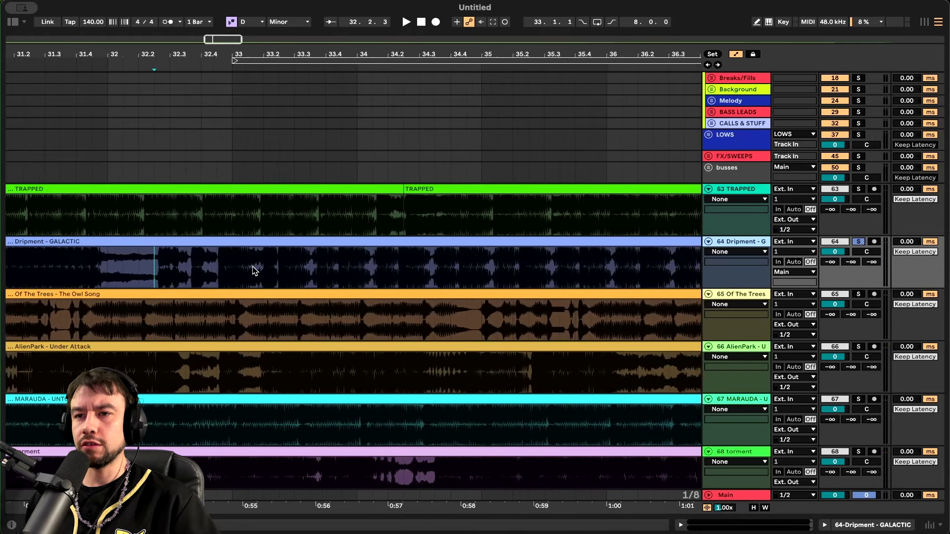
pyautogui.scroll(4, 252, 266)
pyautogui.press('super+e')
pyautogui.scroll(-4, 202, 262)
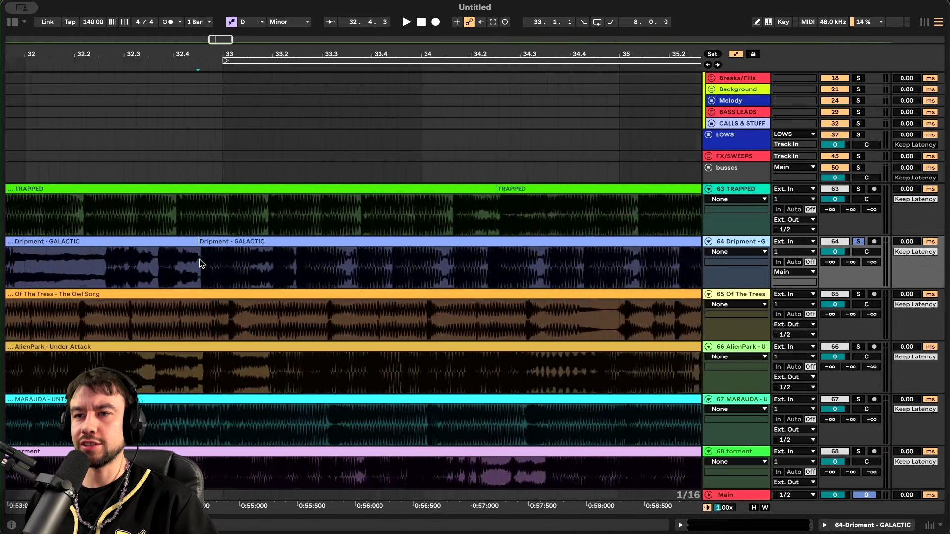
# Move the GALACTIC drop clip earlier so it starts at bar 32, and delete the portion of the song before it
pyautogui.moveTo(223, 243); pyautogui.dragTo(118, 246)
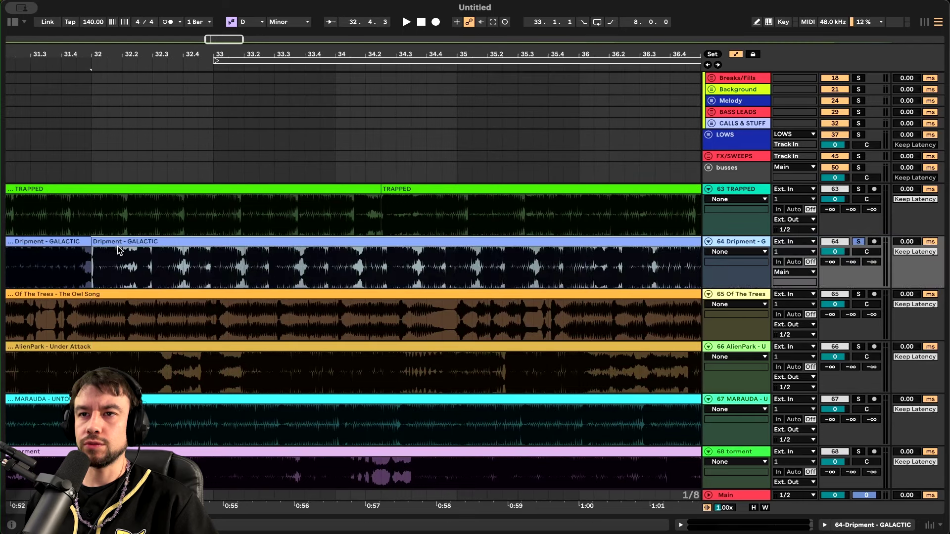
pyautogui.click(59, 240)
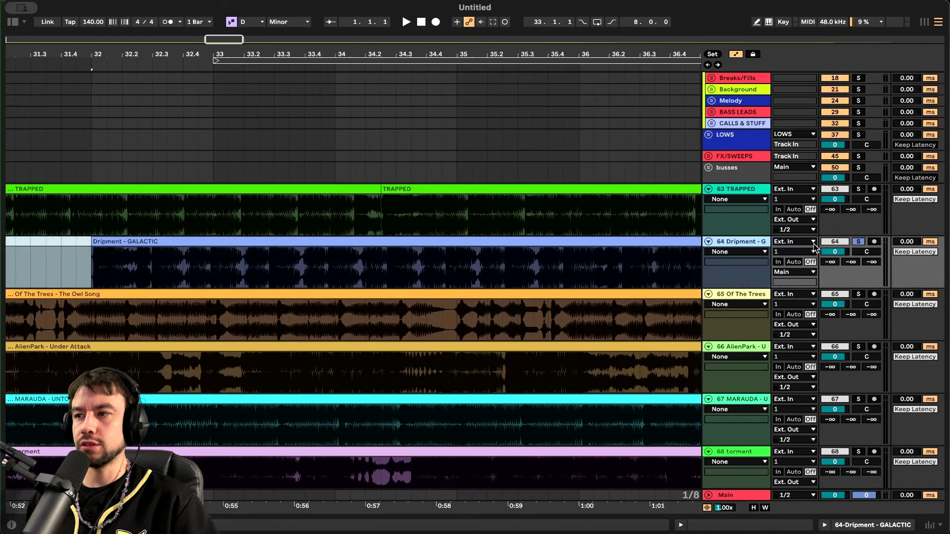
pyautogui.moveTo(128, 284); pyautogui.dragTo(157, 287)
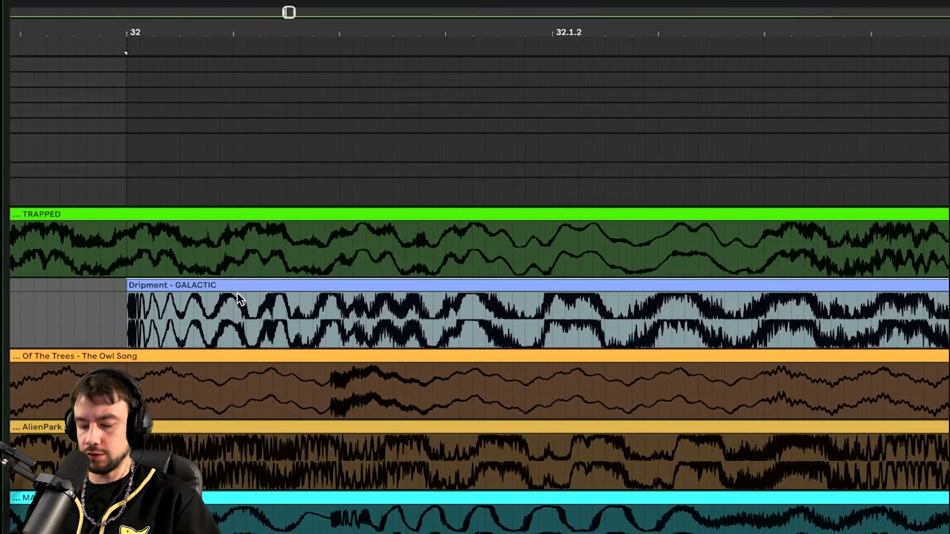
# Split the GALACTIC clip at bar 35, delete everything after the split, and select the remaining three-bar clip
pyautogui.scroll(-5, 541, 263)
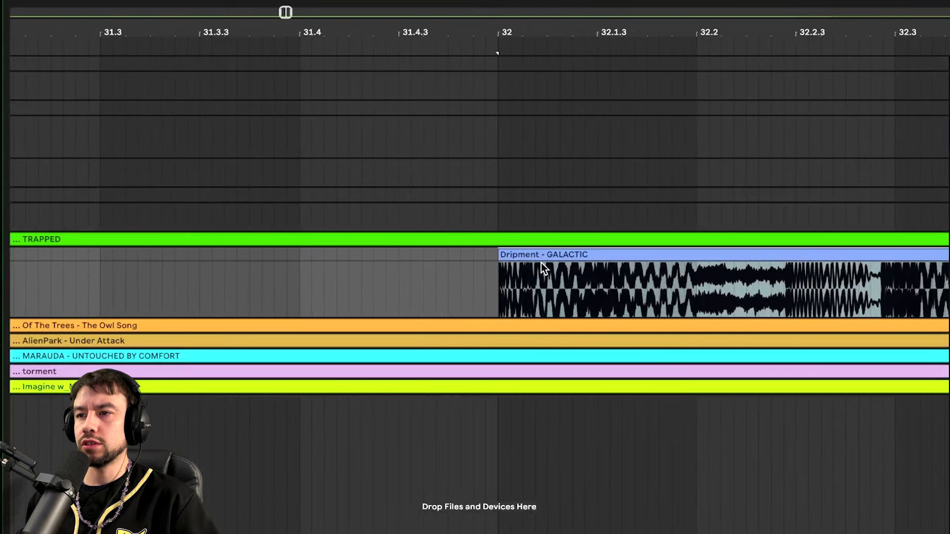
pyautogui.hscroll(5, 541, 263)
pyautogui.scroll(-6, 541, 263)
pyautogui.hscroll(5, 542, 263)
pyautogui.scroll(-4, 547, 294)
pyautogui.click(546, 295)
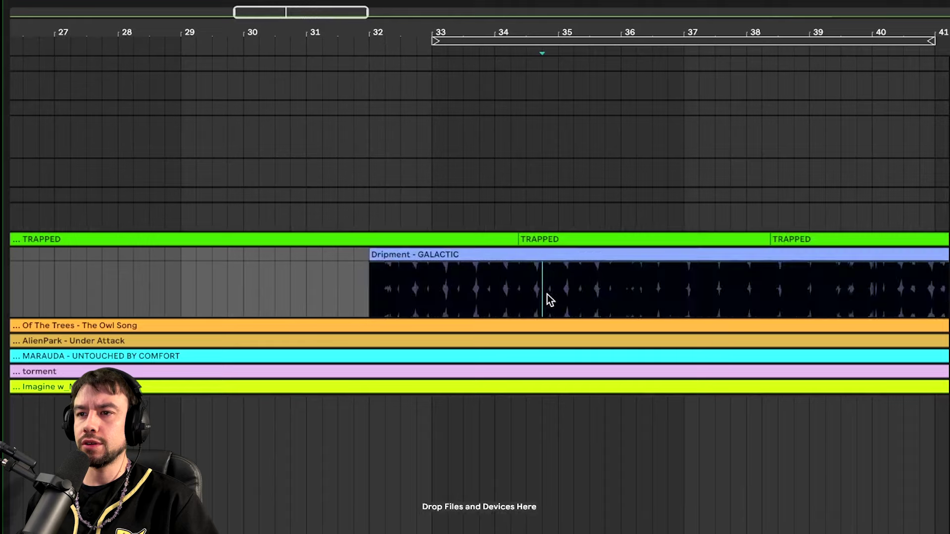
pyautogui.click(588, 254)
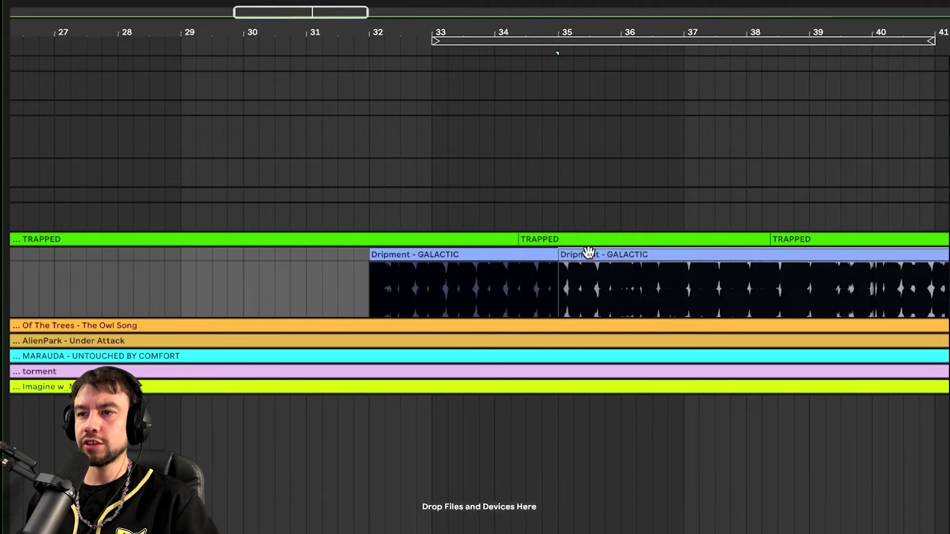
pyautogui.press('Delete')
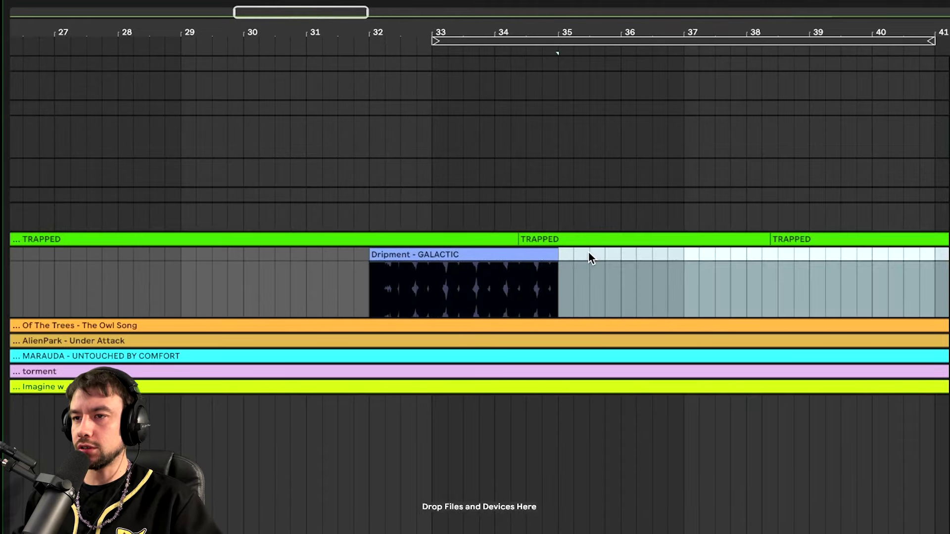
pyautogui.click(491, 256)
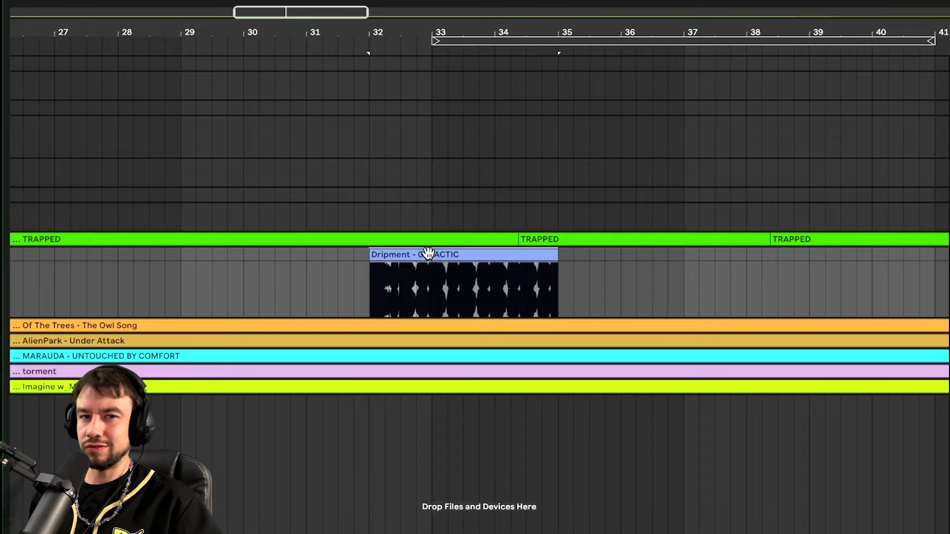
# Examine the waveform of the three-bar GALACTIC drop clip and play it from bar 32
pyautogui.scroll(3, 415, 270)
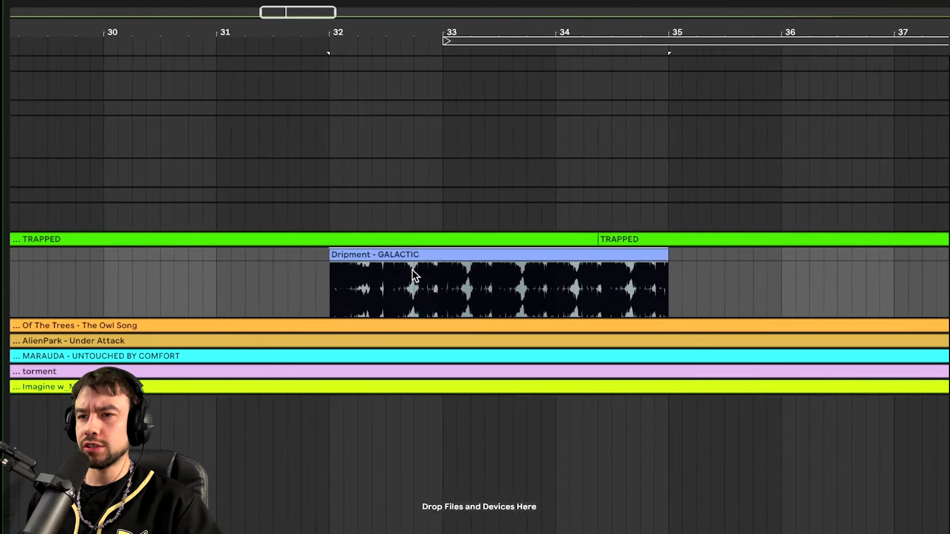
pyautogui.moveTo(343, 284); pyautogui.dragTo(665, 275)
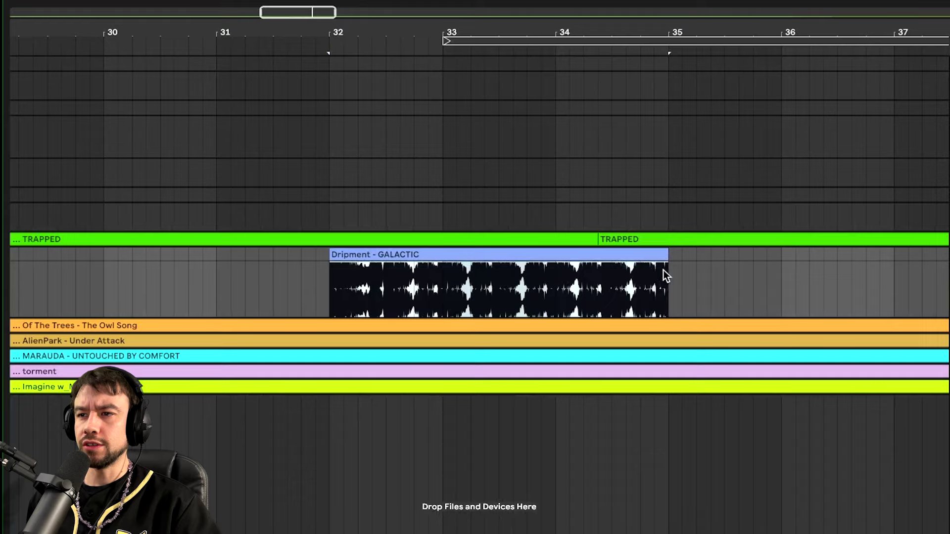
pyautogui.click(400, 253)
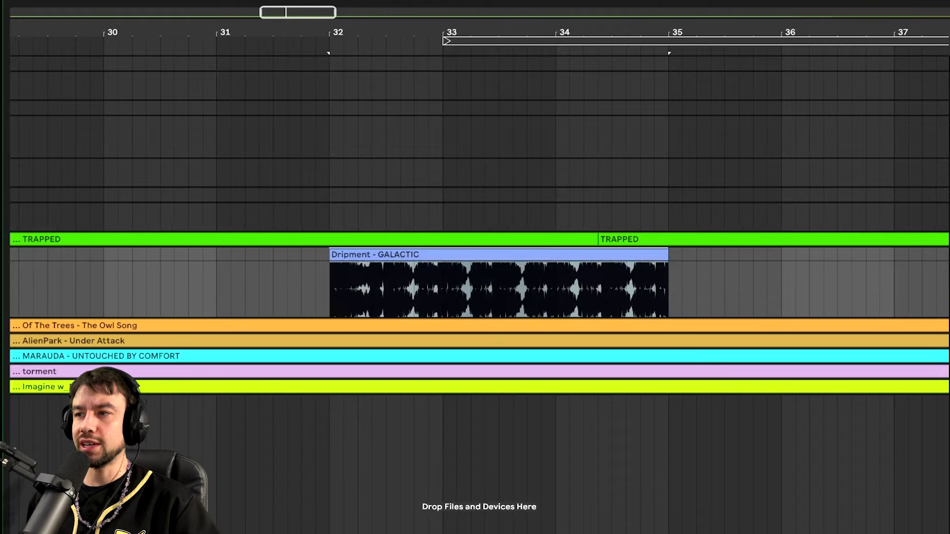
pyautogui.click(393, 267)
pyautogui.click(367, 254)
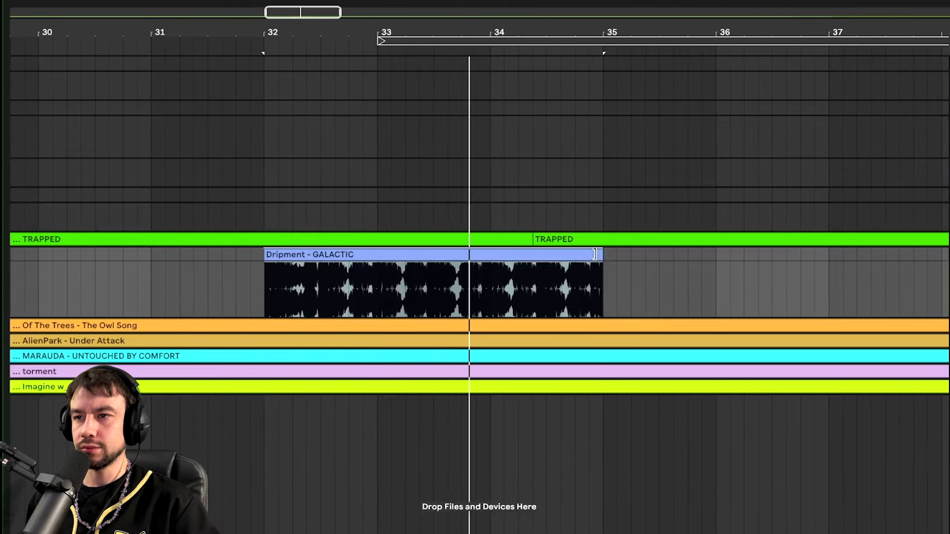
# Extend the end of the GALACTIC clip so the section runs from bar 32 to bar 36
pyautogui.moveTo(603, 257); pyautogui.dragTo(719, 257)
pyautogui.scroll(3, 646, 258)
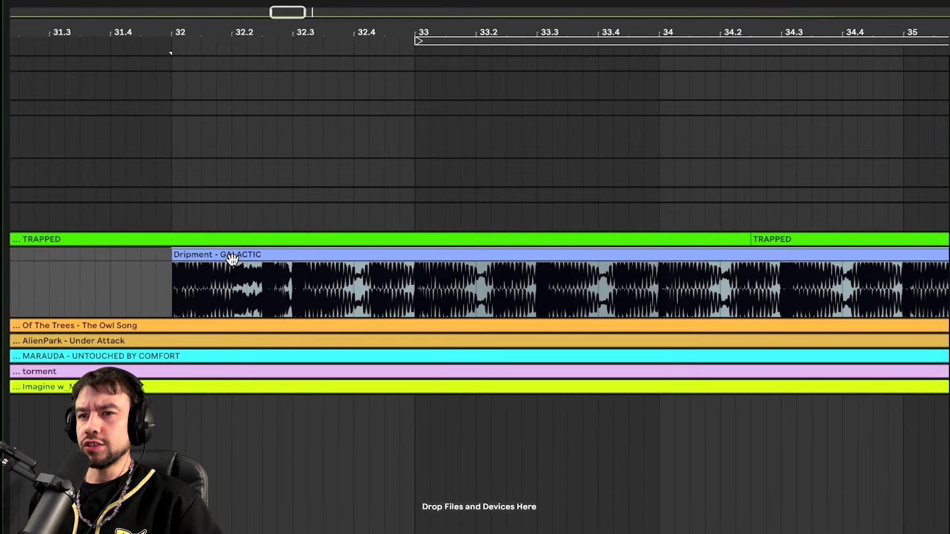
pyautogui.scroll(-5, 232, 259)
pyautogui.scroll(-2, 232, 259)
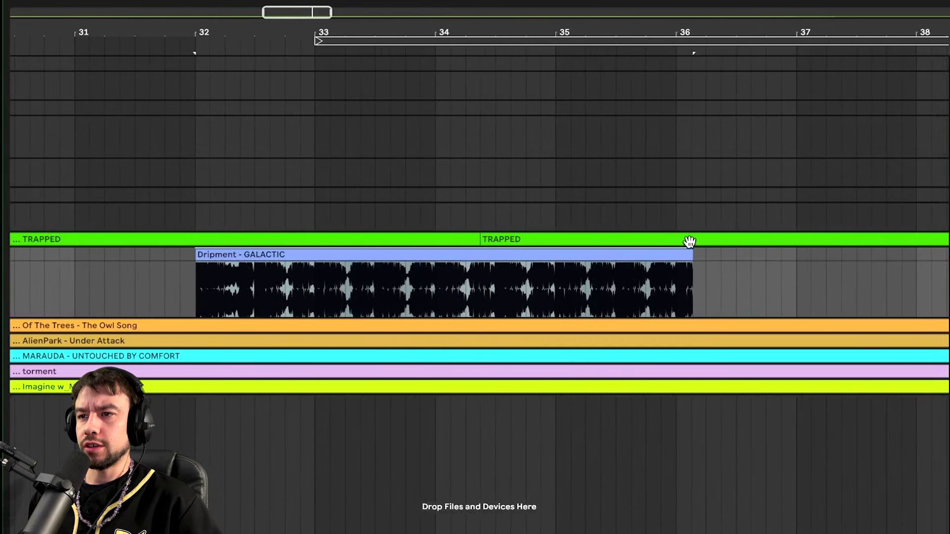
pyautogui.moveTo(687, 256); pyautogui.dragTo(664, 257)
# Listen to the start of the drop, split the GALACTIC clip at 32.3, and rename the opening piece call
pyautogui.scroll(5, 267, 288)
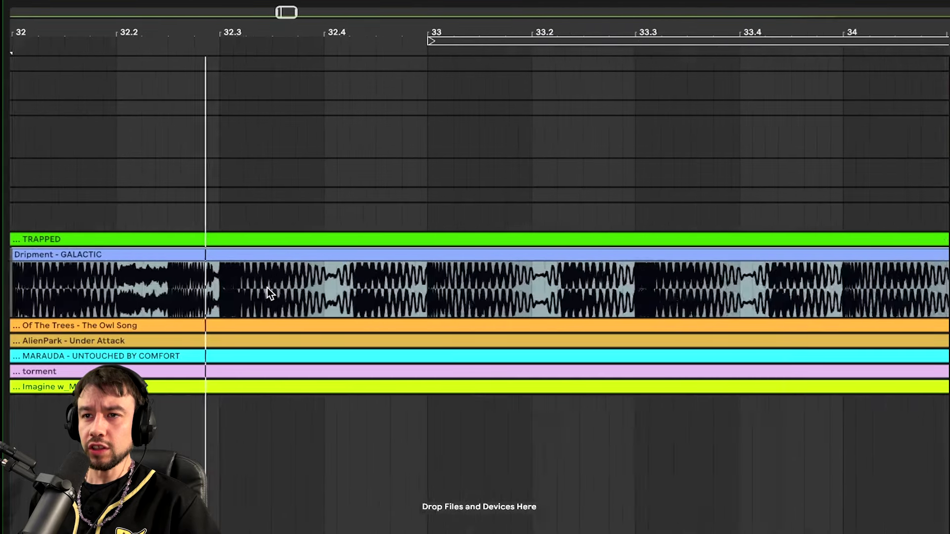
pyautogui.hscroll(-3, 267, 288)
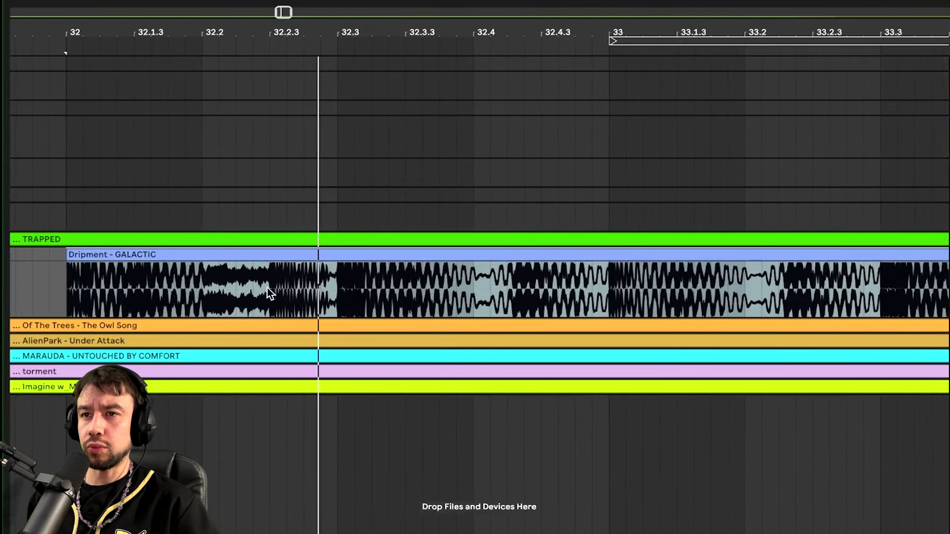
pyautogui.press('super+space')
pyautogui.click(338, 291)
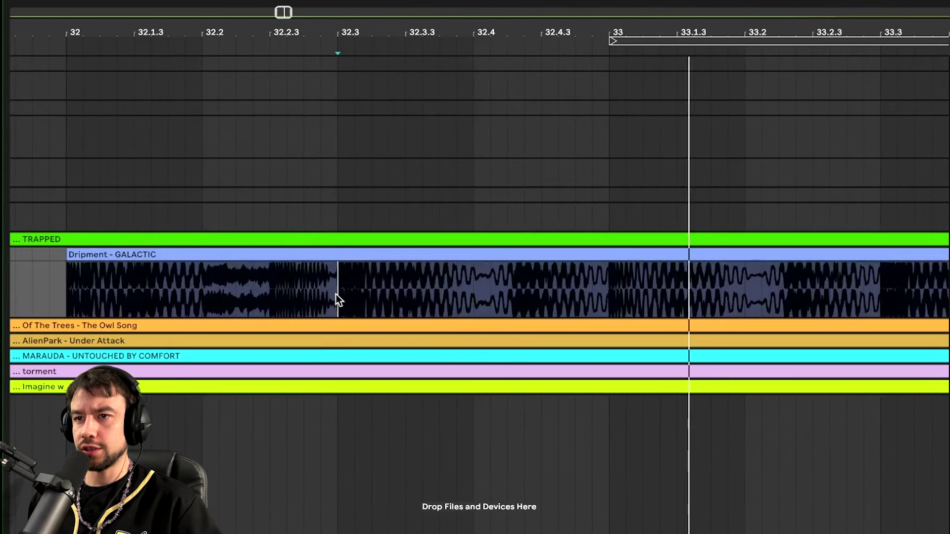
pyautogui.press('space')
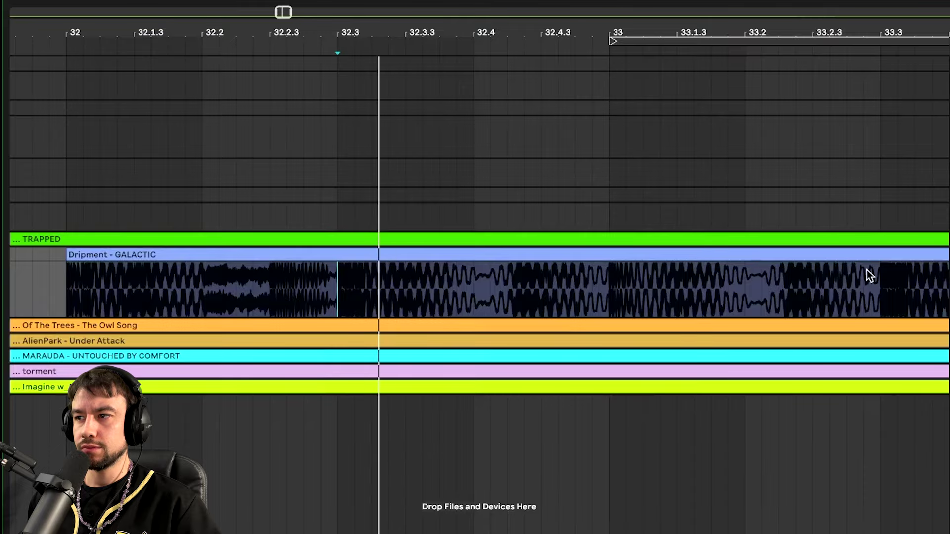
pyautogui.scroll(-5, 541, 286)
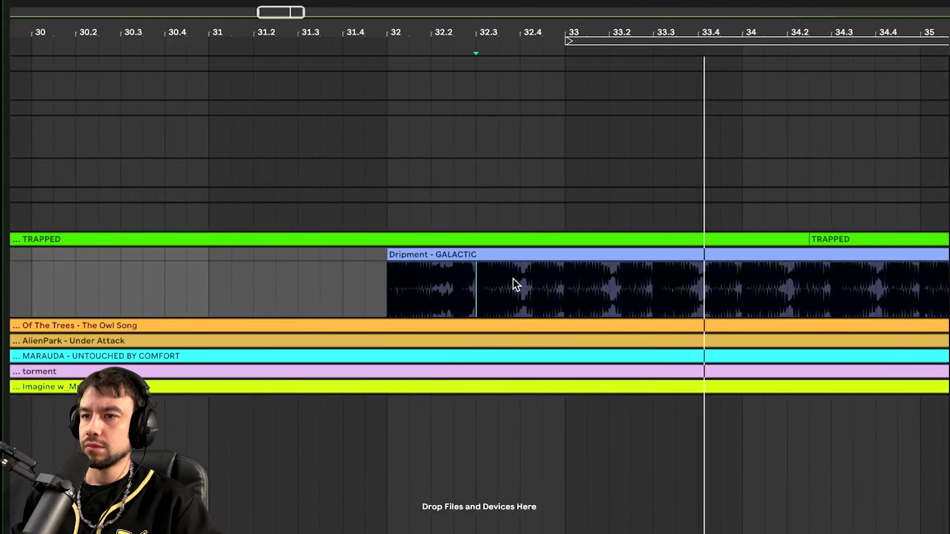
pyautogui.scroll(5, 472, 310)
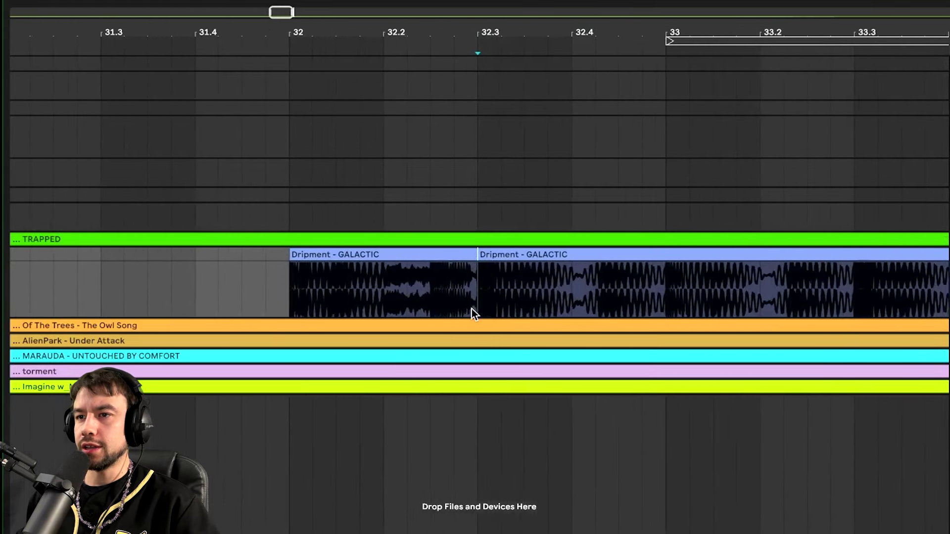
pyautogui.click(301, 253)
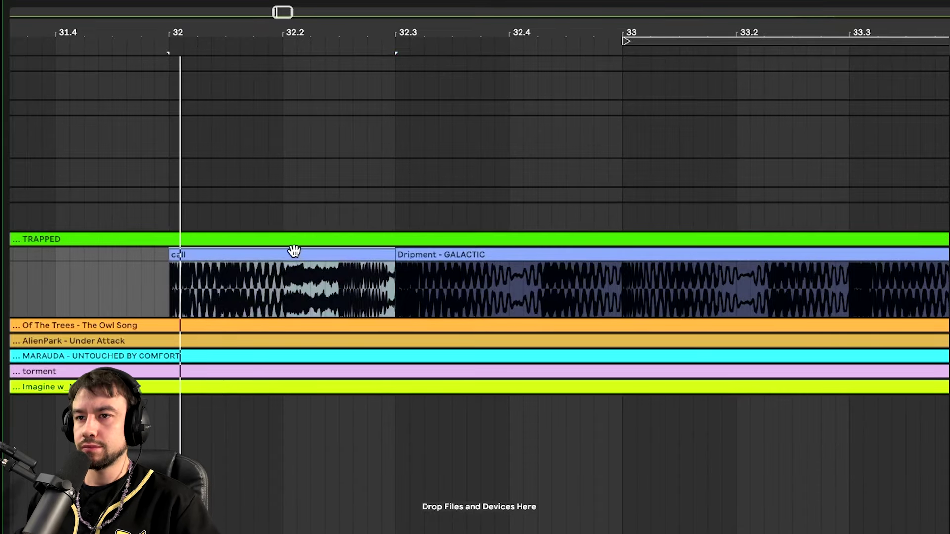
# Listen to the rest of the GALACTIC section, extend its end past bar 36, and split it at 35.3
pyautogui.scroll(-5, 325, 305)
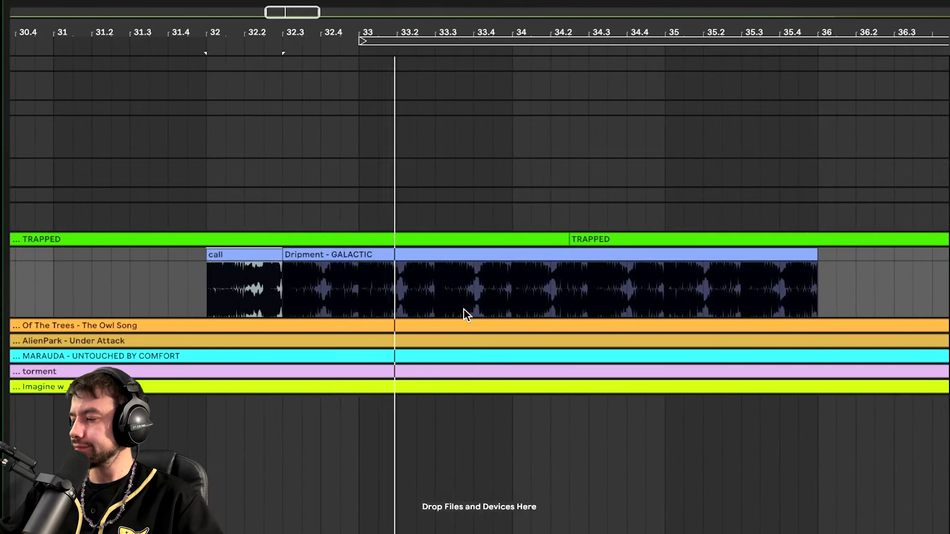
pyautogui.hscroll(3, 464, 309)
pyautogui.scroll(3, 606, 273)
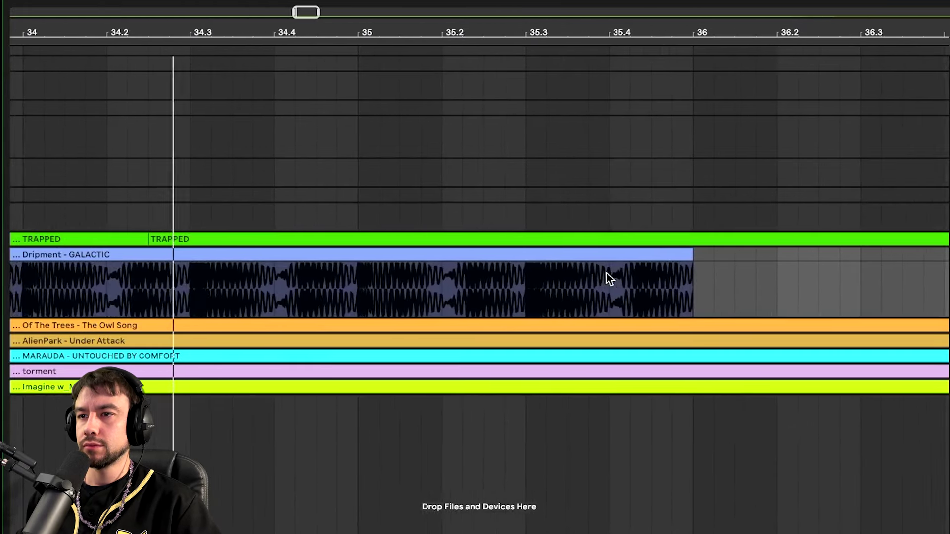
pyautogui.scroll(2, 607, 273)
pyautogui.scroll(-1, 583, 284)
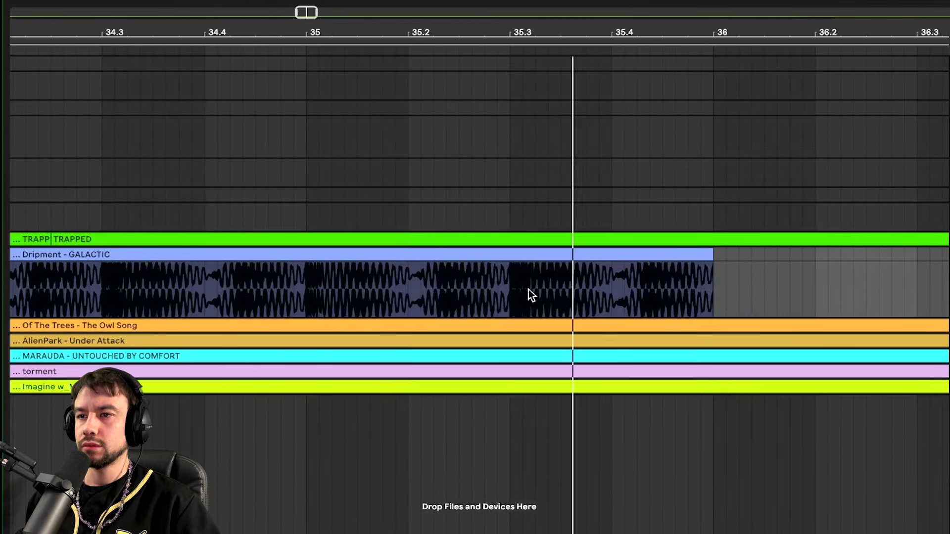
pyautogui.scroll(-2, 523, 287)
pyautogui.click(557, 275)
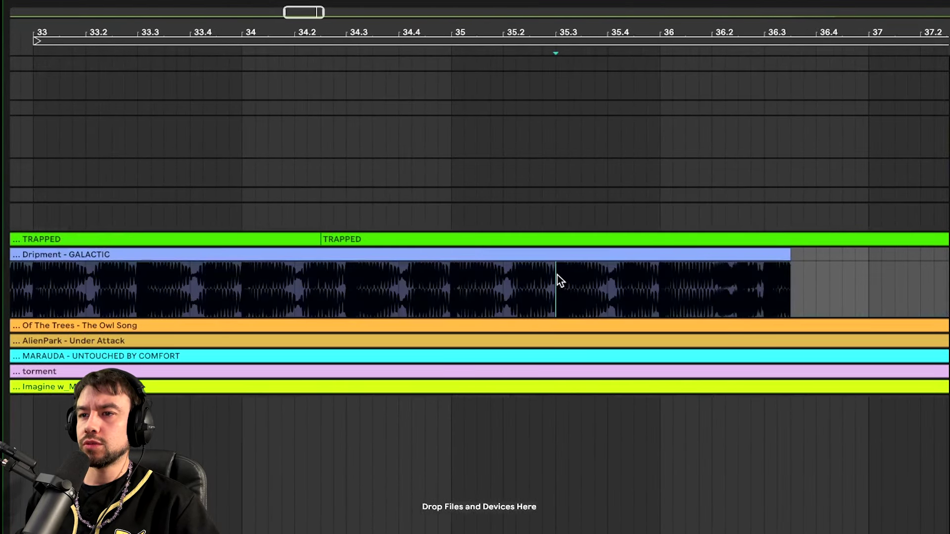
pyautogui.hotkey('ctrl', 'e')
pyautogui.scroll(-3, 557, 274)
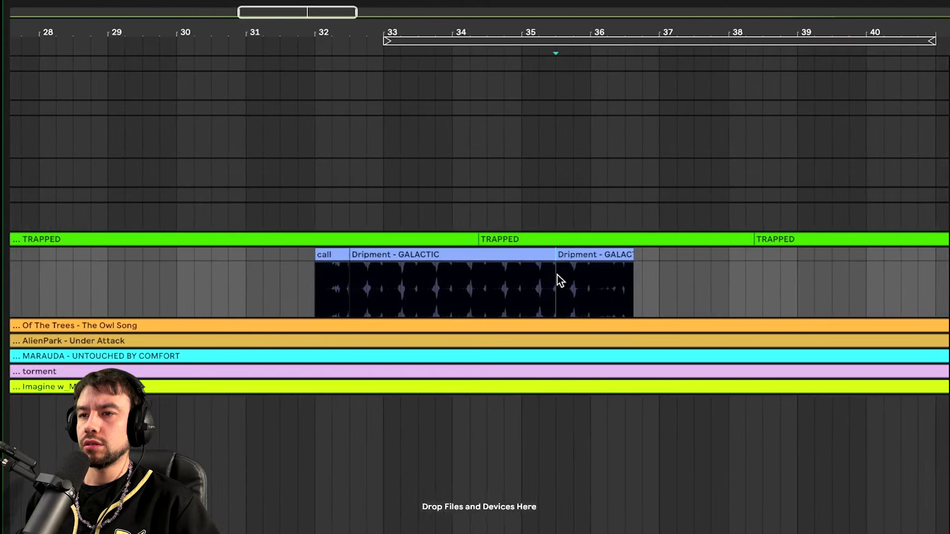
# Extend the call clip over the GALACTIC pieces after it and trim its end to bar 36
pyautogui.click(328, 254)
pyautogui.scroll(4, 559, 289)
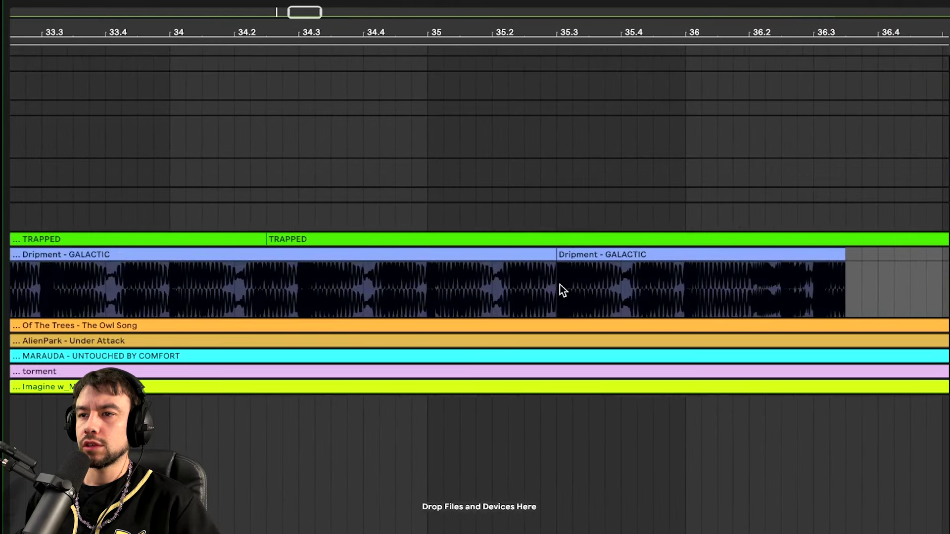
pyautogui.scroll(-2, 626, 287)
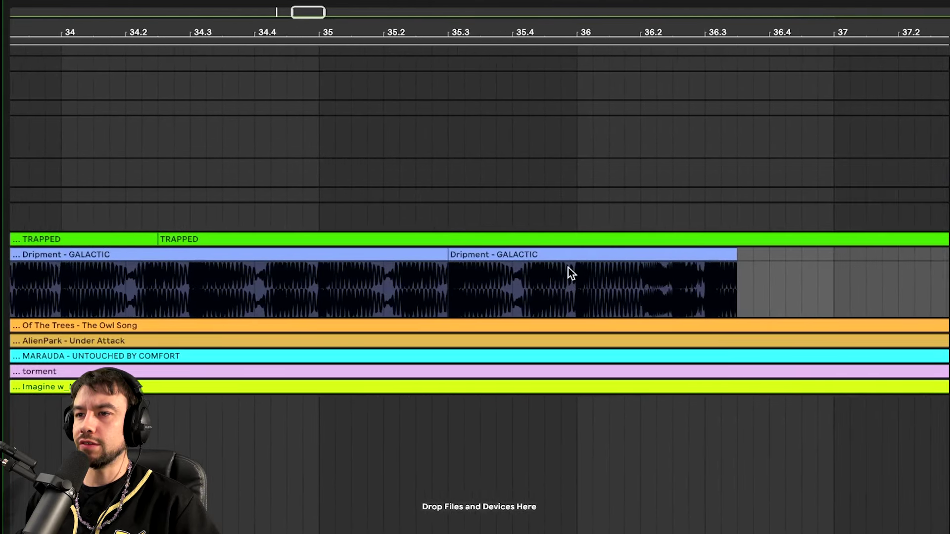
pyautogui.scroll(-3, 495, 275)
pyautogui.moveTo(292, 255); pyautogui.dragTo(747, 254)
pyautogui.press('space')
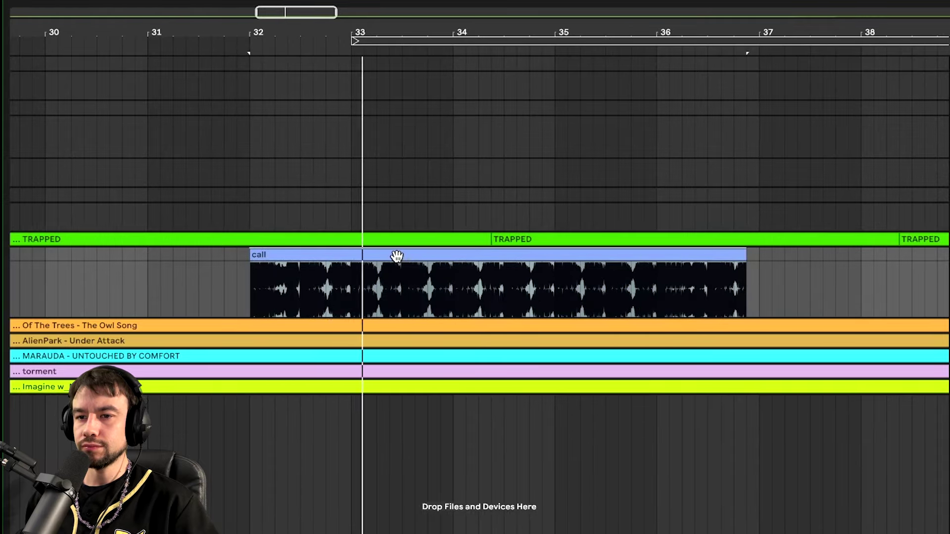
pyautogui.moveTo(738, 253); pyautogui.dragTo(656, 251)
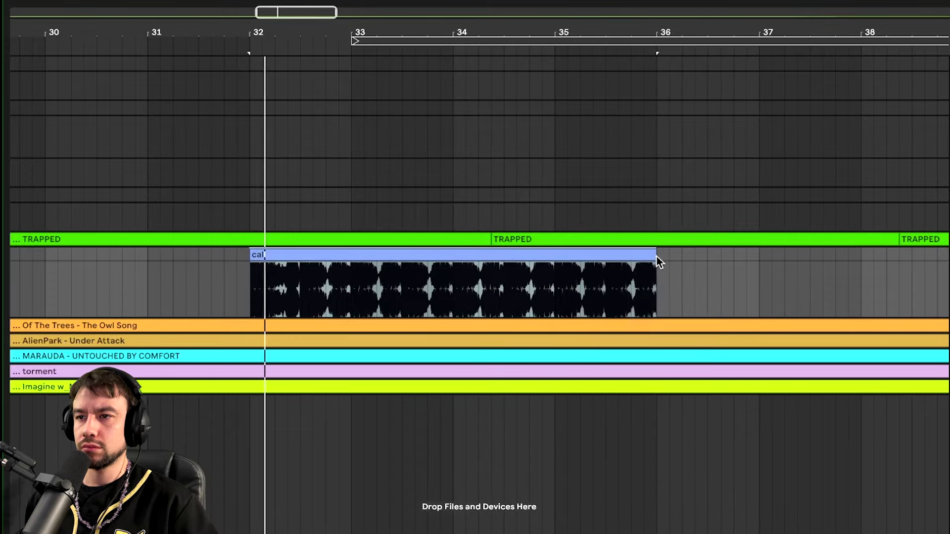
# Try splitting the call clip at 35.3, and undo the split
pyautogui.keyDown('ctrl'); pyautogui.scroll(3, 446, 279); pyautogui.keyUp('ctrl')
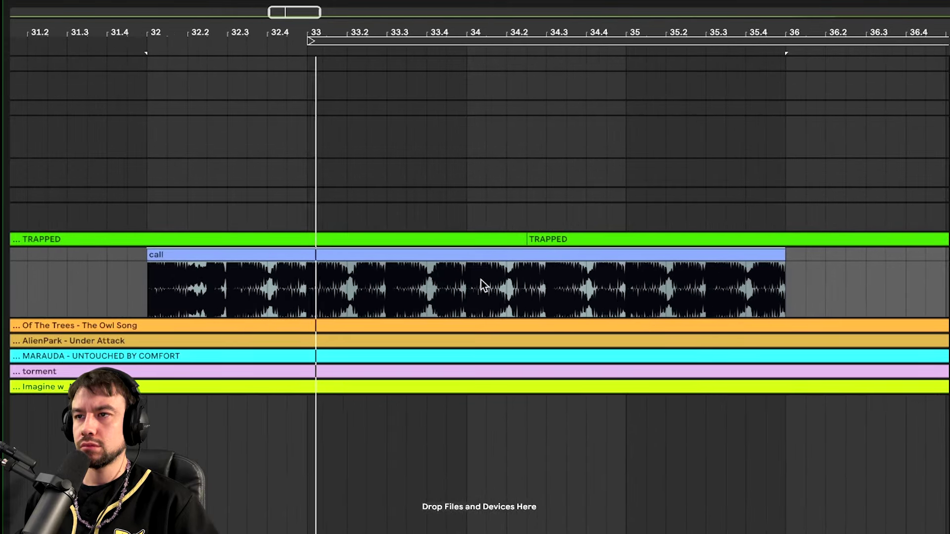
pyautogui.click(706, 275)
pyautogui.hotkey('ctrl', 'e')
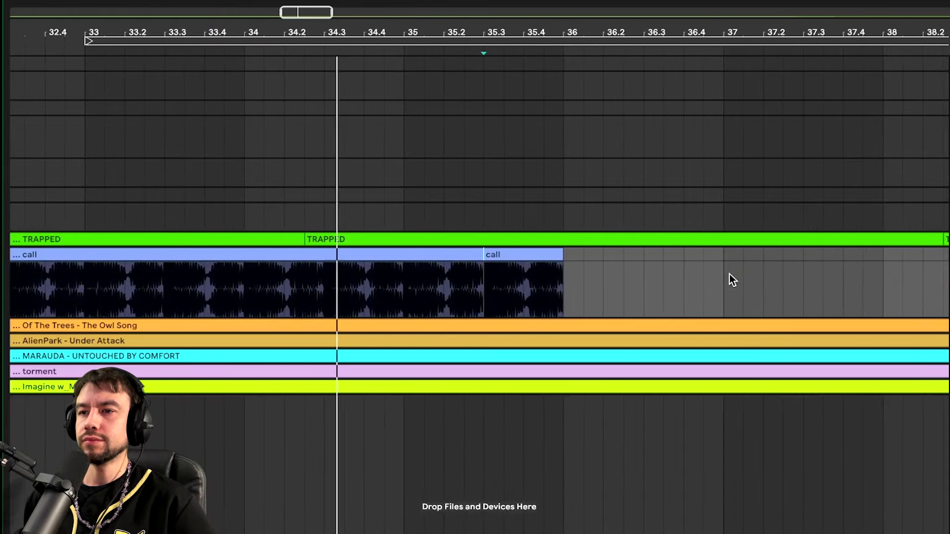
pyautogui.hotkey('ctrl', 'z')
pyautogui.hotkey('ctrl', 'z')
# Extend the call clip so the section covers eight bars, ending at bar 40
pyautogui.keyDown('ctrl'); pyautogui.scroll(-4, 729, 274); pyautogui.keyUp('ctrl')
pyautogui.hscroll(2, 729, 274)
pyautogui.moveTo(584, 257); pyautogui.dragTo(850, 253)
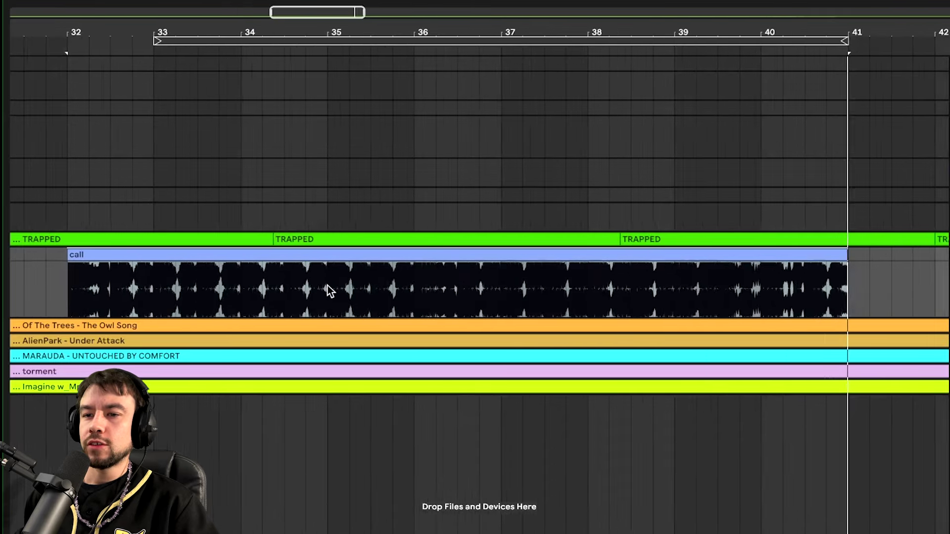
pyautogui.scroll(-3, 326, 285)
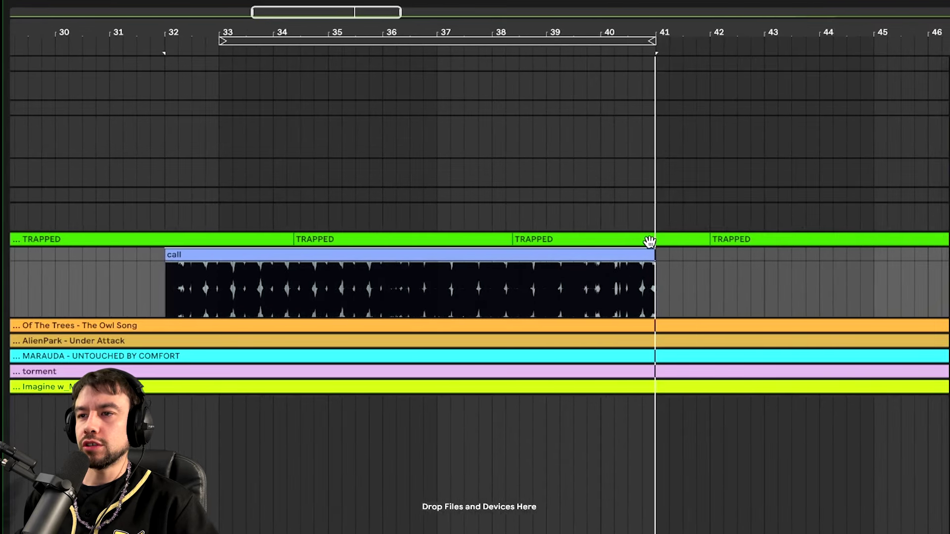
pyautogui.moveTo(649, 253); pyautogui.dragTo(600, 258)
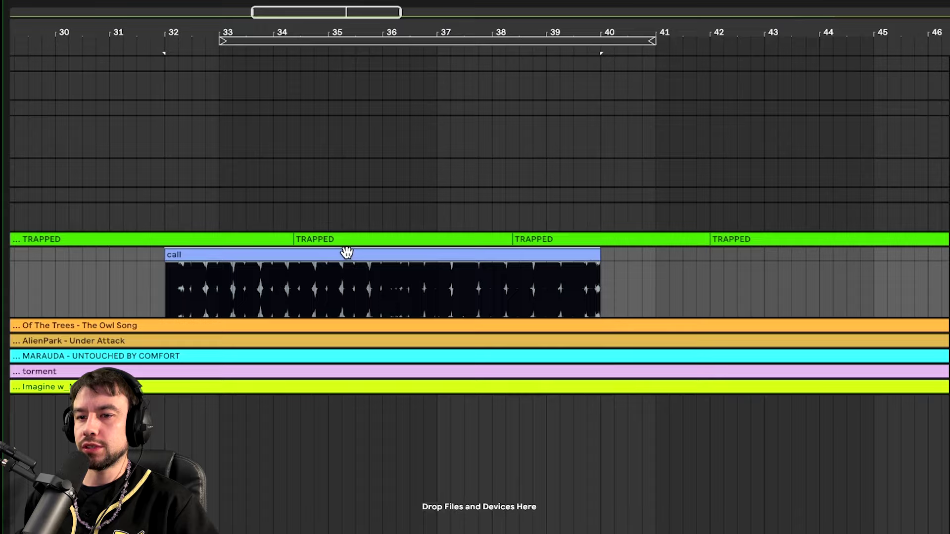
# Split the eight-bar call clip at bar 36 and select the second half
pyautogui.click(389, 292)
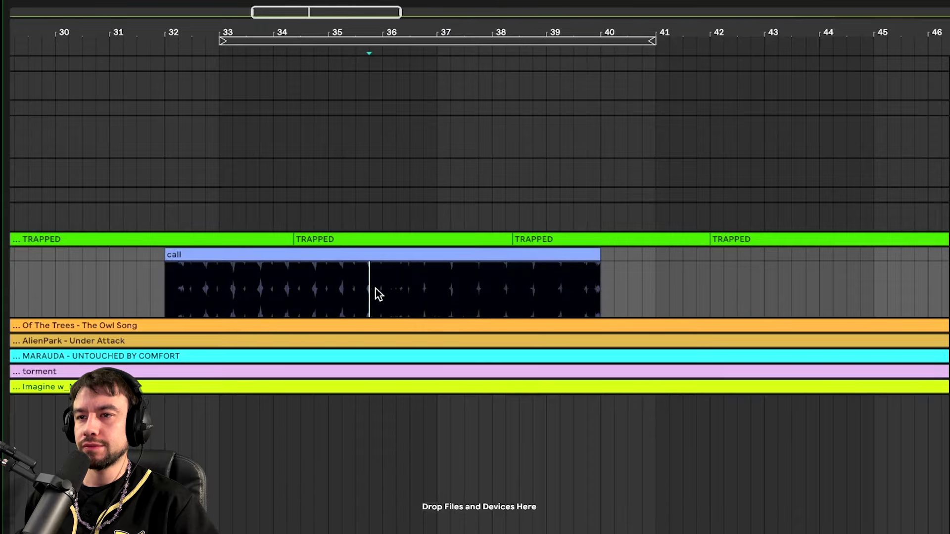
pyautogui.click(386, 290)
pyautogui.hotkey('ctrl', 'e')
pyautogui.click(490, 256)
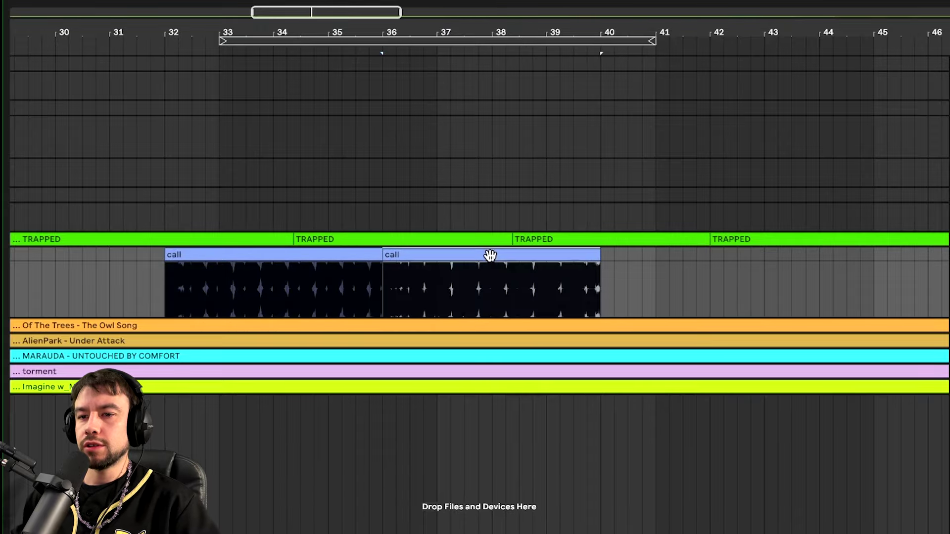
# Play the first four-bar call clip and split it at 32.3
pyautogui.click(338, 259)
pyautogui.scroll(5, 254, 289)
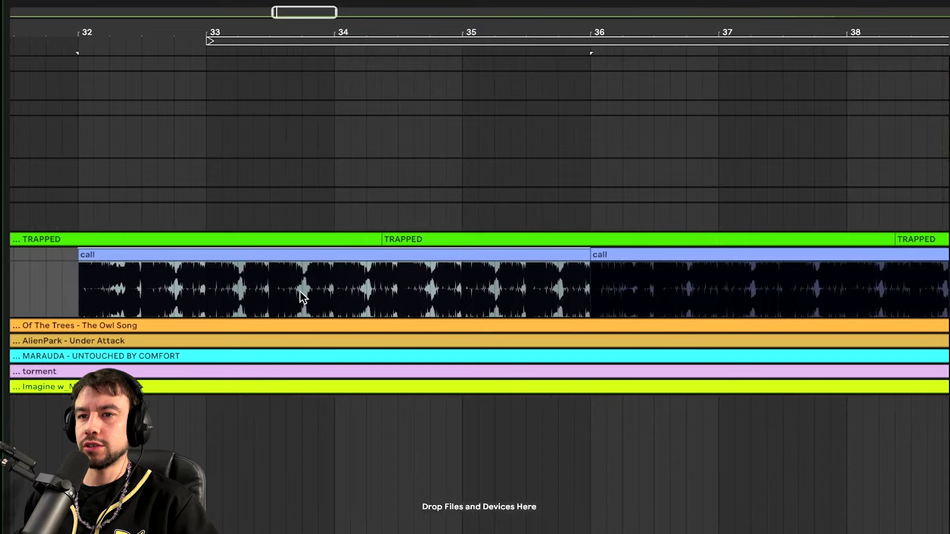
pyautogui.press('space')
pyautogui.click(141, 283)
pyautogui.hotkey('ctrl', 'e')
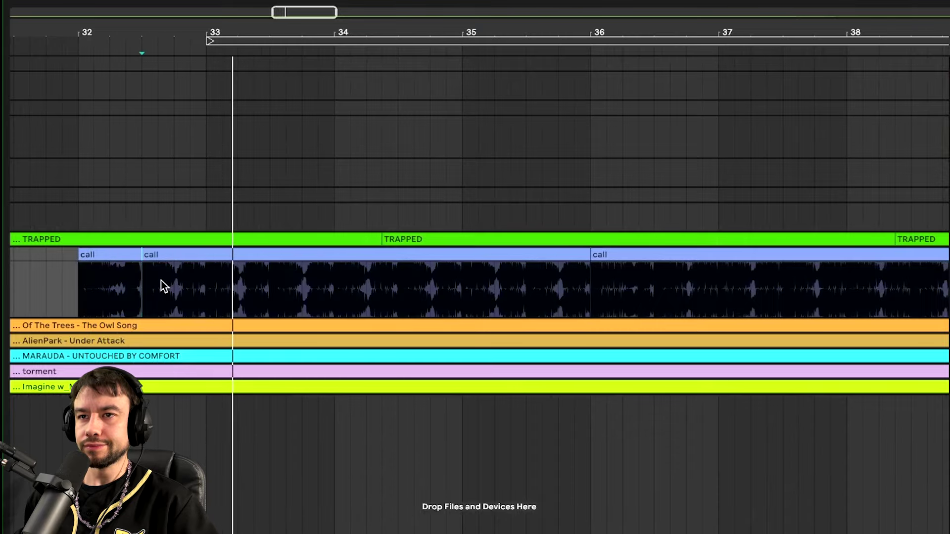
# Rename the piece between 32.3 and bar 36 as response
pyautogui.click(217, 254)
pyautogui.hotkey('ctrl', 'r')
pyautogui.write('response')
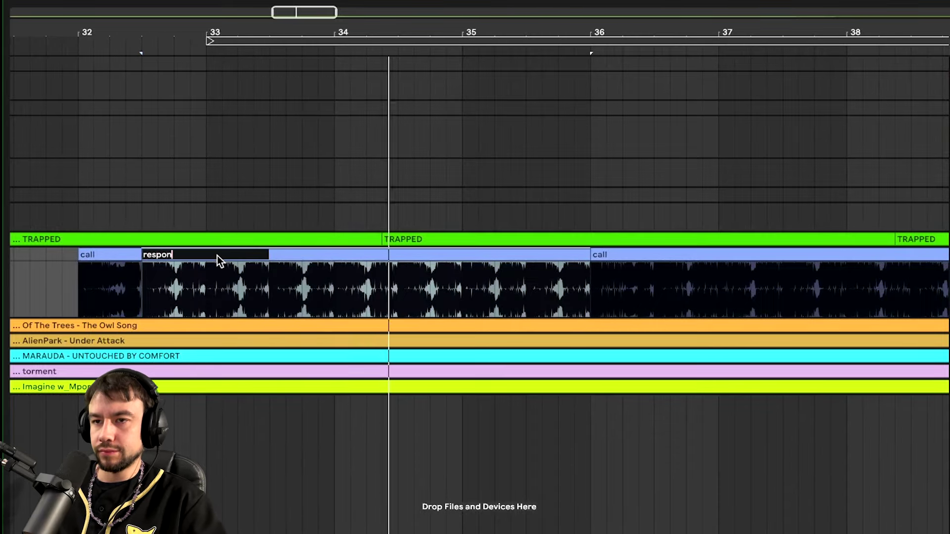
pyautogui.press('Return')
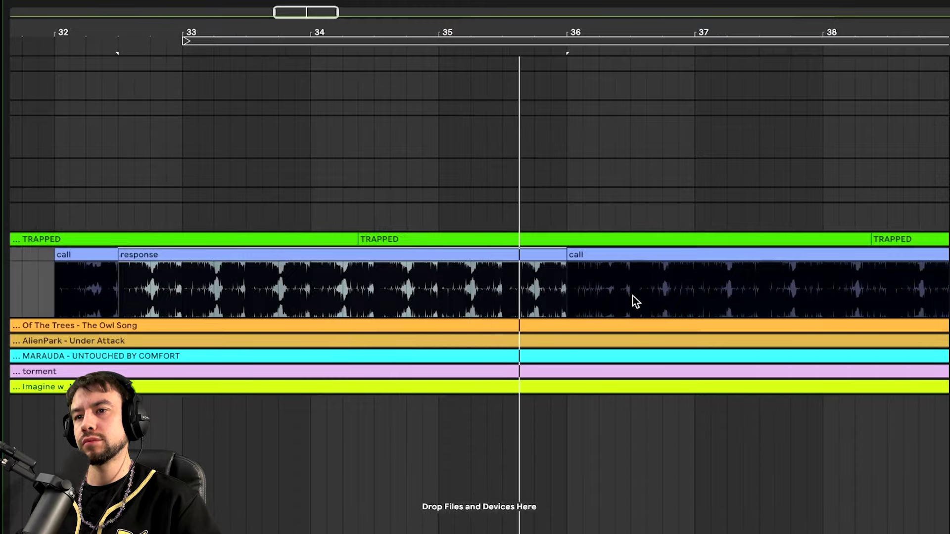
# Split the second call clip at 36.3, half a bar after its start, and select a resulting piece
pyautogui.scroll(5, 571, 284)
pyautogui.click(546, 283)
pyautogui.hotkey('ctrl', 'e')
pyautogui.click(495, 255)
# Split off the last half bar of the section at 39.3 and rename it fill
pyautogui.scroll(-3, 675, 290)
pyautogui.scroll(4, 707, 273)
pyautogui.click(657, 293)
pyautogui.hotkey('ctrl', 'e')
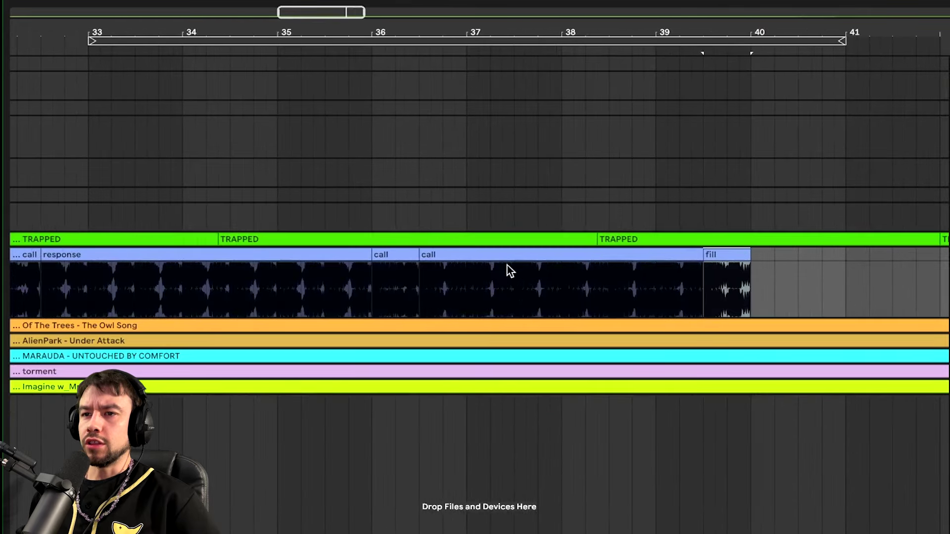
# Recolour the clips between bars 36 and 40 turquoise and rename the piece from 36.3 to 39.3 as response
pyautogui.keyDown('shift'); pyautogui.click(740, 248); pyautogui.keyUp('shift')
pyautogui.rightClick(739, 250)
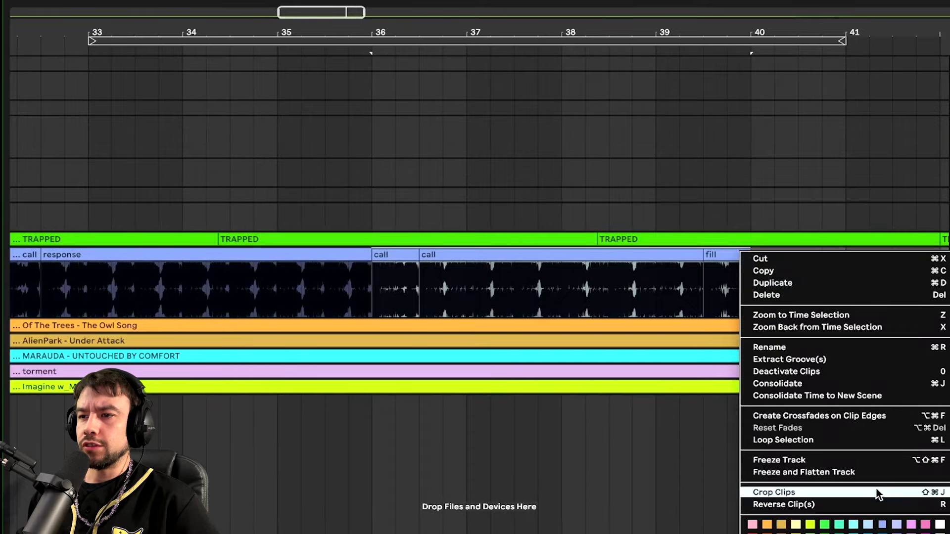
pyautogui.click(839, 524)
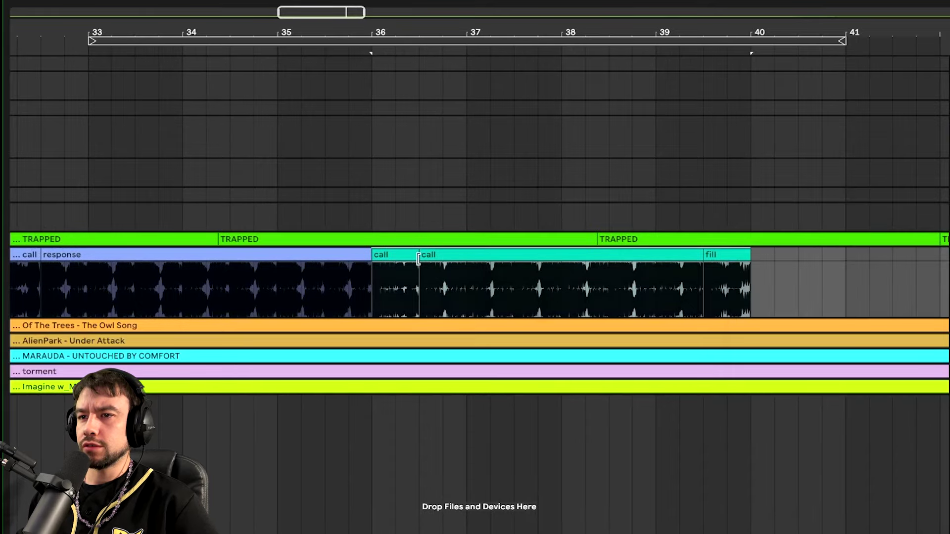
pyautogui.write('response')
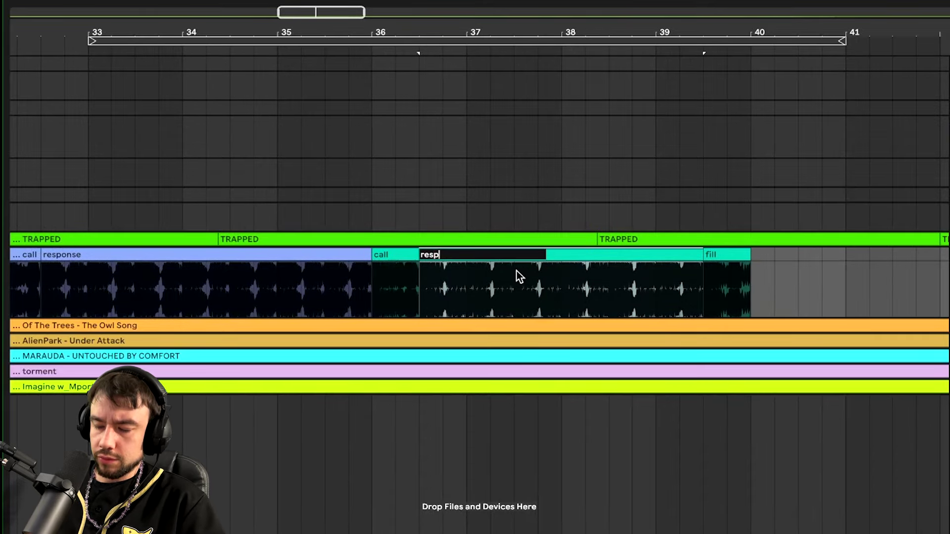
pyautogui.press('Return')
# Examine the second call clip at bar 36, highlighting its audio from 36.2 to 36.3 and playing it
pyautogui.scroll(1, 535, 283)
pyautogui.scroll(1, 535, 283)
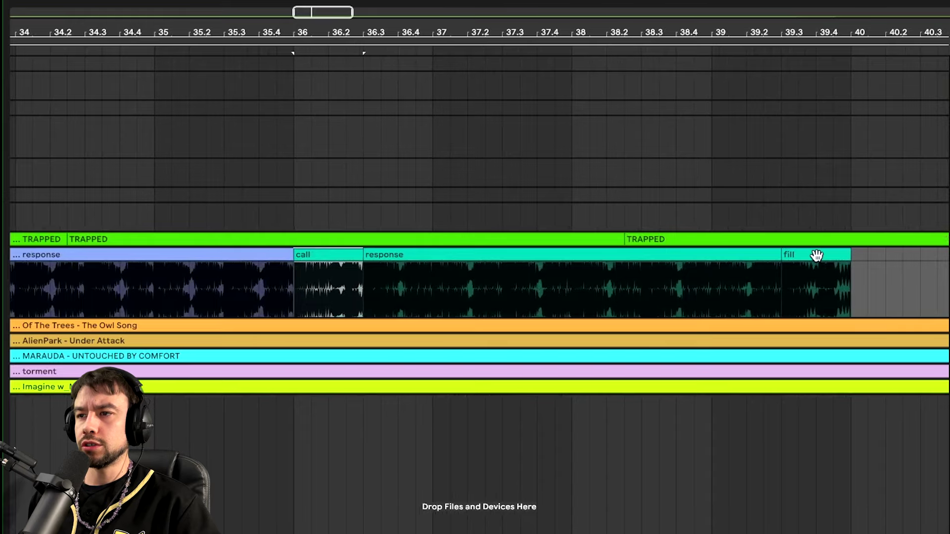
pyautogui.scroll(2, 319, 307)
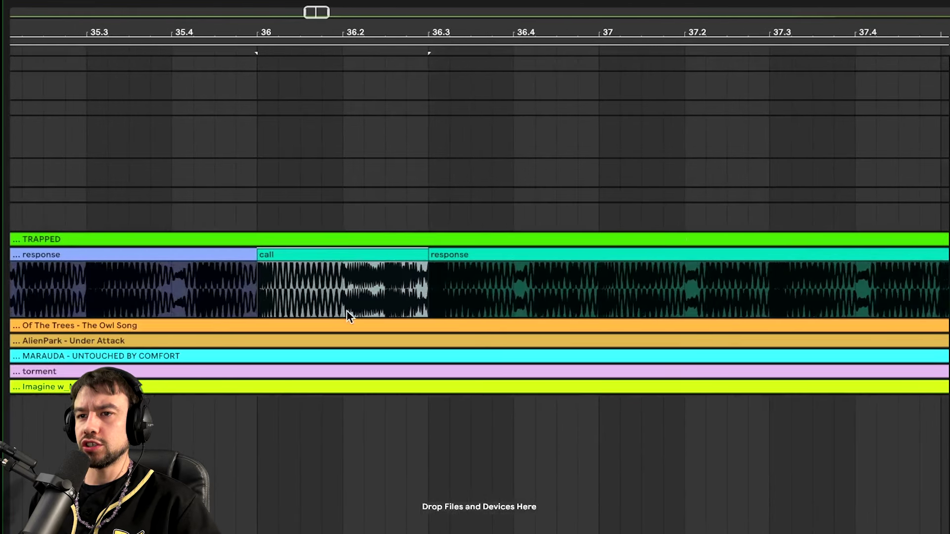
pyautogui.moveTo(346, 284); pyautogui.dragTo(403, 285)
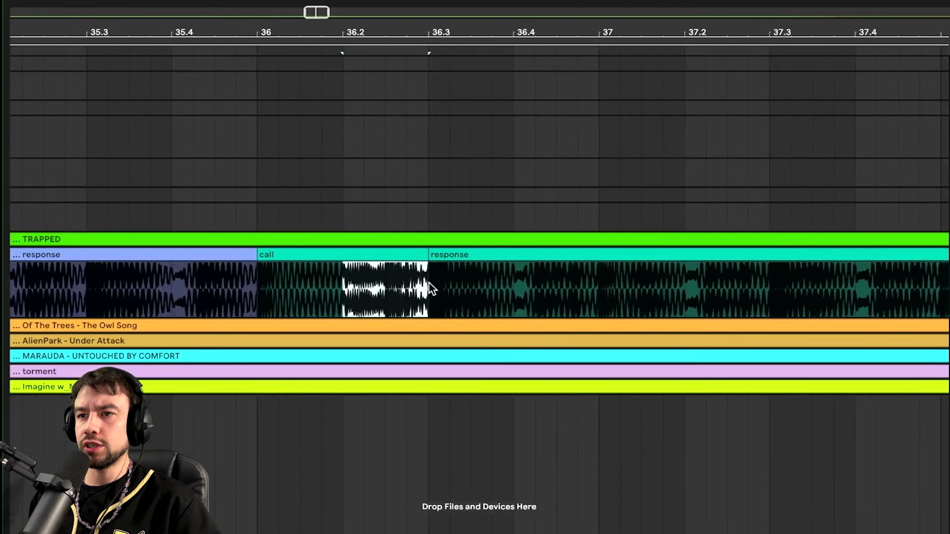
pyautogui.click(291, 257)
pyautogui.press('space')
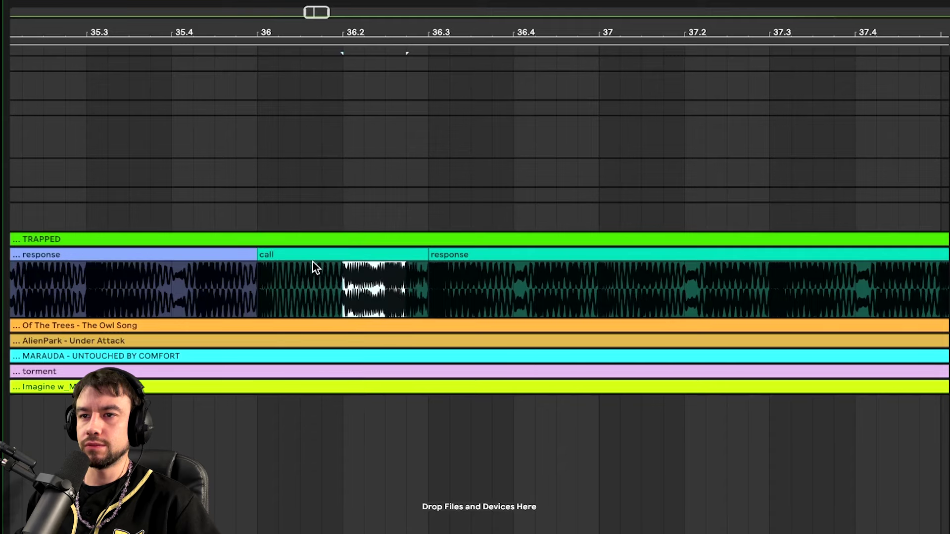
pyautogui.click(426, 292)
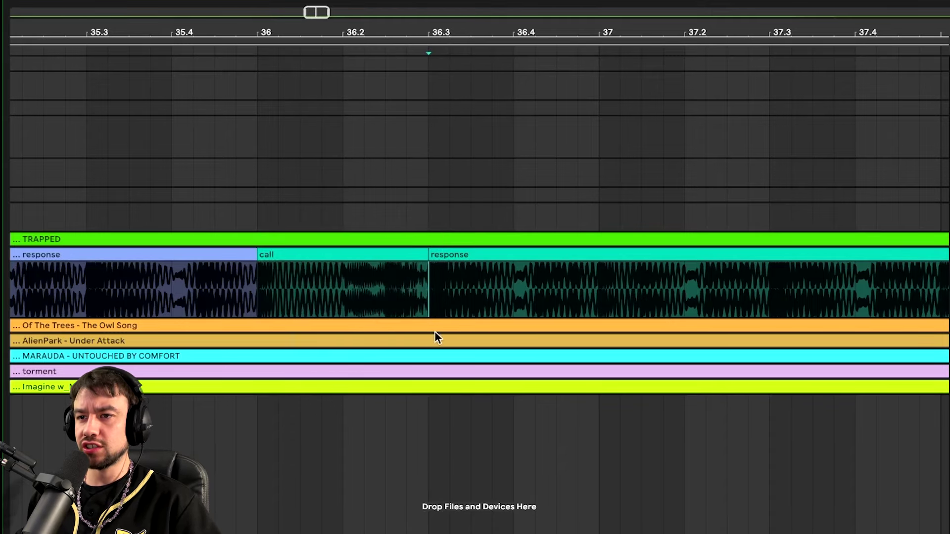
# Highlight the second response from 36.3 past 38.2 and listen to it through into the fill
pyautogui.hscroll(5, 437, 298)
pyautogui.moveTo(292, 287); pyautogui.dragTo(875, 285)
pyautogui.hotkey('shift', 'Right')
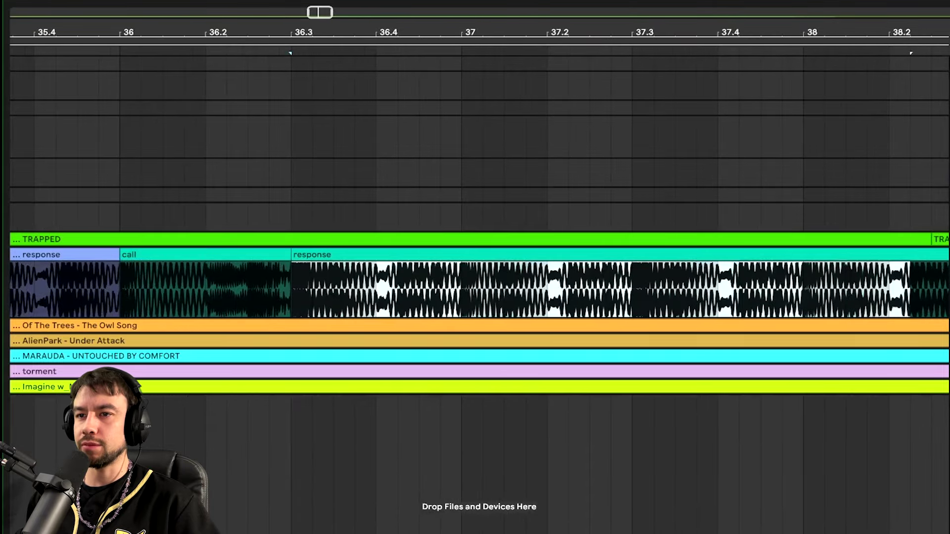
pyautogui.scroll(-5, 300, 301)
pyautogui.hscroll(5, 299, 301)
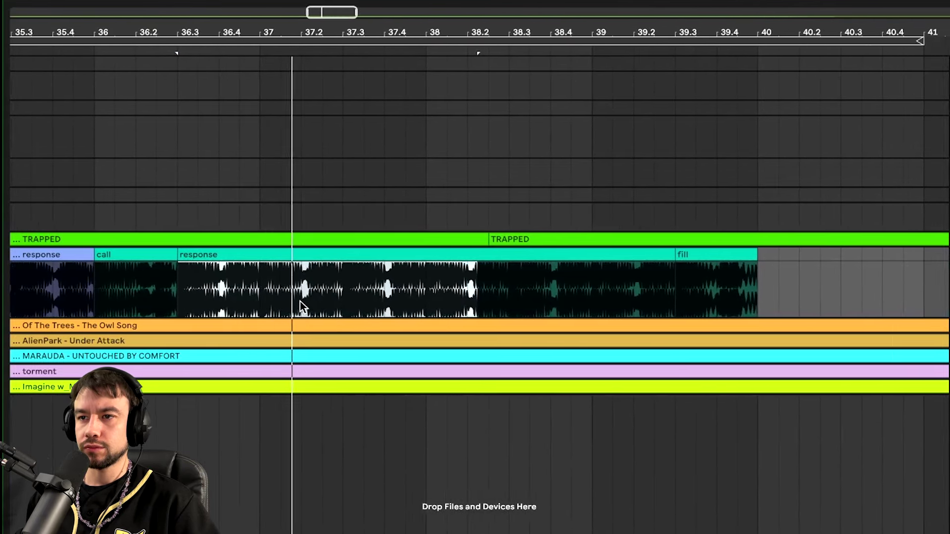
pyautogui.click(467, 297)
pyautogui.scroll(3, 536, 281)
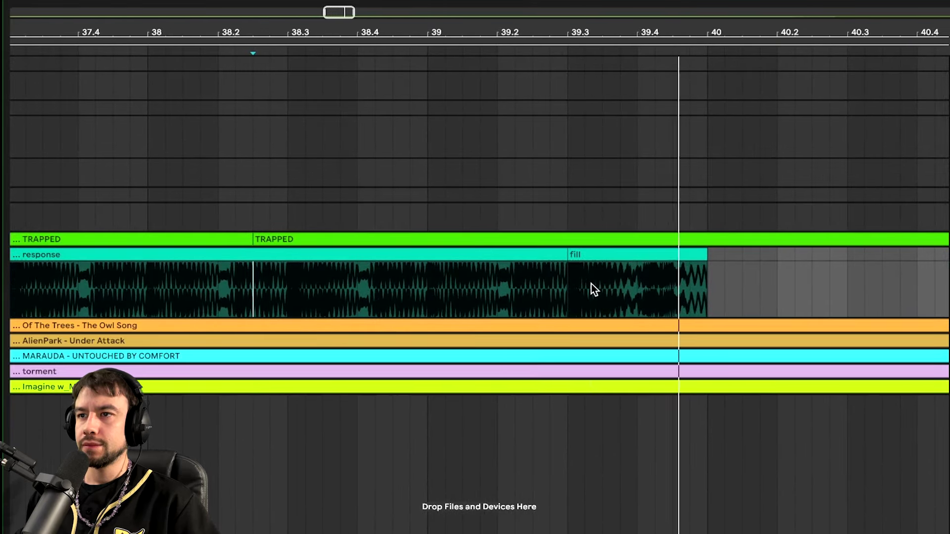
pyautogui.press('space')
# Highlight the fill from 39.3 to bar 40 and play it from its start
pyautogui.click(568, 280)
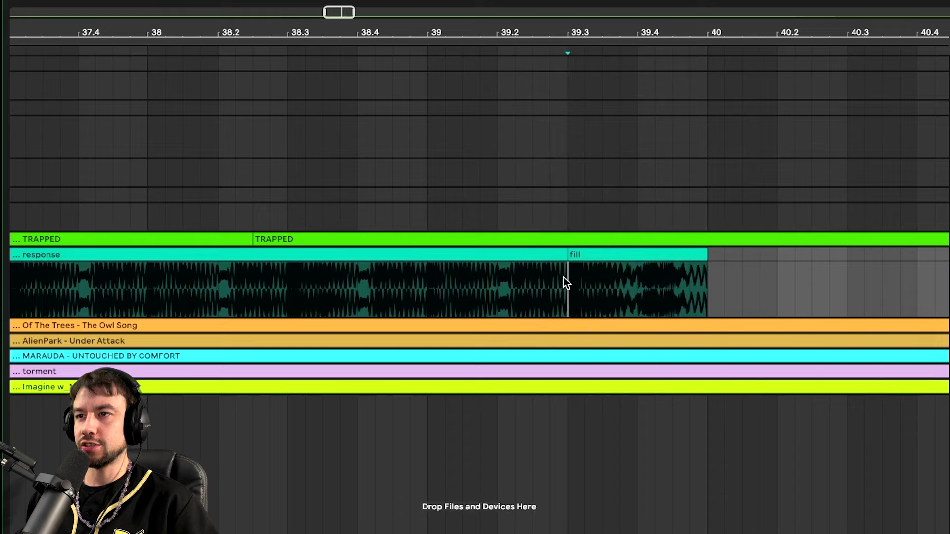
pyautogui.moveTo(564, 285); pyautogui.dragTo(702, 287)
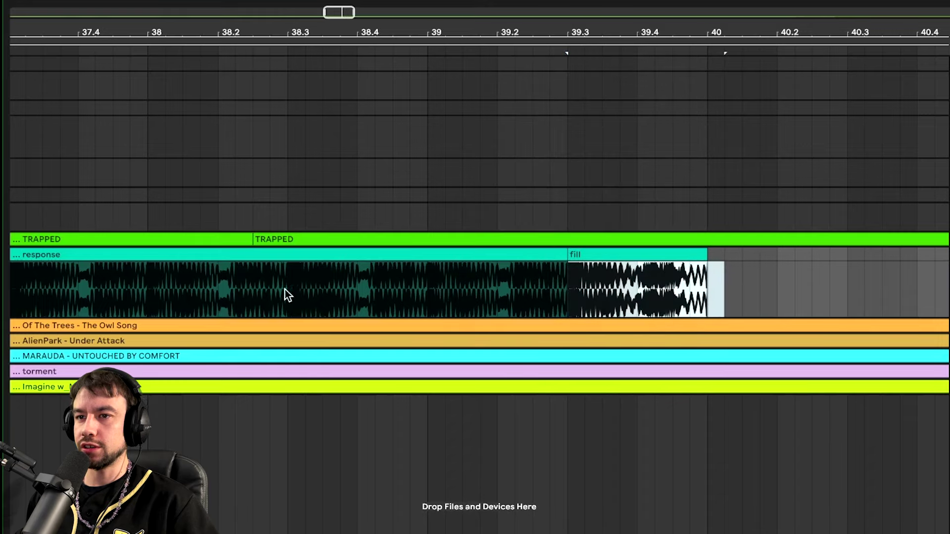
pyautogui.click(569, 290)
pyautogui.press('space')
pyautogui.scroll(-5, 567, 287)
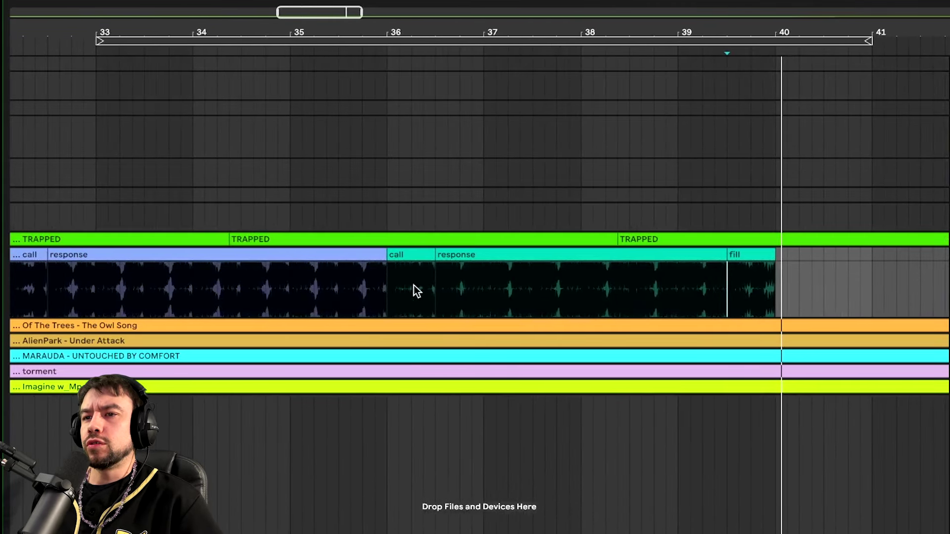
# Review the second phrase by selecting its call, response and fill clips and highlighting bars 36 to 40
pyautogui.click(464, 253)
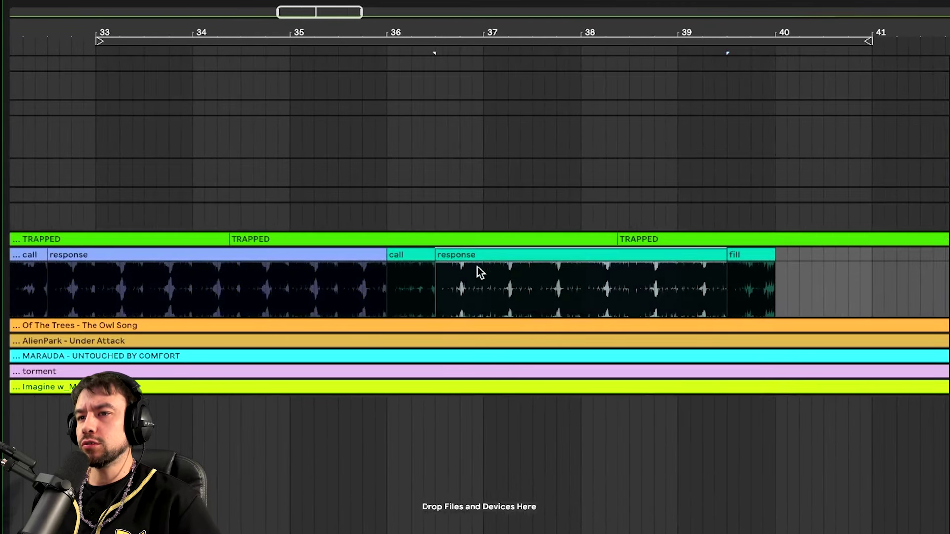
pyautogui.click(400, 255)
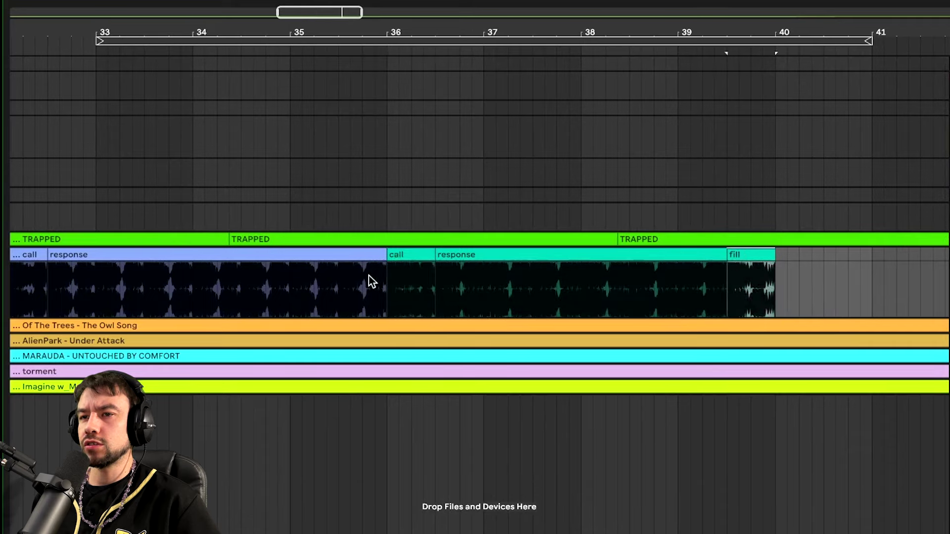
pyautogui.click(465, 254)
pyautogui.click(747, 254)
pyautogui.moveTo(783, 282); pyautogui.dragTo(384, 285)
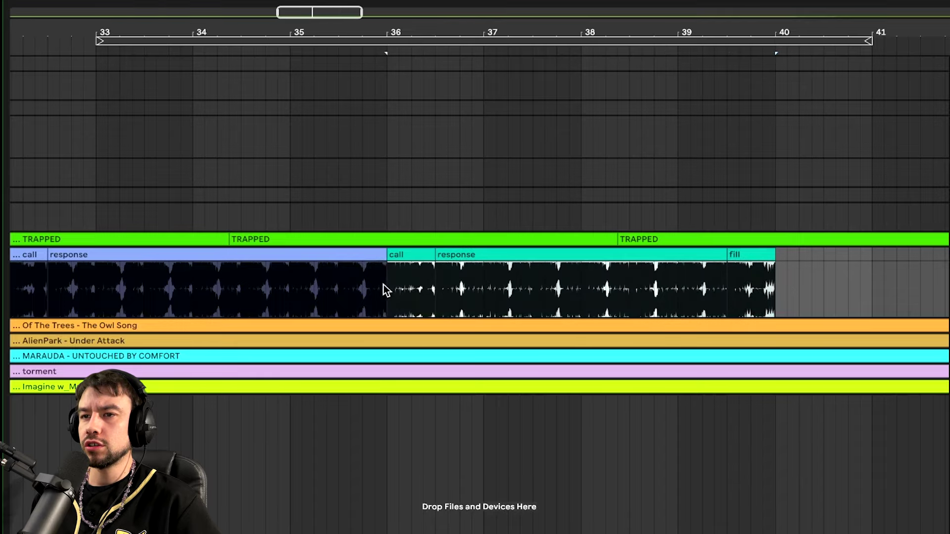
pyautogui.hscroll(3, 384, 284)
pyautogui.press('s')
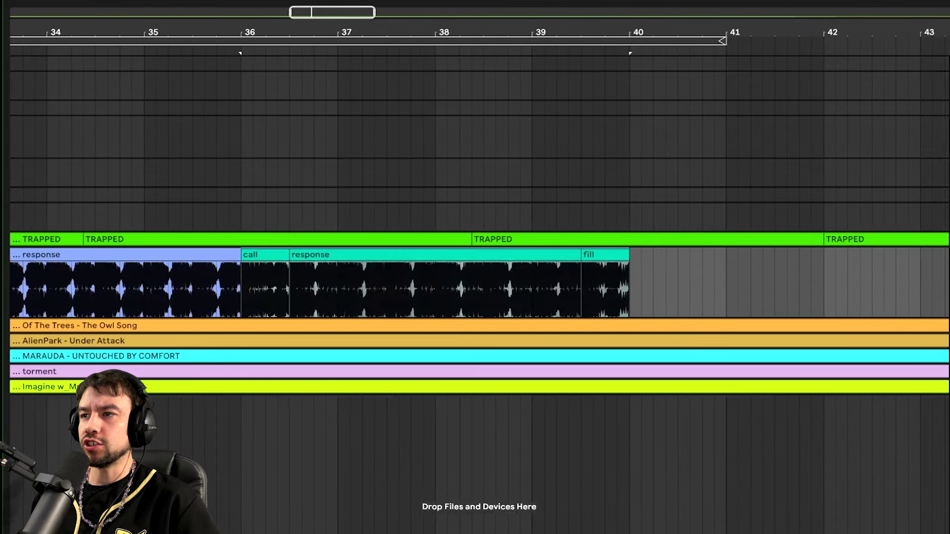
pyautogui.moveTo(630, 280); pyautogui.dragTo(234, 281)
# Extend the fill clip's end to bar 45 and play it from 39.3
pyautogui.scroll(-5, 233, 274)
pyautogui.click(300, 278)
pyautogui.moveTo(358, 255); pyautogui.dragTo(507, 250)
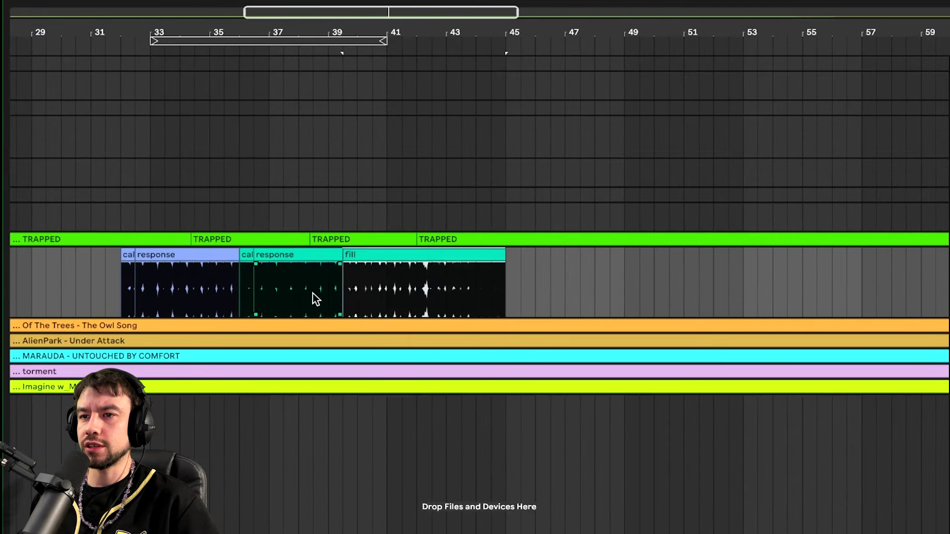
pyautogui.scroll(3, 313, 293)
pyautogui.scroll(2, 436, 293)
pyautogui.press('space')
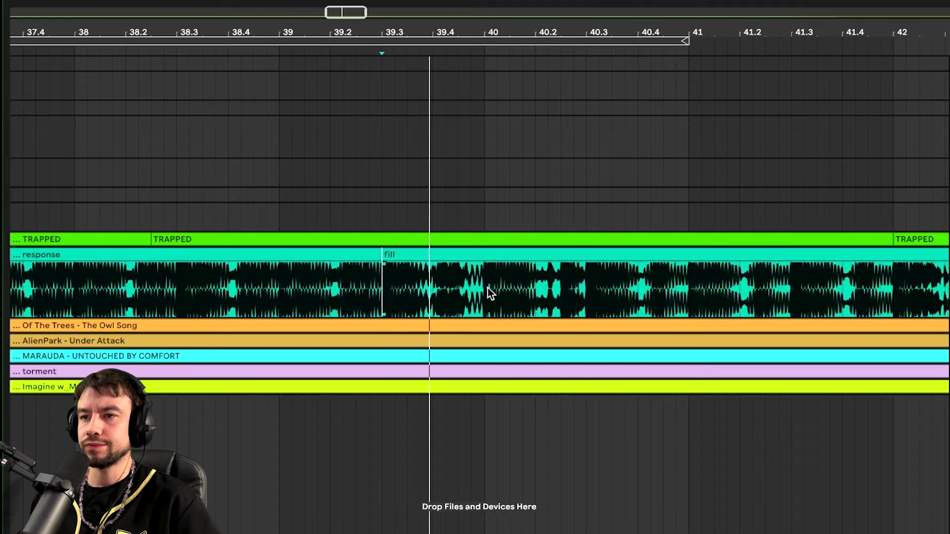
# Split the extended fill clip at bar 40 and at 40.3
pyautogui.click(488, 291)
pyautogui.press('super+e')
pyautogui.hscroll(3, 488, 291)
pyautogui.press('space')
pyautogui.click(426, 288)
pyautogui.press('super+e')
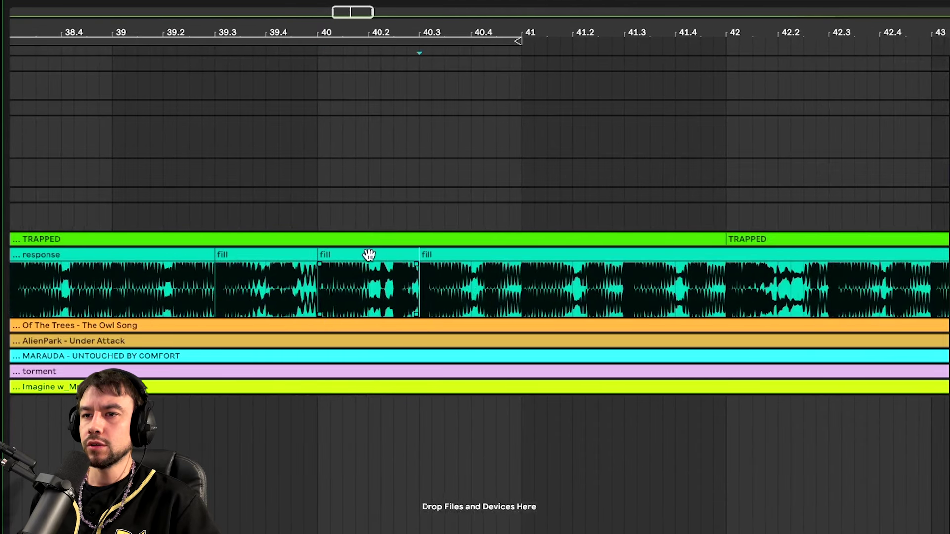
# Rename the half-bar piece starting at bar 40 as call and play it
pyautogui.click(351, 256)
pyautogui.press('super+r')
pyautogui.write('call')
pyautogui.press('Return')
pyautogui.press('space')
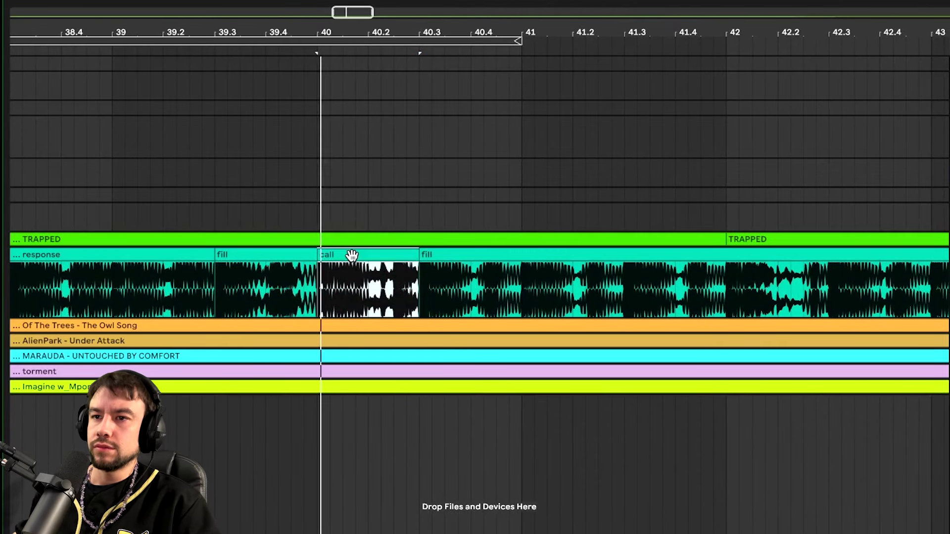
pyautogui.press('space')
# Play from 40.3 and rename the remaining piece there as response
pyautogui.click(422, 286)
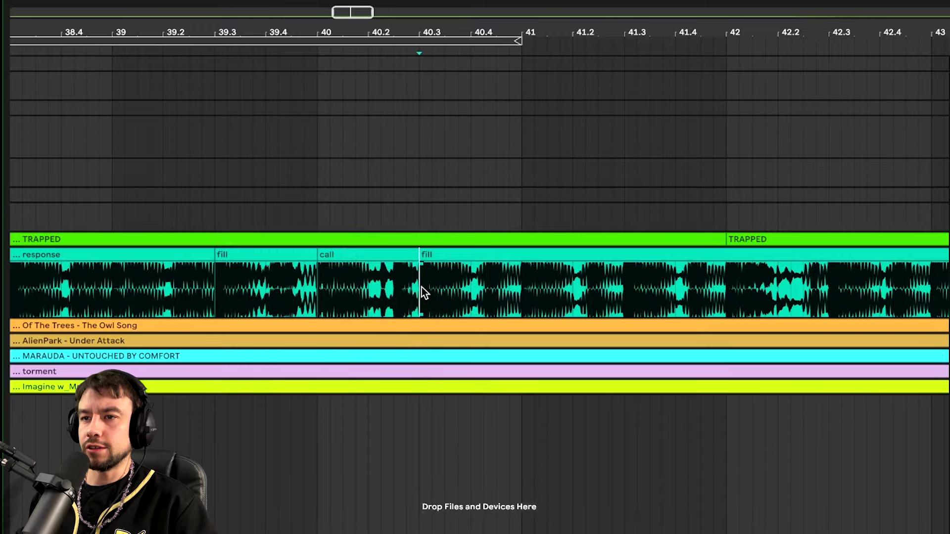
pyautogui.press('space')
pyautogui.click(460, 255)
pyautogui.press('super+r')
pyautogui.write('response')
pyautogui.press('Return')
# Listen to the rest of the new response and trim its end back to bar 44
pyautogui.scroll(-2, 460, 255)
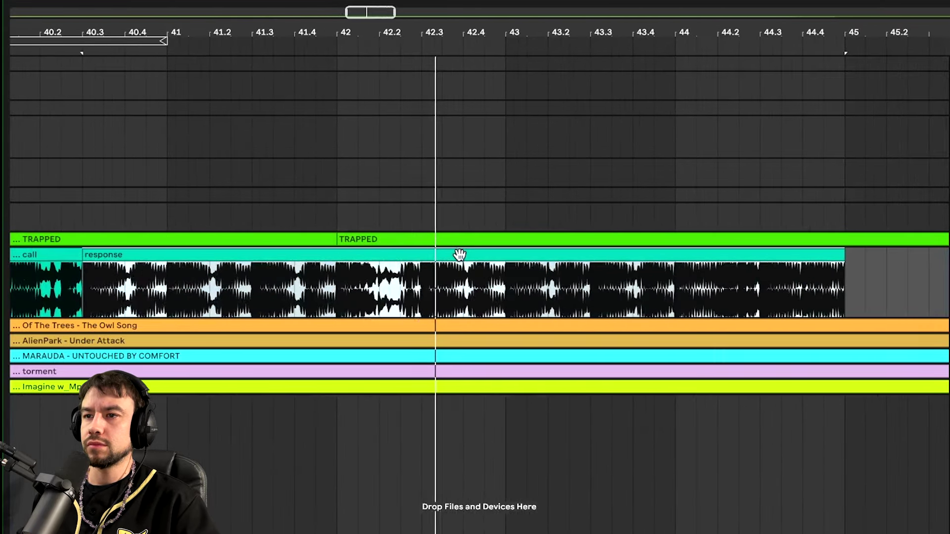
pyautogui.hscroll(2, 461, 257)
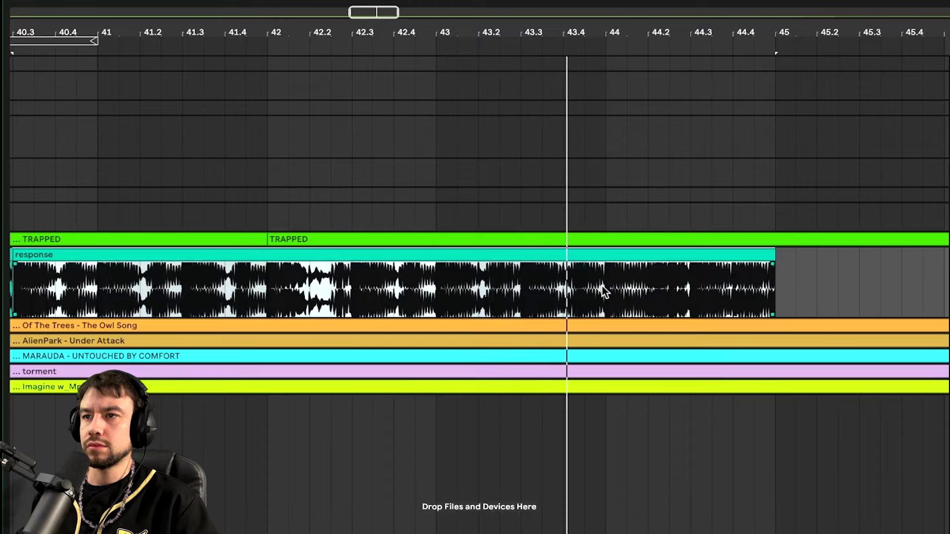
pyautogui.scroll(-3, 603, 290)
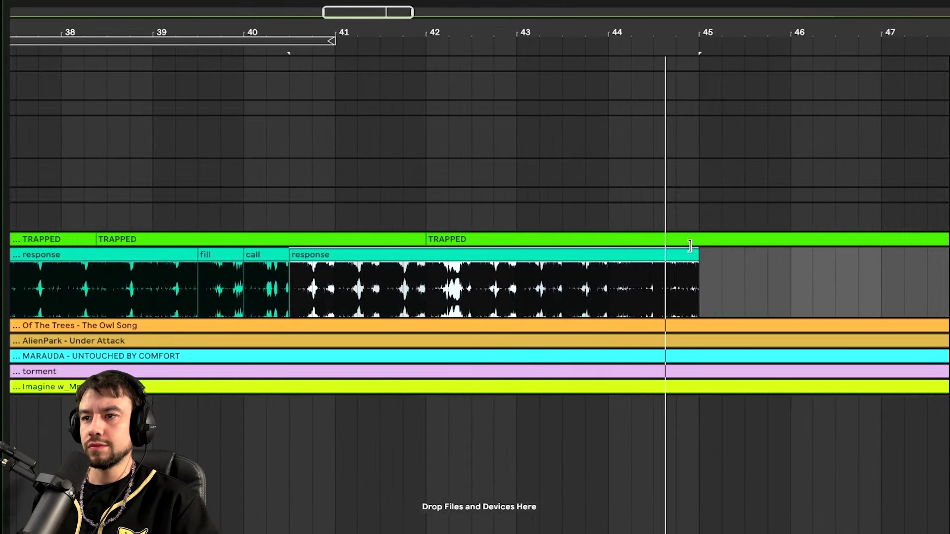
pyautogui.moveTo(694, 253); pyautogui.dragTo(603, 255)
pyautogui.hscroll(-10, 602, 256)
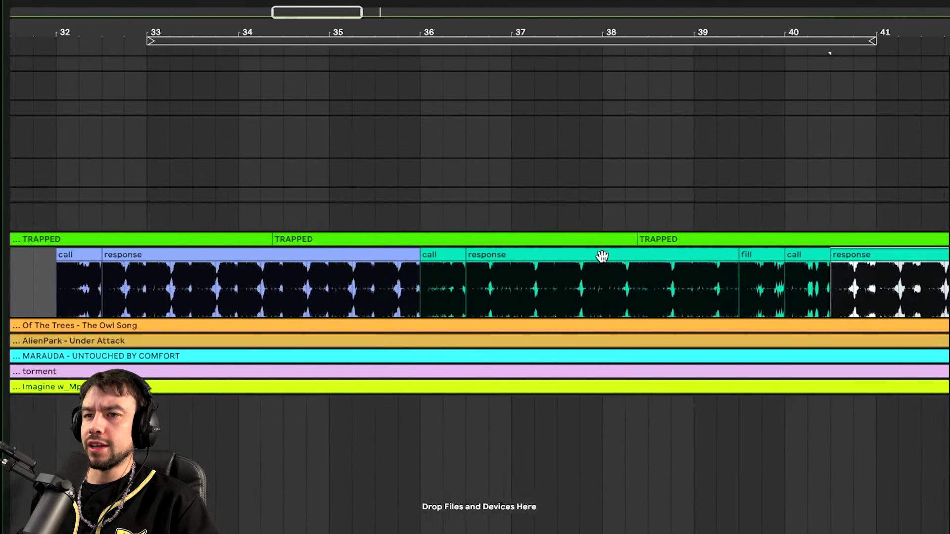
# Undo the trim, renames, splits and extension made after bar 40, restoring the original fill clip
pyautogui.scroll(-3, 601, 257)
pyautogui.hscroll(1, 601, 257)
pyautogui.hscroll(5, 785, 282)
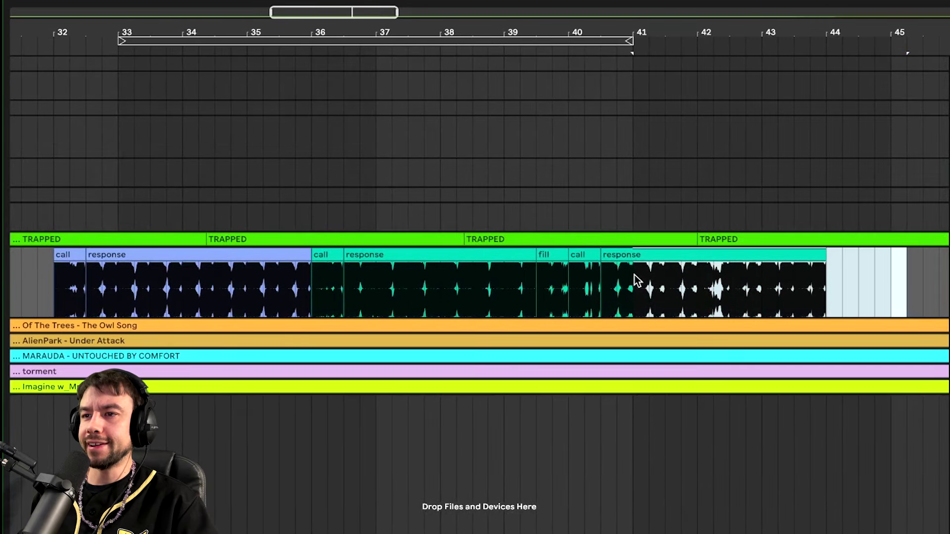
pyautogui.hotkey('ctrl', 'z')
pyautogui.hotkey('ctrl', 'z')
pyautogui.hotkey('ctrl', 'z')
pyautogui.hotkey('ctrl', 'z')
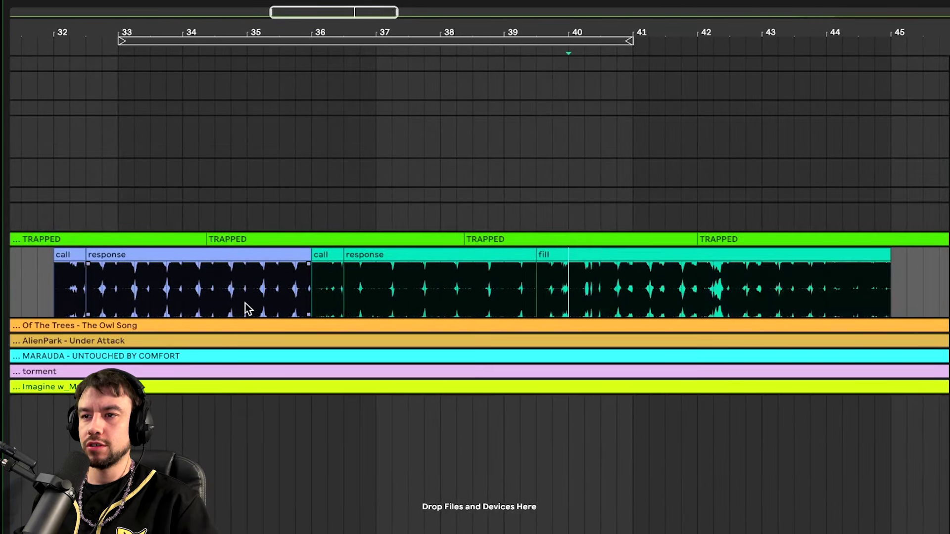
pyautogui.hotkey('ctrl', 'z')
# Select all the drop clips from the first call to the fill and move them one bar later to start at bar 33
pyautogui.hscroll(-3, 583, 256)
pyautogui.keyDown('shift'); pyautogui.click(413, 282); pyautogui.keyUp('shift')
pyautogui.click(169, 254)
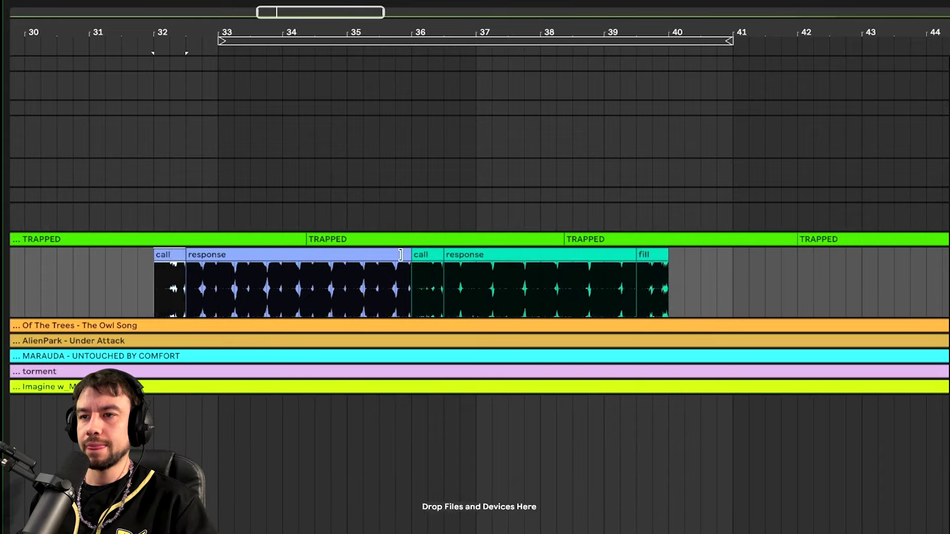
pyautogui.keyDown('shift'); pyautogui.click(648, 255); pyautogui.keyUp('shift')
pyautogui.moveTo(263, 257); pyautogui.dragTo(323, 258)
# Play the moved drop from bar 33 through both call and response phrases
pyautogui.click(234, 285)
pyautogui.press('+')
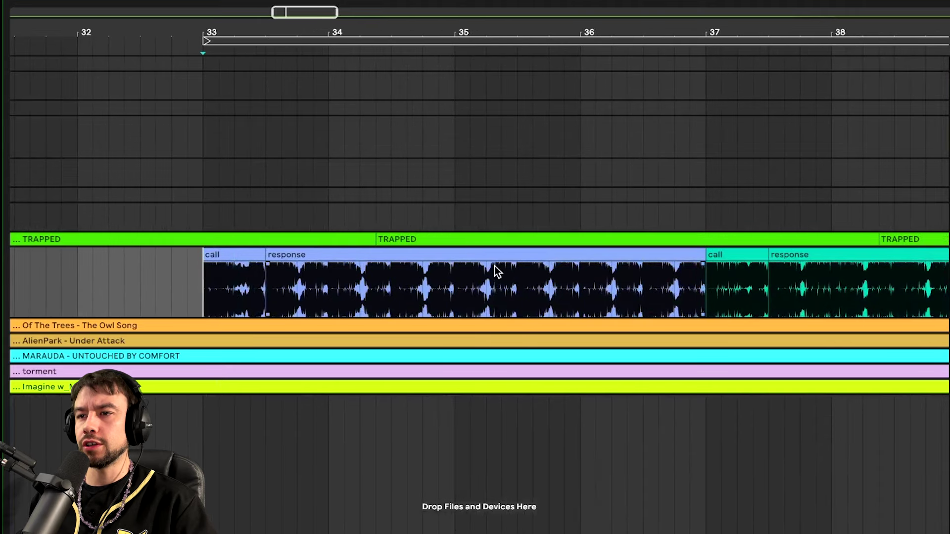
pyautogui.press('space')
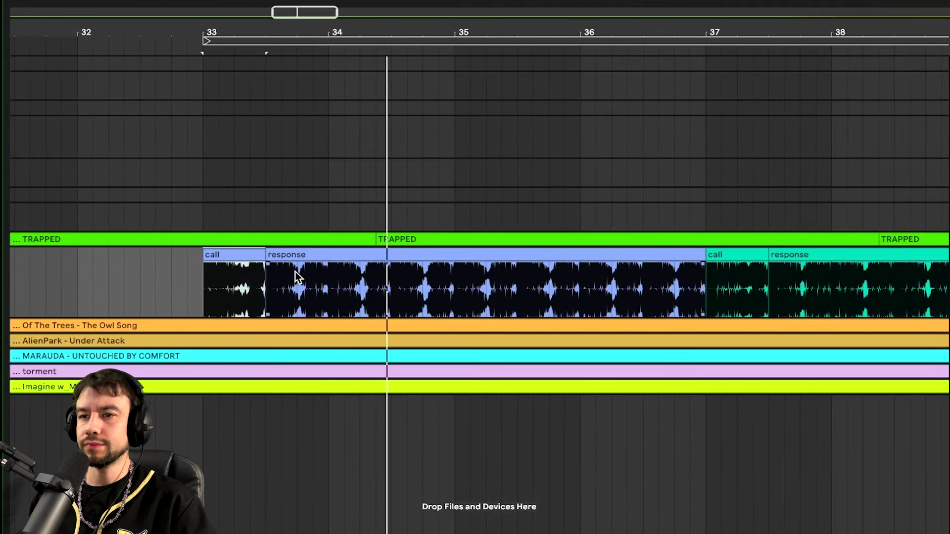
pyautogui.moveTo(656, 269); pyautogui.dragTo(563, 281)
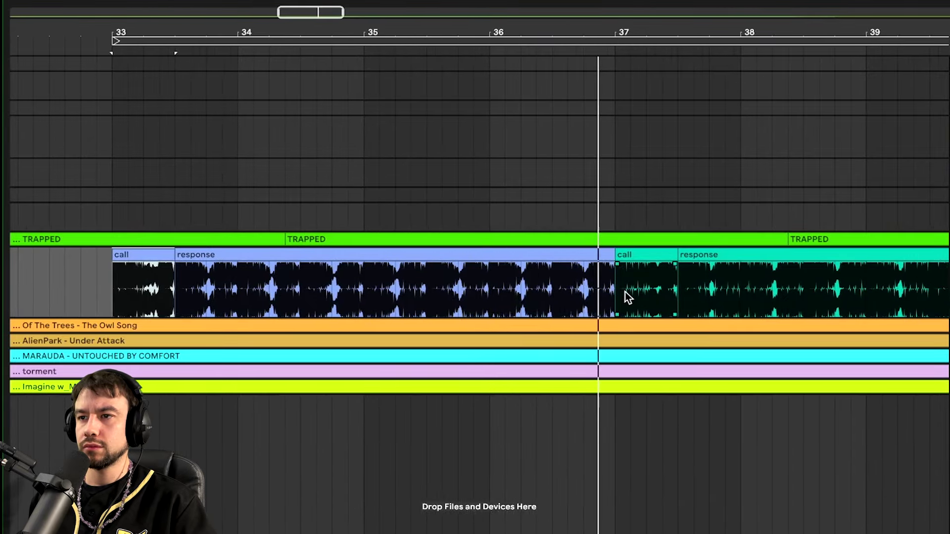
pyautogui.hscroll(3, 625, 297)
pyautogui.press('u')
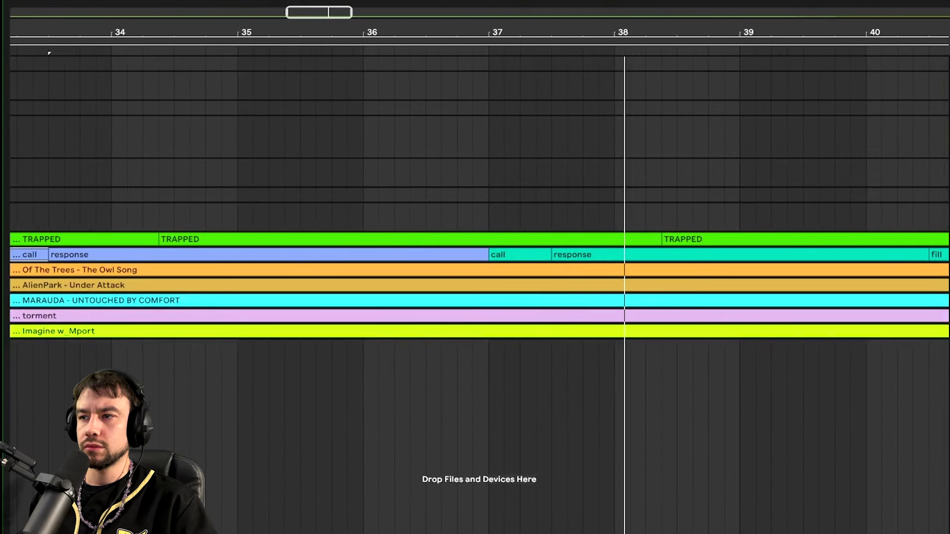
pyautogui.click(947, 255)
pyautogui.hscroll(1, 410, 291)
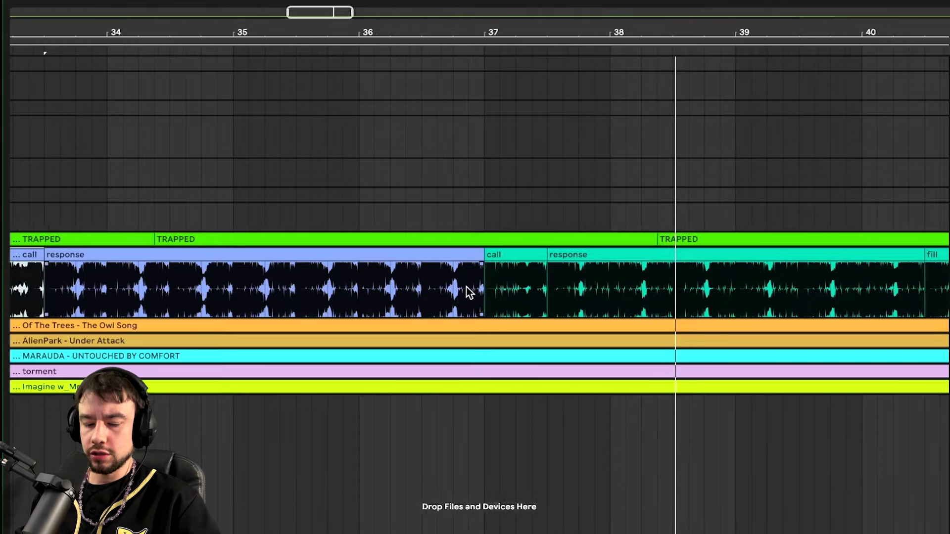
# Move the second call, response and fill clips from bar 37 to bar 41 and duplicate them up to bar 49
pyautogui.scroll(-3, 466, 292)
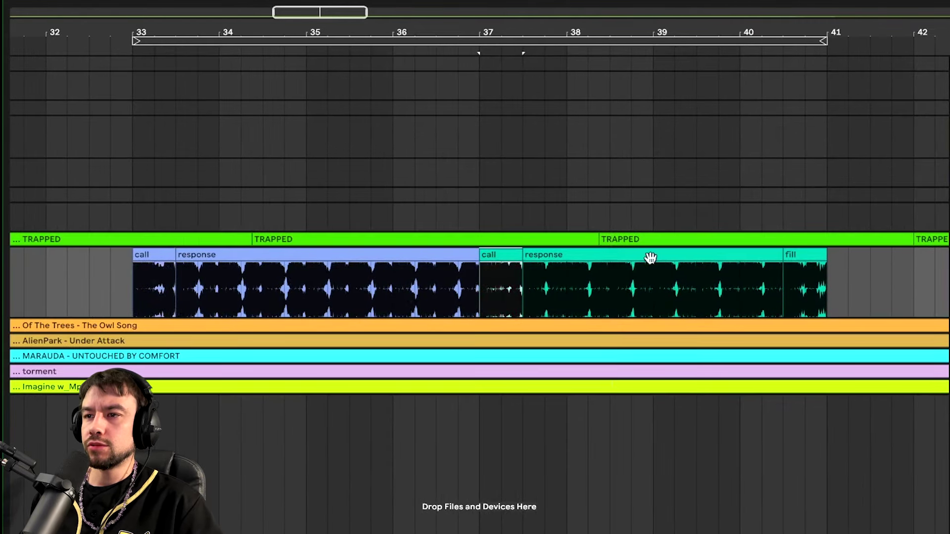
pyautogui.hscroll(2, 802, 255)
pyautogui.scroll(-3, 794, 257)
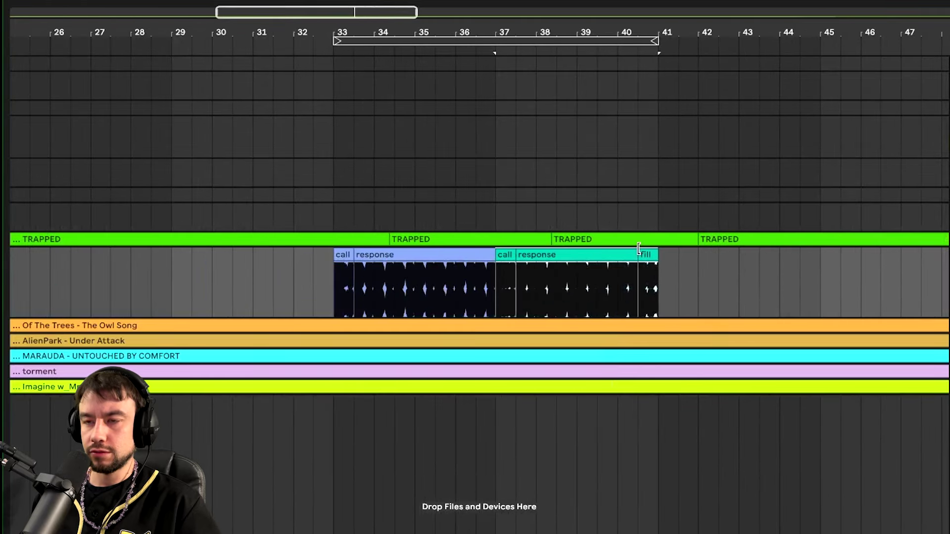
pyautogui.moveTo(505, 254); pyautogui.dragTo(670, 271)
pyautogui.hscroll(6, 669, 271)
pyautogui.hotkey('ctrl', 'd')
pyautogui.hscroll(3, 670, 271)
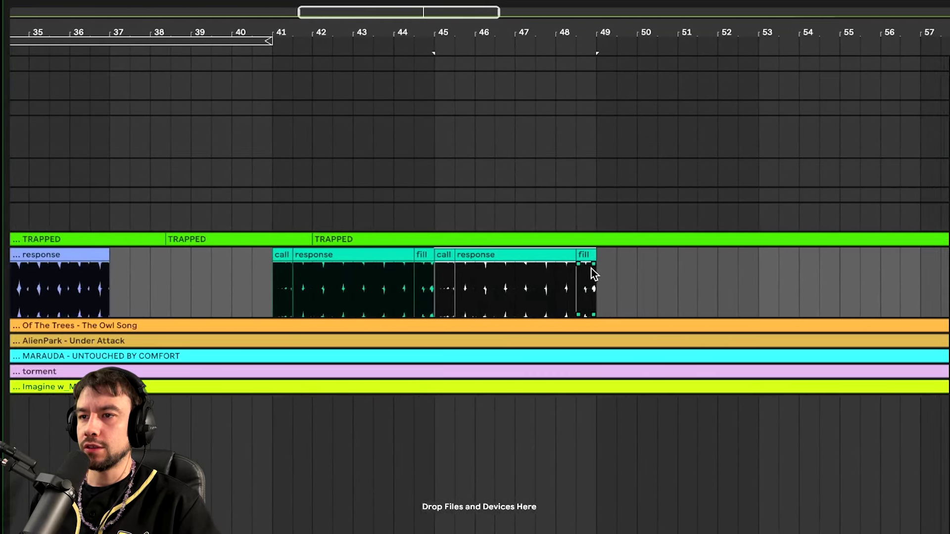
# Duplicate the eight-bar section starting at bar 41 up to bar 57 and select all sixteen bars
pyautogui.moveTo(278, 298); pyautogui.dragTo(492, 296)
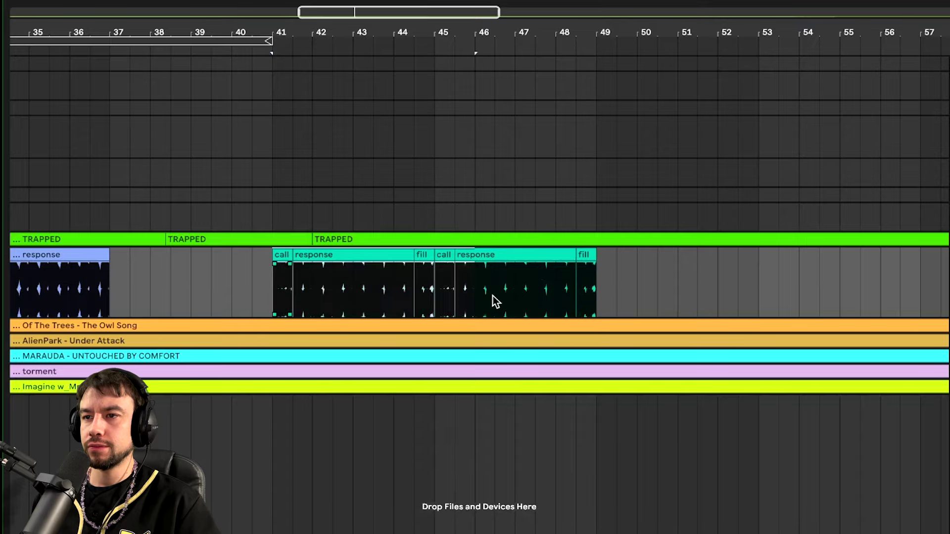
pyautogui.hotkey('ctrl', 'd')
pyautogui.hscroll(5, 596, 289)
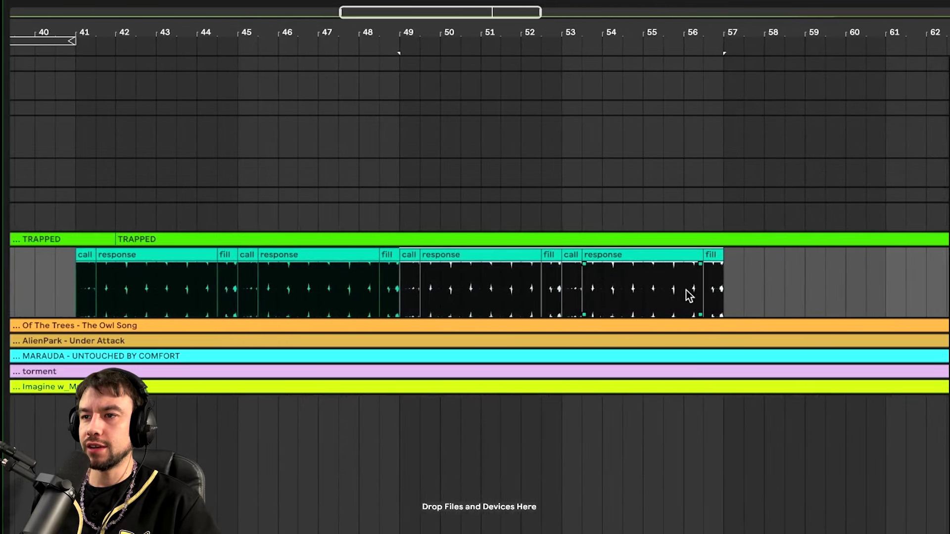
pyautogui.keyDown('shift'); pyautogui.click(76, 304); pyautogui.keyUp('shift')
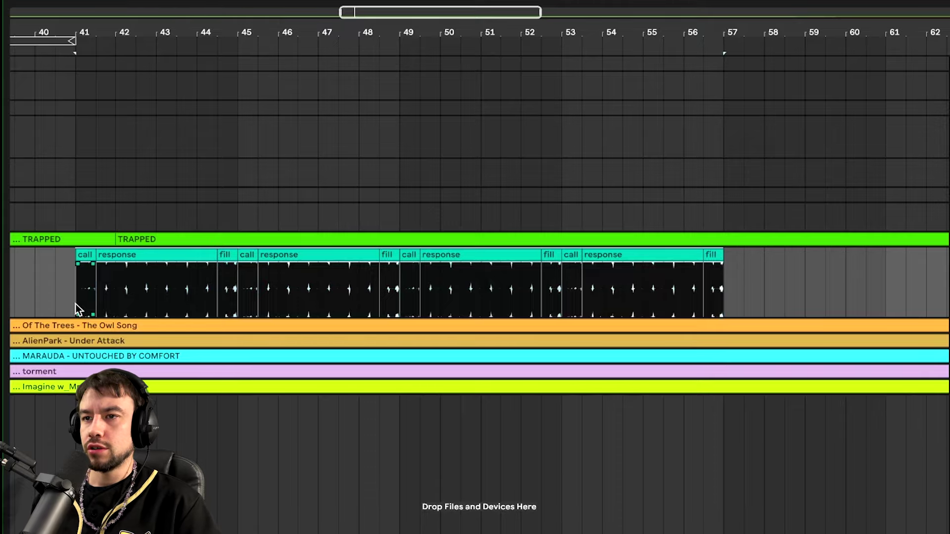
# Undo the duplicated and moved phrases, and set the whole eight-bar drop back to start at bar 33
pyautogui.hotkey('ctrl', 'z')
pyautogui.hotkey('ctrl', 'z')
pyautogui.hotkey('ctrl', 'z')
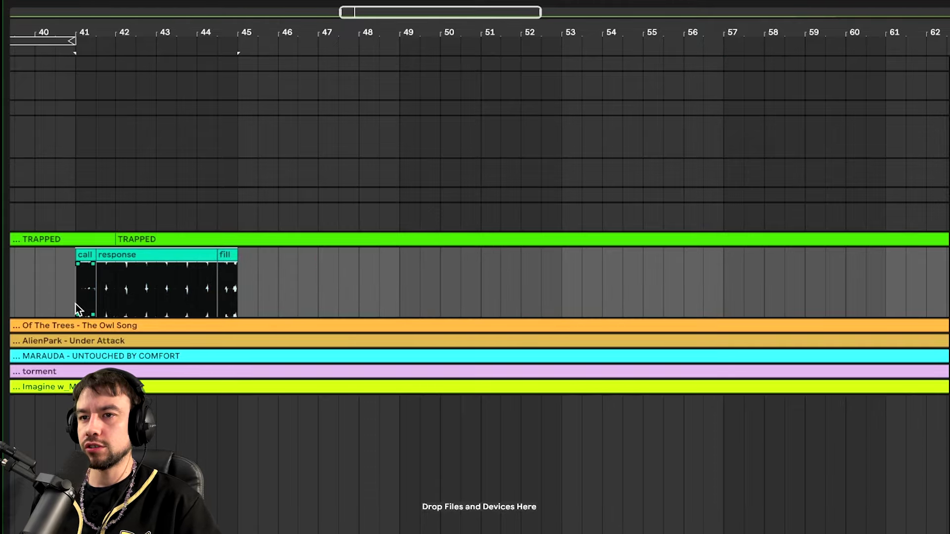
pyautogui.hscroll(-8, 75, 304)
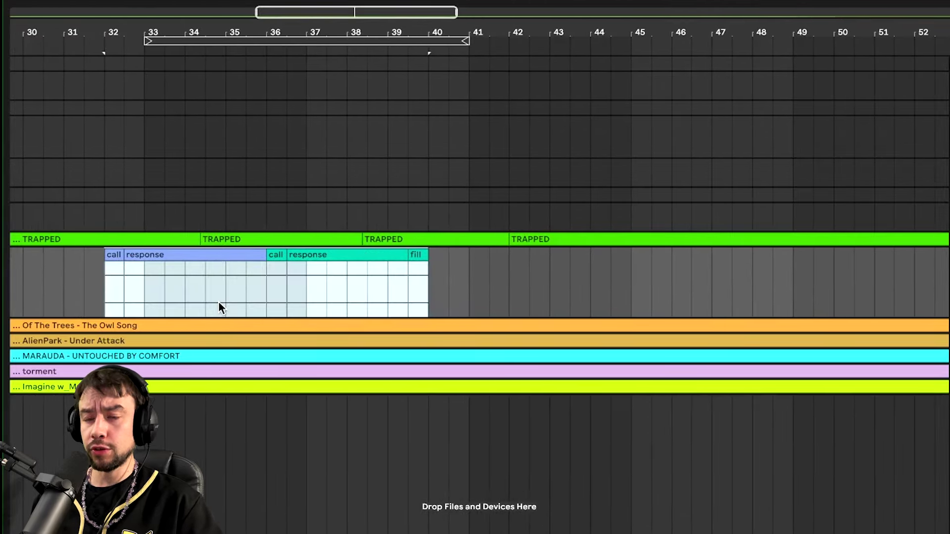
pyautogui.press('Right')
pyautogui.press('Right')
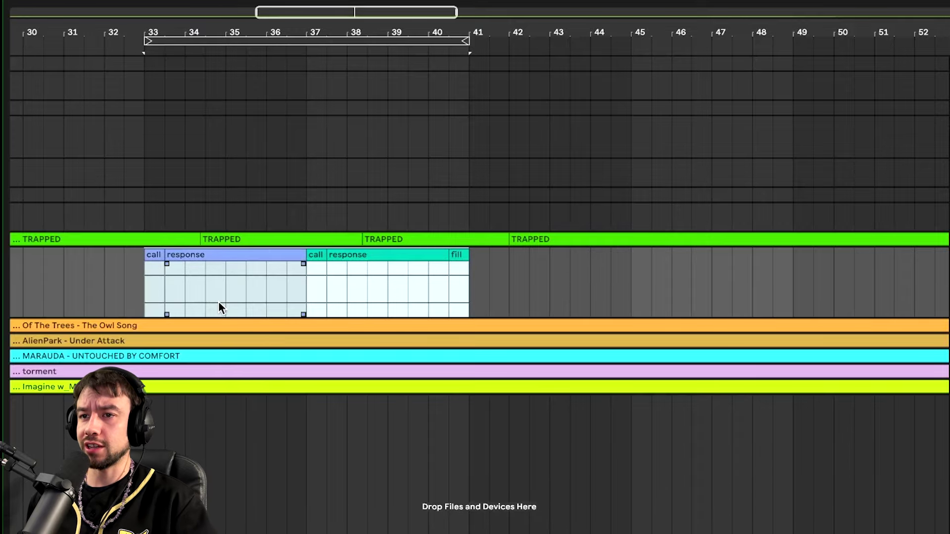
# Expand the TRAPPED track so its waveform can be compared with the labelled drop from bar 33
pyautogui.scroll(5, 219, 301)
pyautogui.hscroll(-3, 218, 301)
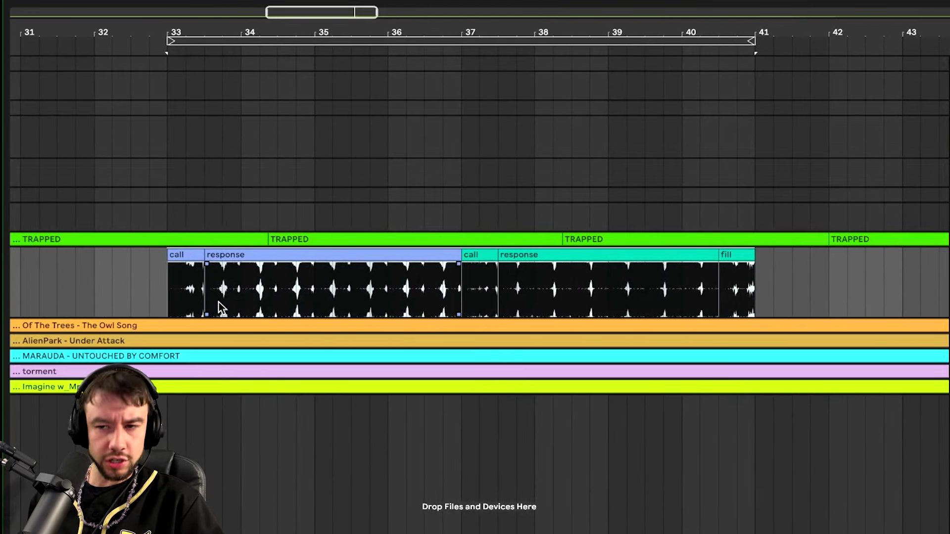
pyautogui.click(162, 286)
pyautogui.scroll(5, 184, 291)
pyautogui.click(949, 239)
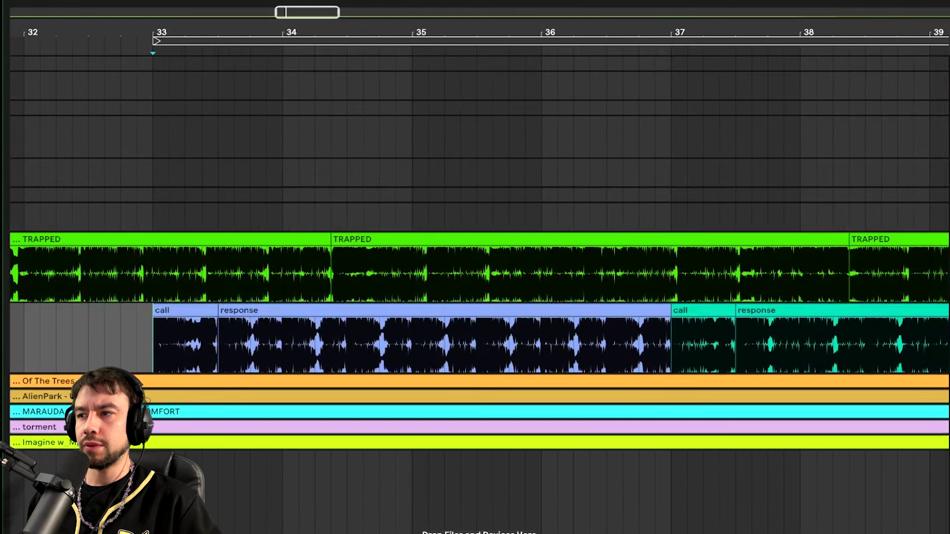
pyautogui.click(335, 261)
pyautogui.scroll(-4, 335, 262)
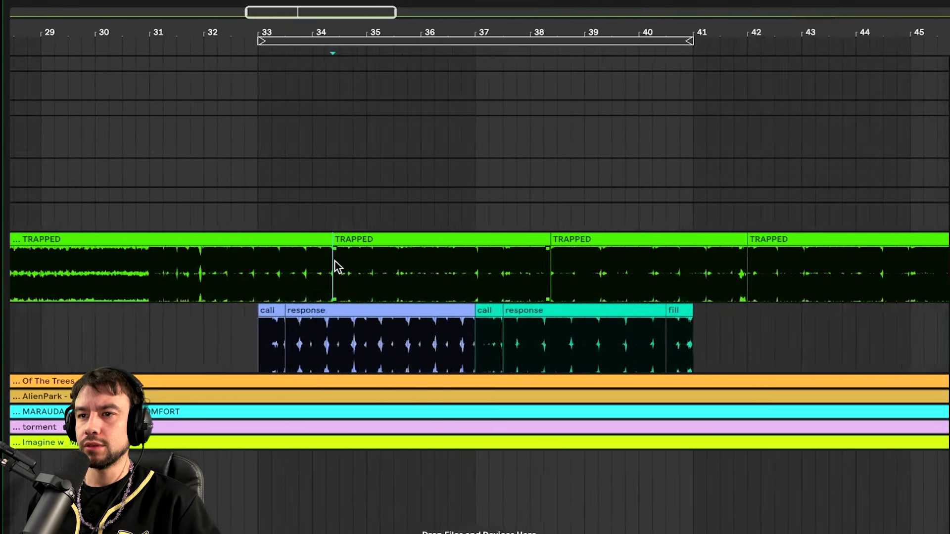
# Play TRAPPED from bar 33 to just before bar 39 and compare its split points with the call and response layout
pyautogui.hscroll(-3, 296, 267)
pyautogui.scroll(4, 484, 299)
pyautogui.click(246, 275)
pyautogui.press('space')
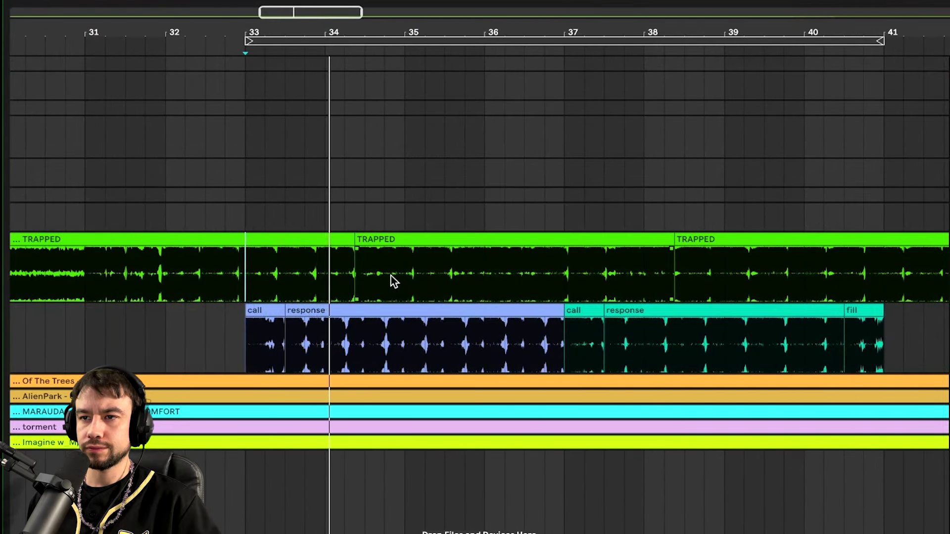
pyautogui.scroll(2, 391, 276)
pyautogui.hscroll(3, 391, 275)
pyautogui.scroll(-3, 271, 259)
pyautogui.hscroll(2, 269, 260)
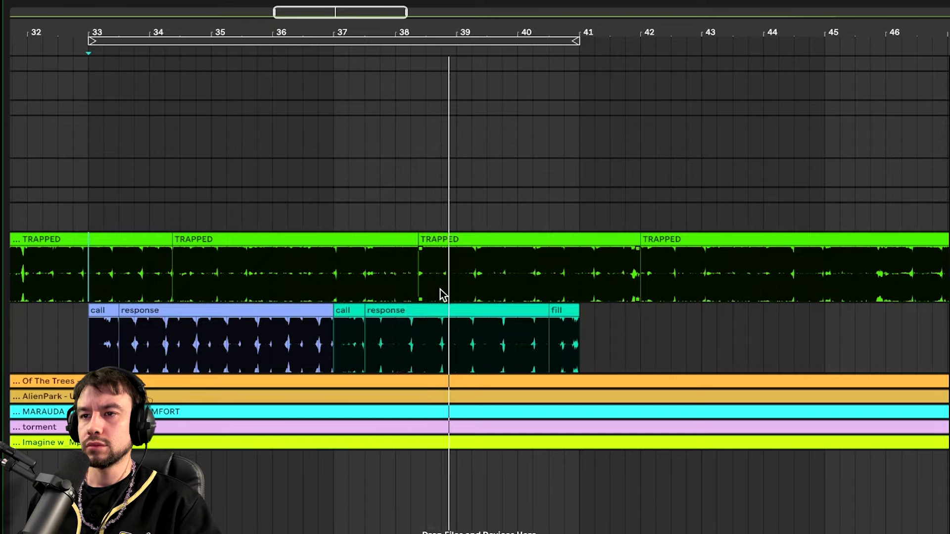
pyautogui.scroll(3, 192, 272)
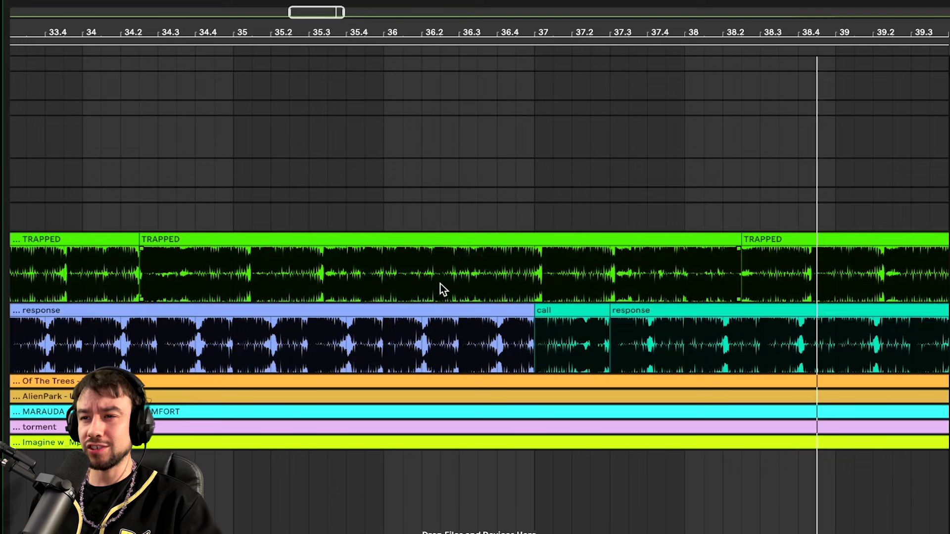
pyautogui.scroll(-3, 428, 275)
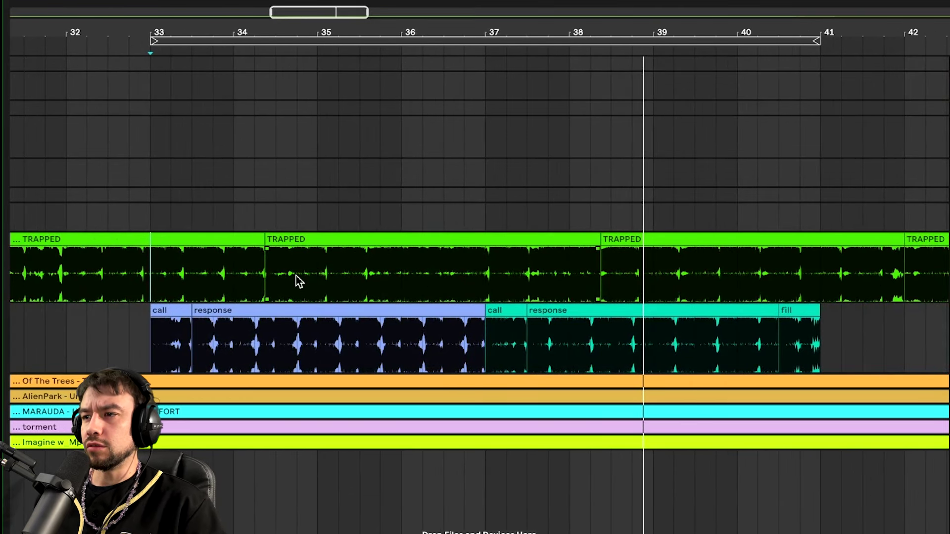
# Expand the AlienPark - Under Attack track and move it directly below the call and response track
pyautogui.click(170, 307)
pyautogui.keyDown('shift'); pyautogui.click(389, 310); pyautogui.keyUp('shift')
pyautogui.scroll(-10, 389, 310)
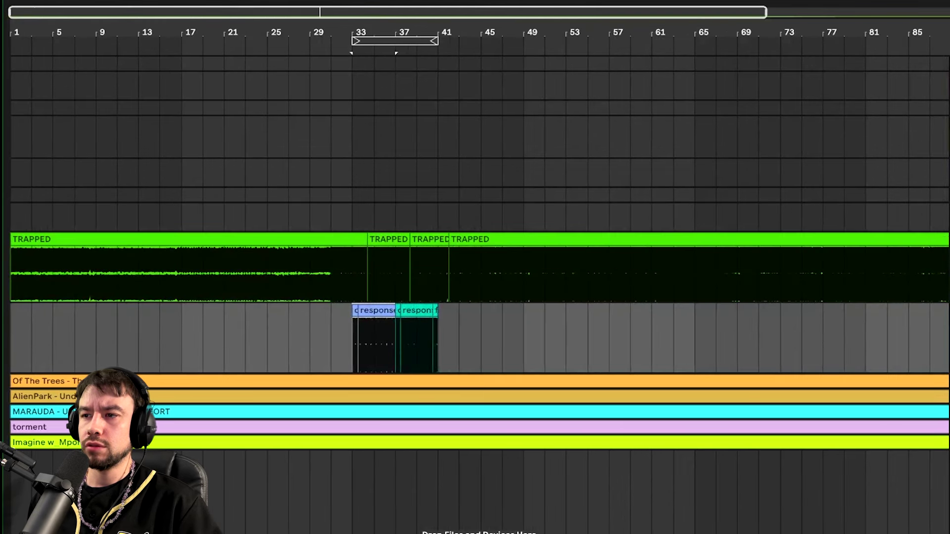
pyautogui.click(949, 396)
pyautogui.moveTo(949, 396); pyautogui.dragTo(949, 374)
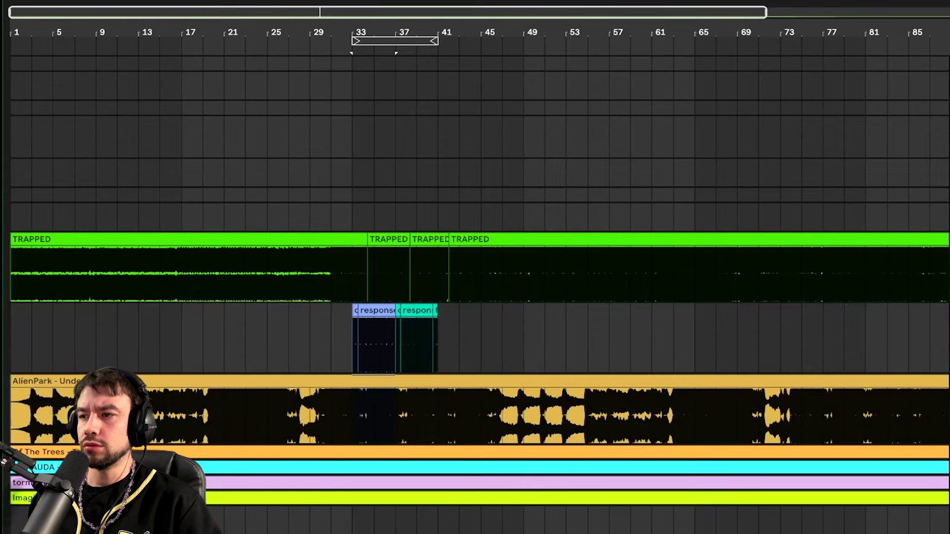
# Play AlienPark - Under Attack from about bar 27 and nudge its clip so the drop begins at bar 30
pyautogui.scroll(2, 290, 403)
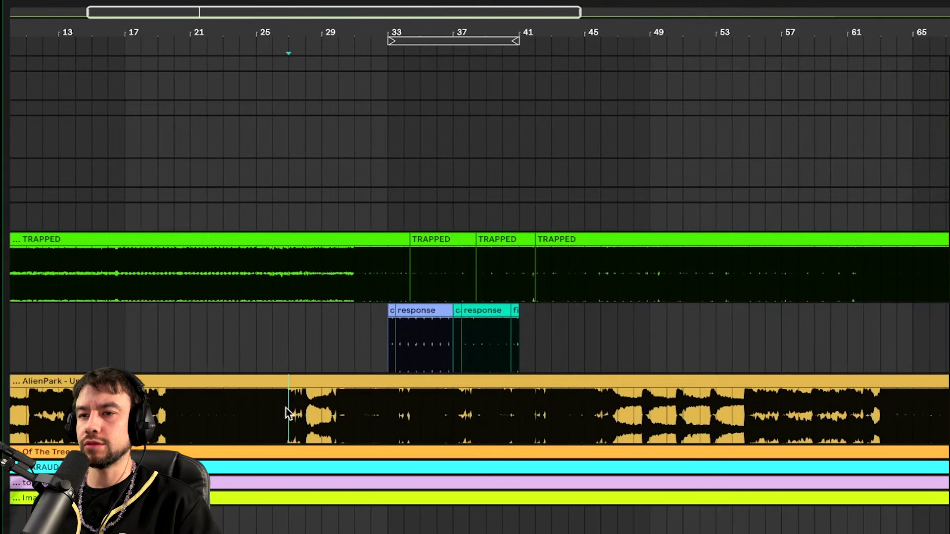
pyautogui.press('space')
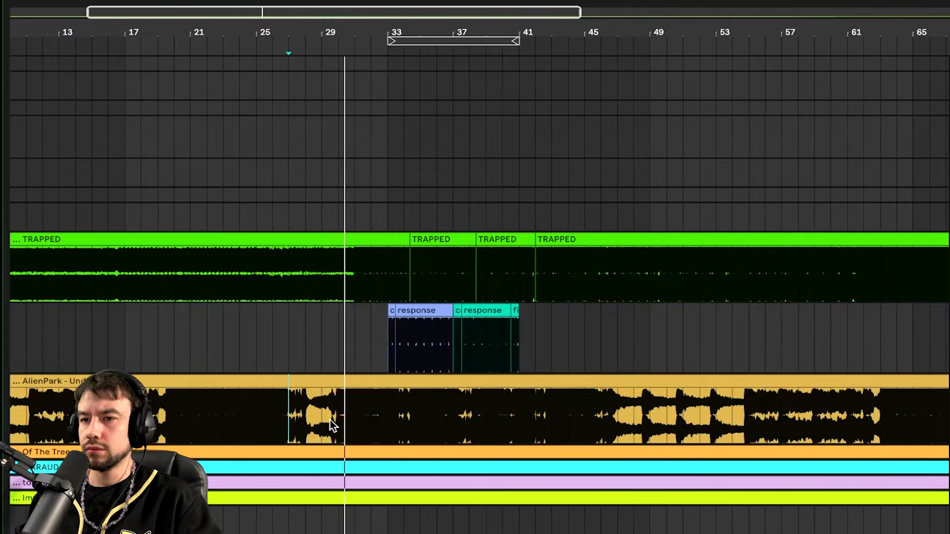
pyautogui.scroll(5, 330, 420)
pyautogui.hscroll(3, 326, 418)
pyautogui.moveTo(292, 382)
pyautogui.mouseDown()
pyautogui.moveTo(312, 384)
pyautogui.moveTo(307, 378)
pyautogui.mouseUp()
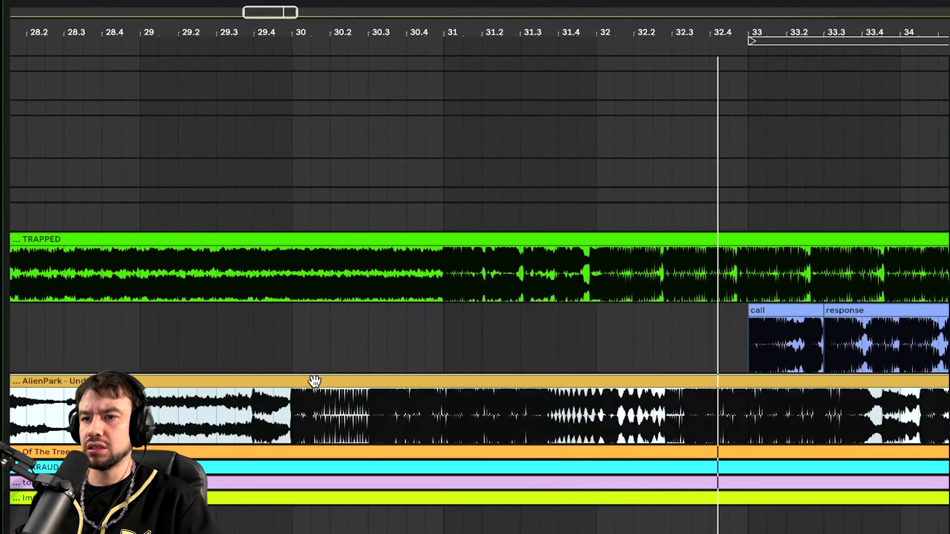
# Listen on through the Under Attack drop past bar 36, examining its waveform for phrase changes
pyautogui.hscroll(1, 326, 399)
pyautogui.hscroll(5, 327, 401)
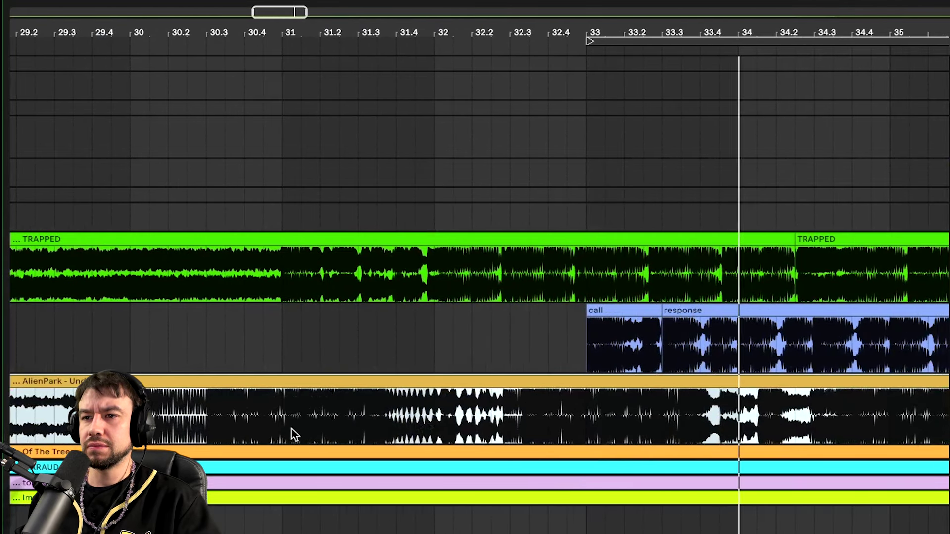
pyautogui.scroll(-2, 249, 300)
pyautogui.scroll(-3, 296, 377)
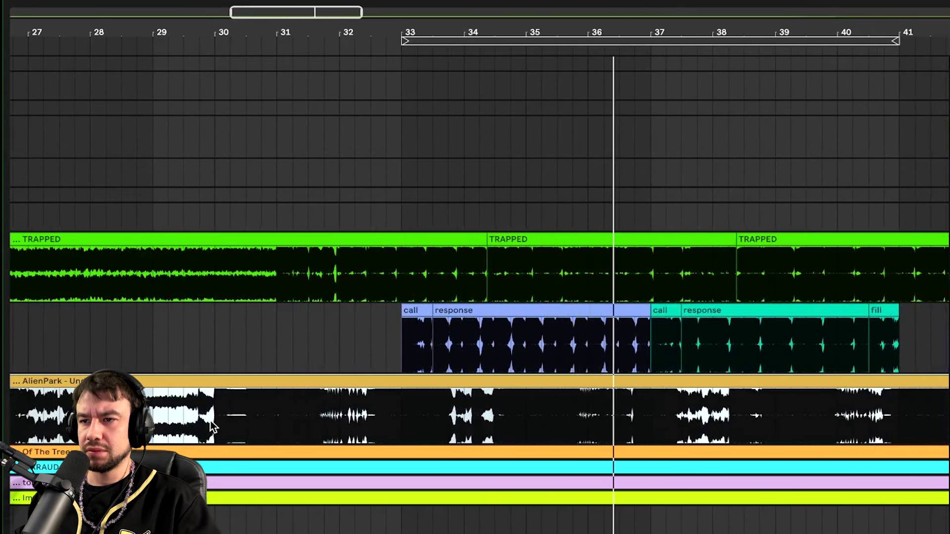
pyautogui.scroll(3, 220, 420)
pyautogui.click(132, 0)
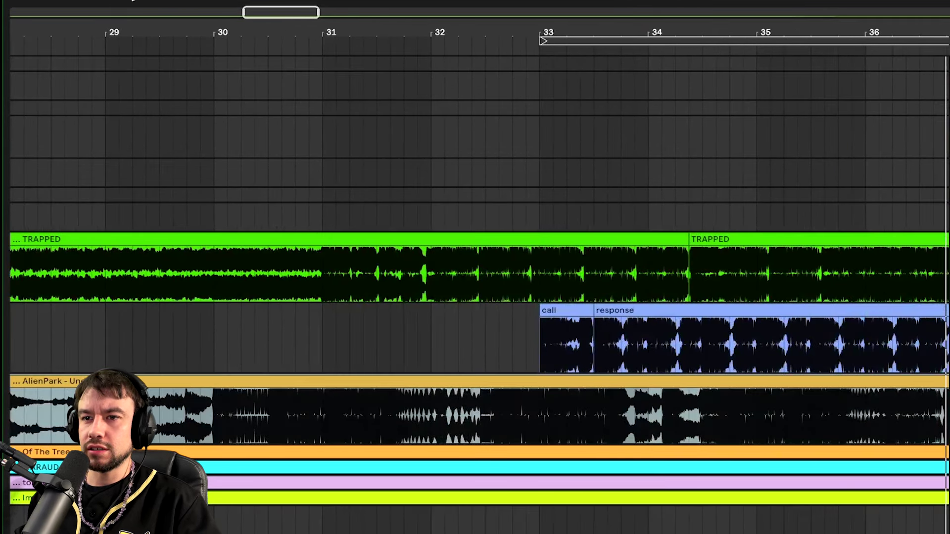
# Play the Under Attack drop from its start at bar 30 to find its first phrase's boundaries
pyautogui.click(308, 340)
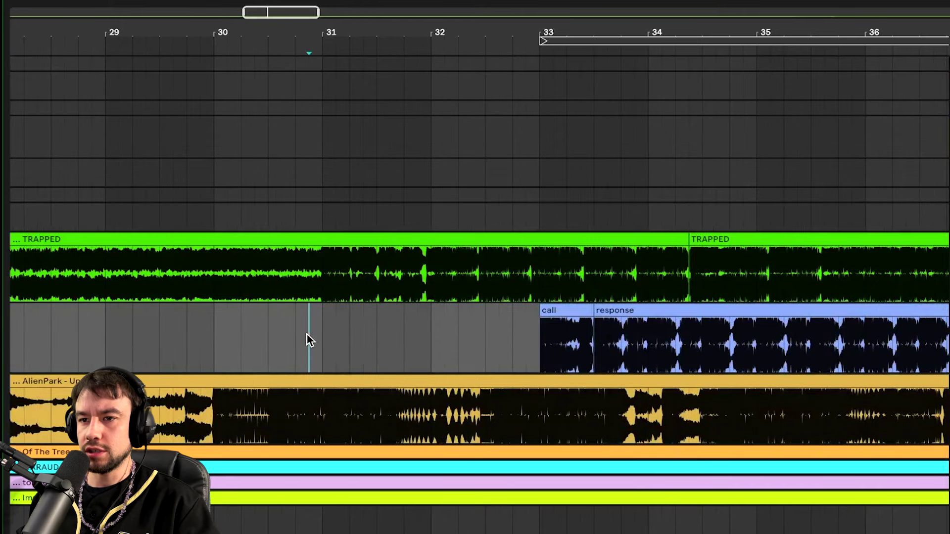
pyautogui.click(221, 411)
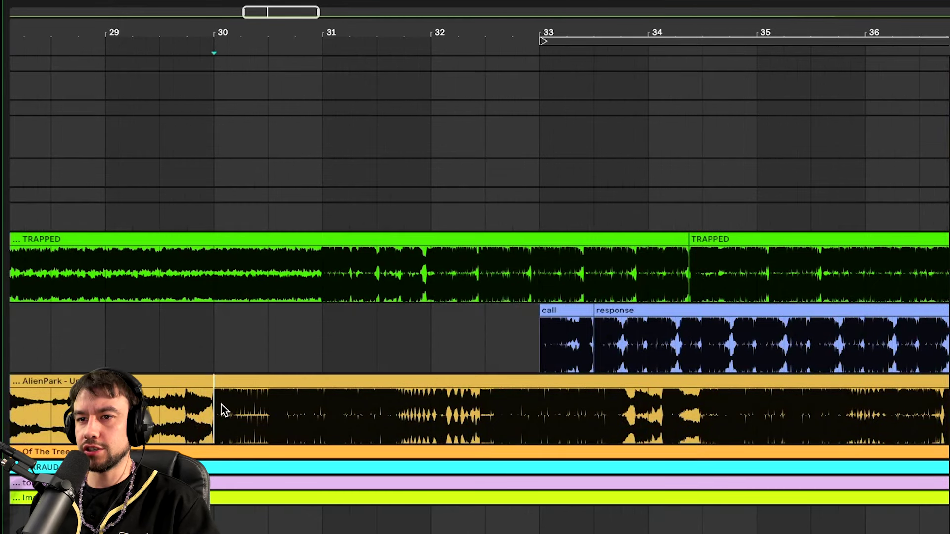
pyautogui.keyDown('ctrl'); pyautogui.scroll(3, 233, 423); pyautogui.keyUp('ctrl')
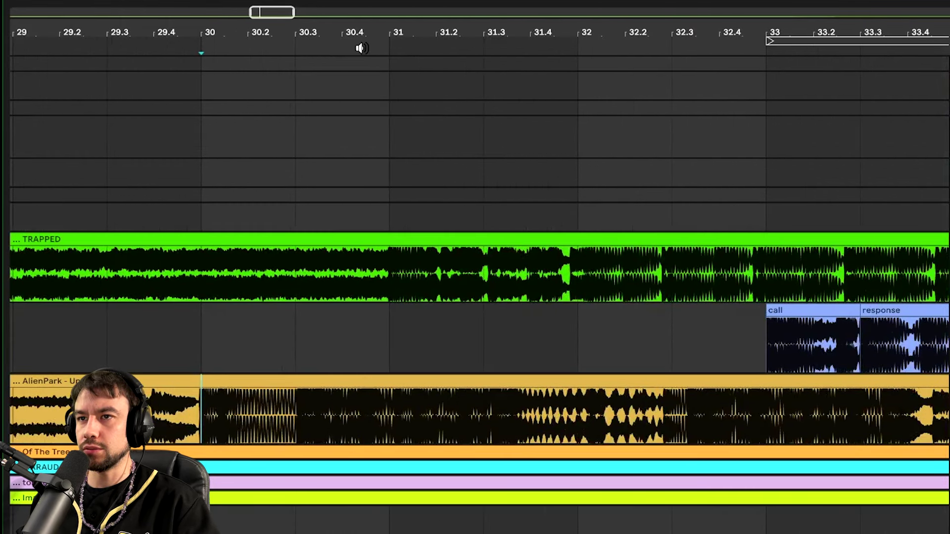
pyautogui.press('space')
pyautogui.keyDown('ctrl'); pyautogui.scroll(3, 314, 426); pyautogui.keyUp('ctrl')
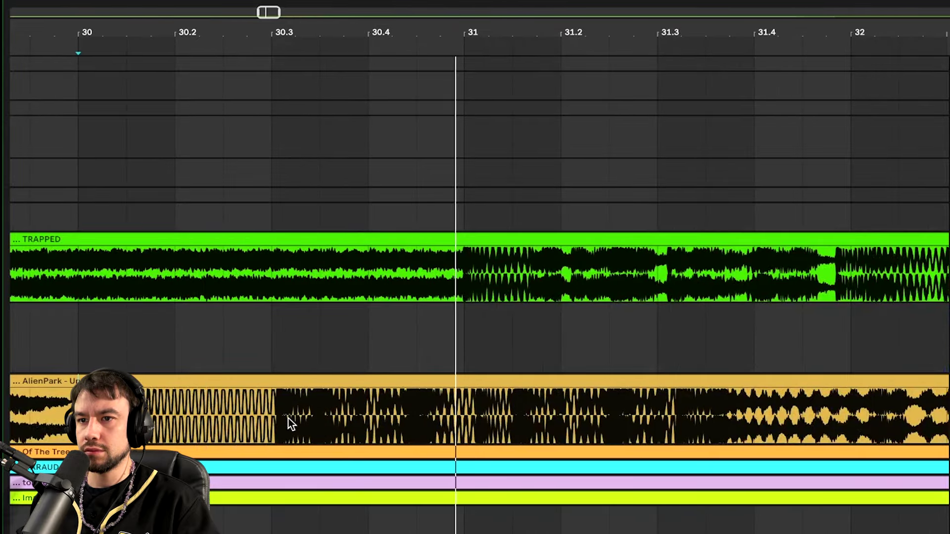
pyautogui.keyDown('ctrl'); pyautogui.scroll(-3, 292, 424); pyautogui.keyUp('ctrl')
pyautogui.keyDown('ctrl'); pyautogui.scroll(1, 292, 424); pyautogui.keyUp('ctrl')
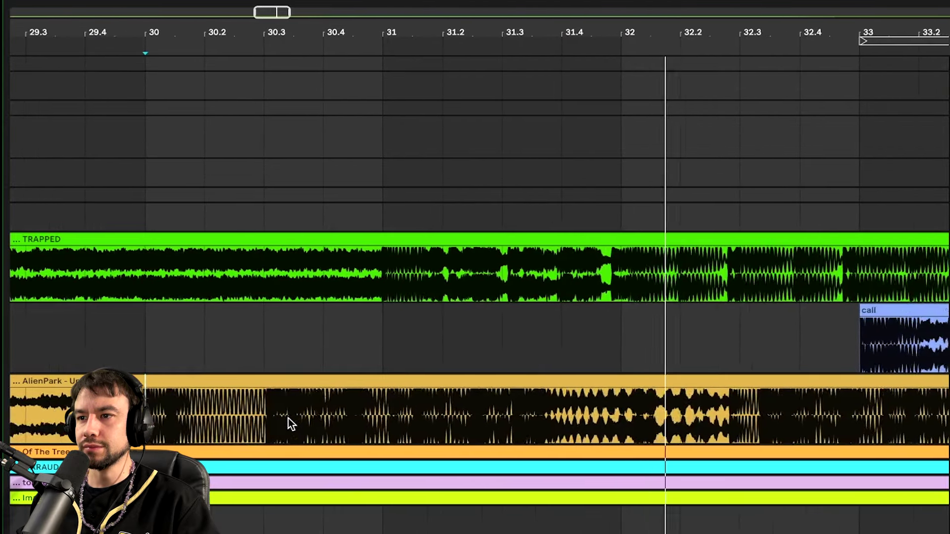
pyautogui.keyDown('ctrl'); pyautogui.scroll(1, 288, 418); pyautogui.keyUp('ctrl')
pyautogui.hscroll(1, 288, 417)
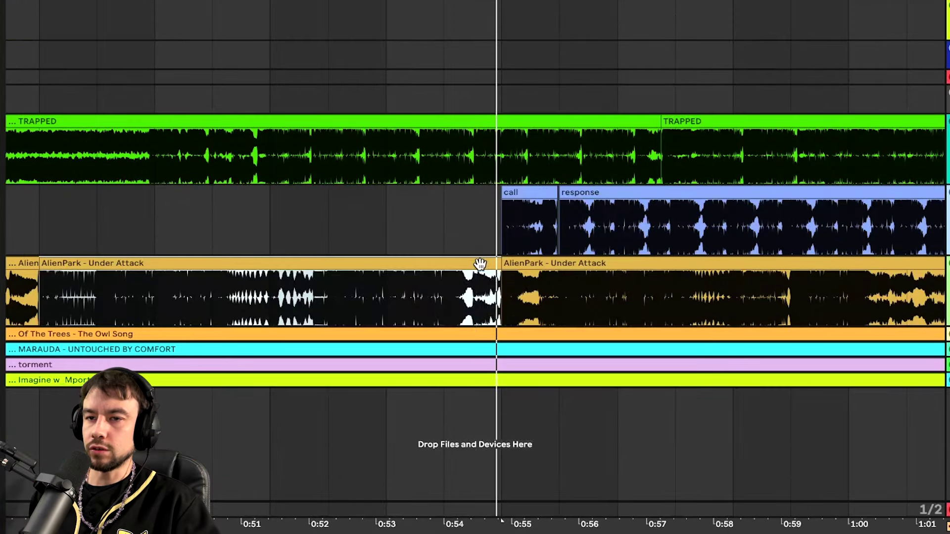
# Rename the Under Attack clip spanning bars 29 to 33 as "4 bar"
pyautogui.hotkey('ctrl', 'r')
pyautogui.write('4')
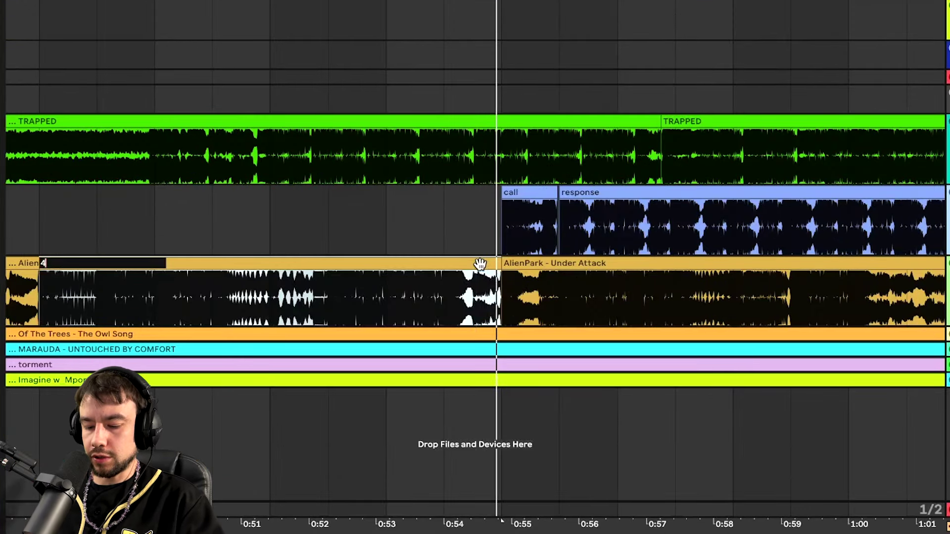
pyautogui.write(' bar')
pyautogui.press('Return')
pyautogui.hscroll(-2, 408, 257)
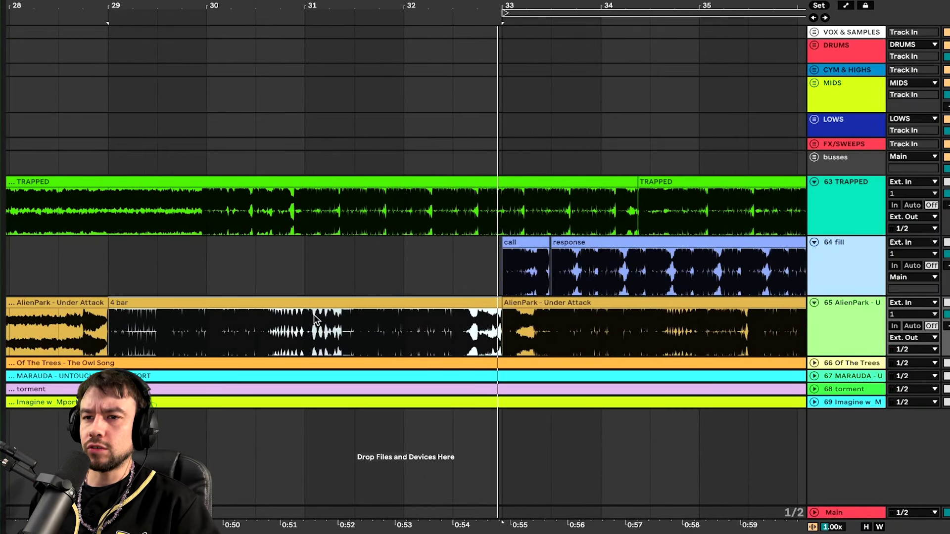
# Split off the first half bar of the "4 bar" clip, from bar 29 to 29.3, and select it
pyautogui.hscroll(2, 290, 352)
pyautogui.keyDown('ctrl'); pyautogui.scroll(-3, 304, 277); pyautogui.keyUp('ctrl')
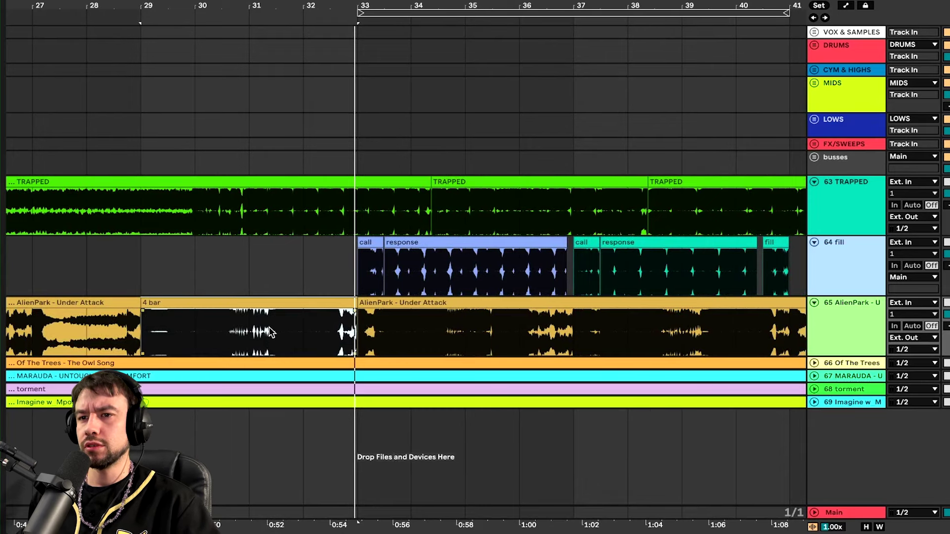
pyautogui.keyDown('ctrl'); pyautogui.scroll(3, 173, 315); pyautogui.keyUp('ctrl')
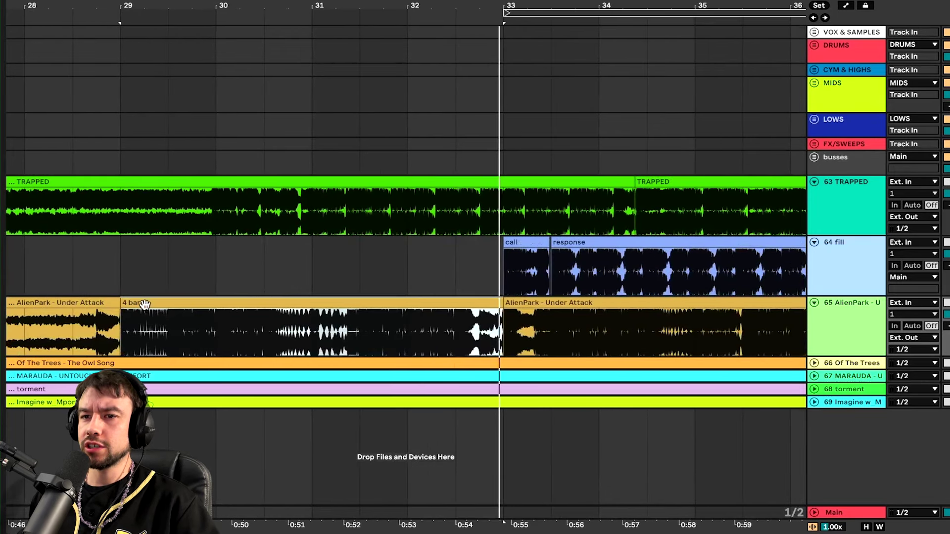
pyautogui.keyDown('ctrl'); pyautogui.scroll(2, 144, 304); pyautogui.keyUp('ctrl')
pyautogui.hscroll(1, 176, 305)
pyautogui.moveTo(120, 343); pyautogui.dragTo(164, 339)
pyautogui.hotkey('ctrl', 'e')
pyautogui.click(170, 309)
pyautogui.click(165, 330)
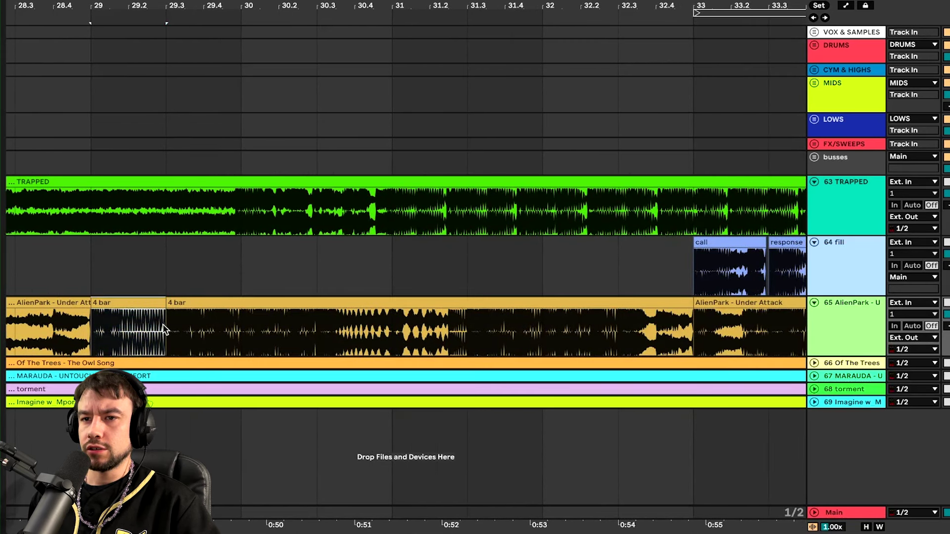
# Play the phrase's opening half bar from bar 29, then listen to the section following the split at 29.3
pyautogui.press('space')
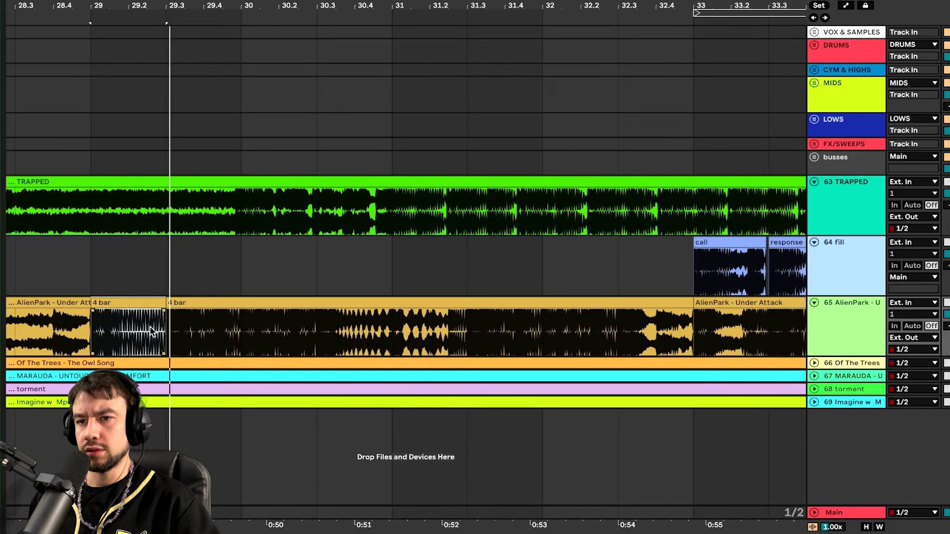
pyautogui.press('space')
pyautogui.click(168, 331)
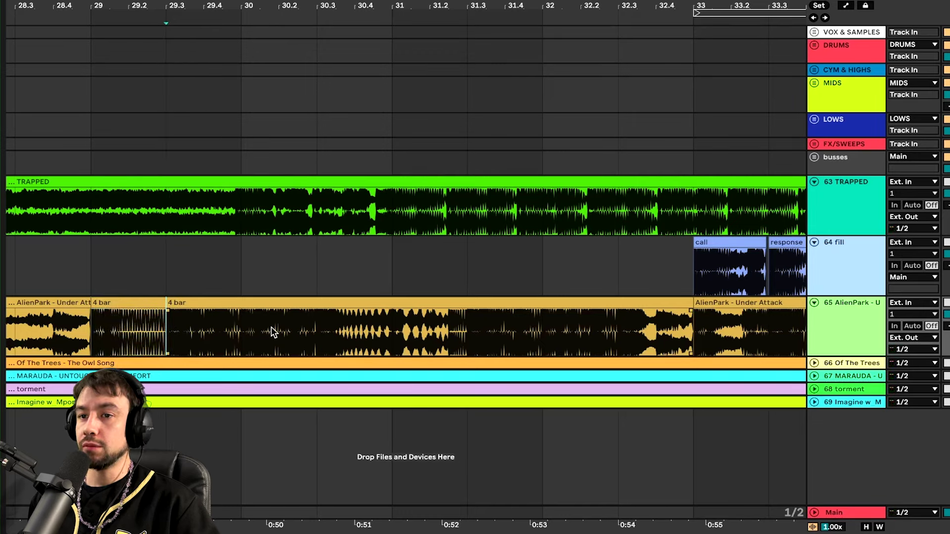
pyautogui.hscroll(1, 381, 336)
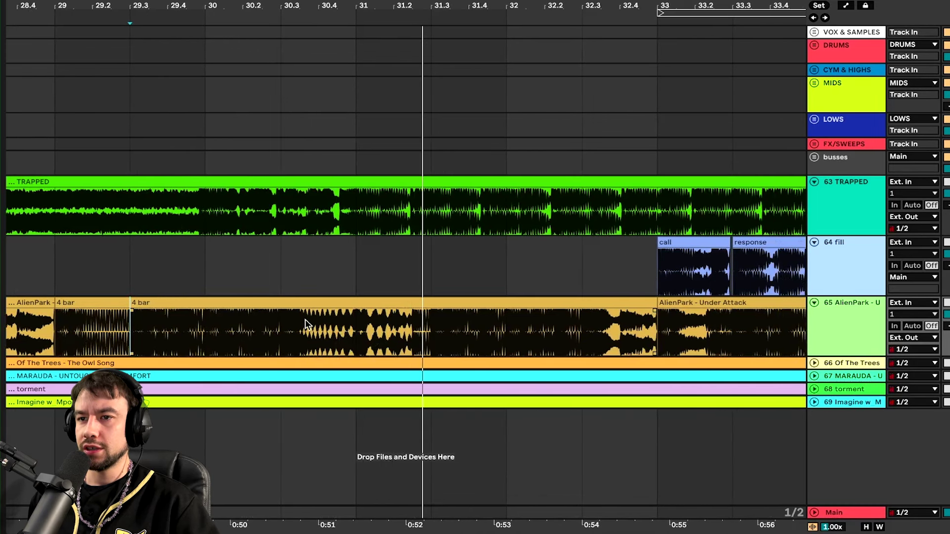
pyautogui.press('space')
# Select the passage from 30.3 to 31.3 in the second "4 bar" clip and play it to examine its waveform
pyautogui.click(284, 319)
pyautogui.moveTo(332, 316); pyautogui.dragTo(407, 320)
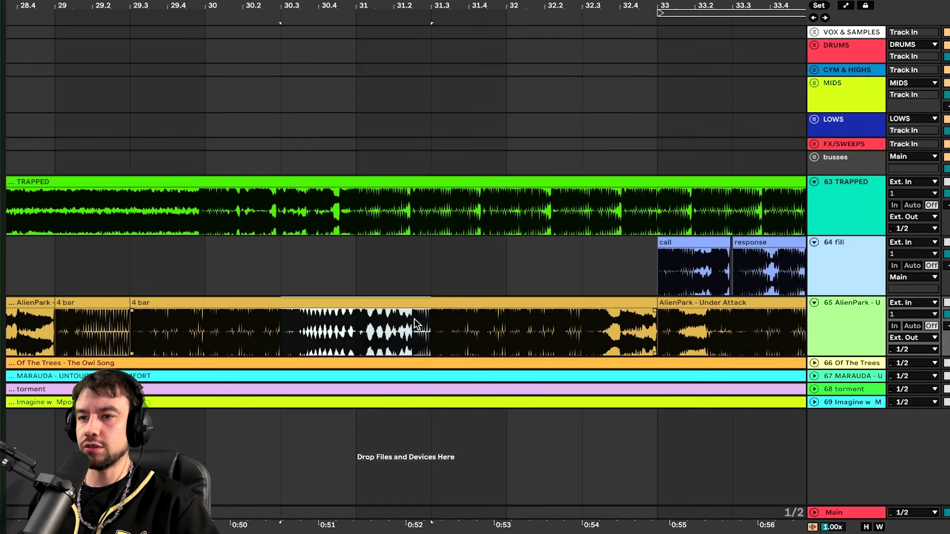
pyautogui.click(264, 333)
pyautogui.moveTo(279, 331); pyautogui.dragTo(428, 332)
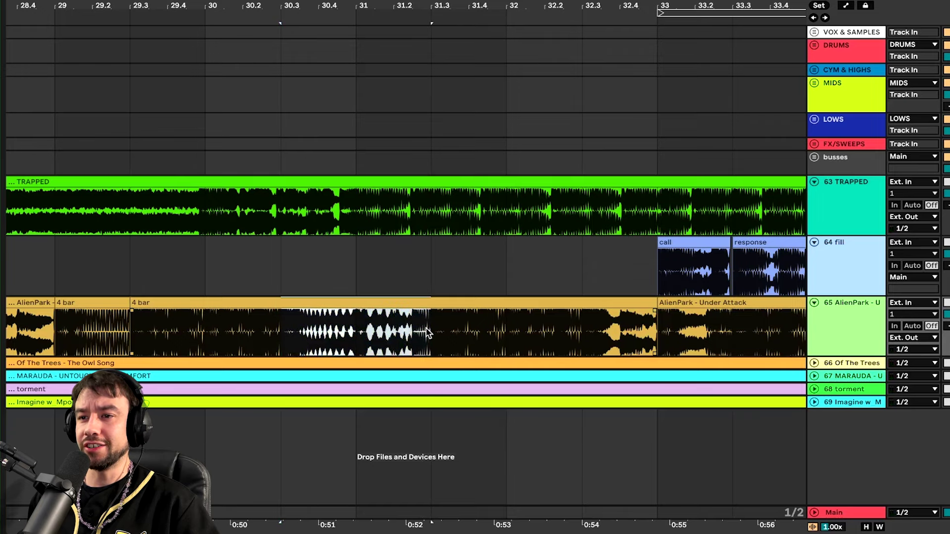
pyautogui.click(428, 332)
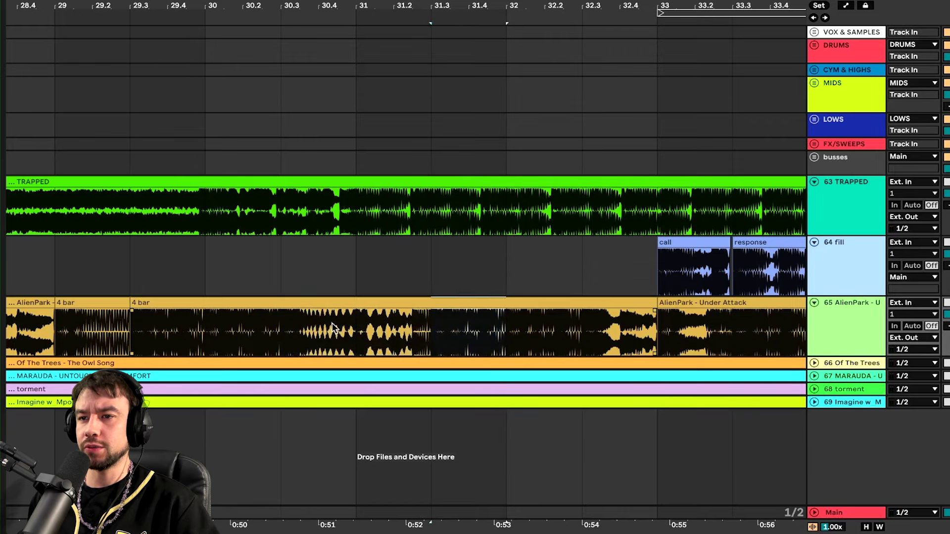
pyautogui.hscroll(1, 324, 332)
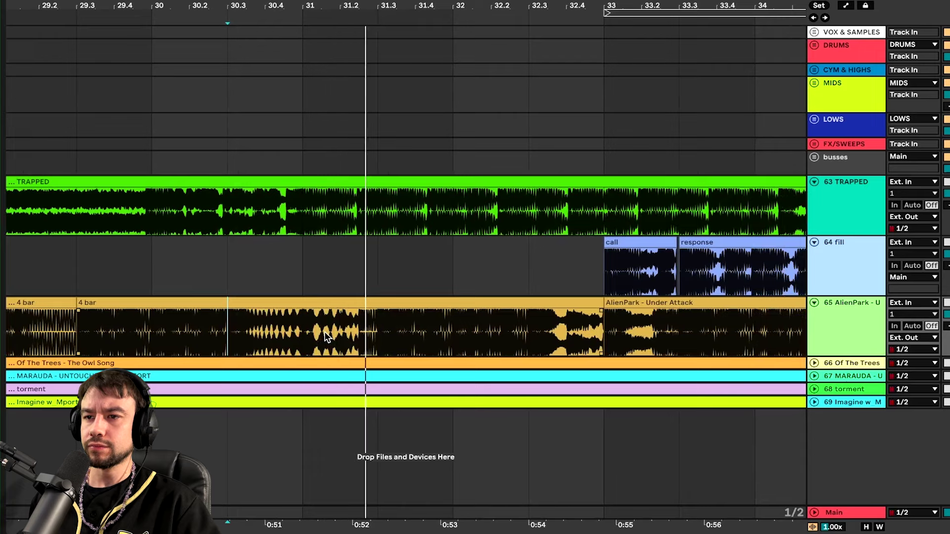
pyautogui.press('space')
pyautogui.click(370, 331)
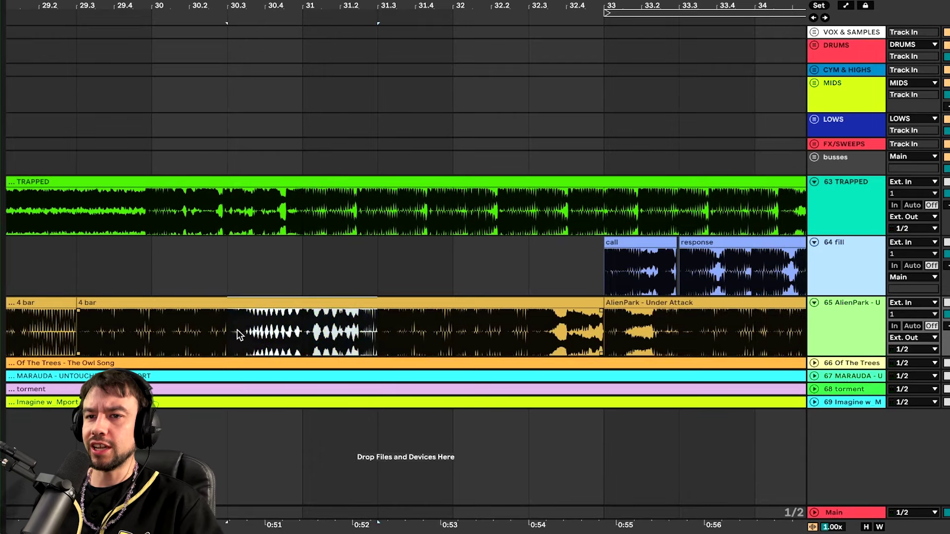
# Replay the Under Attack phrase from bar 30 and from 30.2, listening through to its end at bar 33
pyautogui.click(216, 332)
pyautogui.press('space')
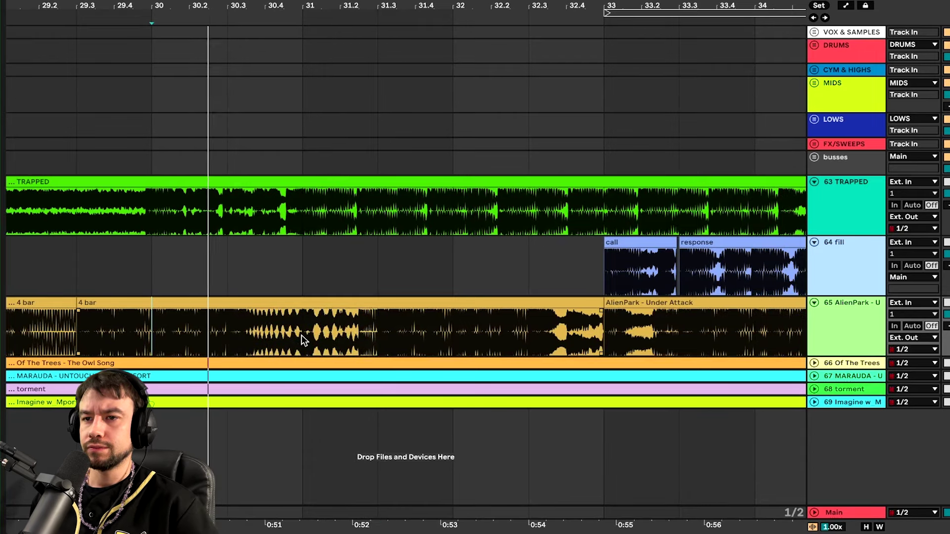
pyautogui.scroll(-3, 222, 333)
pyautogui.press('space')
pyautogui.click(229, 332)
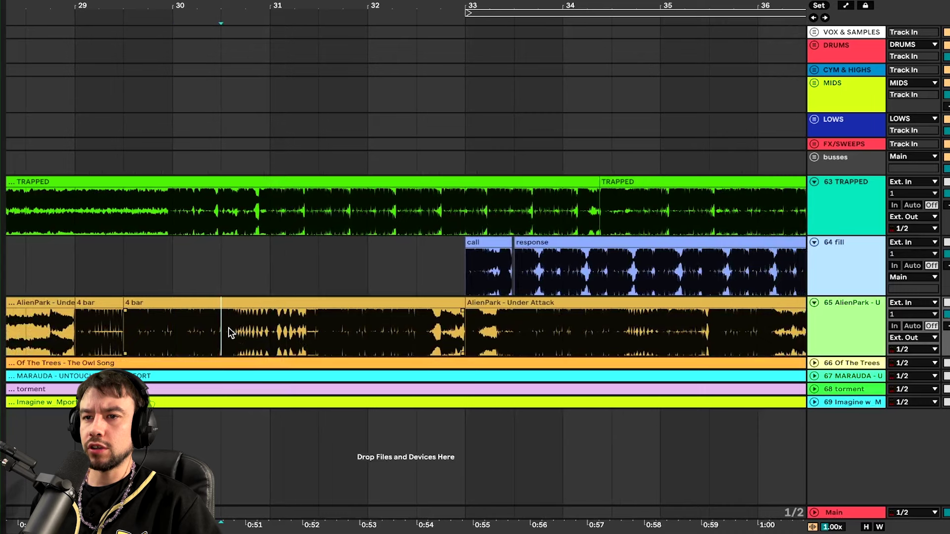
pyautogui.scroll(3, 229, 332)
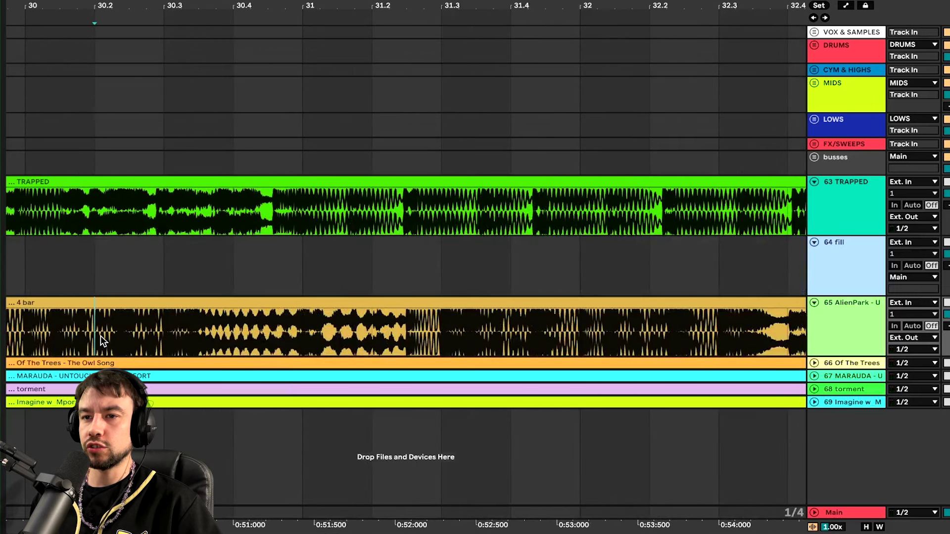
pyautogui.press('space')
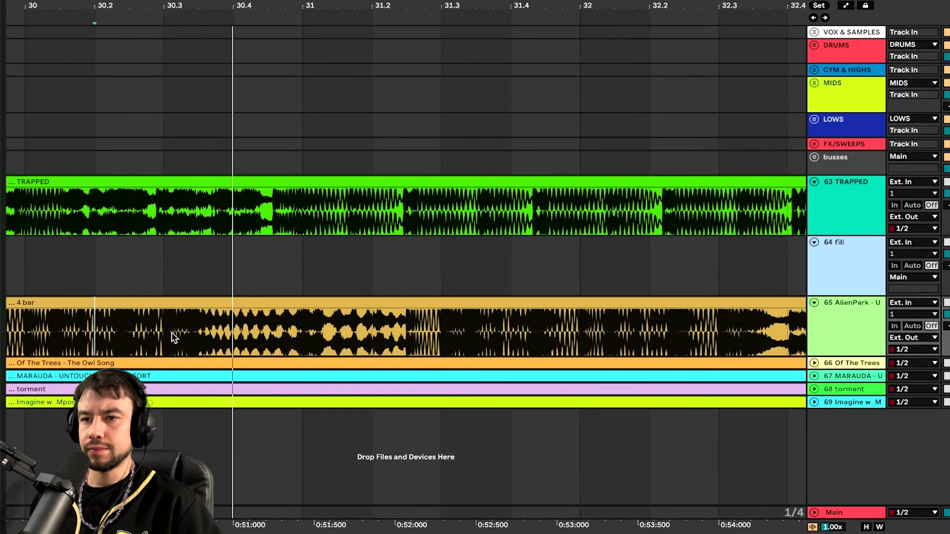
pyautogui.scroll(-3, 420, 319)
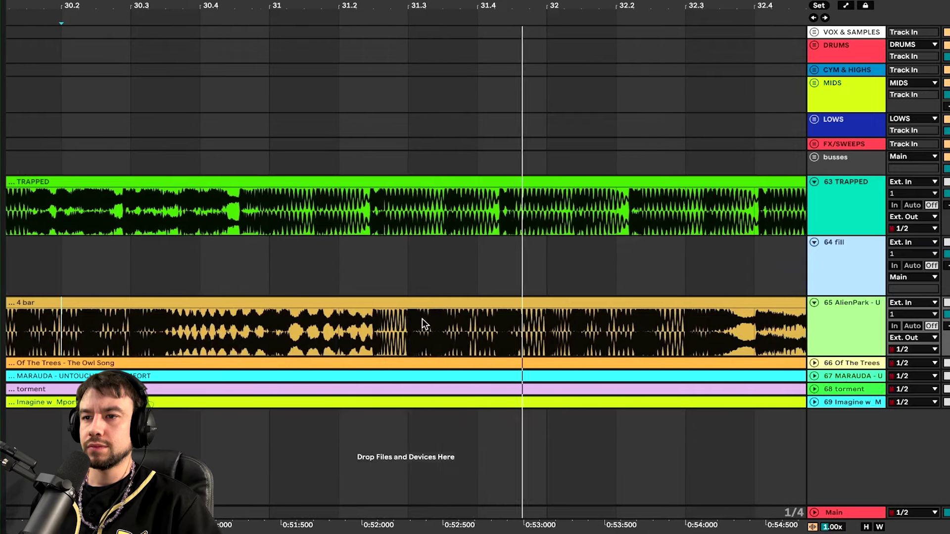
pyautogui.hscroll(2, 380, 324)
pyautogui.press('space')
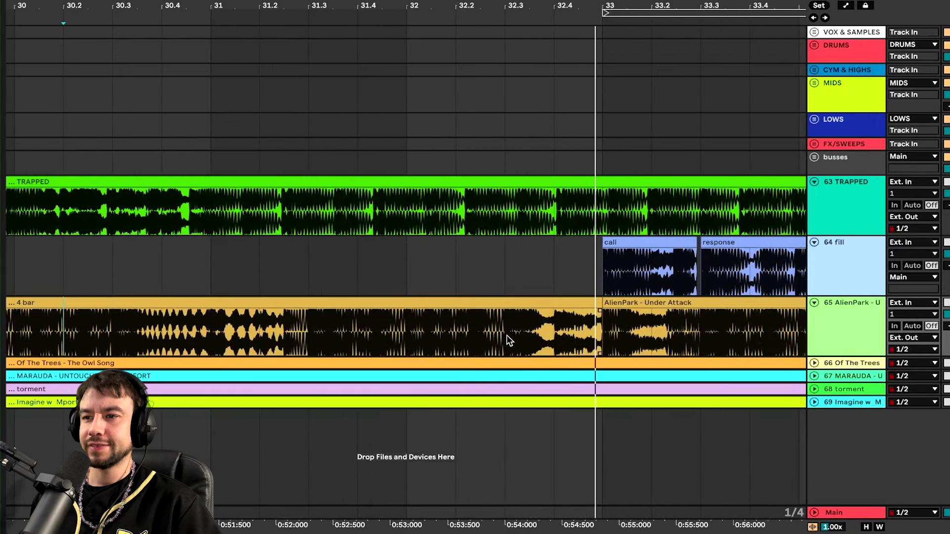
# Split the "4 bar" clip at 32.3 and play its last half bar up to bar 33
pyautogui.click(502, 330)
pyautogui.hotkey('ctrl', 'e')
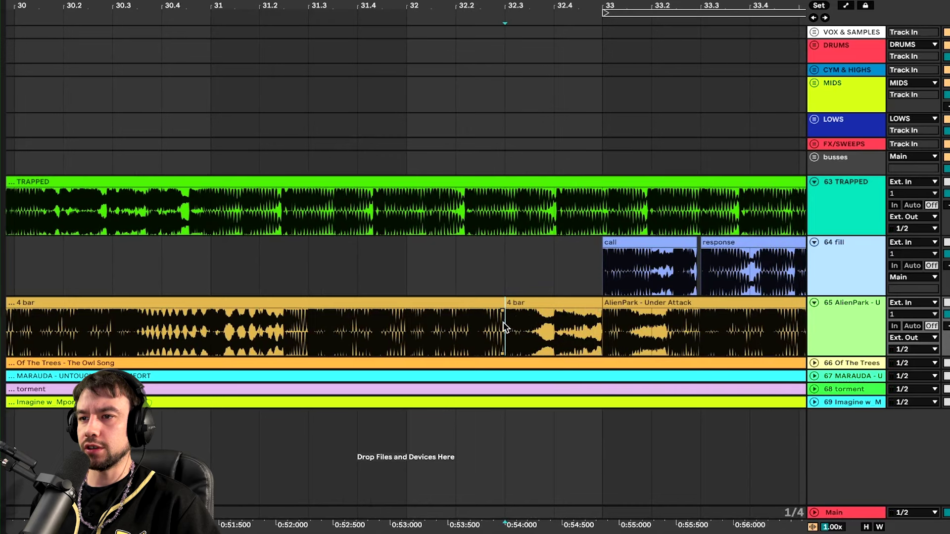
pyautogui.press('space')
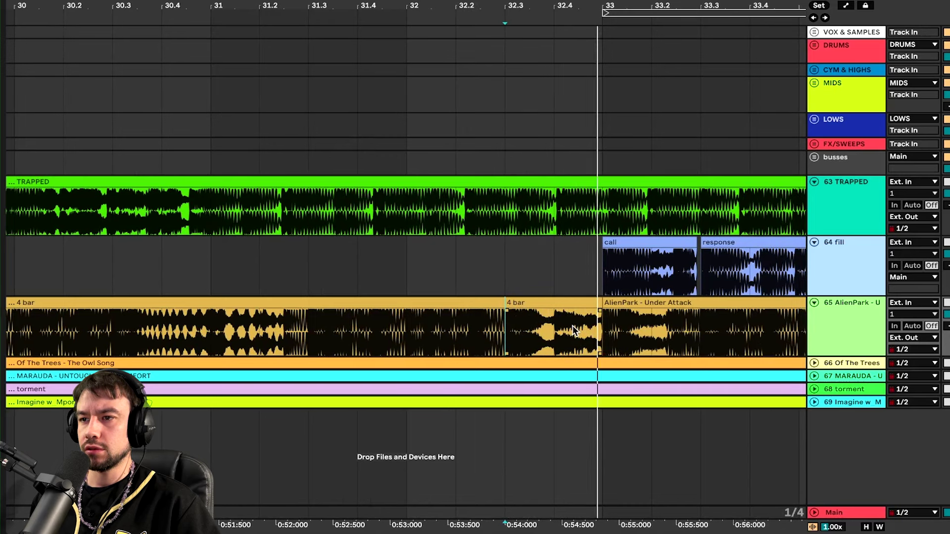
pyautogui.press('space')
pyautogui.press('space')
pyautogui.scroll(-3, 574, 331)
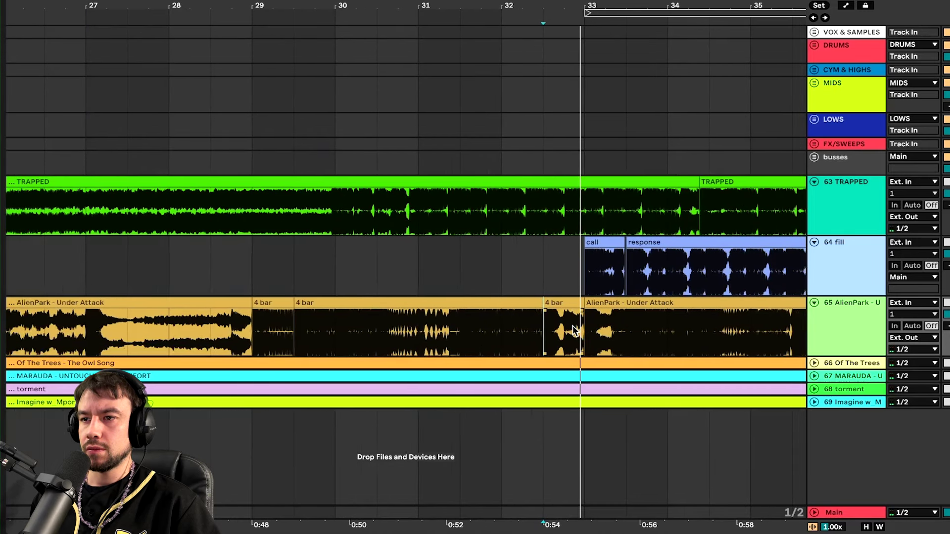
# Loop the three "4 bar" clips from bar 29 to 33 and listen to the whole opening phrase
pyautogui.click(289, 303)
pyautogui.keyDown('shift'); pyautogui.click(557, 303); pyautogui.keyUp('shift')
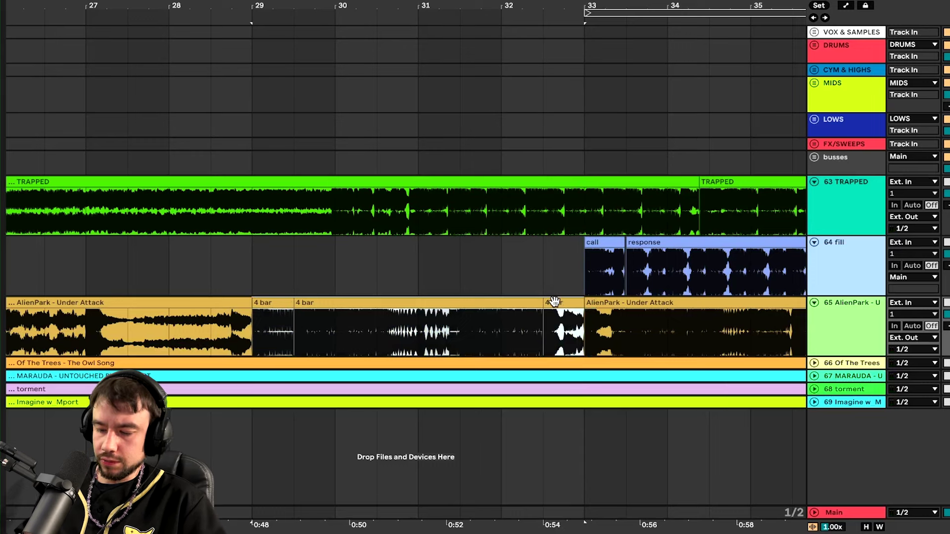
pyautogui.hotkey('ctrl', 'l')
pyautogui.press('space')
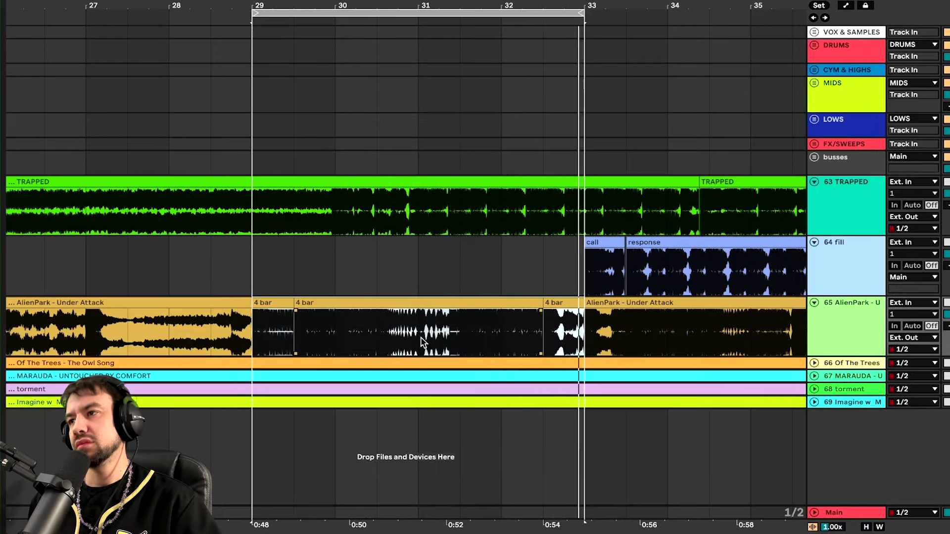
pyautogui.press('space')
# Move the loop to bars 33 to 37 and play the second four-bar phrase of Under Attack
pyautogui.hscroll(5, 328, 322)
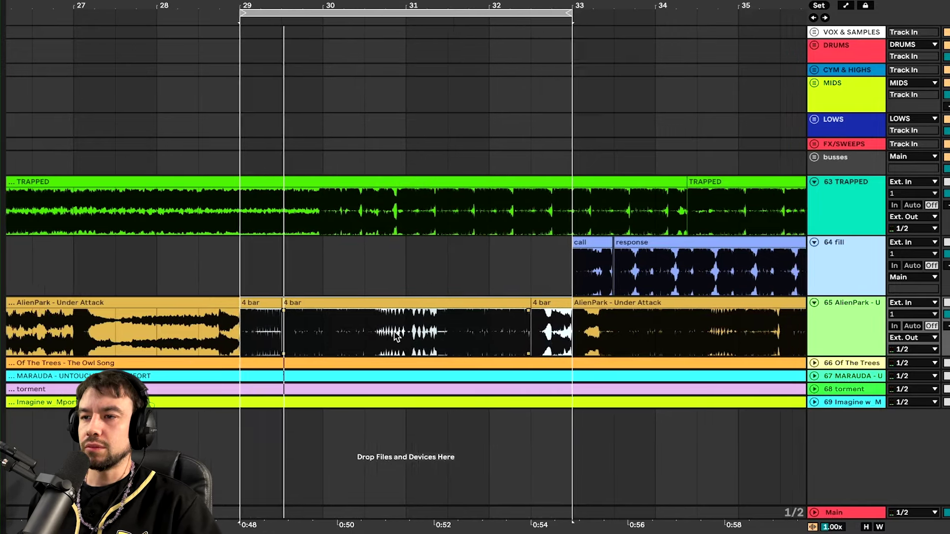
pyautogui.moveTo(178, 13); pyautogui.dragTo(545, 66)
pyautogui.press('space')
pyautogui.hscroll(2, 503, 334)
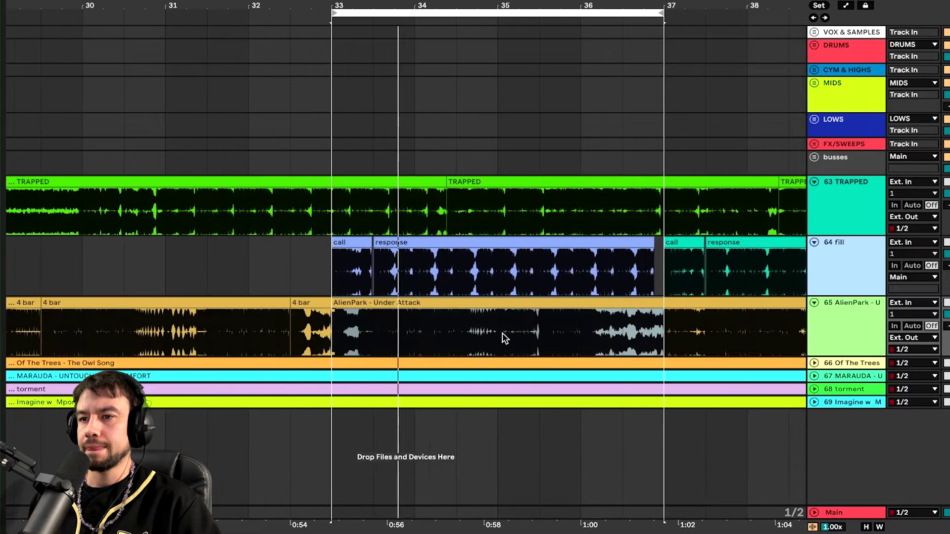
# Split the Under Attack clip at 33.3 to separate the second phrase's opening half bar
pyautogui.scroll(4, 327, 337)
pyautogui.click(357, 331)
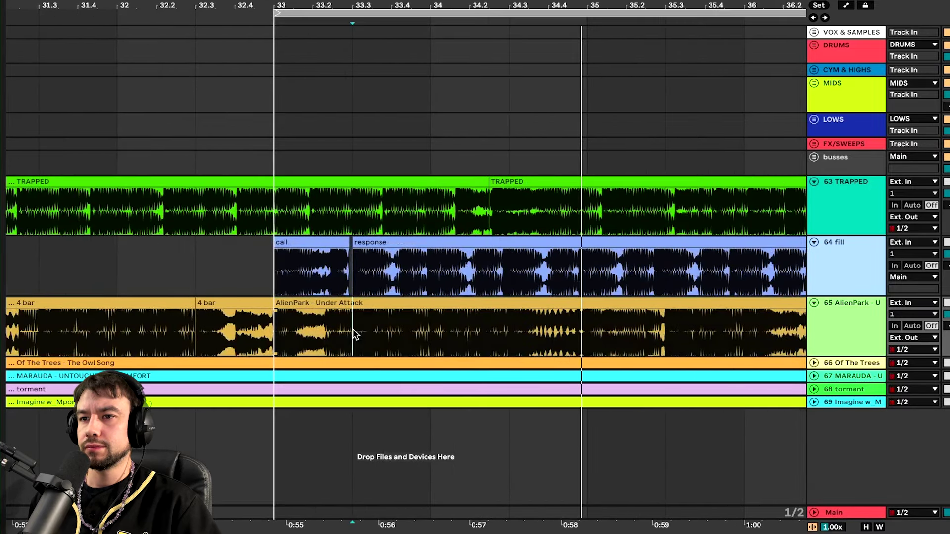
pyautogui.hotkey('ctrl', 'e')
# Stop playback and split the Under Attack clip at bar 36, where the second phrase's last bar begins
pyautogui.hscroll(2, 357, 332)
pyautogui.hscroll(2, 583, 347)
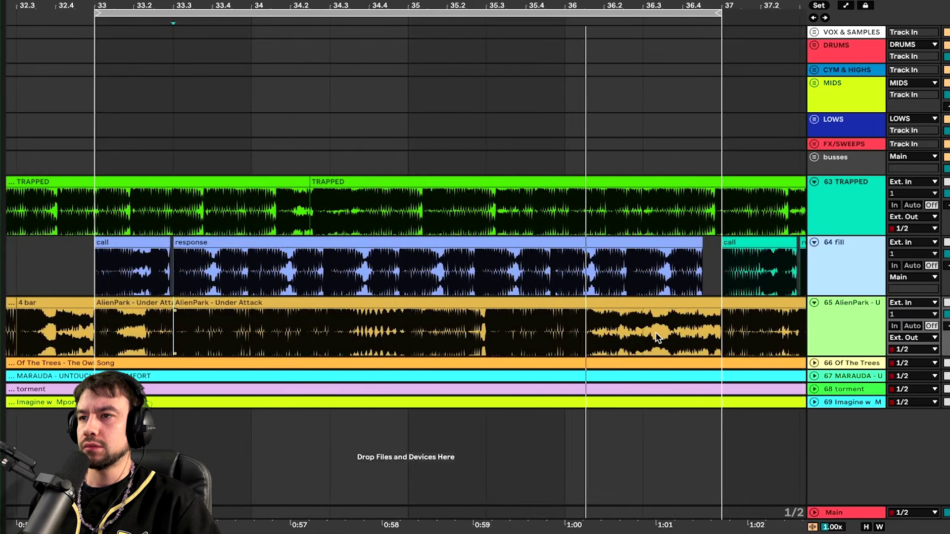
pyautogui.click(643, 332)
pyautogui.press('space')
pyautogui.click(565, 331)
pyautogui.hotkey('ctrl', 'e')
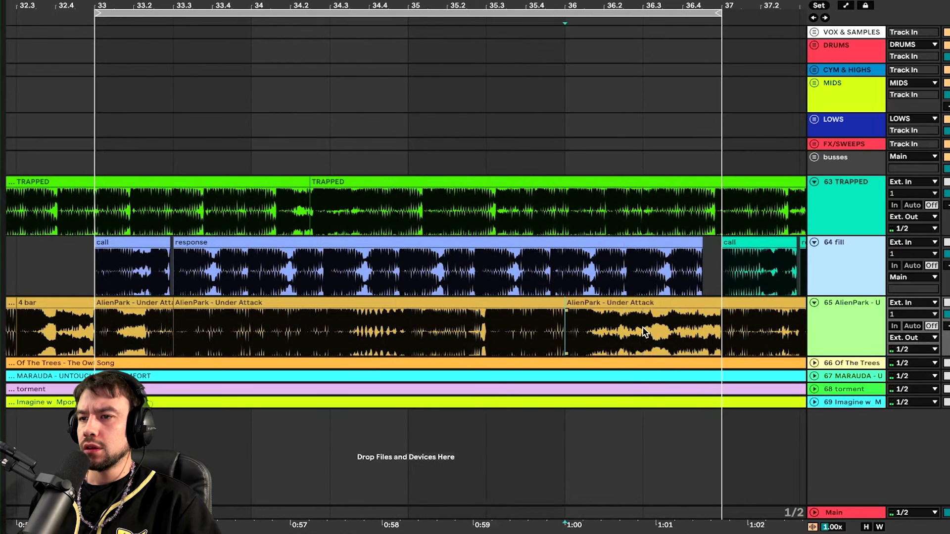
# Select bars 36 to 37 of the Under Attack clip and examine this last bar's waveform up close
pyautogui.click(607, 302)
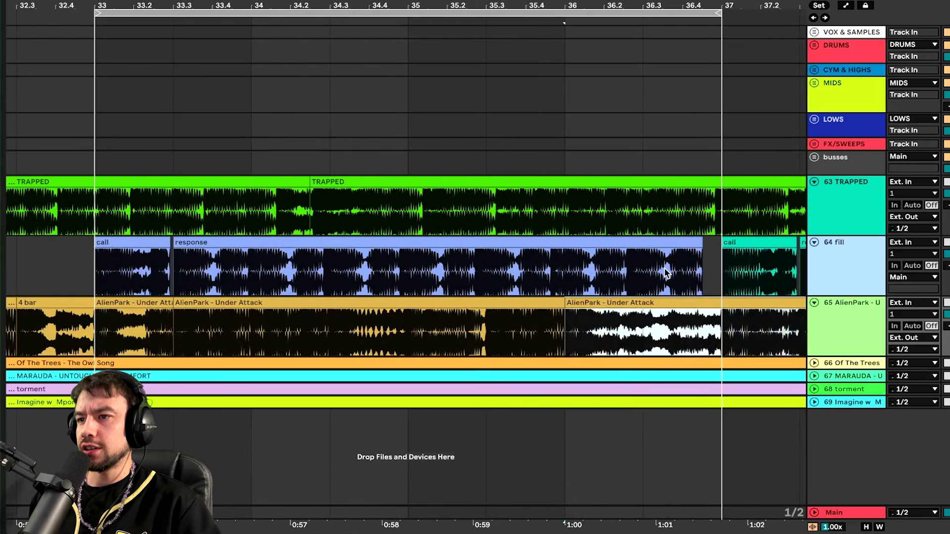
pyautogui.click(646, 326)
pyautogui.click(592, 302)
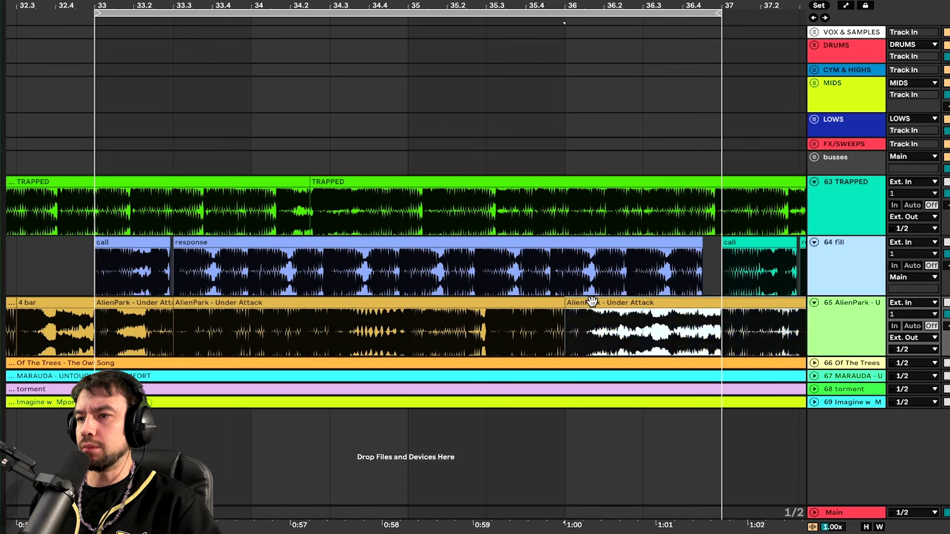
pyautogui.click(567, 331)
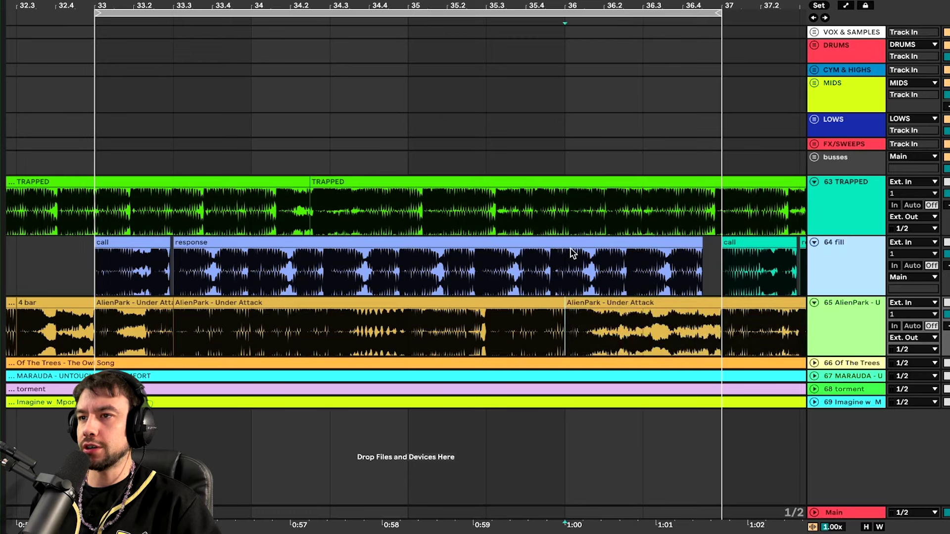
pyautogui.moveTo(572, 330); pyautogui.dragTo(710, 332)
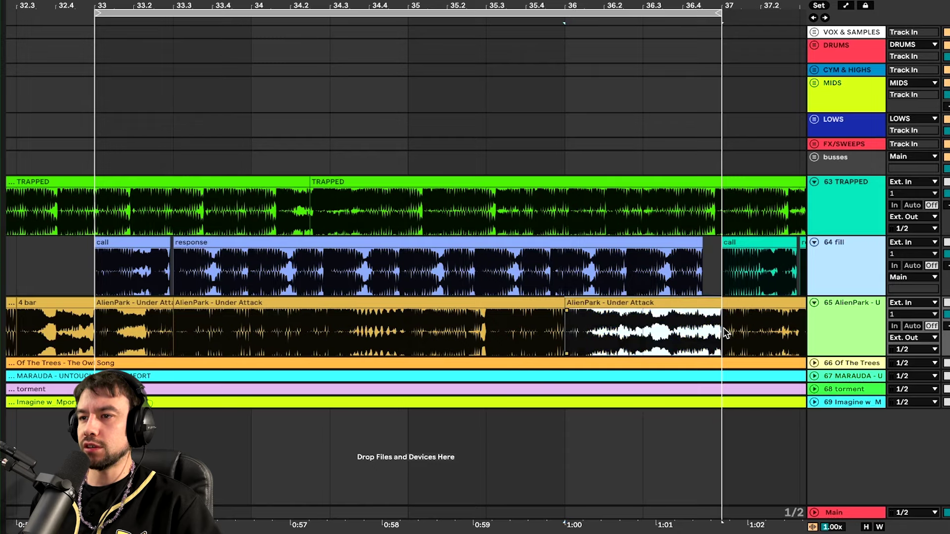
pyautogui.keyDown('ctrl'); pyautogui.scroll(5, 724, 332); pyautogui.keyUp('ctrl')
pyautogui.moveTo(477, 333); pyautogui.dragTo(738, 333)
pyautogui.click(604, 326)
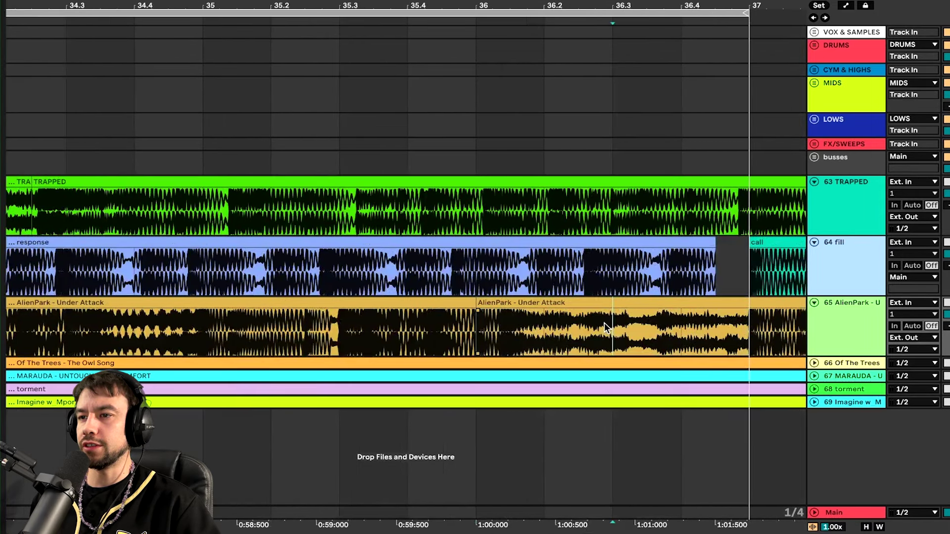
# Split the Under Attack clip at bar 37 to close off the second four-bar phrase
pyautogui.click(643, 298)
pyautogui.scroll(-4, 631, 304)
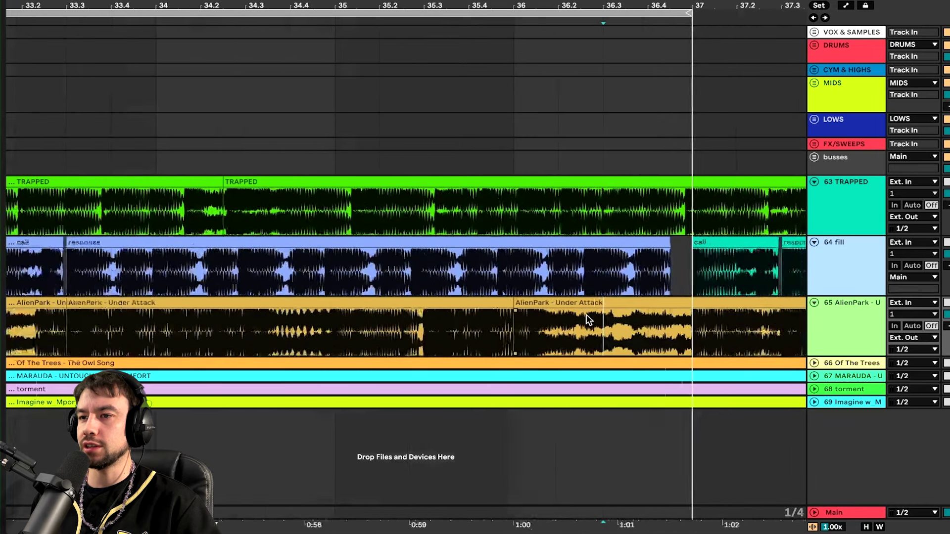
pyautogui.click(646, 330)
pyautogui.hotkey('ctrl', 'e')
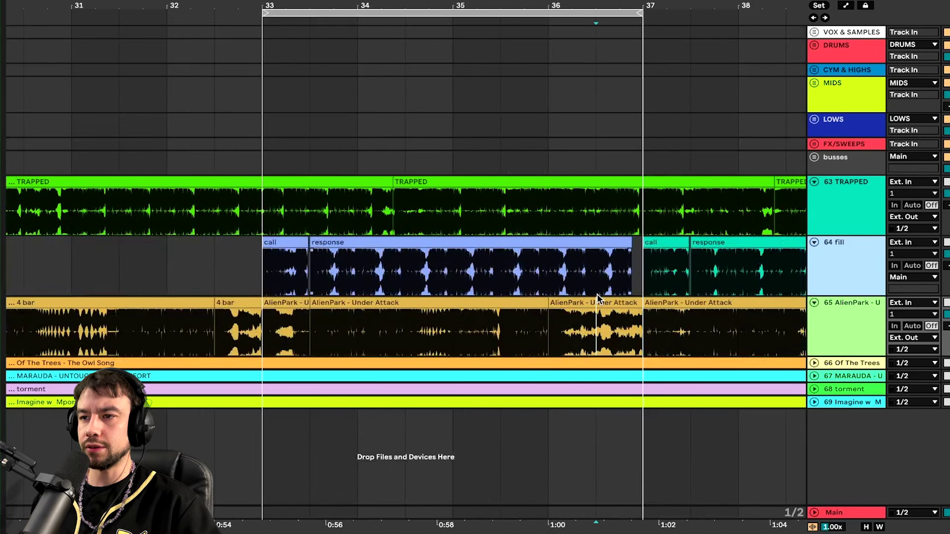
# Rename the Under Attack clip from bar 33 to 33.3 as "call" and the one from 33.3 to 36 as "response"
pyautogui.click(557, 303)
pyautogui.keyDown('shift'); pyautogui.click(283, 303); pyautogui.keyUp('shift')
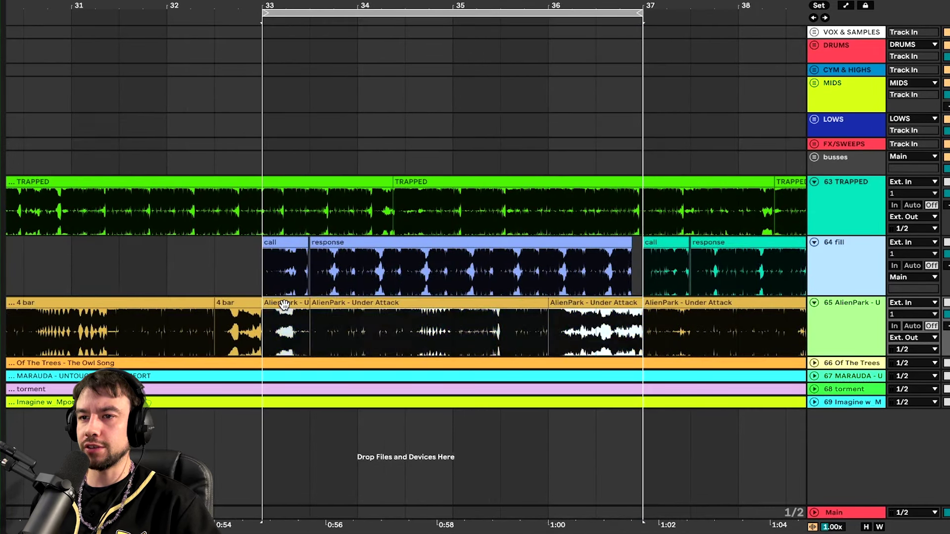
pyautogui.hotkey('ctrl', 'r')
pyautogui.write('d')
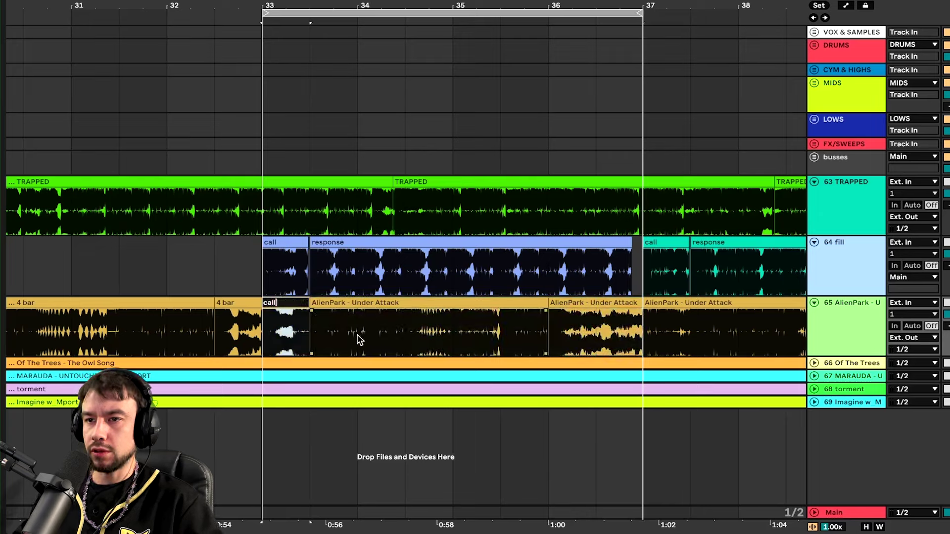
pyautogui.press('Tab')
pyautogui.write('respo')
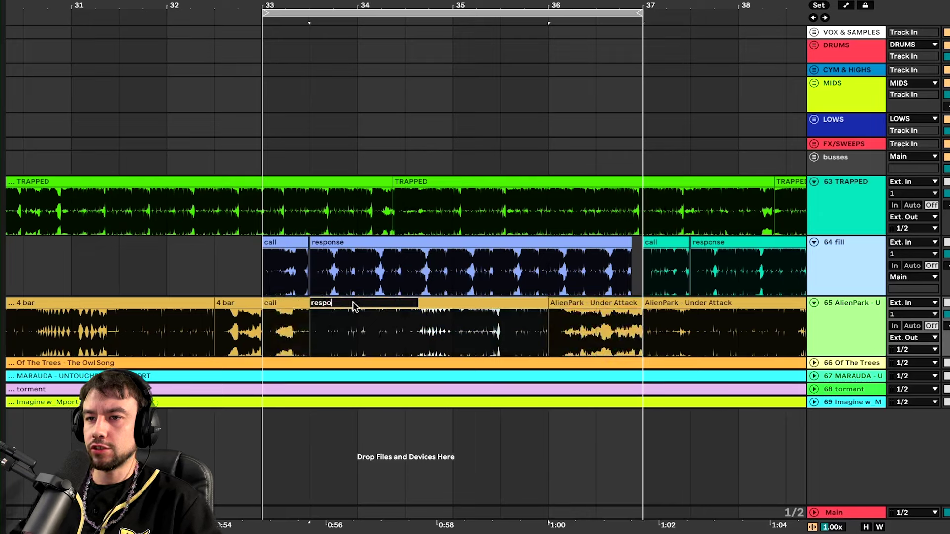
pyautogui.write('nse')
pyautogui.press('Return')
# Rename the Under Attack clip from bar 36 to 37 as "fill 1 bar"
pyautogui.click(558, 300)
pyautogui.hotkey('ctrl', 'r')
pyautogui.write('f')
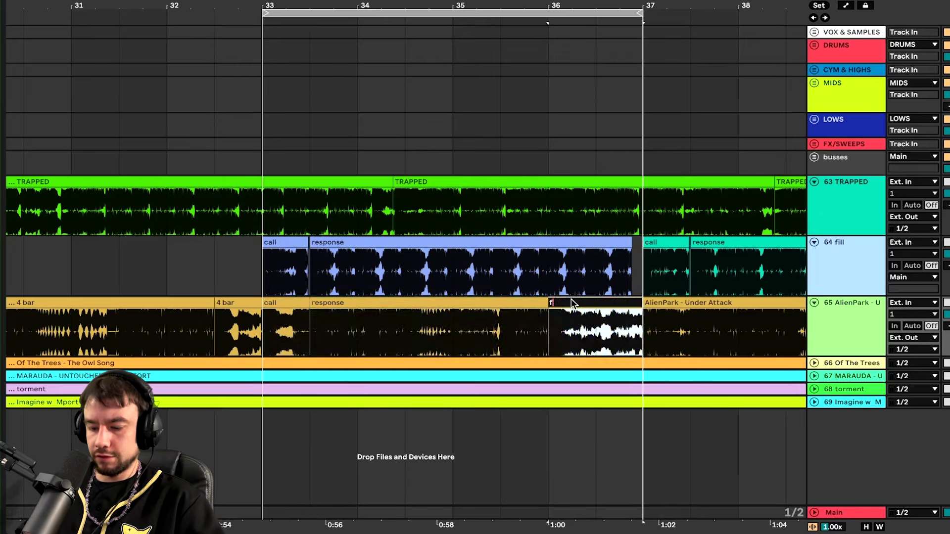
pyautogui.write('il')
pyautogui.write('l 1 bar')
pyautogui.press('Return')
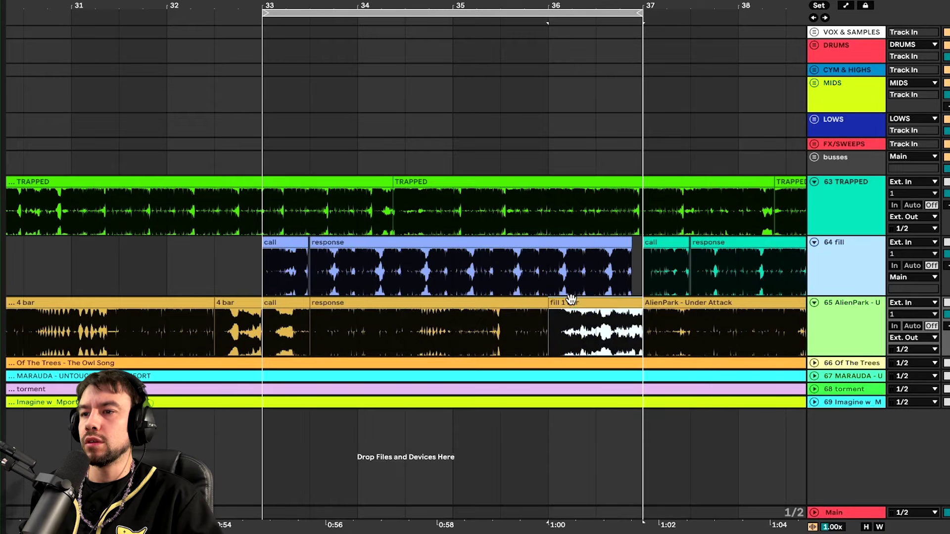
# Select the collapsed reference tracks down to Imagine w Mport and toggle their track activation
pyautogui.scroll(-10, 571, 300)
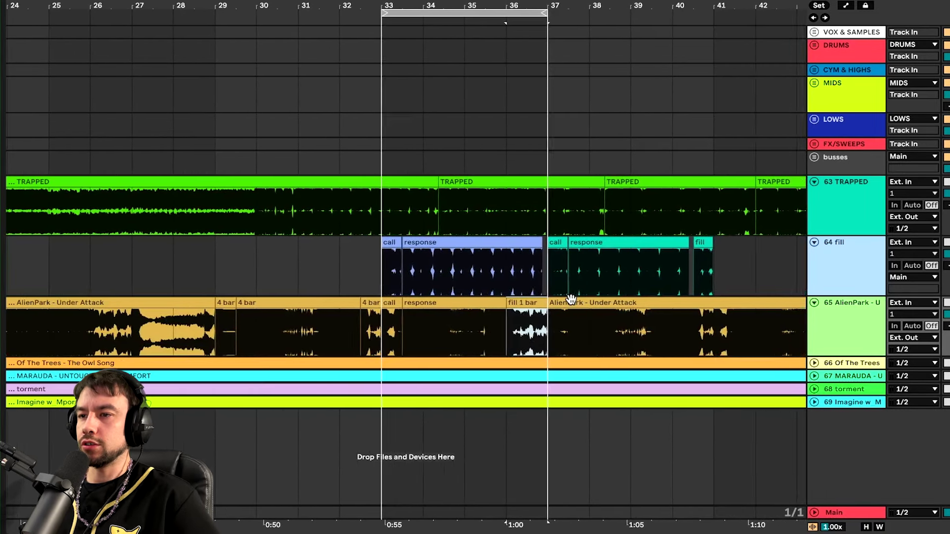
pyautogui.hscroll(-2, 570, 299)
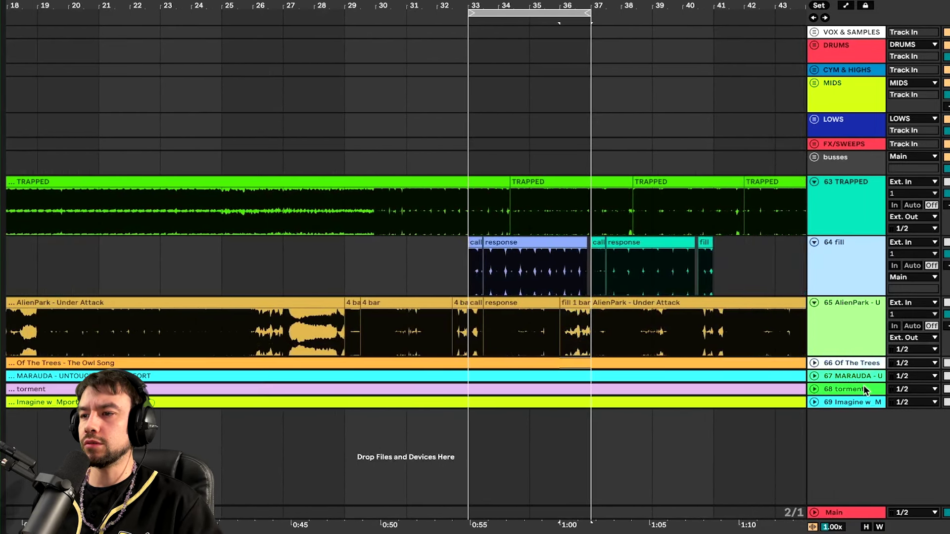
pyautogui.keyDown('shift'); pyautogui.click(861, 402); pyautogui.keyUp('shift')
pyautogui.click(947, 376)
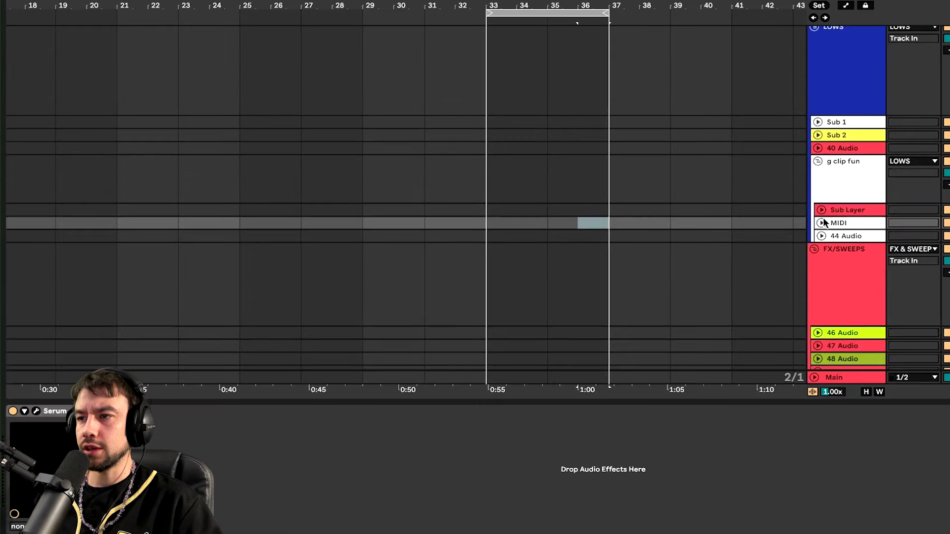
# Unfold the MIDI track in the g clip fun group, place the insert marker at bar 33 and open its Serum instrument
pyautogui.click(822, 222)
pyautogui.scroll(-3, 504, 269)
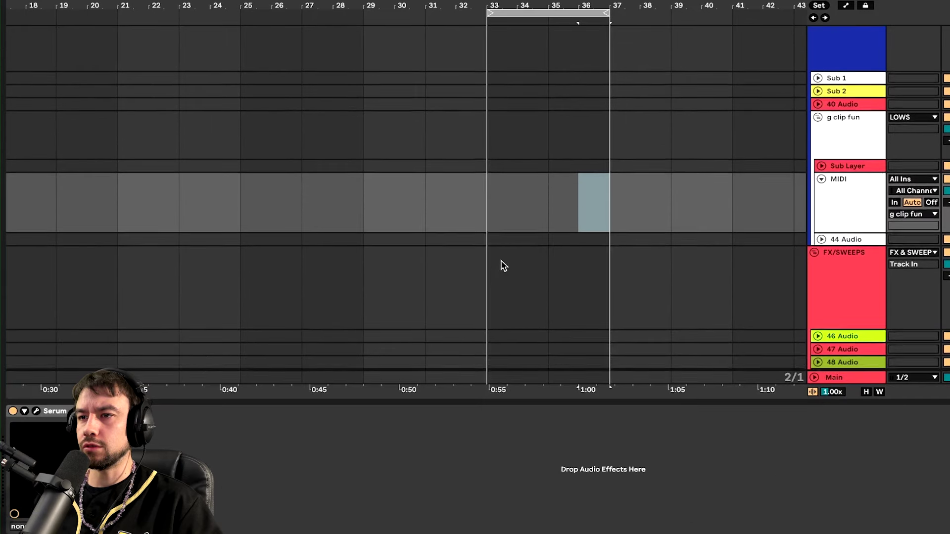
pyautogui.click(487, 179)
pyautogui.press('+')
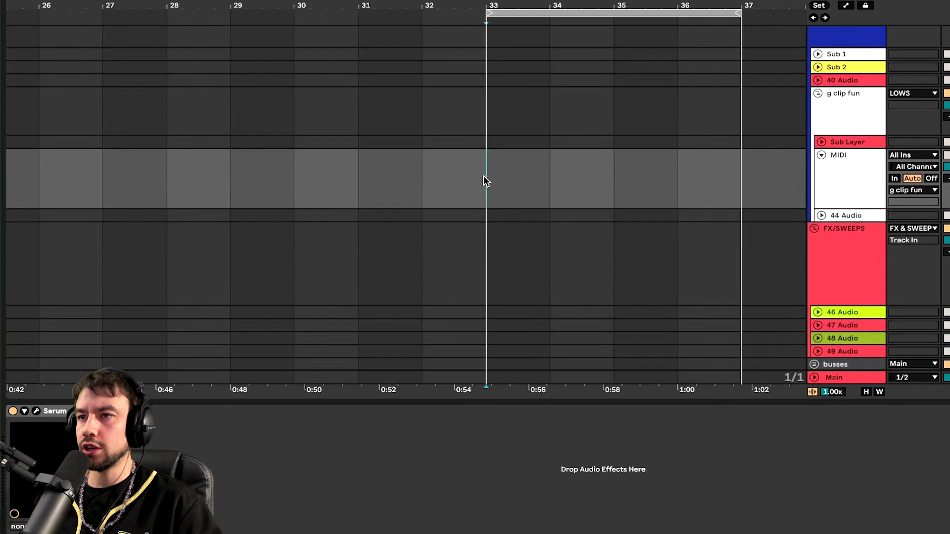
pyautogui.click(35, 411)
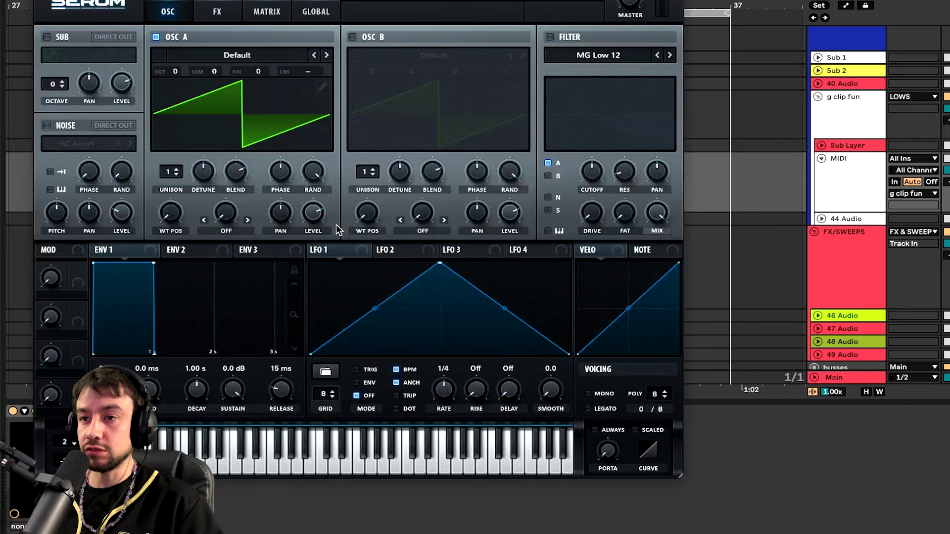
# Load the Basic Shapes wavetable into oscillator A and Monster 4 [SL] into oscillator B
pyautogui.click(274, 55)
pyautogui.moveTo(259, 94)
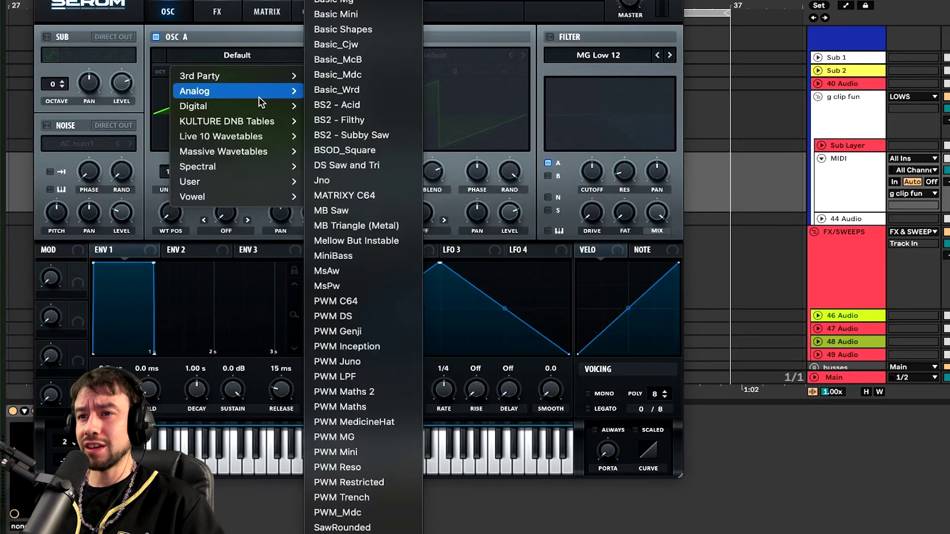
pyautogui.click(367, 30)
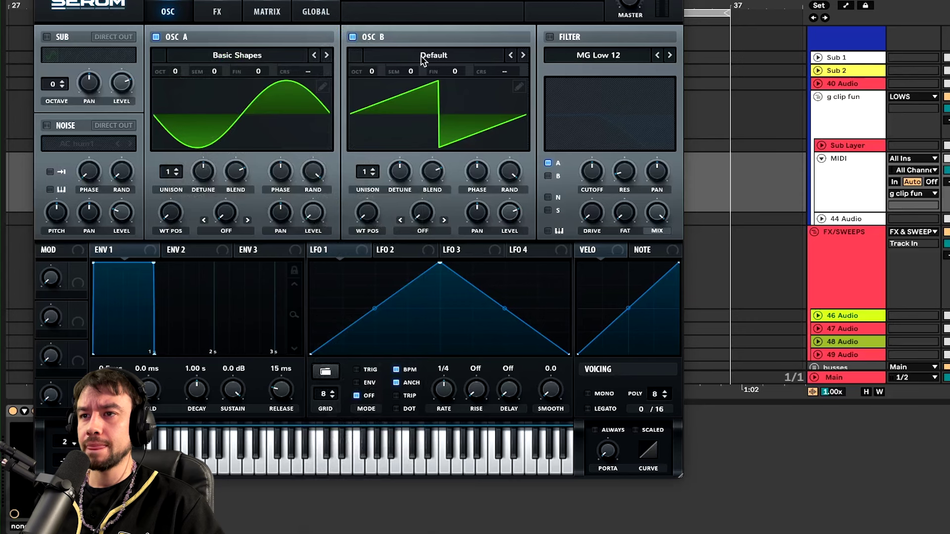
pyautogui.click(422, 58)
pyautogui.moveTo(490, 167)
pyautogui.click(575, 183)
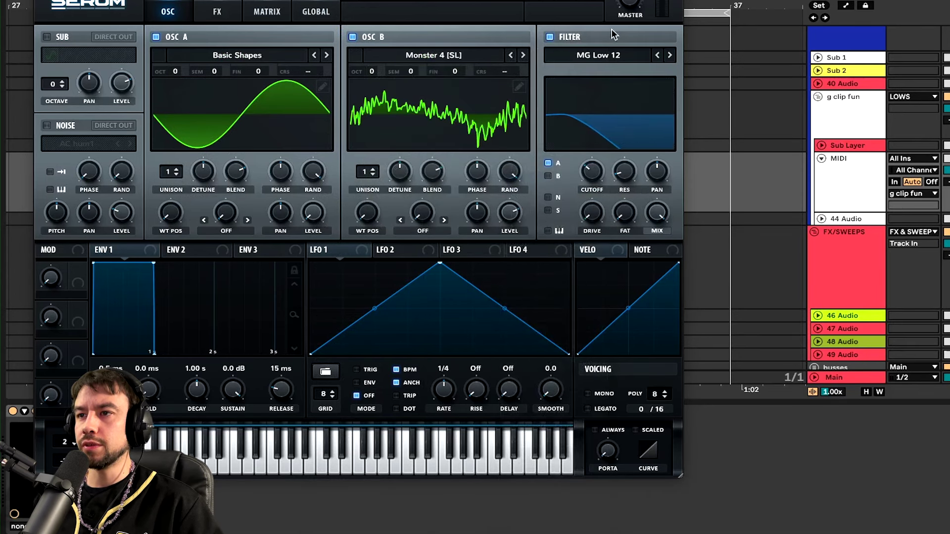
# Set Serum's filter type to HN 12 and raise its Freq control
pyautogui.click(600, 55)
pyautogui.moveTo(611, 92)
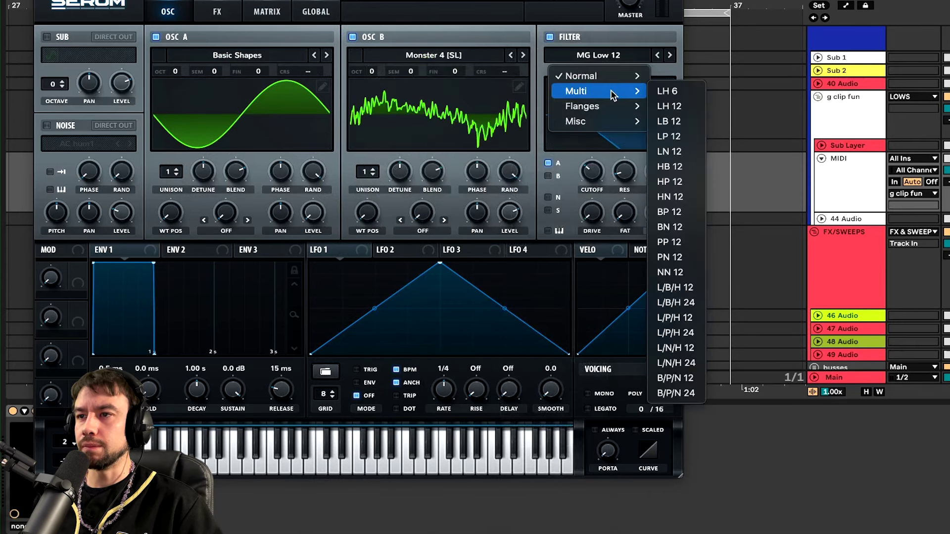
pyautogui.click(675, 197)
pyautogui.moveTo(625, 212); pyautogui.dragTo(626, 112)
# Assign LFO 1 to the filter's Freq and Cutoff, and adjust the Cutoff modulation depth
pyautogui.moveTo(368, 256); pyautogui.dragTo(620, 213)
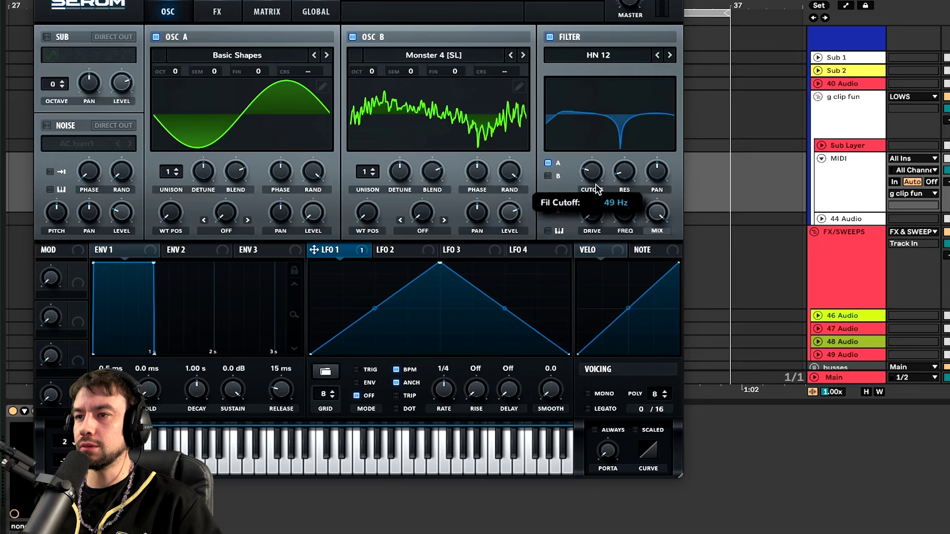
pyautogui.moveTo(344, 251); pyautogui.dragTo(597, 174)
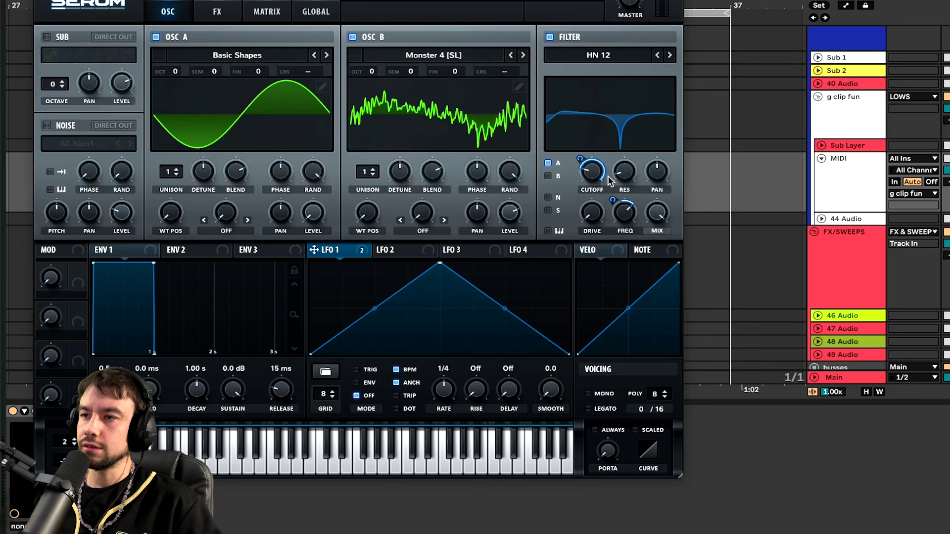
pyautogui.moveTo(622, 133); pyautogui.dragTo(620, 124)
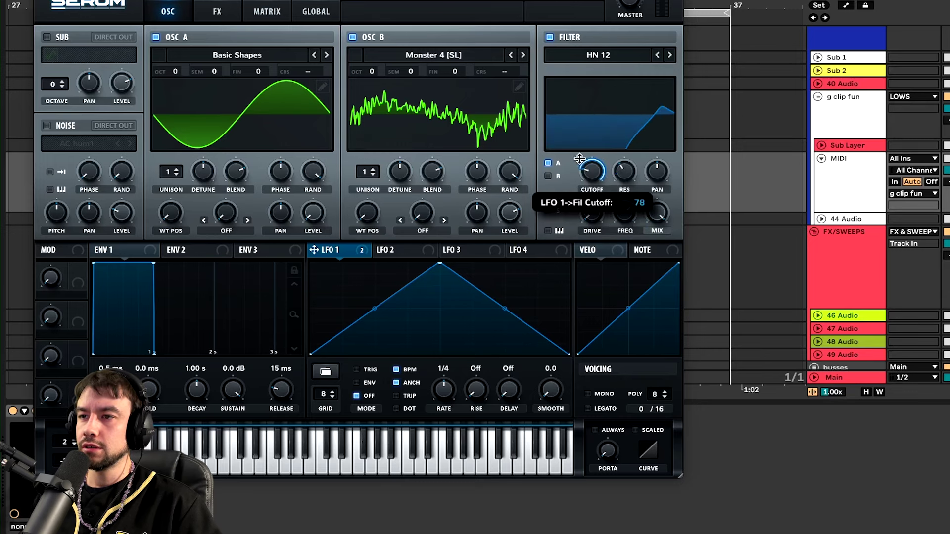
pyautogui.moveTo(579, 159); pyautogui.dragTo(578, 191)
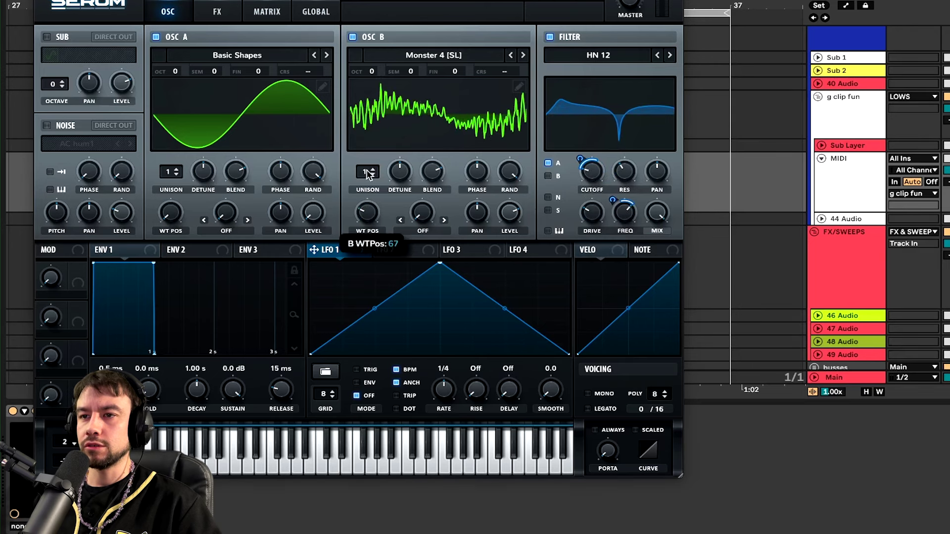
# Set oscillator A's warp mode to FM (From B) and assign LFO 1 to its level
pyautogui.click(224, 232)
pyautogui.click(256, 523)
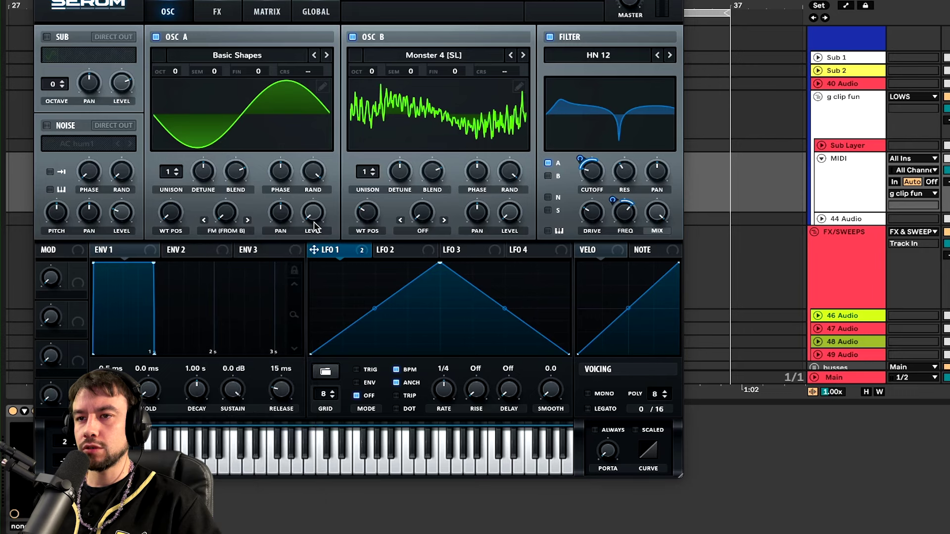
pyautogui.moveTo(353, 250); pyautogui.dragTo(312, 217)
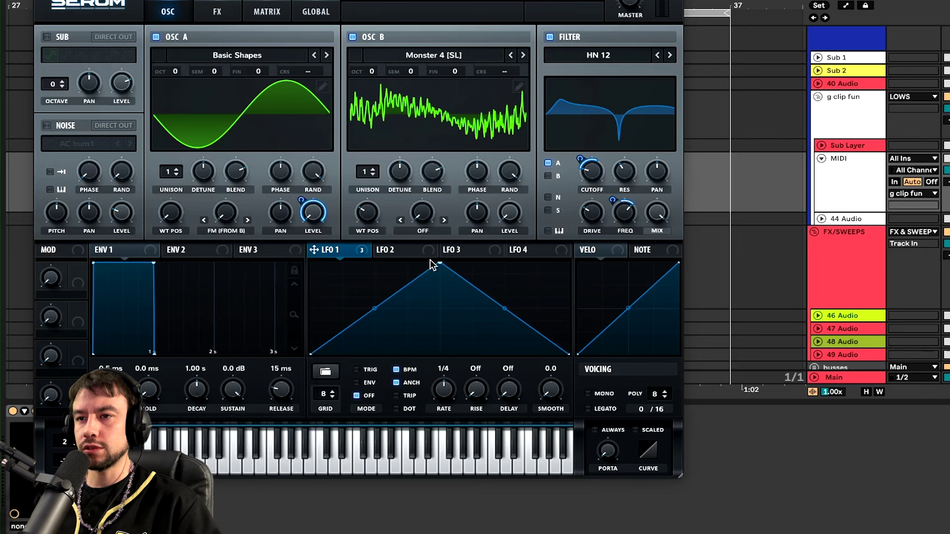
# Reshape LFO 1 with an early peak and a convex fall ending before the cycle's end, set its rate to 1/4, and close Serum
pyautogui.moveTo(430, 261); pyautogui.dragTo(369, 260)
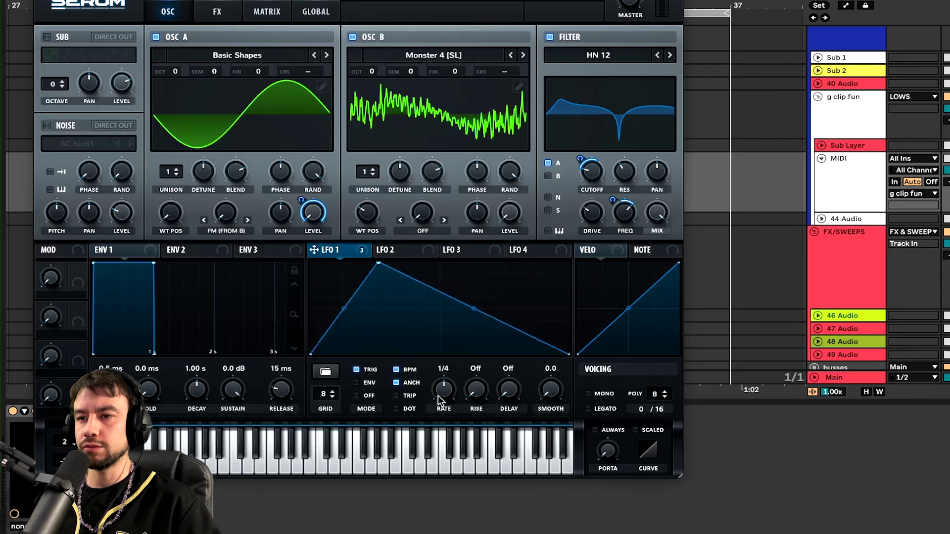
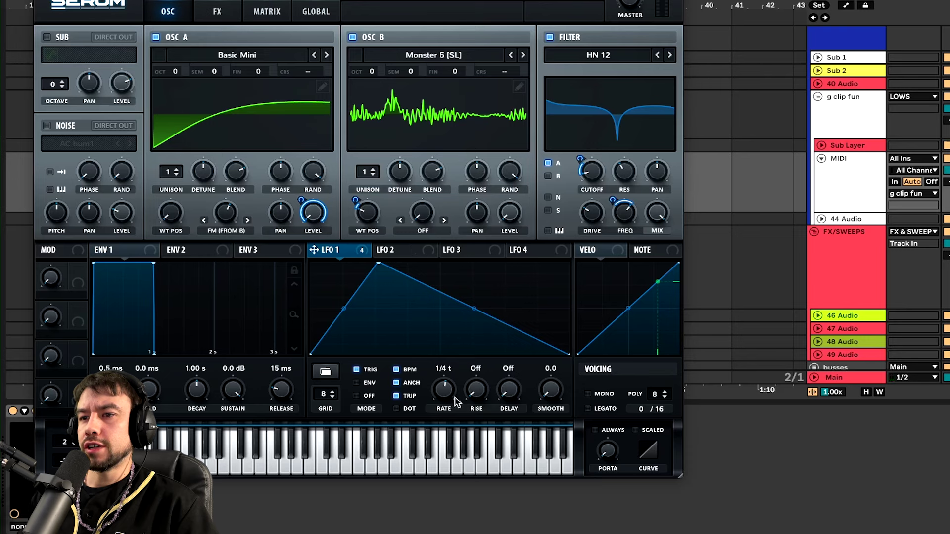
pyautogui.moveTo(505, 333); pyautogui.dragTo(508, 388)
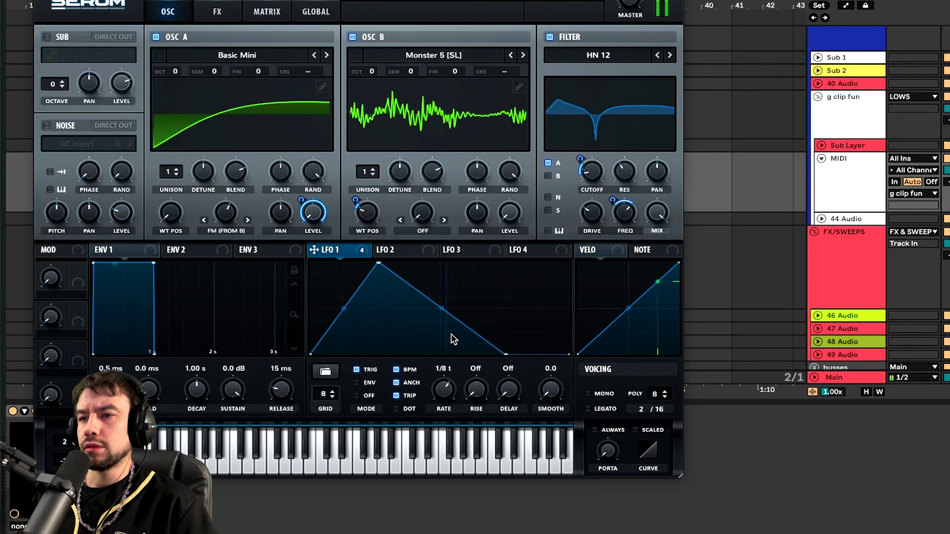
pyautogui.moveTo(443, 308); pyautogui.dragTo(460, 320)
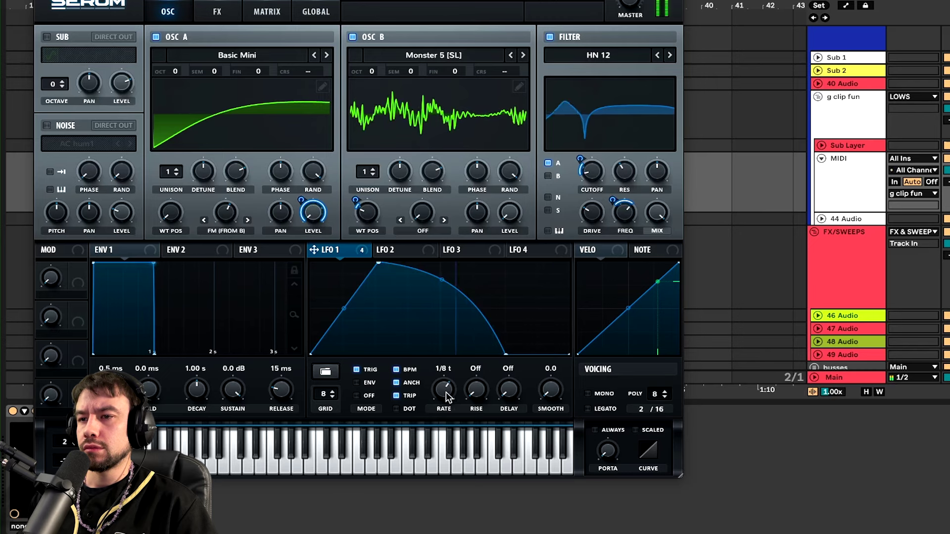
pyautogui.moveTo(446, 392); pyautogui.dragTo(442, 408)
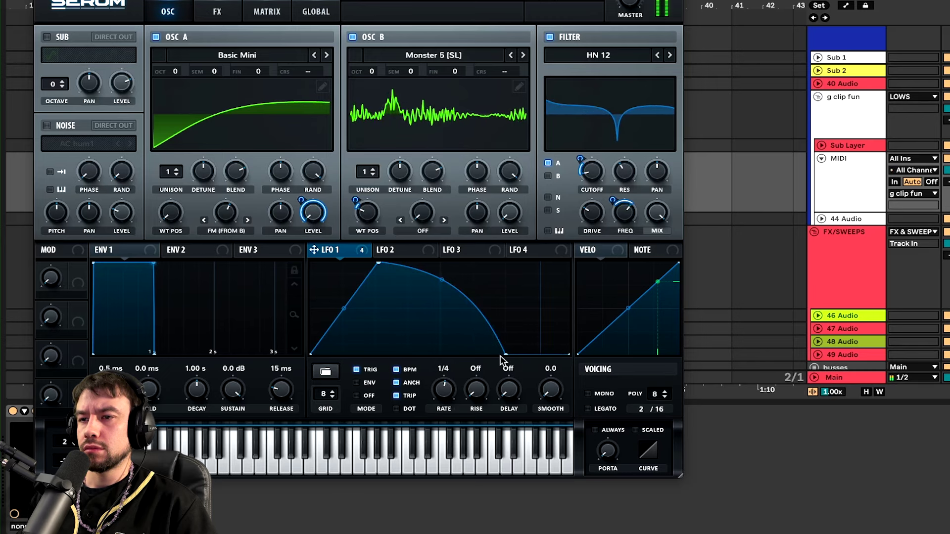
pyautogui.moveTo(505, 354); pyautogui.dragTo(533, 354)
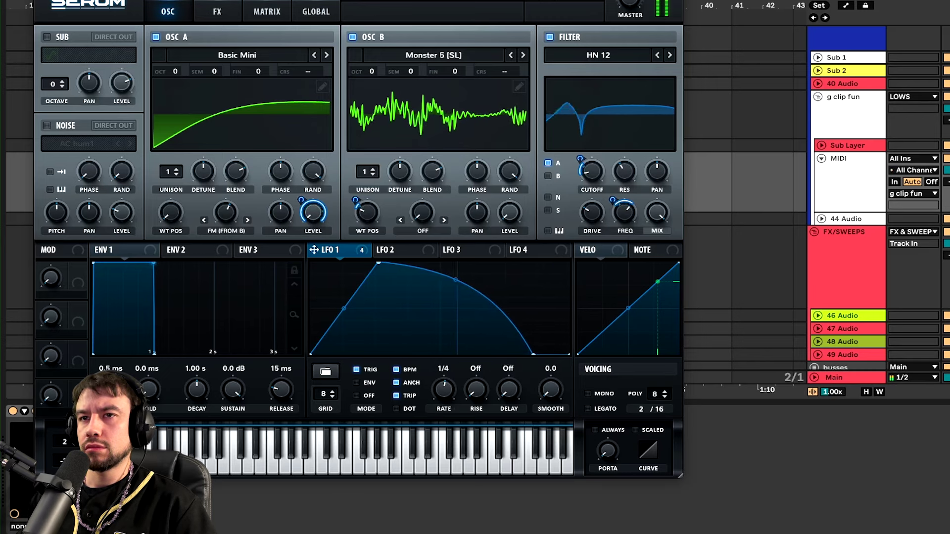
pyautogui.click(71, 2)
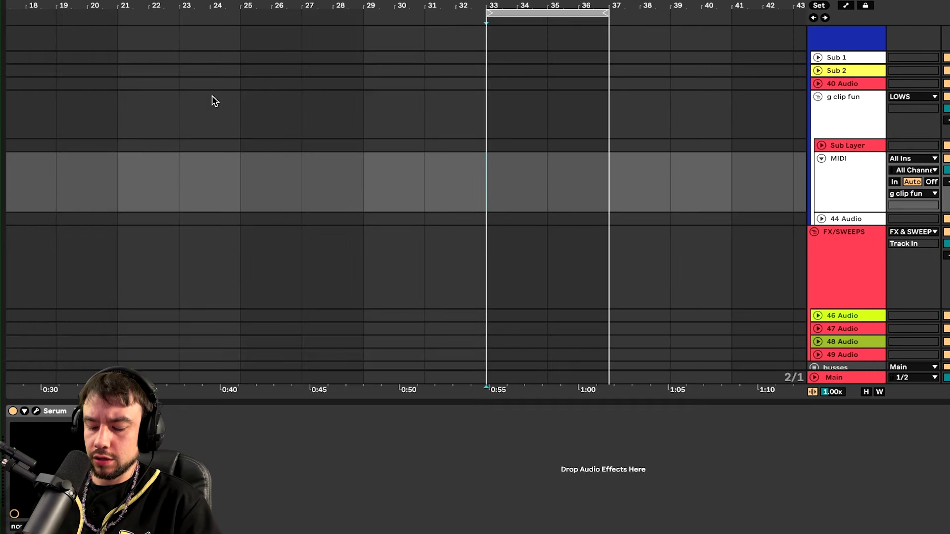
# Search the browser for the dripment loud racks and add dripmentLOUD1.adg after Serum on the MIDI track
pyautogui.press('super+f')
pyautogui.write('drip')
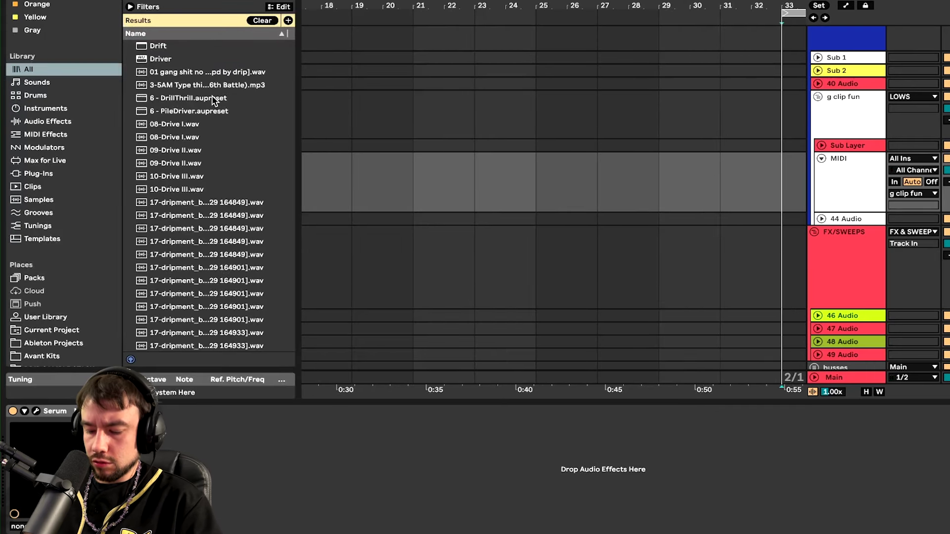
pyautogui.scroll(-1, 213, 101)
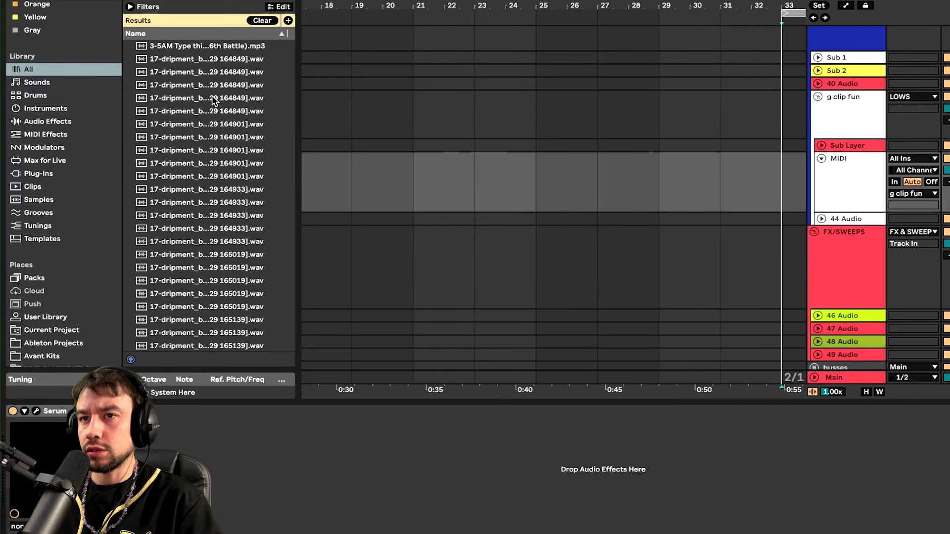
pyautogui.write('loud')
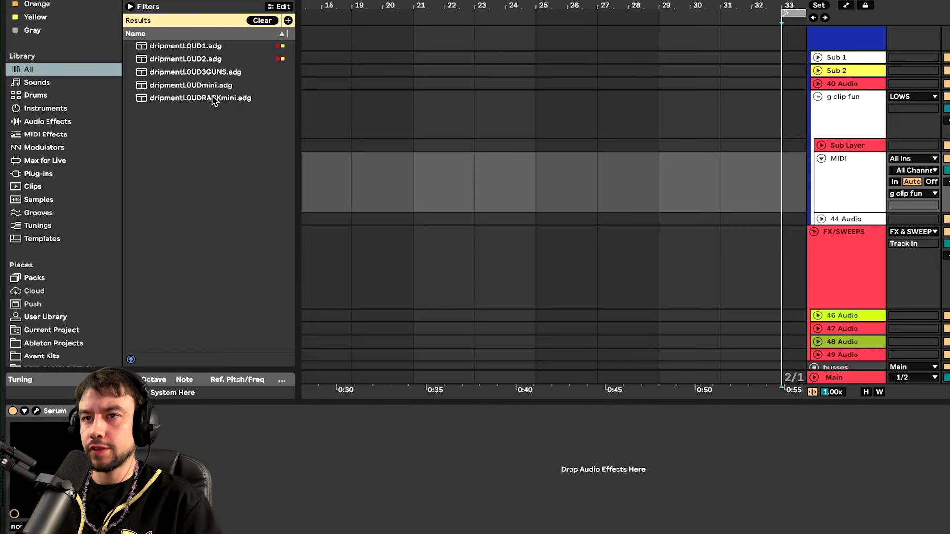
pyautogui.doubleClick(180, 46)
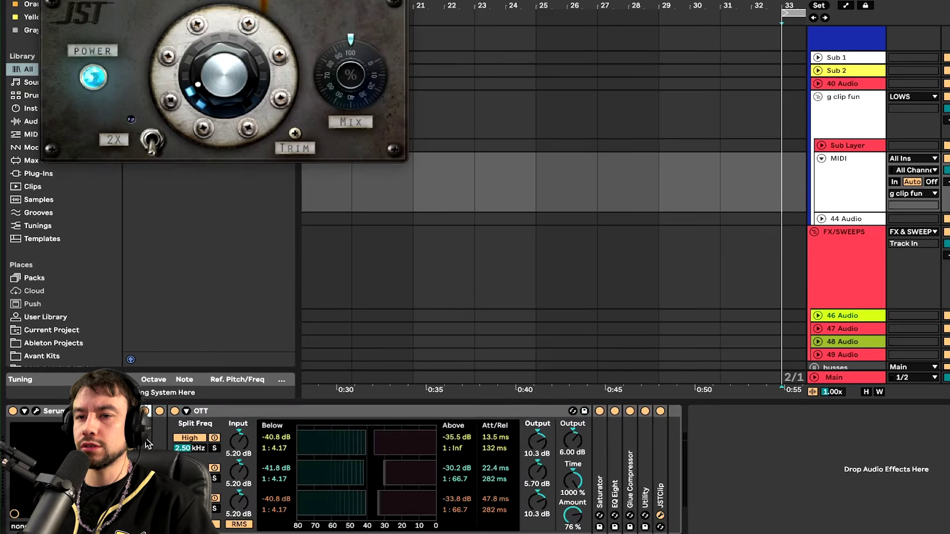
# Inspect the two OTT compressors and their Amount settings in the dripmentLOUD1 rack
pyautogui.moveTo(544, 515); pyautogui.dragTo(544, 533)
pyautogui.hscroll(3, 545, 516)
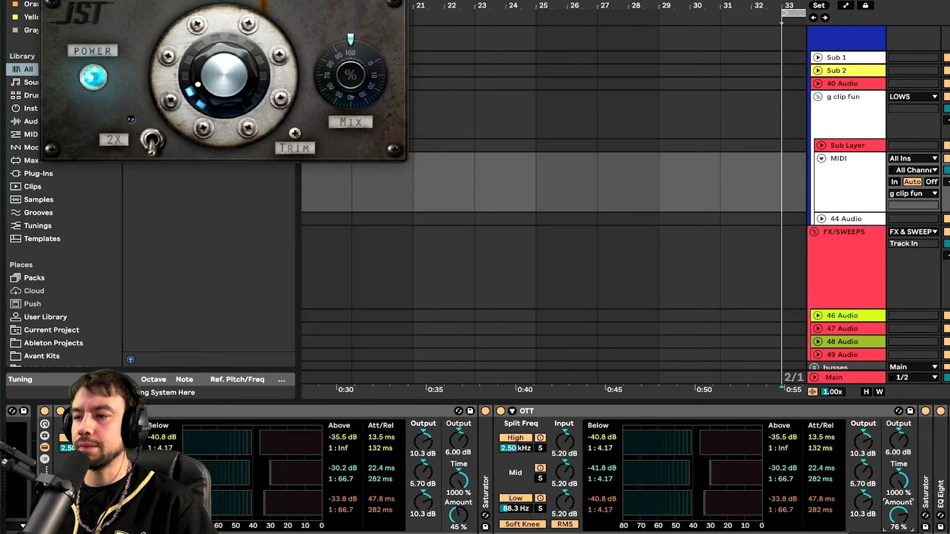
pyautogui.hscroll(-3, 487, 429)
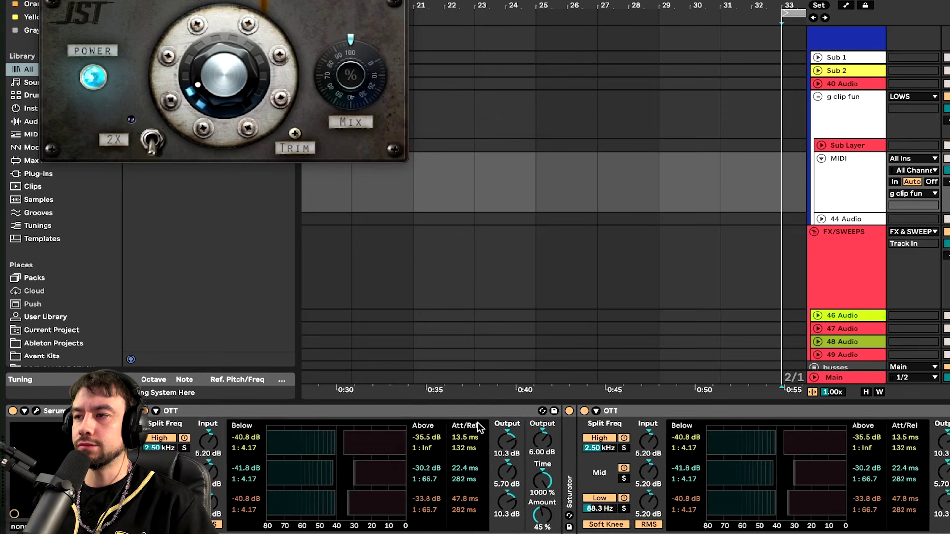
# Audition the Serum sound with the dripmentLOUD1 rack bypassed and re-enabled, and delete the rack
pyautogui.press('space')
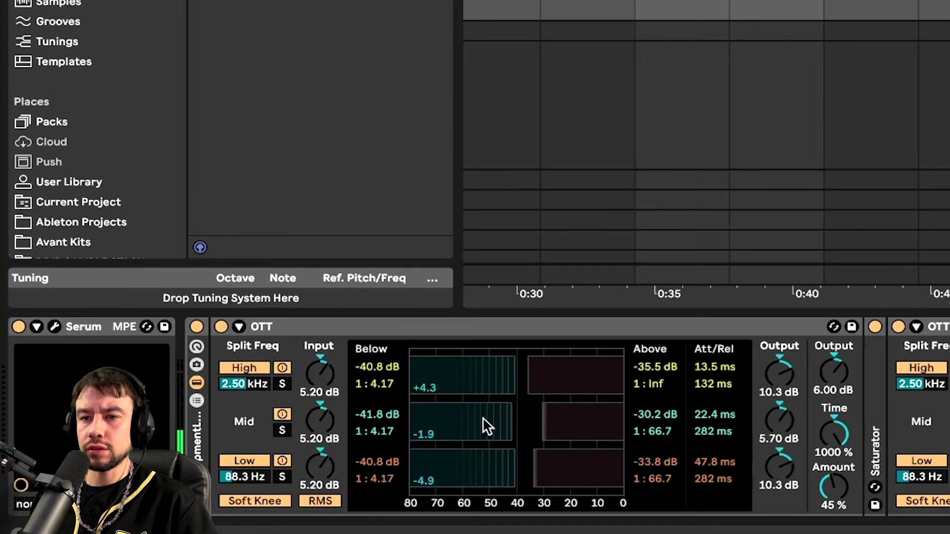
pyautogui.click(196, 326)
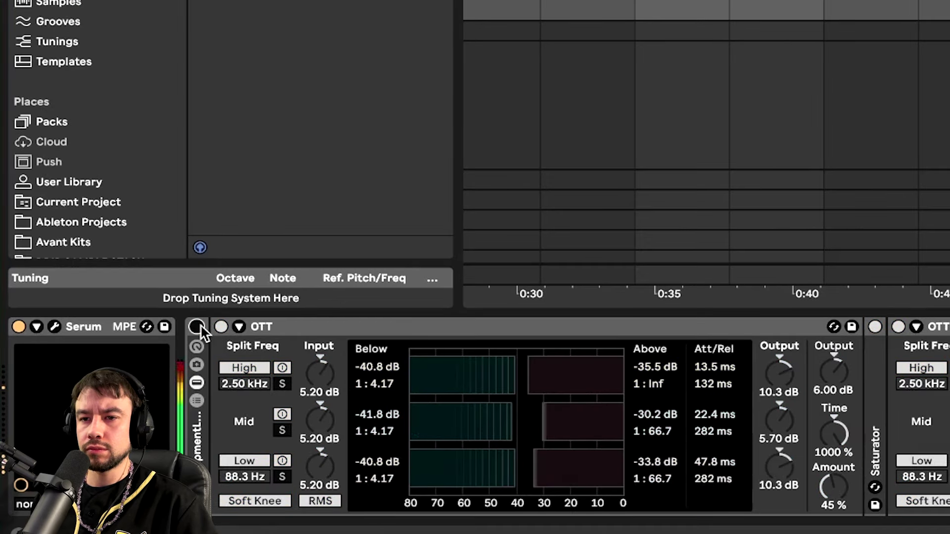
pyautogui.click(196, 326)
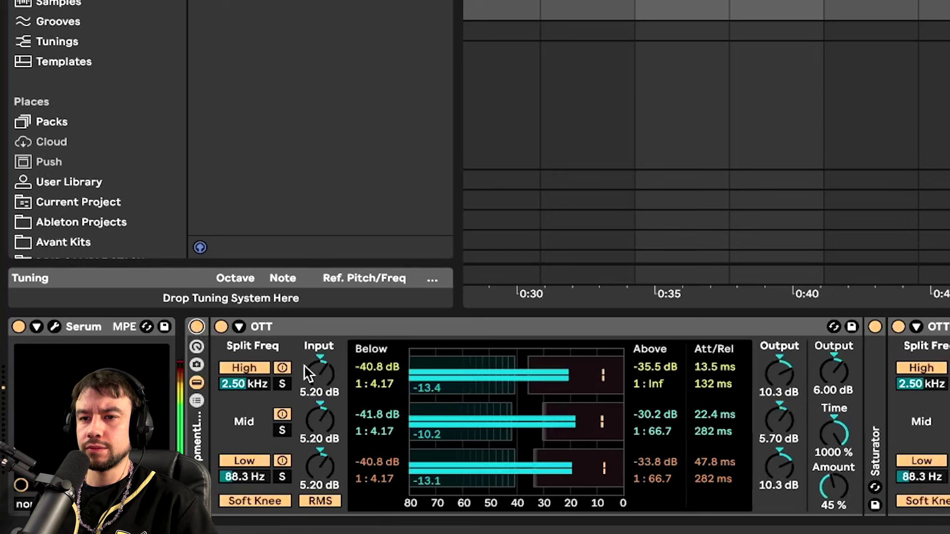
pyautogui.click(202, 440)
pyautogui.press('Delete')
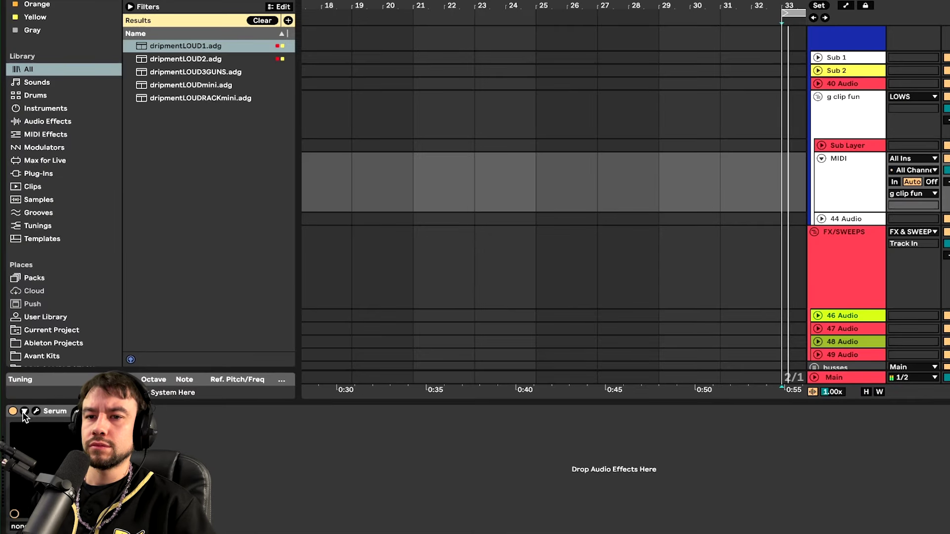
# Add EQ Eight after Serum on the MIDI track and raise its band 1 low cut to just above 100 Hz
pyautogui.doubleClick(164, 59)
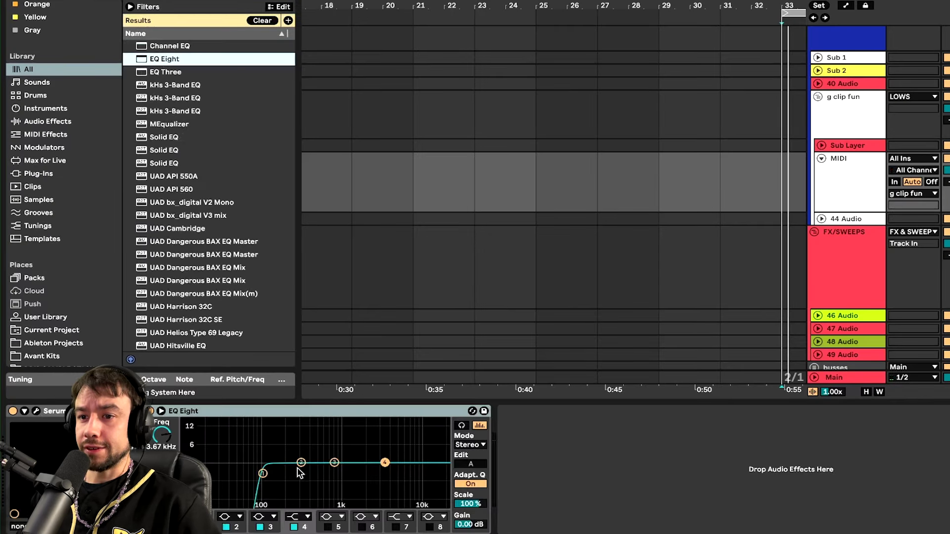
pyautogui.moveTo(272, 473); pyautogui.dragTo(273, 474)
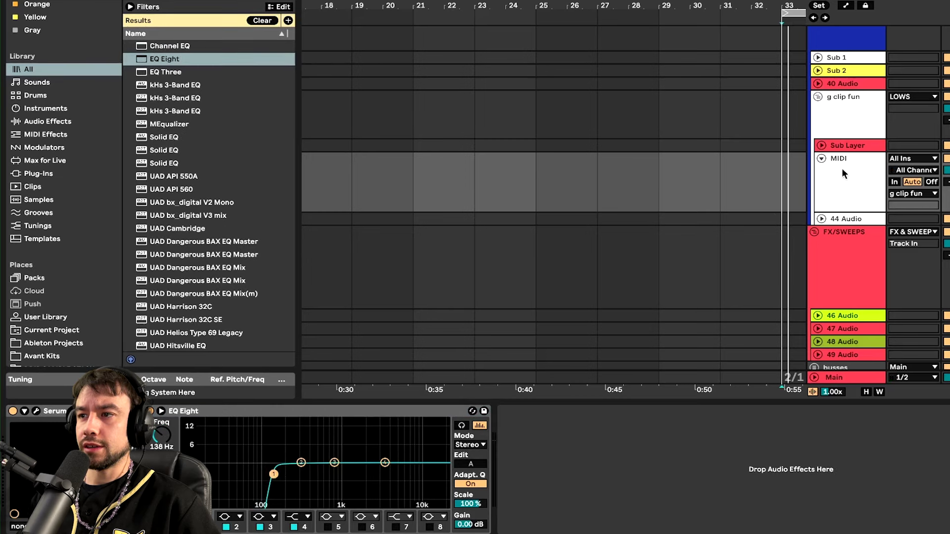
pyautogui.click(836, 145)
pyautogui.click(820, 145)
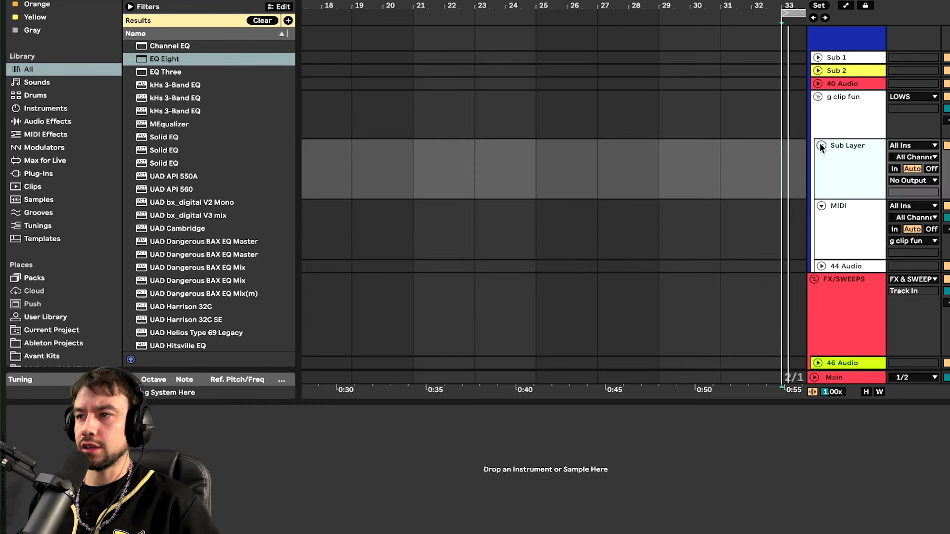
pyautogui.click(821, 144)
pyautogui.click(837, 170)
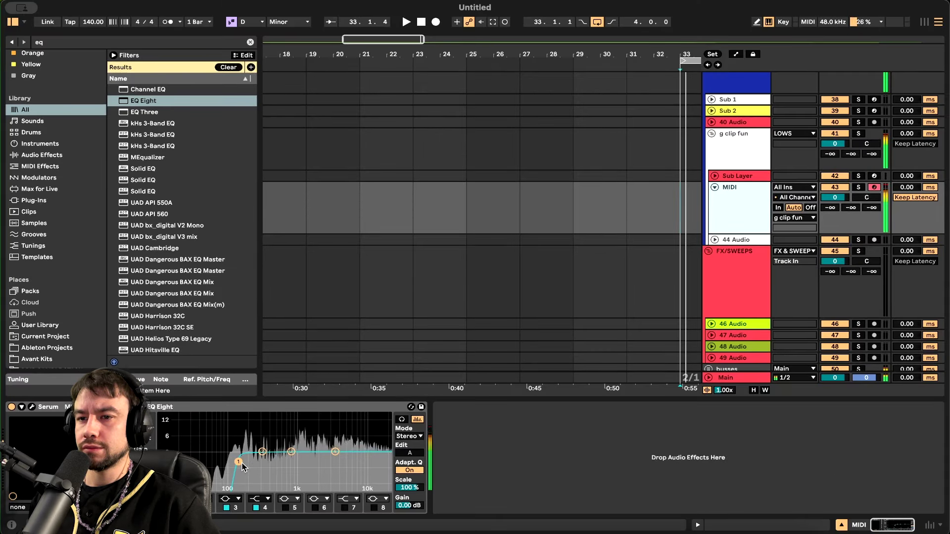
pyautogui.moveTo(241, 463); pyautogui.dragTo(235, 462)
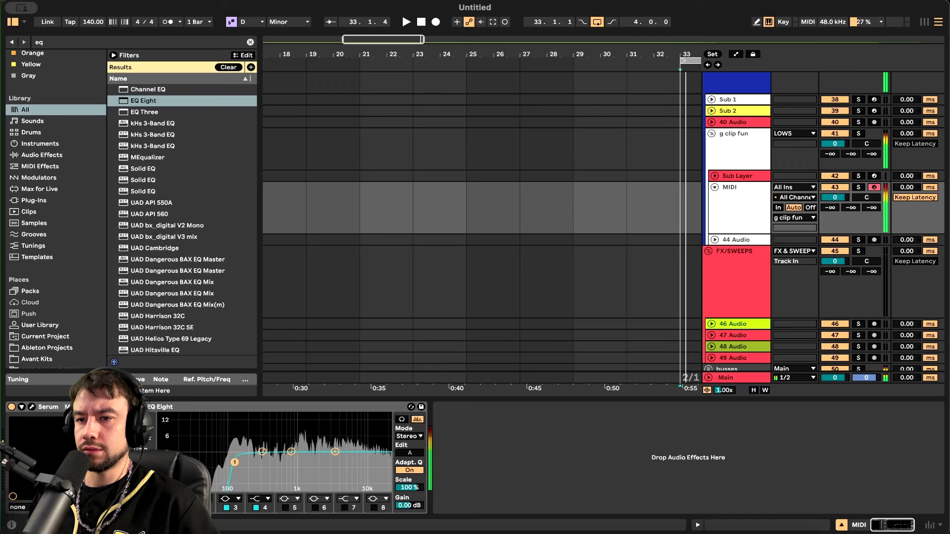
# Capture the played D0 notes as a clip at bar 33 of the MIDI track, at 99 BPM, and extend the clip to bar 37
pyautogui.click(32, 407)
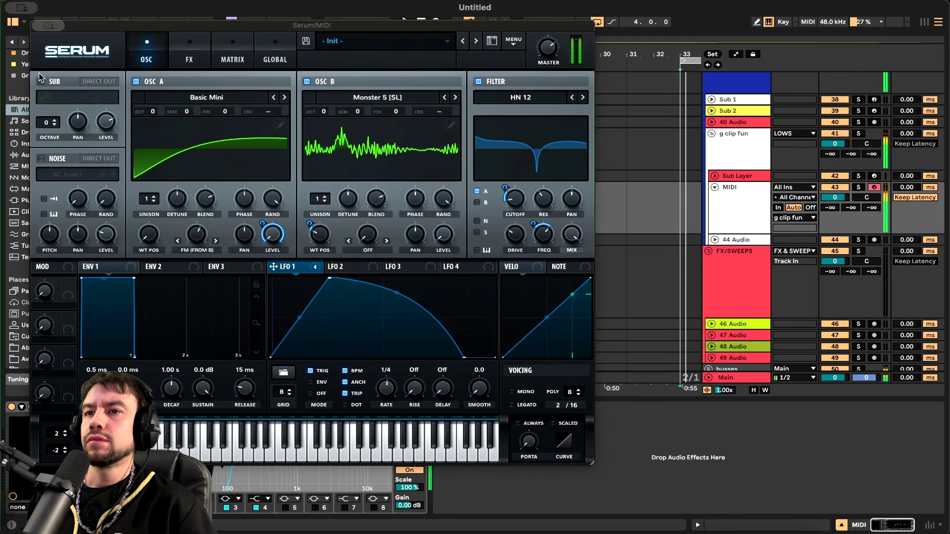
pyautogui.click(50, 27)
pyautogui.click(77, 48)
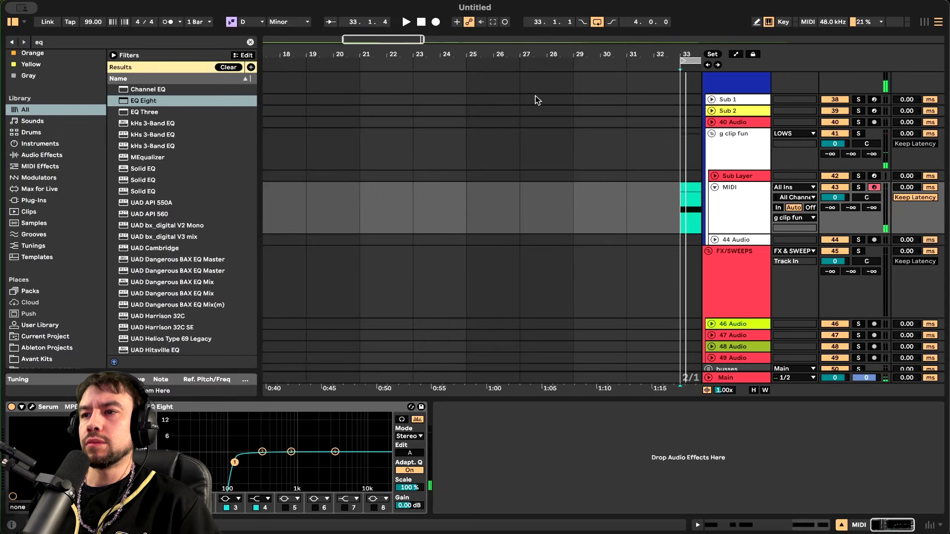
pyautogui.hscroll(5, 501, 199)
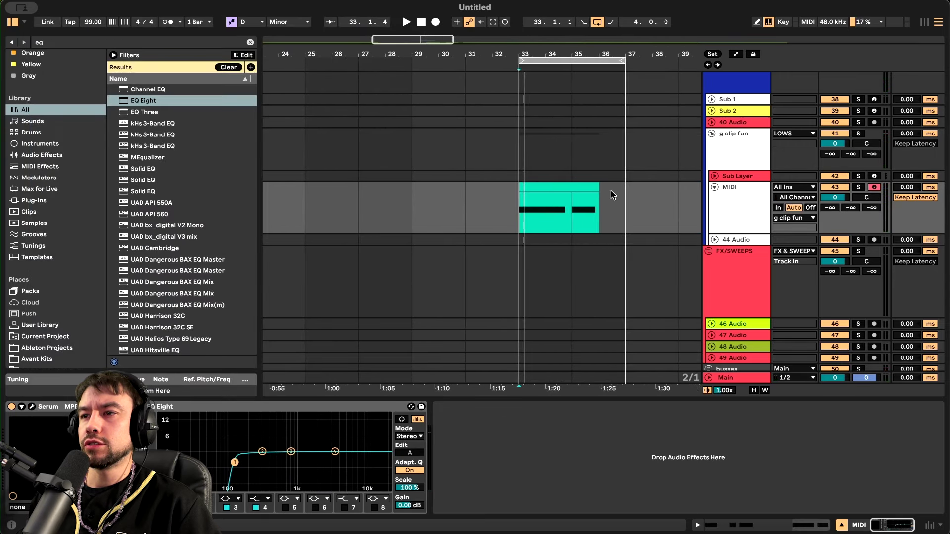
pyautogui.moveTo(593, 186); pyautogui.dragTo(625, 186)
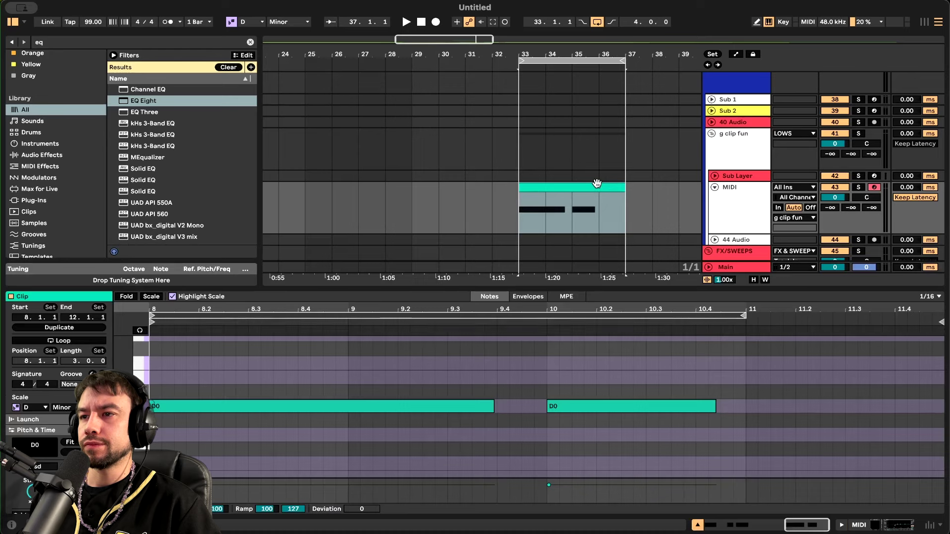
# Fill the MIDI clip with a single sustained D0 note by removing the second note, and duplicate the MIDI track
pyautogui.doubleClick(596, 185)
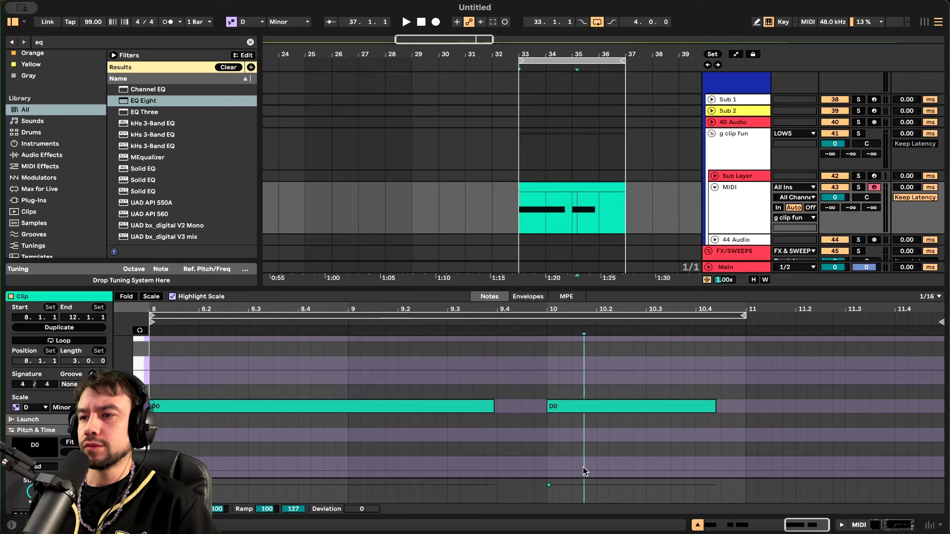
pyautogui.moveTo(583, 467); pyautogui.dragTo(611, 384)
pyautogui.press('Delete')
pyautogui.press('super+a')
pyautogui.scroll(-3, 81, 445)
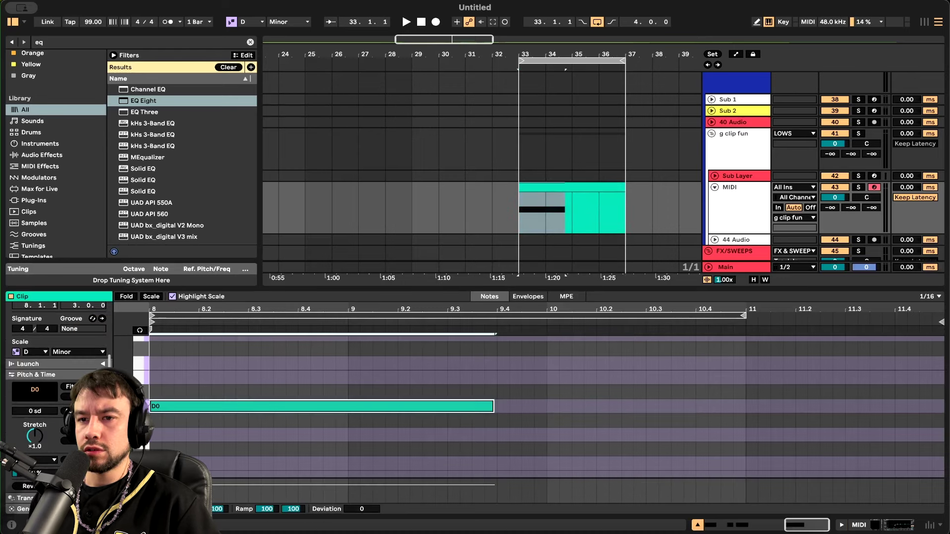
pyautogui.click(81, 486)
pyautogui.press('super+alt+l')
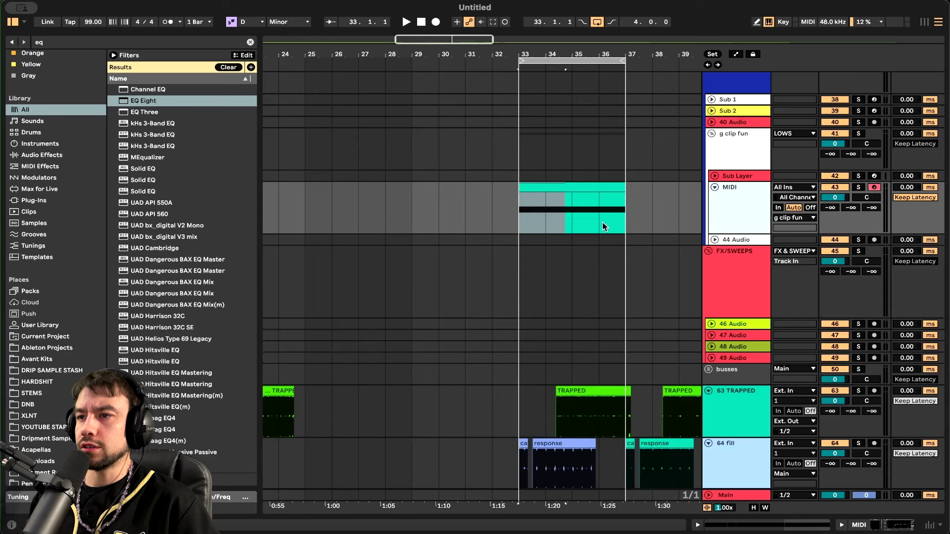
pyautogui.press('super+d')
# Try splitting the clips on both MIDI tracks at bar 35, and undo the split
pyautogui.moveTo(465, 198); pyautogui.dragTo(570, 274)
pyautogui.scroll(3, 571, 274)
pyautogui.moveTo(416, 192); pyautogui.dragTo(500, 269)
pyautogui.press('super+e')
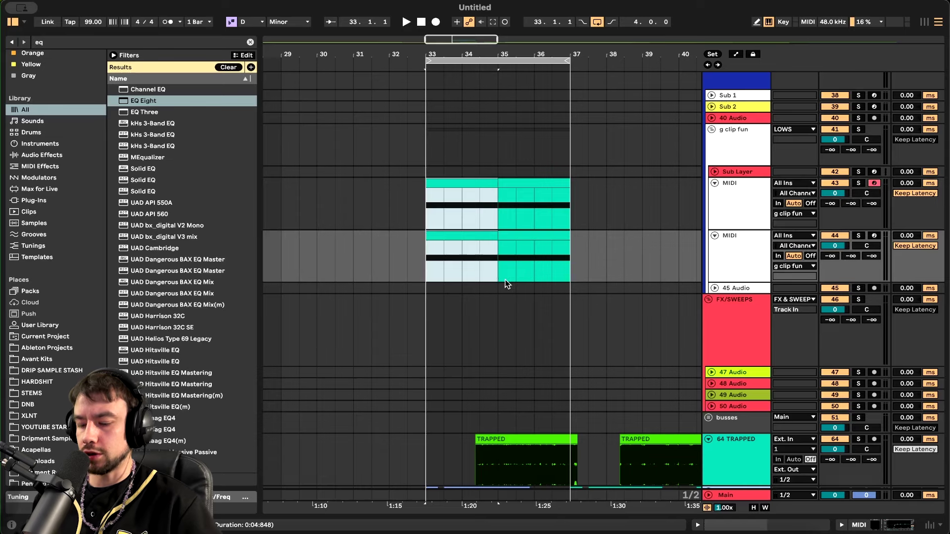
pyautogui.moveTo(563, 58)
pyautogui.mouseDown()
pyautogui.moveTo(498, 65)
pyautogui.moveTo(569, 64)
pyautogui.mouseUp()
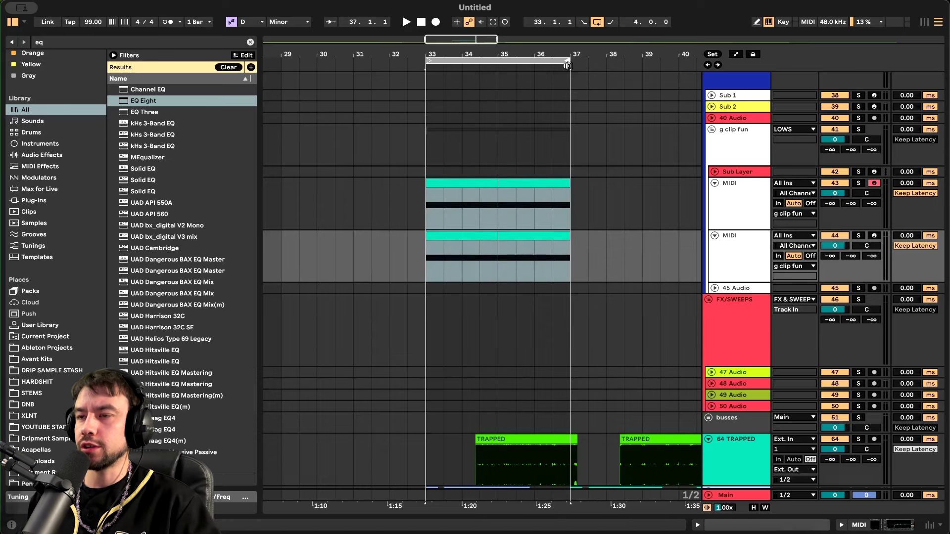
pyautogui.press('super+z')
# Play from bar 33 with the original MIDI track soloed, and load dripmentSubSISTO2.adg on its duplicate from a browser search for dripmentsubs
pyautogui.click(419, 202)
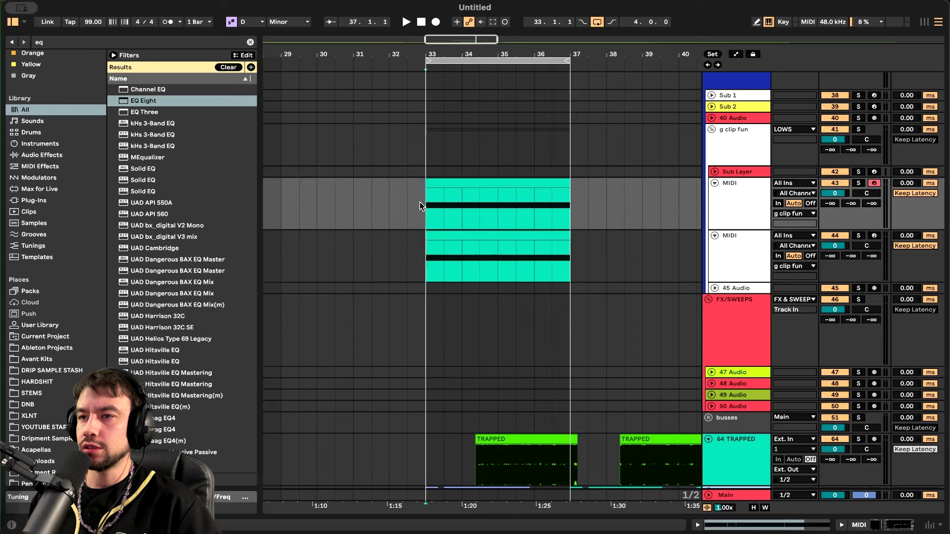
pyautogui.press('space')
pyautogui.click(858, 183)
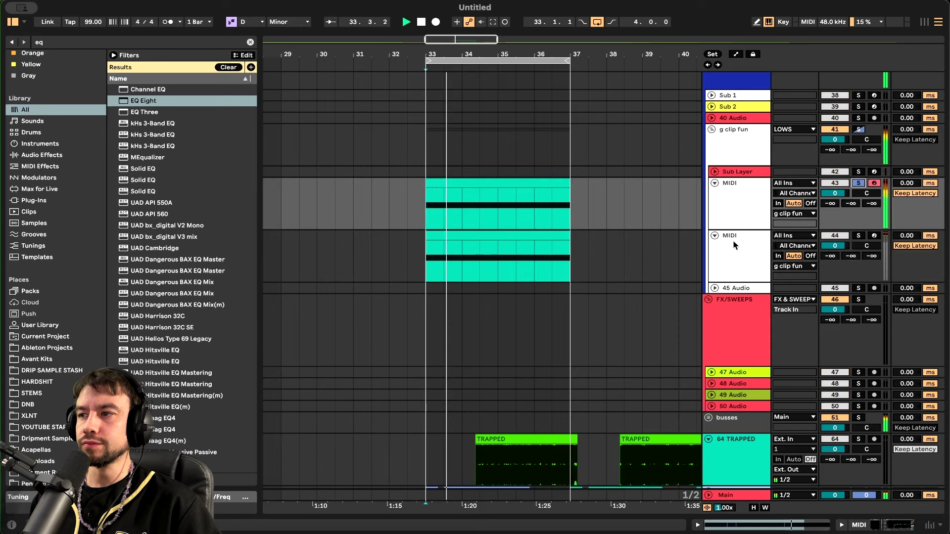
pyautogui.click(733, 254)
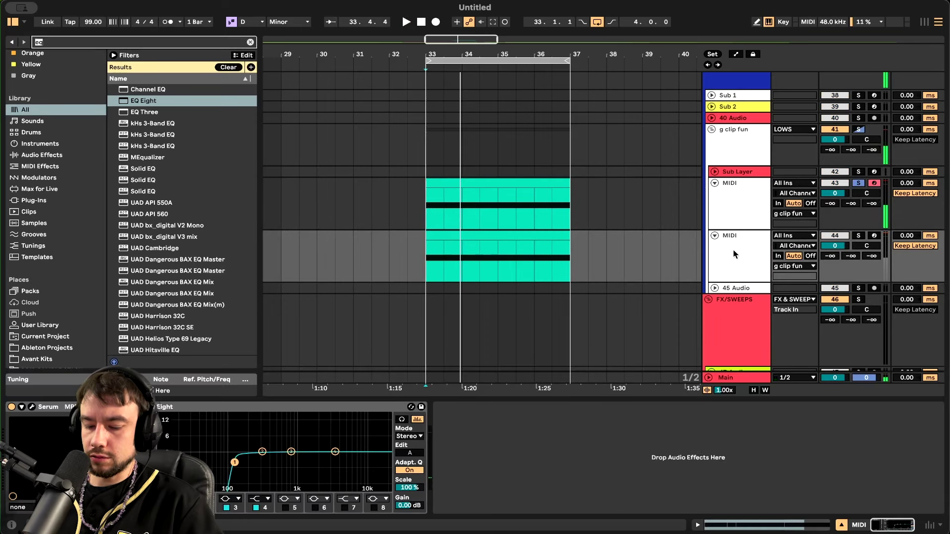
pyautogui.write('dripmentsubs')
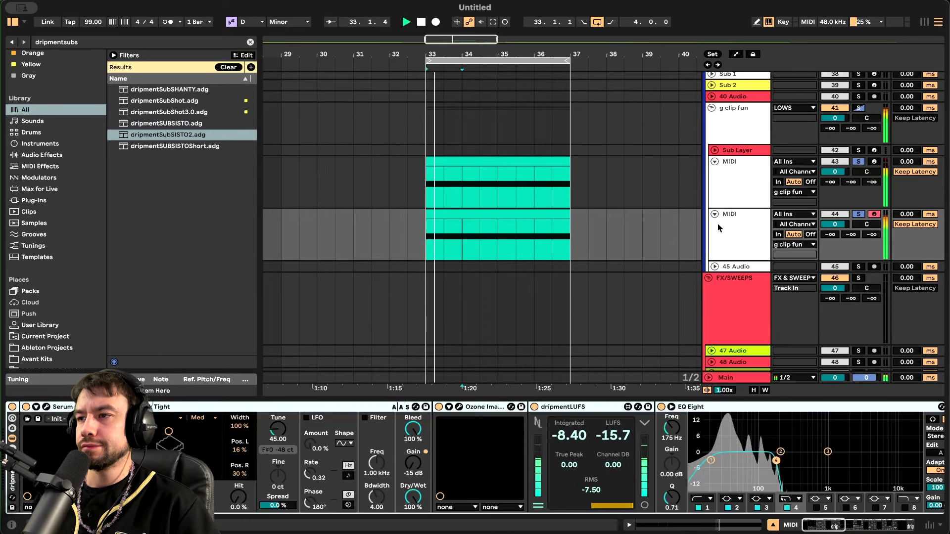
# Rename the duplicated MIDI track as sub and the original MIDI track as bass
pyautogui.click(724, 228)
pyautogui.press('super+r')
pyautogui.write('sub')
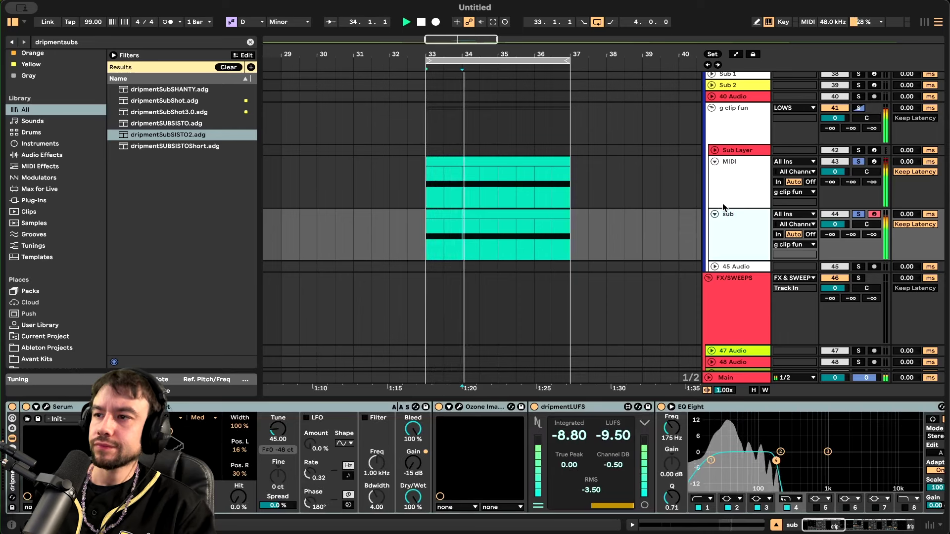
pyautogui.click(721, 194)
pyautogui.press('super+r')
pyautogui.write('bass')
pyautogui.press('Return')
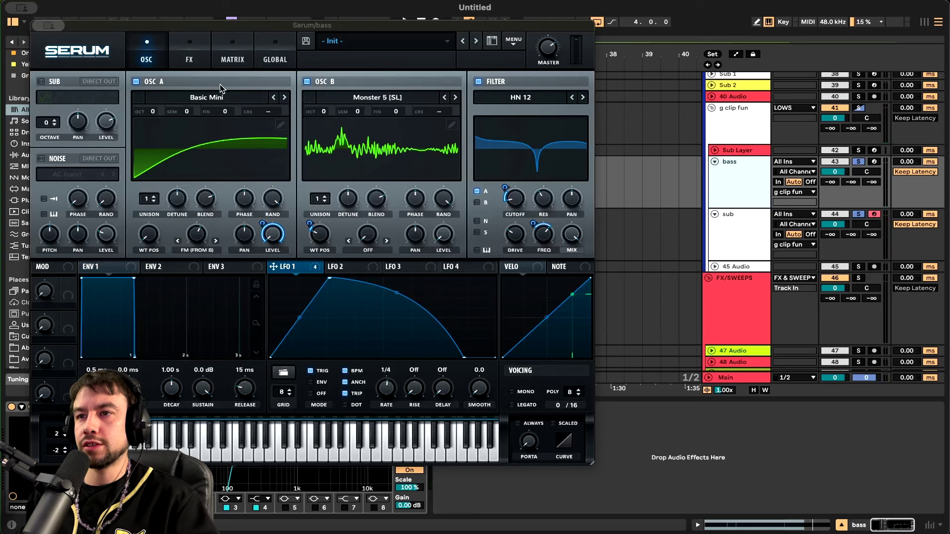
# In the bass track's Serum, raise Oscillator B's wavetable position and move LFO 1's peak slightly earlier during playback
pyautogui.press('space')
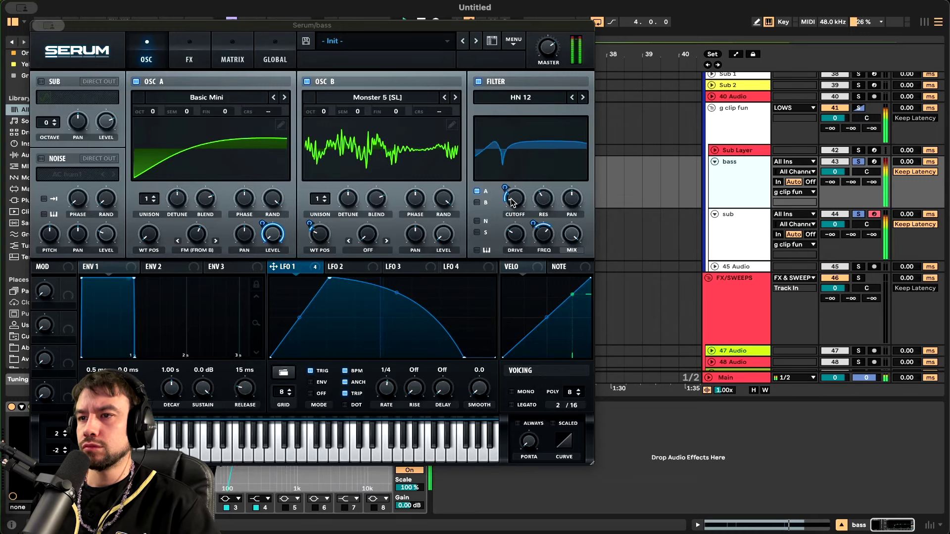
pyautogui.moveTo(319, 224); pyautogui.dragTo(328, 179)
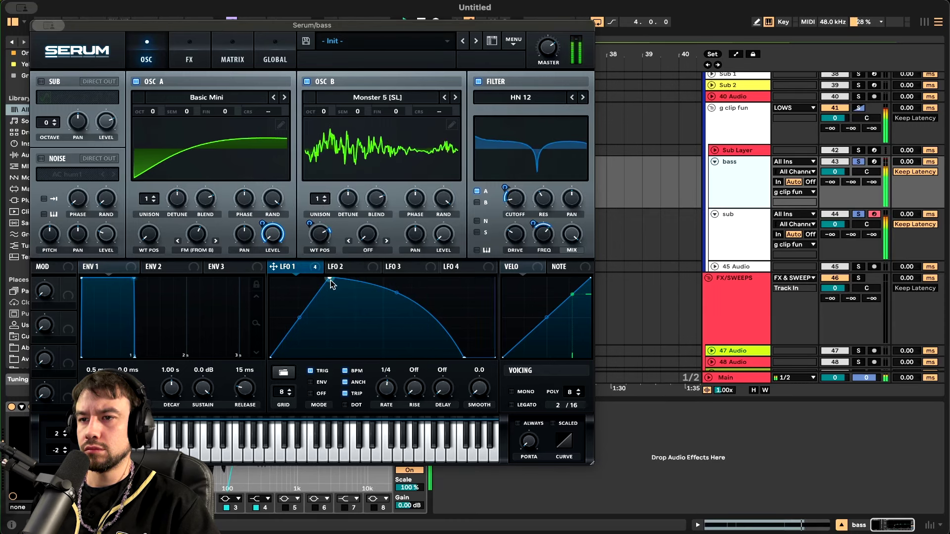
pyautogui.moveTo(329, 278); pyautogui.dragTo(314, 255)
pyautogui.press('space')
# Set LFO 1's rate to 1/2 and reshape it with the first fall ending mid-cycle and a smaller convex second hump
pyautogui.moveTo(385, 388); pyautogui.dragTo(386, 393)
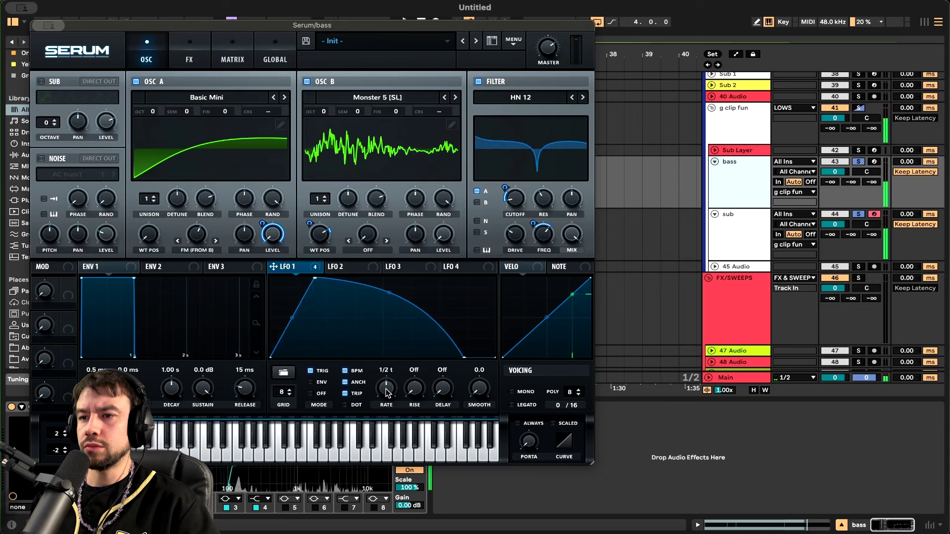
pyautogui.doubleClick(387, 336)
pyautogui.moveTo(386, 336); pyautogui.dragTo(385, 369)
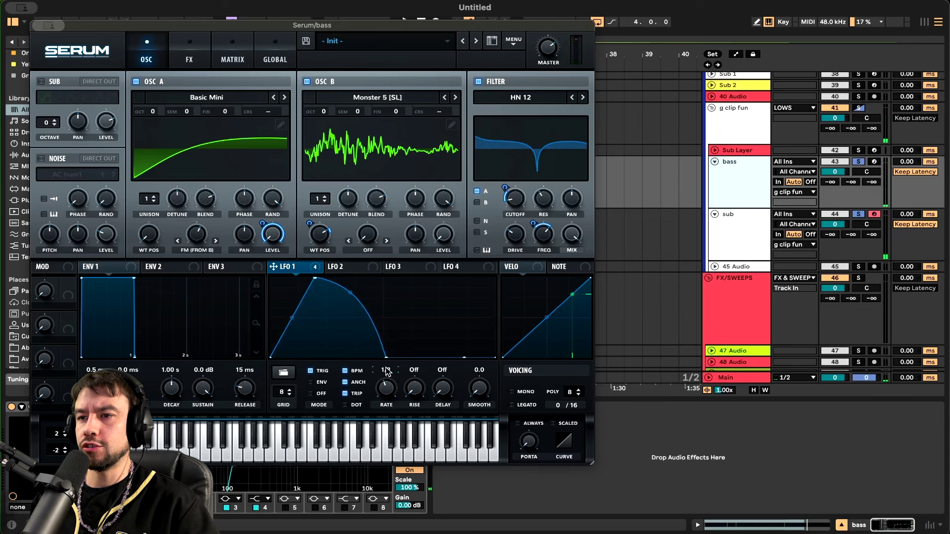
pyautogui.doubleClick(433, 326)
pyautogui.moveTo(432, 327); pyautogui.dragTo(406, 299)
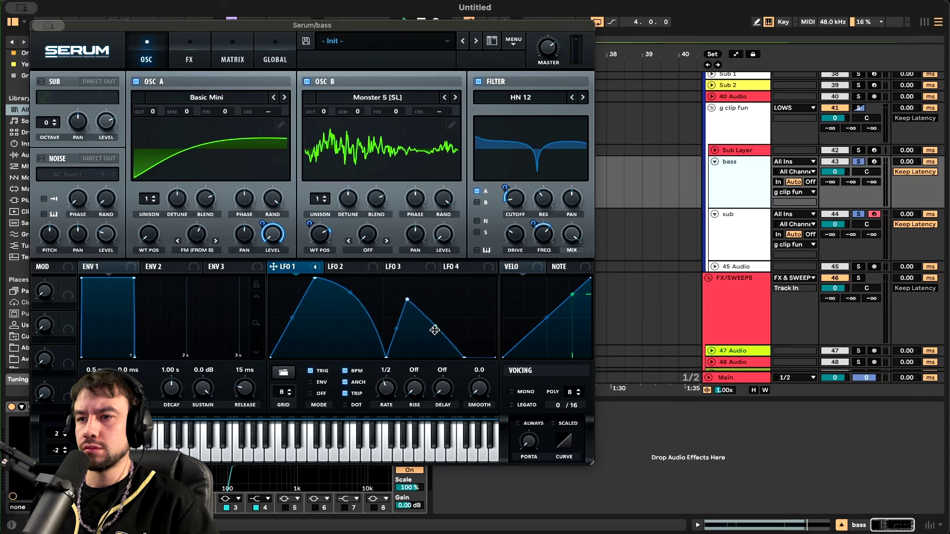
pyautogui.press('space')
pyautogui.moveTo(434, 329); pyautogui.dragTo(404, 315)
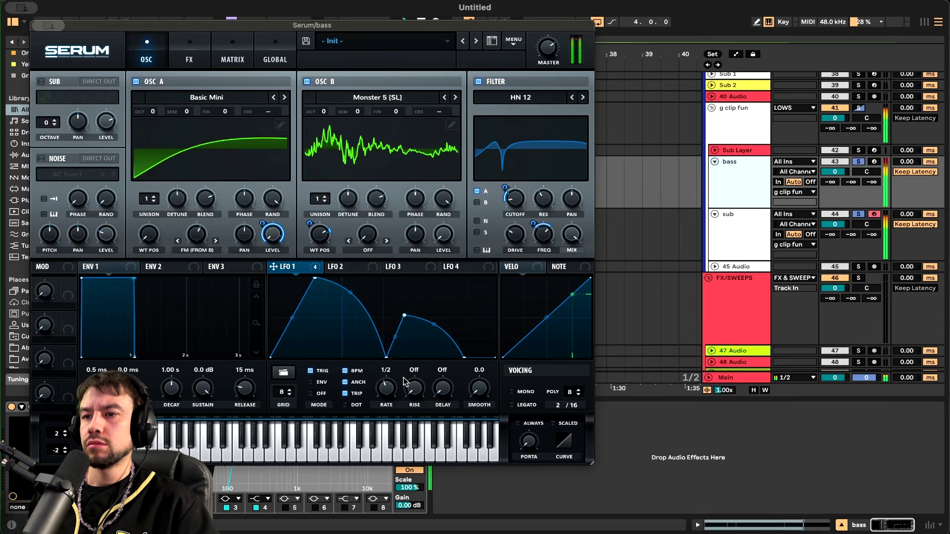
# Lower Oscillator B's wavetable position in Serum while the loop plays
pyautogui.moveTo(176, 25); pyautogui.dragTo(188, 85)
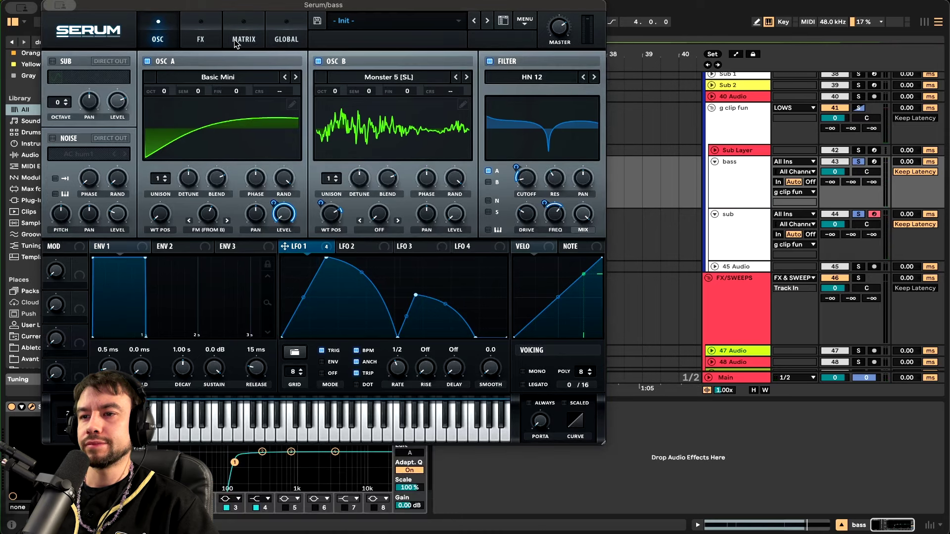
pyautogui.press('space')
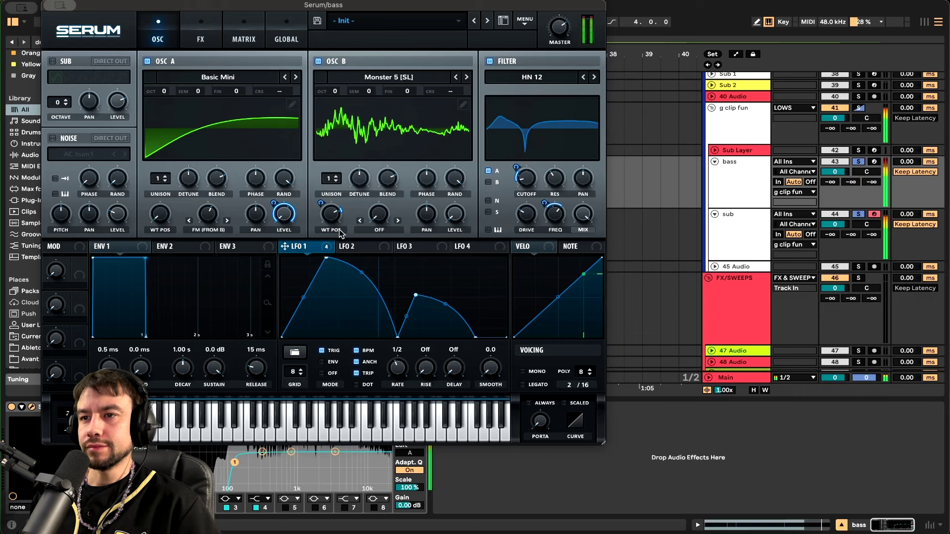
pyautogui.moveTo(340, 233); pyautogui.dragTo(329, 254)
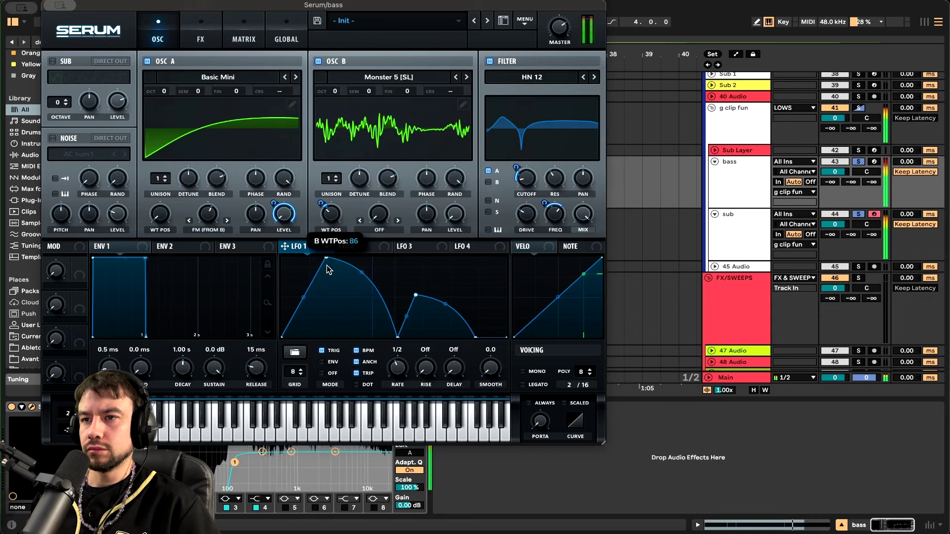
# Reshape LFO 1 with an earlier first peak, a higher second peak and a small third peak near the cycle's end
pyautogui.moveTo(327, 270); pyautogui.dragTo(314, 239)
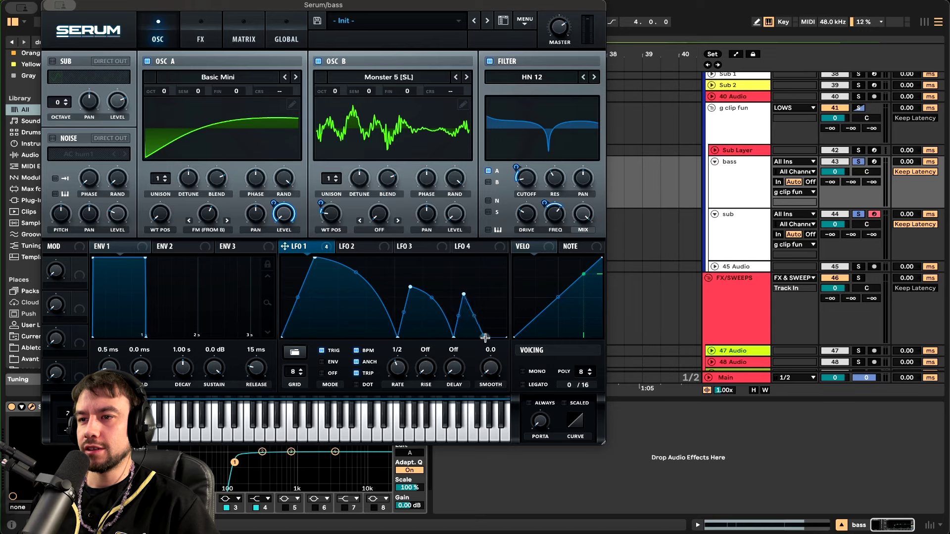
pyautogui.moveTo(485, 338); pyautogui.dragTo(502, 348)
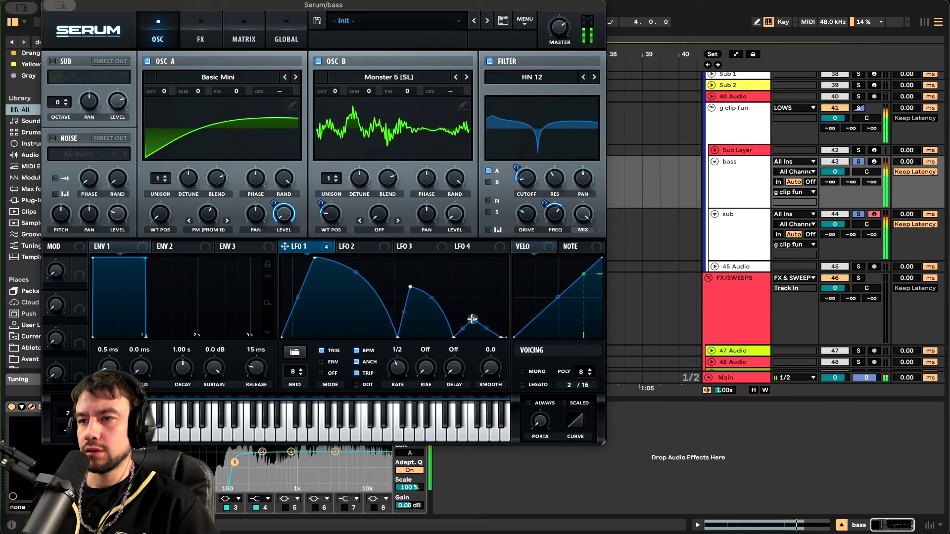
pyautogui.moveTo(476, 313); pyautogui.dragTo(462, 313)
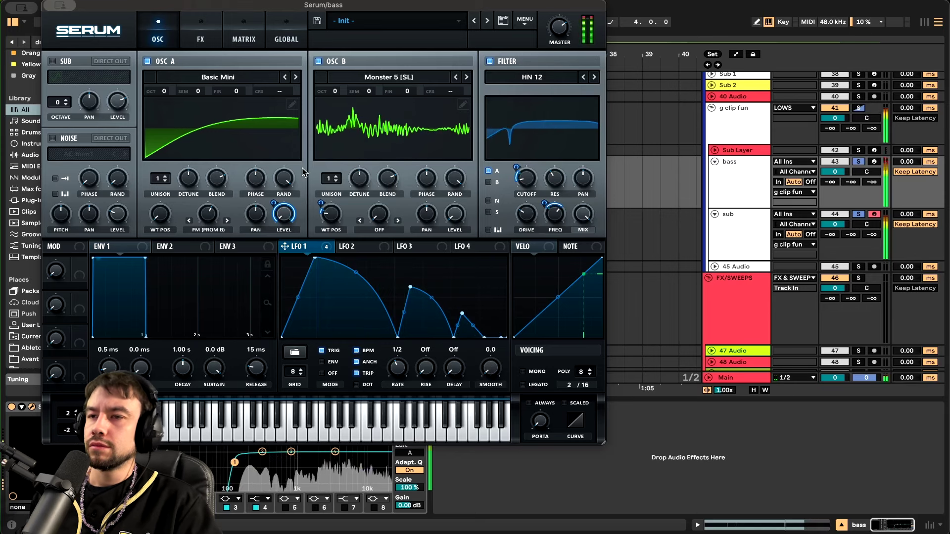
# Close the synth window, duplicate the bass track and rename the copy 1/4
pyautogui.click(59, 6)
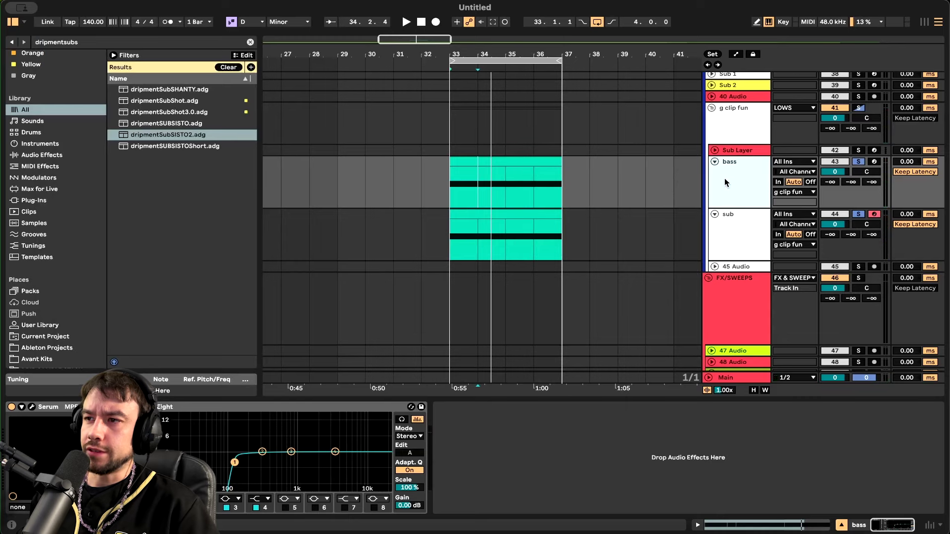
pyautogui.press('super+d')
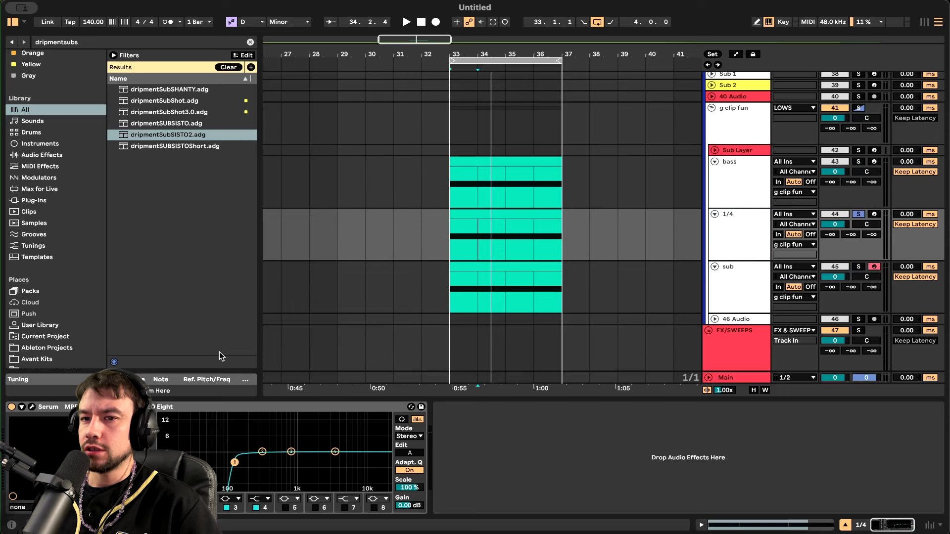
# In the 1/4 track's Serum, set LFO 1's rate to 1/4, remove its smaller peaks and stretch the main peak's decay across most of the cycle
pyautogui.click(31, 407)
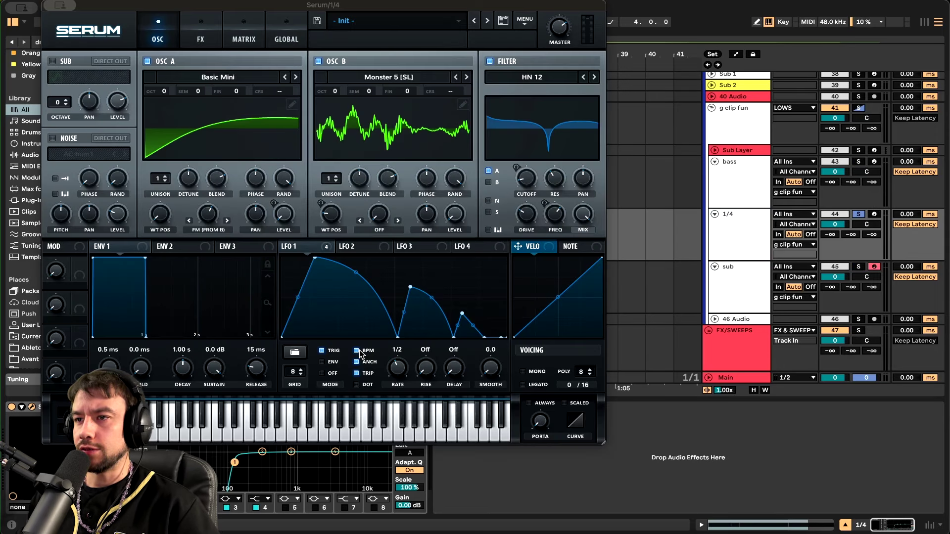
pyautogui.moveTo(401, 371); pyautogui.dragTo(398, 360)
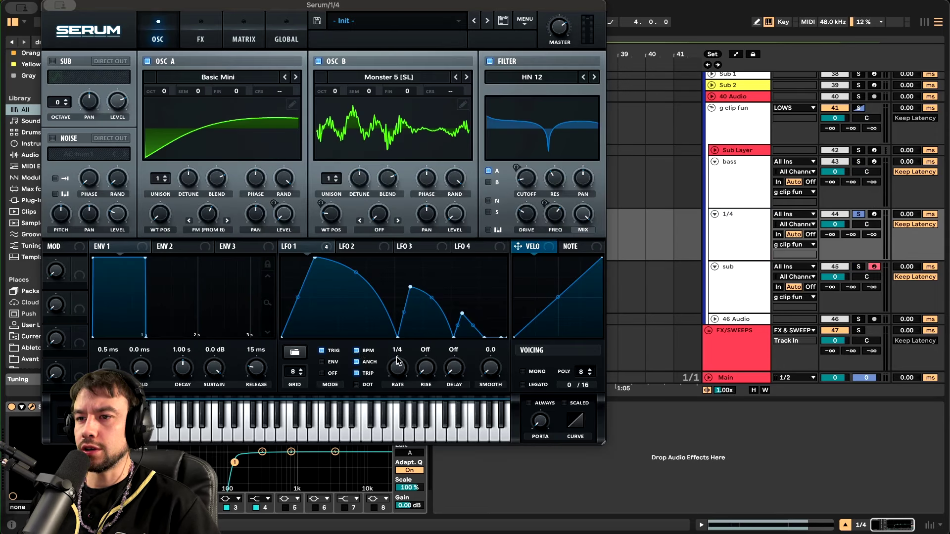
pyautogui.doubleClick(411, 288)
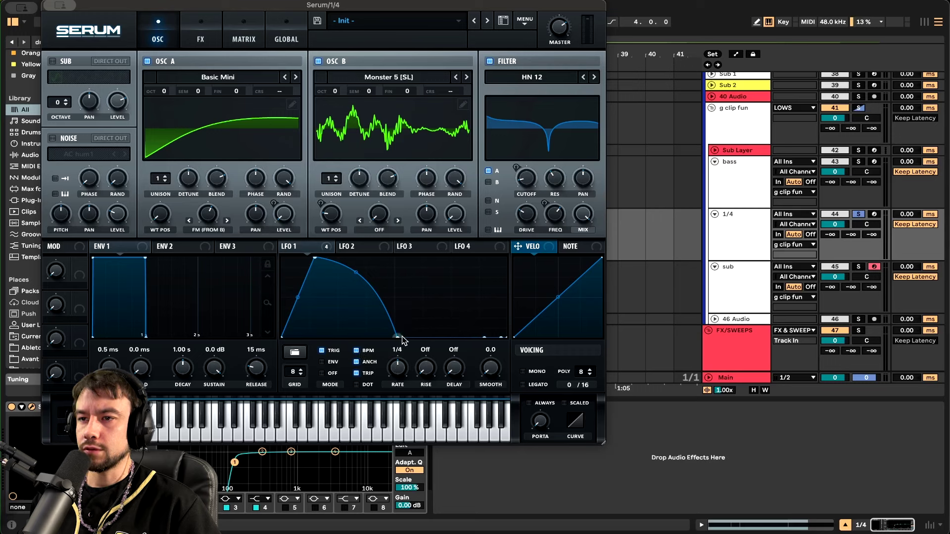
pyautogui.moveTo(398, 337); pyautogui.dragTo(485, 336)
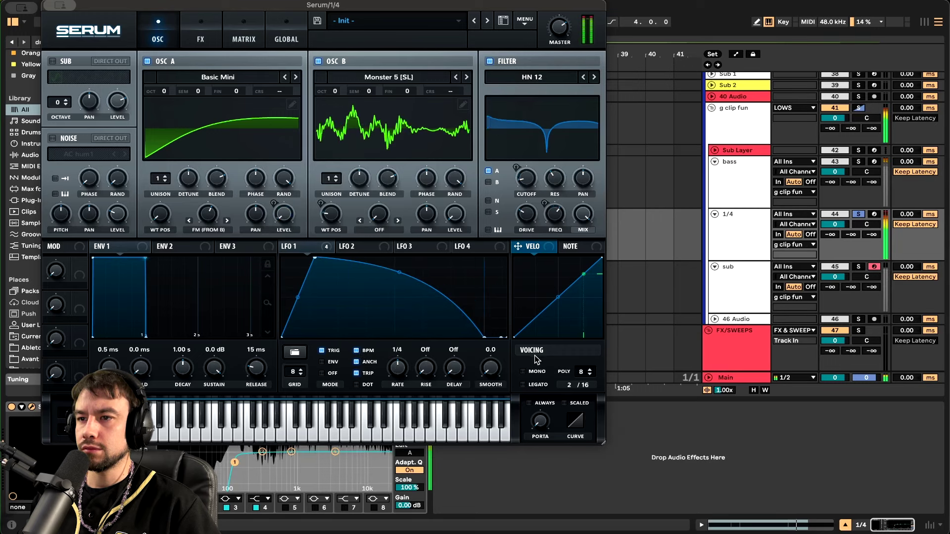
pyautogui.click(69, 8)
pyautogui.click(84, 27)
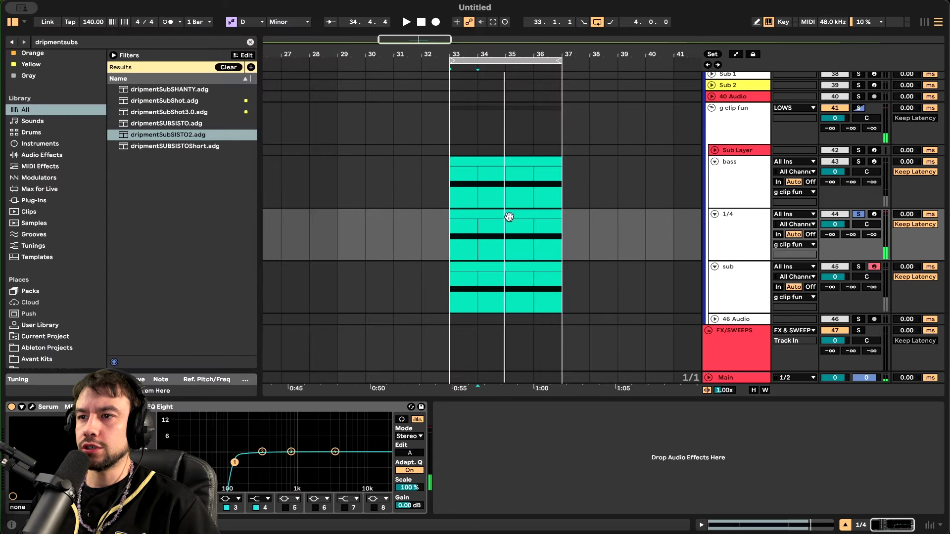
# Solo the sub track alongside the 1/4 track and play back the loop to hear both together
pyautogui.click(855, 267)
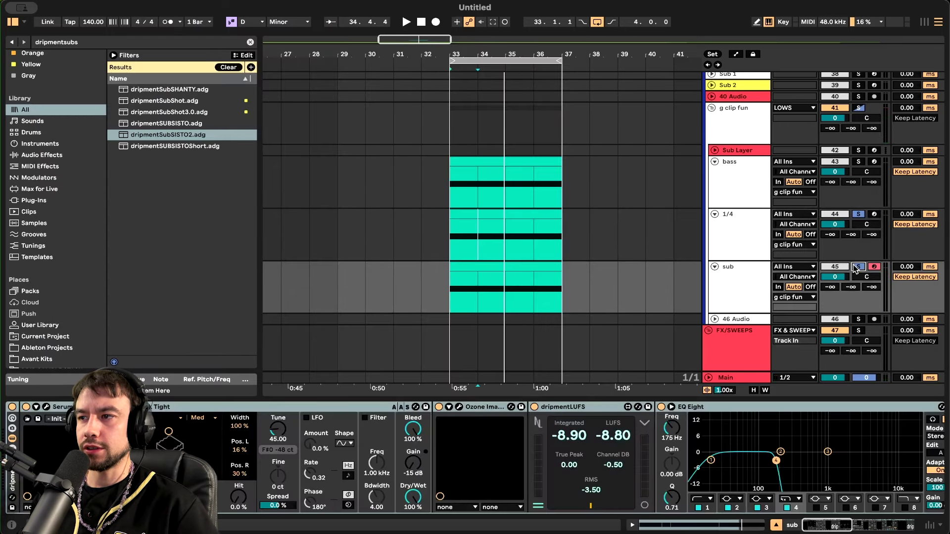
pyautogui.click(517, 218)
pyautogui.press('space')
pyautogui.scroll(2, 512, 238)
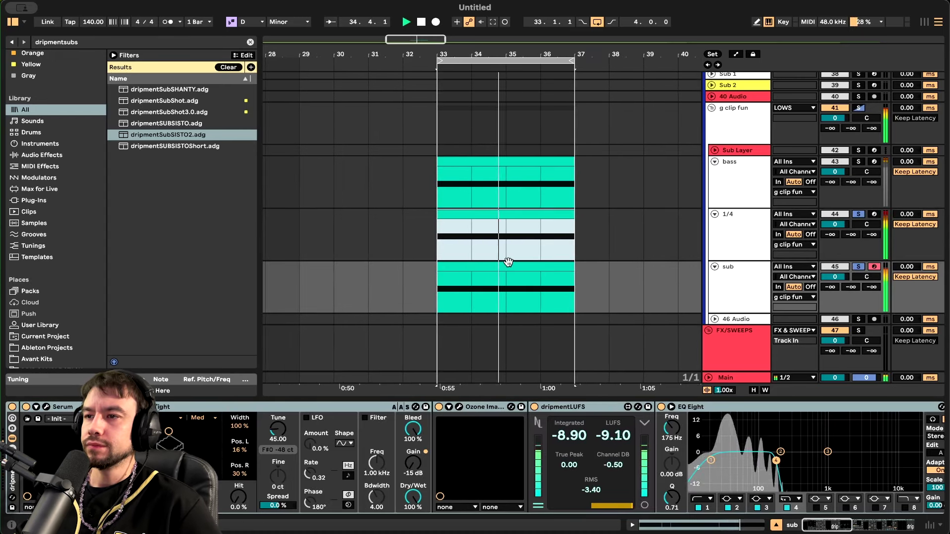
pyautogui.scroll(-2, 509, 262)
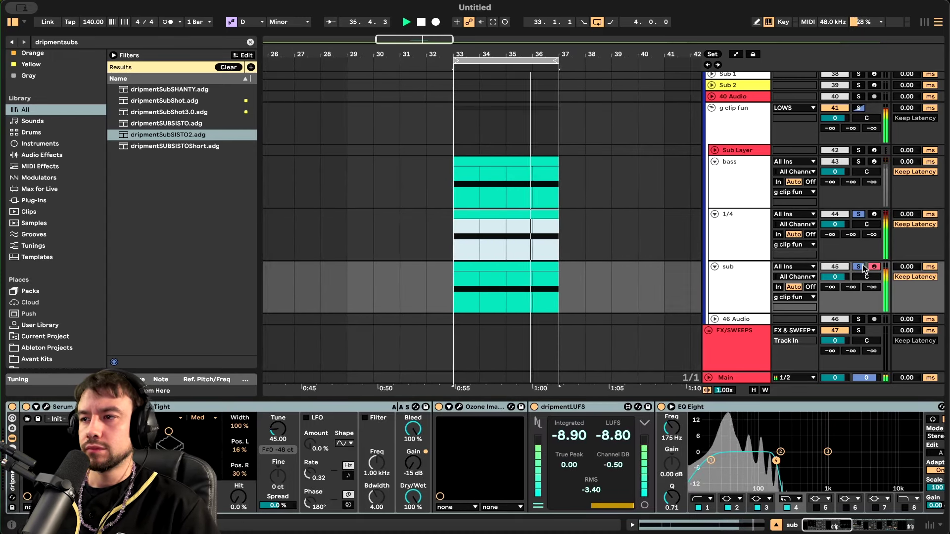
pyautogui.press('space')
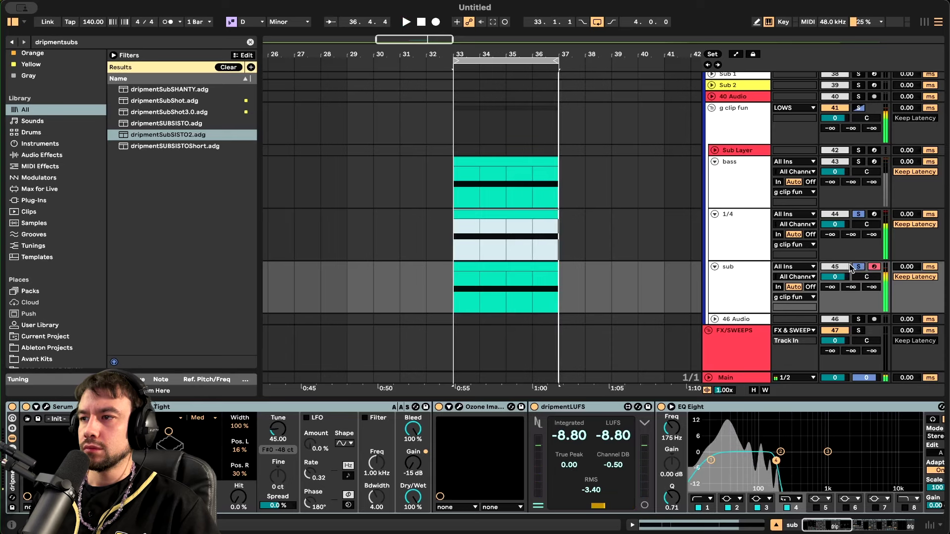
# Clear the solos, duplicate the 1/4 track, then solo the copy and rename it 1/4 wide
pyautogui.click(860, 219)
pyautogui.click(749, 229)
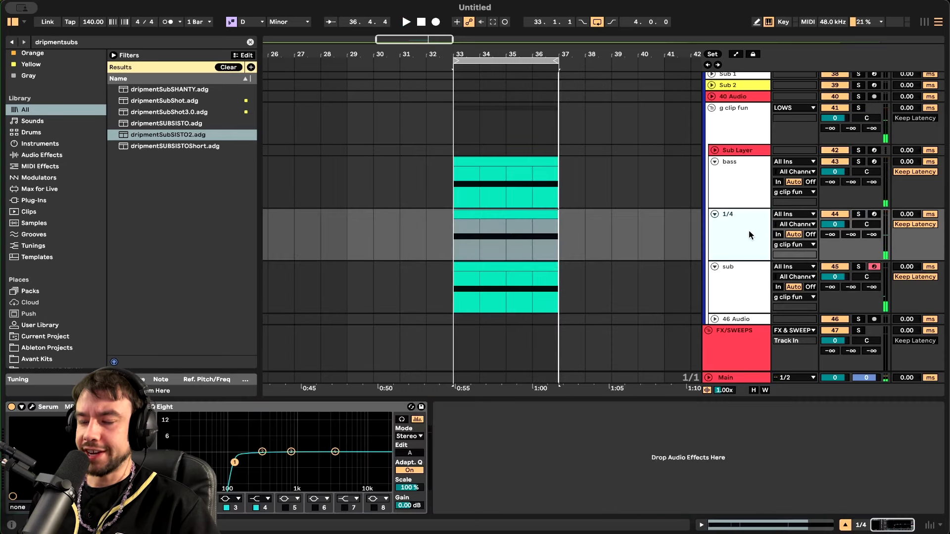
pyautogui.hotkey('ctrl', 'd')
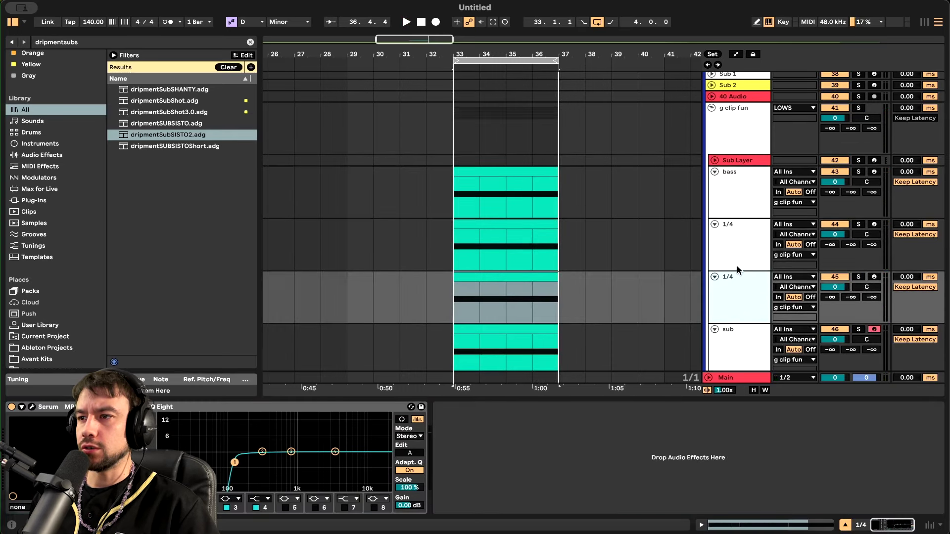
pyautogui.click(858, 277)
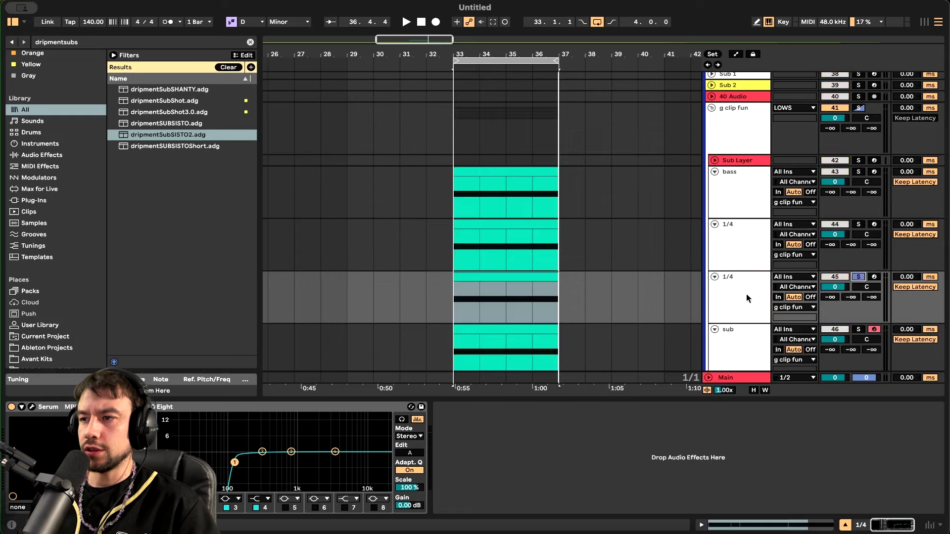
pyautogui.hotkey('ctrl', 'r')
pyautogui.write('1/4 wide')
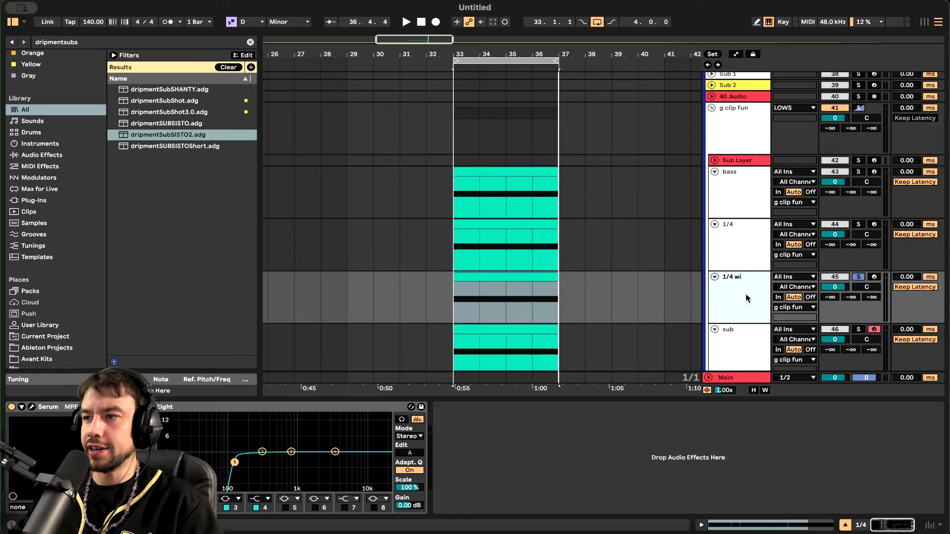
pyautogui.press('Return')
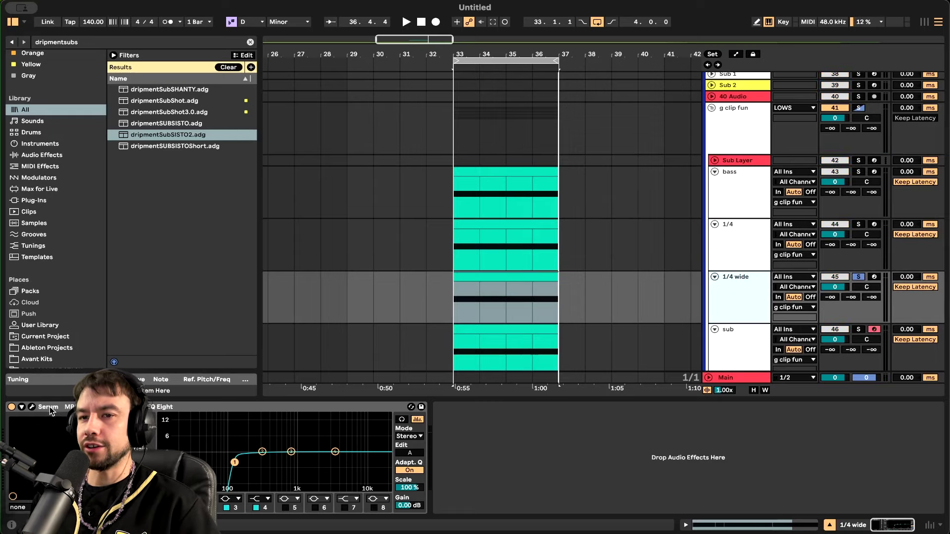
# In the 1/4 wide track's Serum, set unison to 3 voices on oscillator A and 4 on oscillator B, and adjust oscillator B's detune
pyautogui.click(32, 407)
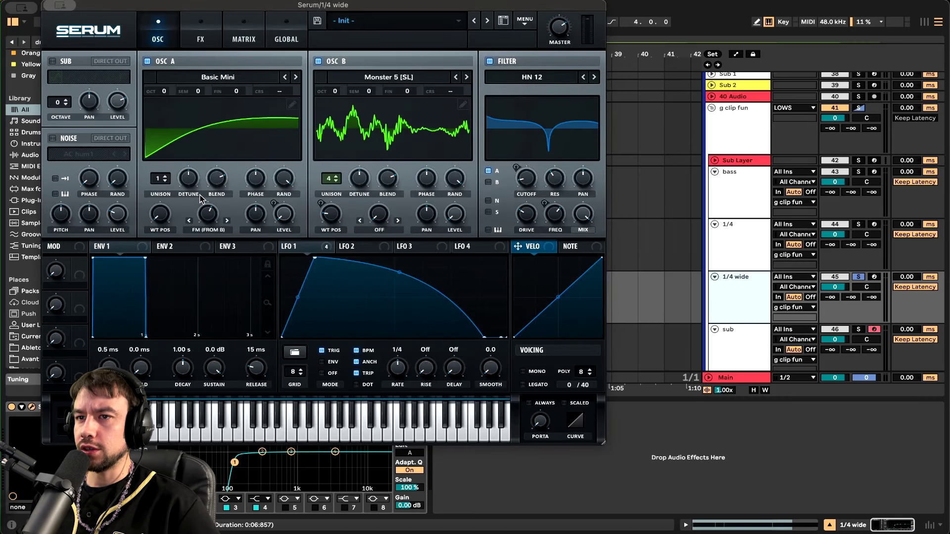
pyautogui.moveTo(159, 183); pyautogui.dragTo(160, 174)
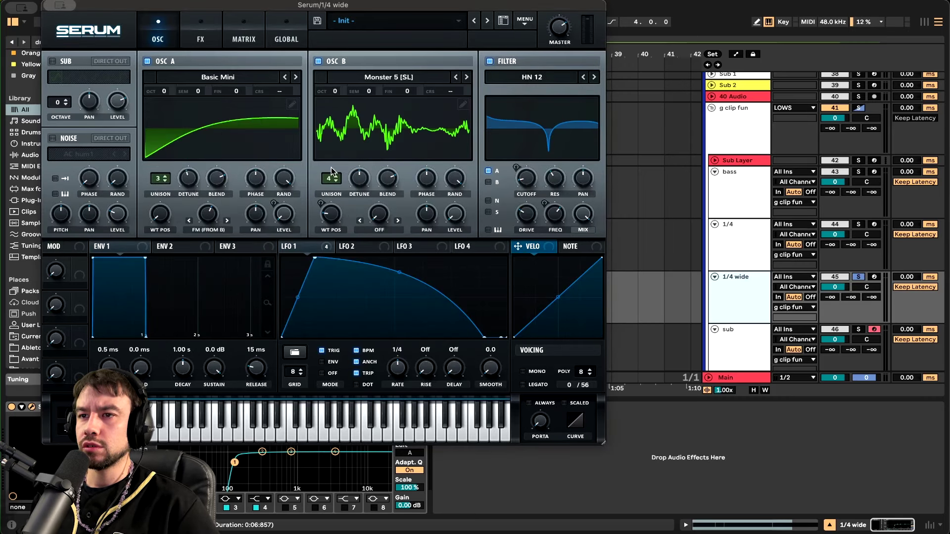
pyautogui.moveTo(356, 178); pyautogui.dragTo(357, 167)
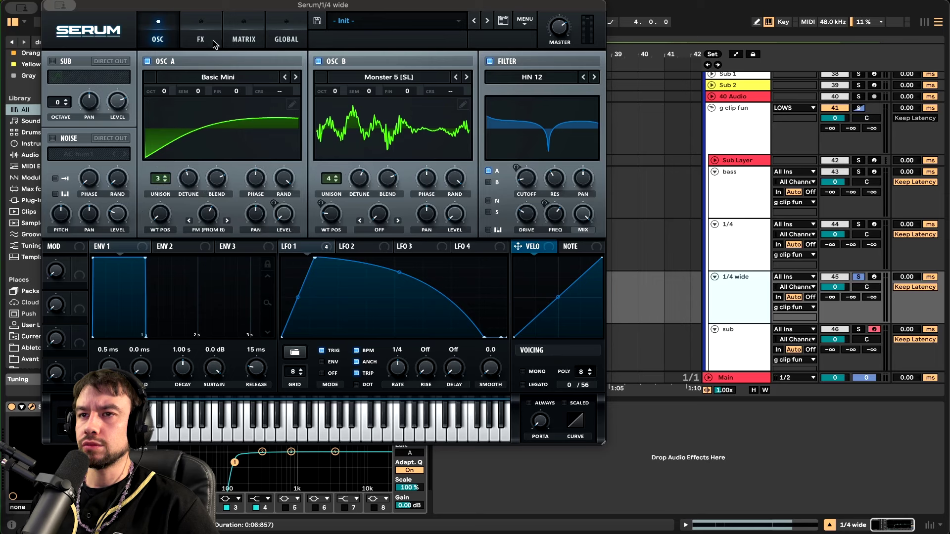
# Show Serum's effects and play back the soloed 1/4 wide track with the EQ spectrum uncovered
pyautogui.click(210, 40)
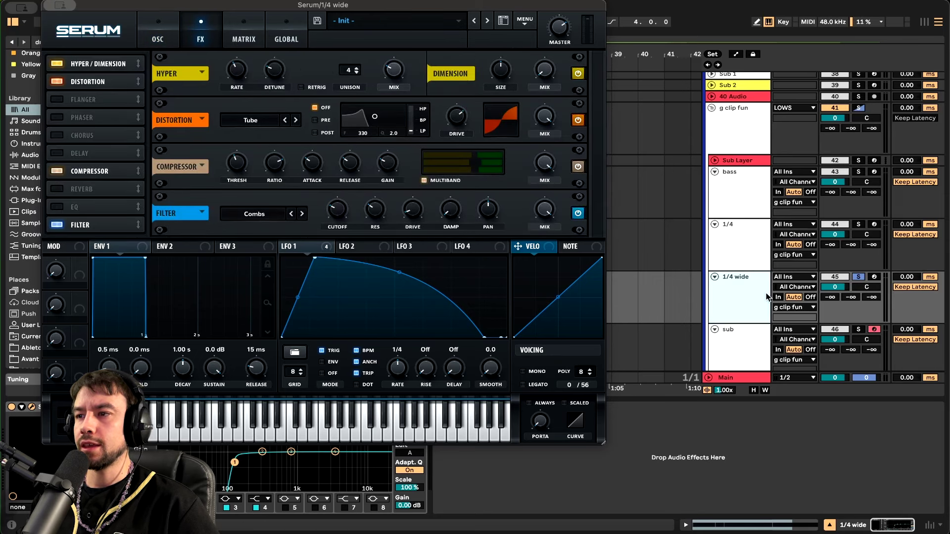
pyautogui.press('space')
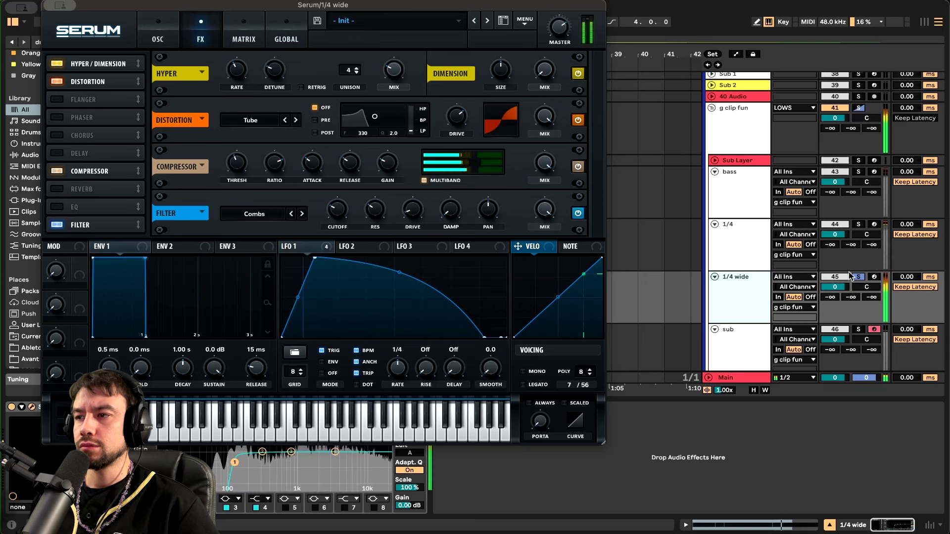
pyautogui.moveTo(98, 11); pyautogui.dragTo(491, 87)
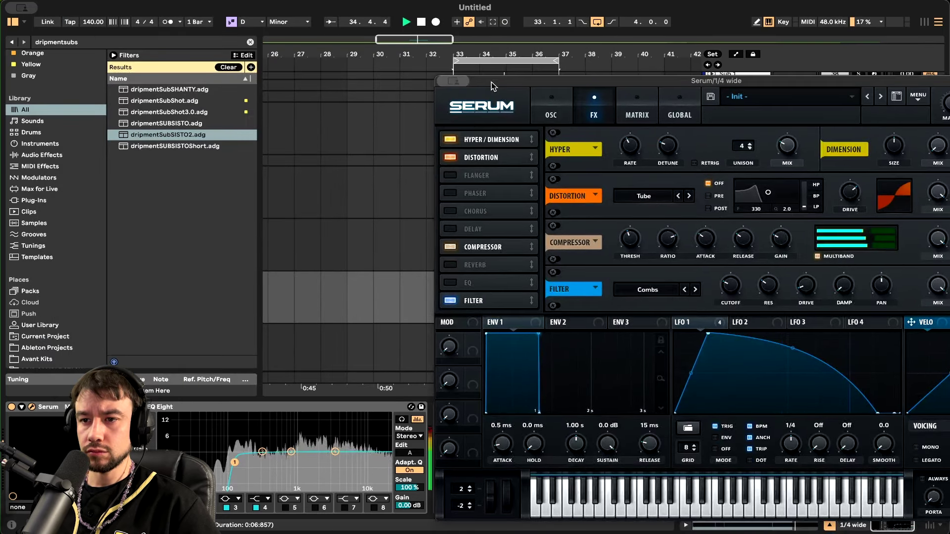
pyautogui.press('space')
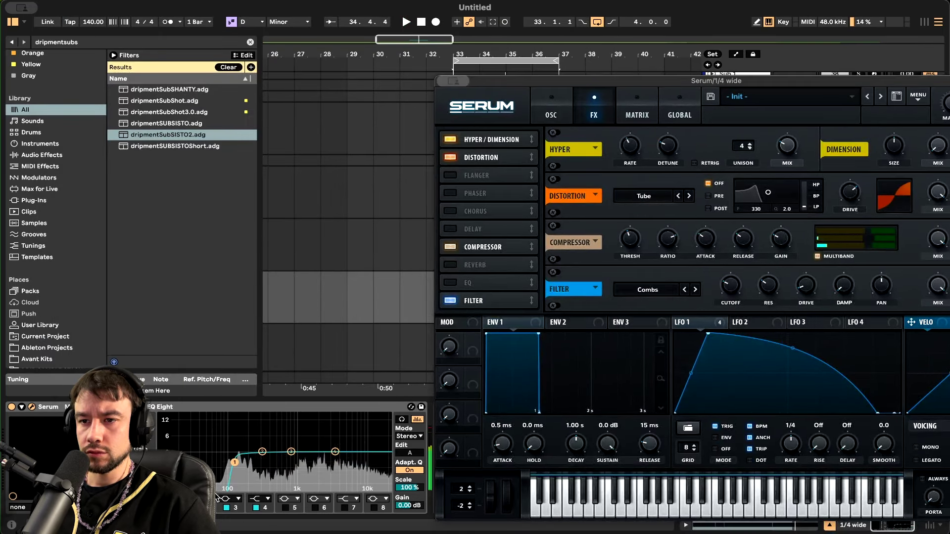
# Shape the first EQ Eight on the 1/4 wide track with a mild dip near 1 kHz while the loop plays
pyautogui.click(189, 402)
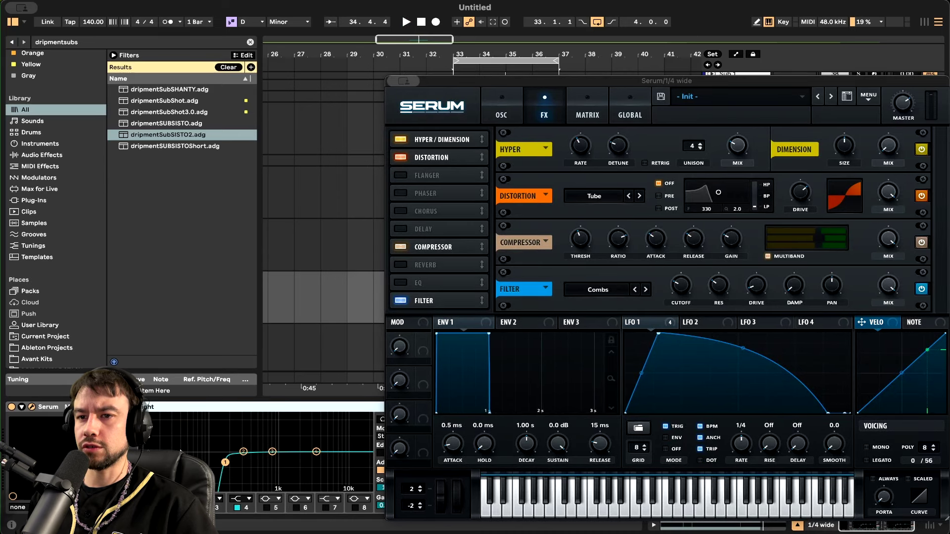
pyautogui.moveTo(225, 462); pyautogui.dragTo(236, 463)
pyautogui.press('space')
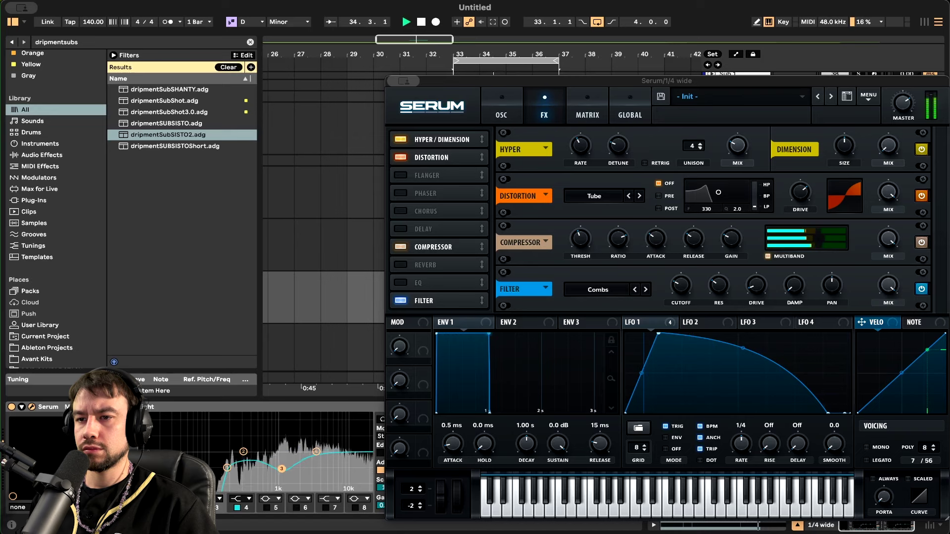
pyautogui.moveTo(282, 469); pyautogui.dragTo(283, 467)
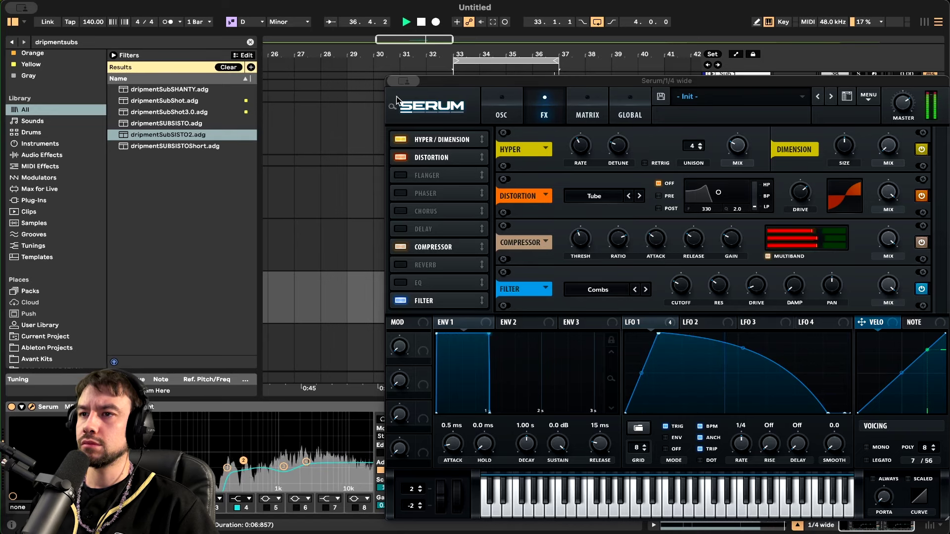
# Close Serum and, in the second EQ Eight, set band 2 to -5.83 dB at 310 Hz and band 4 to -1.86 dB at 1.07 kHz
pyautogui.moveTo(448, 82); pyautogui.dragTo(227, 5)
pyautogui.click(183, 7)
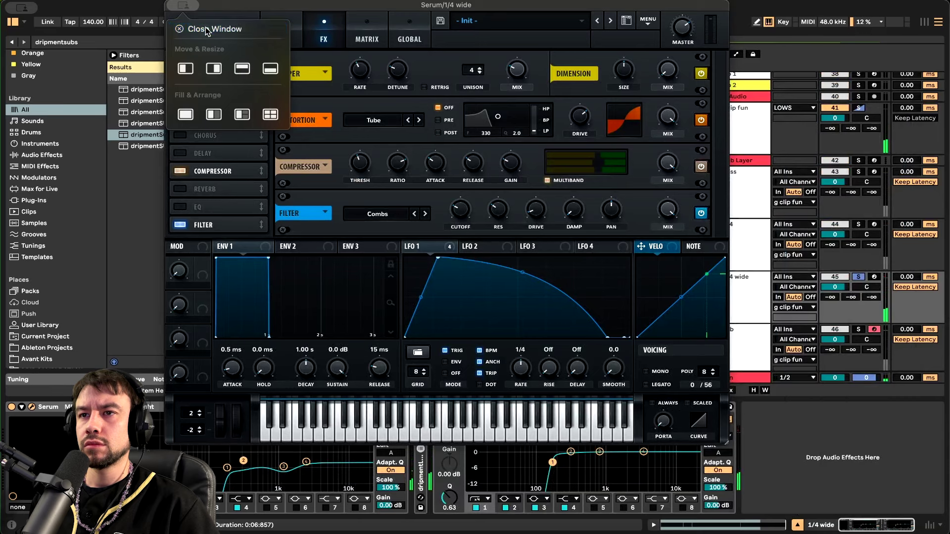
pyautogui.click(205, 28)
pyautogui.moveTo(571, 451); pyautogui.dragTo(570, 461)
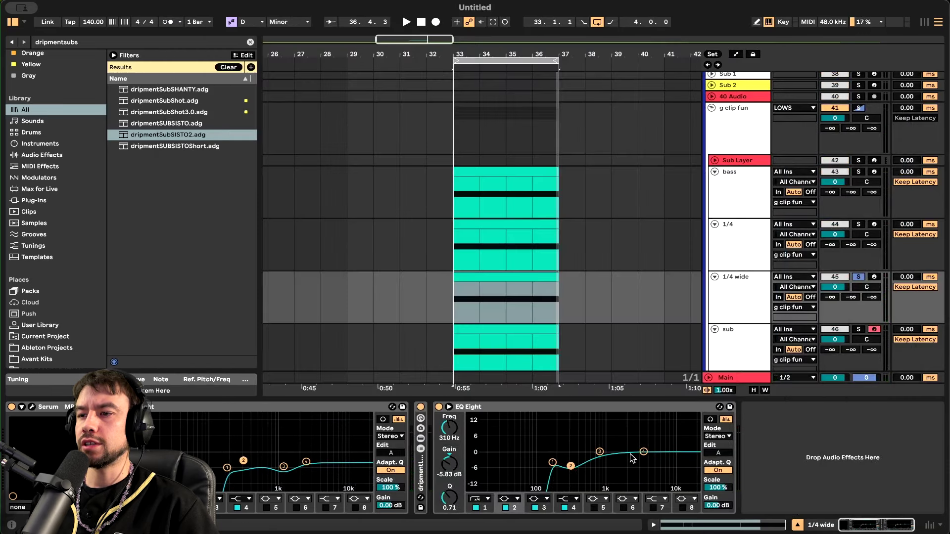
pyautogui.moveTo(643, 452); pyautogui.dragTo(606, 455)
# Play the loop with the 1/4 track soloed as well, and set the 1/4 wide track's volume to -3.9 dB
pyautogui.press('space')
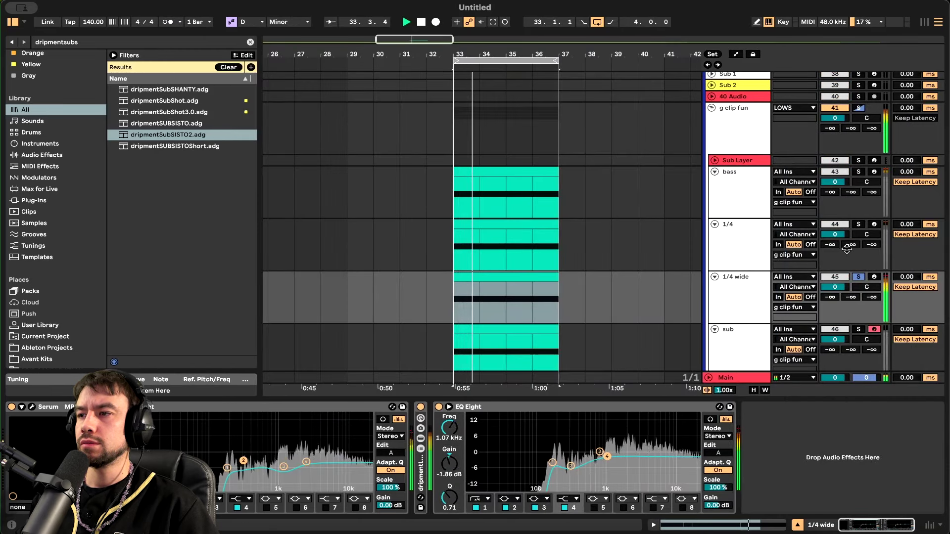
pyautogui.click(858, 226)
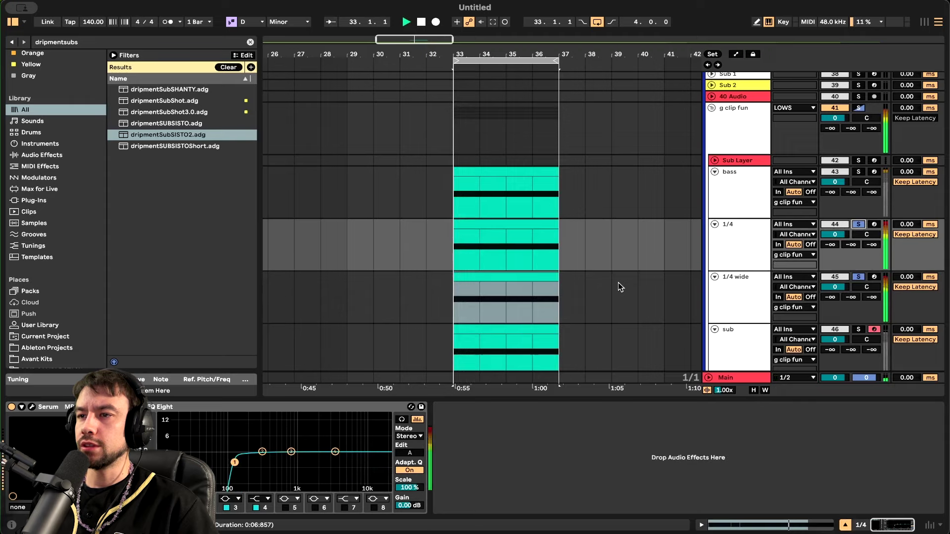
pyautogui.moveTo(833, 287); pyautogui.dragTo(834, 289)
pyautogui.scroll(-2, 791, 277)
pyautogui.press('space')
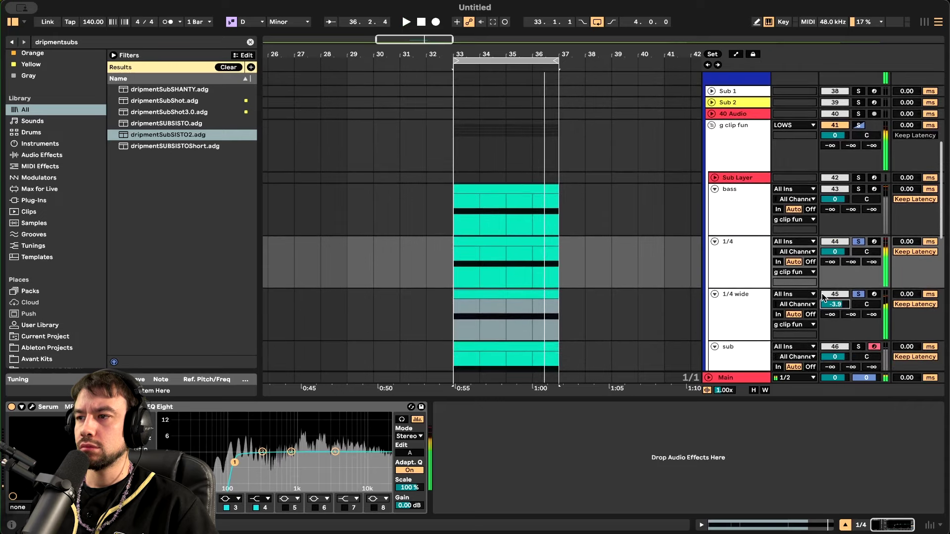
# Add the sub track to the solos and play back the layered bass loop
pyautogui.click(858, 274)
pyautogui.press('space')
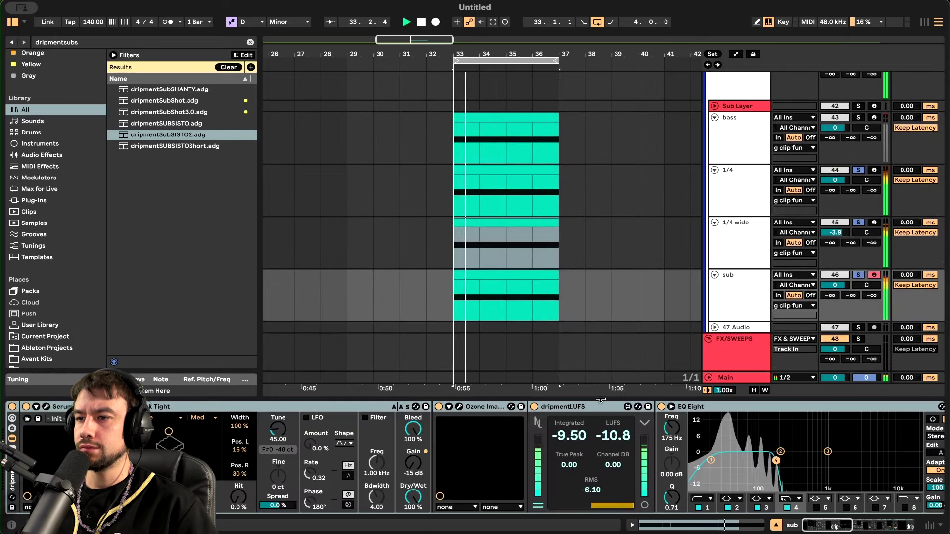
# Hide the device view and unfold the DRUMS group to show its Kick and snare tracks
pyautogui.press('super+alt+l')
pyautogui.scroll(10, 602, 399)
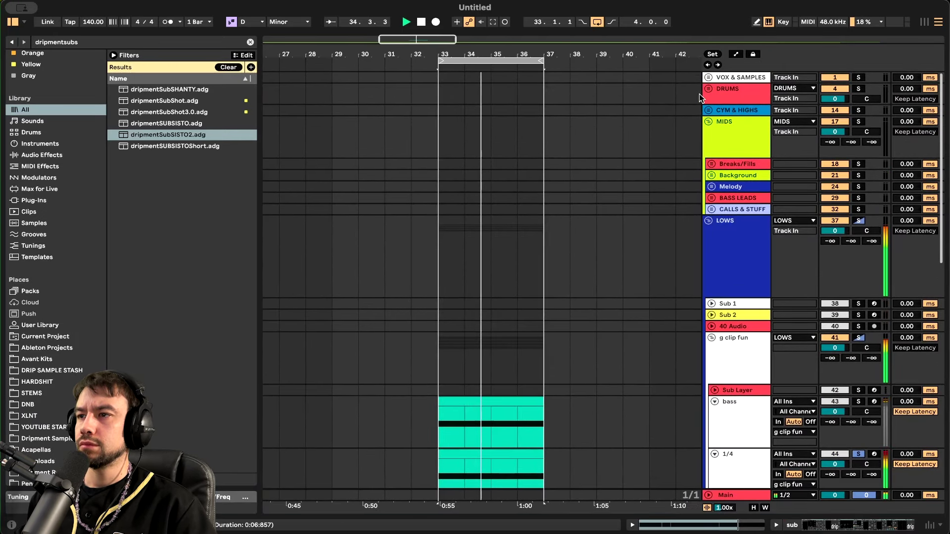
pyautogui.click(708, 88)
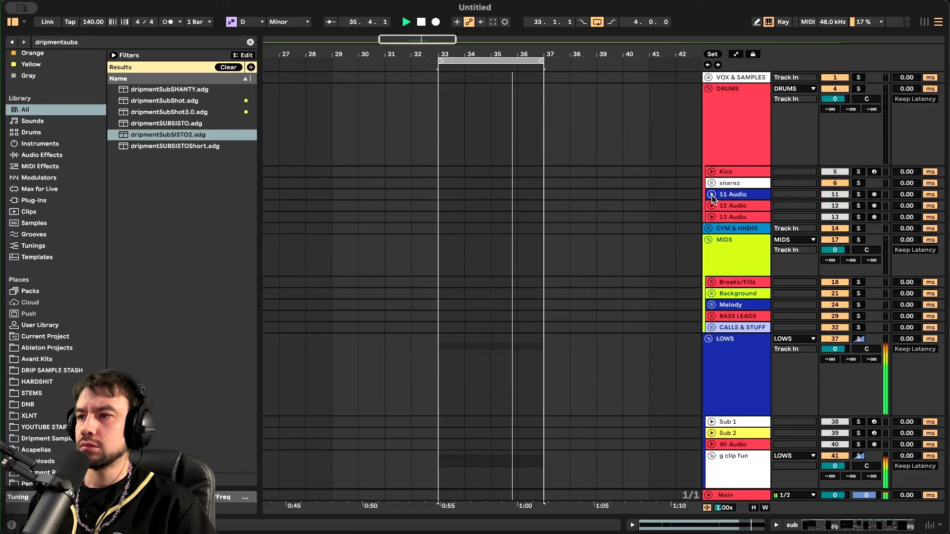
# Stop playback, search the browser for "dripment kick" and audition dripment_kick_eradicate.wav
pyautogui.press('space')
pyautogui.press('super+f')
pyautogui.write('dripmentki')
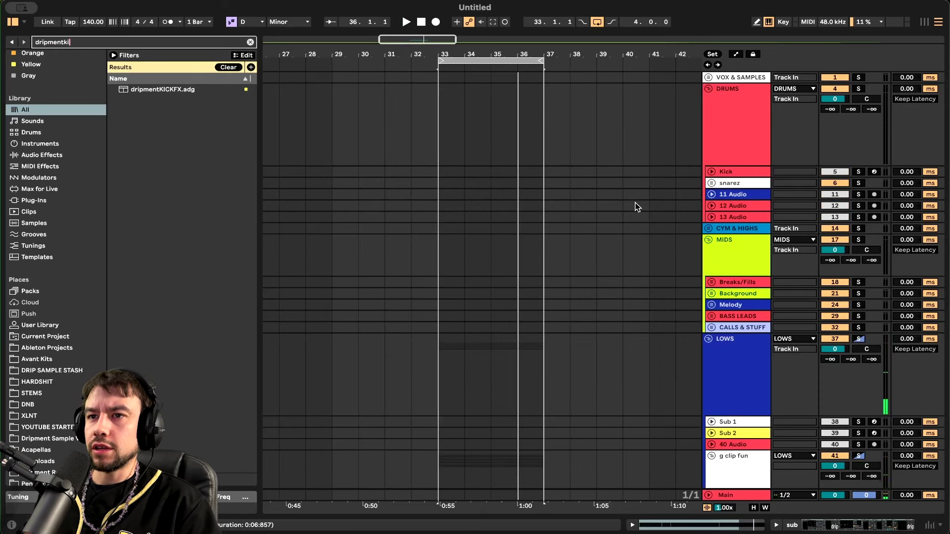
pyautogui.press('BackSpace')
pyautogui.press('BackSpace')
pyautogui.write('kick')
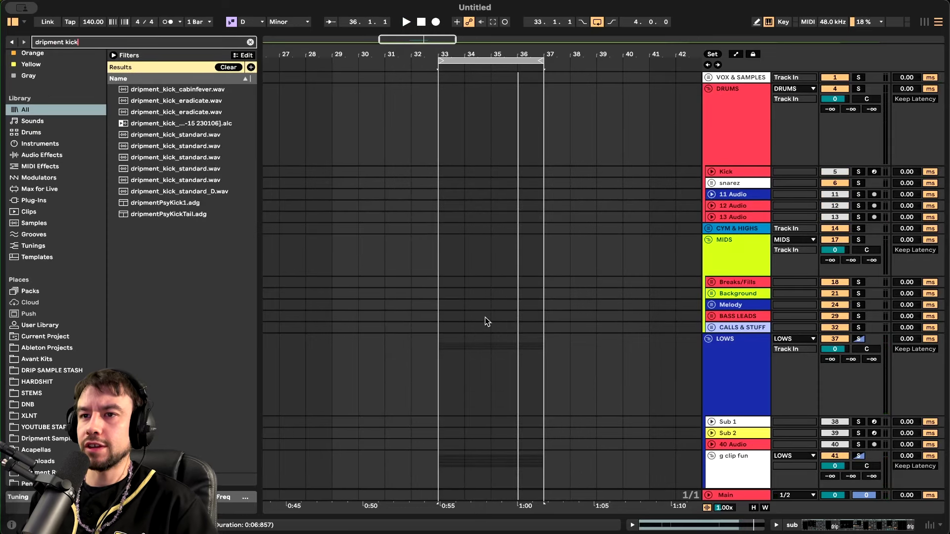
pyautogui.click(166, 102)
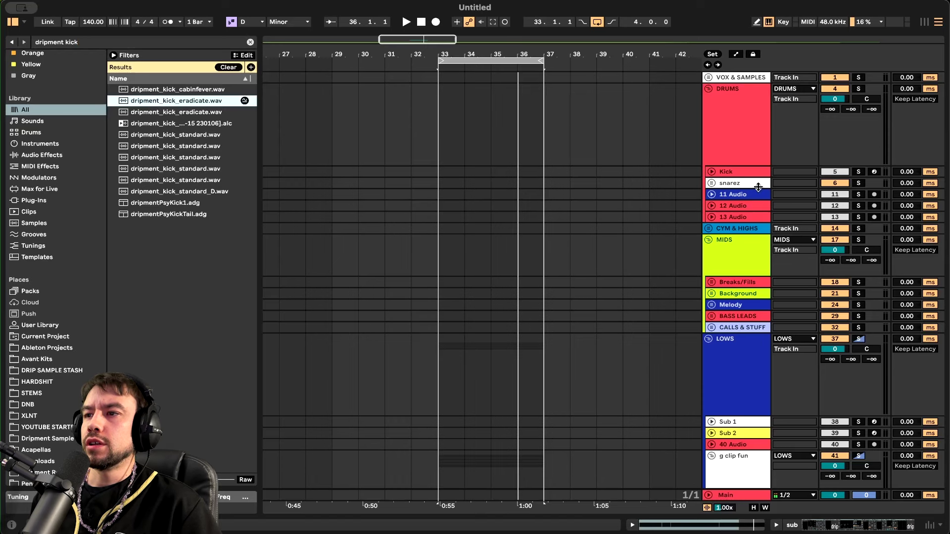
# Unfold the Kick track, place a one-bar kick clip with a hit on the first beat at bar 33, and play it soloed
pyautogui.click(711, 172)
pyautogui.doubleClick(721, 187)
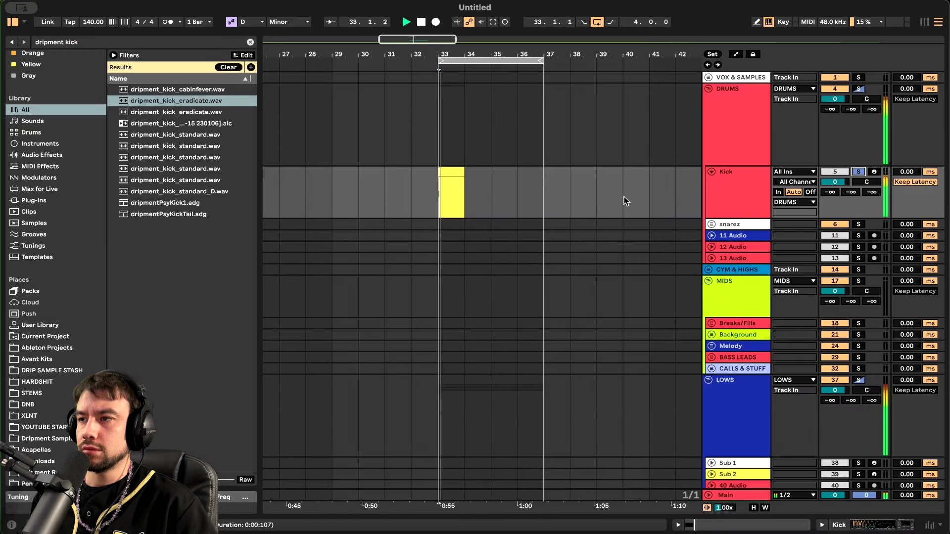
pyautogui.scroll(2, 426, 209)
pyautogui.scroll(3, 426, 209)
pyautogui.press('space')
pyautogui.hscroll(1, 519, 207)
pyautogui.scroll(-1, 520, 207)
# Unfold the snarez group and its snare2 track, and search the browser for "clap"
pyautogui.click(710, 211)
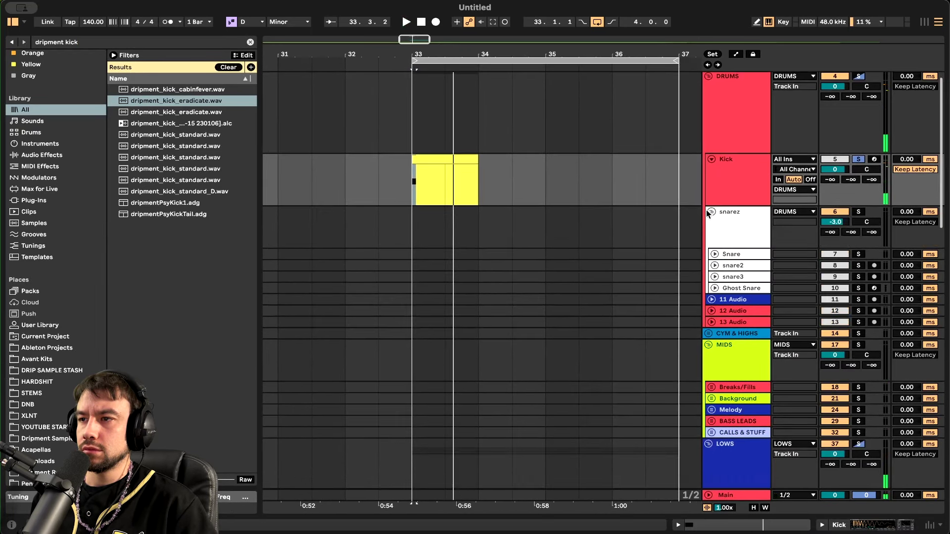
pyautogui.click(716, 265)
pyautogui.press('super+f')
pyautogui.write('clap')
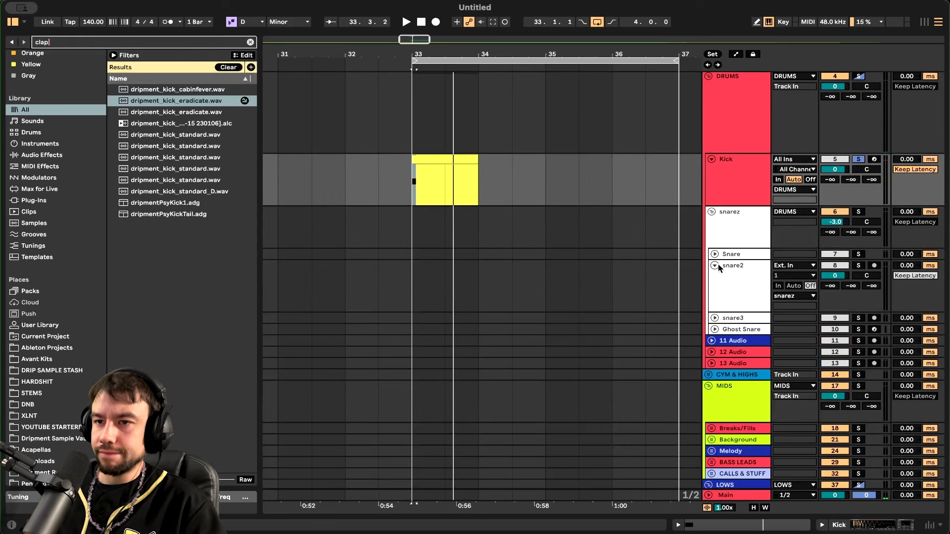
# Audition the Freaky and NEONIX claps and place [NEONIX] - Avant - Clap 10.wav on the snare2 track at 33.3
pyautogui.scroll(-10, 147, 313)
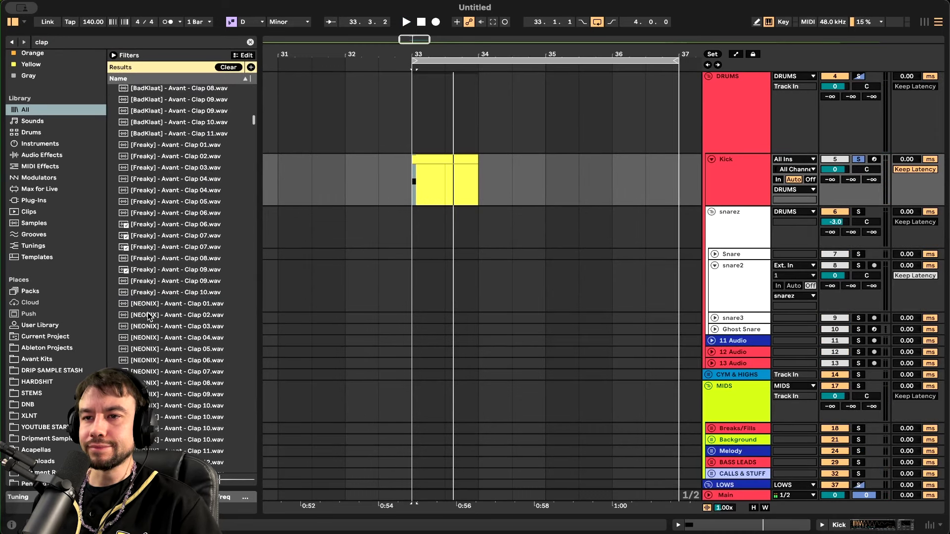
pyautogui.click(144, 156)
pyautogui.click(165, 258)
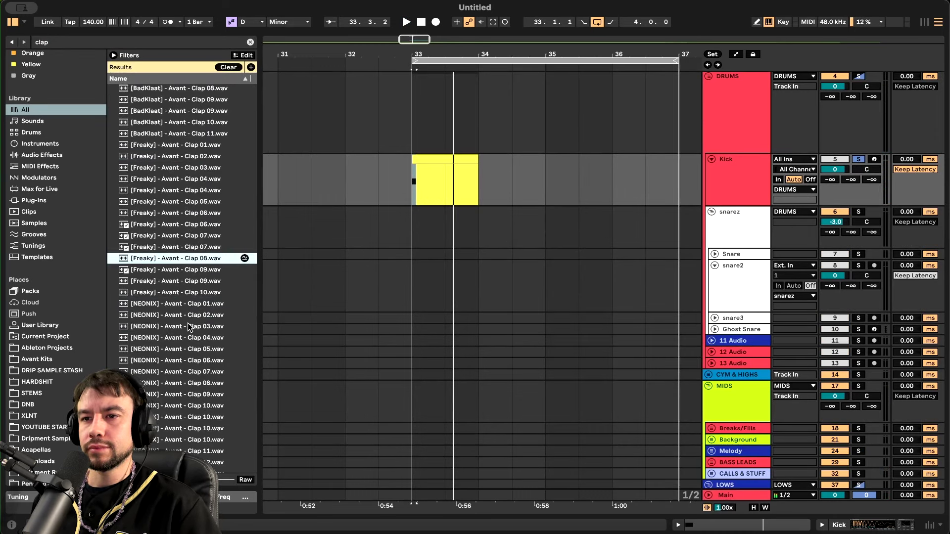
pyautogui.click(188, 326)
pyautogui.scroll(-4, 188, 324)
pyautogui.click(174, 284)
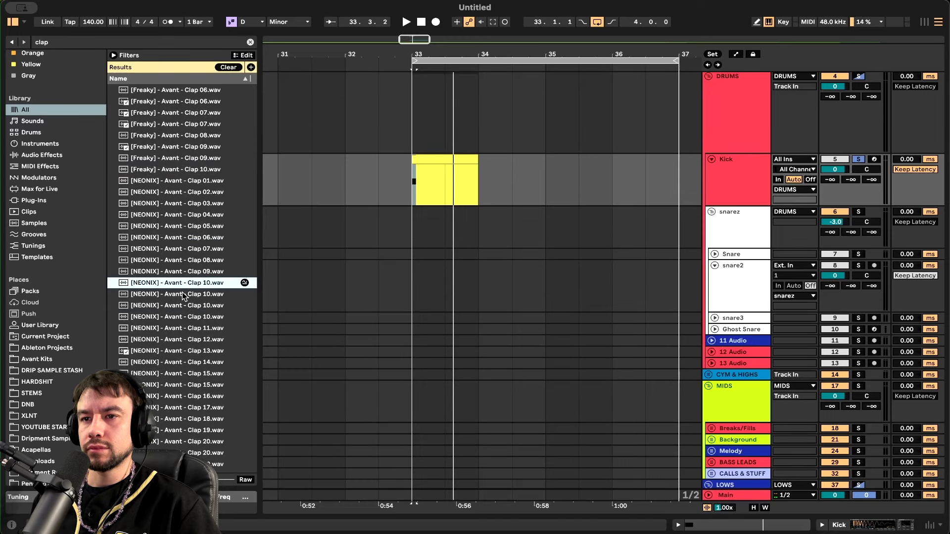
pyautogui.moveTo(174, 283); pyautogui.dragTo(443, 283)
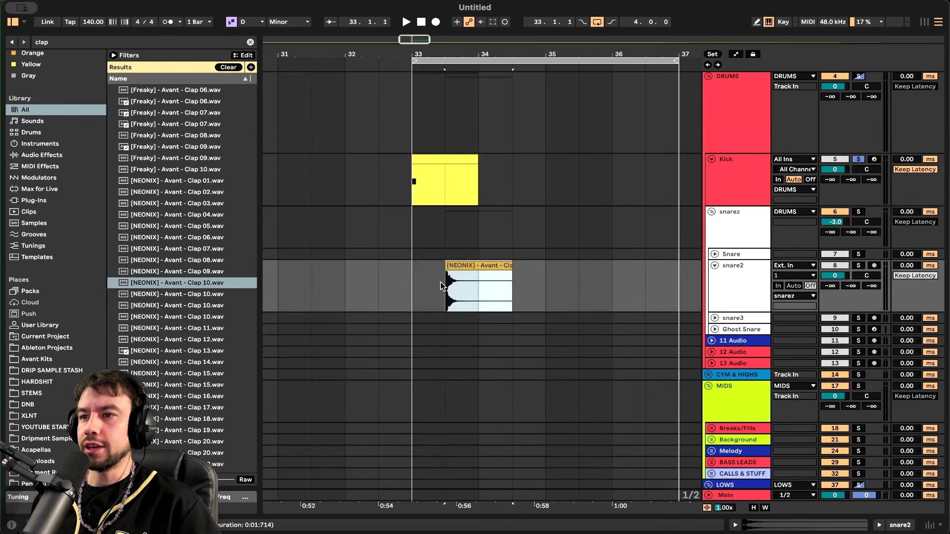
# Unfold the snare3 track and audition further claps for a second layer, from the NEONIX to the BNDLZ samples
pyautogui.scroll(3, 514, 285)
pyautogui.click(715, 296)
pyautogui.click(185, 341)
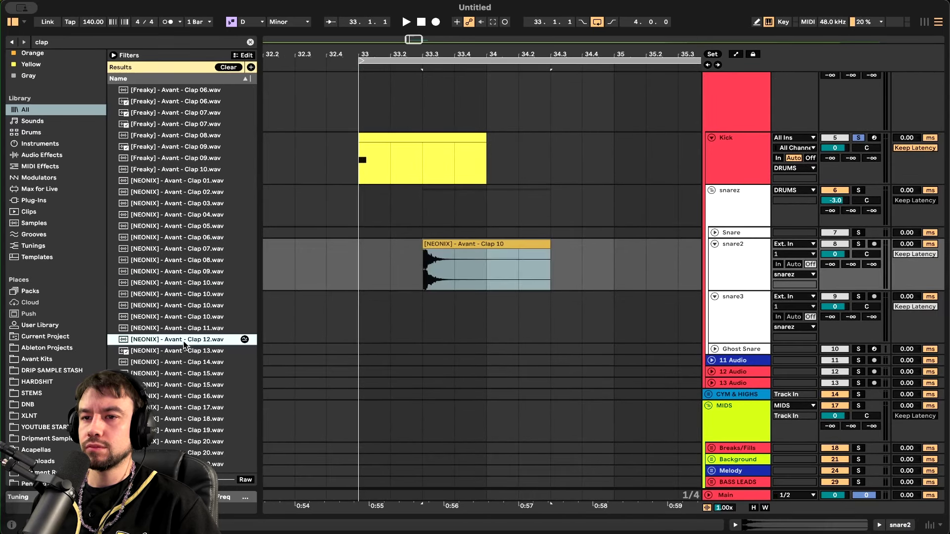
pyautogui.scroll(-8, 185, 342)
pyautogui.click(161, 331)
pyautogui.click(169, 412)
pyautogui.scroll(-20, 169, 413)
pyautogui.click(180, 317)
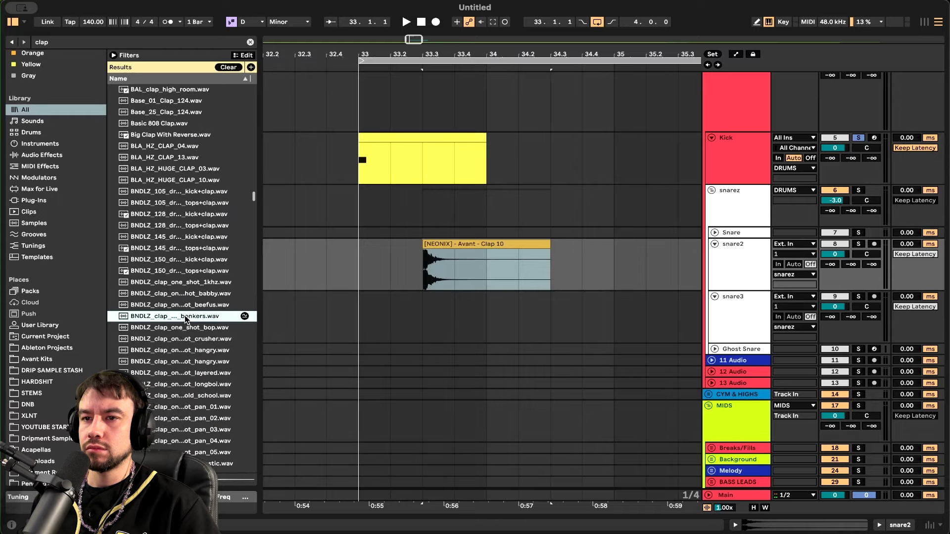
# Audition the Avant claps and place an Avant Samples Clap Slap sample on the snare3 track at 33.3
pyautogui.scroll(8, 179, 317)
pyautogui.click(152, 280)
pyautogui.scroll(5, 152, 275)
pyautogui.click(143, 252)
pyautogui.click(197, 383)
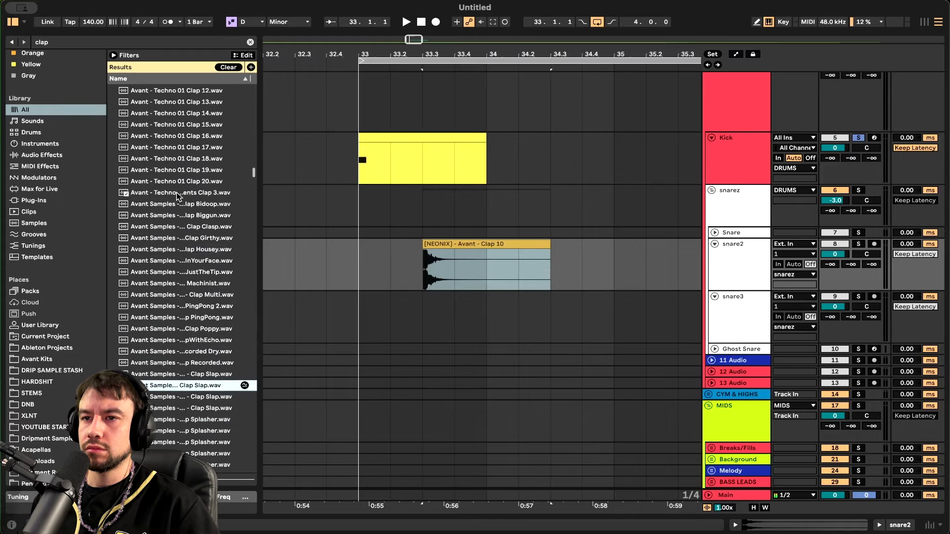
pyautogui.click(176, 183)
pyautogui.scroll(5, 174, 183)
pyautogui.scroll(-5, 206, 374)
pyautogui.click(206, 302)
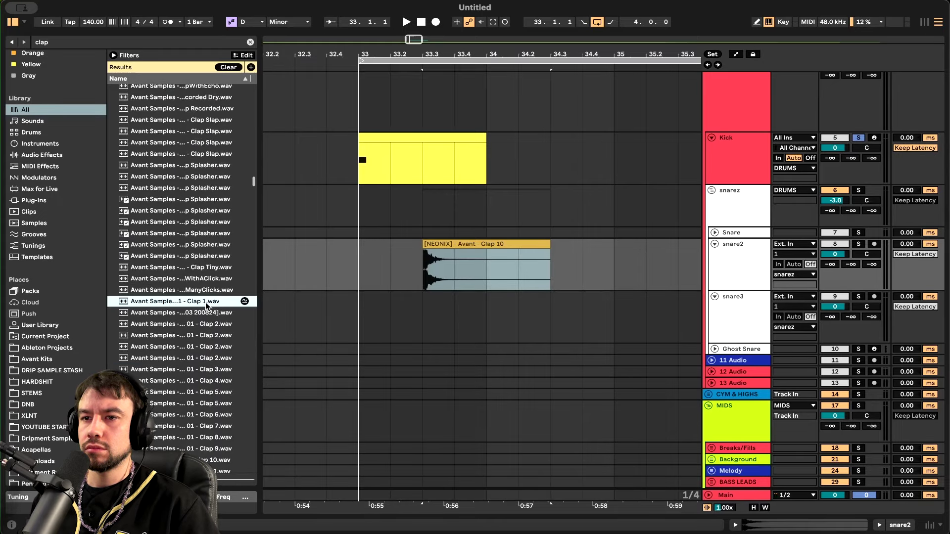
pyautogui.click(167, 203)
pyautogui.scroll(5, 167, 203)
pyautogui.click(160, 240)
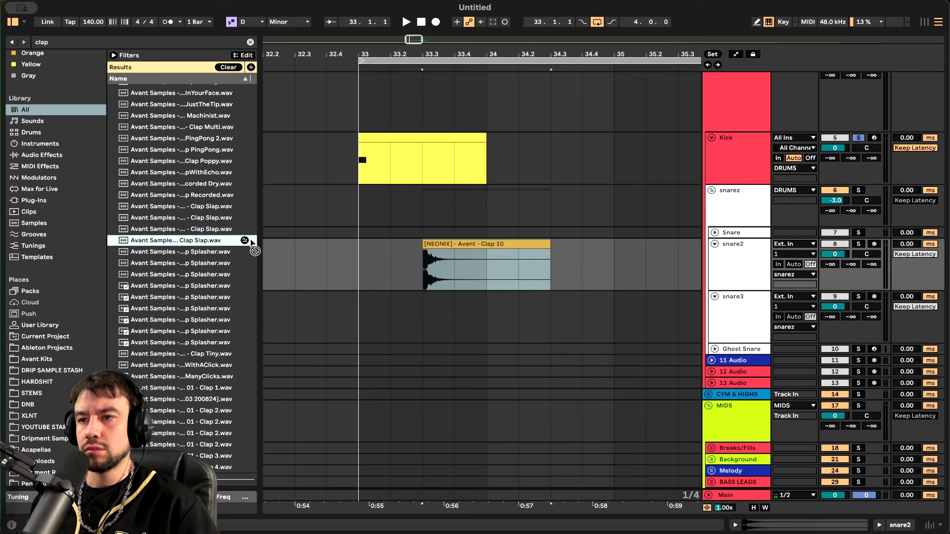
pyautogui.moveTo(252, 243); pyautogui.dragTo(436, 309)
# Shorten the Clap 10 clip to end at 34.2 and play the kick with the snarez group soloed as well
pyautogui.click(426, 274)
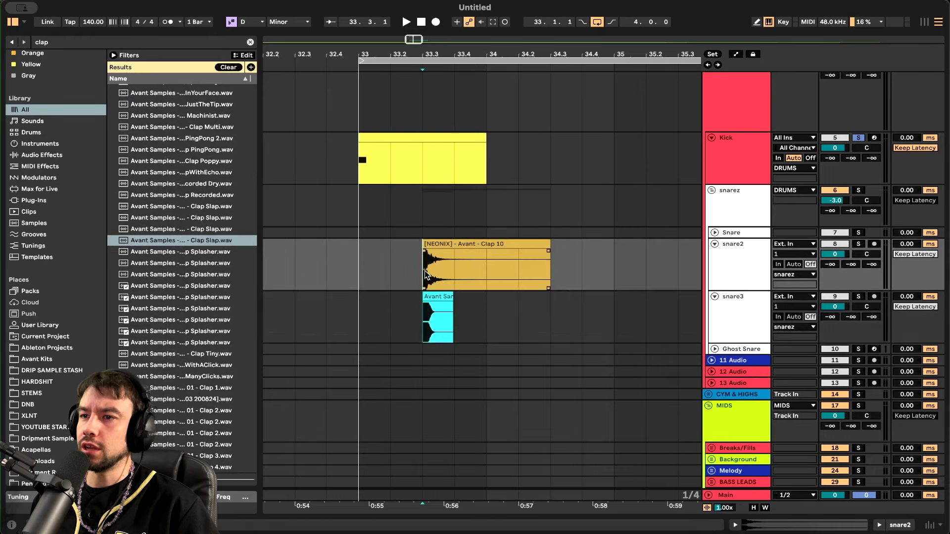
pyautogui.click(419, 310)
pyautogui.click(858, 190)
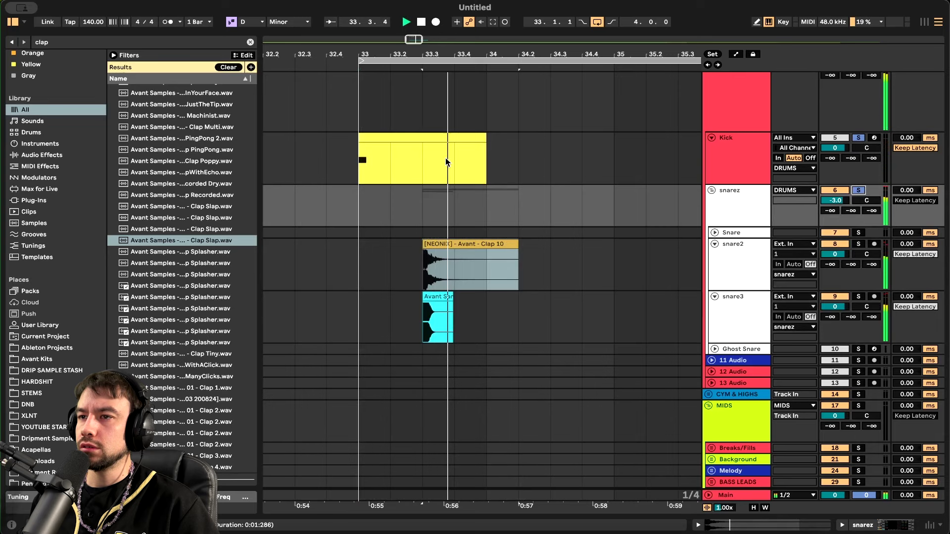
pyautogui.press('space')
# Shorten the kick clip to half a bar, ending at 33.3, and duplicate it repeatedly to fill the loop up to bar 37
pyautogui.click(386, 138)
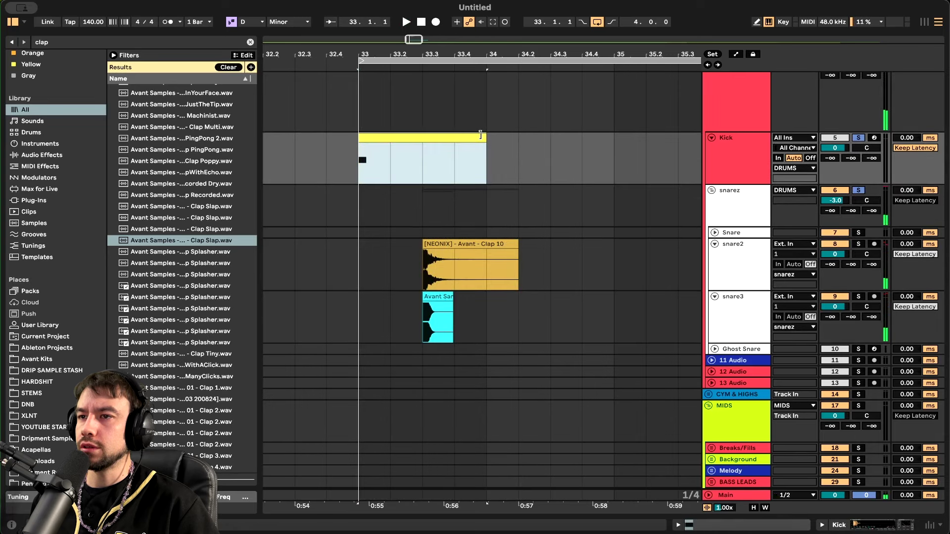
pyautogui.moveTo(480, 135); pyautogui.dragTo(427, 135)
pyautogui.press('super+d')
pyautogui.press('super+d')
pyautogui.scroll(-4, 427, 135)
pyautogui.press('super+d')
pyautogui.press('super+d')
pyautogui.press('super+d')
pyautogui.press('super+d')
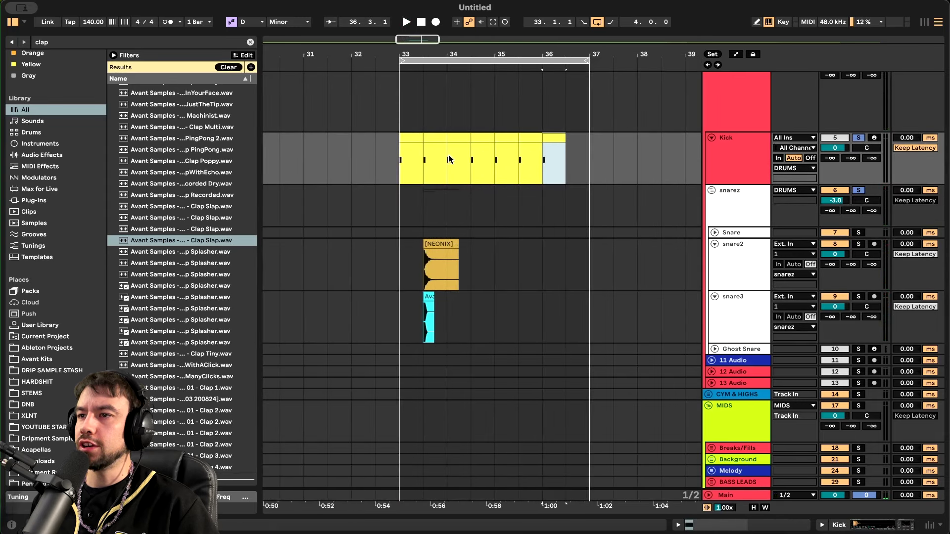
# Trim the Clap 10 clip to end at bar 34 and duplicate the one-bar snare2 and snare3 clap pattern up to bar 37
pyautogui.scroll(4, 447, 305)
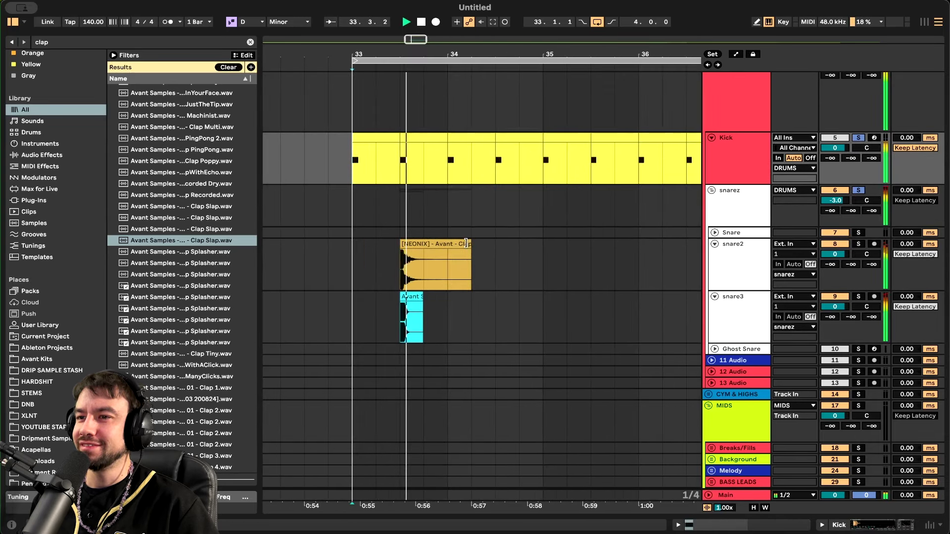
pyautogui.moveTo(470, 243); pyautogui.dragTo(448, 244)
pyautogui.press('space')
pyautogui.moveTo(449, 331); pyautogui.dragTo(356, 279)
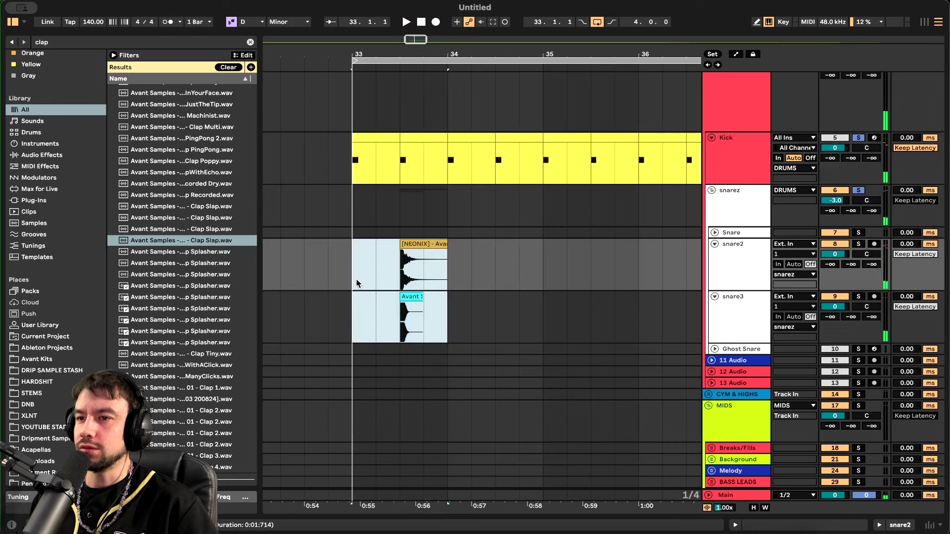
pyautogui.press('super+d')
pyautogui.press('super+d')
pyautogui.press('super+d')
pyautogui.scroll(-2, 357, 280)
# Solo only the snarez group and play back the layered clap pattern
pyautogui.click(859, 191)
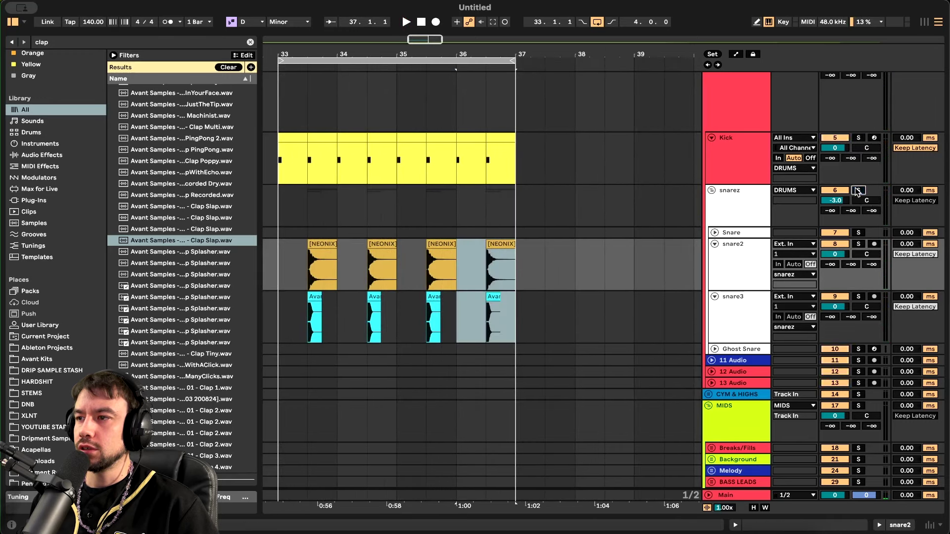
pyautogui.click(859, 191)
pyautogui.click(307, 220)
pyautogui.press('space')
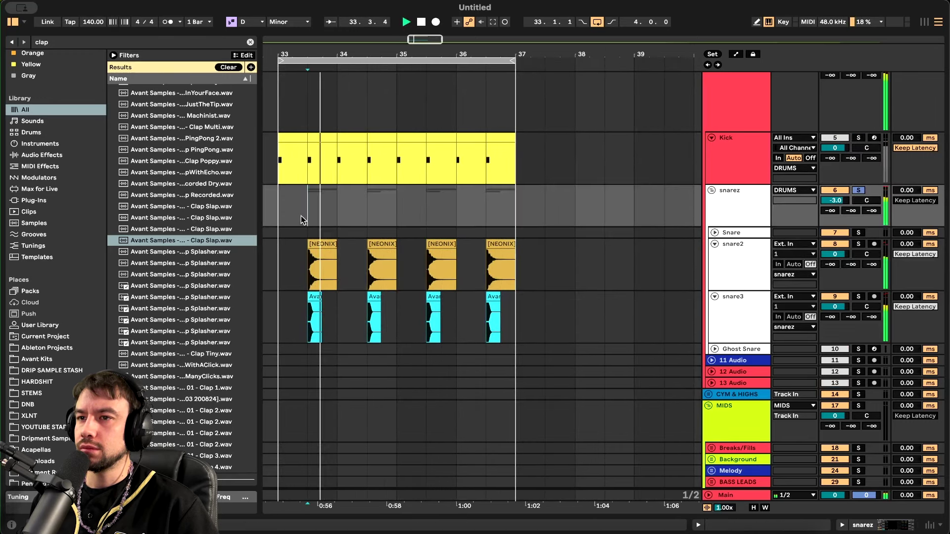
# Add an EQ Eight after DRIP - TT on the snarez group and set its band 1 low cut to 150 Hz with Q 0.39
pyautogui.scroll(2, 300, 215)
pyautogui.hscroll(-2, 300, 215)
pyautogui.doubleClick(758, 237)
pyautogui.press('super+f')
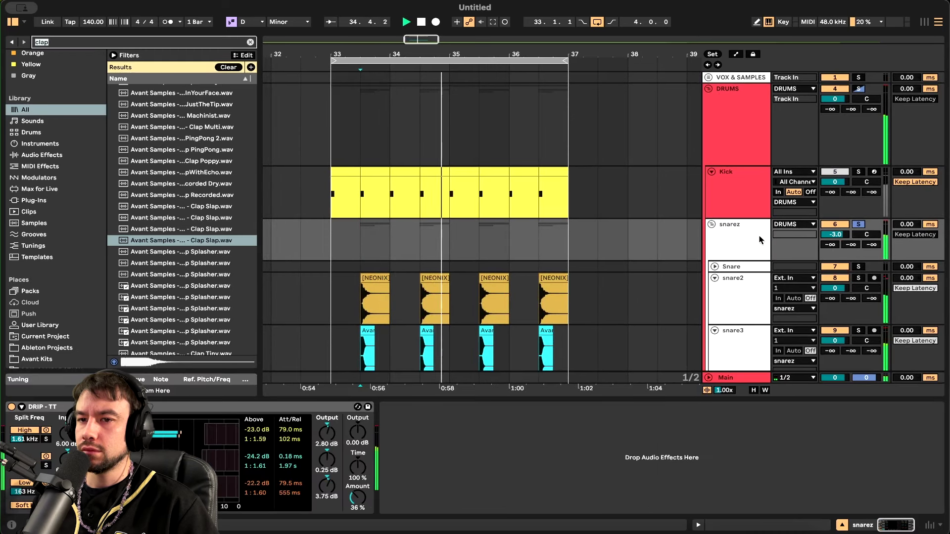
pyautogui.write('eq')
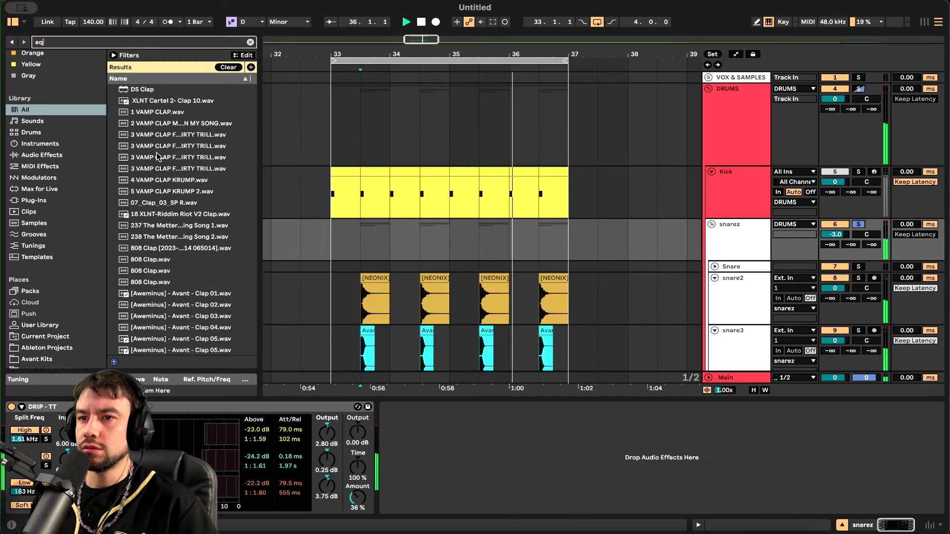
pyautogui.moveTo(144, 101); pyautogui.dragTo(563, 505)
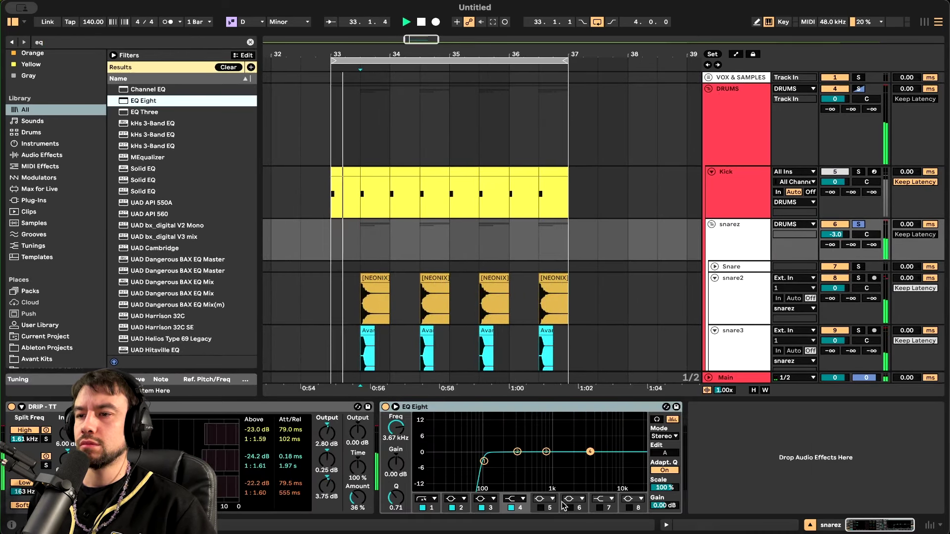
pyautogui.moveTo(484, 461); pyautogui.dragTo(496, 469)
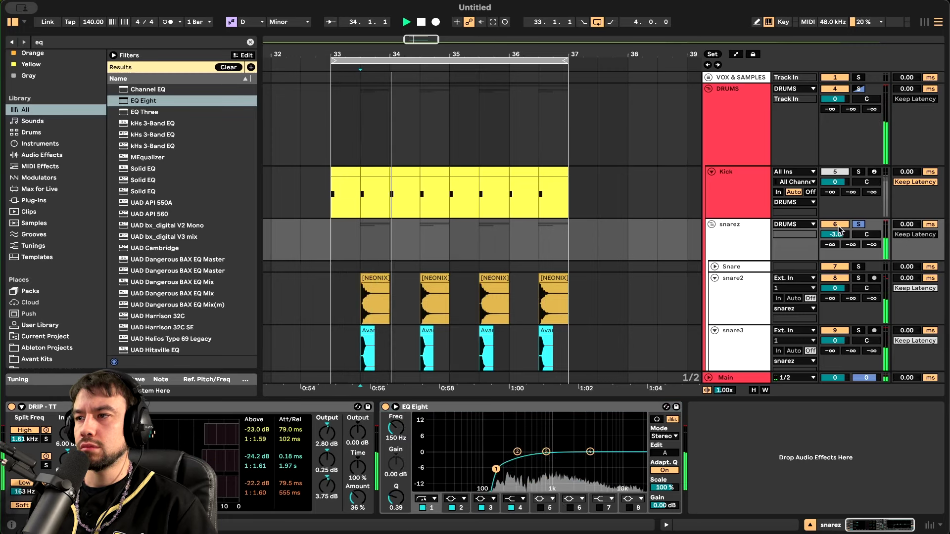
# Play the loop with the kick added to the soloed claps, and again with all solos cleared to hear the bass layers
pyautogui.keyDown('super'); pyautogui.click(858, 172); pyautogui.keyUp('super')
pyautogui.press('space')
pyautogui.press('space')
pyautogui.click(337, 249)
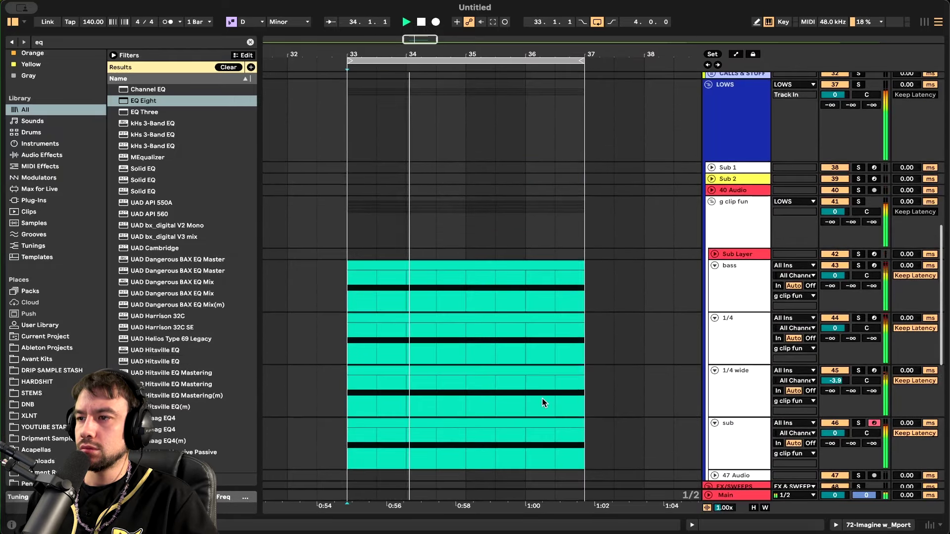
pyautogui.hscroll(-3, 540, 398)
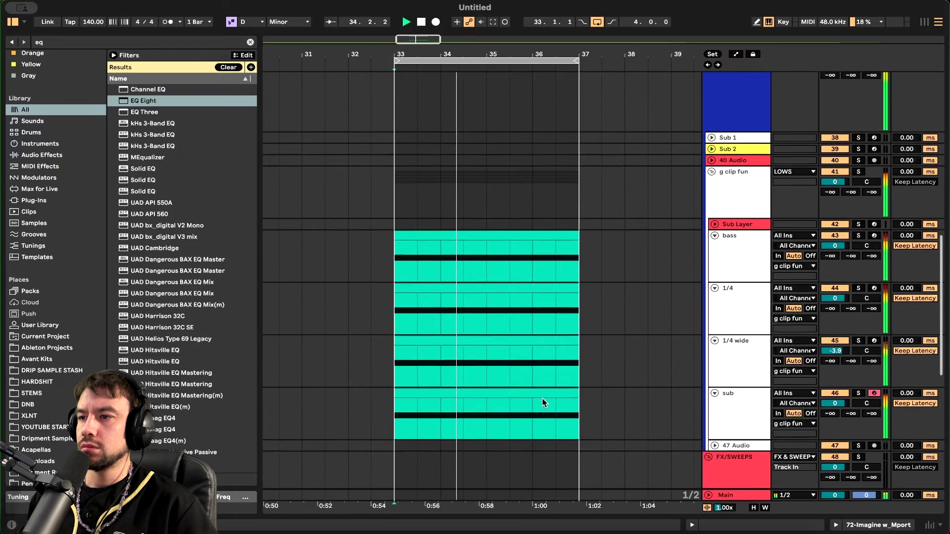
pyautogui.scroll(-1, 541, 399)
# Deactivate the bass track, listen to the loop with the remaining layers, and stop playback
pyautogui.click(835, 228)
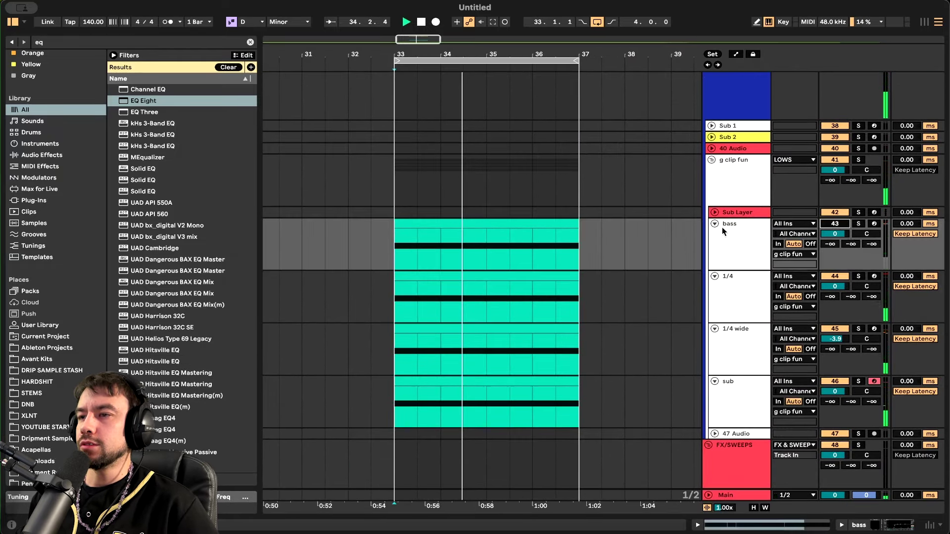
pyautogui.scroll(3, 473, 267)
pyautogui.scroll(-1, 473, 268)
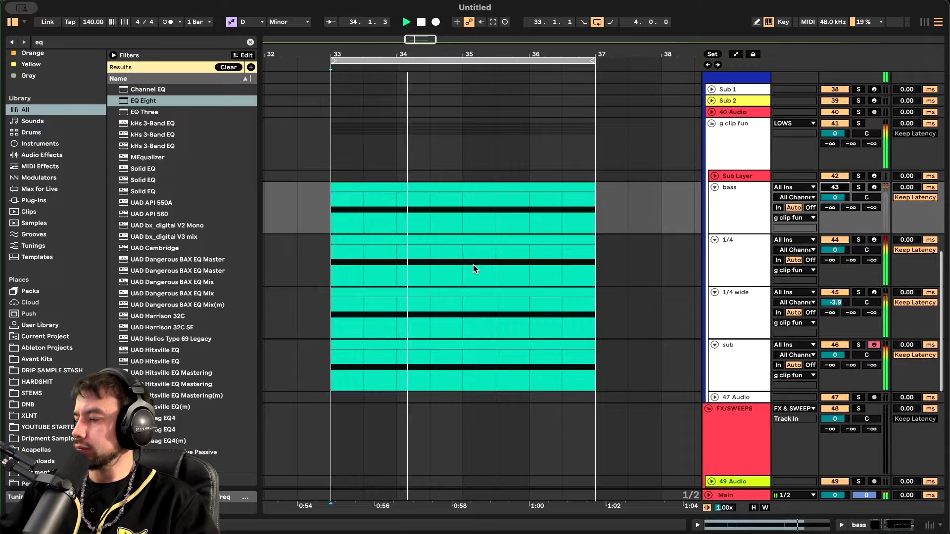
pyautogui.scroll(10, 472, 265)
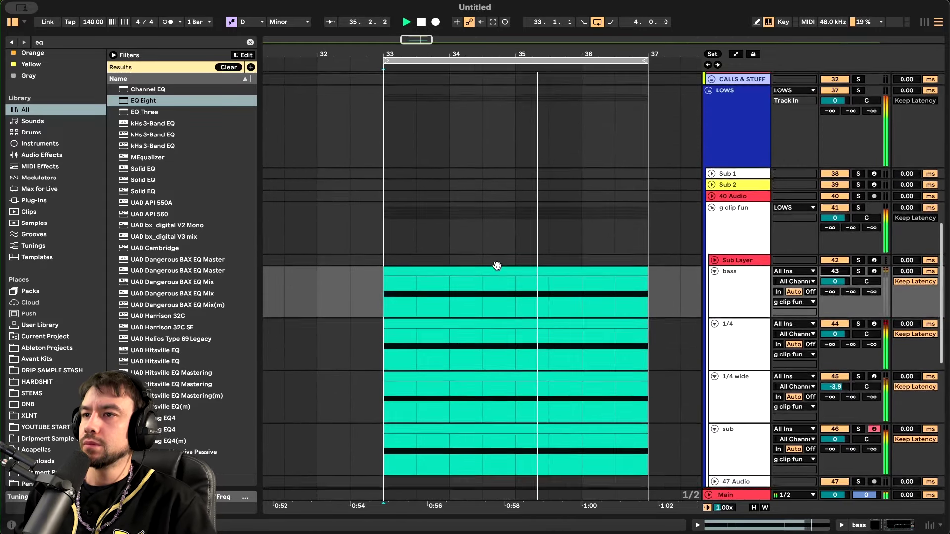
pyautogui.scroll(5, 497, 265)
pyautogui.press('space')
# Search the browser for "ride", audition [NEONIX] - Avant - Ride 07.wav and unfold the CYM & HIGHS group
pyautogui.press('super+f')
pyautogui.write('ride')
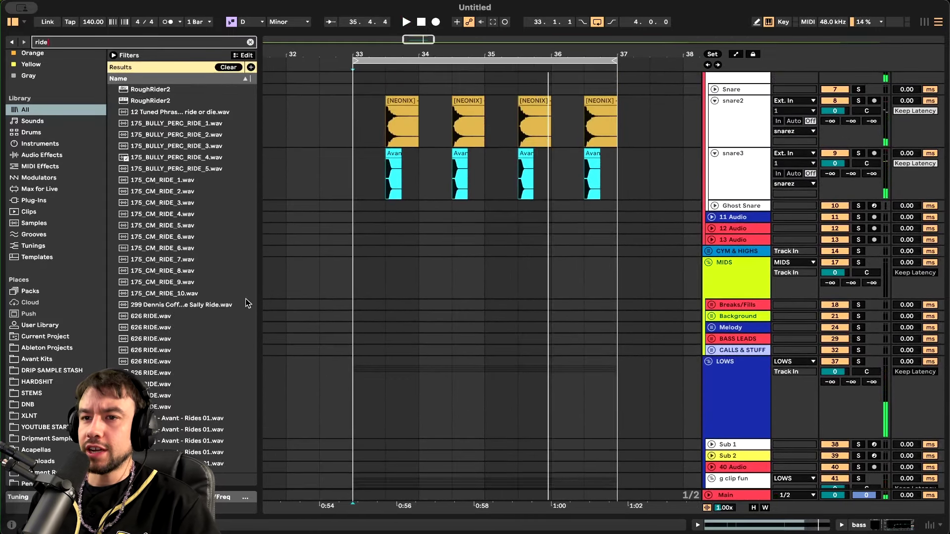
pyautogui.scroll(-12, 185, 303)
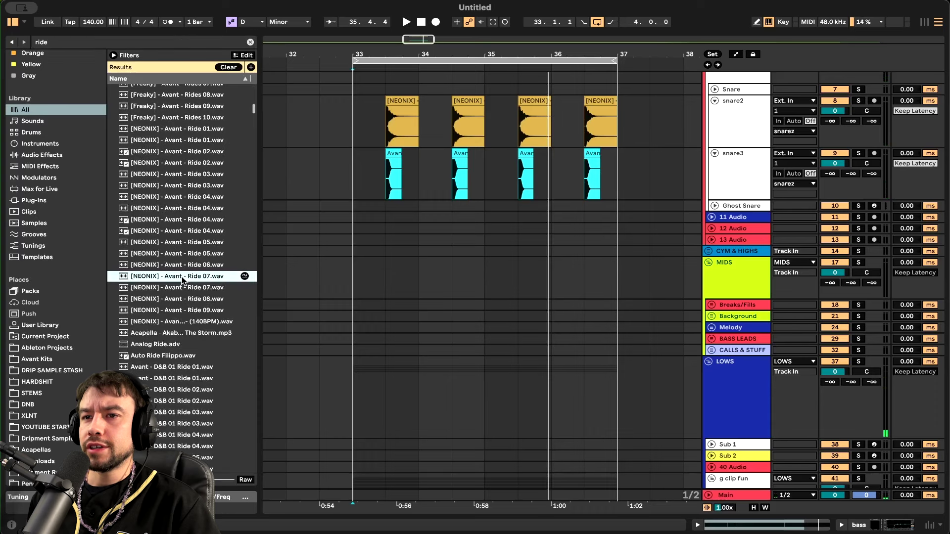
pyautogui.click(183, 278)
pyautogui.click(708, 251)
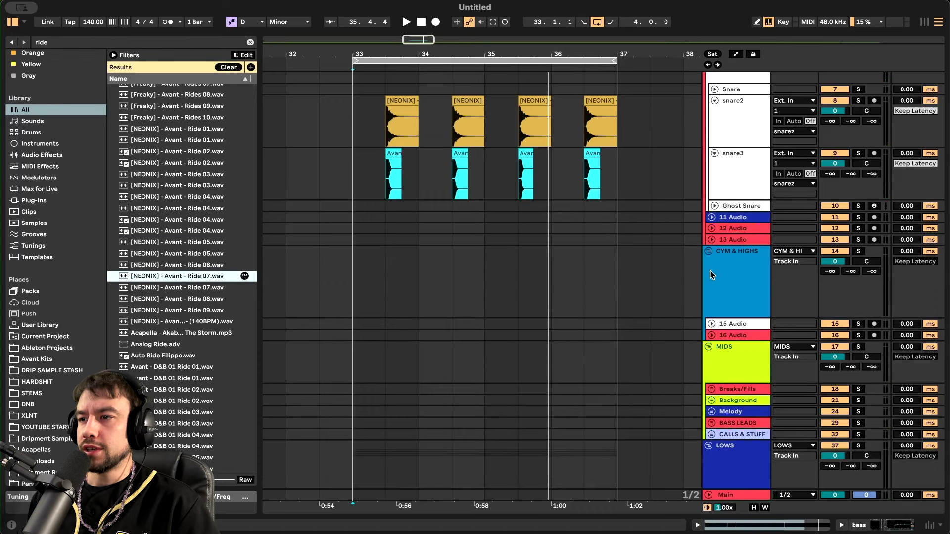
# Place [NEONIX] - Avant - Ride 07.wav on track 15 at bar 33, then replace it with [Freaky] - Avant - Rides 09.wav
pyautogui.click(713, 325)
pyautogui.moveTo(197, 279); pyautogui.dragTo(364, 346)
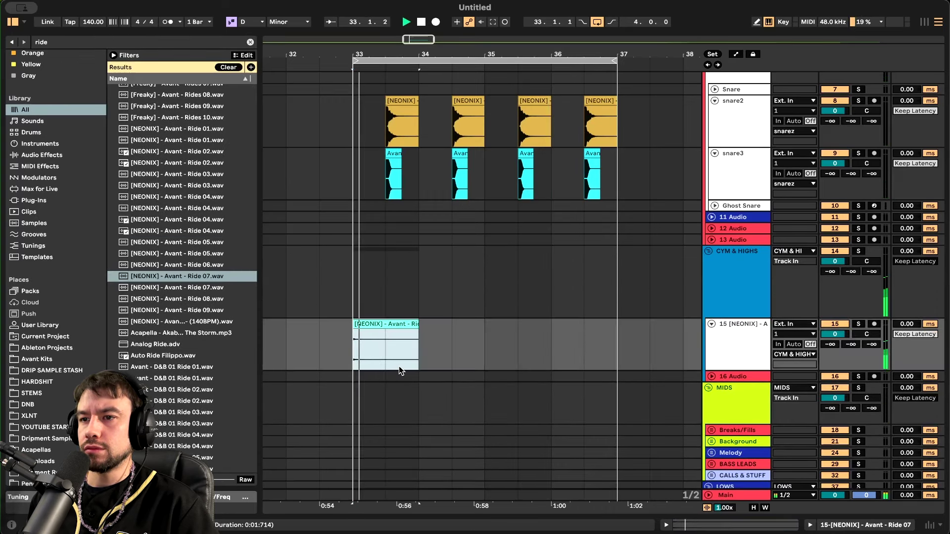
pyautogui.click(140, 202)
pyautogui.scroll(-2, 139, 202)
pyautogui.scroll(7, 141, 195)
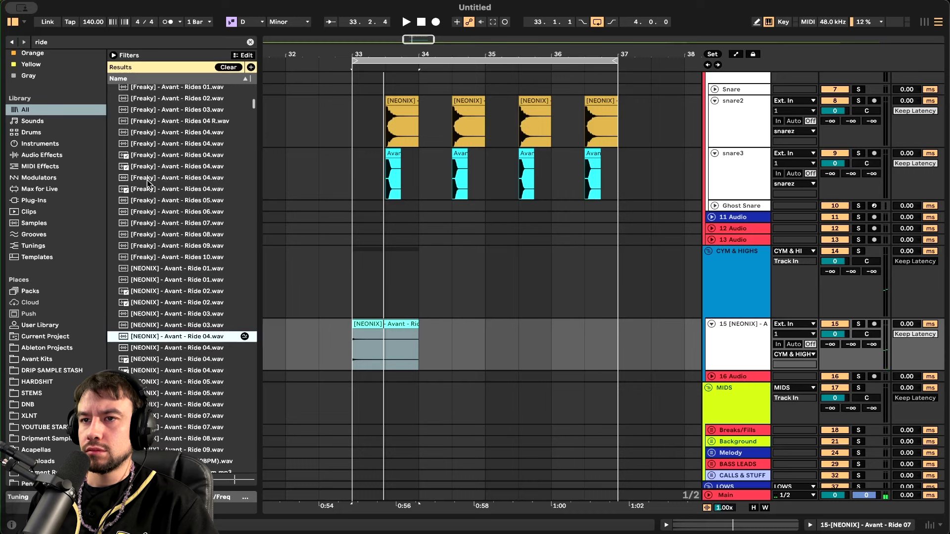
pyautogui.click(167, 246)
pyautogui.scroll(5, 170, 247)
pyautogui.moveTo(190, 360); pyautogui.dragTo(356, 327)
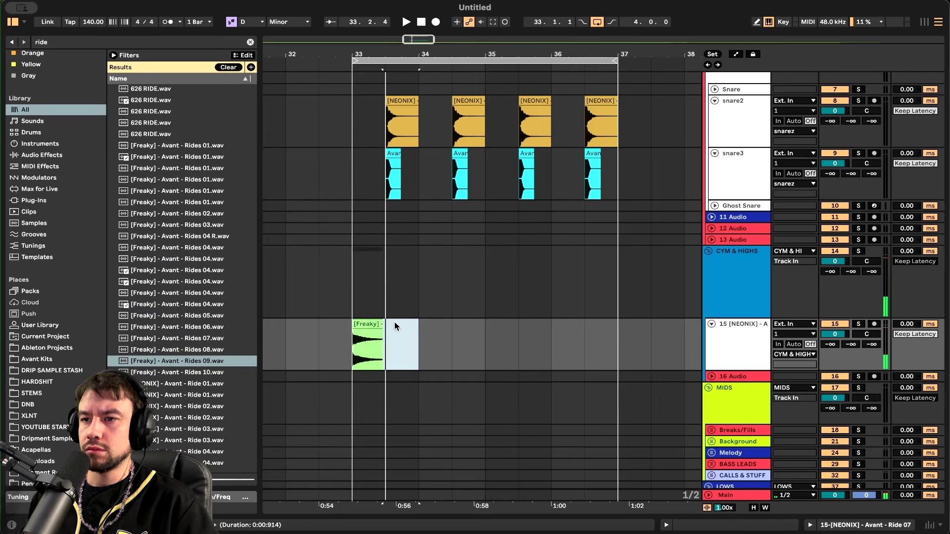
# Duplicate the ride clip, move the copy to start at 33.3 and trim it to one beat
pyautogui.scroll(5, 384, 325)
pyautogui.click(357, 324)
pyautogui.press('super+d')
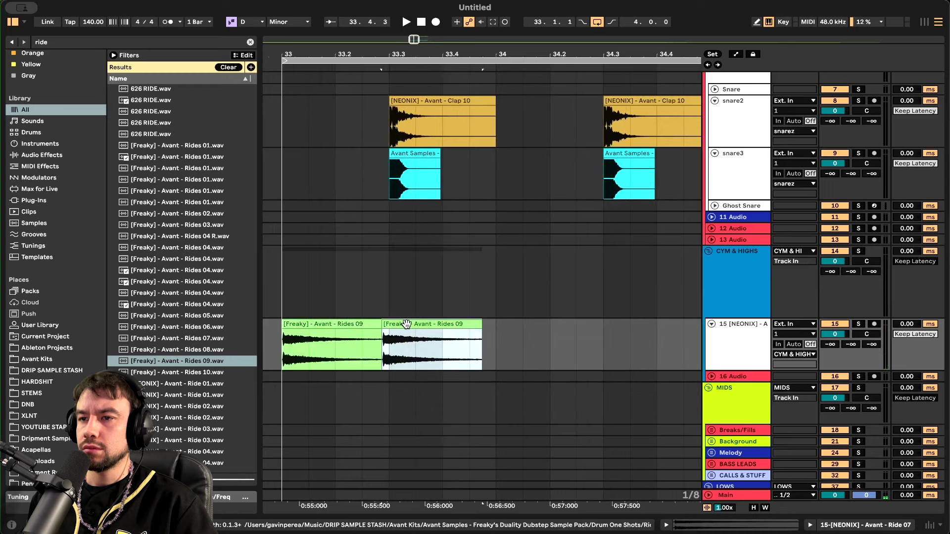
pyautogui.moveTo(406, 324); pyautogui.dragTo(422, 329)
pyautogui.moveTo(488, 324); pyautogui.dragTo(450, 322)
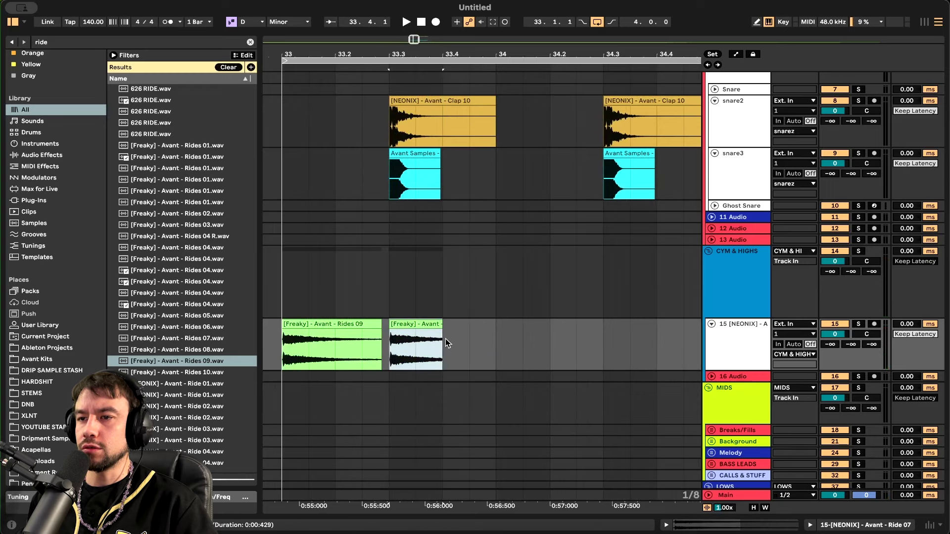
# Repeat the one-beat ride clip back to back until it fills the loop up to bar 37
pyautogui.press('super+d')
pyautogui.scroll(-5, 423, 327)
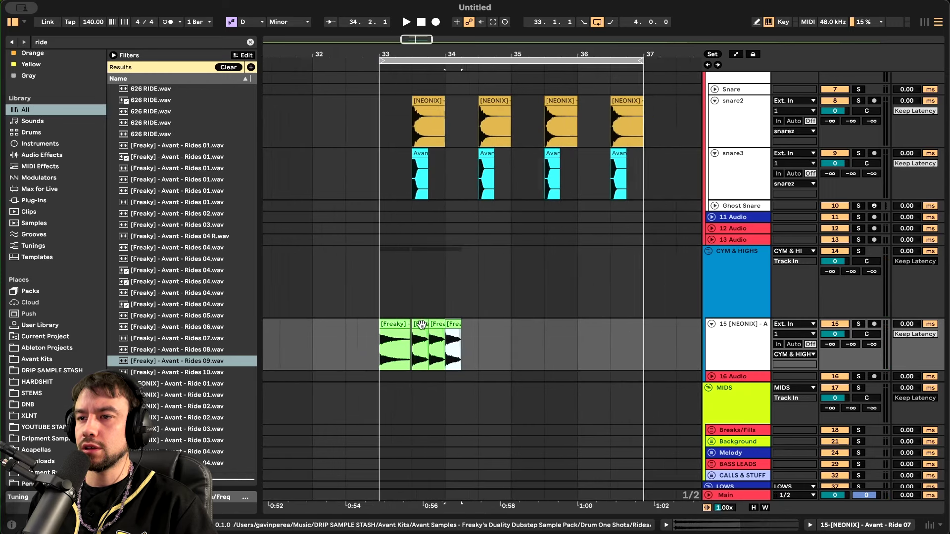
pyautogui.press('super+d')
pyautogui.press('super+d')
pyautogui.press('super+d')
pyautogui.press('super+d')
pyautogui.press('super+d')
pyautogui.press('super+d')
pyautogui.press('super+d')
pyautogui.press('super+d')
pyautogui.press('super+d')
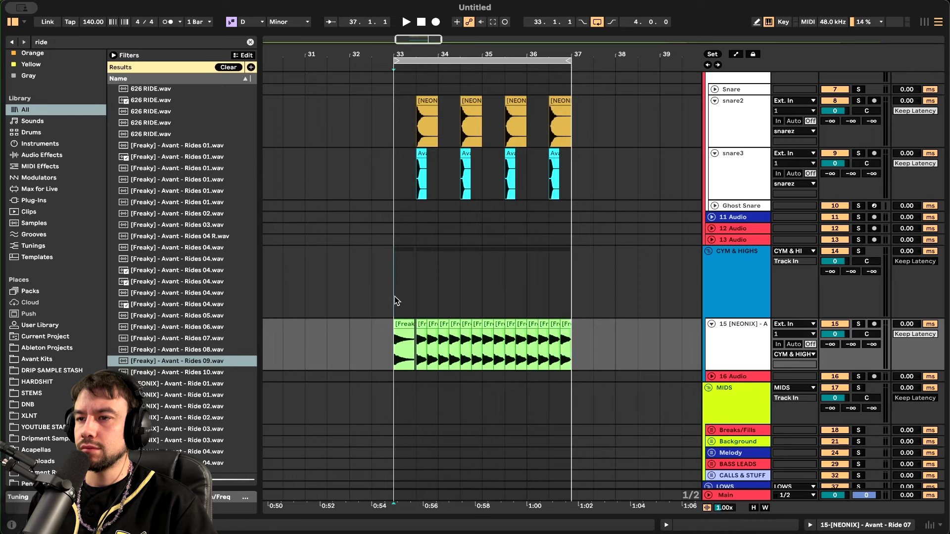
# Play the loop with the rides from bar 33, lower the ride track's volume to -0.6 dB and stop playback
pyautogui.click(394, 296)
pyautogui.press('space')
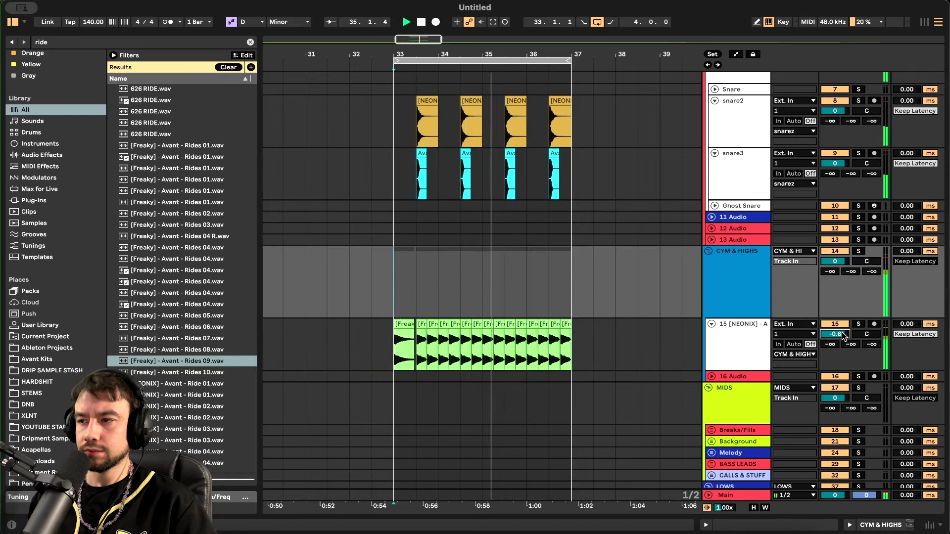
pyautogui.scroll(-5, 383, 286)
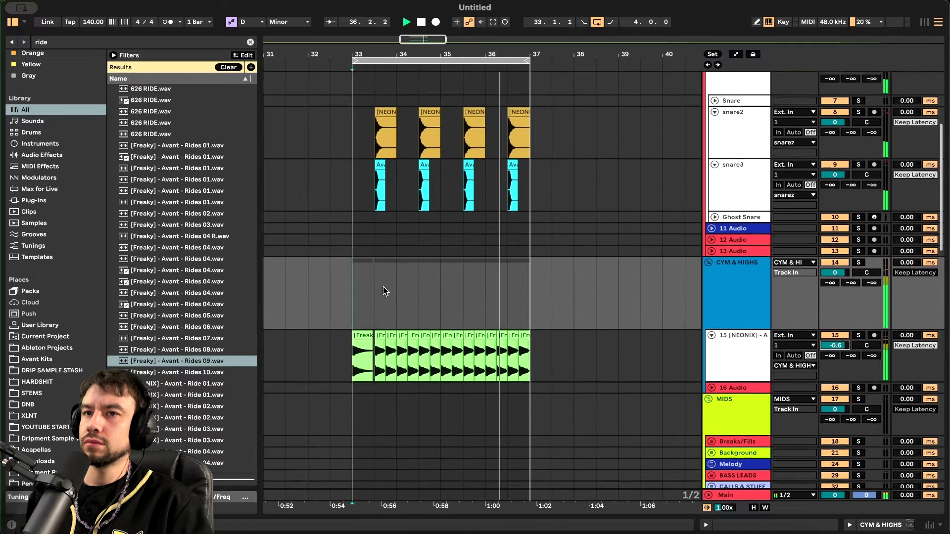
pyautogui.scroll(-7, 383, 286)
pyautogui.press('space')
# Listen to the loop from bar 33 while viewing the bass layers in the g clip fun group, and stop playback
pyautogui.scroll(2, 383, 287)
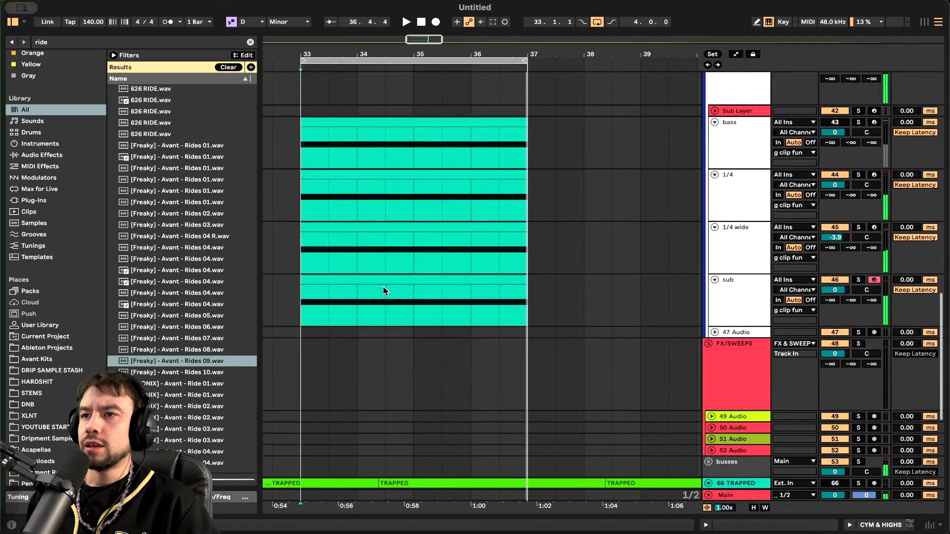
pyautogui.scroll(2, 383, 287)
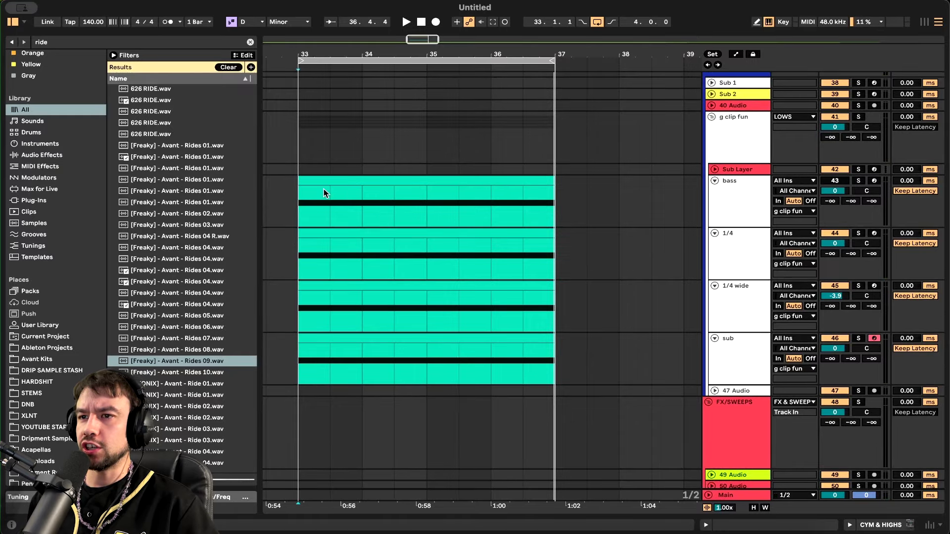
pyautogui.click(301, 135)
pyautogui.scroll(-3, 301, 135)
pyautogui.scroll(2, 300, 134)
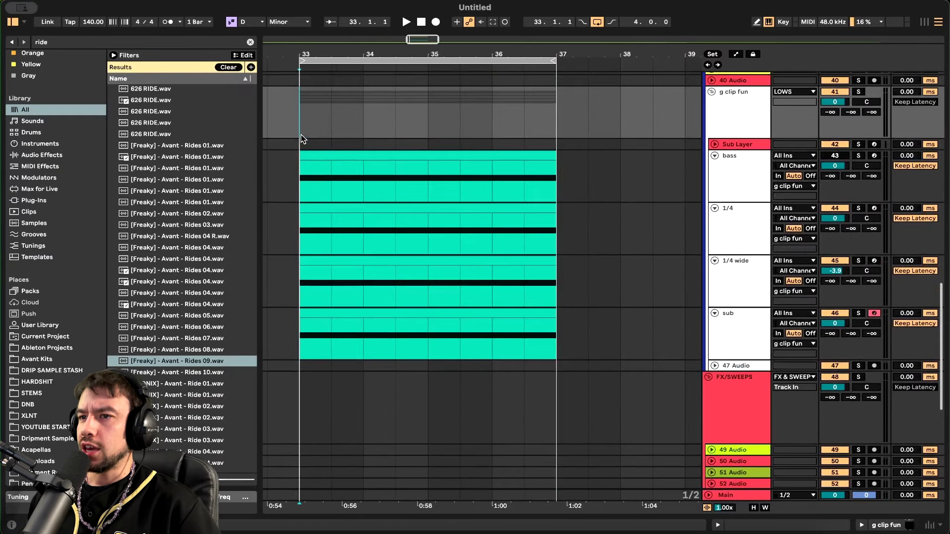
pyautogui.scroll(3, 301, 193)
pyautogui.scroll(-2, 493, 249)
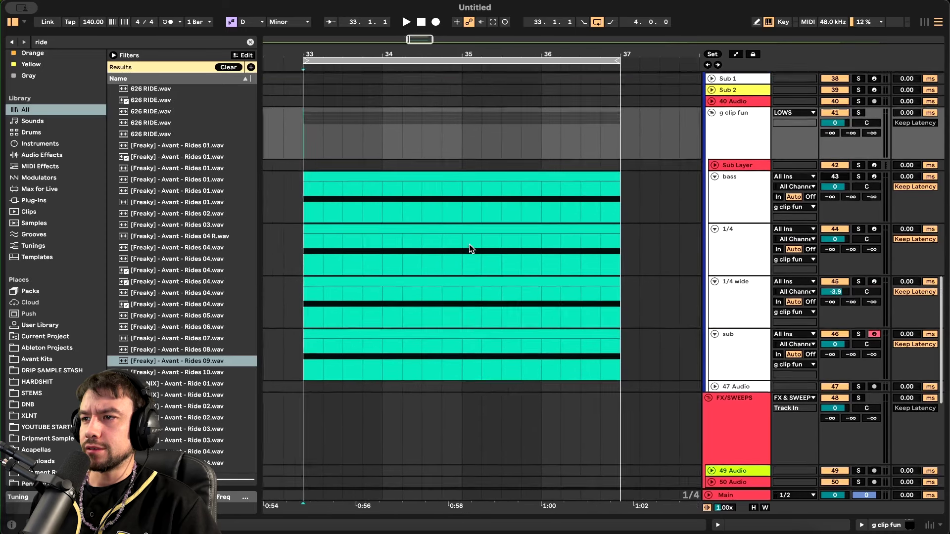
pyautogui.scroll(1, 268, 177)
pyautogui.scroll(1, 289, 159)
pyautogui.press('space')
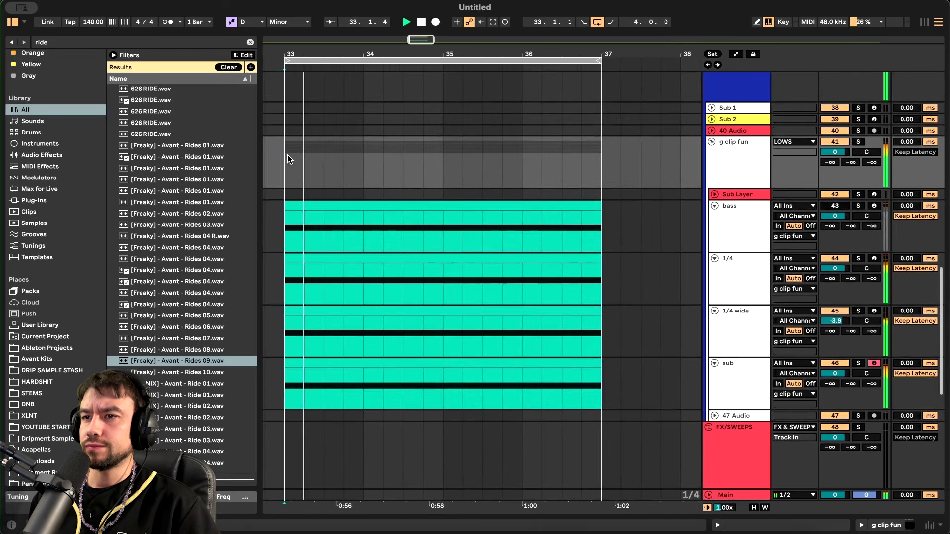
pyautogui.scroll(-2, 289, 159)
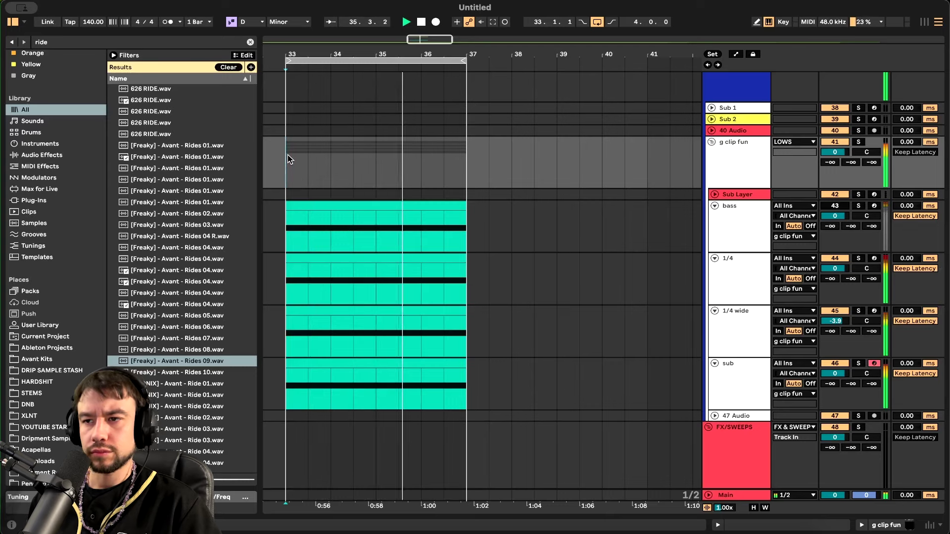
pyautogui.scroll(-1, 387, 241)
pyautogui.hscroll(-1, 387, 241)
pyautogui.scroll(-2, 388, 238)
pyautogui.hscroll(-1, 388, 237)
pyautogui.scroll(1, 388, 237)
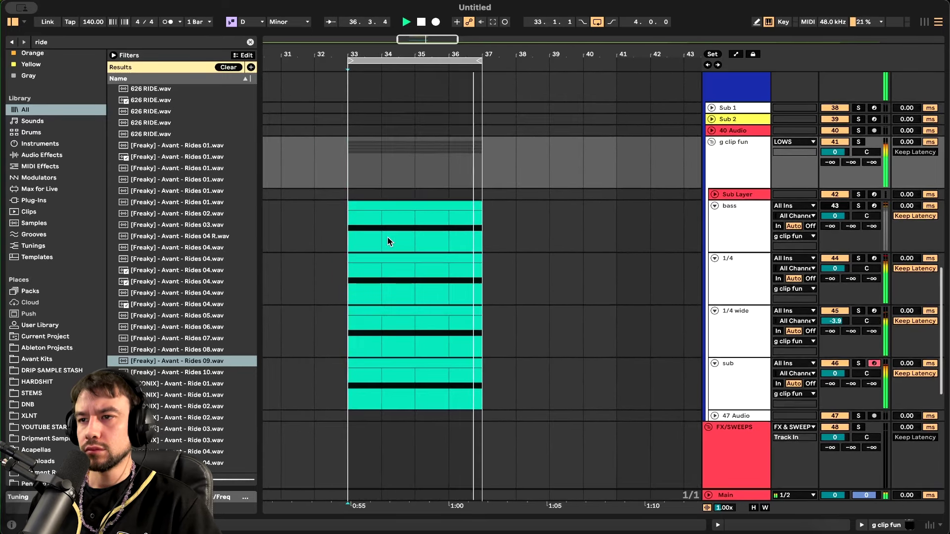
pyautogui.press('space')
# Move the 1/4, 1/4 wide and sub clips together so that they start at 33.3
pyautogui.scroll(3, 432, 375)
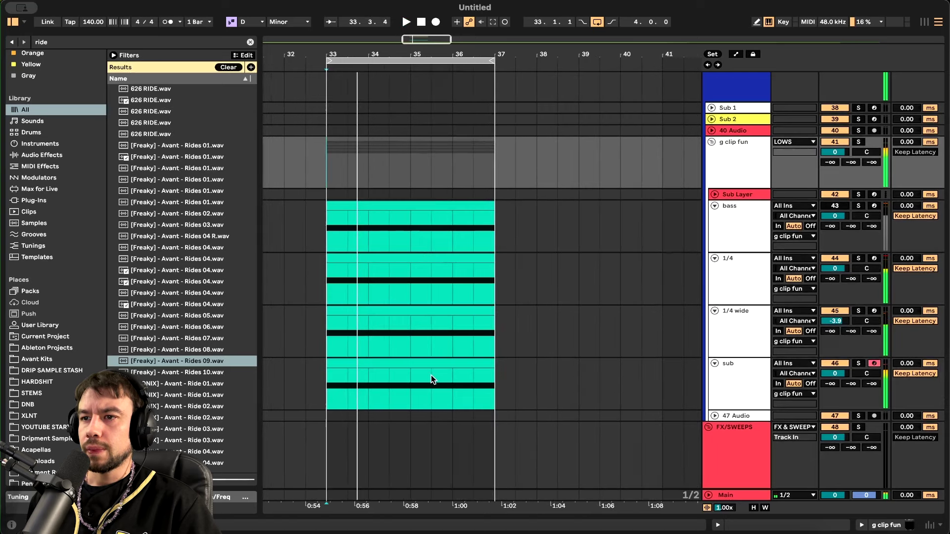
pyautogui.scroll(3, 431, 375)
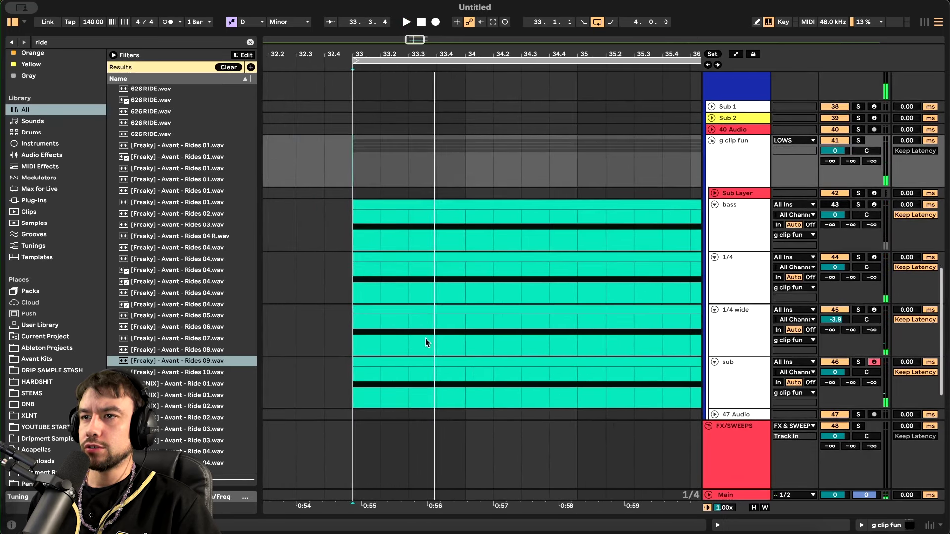
pyautogui.scroll(1, 395, 250)
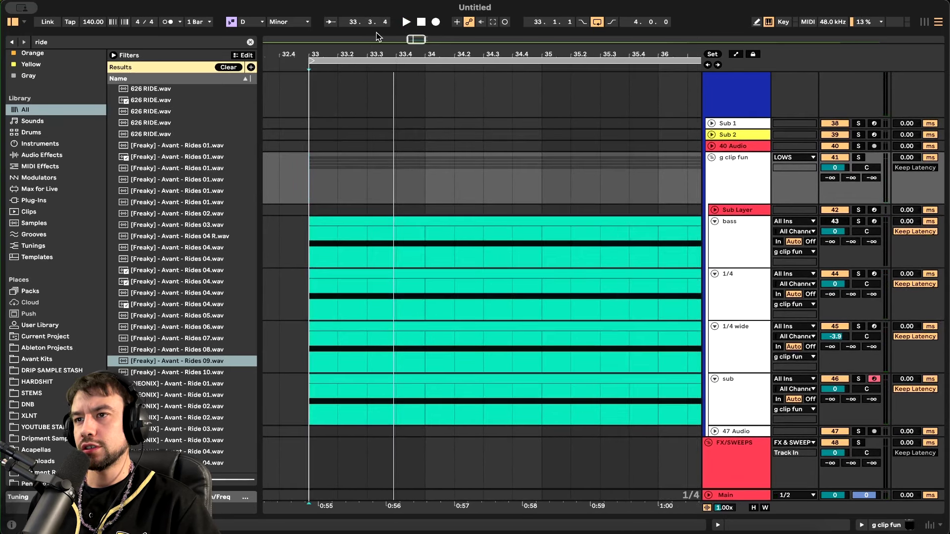
pyautogui.scroll(-2, 357, 298)
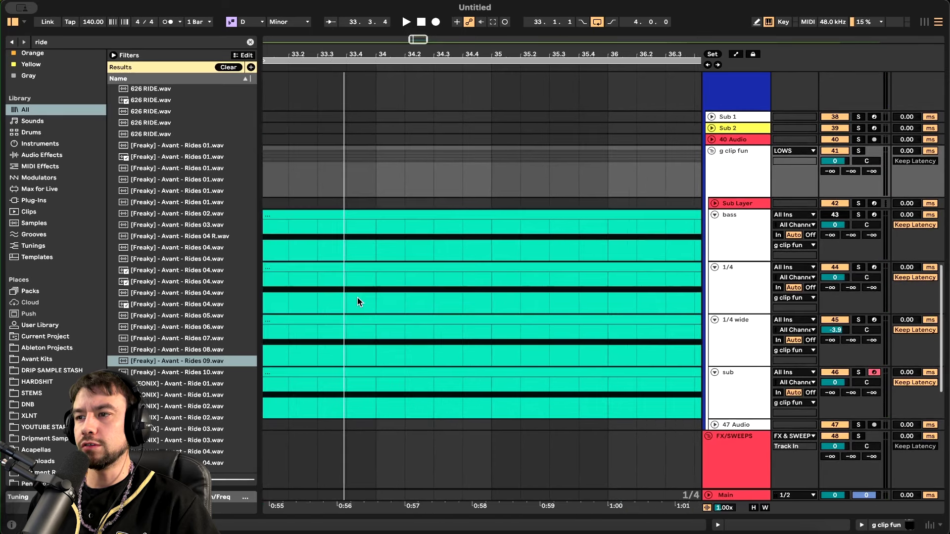
pyautogui.click(330, 269)
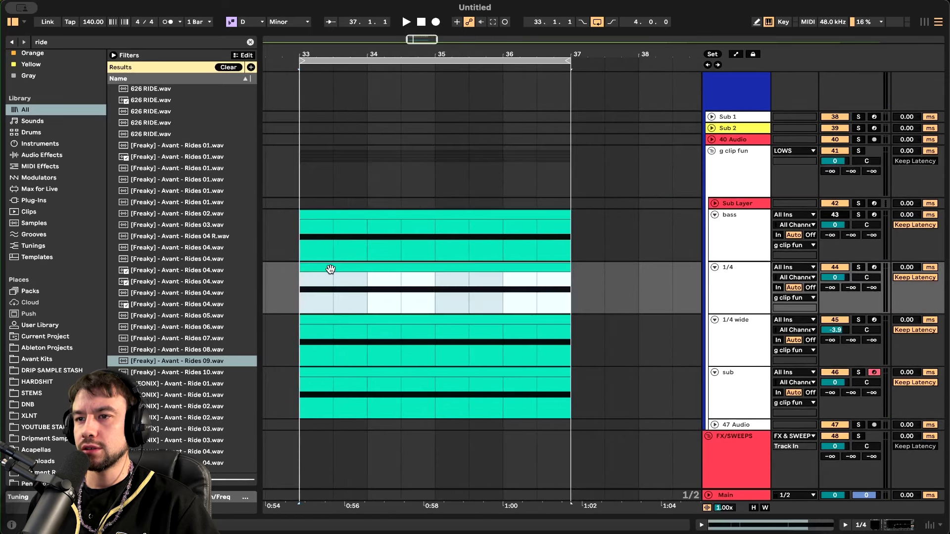
pyautogui.keyDown('shift'); pyautogui.click(332, 373); pyautogui.keyUp('shift')
pyautogui.moveTo(322, 375); pyautogui.dragTo(349, 376)
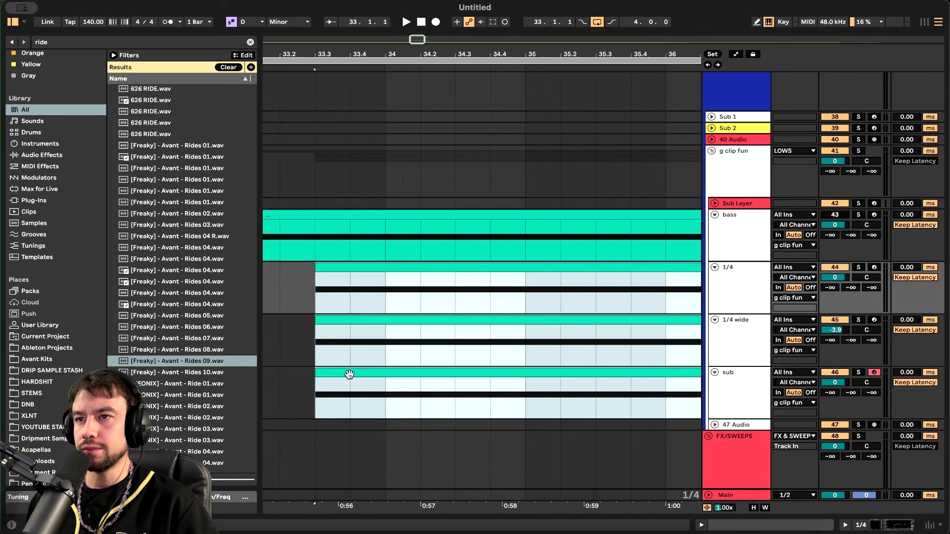
# Trim the ends of the 1/4, 1/4 wide and sub clips back to 36.3
pyautogui.scroll(5, 555, 357)
pyautogui.hscroll(2, 555, 357)
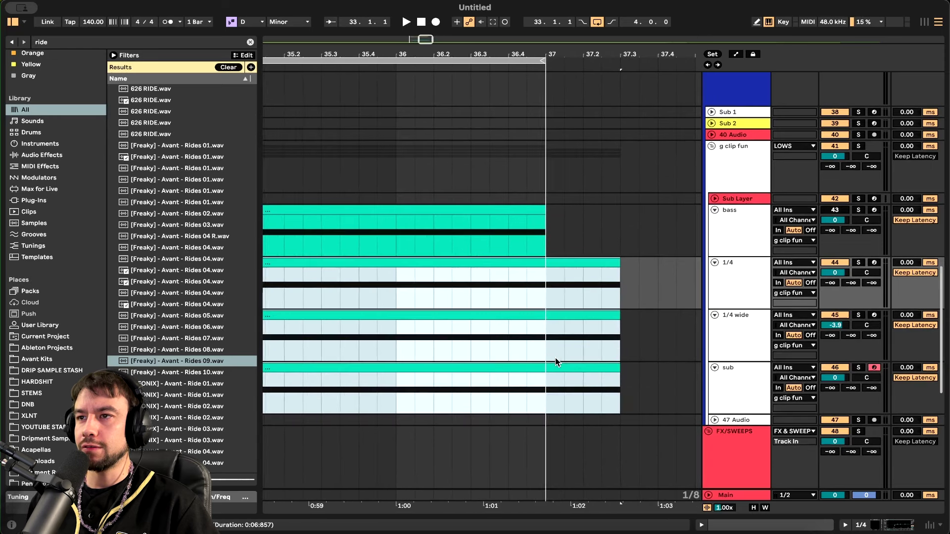
pyautogui.moveTo(592, 259); pyautogui.dragTo(451, 357)
pyautogui.scroll(-3, 450, 406)
pyautogui.click(351, 302)
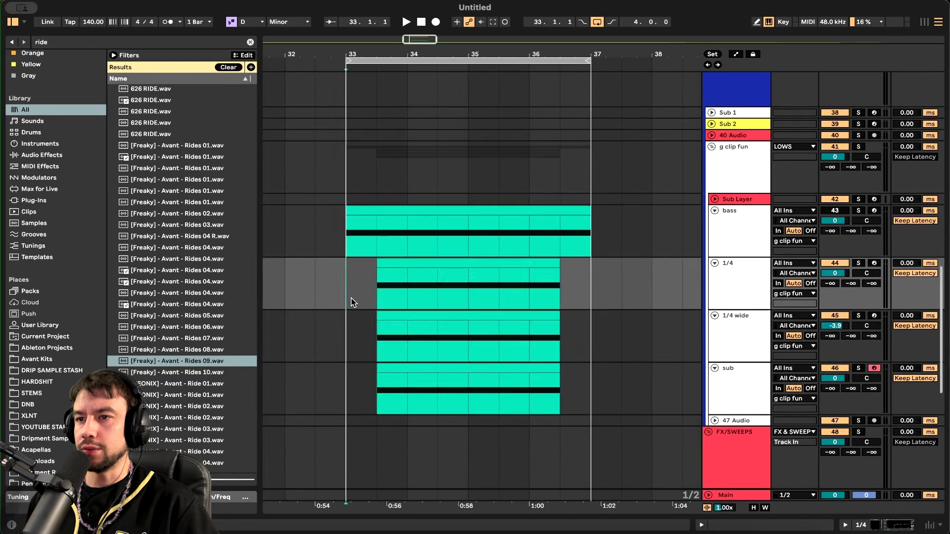
# Mark the empty half bar before the three shifted clips and shorten the bass clip to end at 33.3
pyautogui.moveTo(350, 257); pyautogui.dragTo(378, 403)
pyautogui.scroll(2, 377, 403)
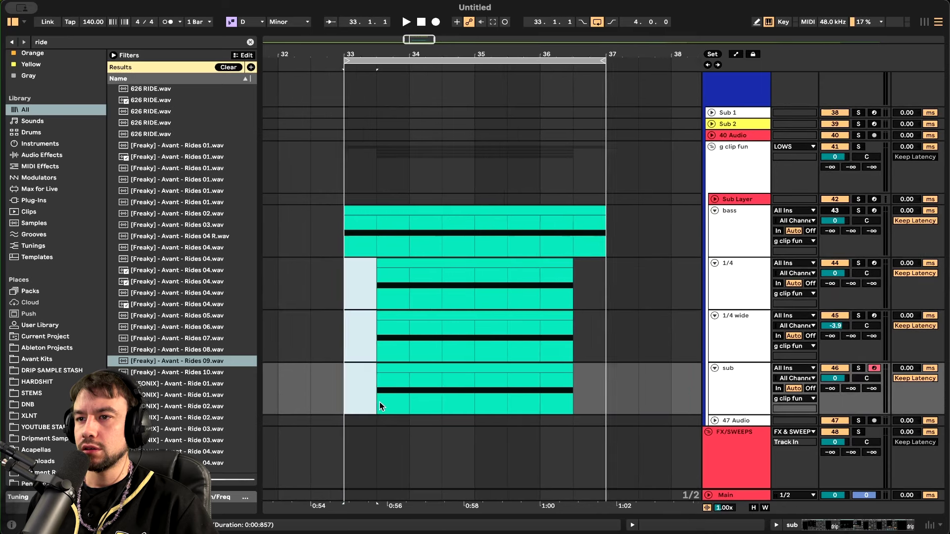
pyautogui.scroll(-2, 382, 304)
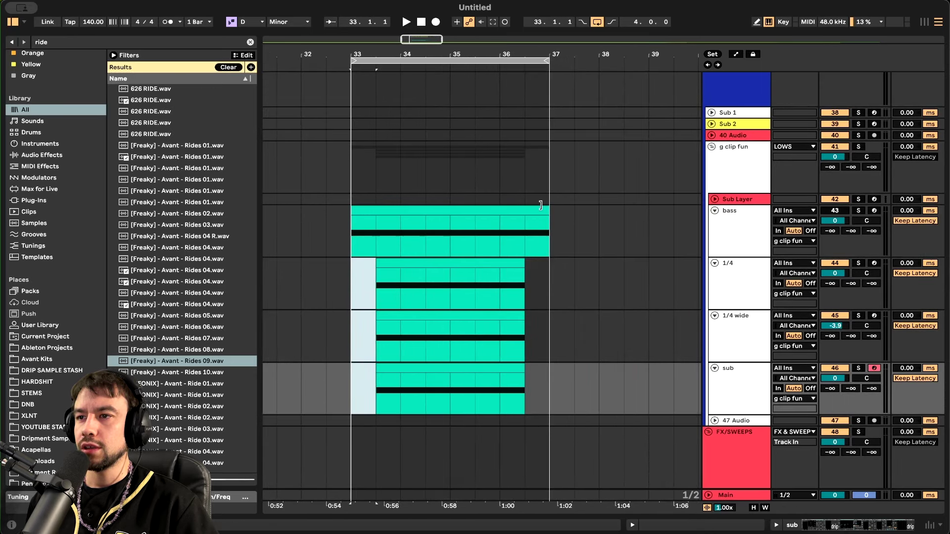
pyautogui.moveTo(541, 205); pyautogui.dragTo(380, 204)
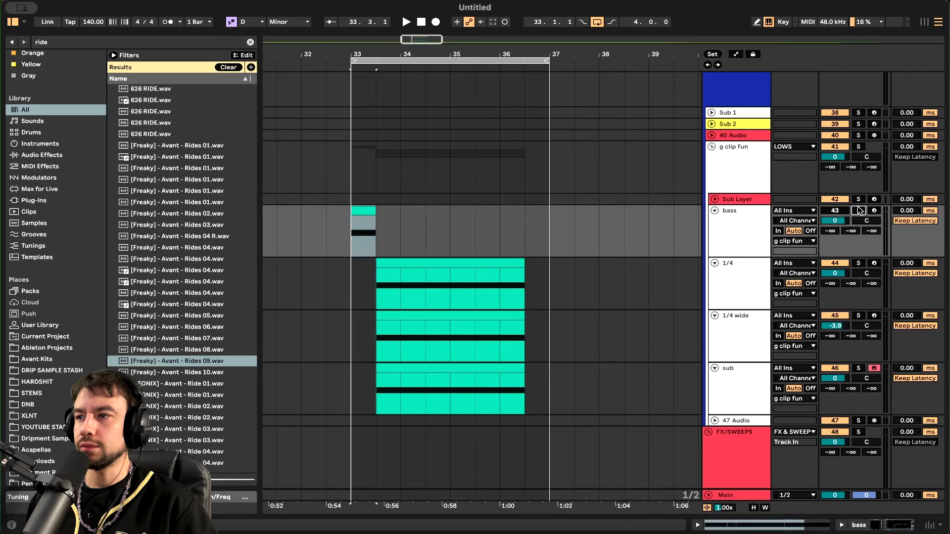
# Solo the bass track, reactivate it and play its half-bar clip from bar 33
pyautogui.press('space')
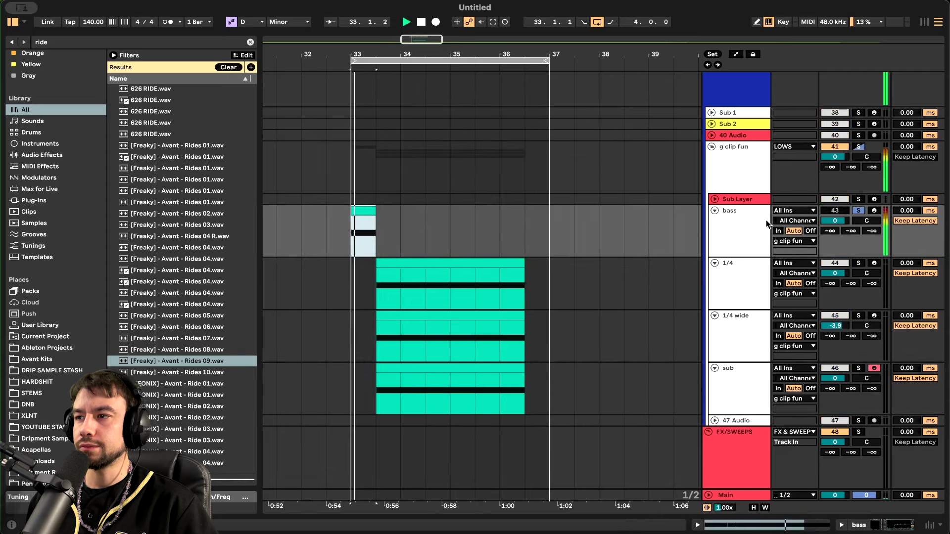
pyautogui.press('space')
pyautogui.click(834, 211)
pyautogui.press('space')
pyautogui.press('space')
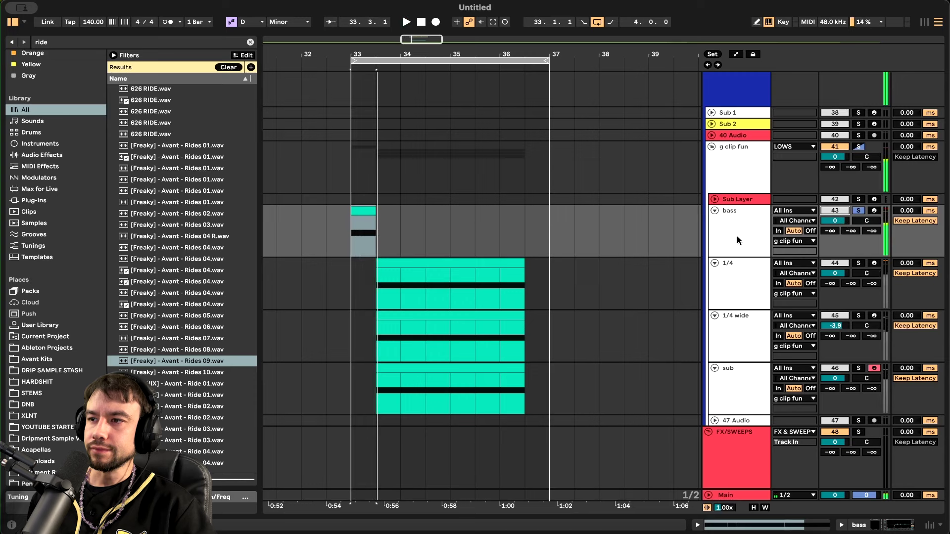
# Open Serum on the bass track, raise OSC B's wavetable position, listen to the sound and close the plugin window
pyautogui.doubleClick(737, 235)
pyautogui.click(32, 408)
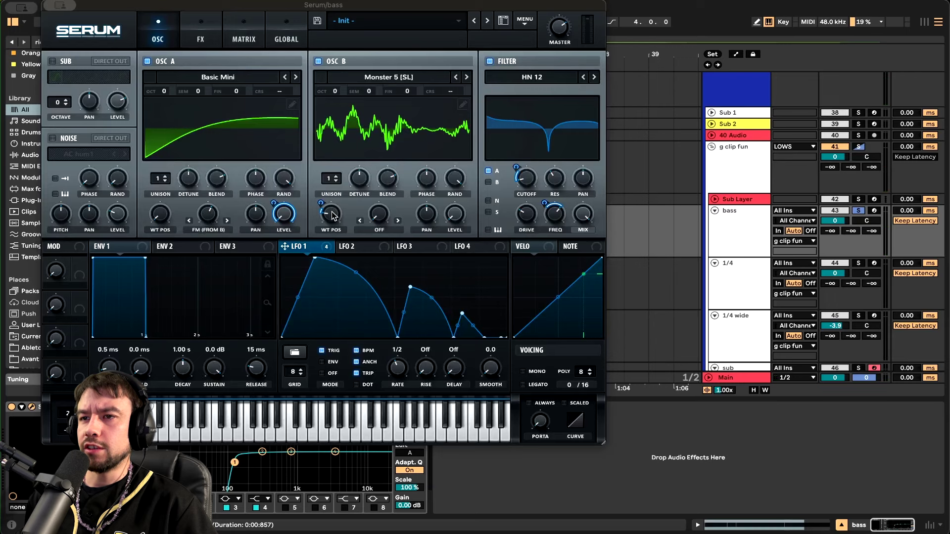
pyautogui.moveTo(332, 215); pyautogui.dragTo(333, 164)
pyautogui.press('space')
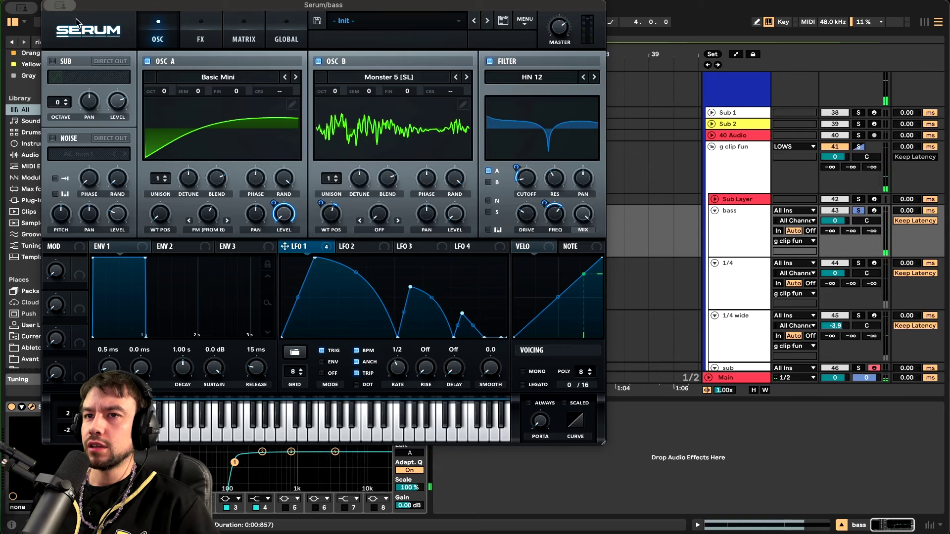
pyautogui.click(61, 6)
pyautogui.click(78, 28)
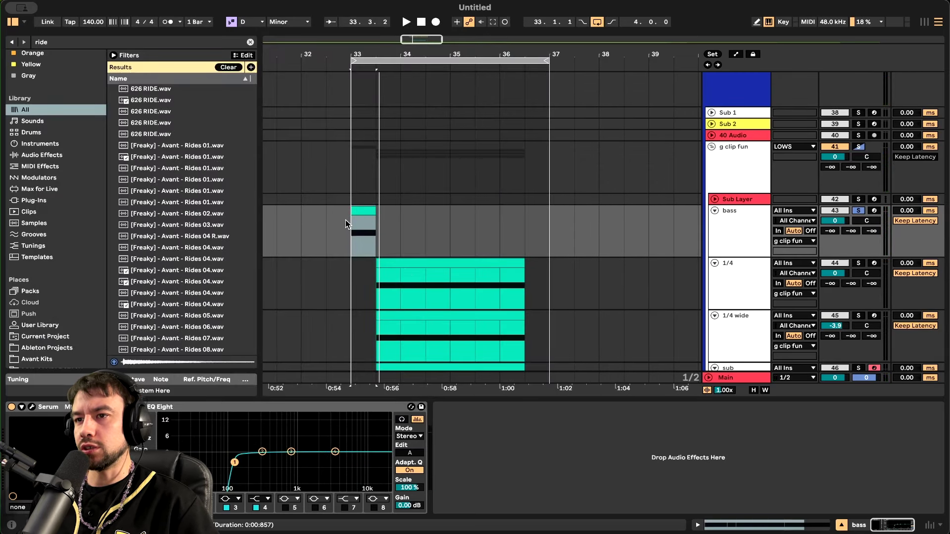
# Select the half-bar bass clip at bar 33 and play it with the bass track soloed
pyautogui.scroll(5, 399, 272)
pyautogui.scroll(-3, 386, 259)
pyautogui.moveTo(365, 246); pyautogui.dragTo(649, 410)
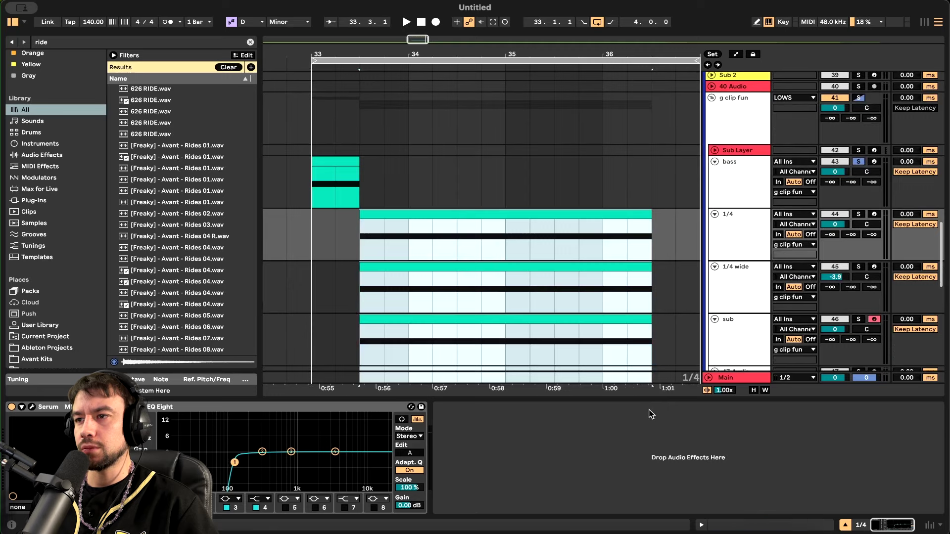
pyautogui.click(308, 189)
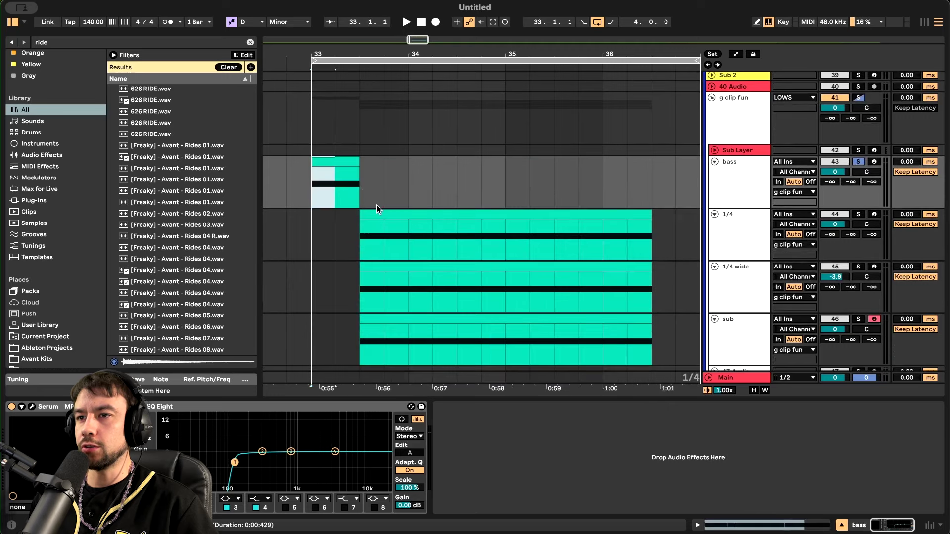
pyautogui.scroll(-3, 383, 269)
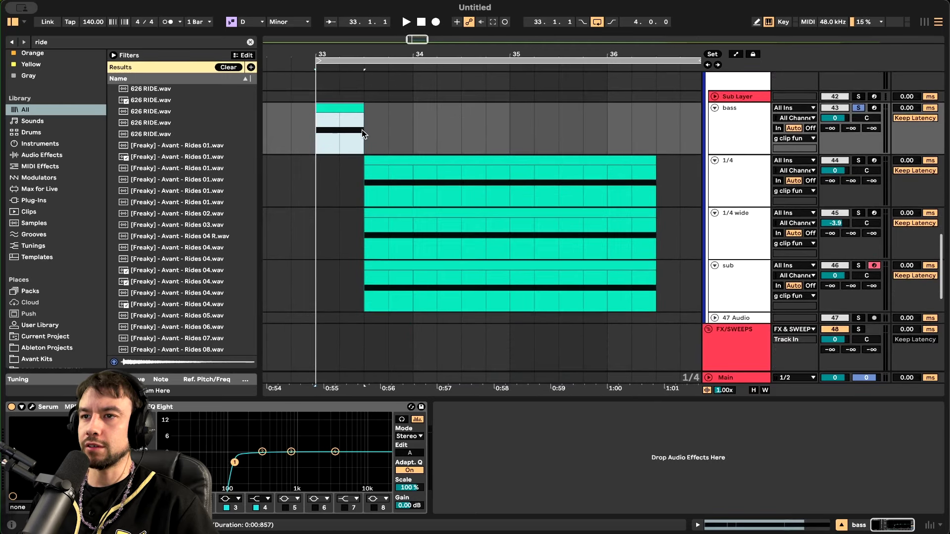
pyautogui.press('space')
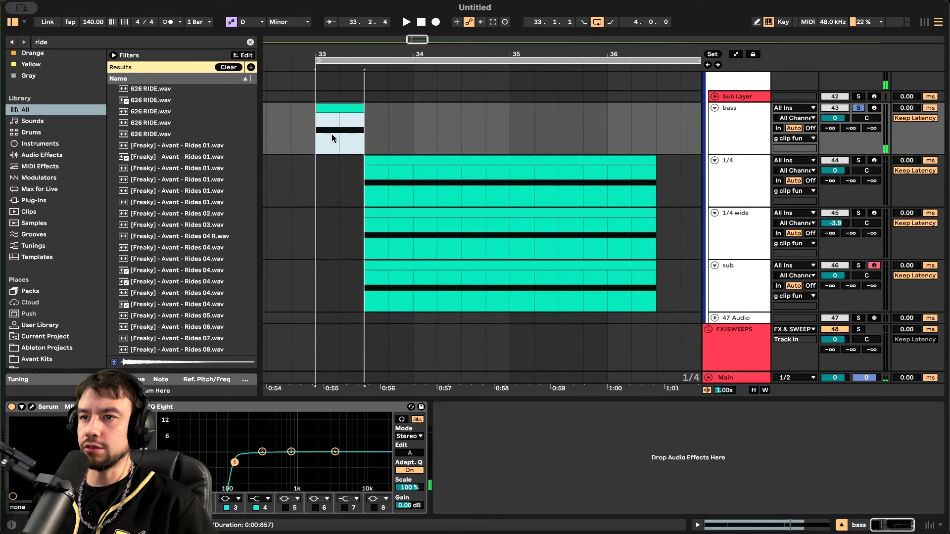
pyautogui.press('space')
# Solo the 1/4 track instead and play its clip to hear the layer alone
pyautogui.click(377, 171)
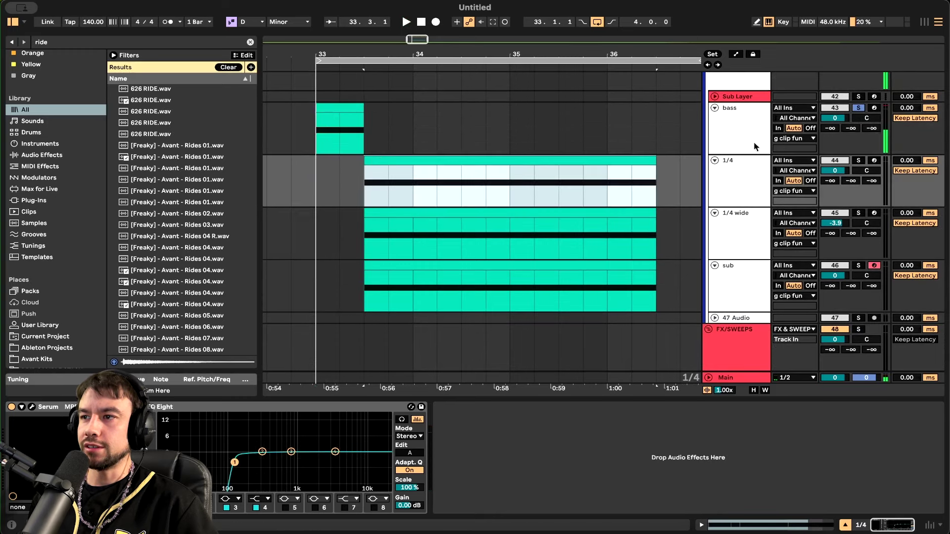
pyautogui.click(859, 161)
pyautogui.press('space')
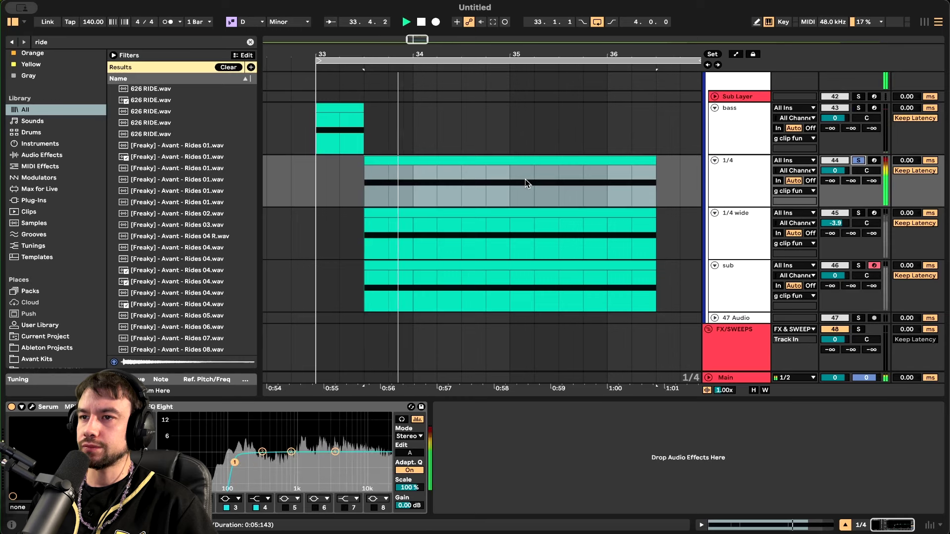
# Duplicate the bass track with its half-bar clip and rename the copy "bass sus"
pyautogui.scroll(2, 554, 195)
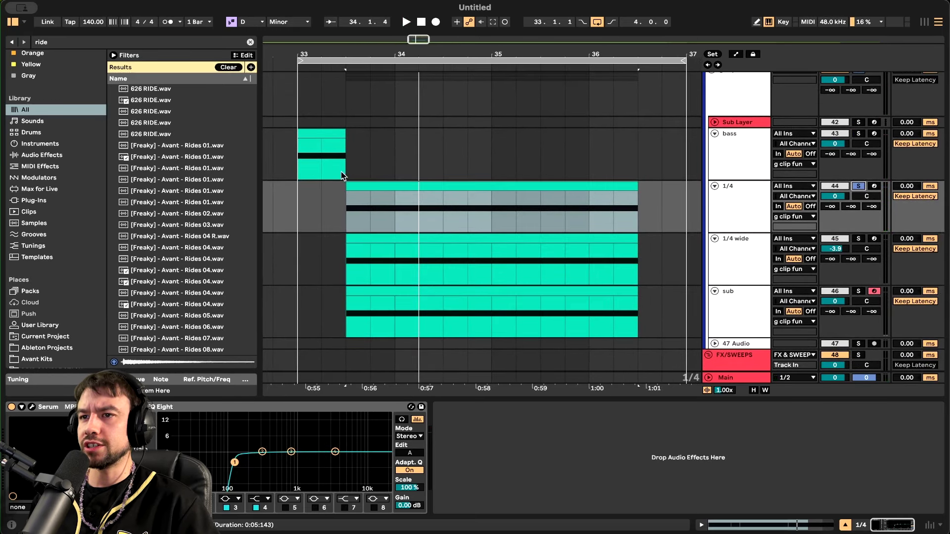
pyautogui.moveTo(292, 147); pyautogui.dragTo(352, 148)
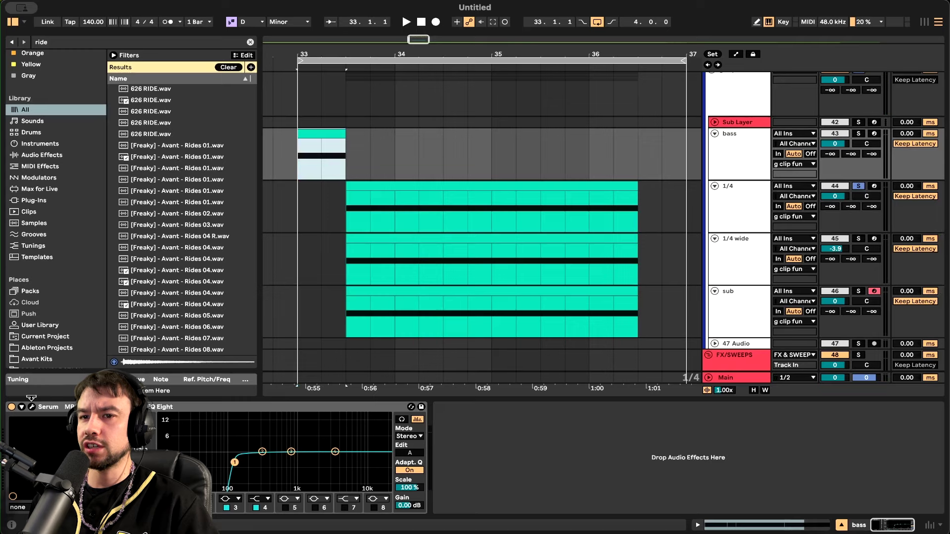
pyautogui.click(735, 158)
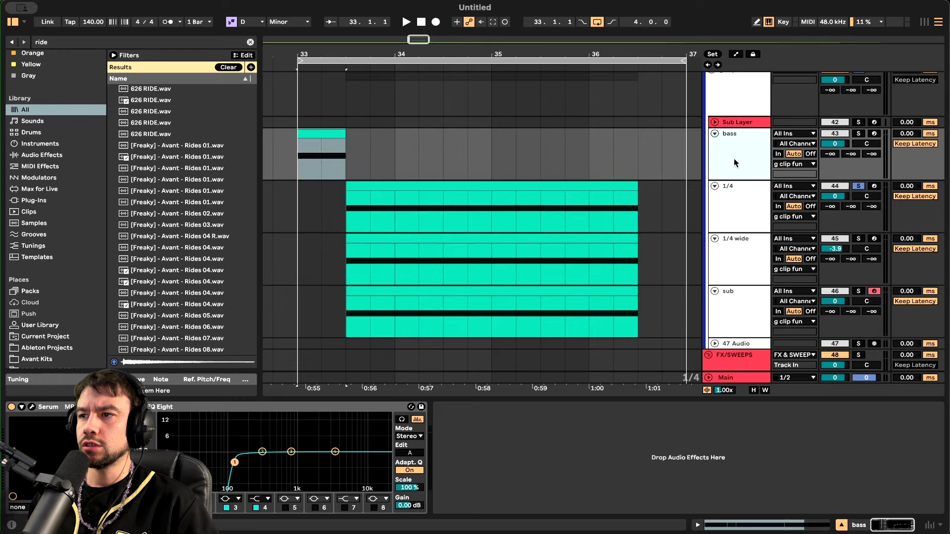
pyautogui.press('super+d')
pyautogui.press('super+r')
pyautogui.write('bass s')
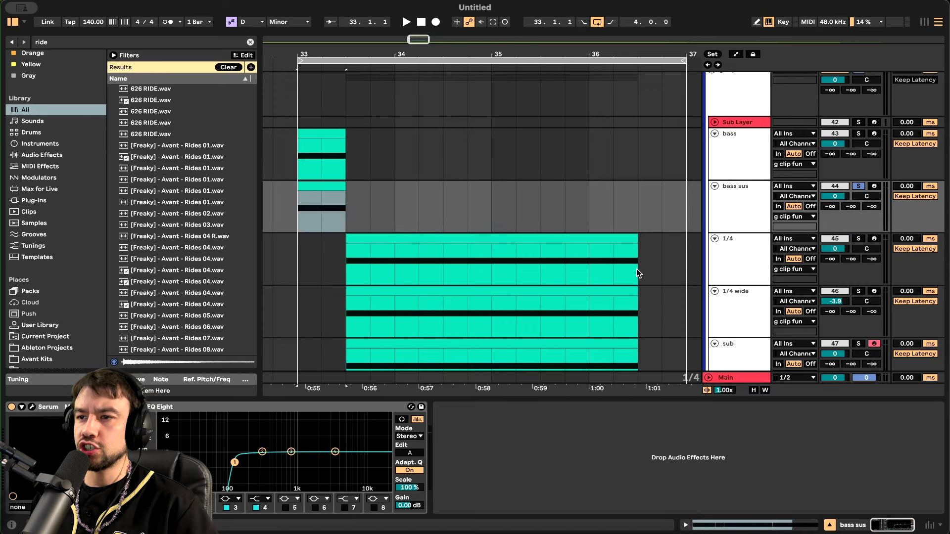
# In Serum on bass sus, set LFO 1 to ENV mode, reshape it to rise and hold at maximum, and play the clip
pyautogui.press('super+alt+p')
pyautogui.click(323, 362)
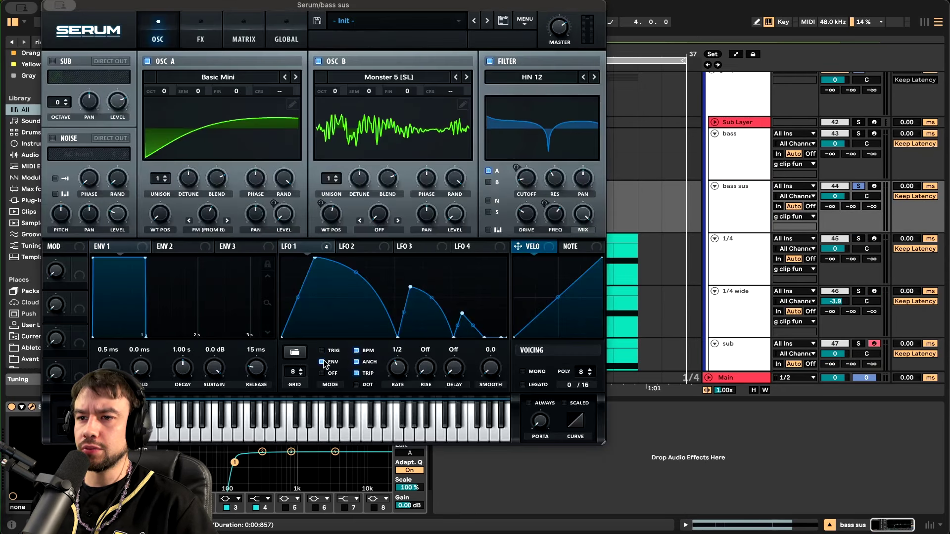
pyautogui.doubleClick(410, 287)
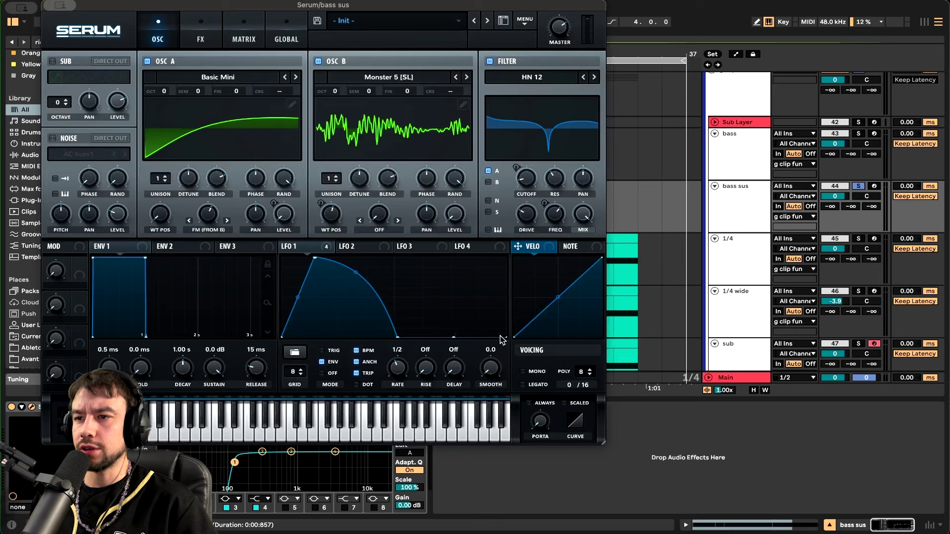
pyautogui.moveTo(396, 337); pyautogui.dragTo(616, 175)
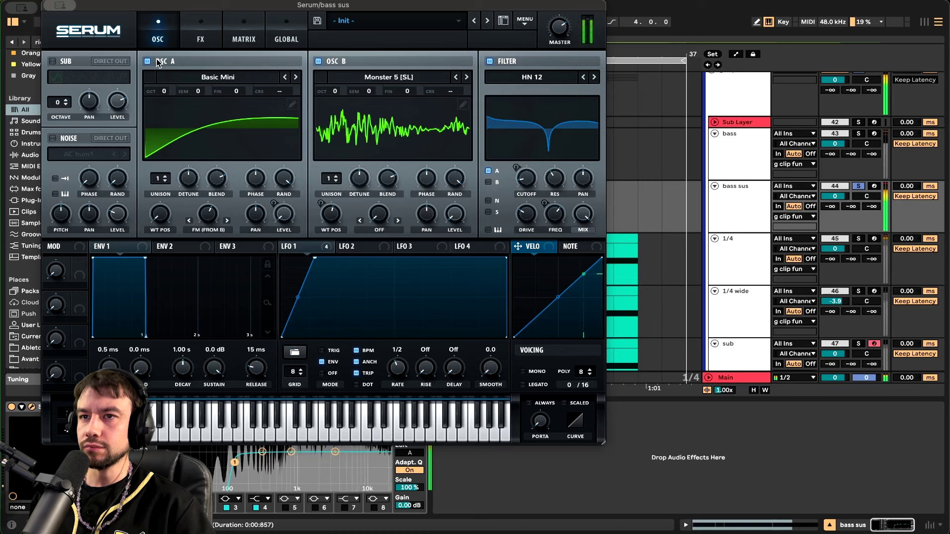
pyautogui.moveTo(91, 6); pyautogui.dragTo(132, 80)
pyautogui.press('space')
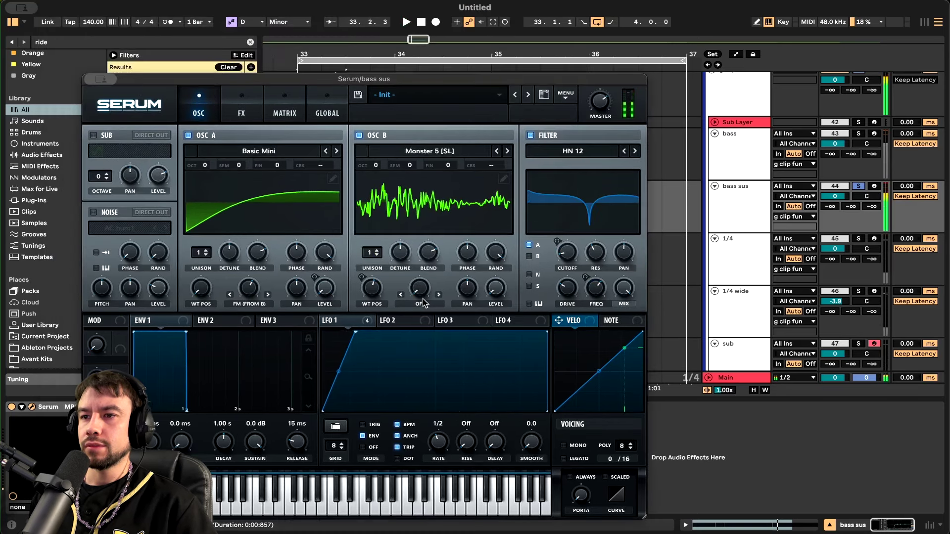
# Set OSC B's warp mode to Sync, modulate it with LFO 1, listen to the result and close Serum
pyautogui.click(421, 303)
pyautogui.click(445, 351)
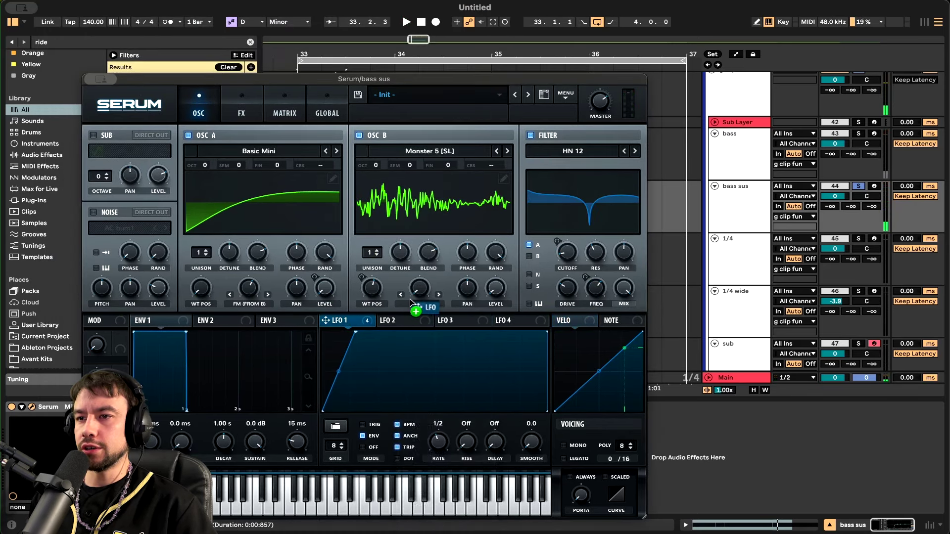
pyautogui.moveTo(409, 277)
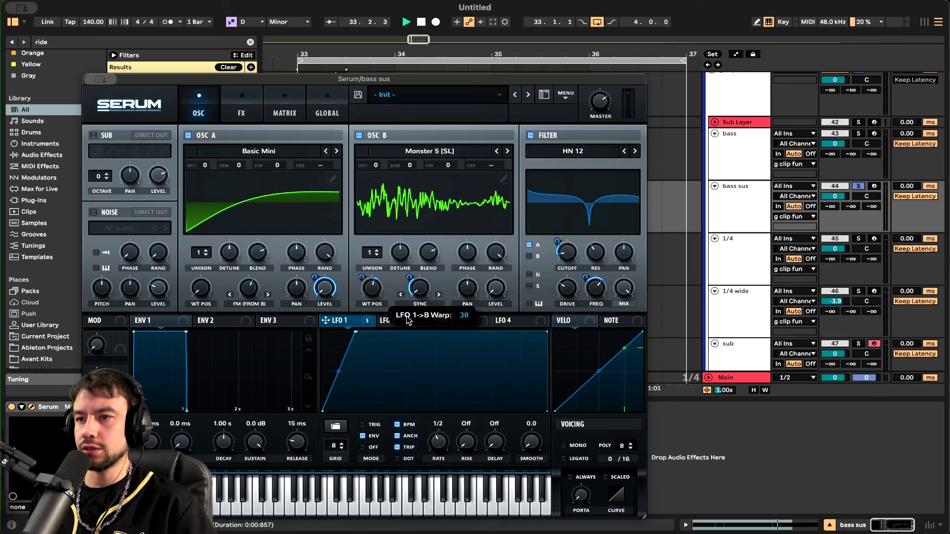
pyautogui.moveTo(407, 321); pyautogui.dragTo(405, 332)
pyautogui.press('space')
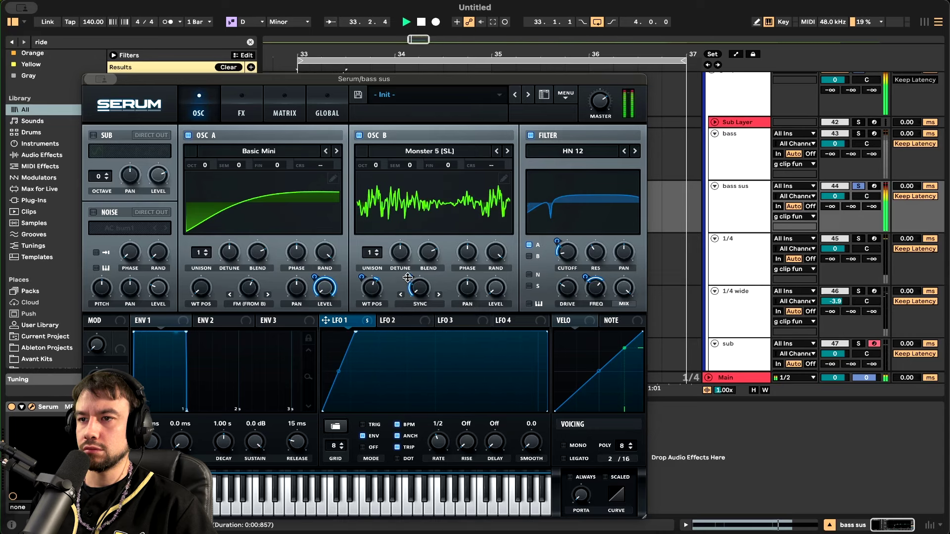
pyautogui.press('space')
pyautogui.click(89, 79)
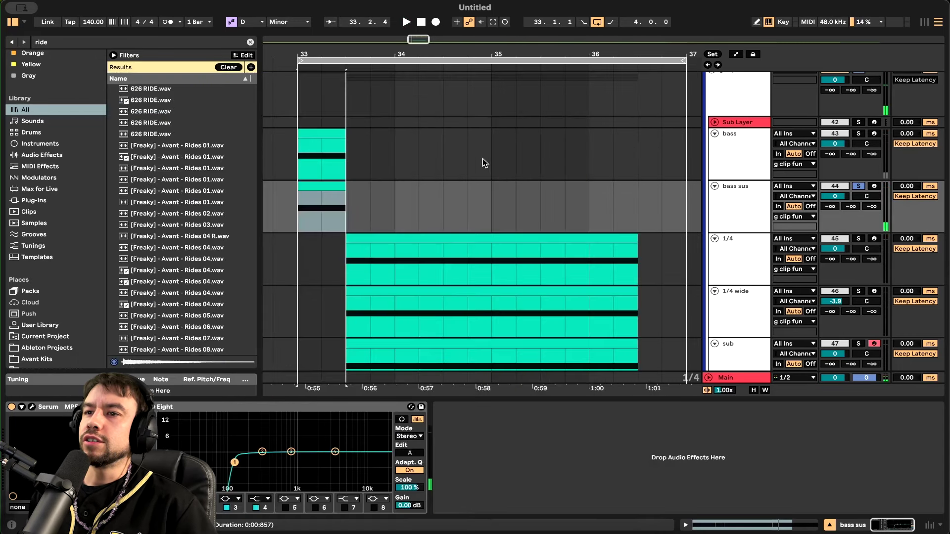
# Unsolo and deactivate the bass sus track, and play the half-bar clip with the bass track soloed
pyautogui.click(857, 186)
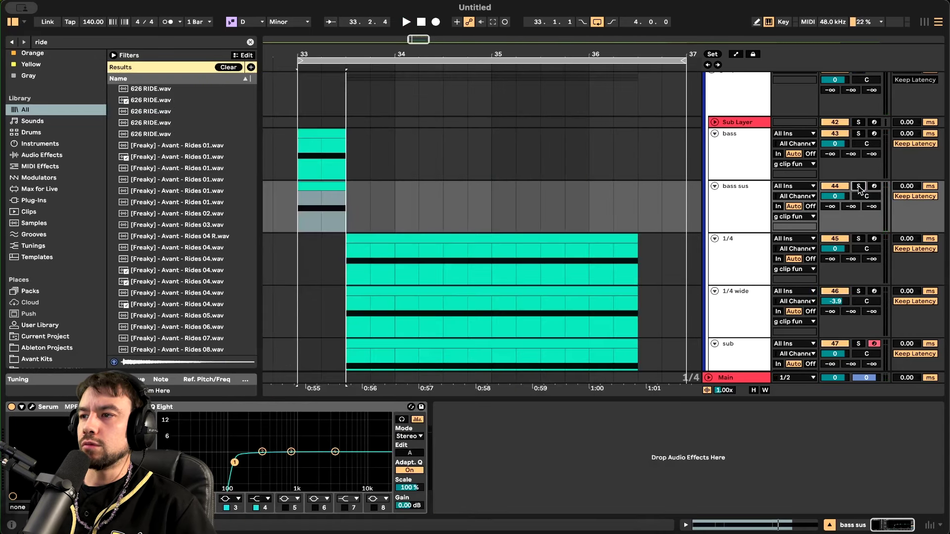
pyautogui.click(321, 134)
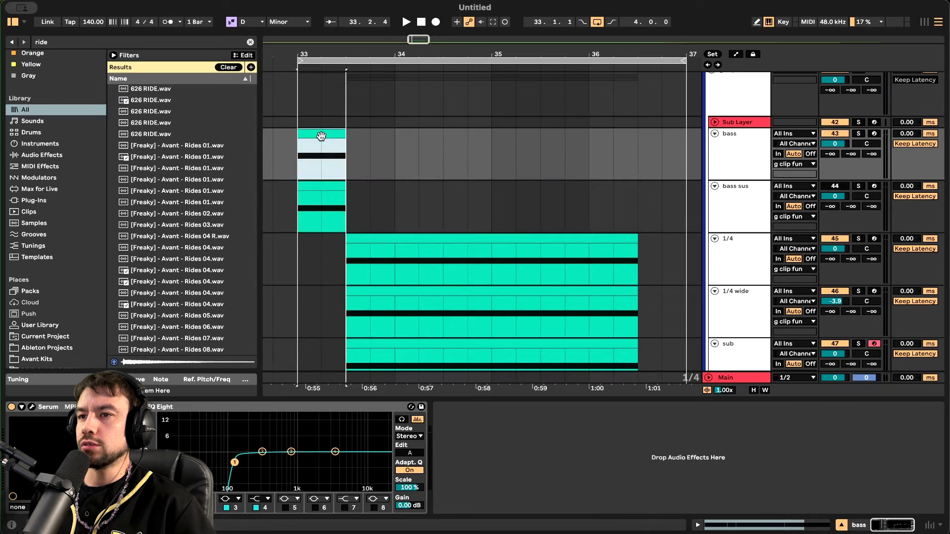
pyautogui.press('space')
pyautogui.click(858, 134)
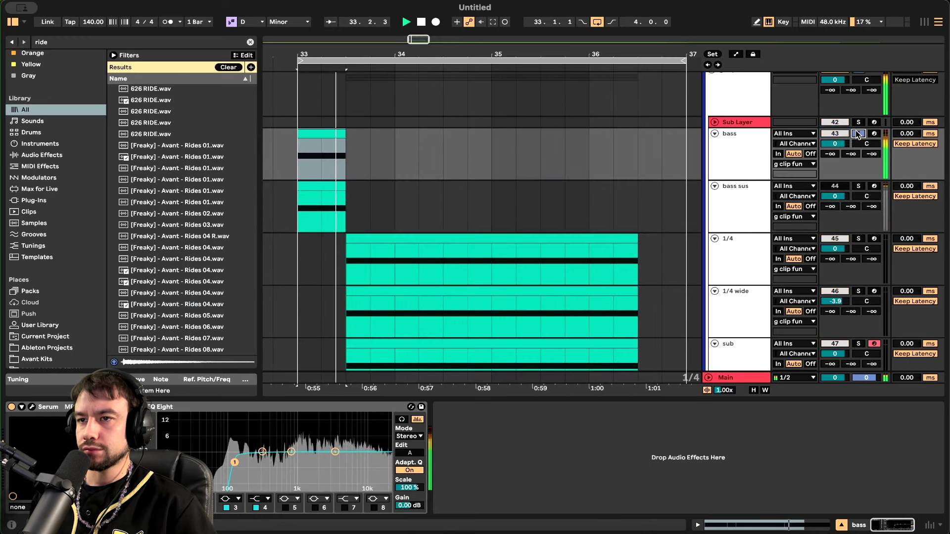
pyautogui.press('space')
pyautogui.scroll(-3, 526, 206)
pyautogui.click(363, 399)
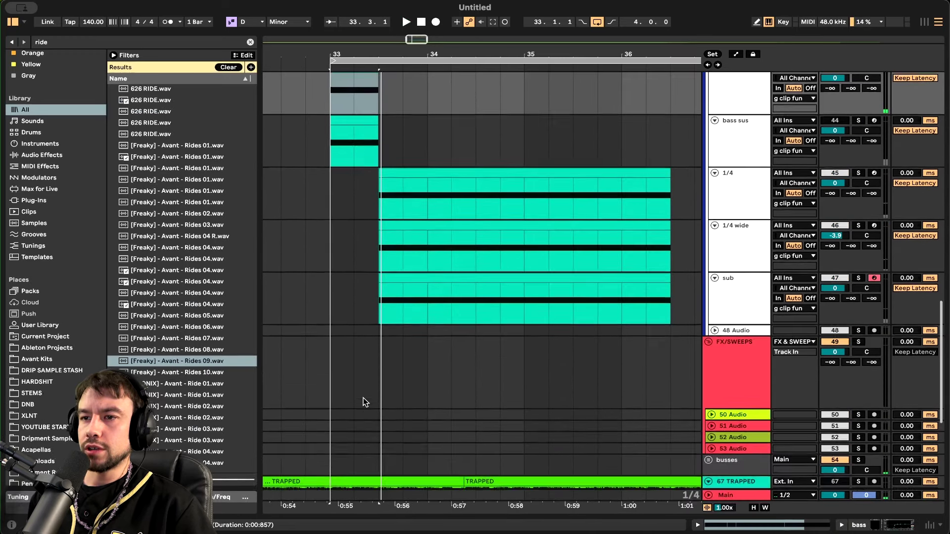
pyautogui.press('space')
pyautogui.press('space')
pyautogui.scroll(1, 782, 325)
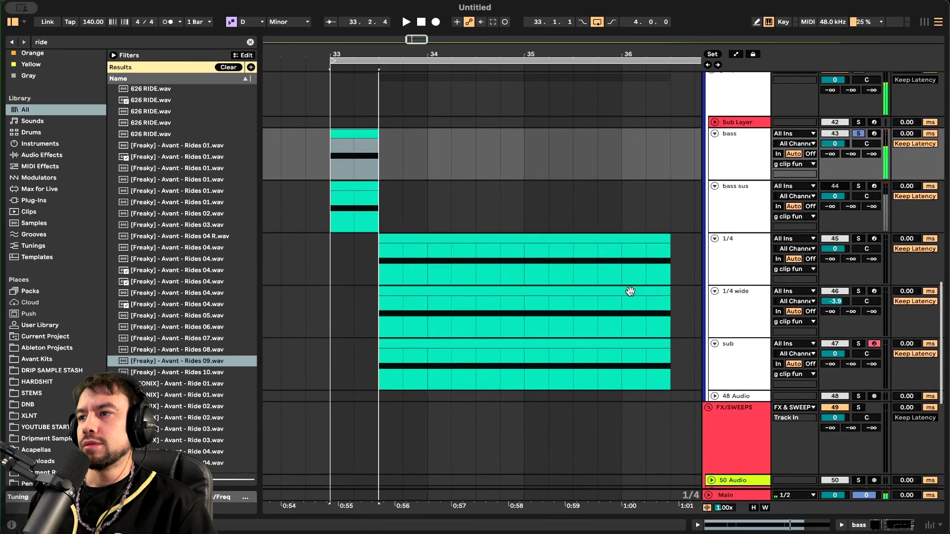
# Unsolo the bass track, duplicate it and name the copy "bass cal sub"
pyautogui.scroll(-3, 630, 293)
pyautogui.click(857, 134)
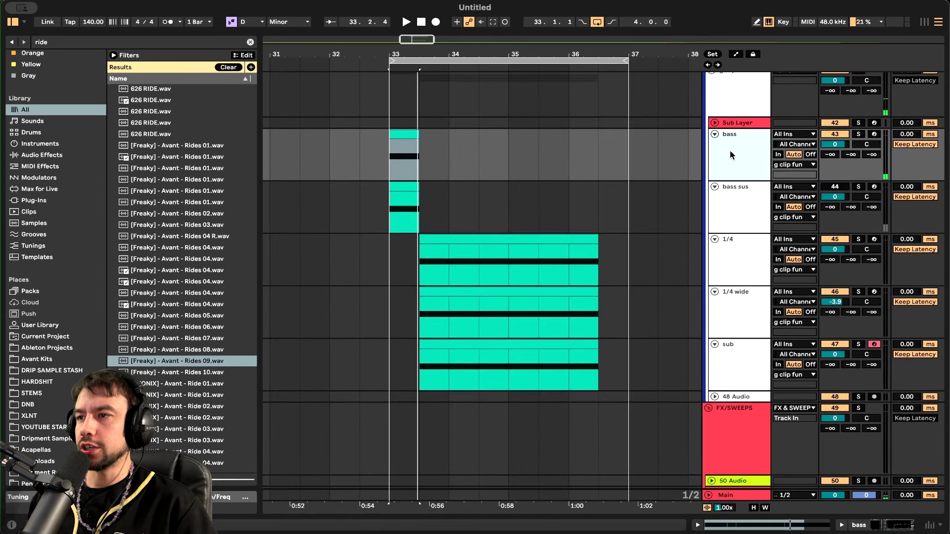
pyautogui.press('super+d')
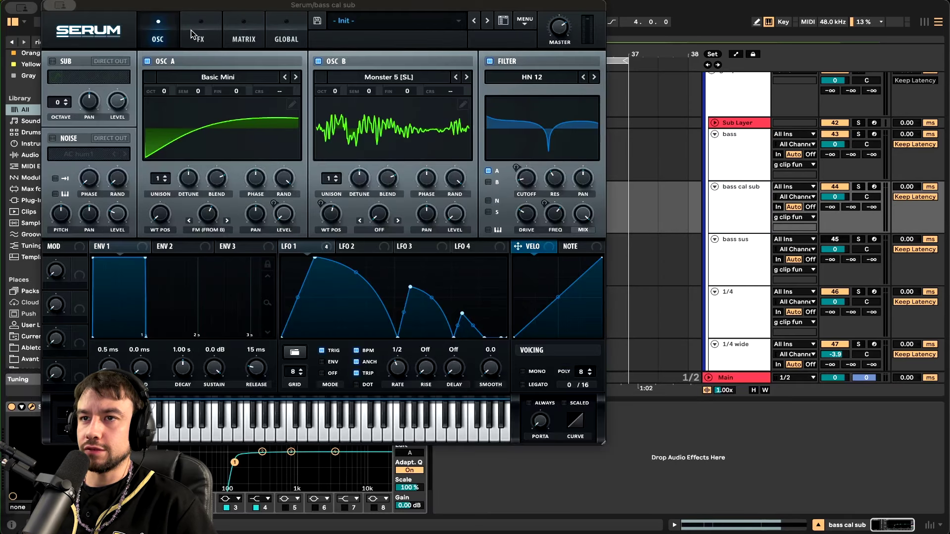
# In Serum on bass cal sub, switch off the distortion, compressor and filter effects plus OSC A, OSC B and the main filter
pyautogui.click(200, 34)
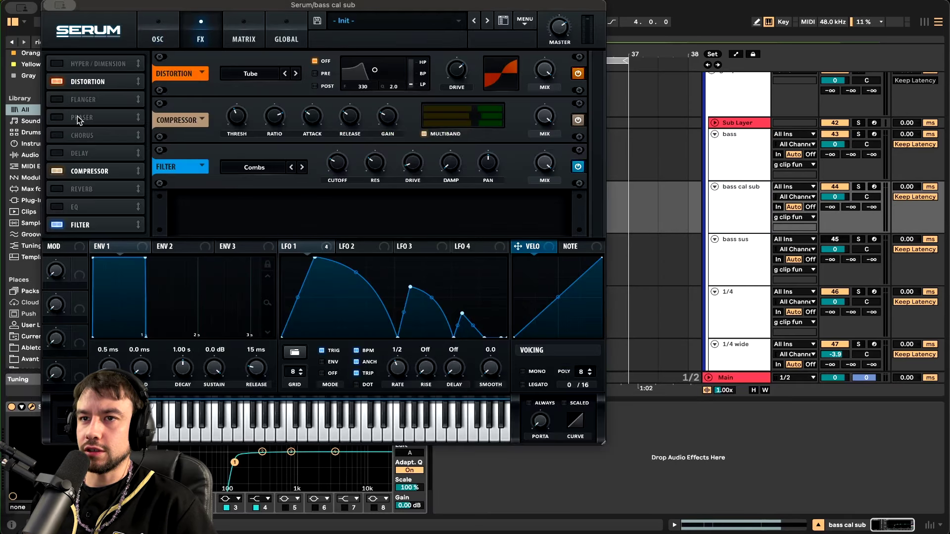
pyautogui.click(58, 81)
pyautogui.click(57, 171)
pyautogui.click(57, 224)
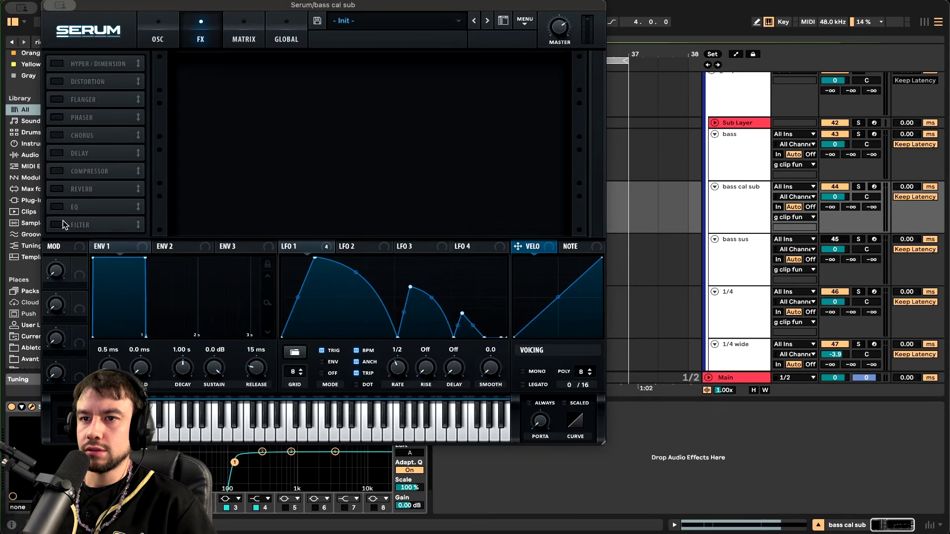
pyautogui.click(154, 27)
pyautogui.click(320, 61)
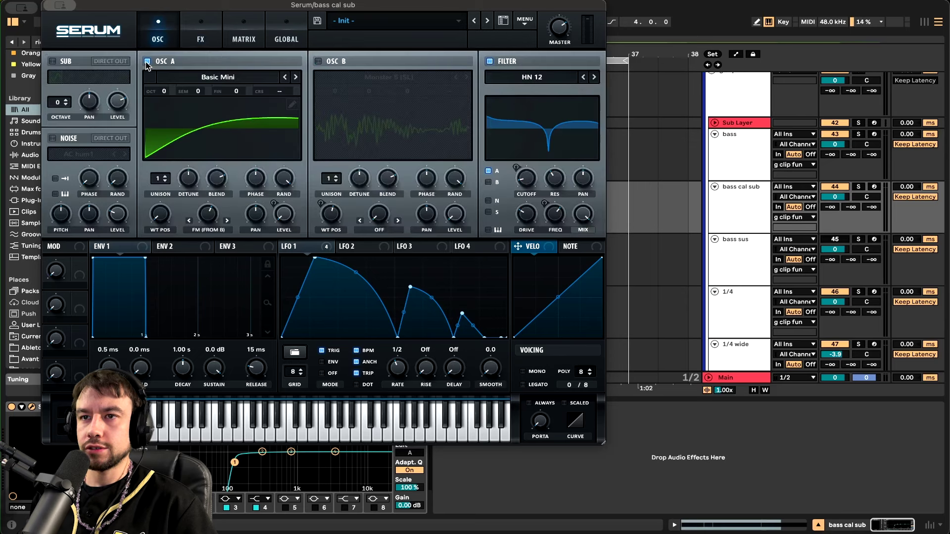
pyautogui.click(147, 61)
pyautogui.click(489, 61)
# Modulate Serum's sub oscillator level with LFO 1 and close the plugin window
pyautogui.moveTo(292, 246); pyautogui.dragTo(284, 213)
pyautogui.moveTo(106, 89); pyautogui.dragTo(107, 69)
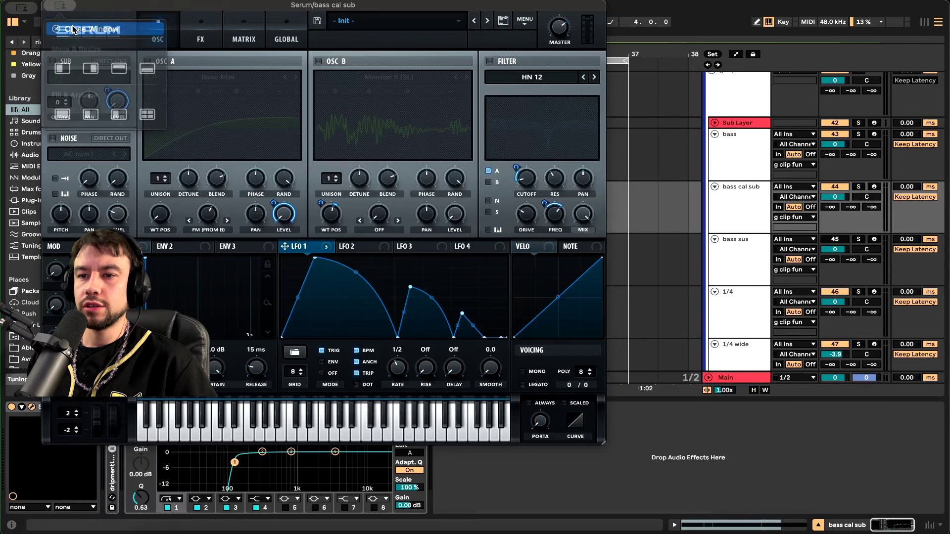
pyautogui.click(48, 5)
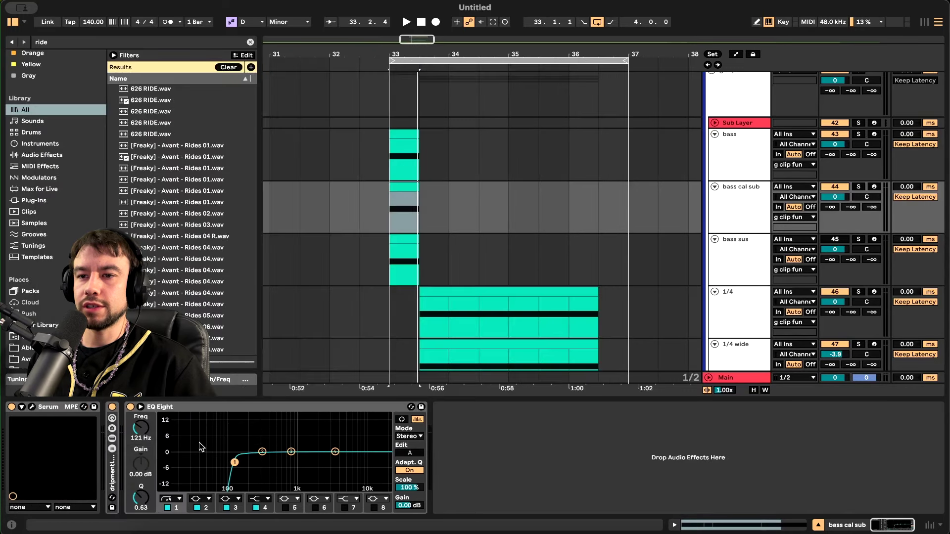
# Bypass EQ Eight on bass cal sub, insert a Saturator before it and set the Saturator's drive to 5.71 dB
pyautogui.click(130, 407)
pyautogui.press('super+f')
pyautogui.write('sat')
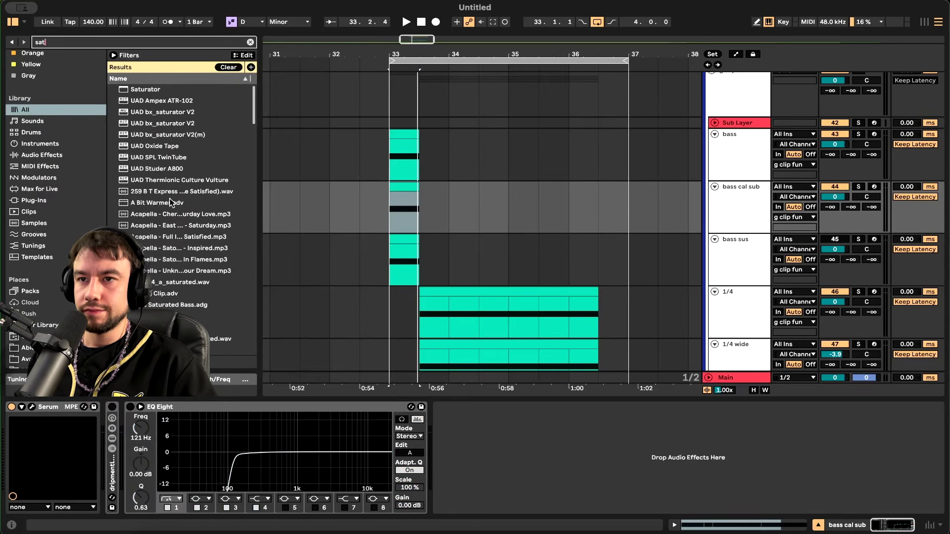
pyautogui.press('Down')
pyautogui.press('Return')
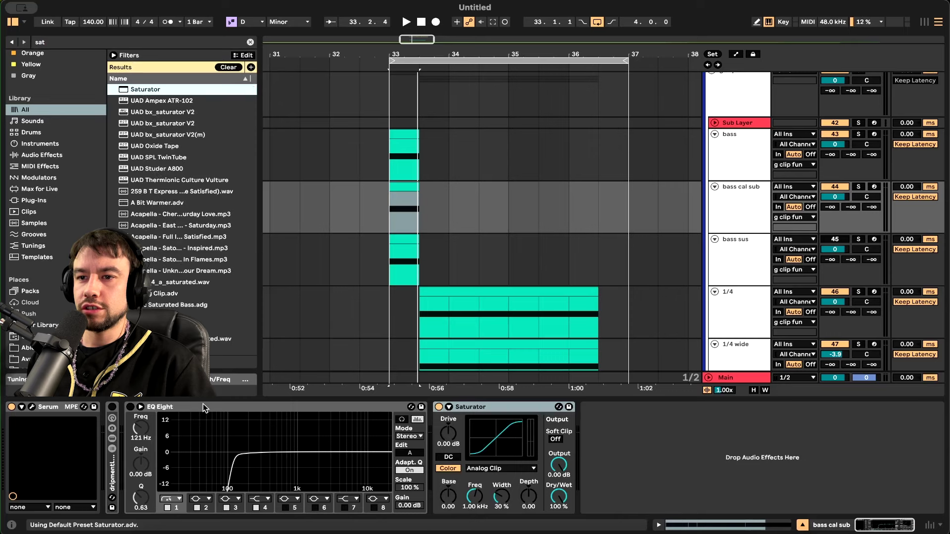
pyautogui.moveTo(204, 406); pyautogui.dragTo(503, 429)
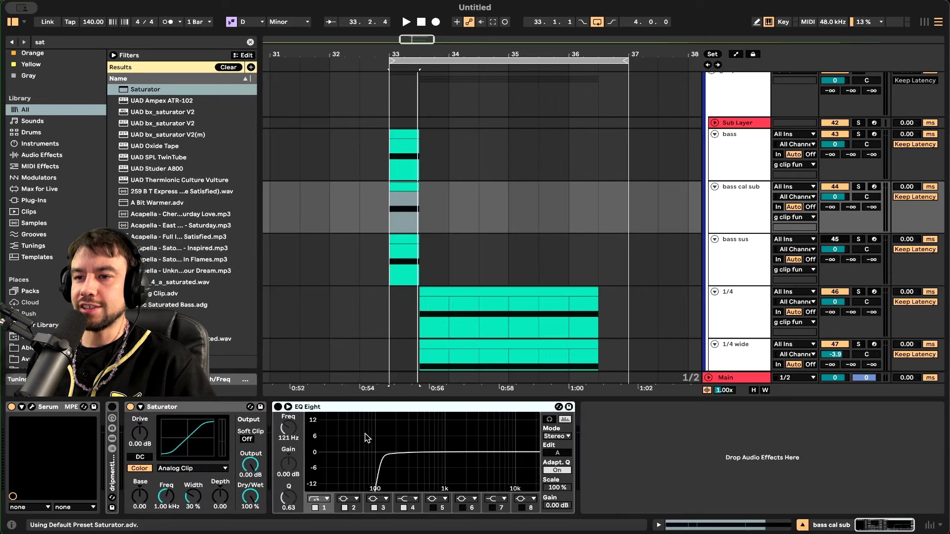
pyautogui.click(149, 437)
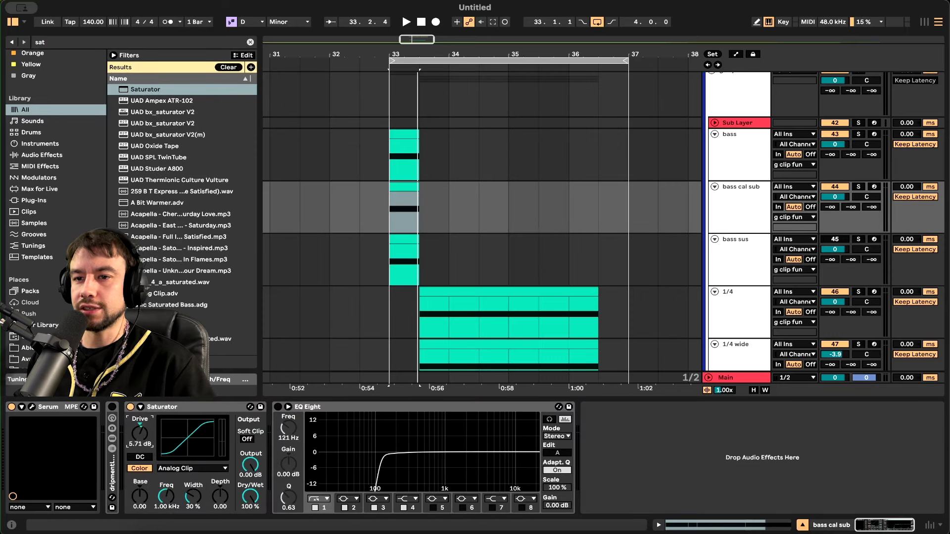
# Re-enable EQ Eight on bass cal sub and turn its first band into a low-pass at 255 Hz
pyautogui.click(283, 429)
pyautogui.click(326, 498)
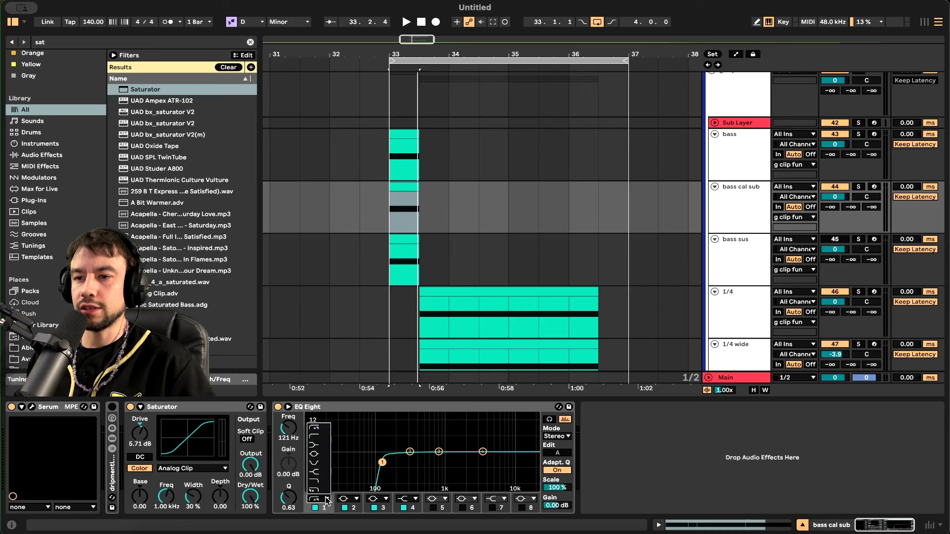
pyautogui.click(321, 490)
pyautogui.moveTo(387, 463); pyautogui.dragTo(405, 464)
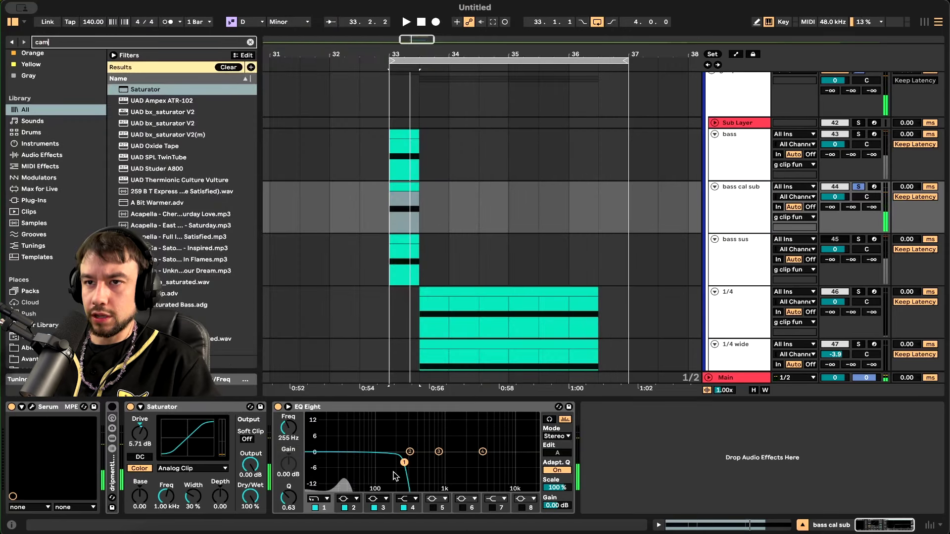
# Insert CamelCrusher between Saturator and EQ Eight, load its Tube Warmth preset and close the plugin window
pyautogui.moveTo(152, 101); pyautogui.dragTo(304, 458)
pyautogui.click(304, 419)
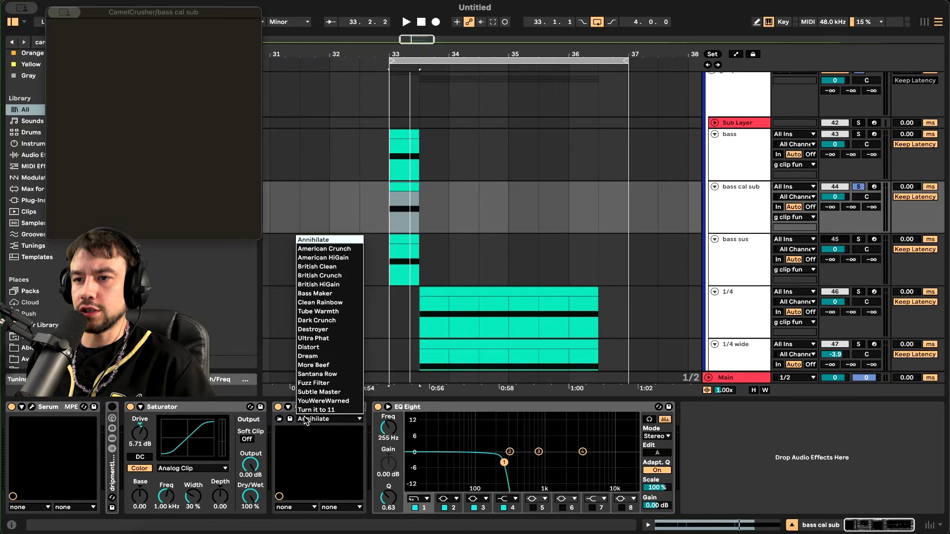
pyautogui.click(335, 311)
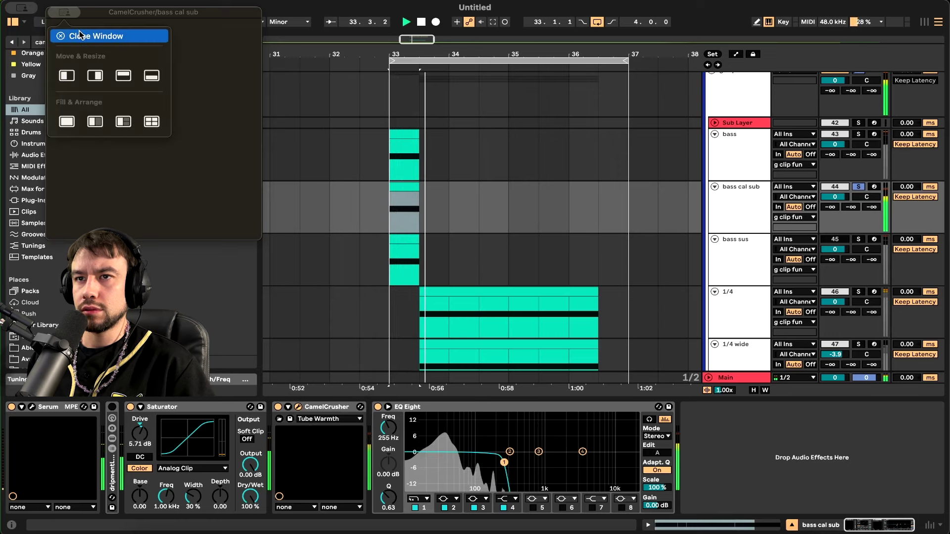
pyautogui.press('super+alt+p')
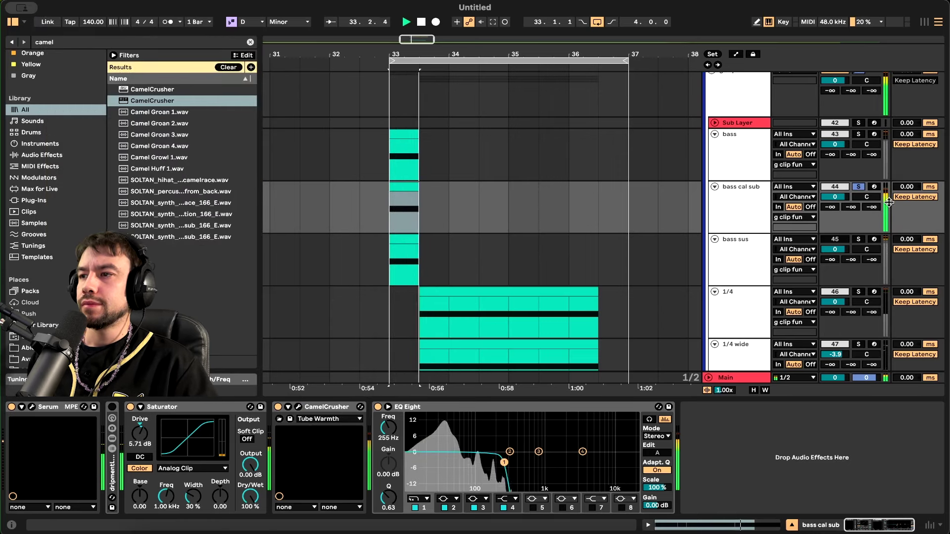
# Solo the bass track together with bass cal sub and listen to both layers
pyautogui.click(859, 134)
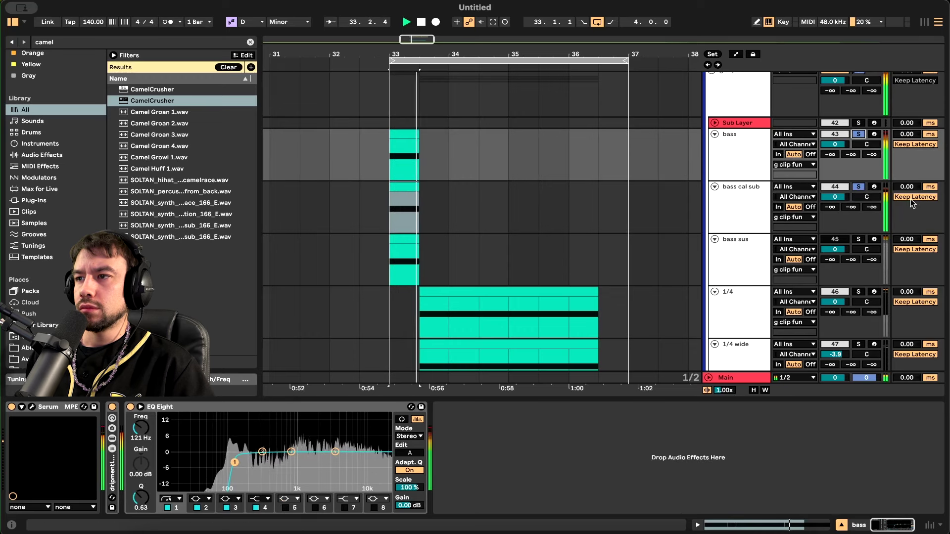
pyautogui.scroll(3, 683, 203)
pyautogui.press('space')
# Open GClip on the g clip fun group and raise its gain to 4.9 dB while auditioning
pyautogui.click(744, 138)
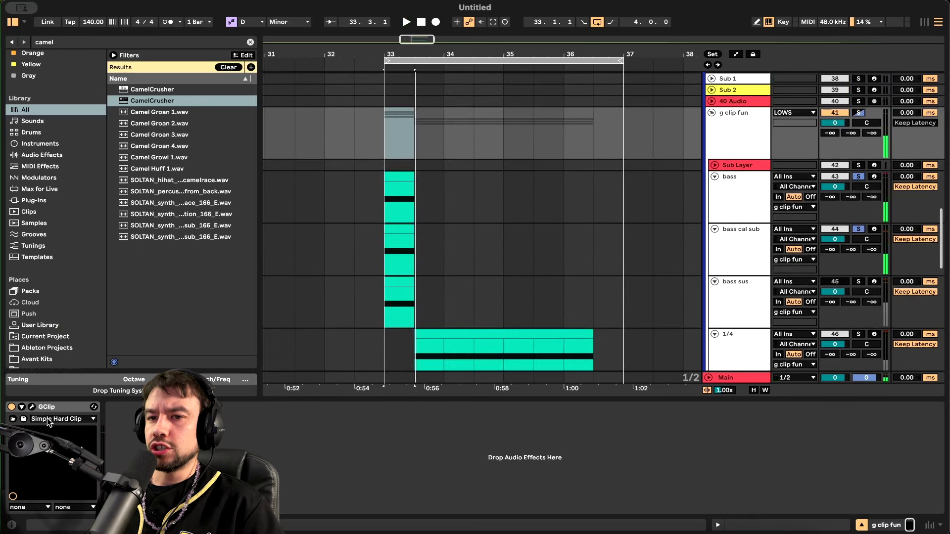
pyautogui.click(32, 407)
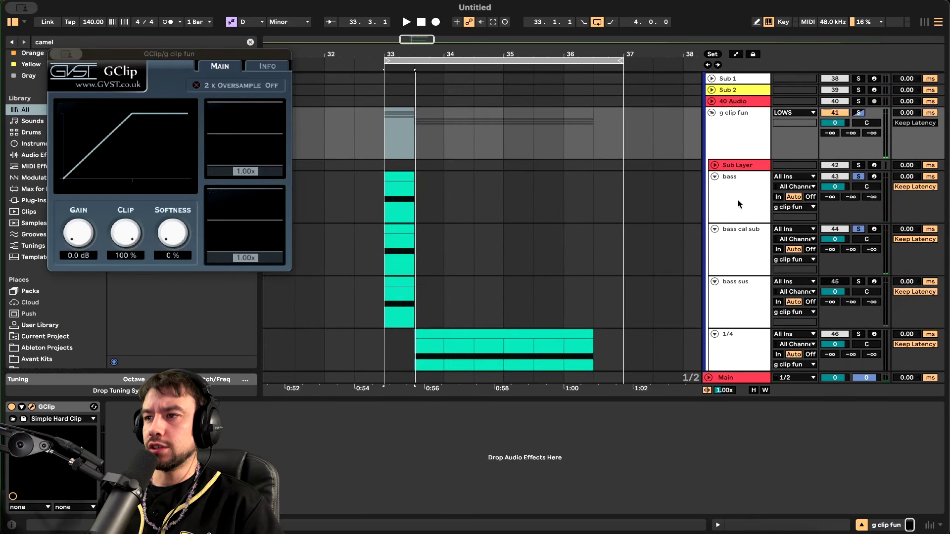
pyautogui.moveTo(79, 231); pyautogui.dragTo(82, 213)
pyautogui.press('space')
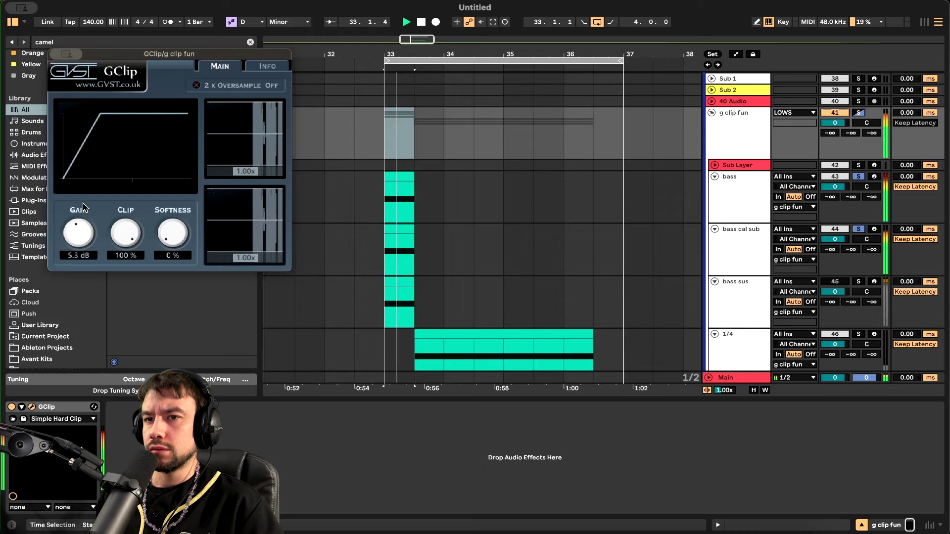
pyautogui.press('space')
pyautogui.moveTo(83, 203)
pyautogui.mouseDown()
pyautogui.moveTo(81, 212)
pyautogui.moveTo(82, 198)
pyautogui.mouseUp()
pyautogui.press('space')
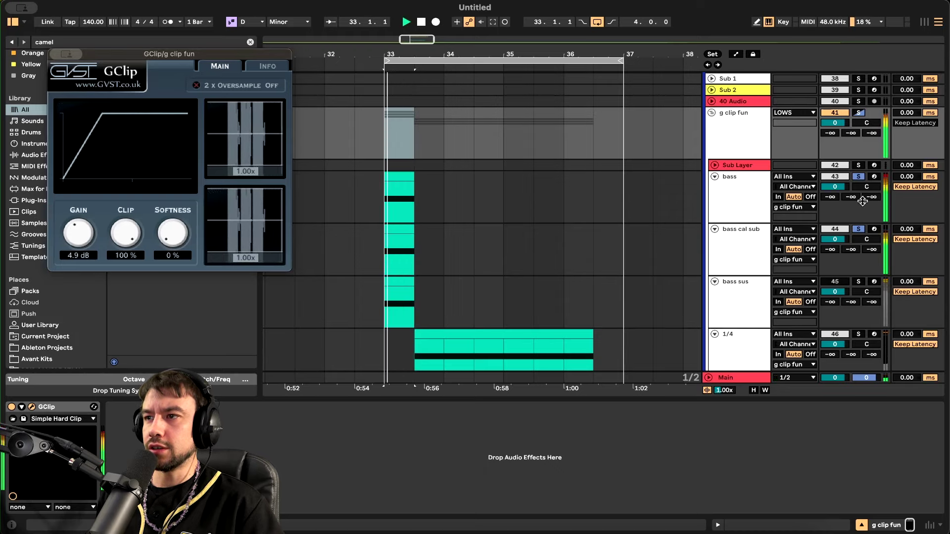
# On the bass track, expand the effect rack, move JSTClip out of it to after EQ Eight, and play the result
pyautogui.click(741, 203)
pyautogui.press('space')
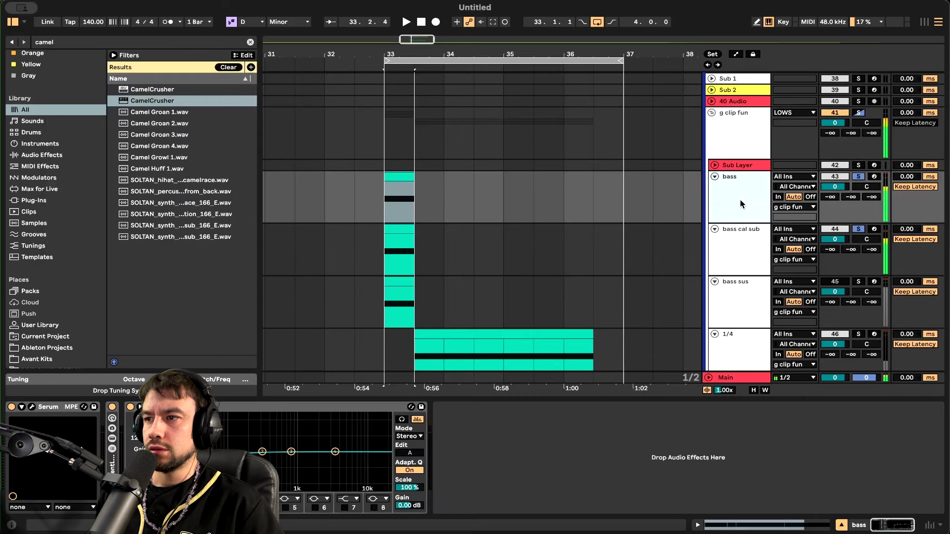
pyautogui.press('super+f')
pyautogui.write('ljs')
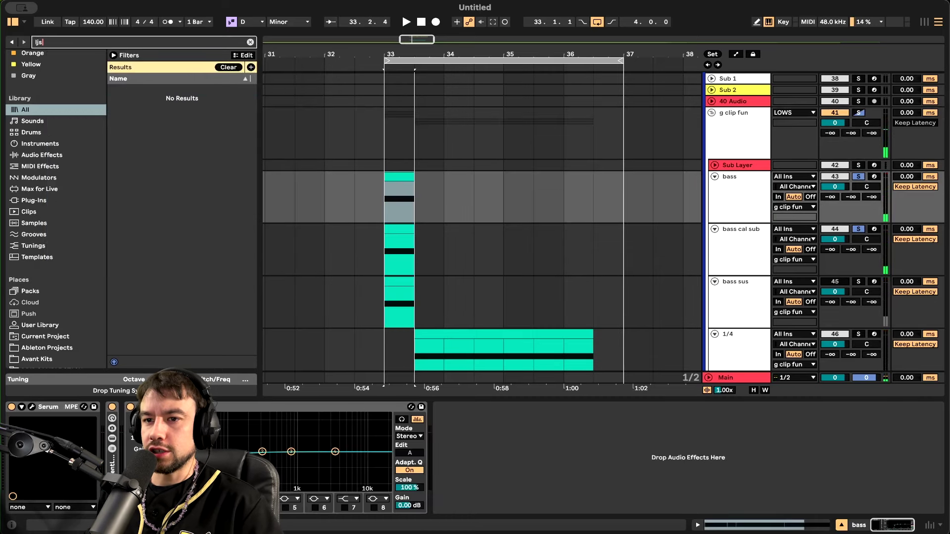
pyautogui.doubleClick(110, 467)
pyautogui.hscroll(8, 473, 442)
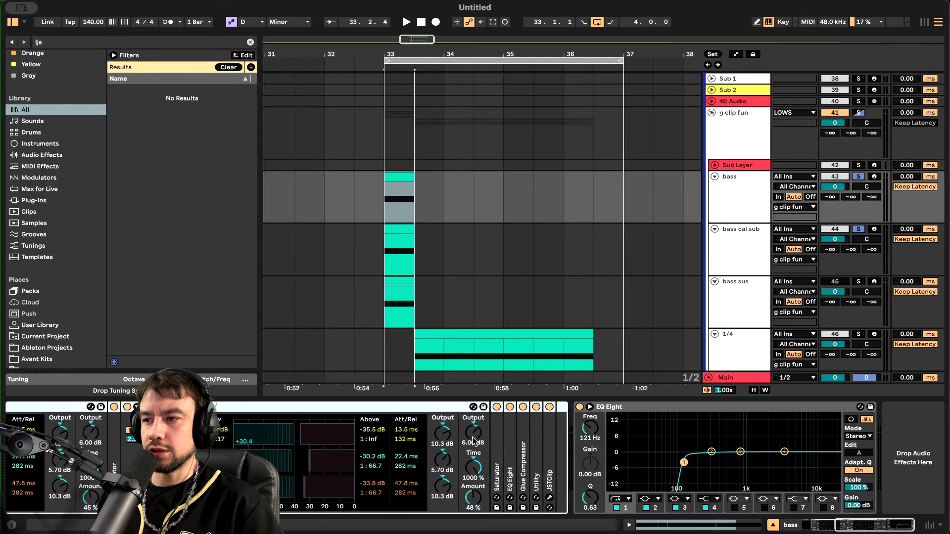
pyautogui.click(553, 448)
pyautogui.press('space')
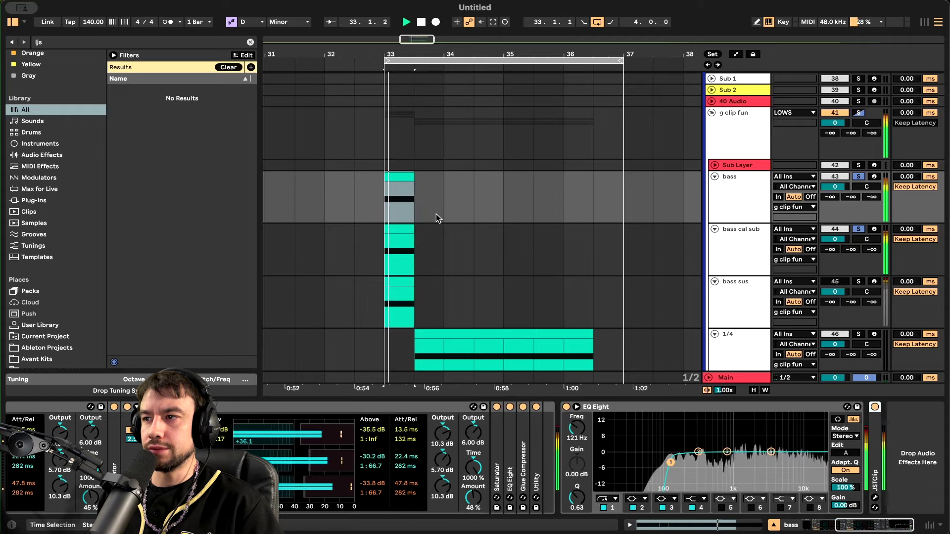
# Hide the device view and unsolo the bass and bass cal sub tracks
pyautogui.hscroll(3, 436, 216)
pyautogui.scroll(-2, 780, 290)
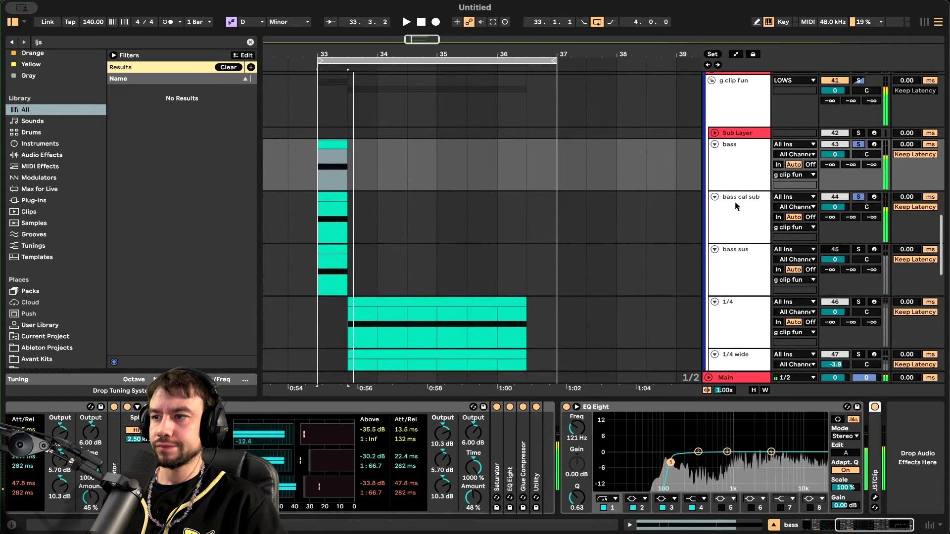
pyautogui.click(620, 397)
pyautogui.hscroll(-2, 620, 397)
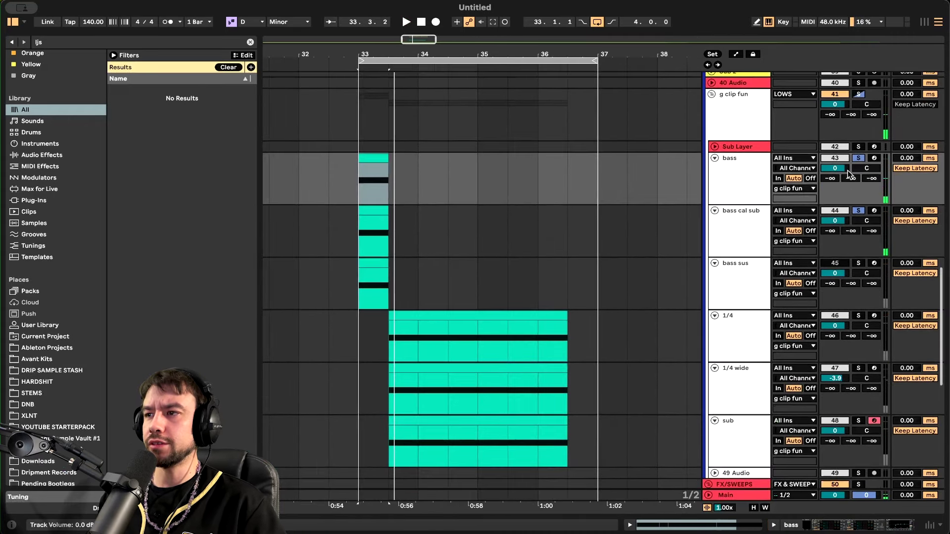
pyautogui.click(860, 158)
# Play the loop from bar 33 to hear the call bass and the 1/4 response layers together
pyautogui.rightClick(322, 316)
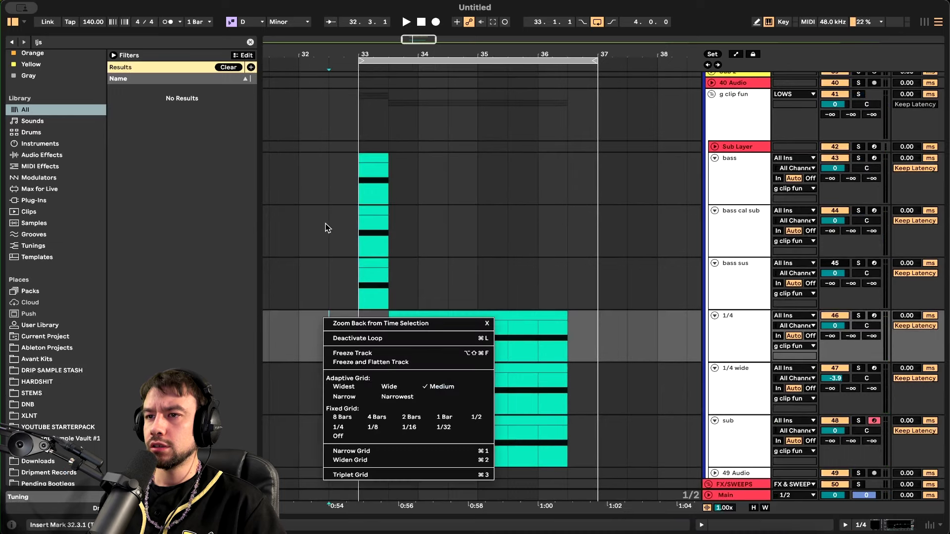
pyautogui.click(346, 229)
pyautogui.click(358, 228)
pyautogui.press('space')
pyautogui.scroll(2, 441, 299)
pyautogui.scroll(-1, 443, 303)
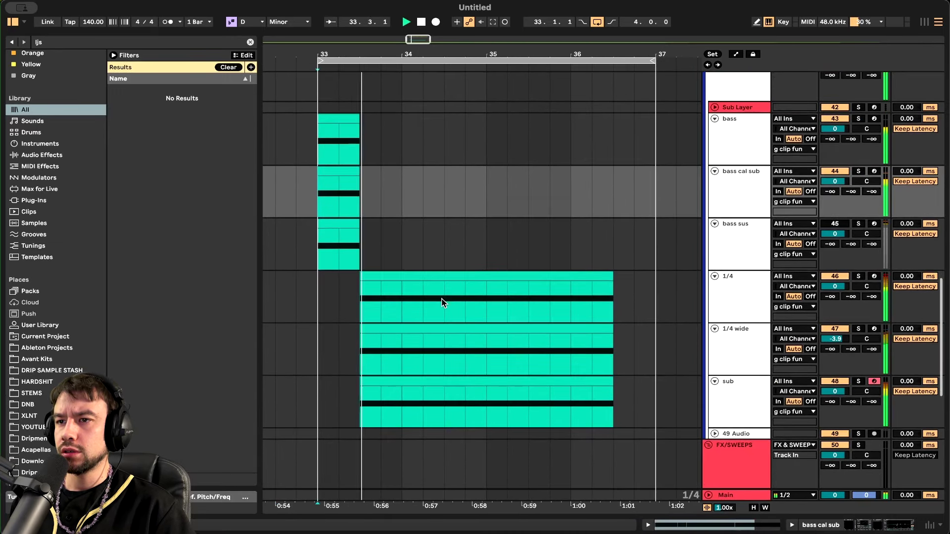
pyautogui.scroll(-2, 443, 302)
pyautogui.hscroll(1, 442, 302)
pyautogui.scroll(-1, 442, 302)
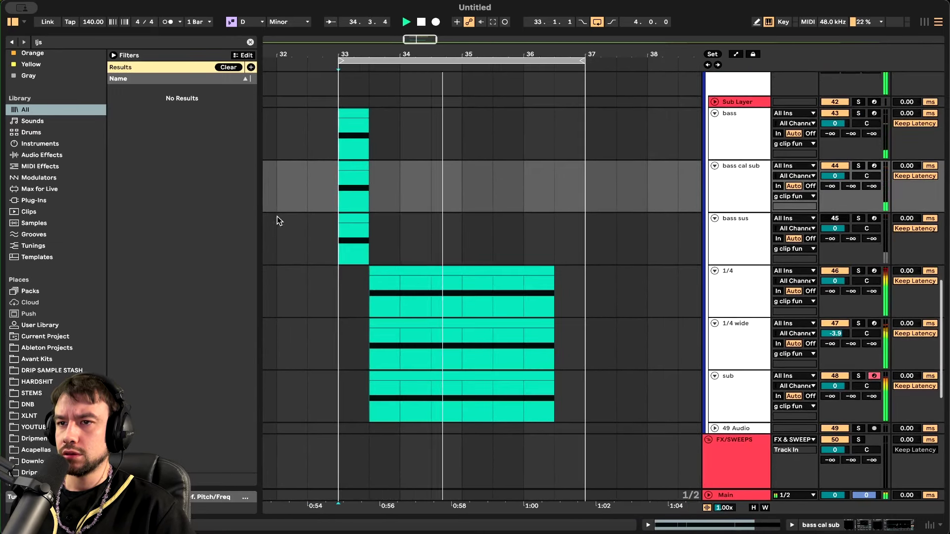
# Narrow the browser to widen the arrangement area and stop playback after the loop comes round
pyautogui.moveTo(258, 206); pyautogui.dragTo(183, 206)
pyautogui.scroll(1, 459, 345)
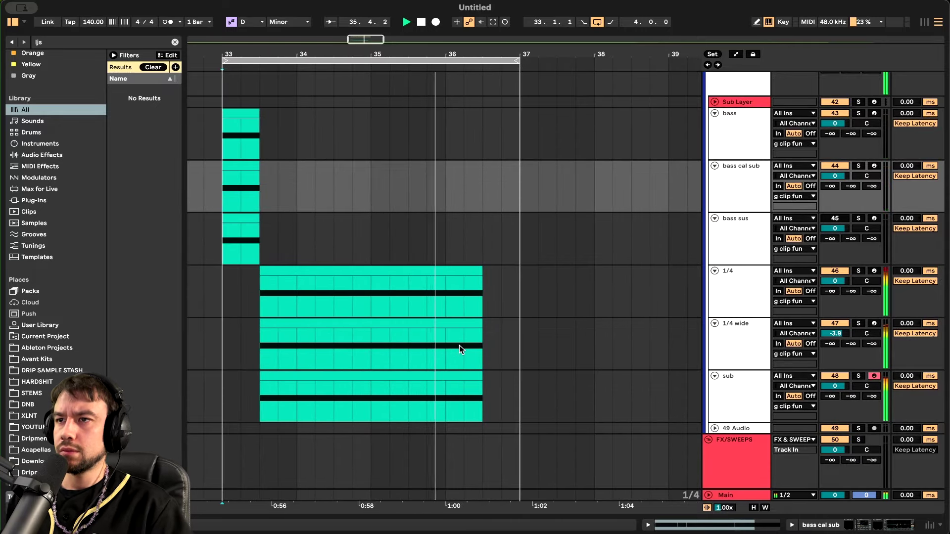
pyautogui.scroll(2, 459, 345)
pyautogui.scroll(-2, 496, 331)
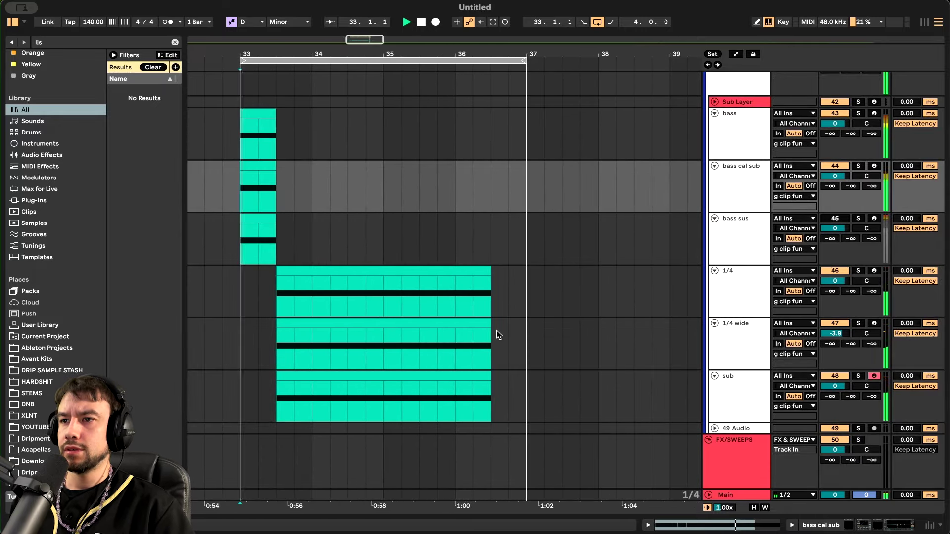
pyautogui.press('space')
# Try replacing the long ride clip at bar 33 with two copies of the short ride, audition it and undo
pyautogui.scroll(3, 496, 331)
pyautogui.scroll(5, 497, 333)
pyautogui.scroll(3, 303, 295)
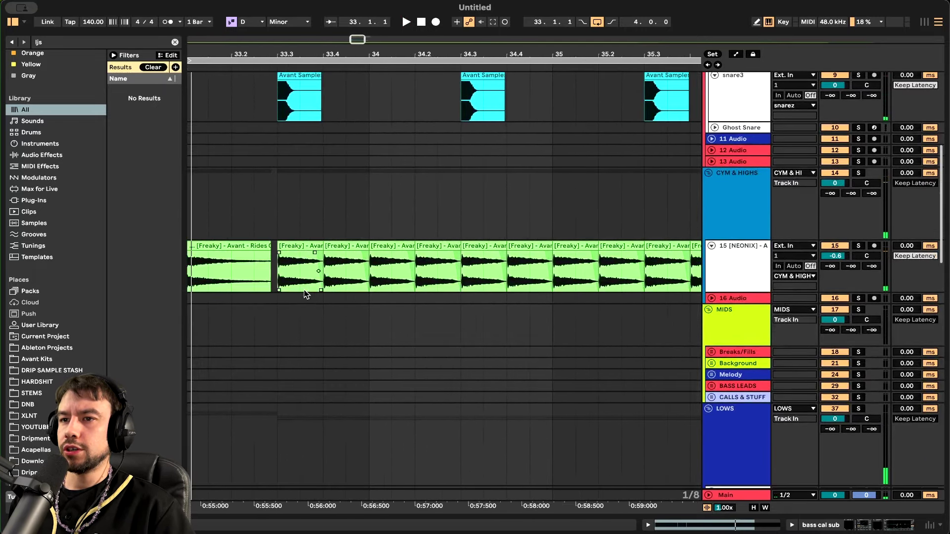
pyautogui.click(322, 254)
pyautogui.click(415, 252)
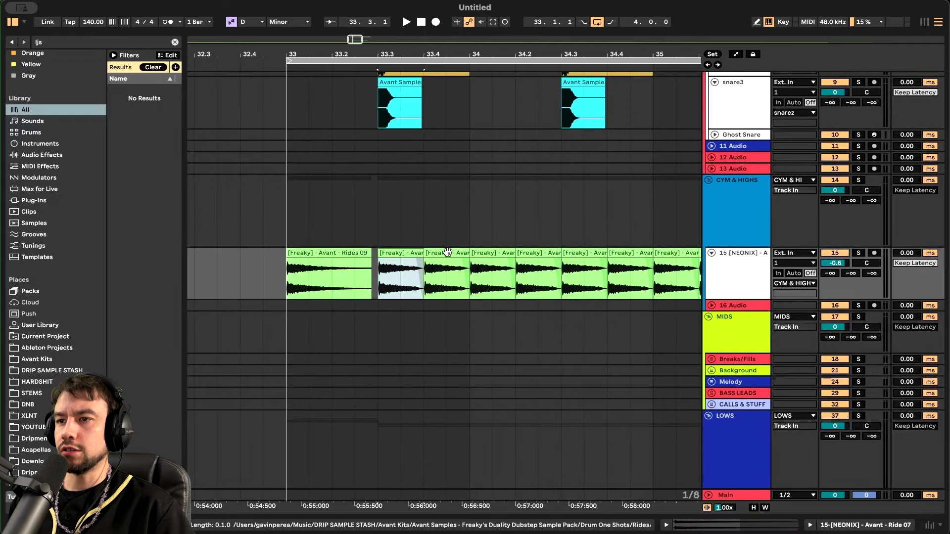
pyautogui.moveTo(416, 253); pyautogui.dragTo(353, 270)
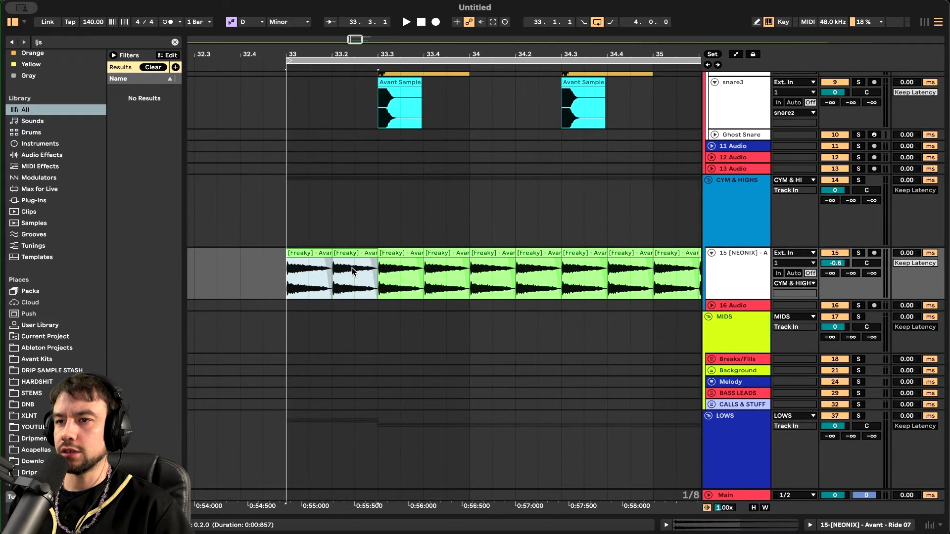
pyautogui.click(293, 250)
pyautogui.press('space')
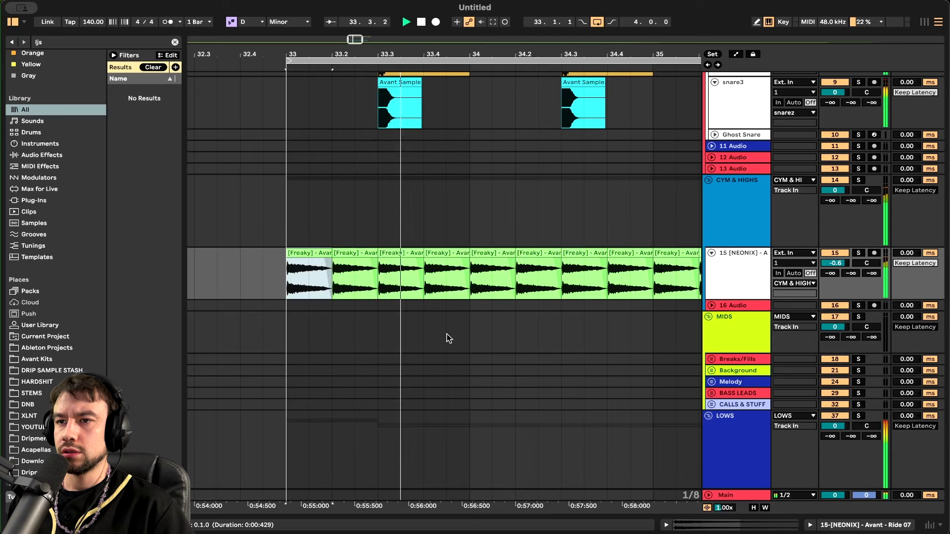
pyautogui.scroll(-3, 447, 337)
pyautogui.press('space')
pyautogui.press('super+z')
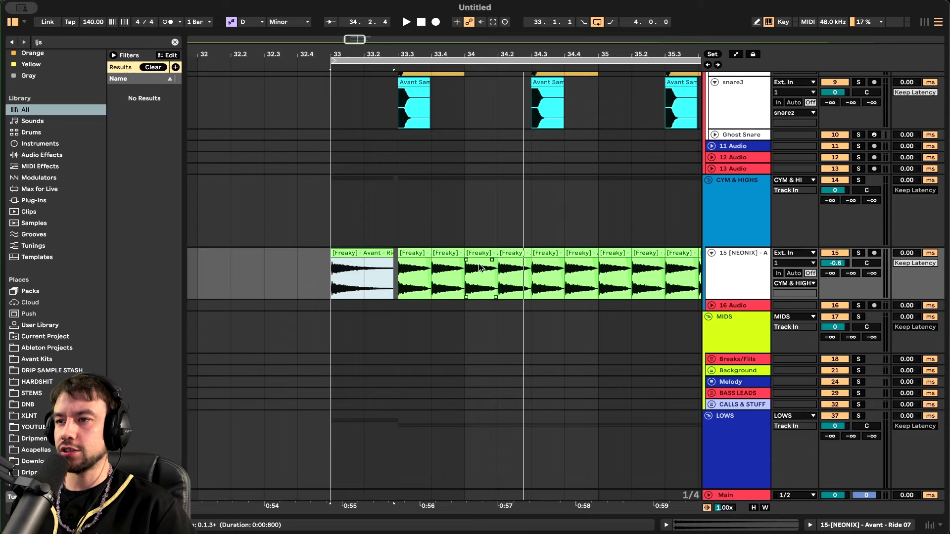
# Play the drop from bar 33 and check its loudness on the Main track's LUFS meter
pyautogui.scroll(-2, 480, 268)
pyautogui.hscroll(3, 480, 268)
pyautogui.scroll(-2, 494, 278)
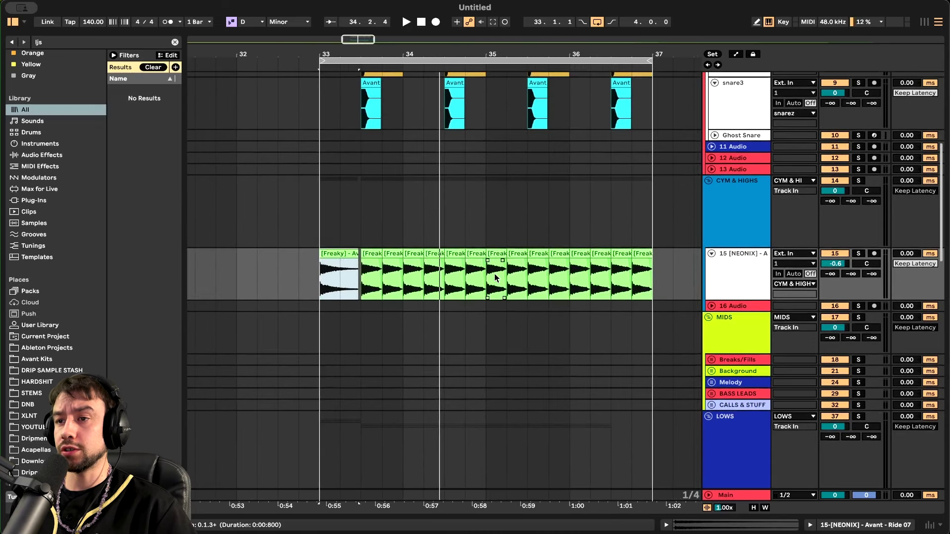
pyautogui.hscroll(2, 496, 276)
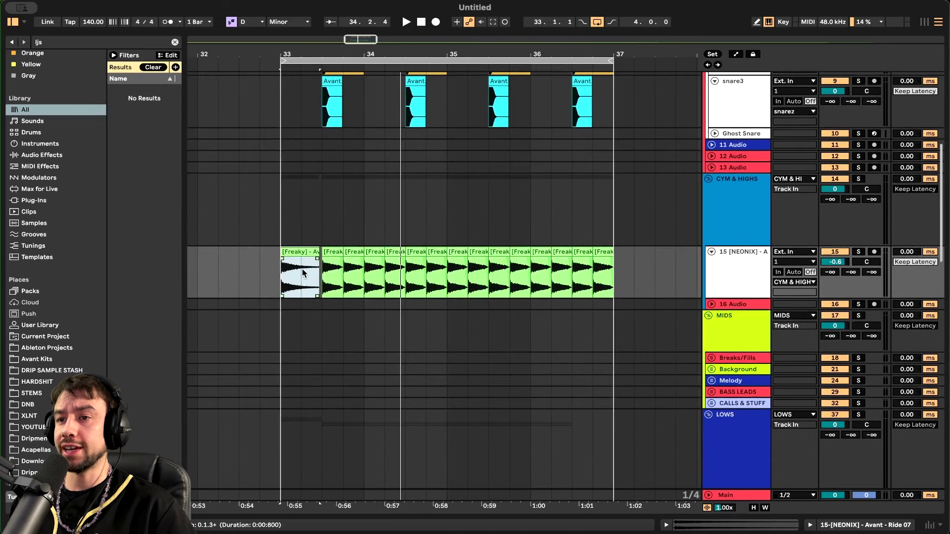
pyautogui.click(289, 229)
pyautogui.press('space')
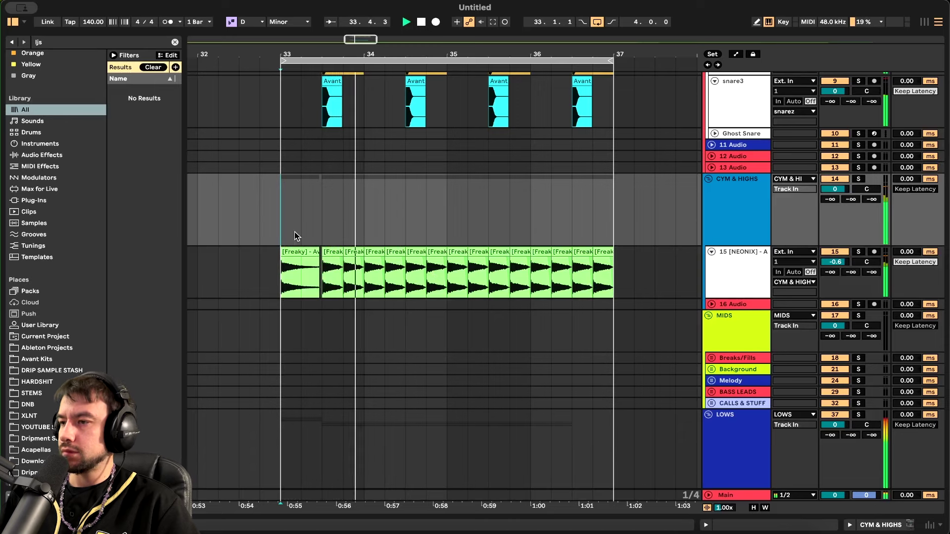
pyautogui.doubleClick(723, 495)
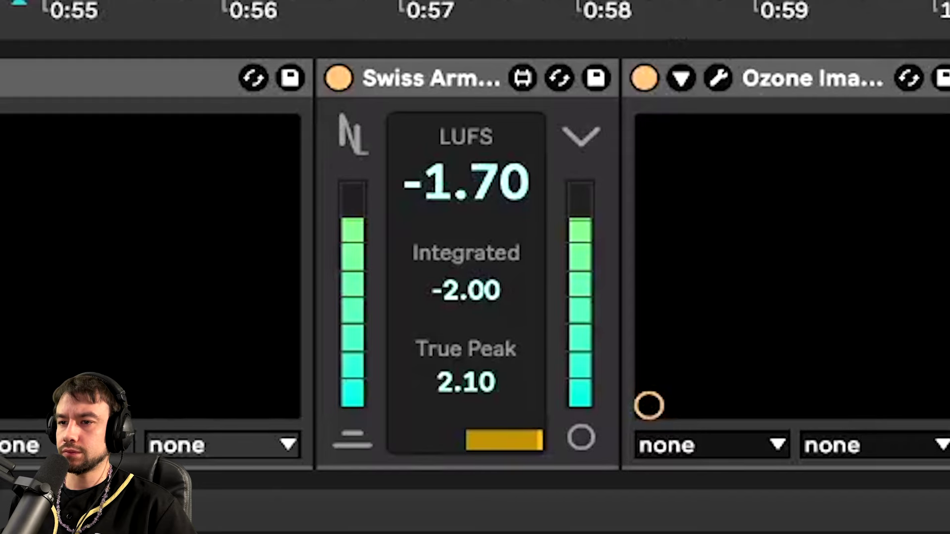
pyautogui.press('space')
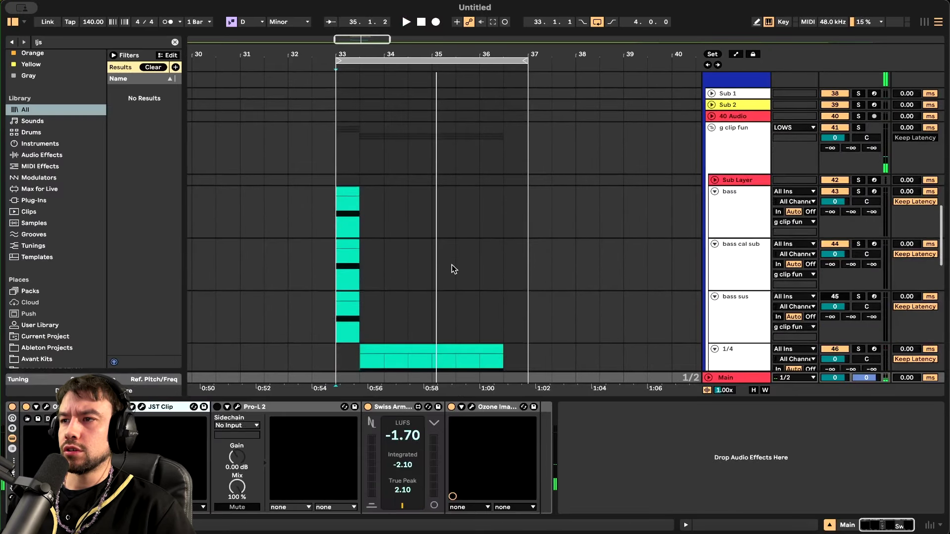
# Set the bass track's volume to -2.2 dB and bass cal sub's volume to -1.6 dB, checking GClip during playback
pyautogui.scroll(3, 683, 208)
pyautogui.click(741, 188)
pyautogui.scroll(-2, 729, 250)
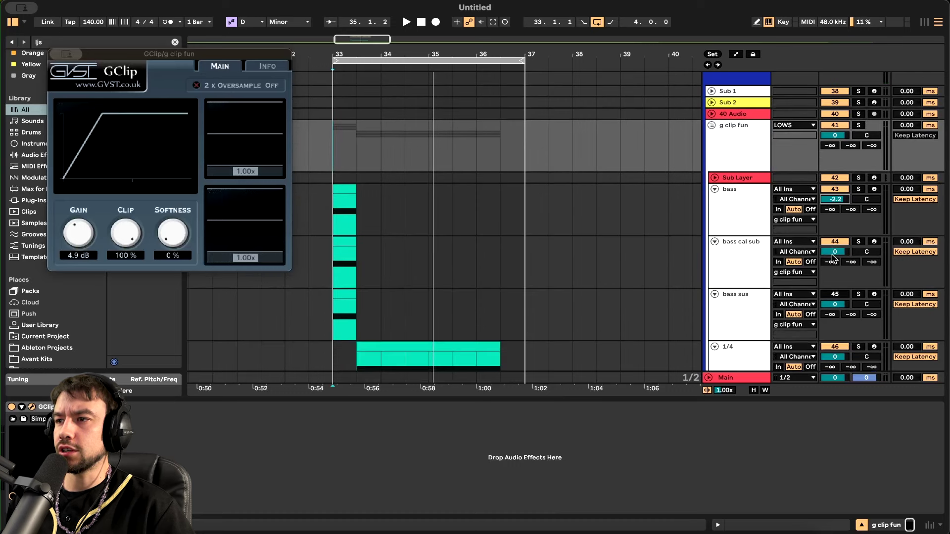
pyautogui.moveTo(834, 251); pyautogui.dragTo(833, 255)
pyautogui.scroll(-1, 833, 252)
pyautogui.press('space')
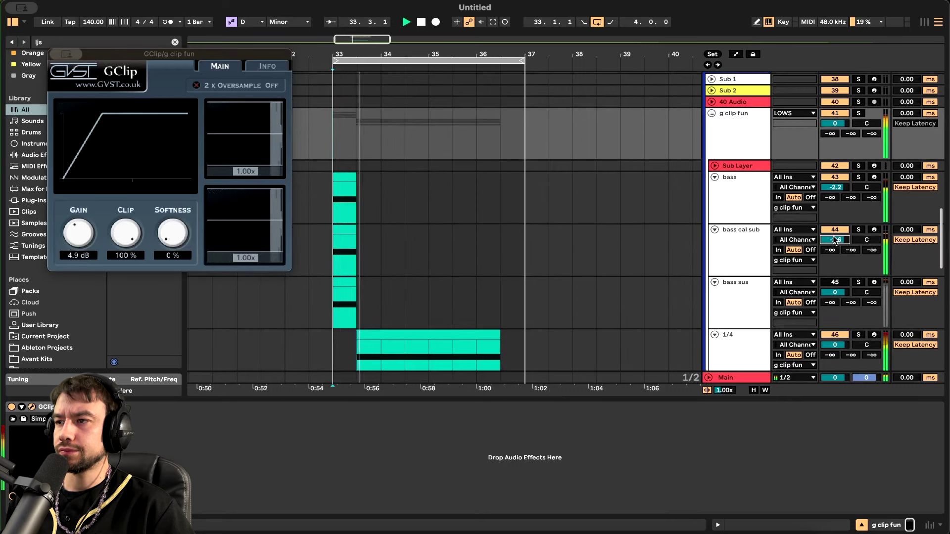
# Set the 1/4 track's volume to -1.7 dB and the 1/4 wide track's volume to -5.1 dB
pyautogui.scroll(-5, 834, 240)
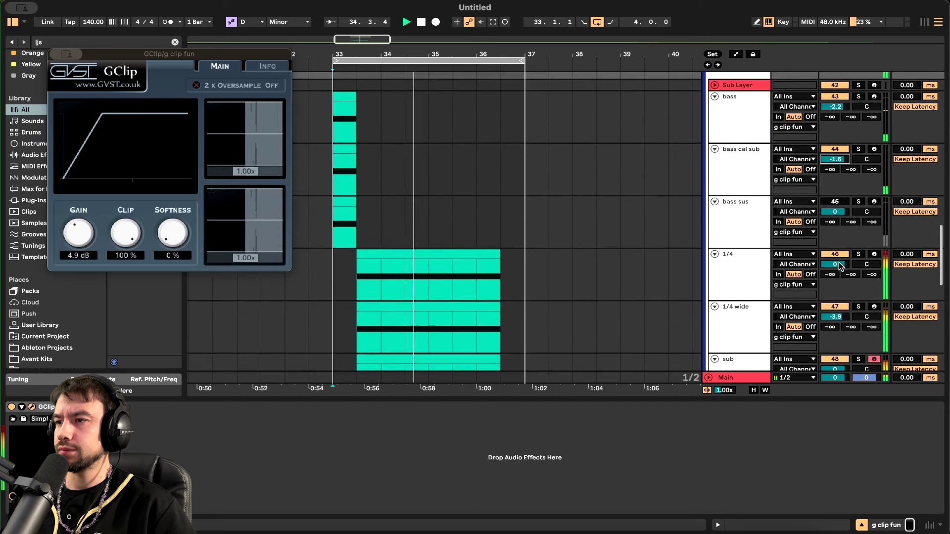
pyautogui.moveTo(835, 264); pyautogui.dragTo(835, 278)
pyautogui.scroll(-5, 835, 247)
pyautogui.moveTo(835, 234); pyautogui.dragTo(835, 240)
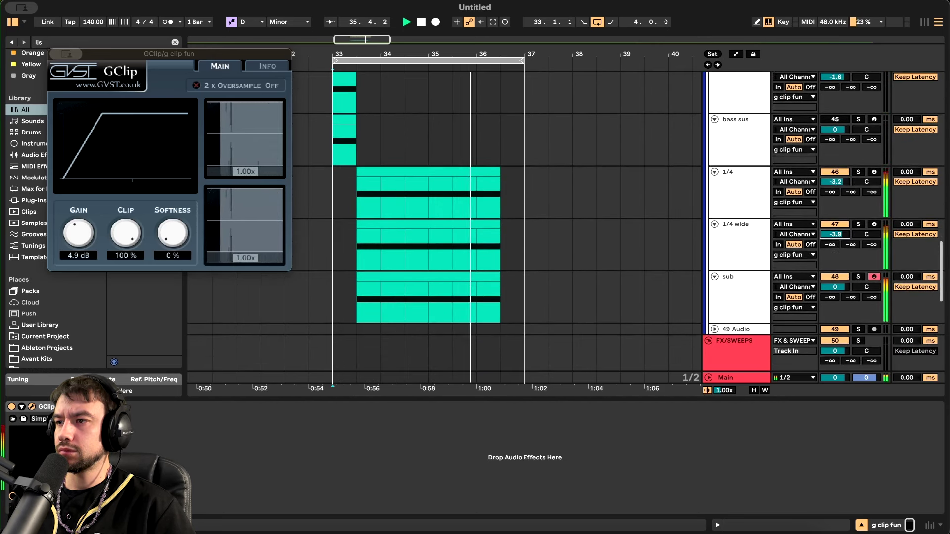
pyautogui.moveTo(835, 181); pyautogui.dragTo(835, 176)
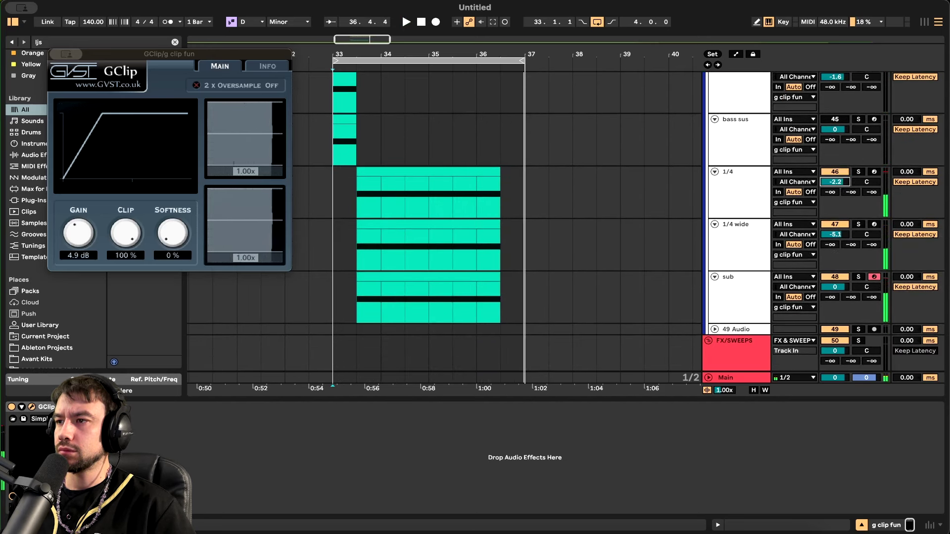
# Inspect the 1/4 track's effect chain through to its final EQ Eight and hide the device view
pyautogui.click(728, 185)
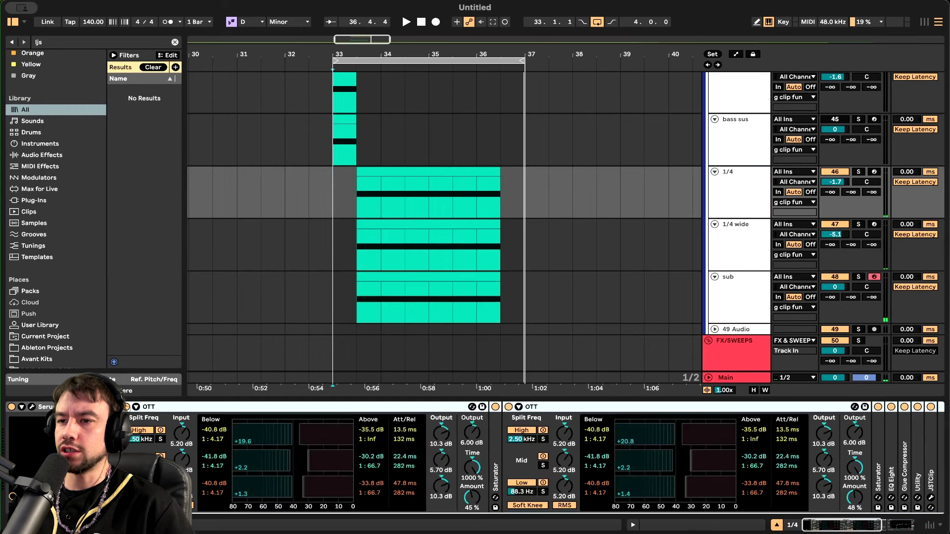
pyautogui.hscroll(8, 640, 431)
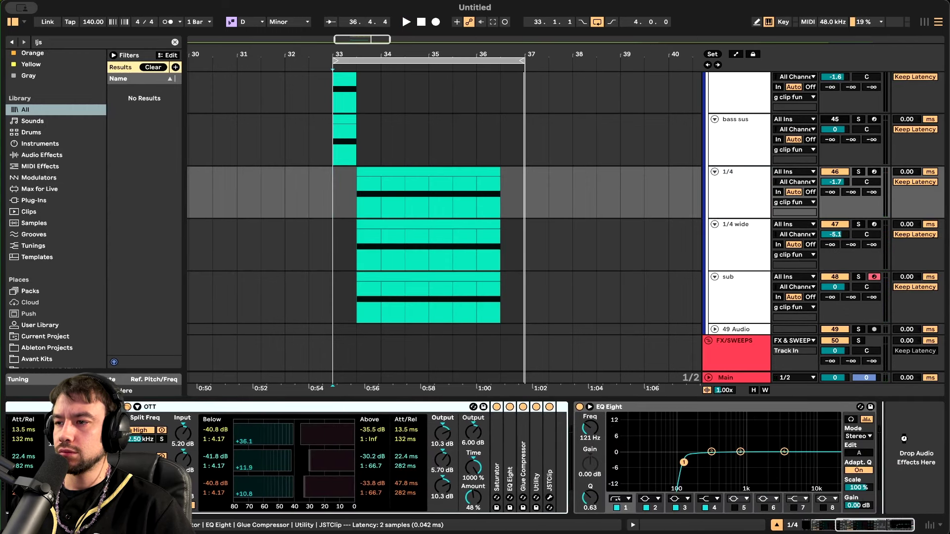
pyautogui.click(680, 399)
# Play the drop and set sub's volume to -1.5 dB and 1/4 wide's to -5.3 dB against the Main track's loudness meter
pyautogui.press('space')
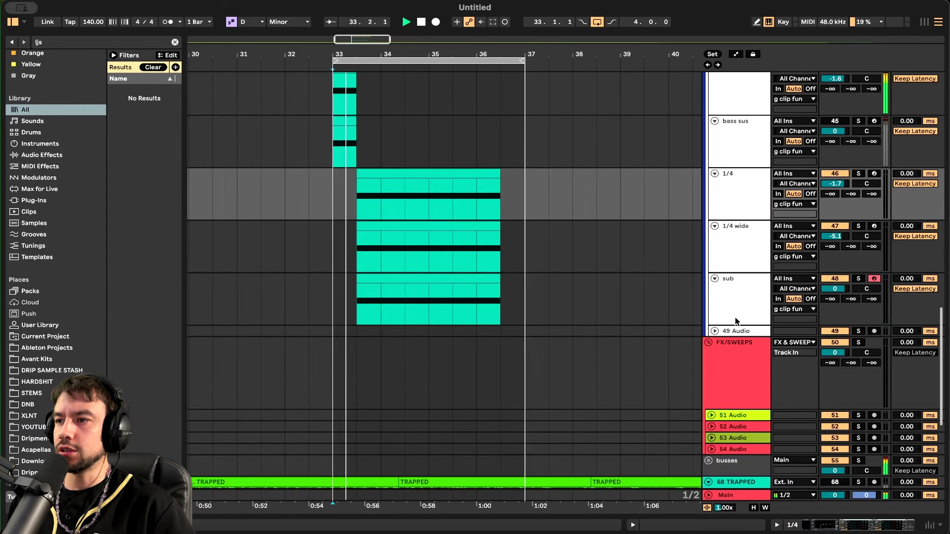
pyautogui.moveTo(835, 288); pyautogui.dragTo(836, 296)
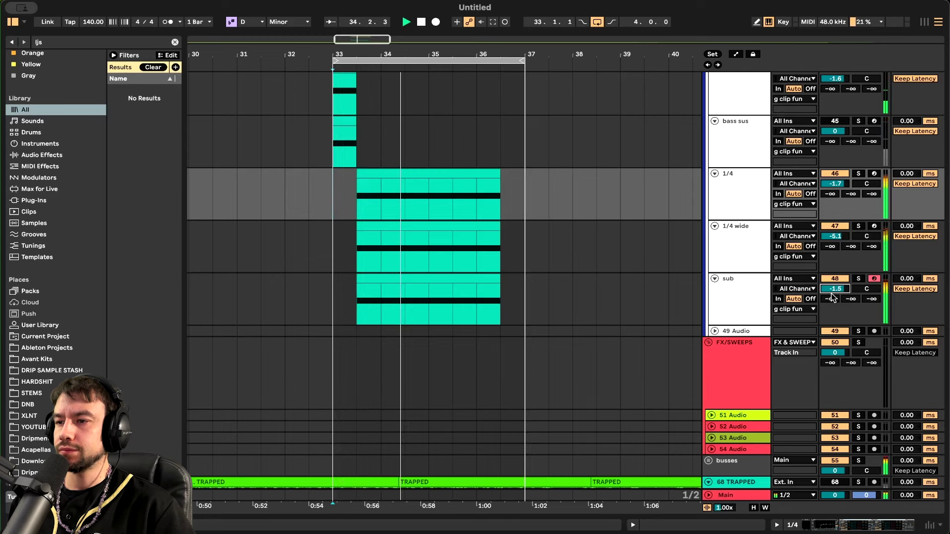
pyautogui.doubleClick(733, 496)
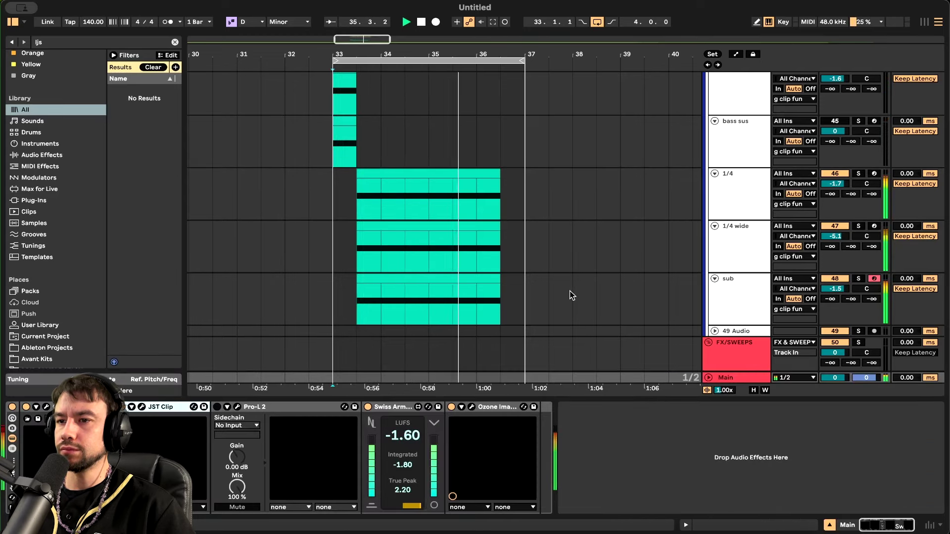
pyautogui.click(834, 237)
pyautogui.moveTo(834, 236); pyautogui.dragTo(834, 238)
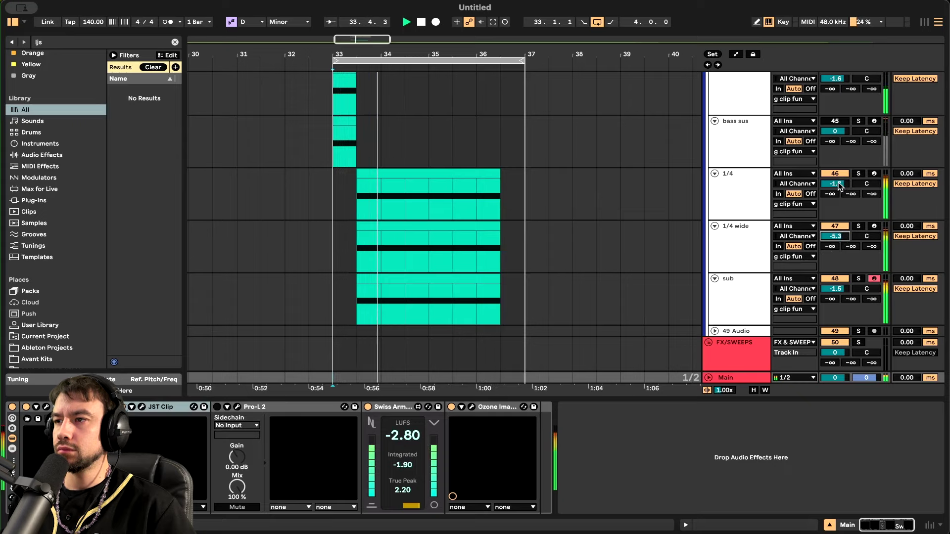
# Mute the 1/4 and 1/4 wide tracks during playback and set the sub track's volume to -3.5 dB
pyautogui.click(835, 174)
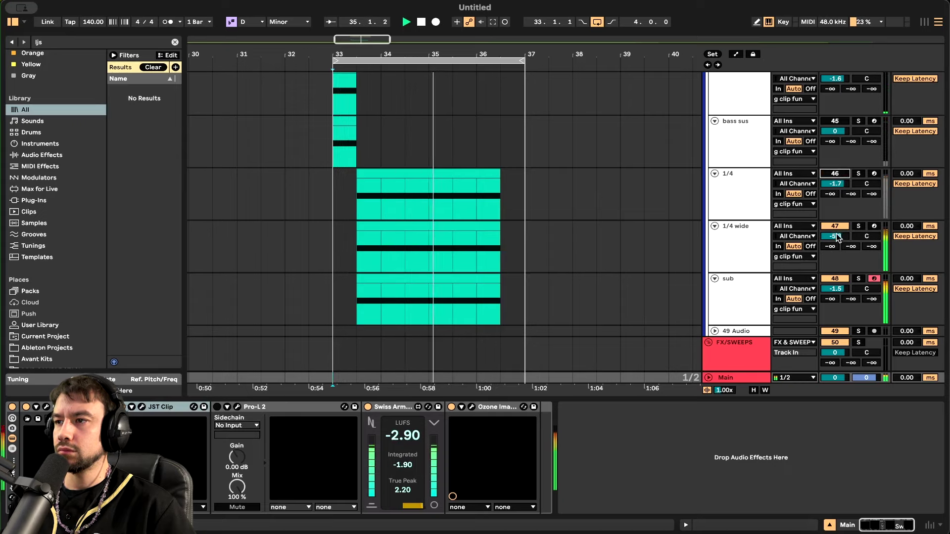
pyautogui.click(834, 227)
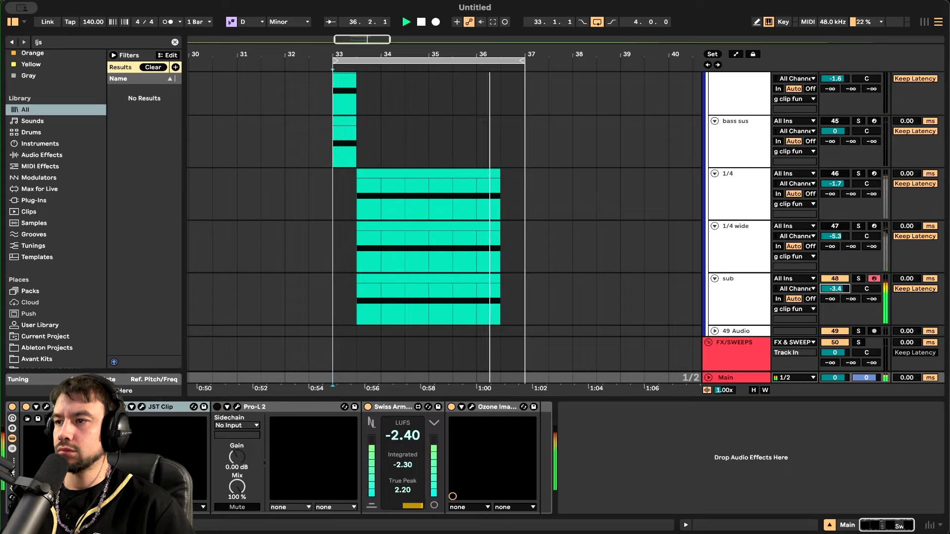
pyautogui.moveTo(835, 289); pyautogui.dragTo(835, 289)
pyautogui.click(834, 278)
pyautogui.click(835, 279)
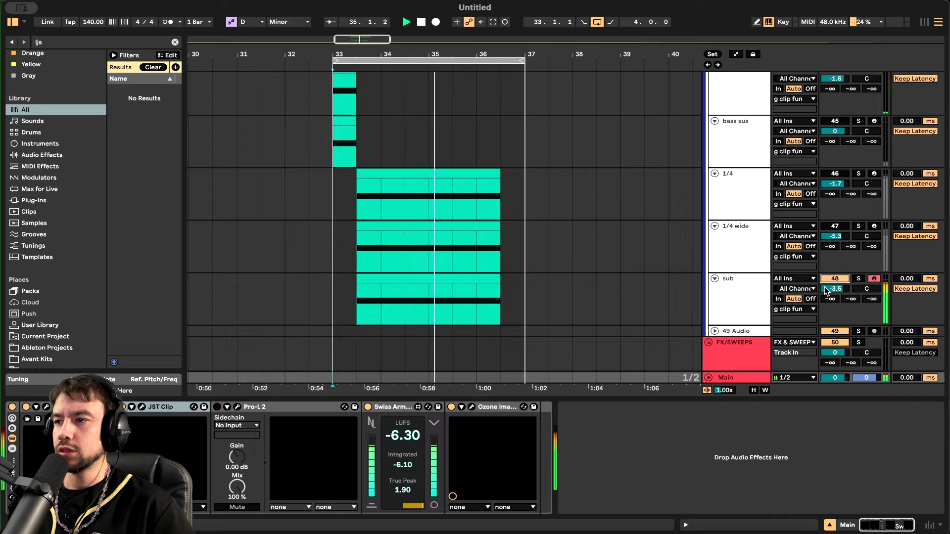
# Unmute the 1/4 wide and 1/4 tracks and listen to them together with the sub
pyautogui.click(834, 227)
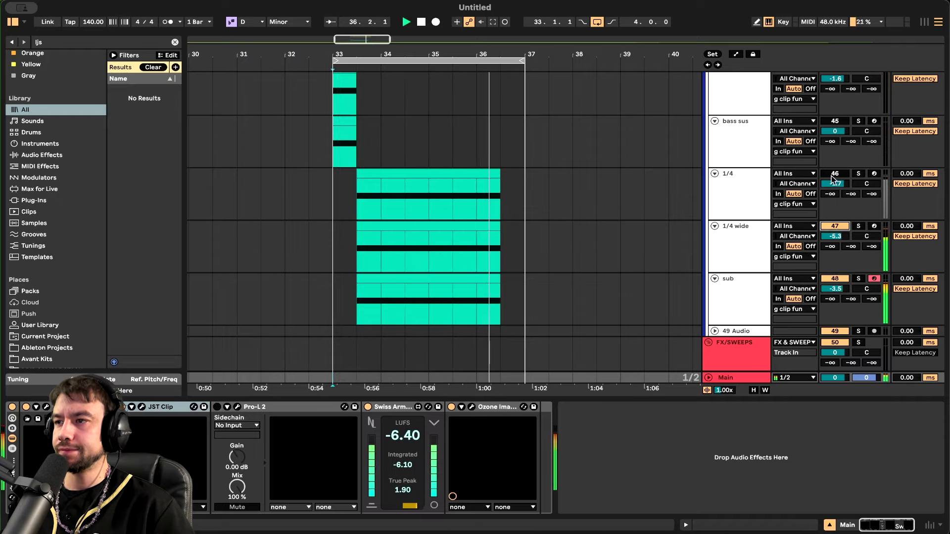
pyautogui.click(834, 173)
pyautogui.scroll(2, 527, 200)
pyautogui.hscroll(-2, 526, 201)
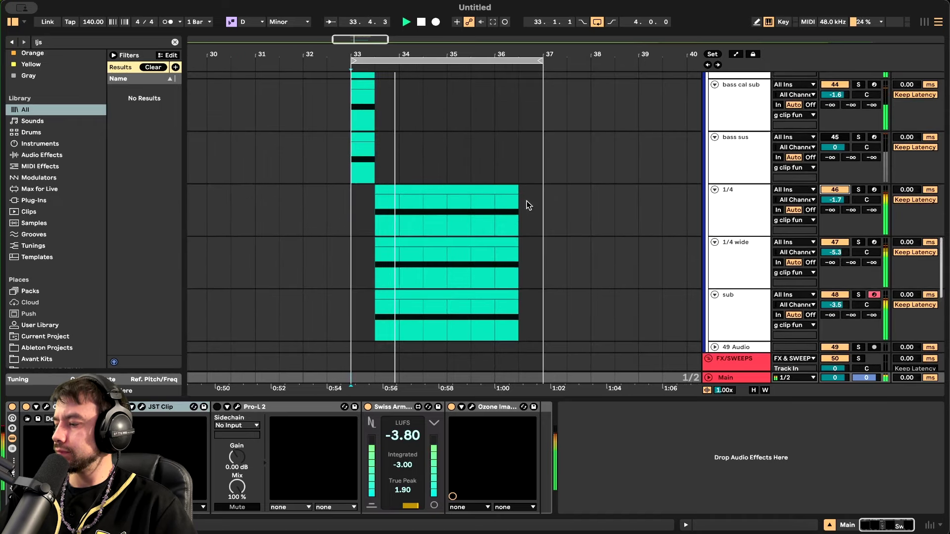
pyautogui.scroll(-1, 577, 255)
pyautogui.hscroll(1, 577, 255)
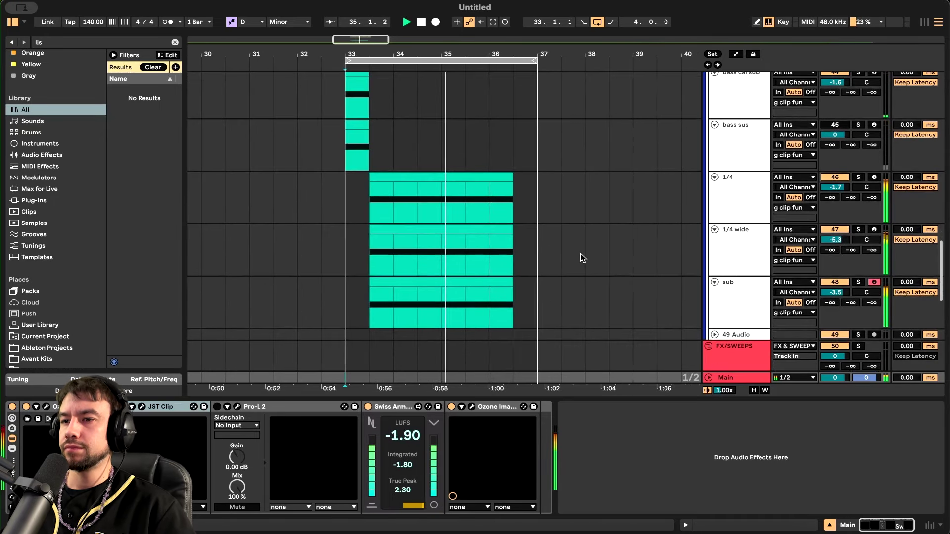
# Set the volumes to -4.4 dB on 1/4, -10.2 dB on 1/4 wide and -2.3 dB on sub, checking the LUFS meter
pyautogui.moveTo(842, 190); pyautogui.dragTo(836, 244)
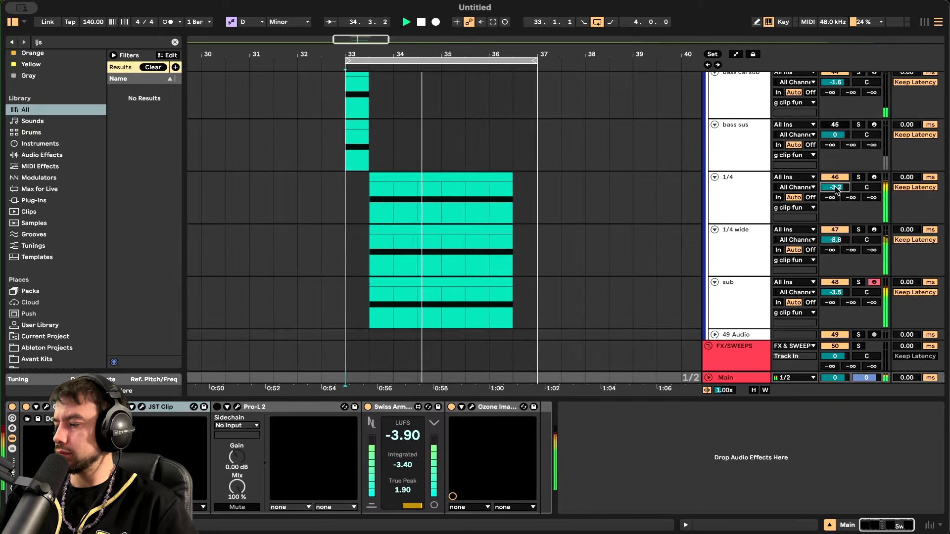
pyautogui.click(841, 293)
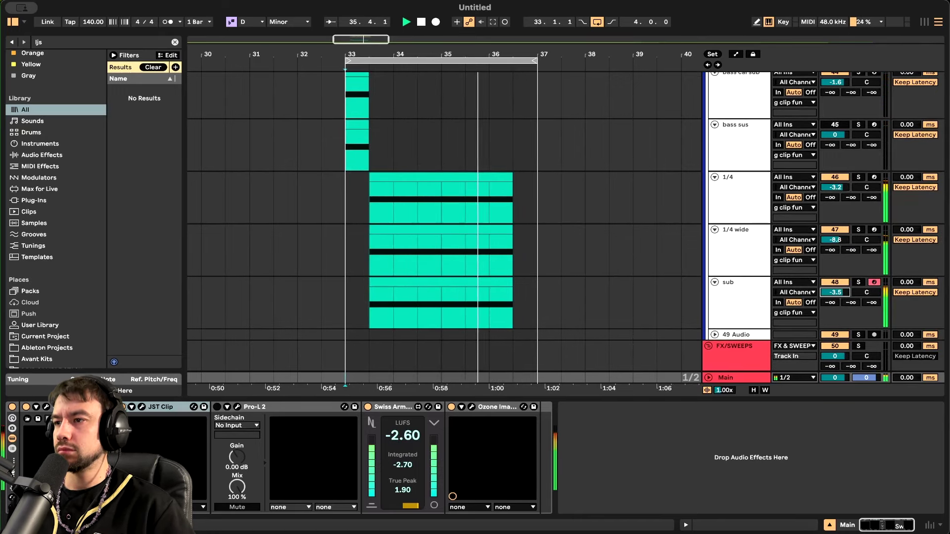
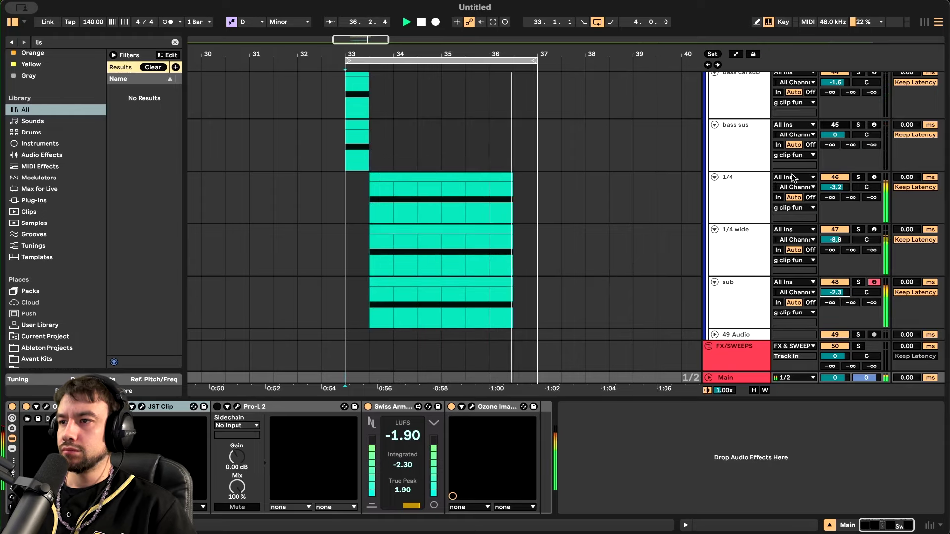
pyautogui.press('space')
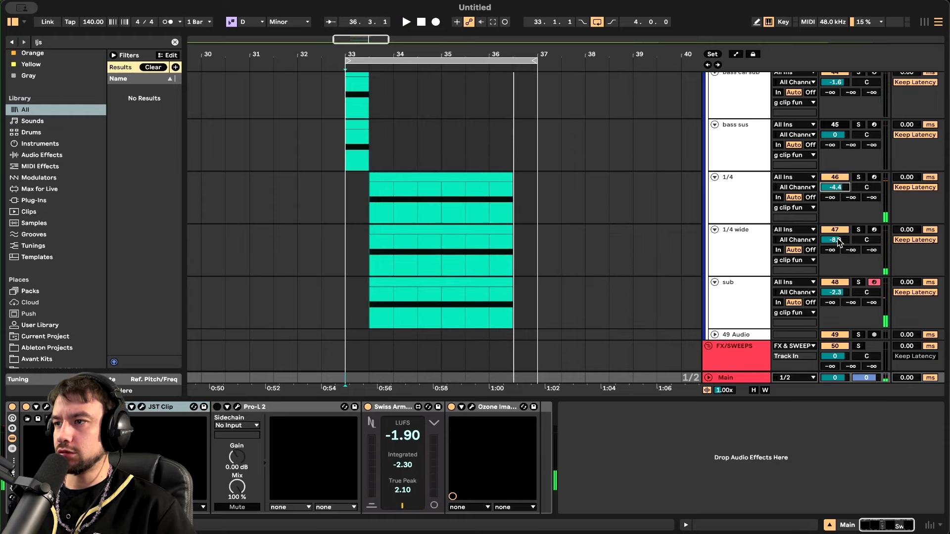
pyautogui.moveTo(838, 243); pyautogui.dragTo(837, 246)
pyautogui.press('space')
# Lower the GClip gain on the g clip fun group to 3.4 dB
pyautogui.scroll(3, 678, 238)
pyautogui.scroll(2, 742, 165)
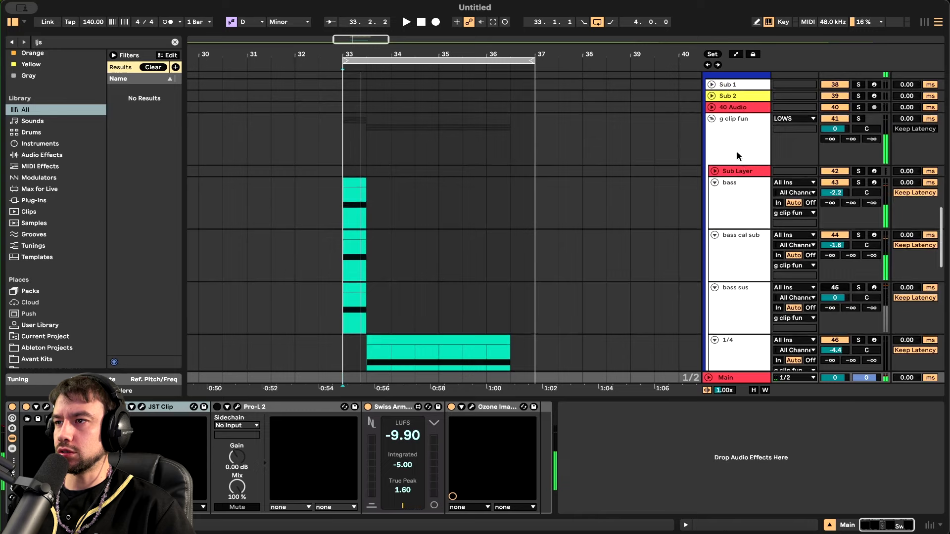
pyautogui.click(738, 154)
pyautogui.moveTo(85, 236); pyautogui.dragTo(82, 245)
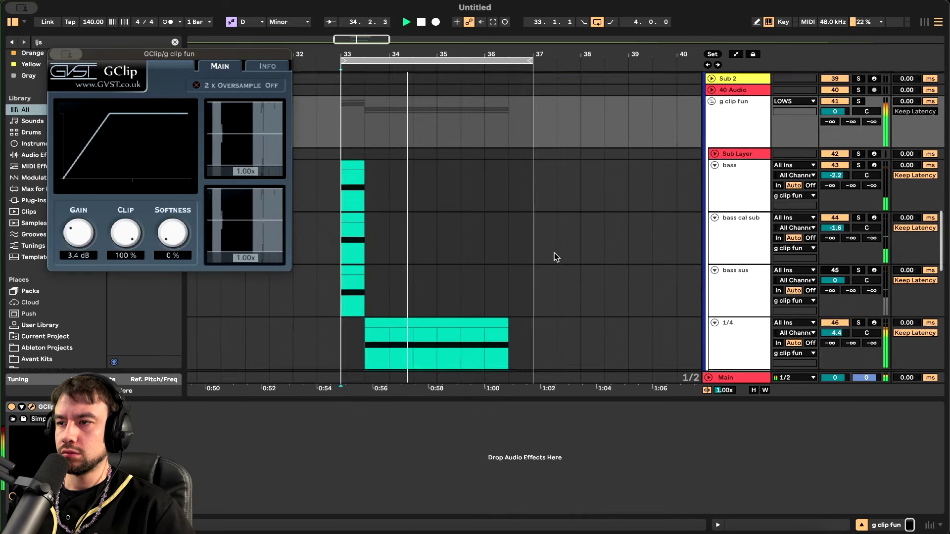
# Play the drop through from bar 33 and check its loudness on the Main track's LUFS meter
pyautogui.scroll(-5, 554, 256)
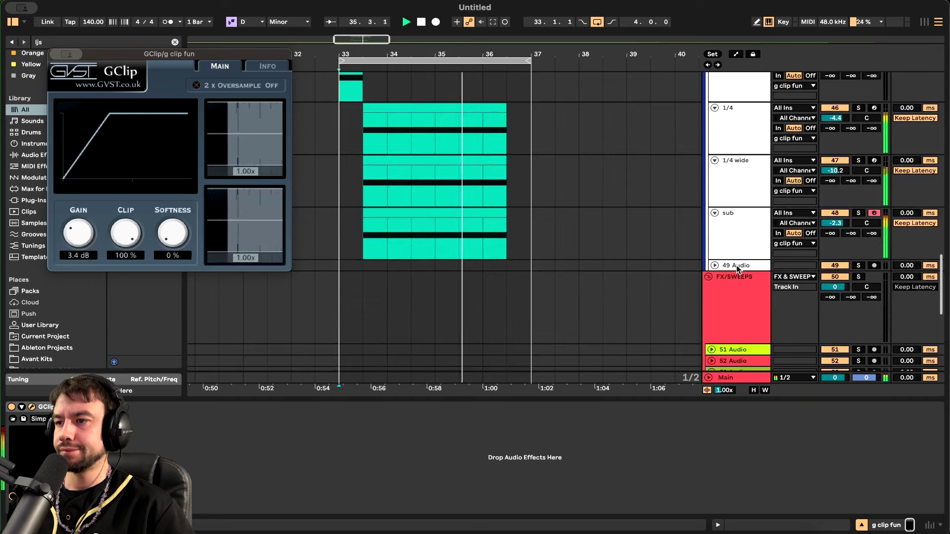
pyautogui.click(727, 376)
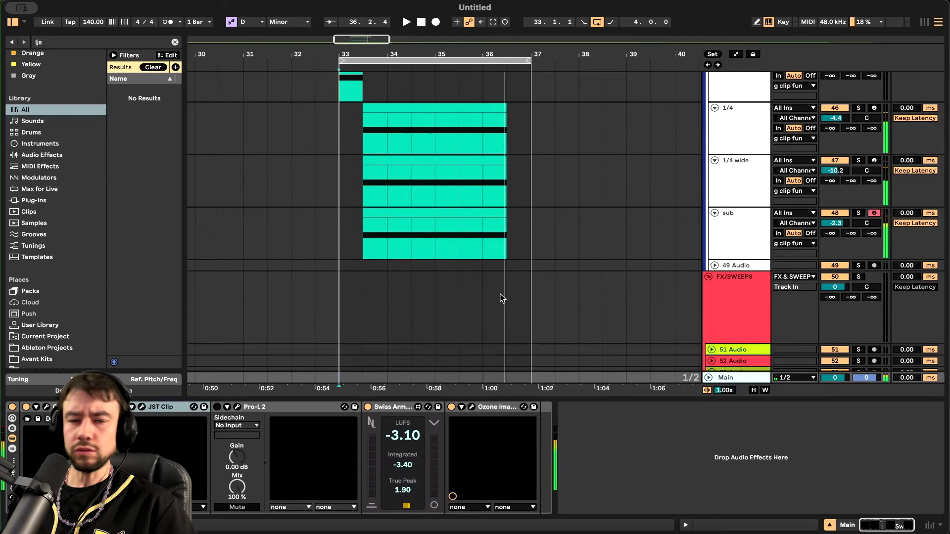
pyautogui.scroll(-2, 500, 297)
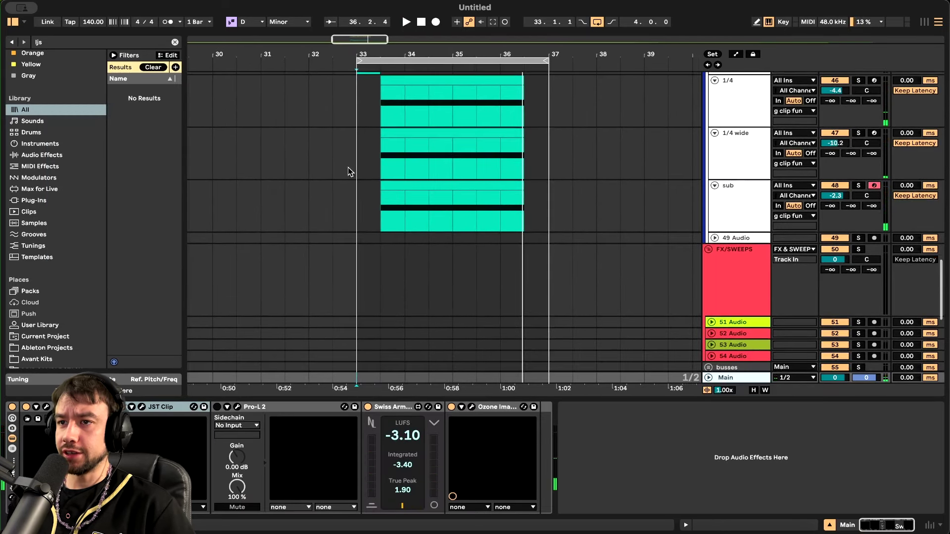
pyautogui.click(348, 172)
pyautogui.click(731, 381)
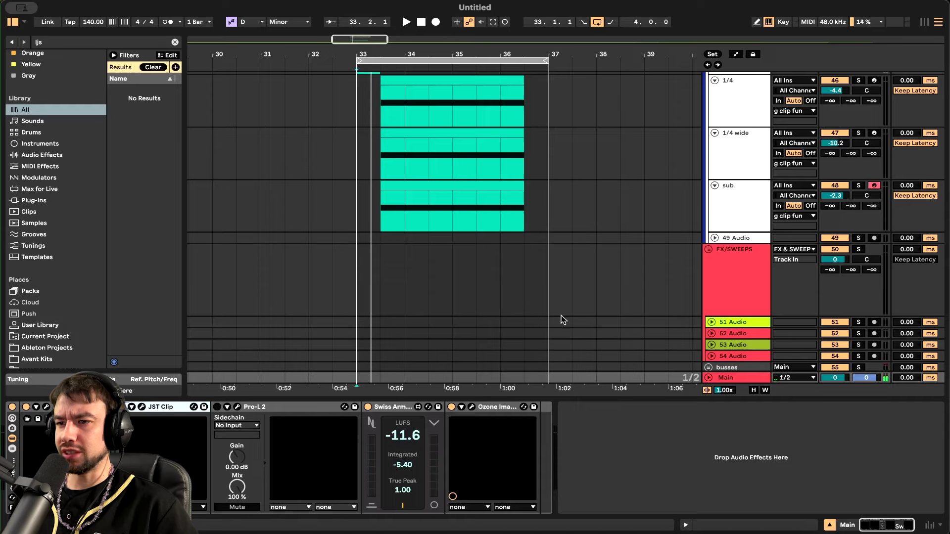
pyautogui.press('space')
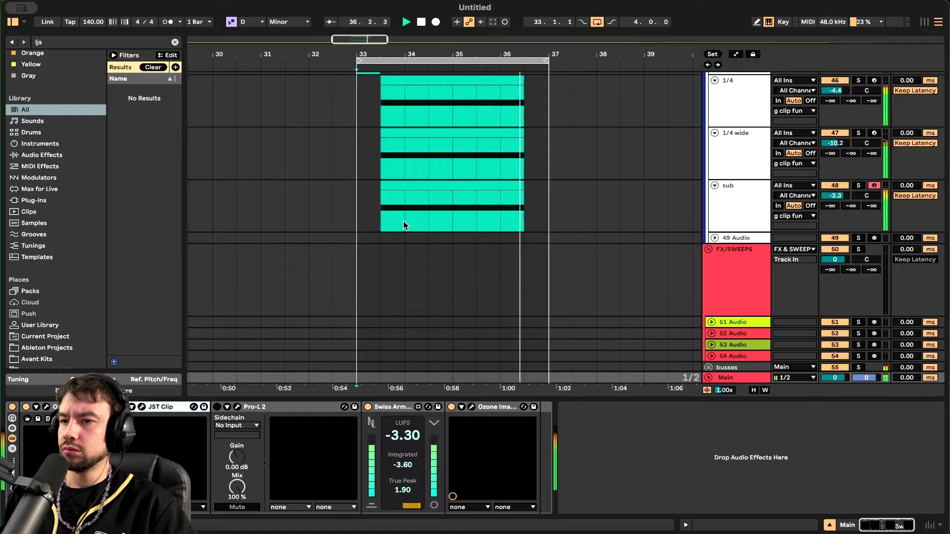
pyautogui.press('space')
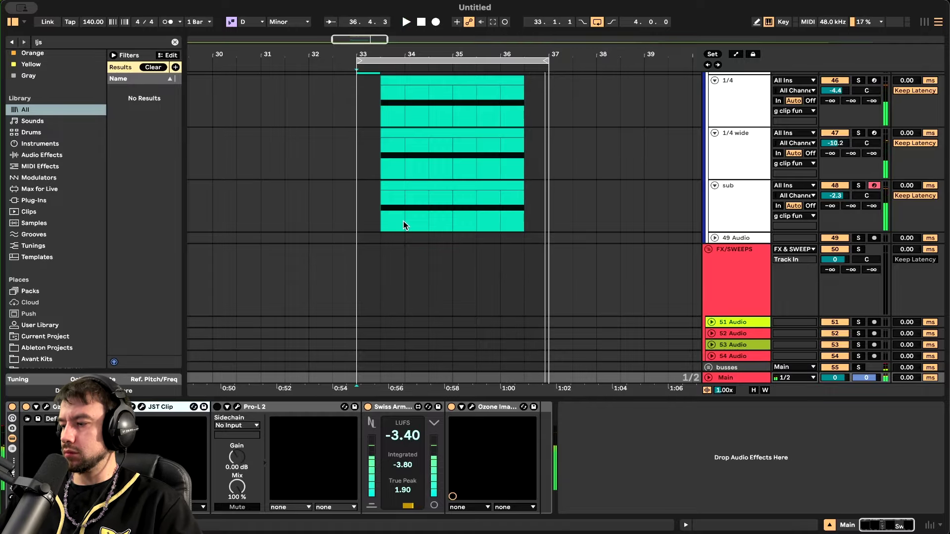
# Hide the device view, play the rebalanced drop from bar 33 and zoom in on the loop
pyautogui.click(377, 399)
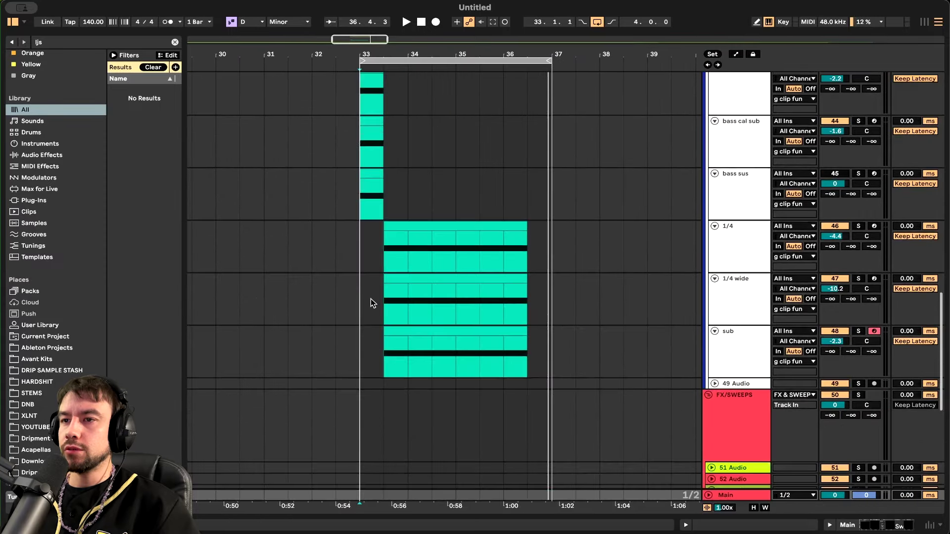
pyautogui.click(360, 264)
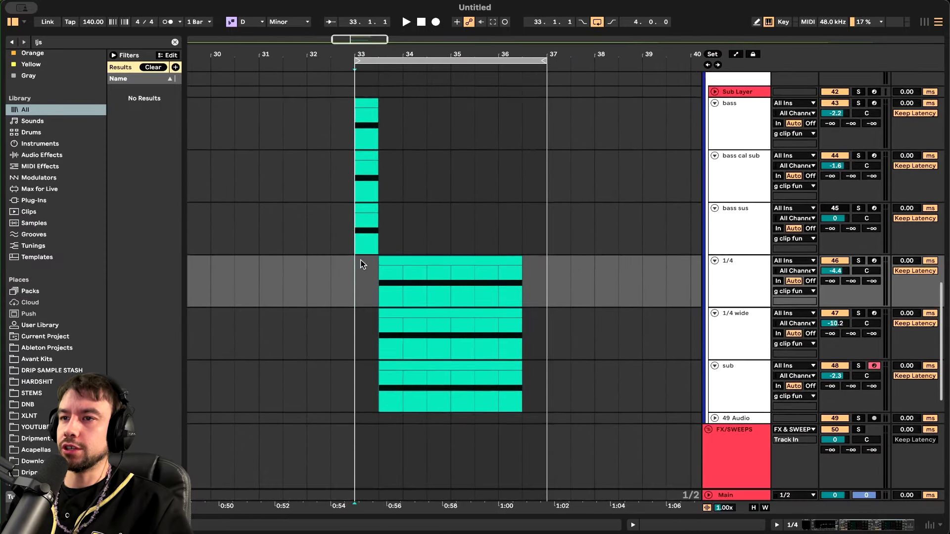
pyautogui.press('space')
pyautogui.scroll(5, 360, 263)
pyautogui.scroll(-4, 360, 263)
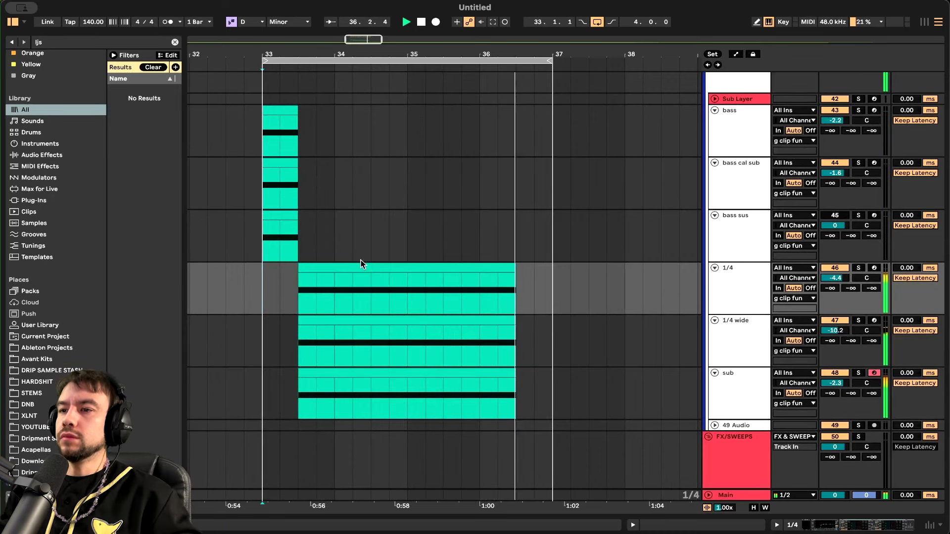
pyautogui.press('space')
pyautogui.scroll(2, 425, 262)
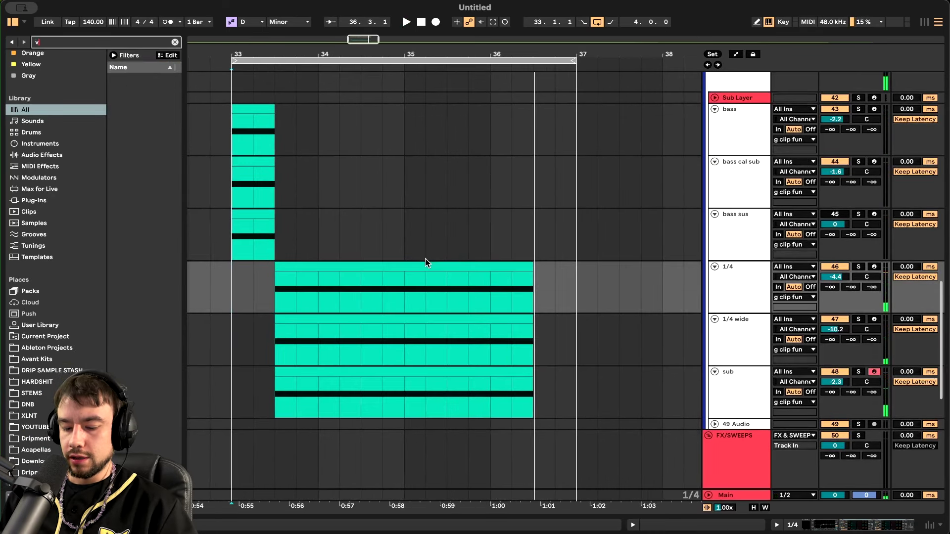
# Search the browser for "dripmentvox" and widen the browser so the result names are readable
pyautogui.write('ripment')
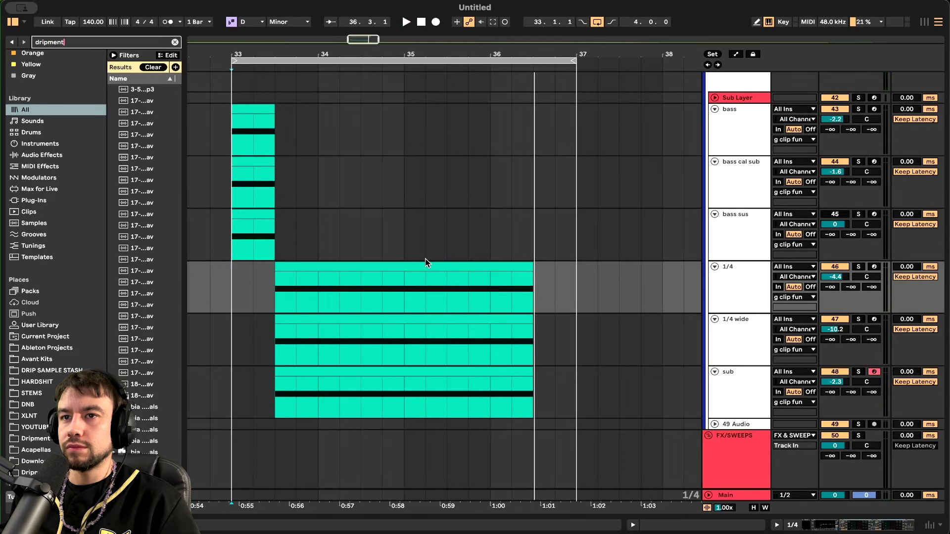
pyautogui.write('vox')
pyautogui.moveTo(181, 157); pyautogui.dragTo(243, 158)
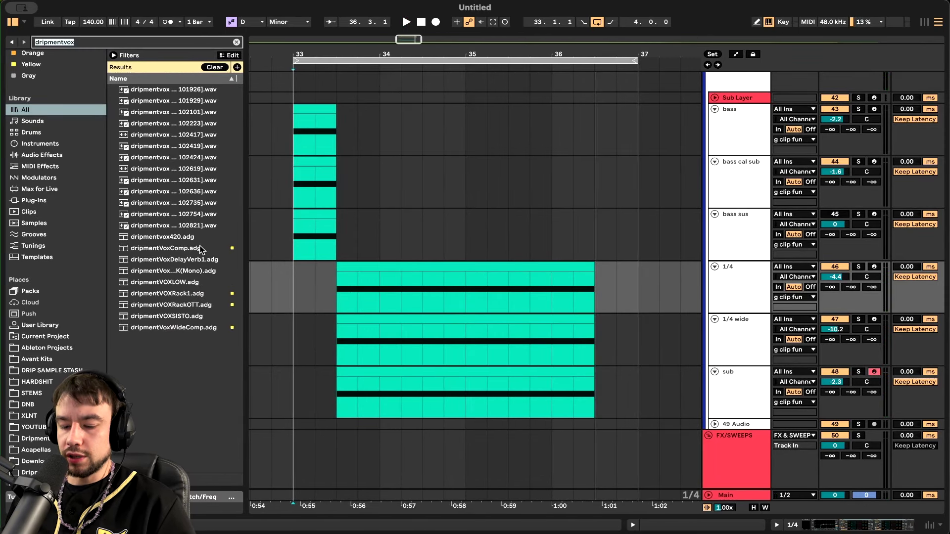
pyautogui.write('ipmen')
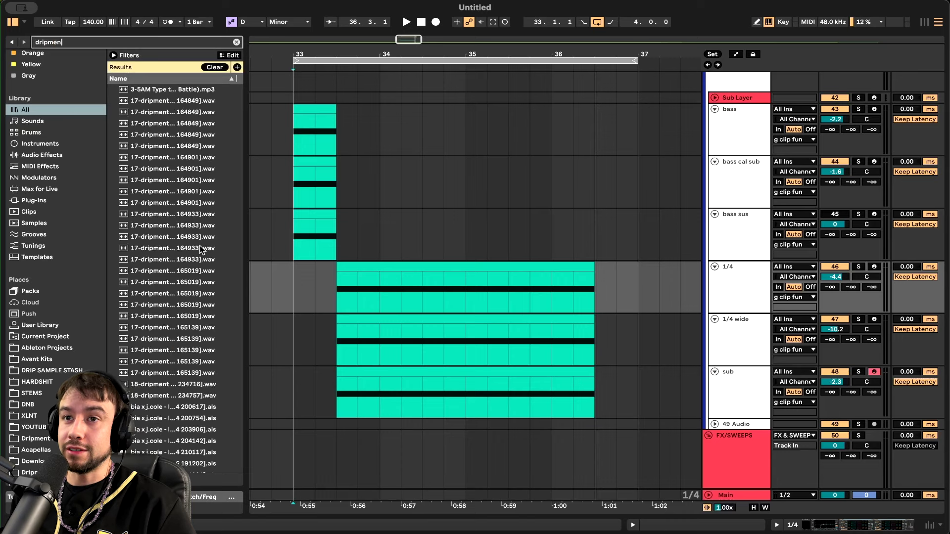
pyautogui.write('tvox')
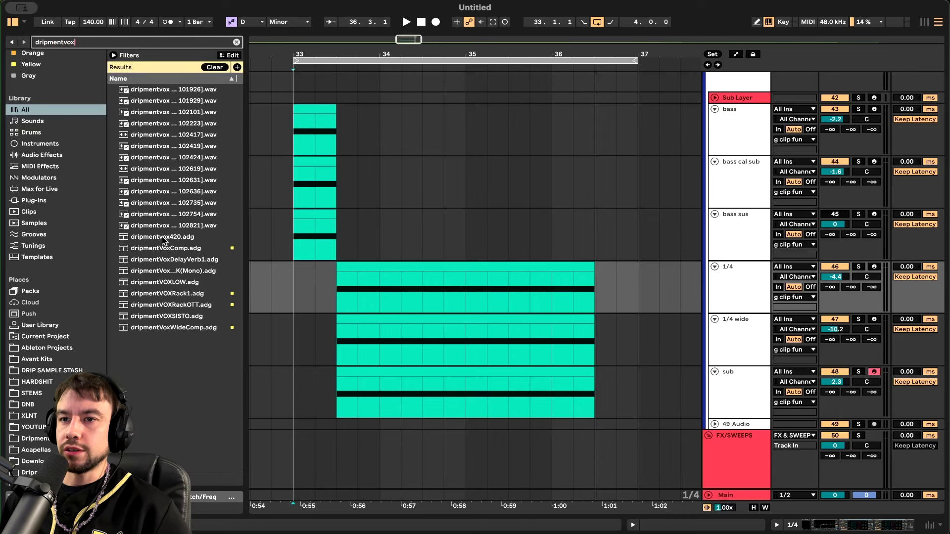
pyautogui.scroll(15, 645, 149)
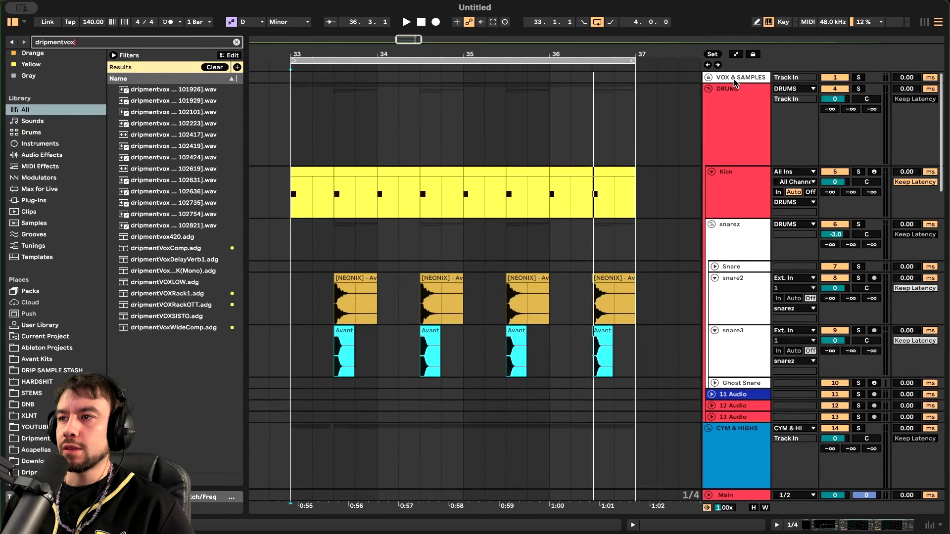
pyautogui.click(734, 78)
pyautogui.press('super+t')
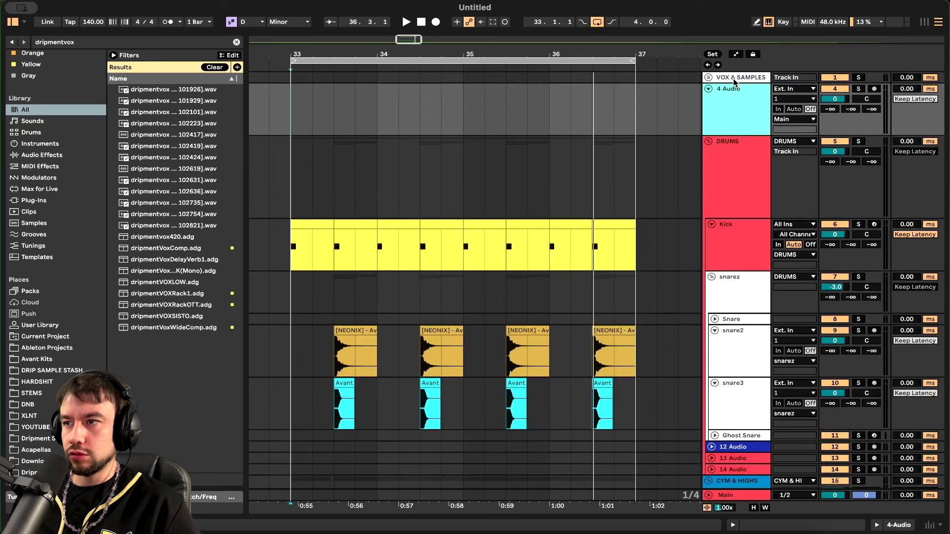
pyautogui.press('super+z')
# Unfold the VOX & SAMPLES group and its track 2, then search the browser for "reese fill" and audition a result
pyautogui.click(710, 77)
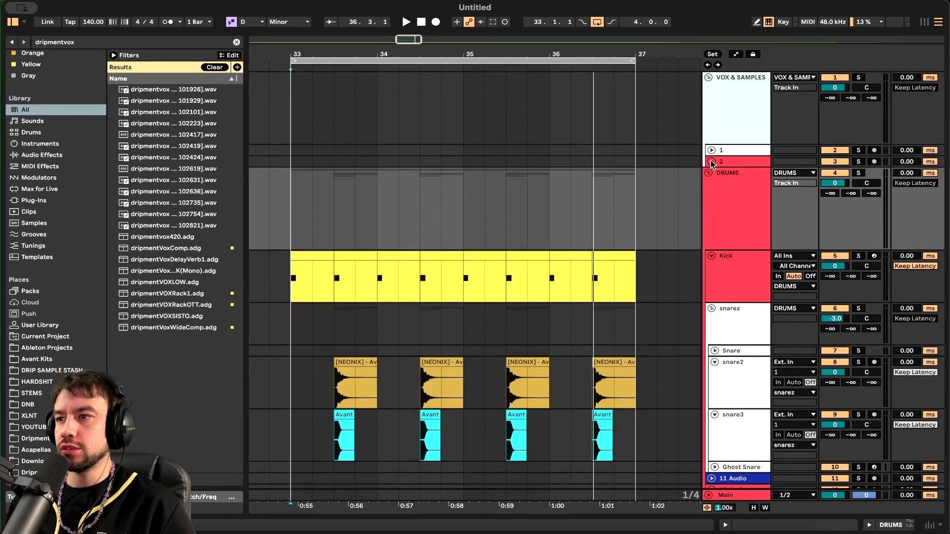
pyautogui.click(711, 162)
pyautogui.write('reese fu')
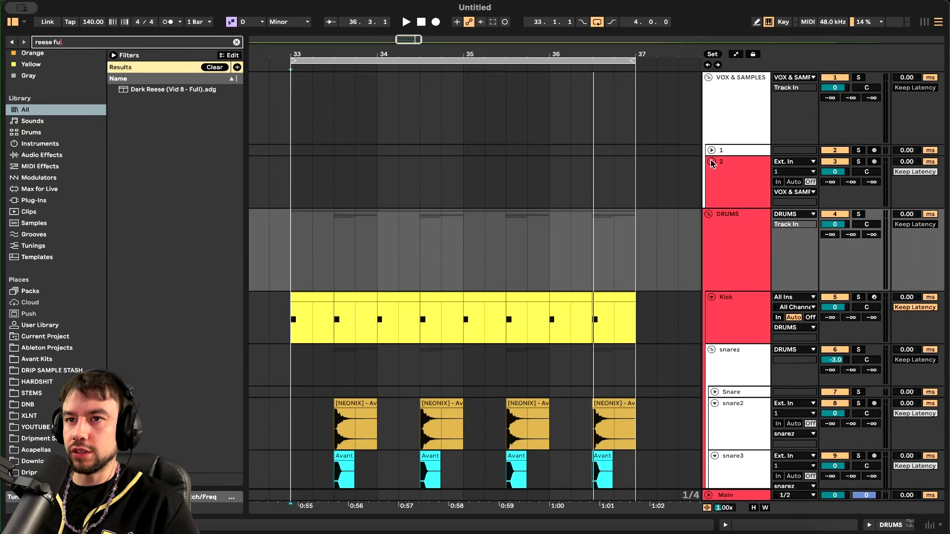
pyautogui.press('BackSpace')
pyautogui.write('ill')
pyautogui.click(170, 237)
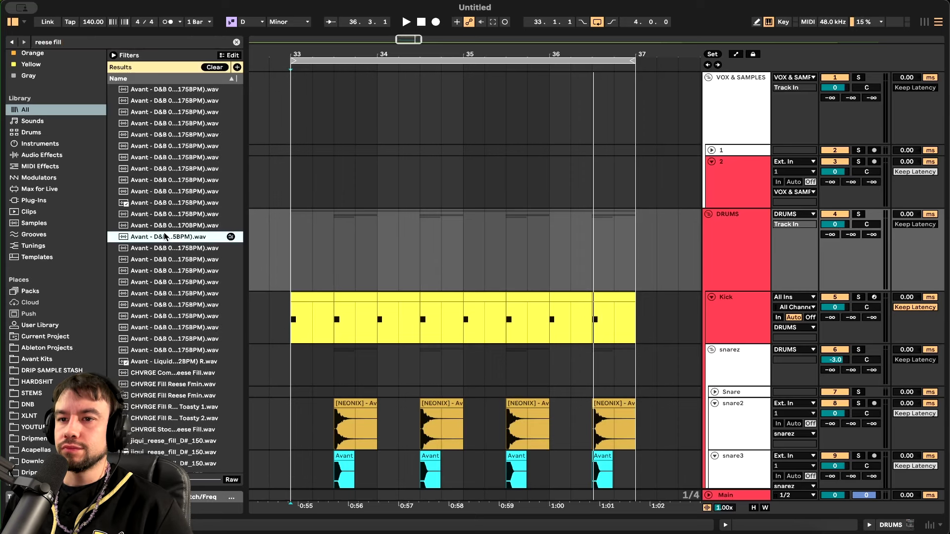
pyautogui.scroll(-2, 172, 212)
# Place Avant - D&B 01 Reese Fills 12 (E 175BPM) on track 2 at bar 36.3 and cut off everything after bar 37
pyautogui.moveTo(161, 198); pyautogui.dragTo(560, 190)
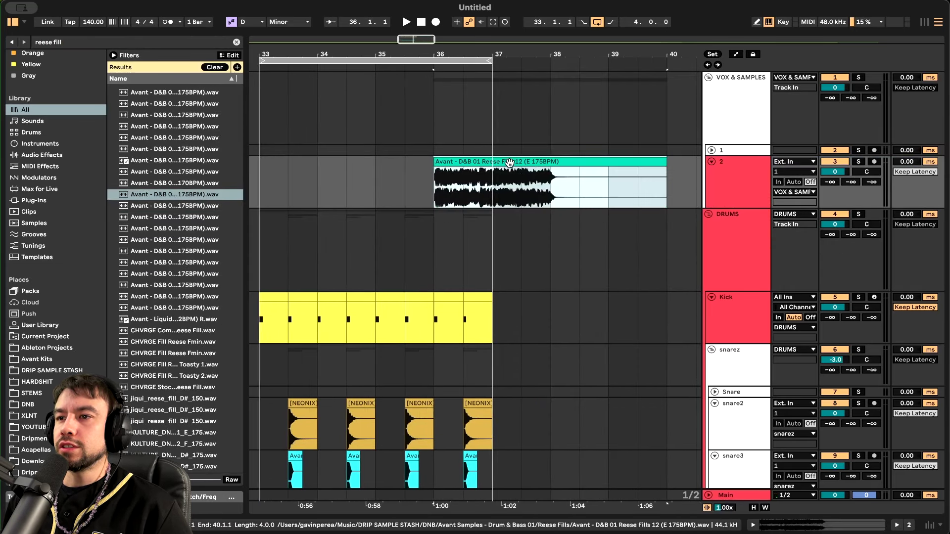
pyautogui.moveTo(509, 163); pyautogui.dragTo(536, 165)
pyautogui.scroll(5, 537, 164)
pyautogui.doubleClick(474, 164)
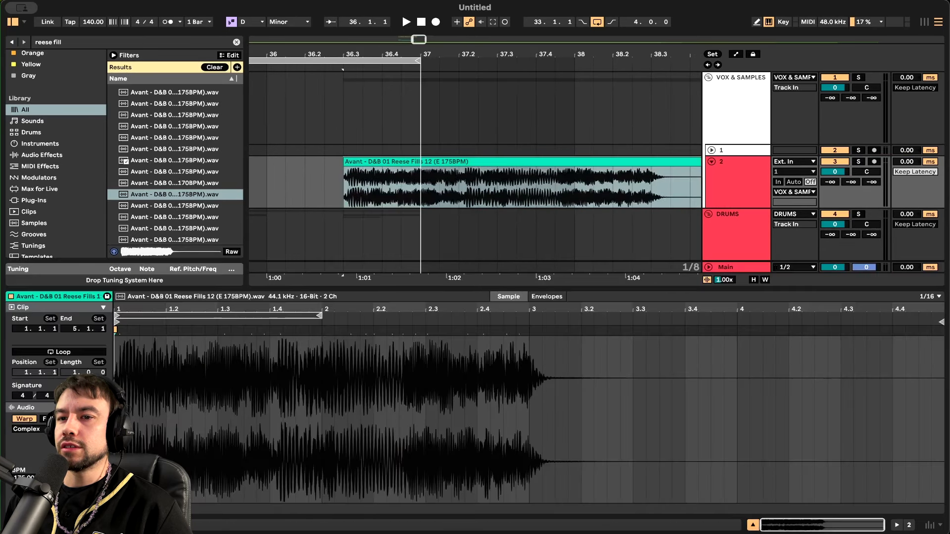
pyautogui.scroll(-2, 88, 464)
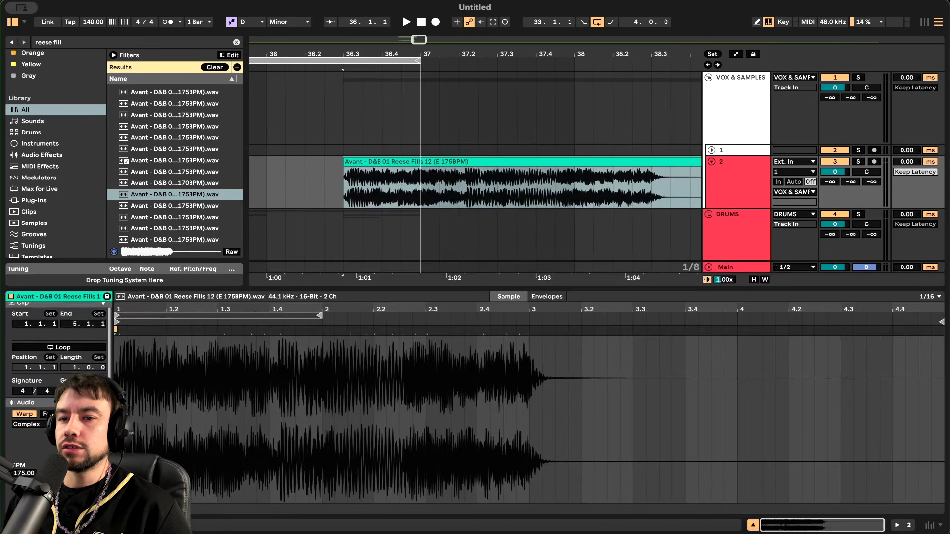
pyautogui.press('space')
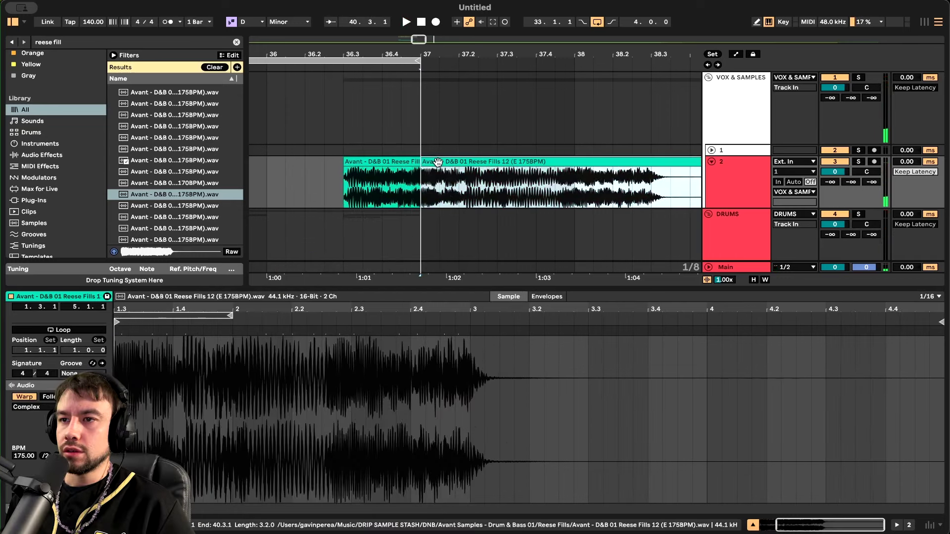
pyautogui.click(414, 161)
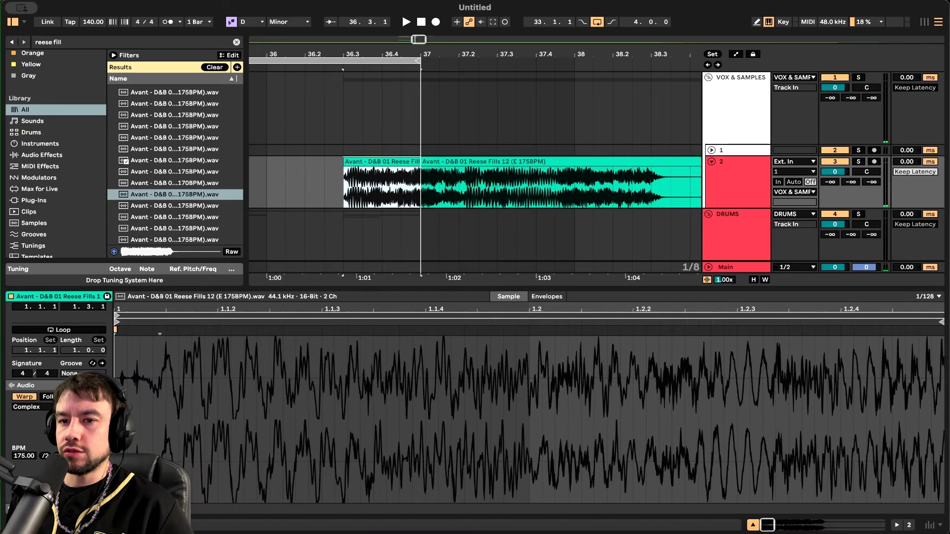
pyautogui.click(482, 162)
pyautogui.press('Delete')
pyautogui.scroll(-5, 482, 164)
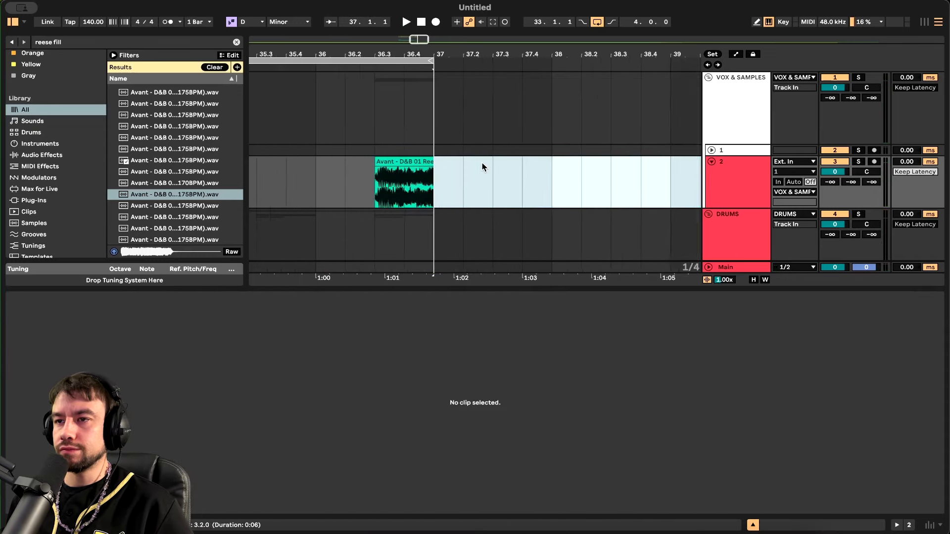
# Hide the clip view and play the loop to hear the reese fill leading into its end
pyautogui.click(386, 172)
pyautogui.press('space')
pyautogui.press('alt+super+l')
pyautogui.scroll(8, 404, 289)
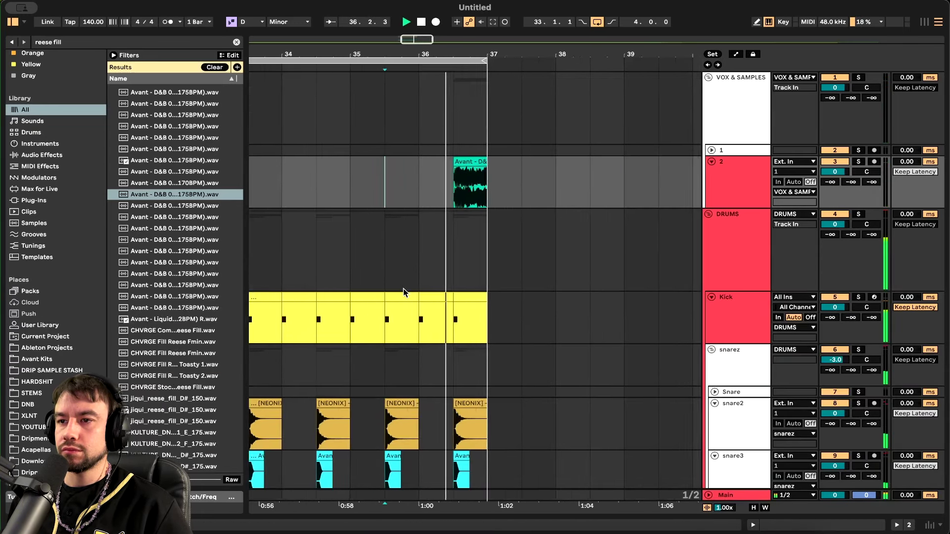
pyautogui.hscroll(3, 504, 289)
pyautogui.scroll(-3, 495, 291)
pyautogui.hscroll(2, 495, 292)
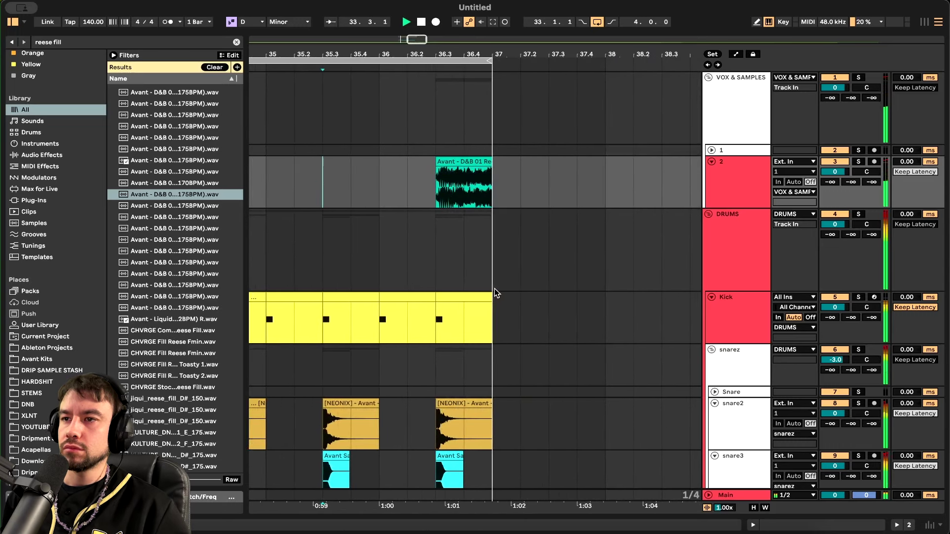
pyautogui.hscroll(-3, 495, 292)
pyautogui.press('space')
# Widen the browser and audition KULTURE_DNB1_REESE_FILL_1_E_175 and jiqui_reese_fill_D#_150
pyautogui.scroll(-5, 173, 288)
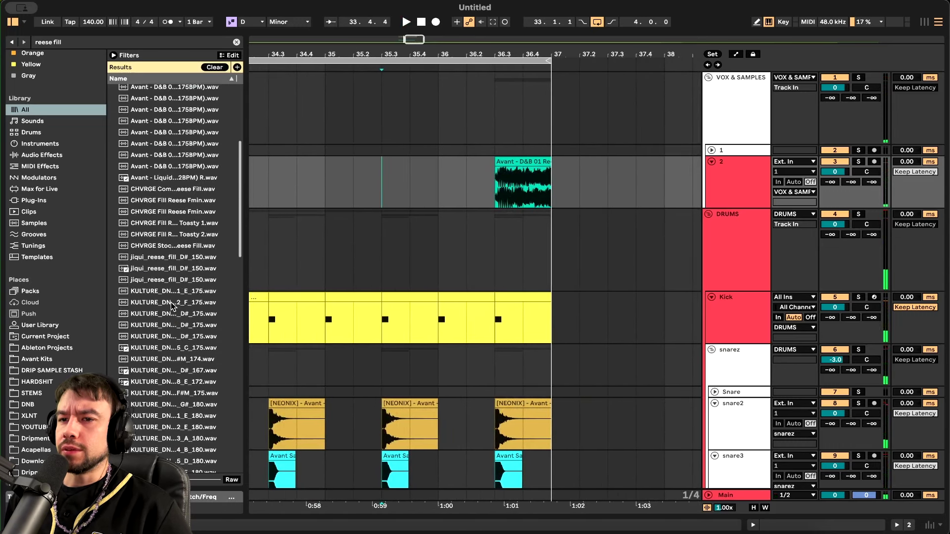
pyautogui.moveTo(245, 288); pyautogui.dragTo(341, 289)
pyautogui.click(204, 282)
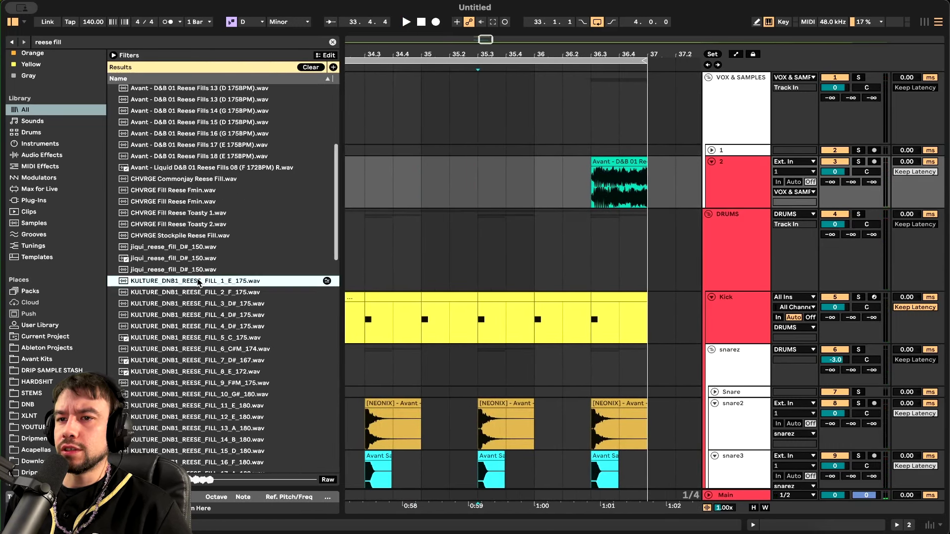
pyautogui.click(244, 268)
# Replace the fill at bar 36.3 on track 2 with jiqui_reese_fill_D#_150 and trim it to end at bar 37
pyautogui.moveTo(194, 272); pyautogui.dragTo(596, 184)
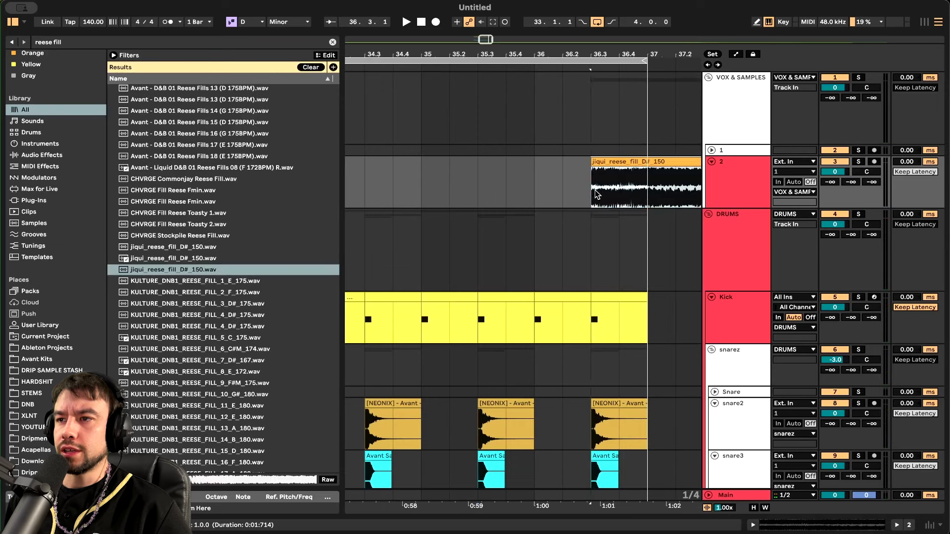
pyautogui.hscroll(5, 559, 178)
pyautogui.doubleClick(559, 159)
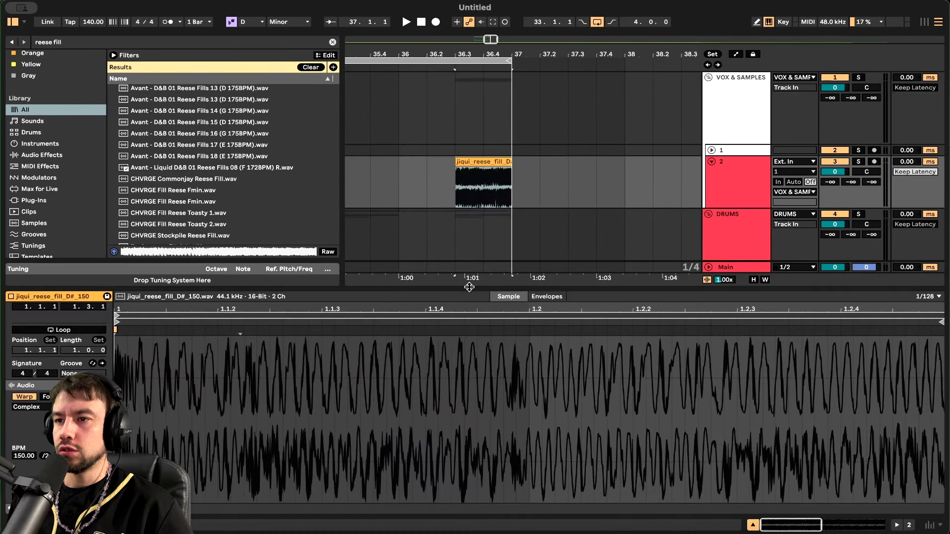
pyautogui.press('super+alt+l')
# Play the loop with the new reese fill and lower the snarez group's volume to -3.6 dB
pyautogui.scroll(-5, 468, 286)
pyautogui.hscroll(-3, 469, 286)
pyautogui.click(487, 217)
pyautogui.press('space')
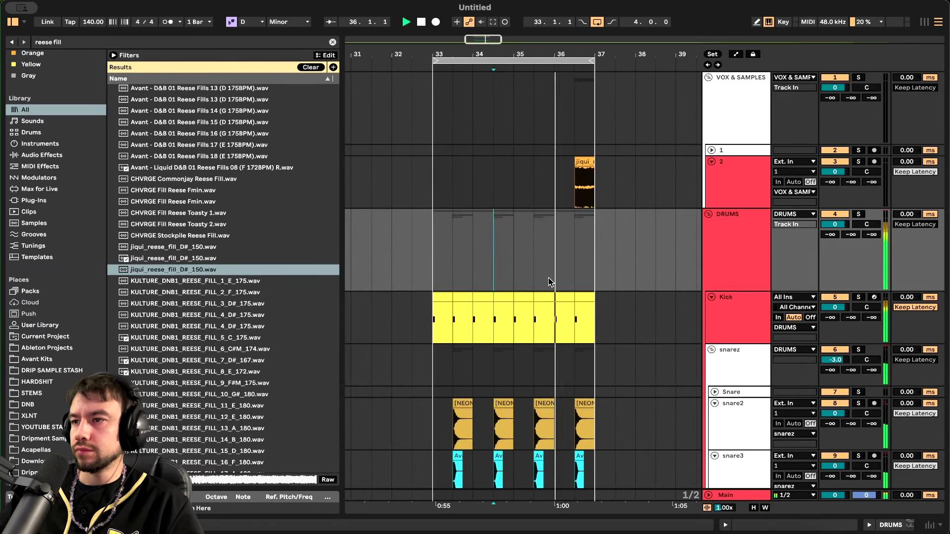
pyautogui.scroll(-5, 548, 277)
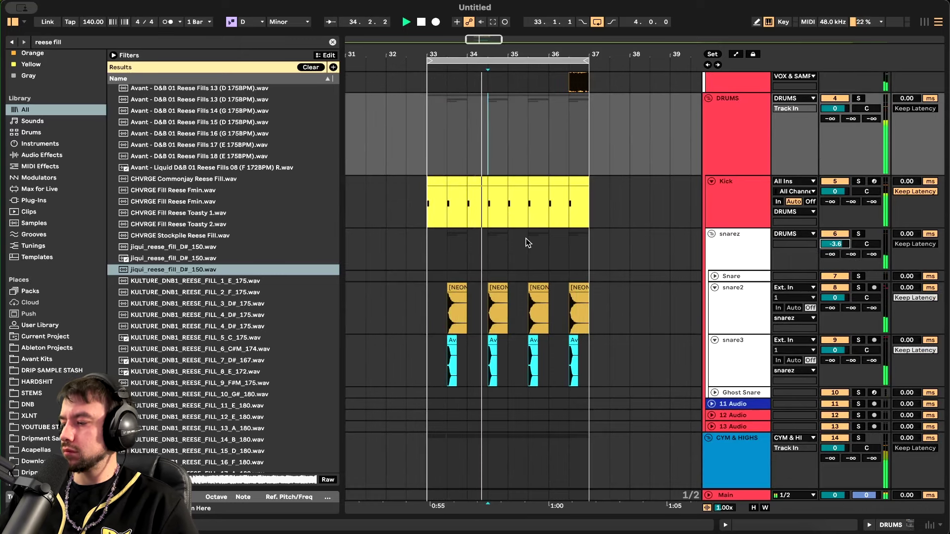
pyautogui.scroll(3, 527, 243)
pyautogui.scroll(4, 527, 242)
pyautogui.hscroll(-2, 528, 242)
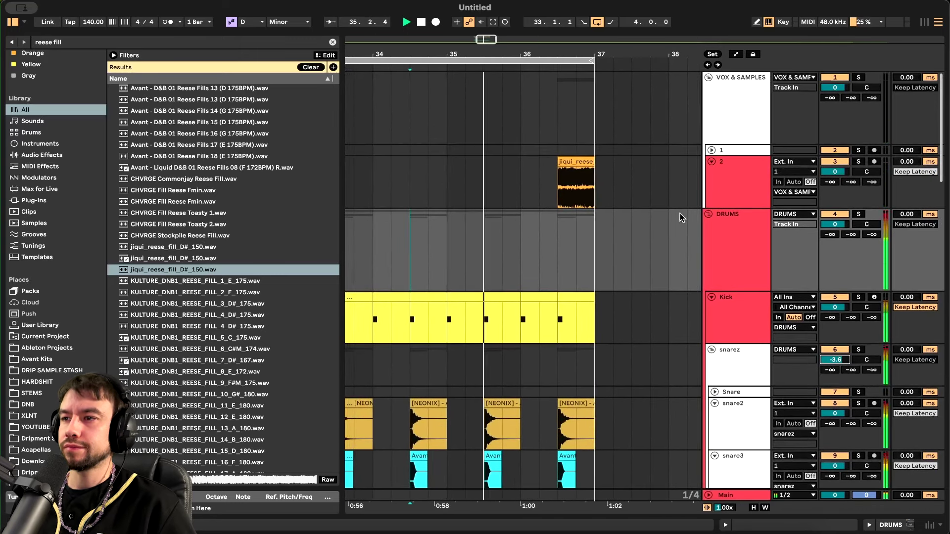
# Unfold track 1 in the VOX & SAMPLES group and deactivate the reese fill clip on track 2
pyautogui.click(736, 184)
pyautogui.click(711, 150)
pyautogui.scroll(3, 623, 278)
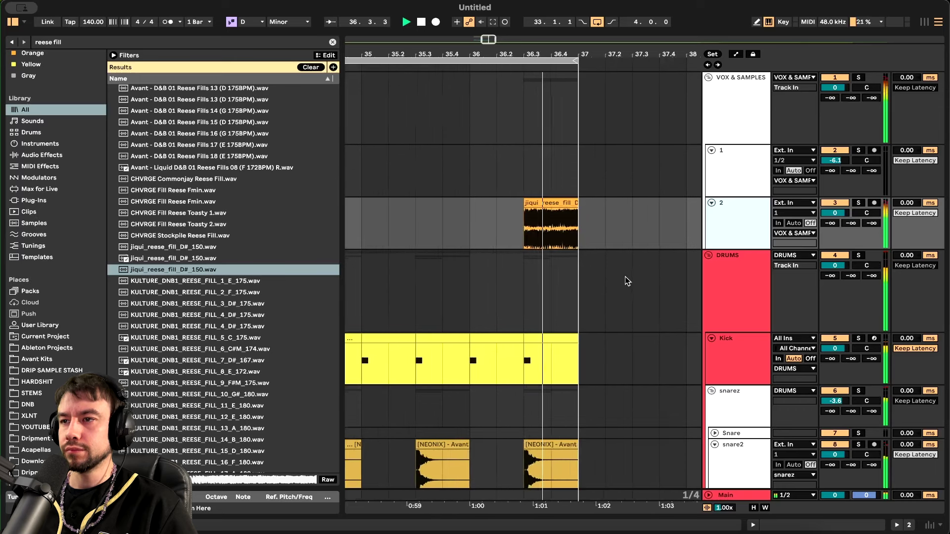
pyautogui.click(522, 204)
pyautogui.press('0')
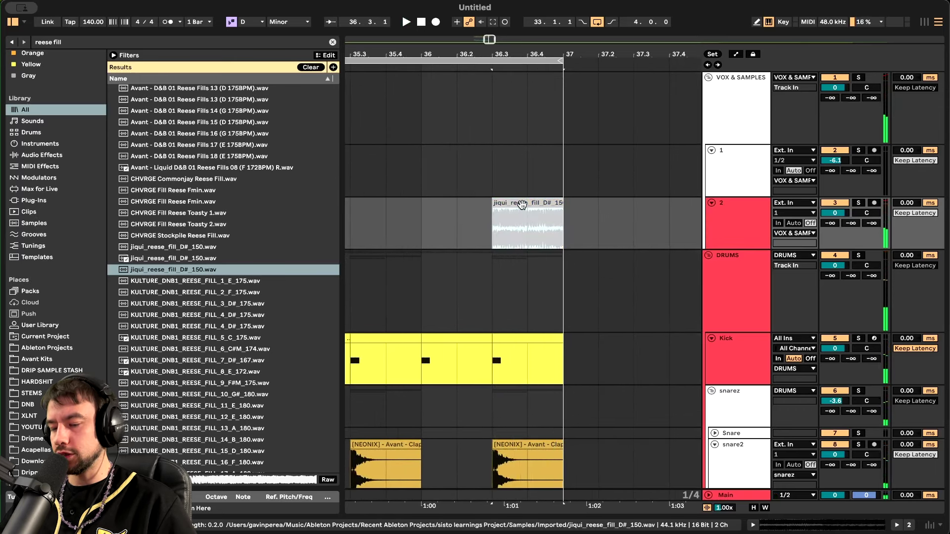
# Look through the other reese fills and search the browser for "vox drip" instead
pyautogui.scroll(-5, 235, 355)
pyautogui.scroll(10, 198, 331)
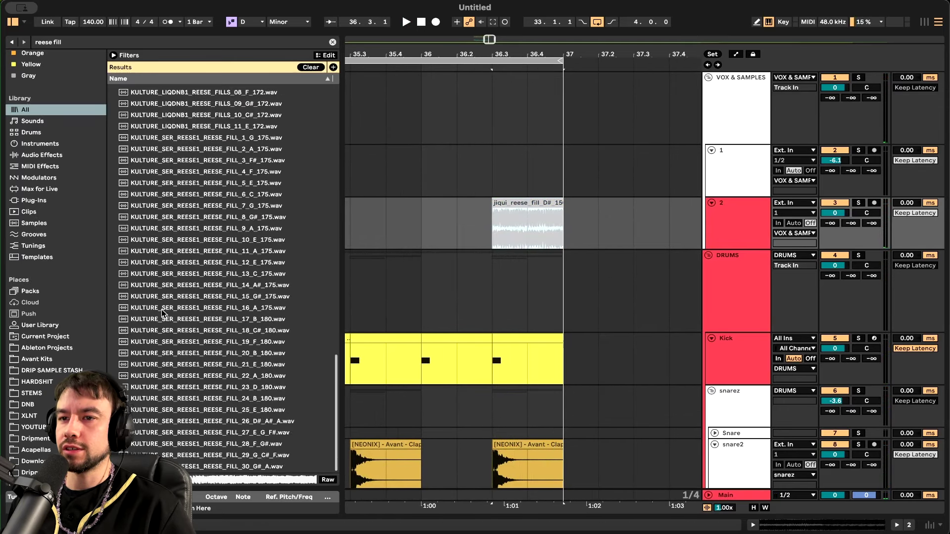
pyautogui.press('super+f')
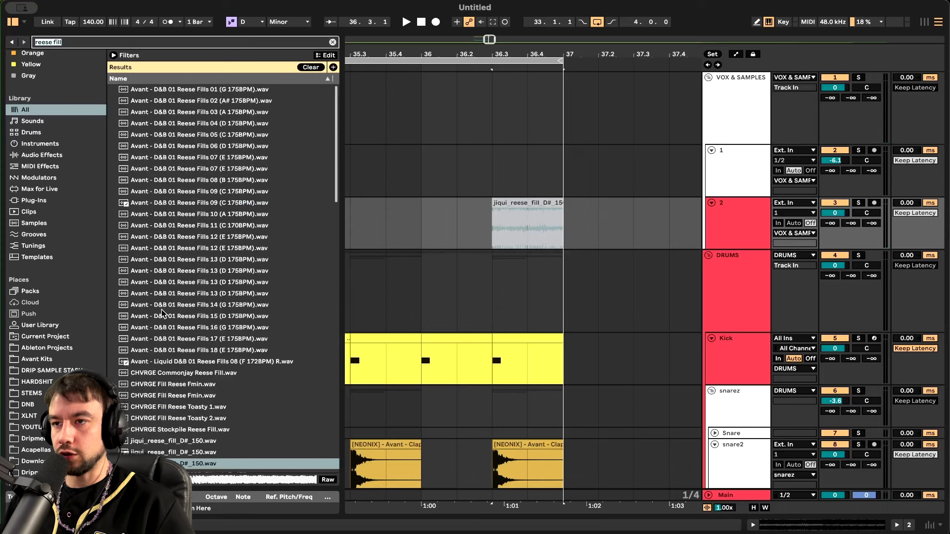
pyautogui.write('vox d')
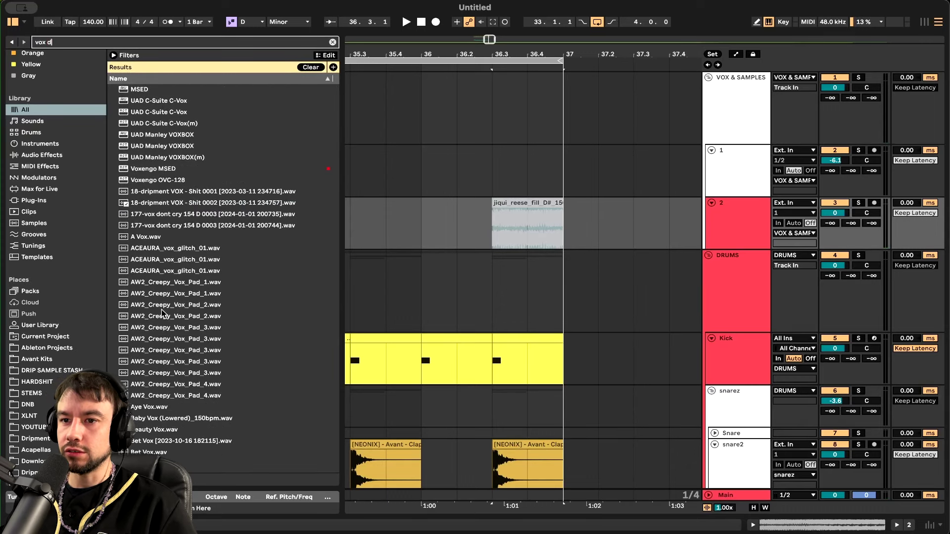
pyautogui.write('rip')
# Audition dripment VOX samples such as Biscotti, Das A Bowl of Shit! and Unlock, Power, Up
pyautogui.click(163, 314)
pyautogui.scroll(-3, 168, 313)
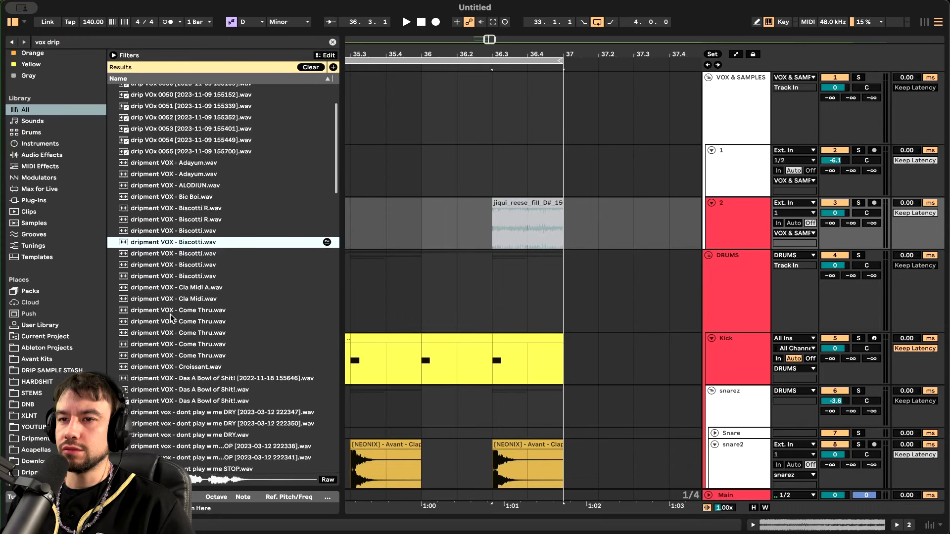
pyautogui.click(198, 388)
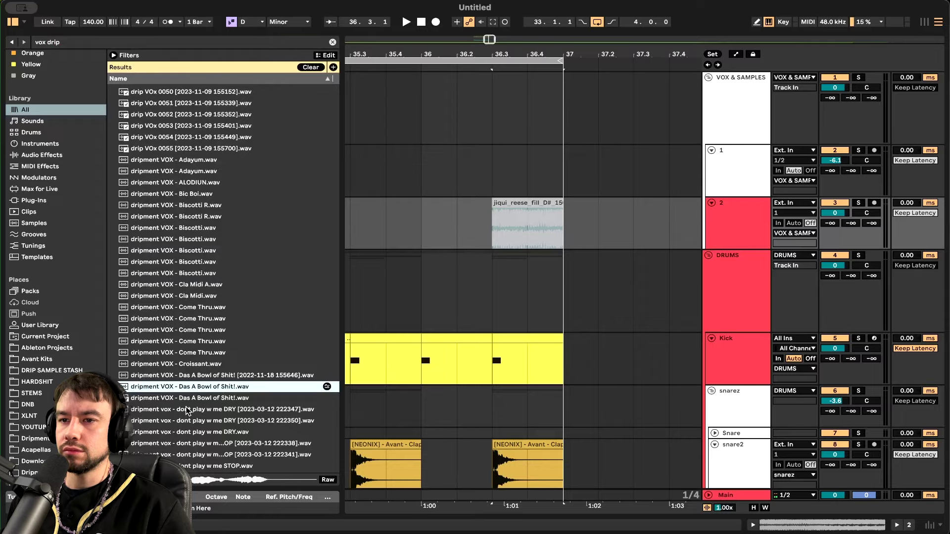
pyautogui.scroll(-10, 187, 409)
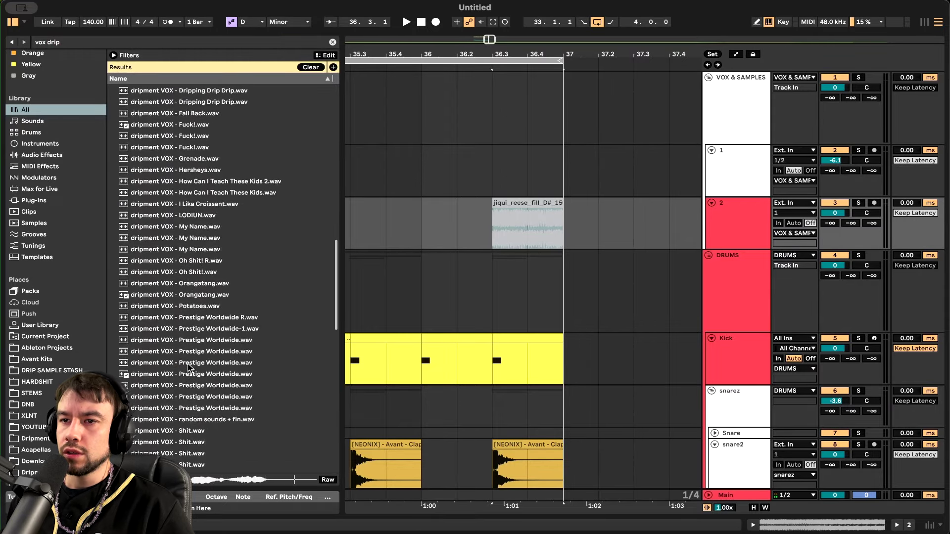
pyautogui.scroll(-5, 235, 363)
pyautogui.scroll(2, 219, 330)
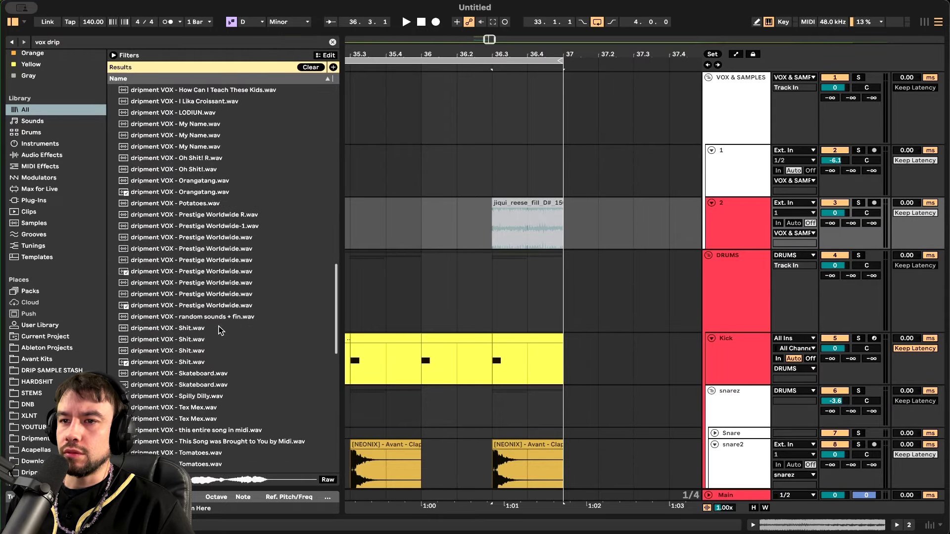
pyautogui.scroll(-5, 219, 329)
pyautogui.click(190, 342)
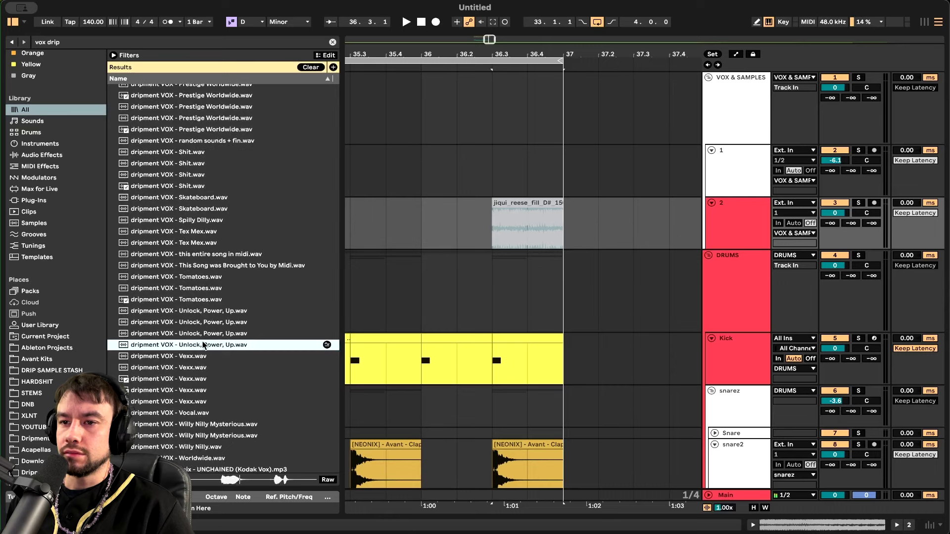
# Place dripment VOX - Unlock, Power, Up.wav on track 2 at bar 36.3 and play the loop with it
pyautogui.moveTo(207, 345)
pyautogui.mouseDown()
pyautogui.moveTo(498, 213)
pyautogui.moveTo(455, 211)
pyautogui.moveTo(492, 204)
pyautogui.mouseUp()
pyautogui.press('space')
pyautogui.scroll(-5, 507, 242)
pyautogui.press('space')
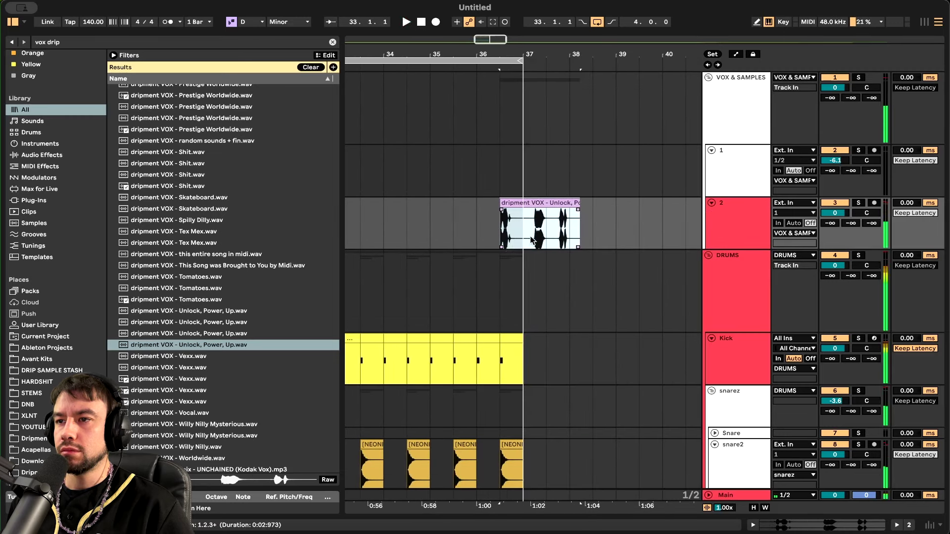
pyautogui.press('space')
# Replace the vocal at bar 36.3 on track 2 with dripment VOX - Prestige Worldwide.wav and trim it to end at bar 37 during playback
pyautogui.scroll(3, 200, 361)
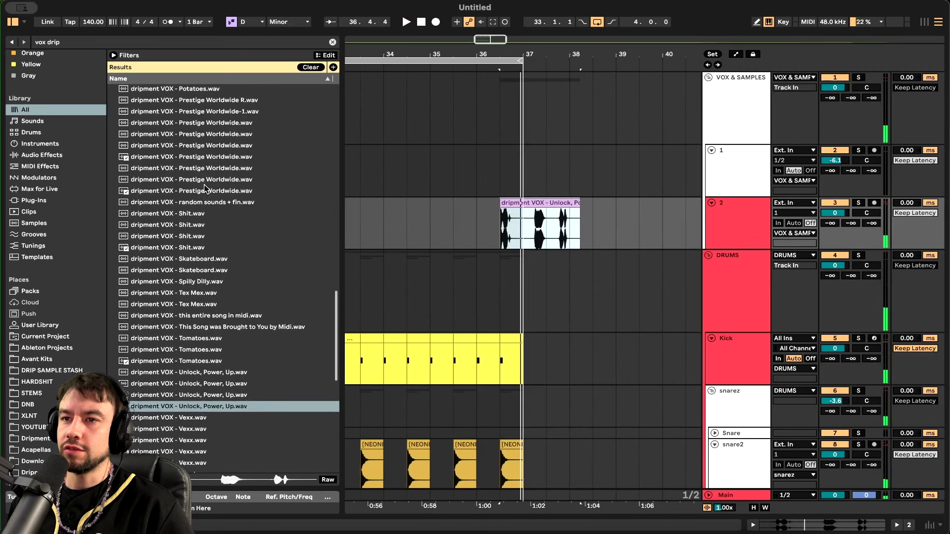
pyautogui.moveTo(201, 159); pyautogui.dragTo(499, 214)
pyautogui.press('space')
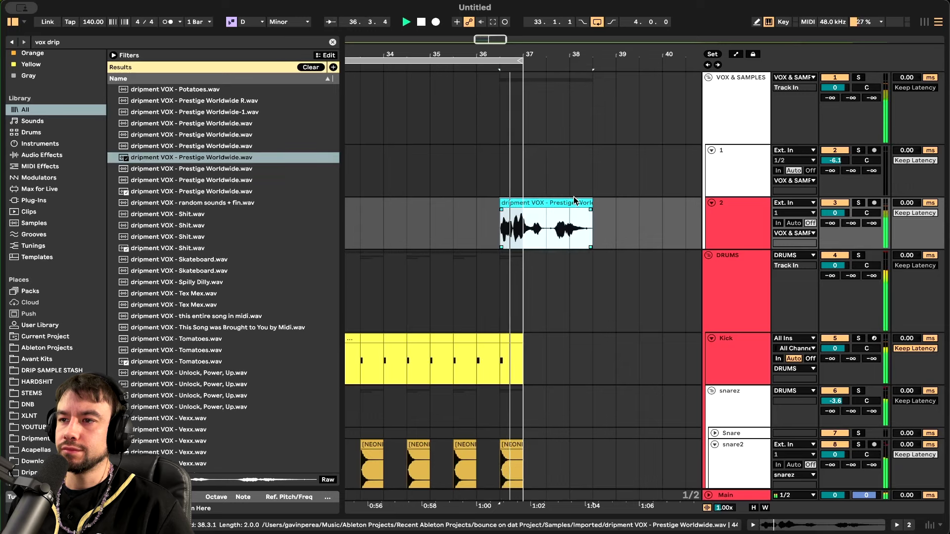
pyautogui.moveTo(591, 202); pyautogui.dragTo(520, 201)
pyautogui.scroll(5, 364, 250)
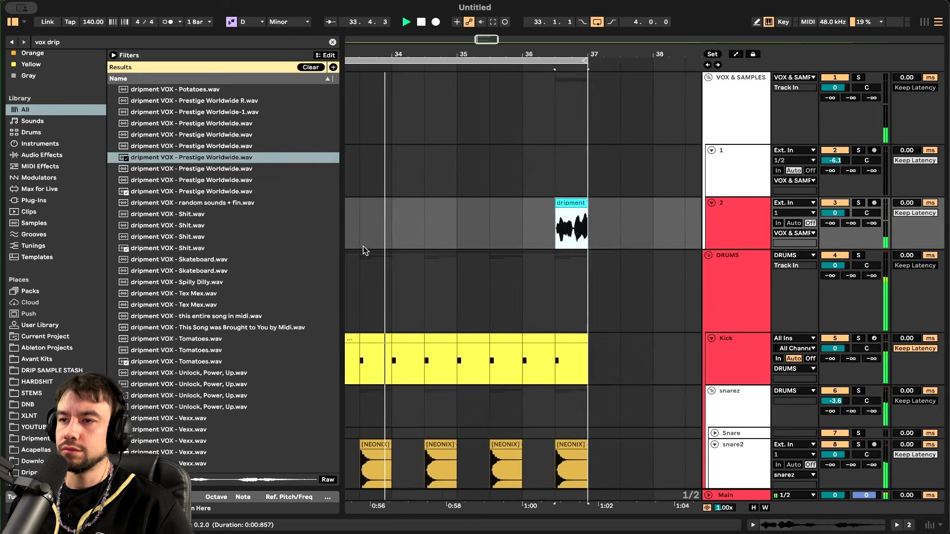
pyautogui.hscroll(3, 496, 224)
pyautogui.hscroll(2, 496, 223)
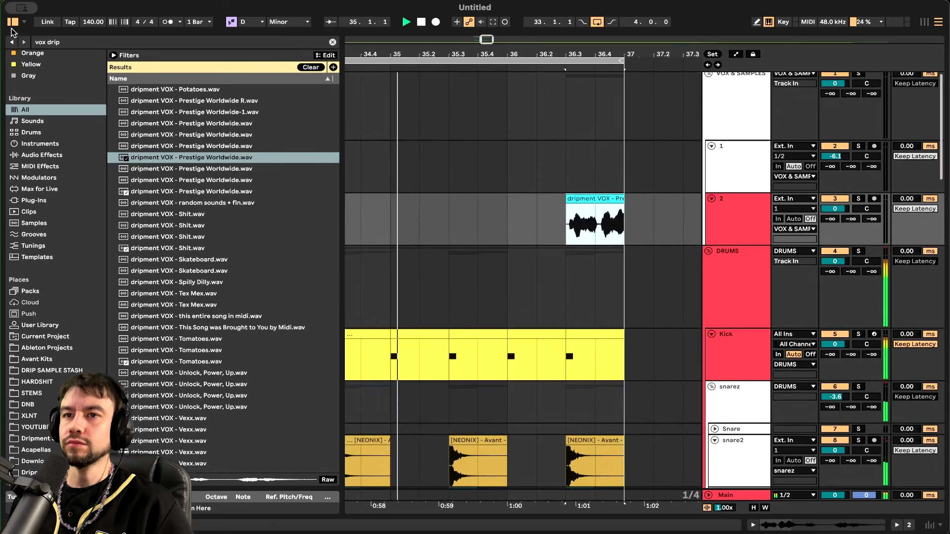
# Hide the browser and play the loop to check the vocal fill at bar 36.3
pyautogui.click(13, 22)
pyautogui.scroll(-6, 242, 234)
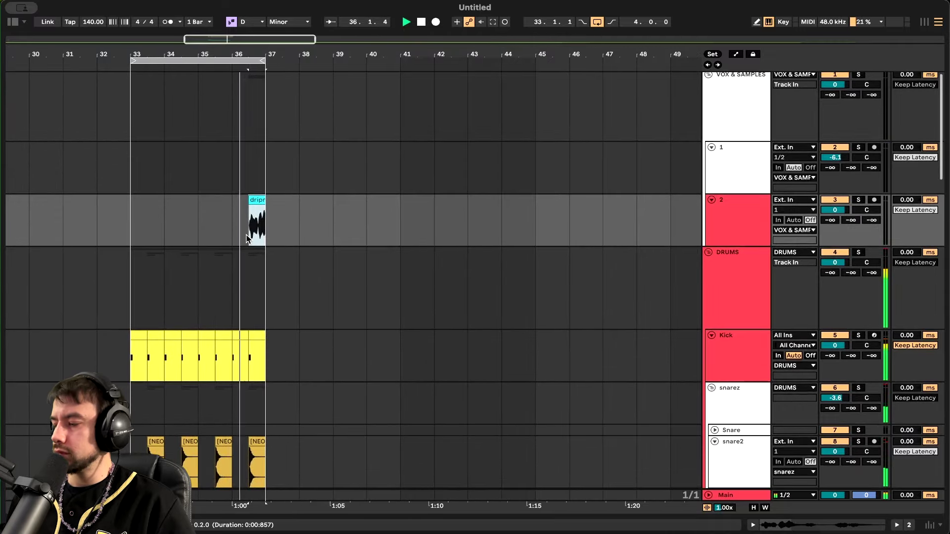
pyautogui.scroll(2, 247, 238)
pyautogui.scroll(-2, 268, 239)
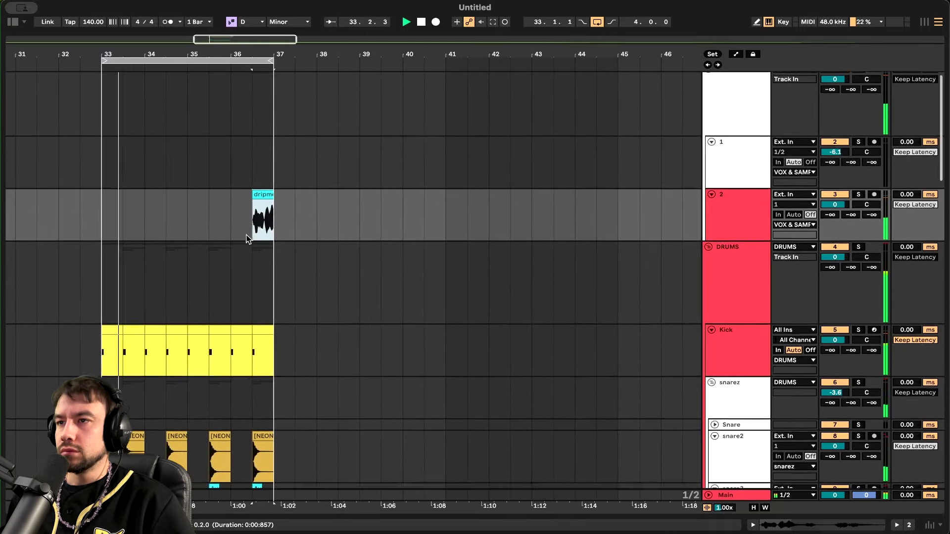
pyautogui.scroll(-3, 268, 239)
pyautogui.hscroll(-2, 247, 267)
pyautogui.scroll(4, 221, 252)
pyautogui.press('space')
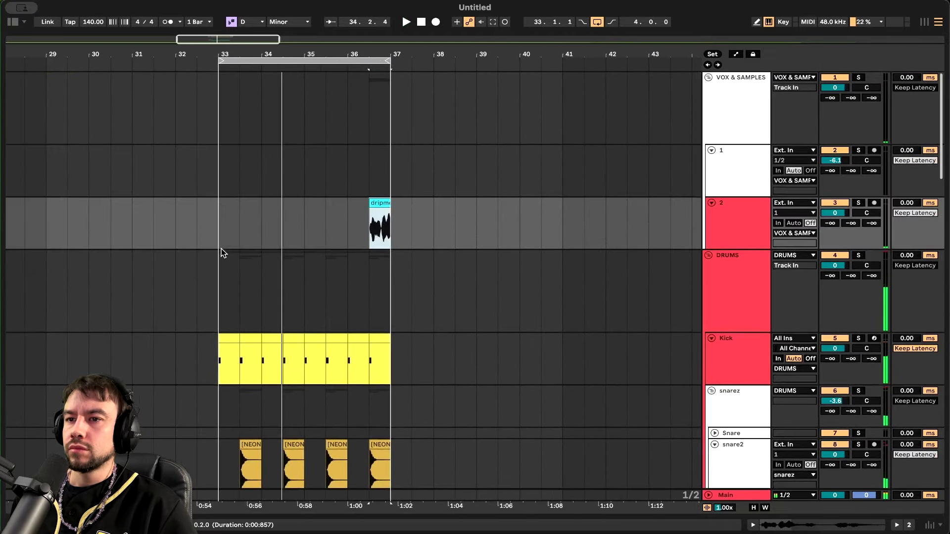
# Shorten the opening clips on the bass, bass cal sub and bass sus tracks to end at 33.2
pyautogui.scroll(-9, 221, 252)
pyautogui.scroll(5, 221, 248)
pyautogui.scroll(-8, 221, 248)
pyautogui.scroll(2, 221, 247)
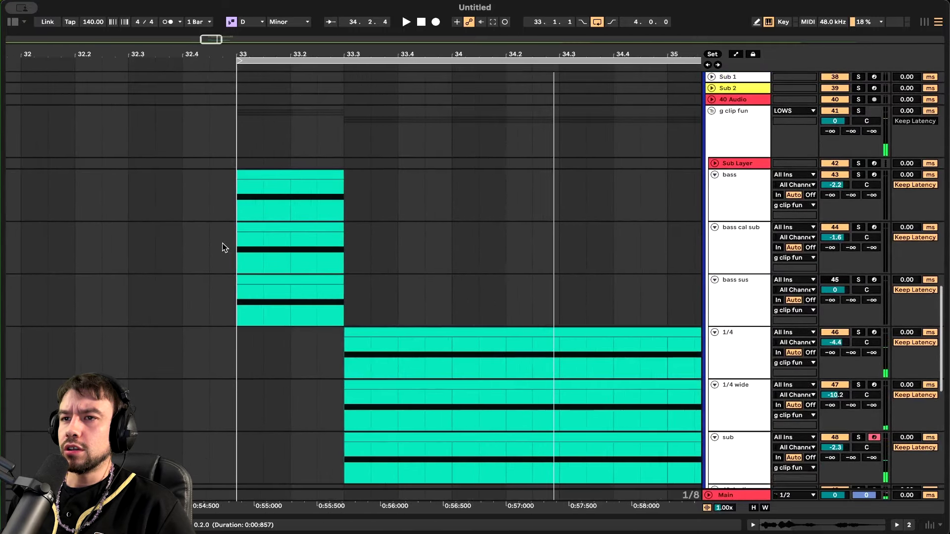
pyautogui.moveTo(344, 307)
pyautogui.mouseDown()
pyautogui.moveTo(274, 188)
pyautogui.moveTo(285, 190)
pyautogui.moveTo(375, 317)
pyautogui.moveTo(341, 308)
pyautogui.mouseUp()
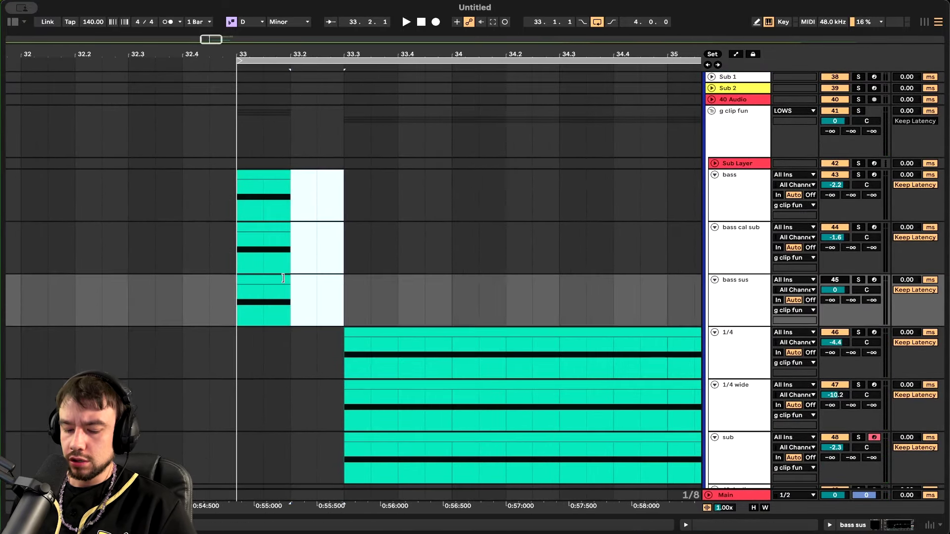
# Search the browser for "coins" and audition Coins Thrown 02.wav
pyautogui.press('super+f')
pyautogui.write('coins')
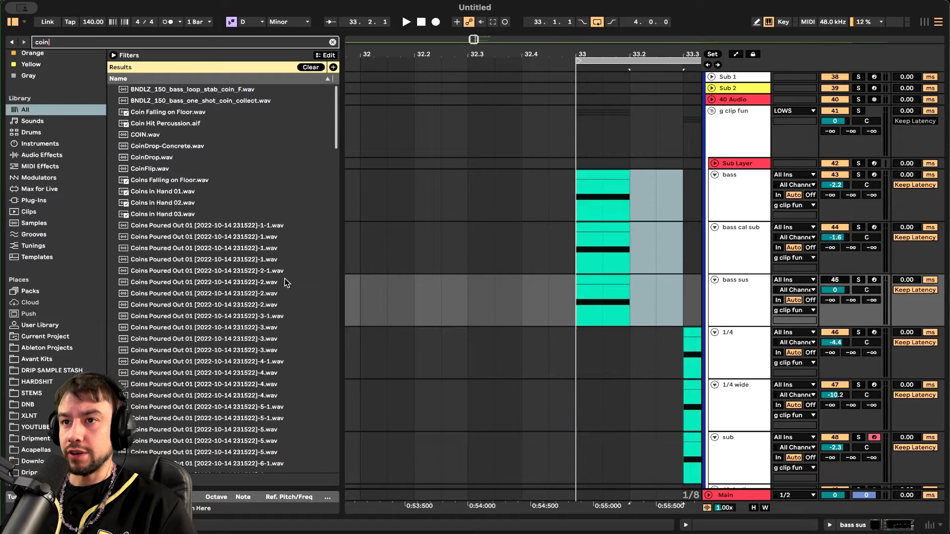
pyautogui.scroll(-5, 284, 278)
pyautogui.scroll(-10, 266, 272)
pyautogui.click(186, 400)
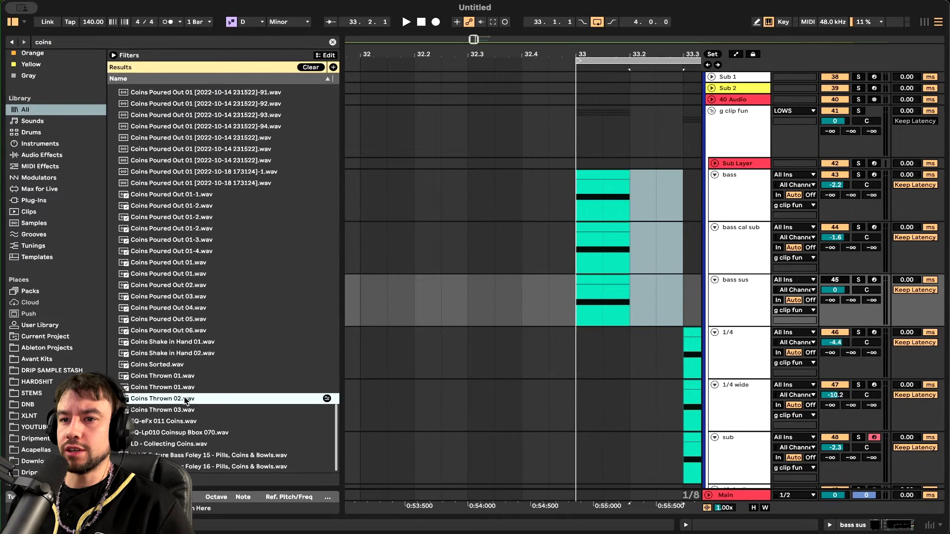
pyautogui.scroll(-5, 415, 304)
pyautogui.scroll(10, 415, 304)
pyautogui.scroll(-10, 414, 304)
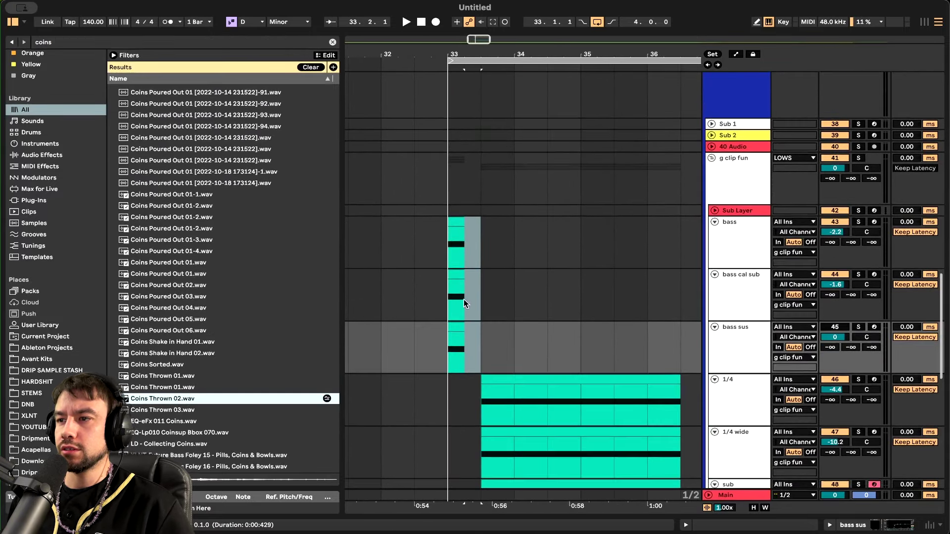
# Insert an audio track below bass sus, place Coins Thrown 02.wav at 33.2 and trim it to end at 33.3
pyautogui.click(743, 343)
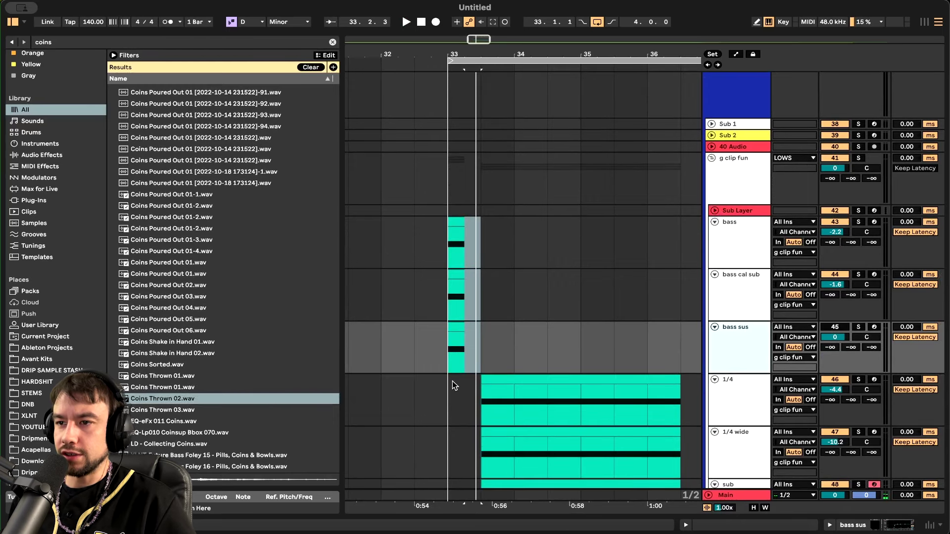
pyautogui.hotkey('ctrl', 't')
pyautogui.moveTo(145, 407); pyautogui.dragTo(467, 412)
pyautogui.scroll(3, 466, 412)
pyautogui.moveTo(537, 389); pyautogui.dragTo(489, 393)
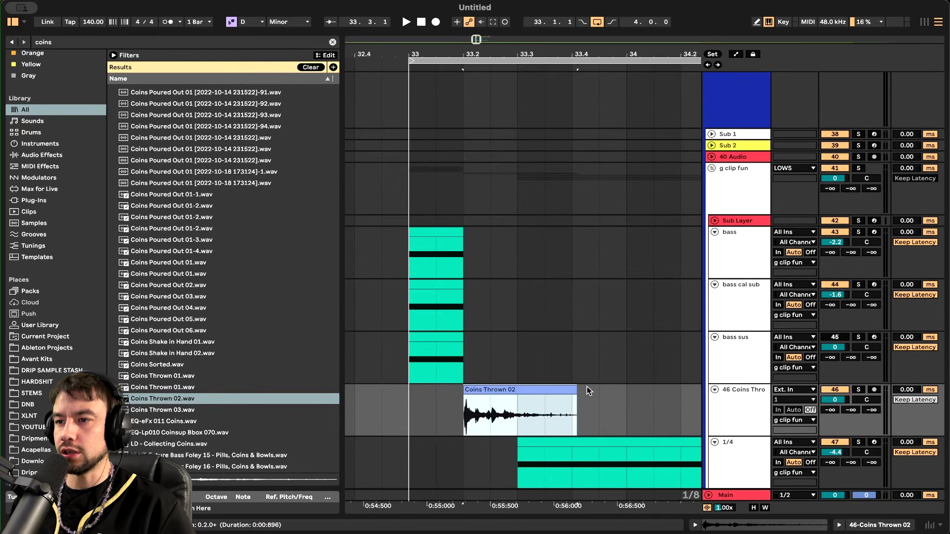
pyautogui.moveTo(575, 390); pyautogui.dragTo(517, 390)
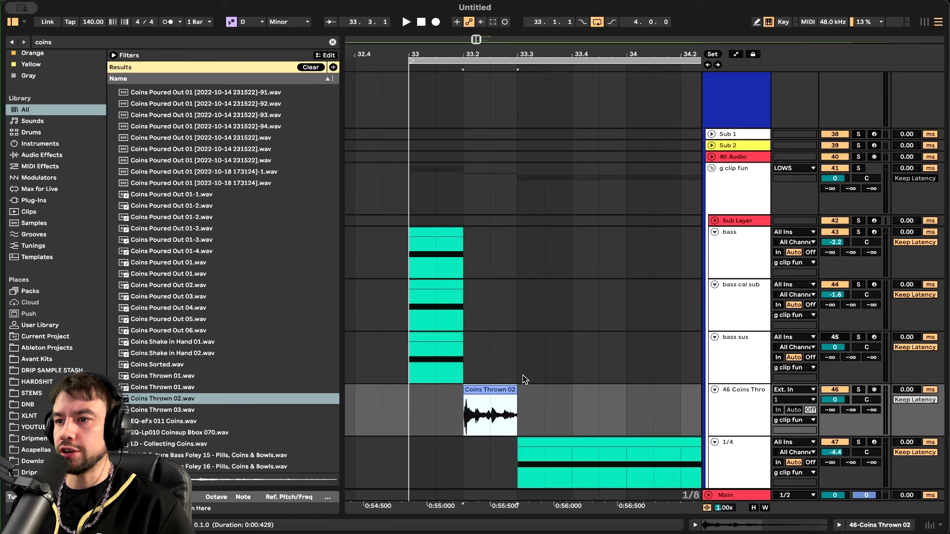
# Play the loop from bar 33 to hear the coins sample between the bass parts
pyautogui.click(421, 210)
pyautogui.press('space')
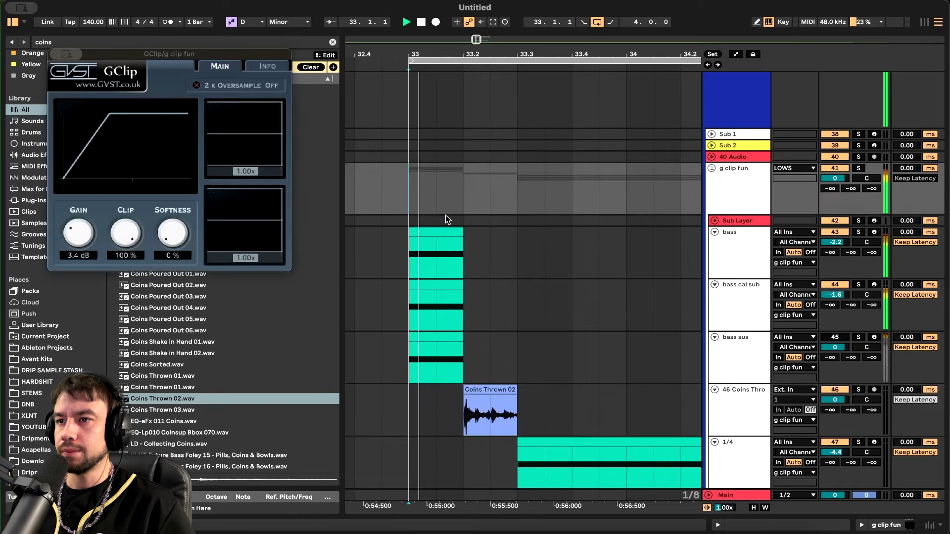
pyautogui.scroll(-3, 467, 244)
pyautogui.scroll(-2, 467, 242)
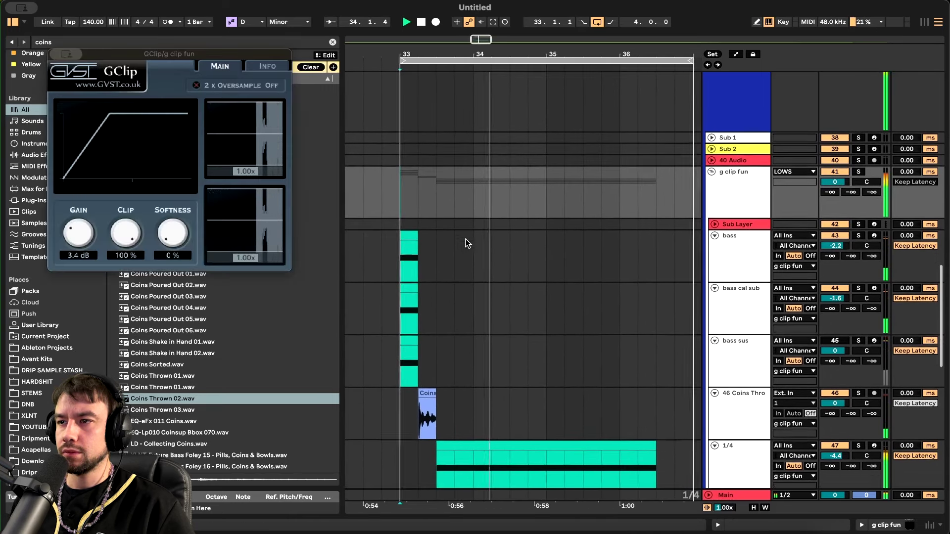
pyautogui.scroll(-4, 467, 241)
# Search the browser for "vox ch" and look through the ELIMINATE vox chant samples, auditioning ELIMINATE_vox_chant_yeah.wav
pyautogui.moveTo(71, 57)
pyautogui.click(74, 77)
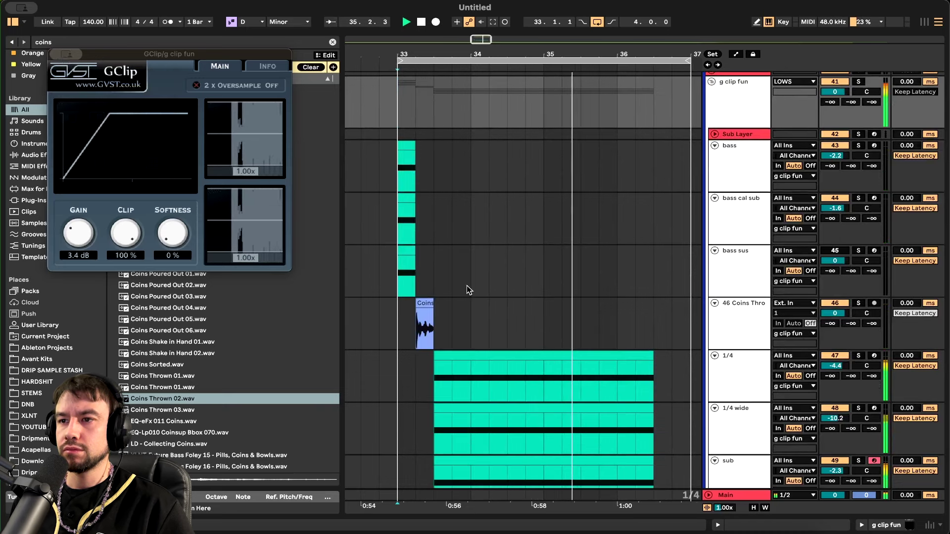
pyautogui.write('vox ch')
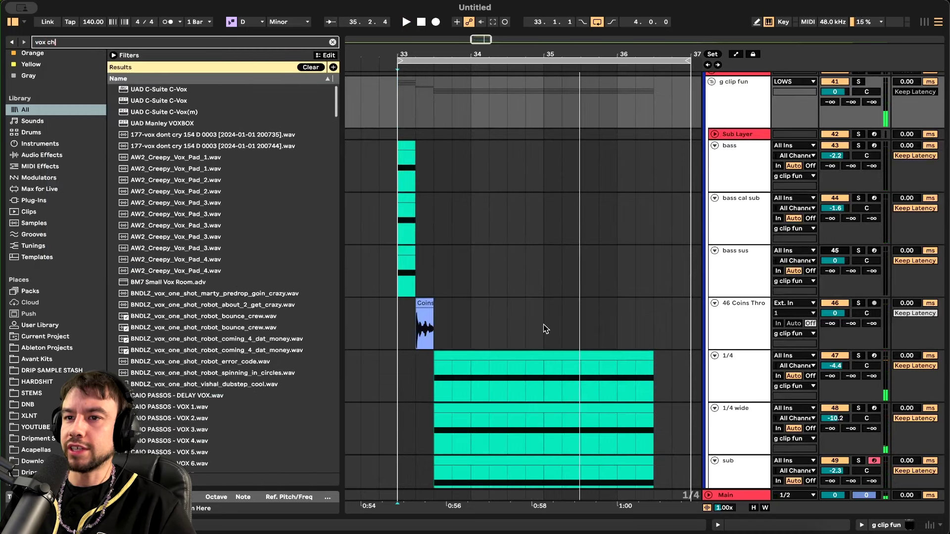
pyautogui.scroll(-15, 275, 293)
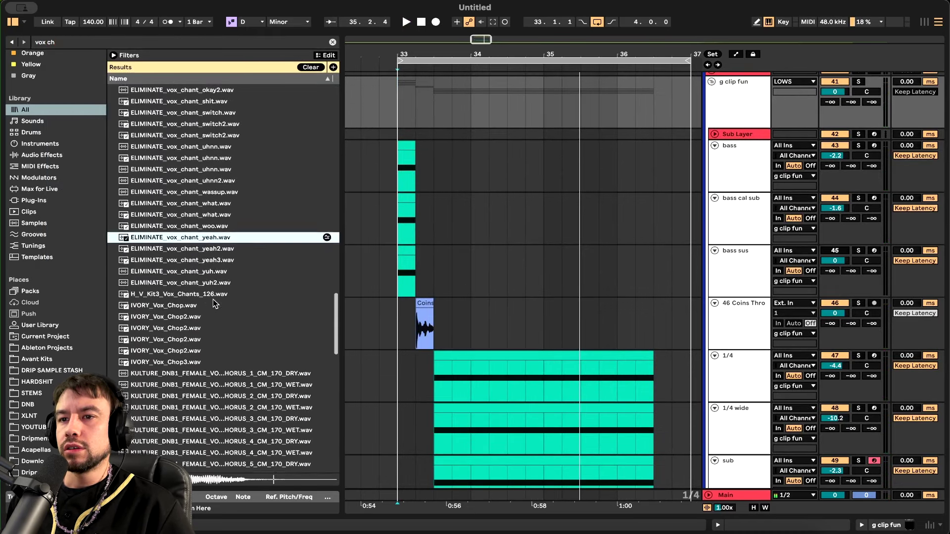
# Try ELIMINATE_vox_chant_yeah.wav in place of the coins clip at 33.2 and play the loop with it
pyautogui.moveTo(179, 234); pyautogui.dragTo(421, 321)
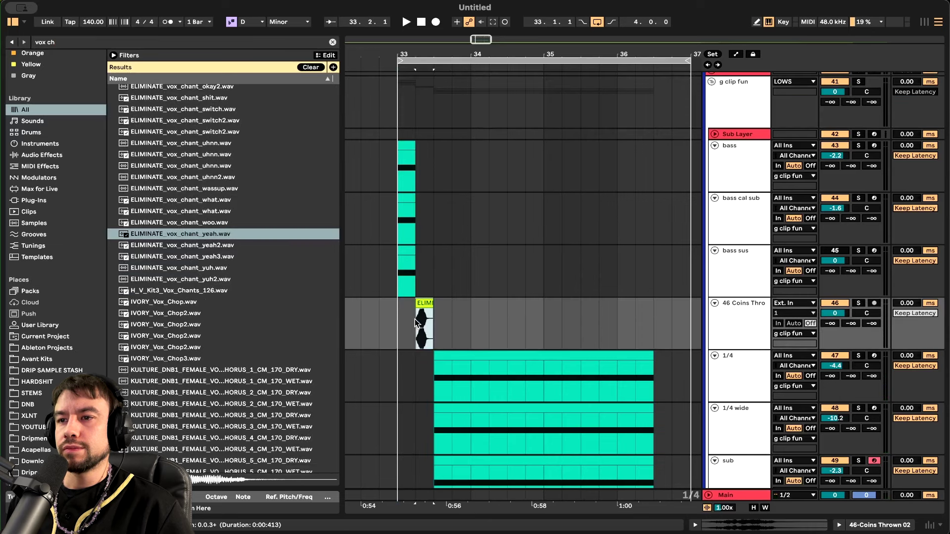
pyautogui.press('space')
pyautogui.scroll(4, 412, 333)
pyautogui.scroll(-2, 412, 333)
pyautogui.hscroll(-1, 413, 333)
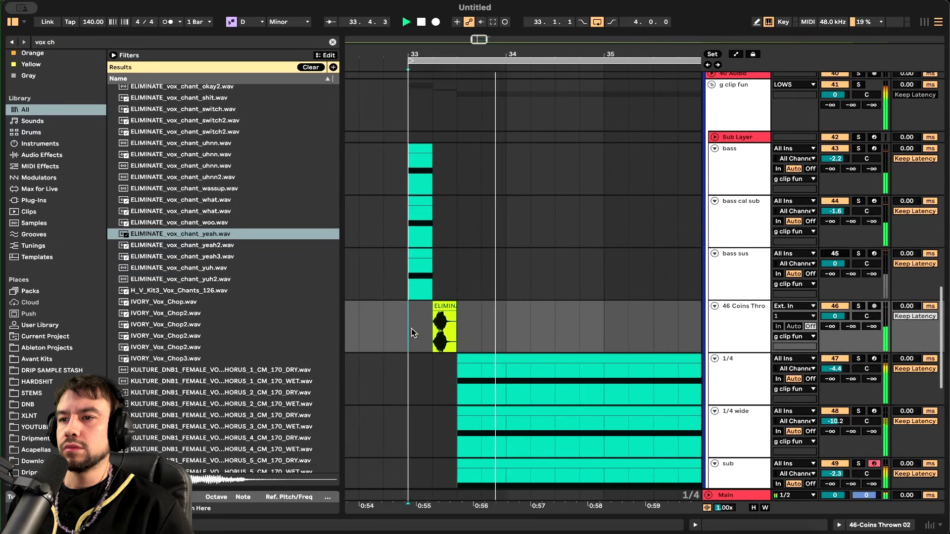
pyautogui.press('space')
# Replace the chant clip at 33.2 with ELIMINATE_vox_chant_what.wav and play the loop with it
pyautogui.moveTo(186, 201); pyautogui.dragTo(436, 320)
pyautogui.press('space')
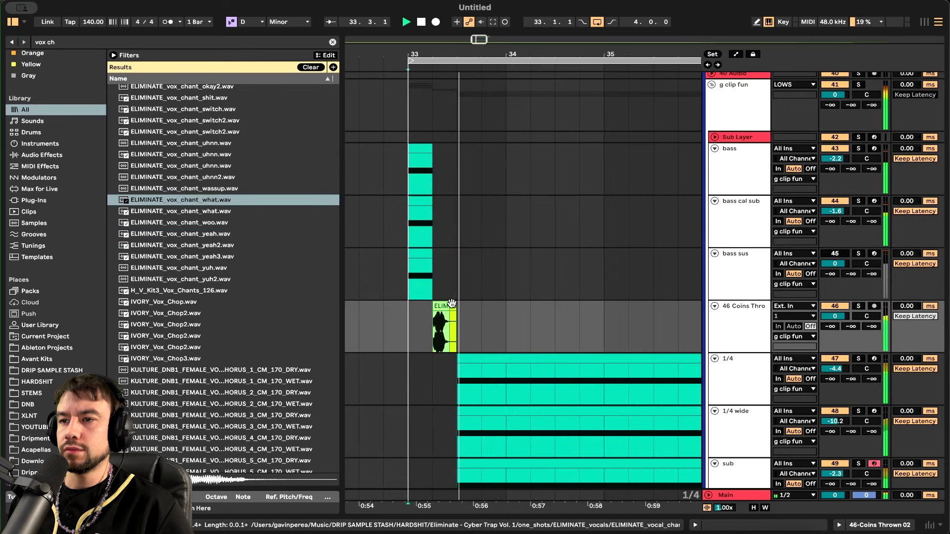
pyautogui.press('space')
# Add a Delay to the chant's track, with unsynced left and right times of 21.6 ms and Dry/Wet at 56%
pyautogui.doubleClick(722, 327)
pyautogui.press('super+f')
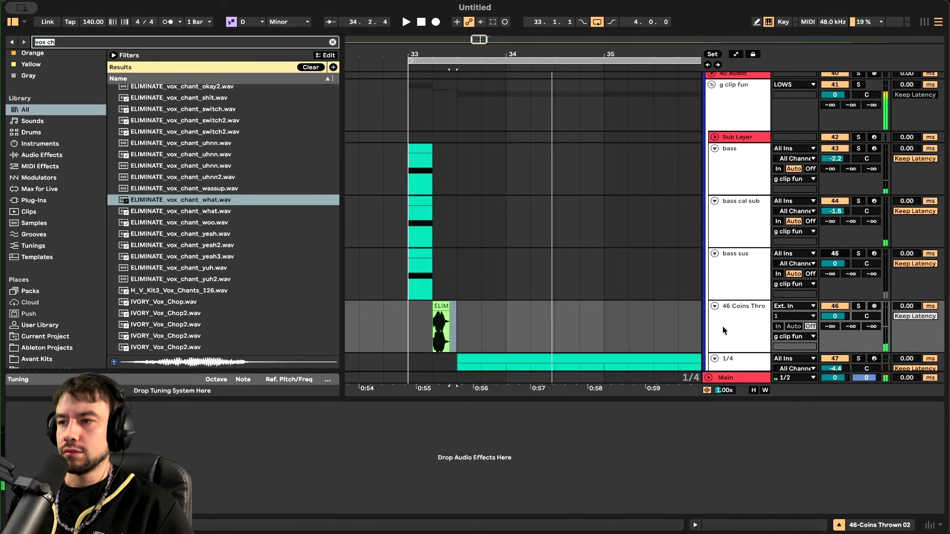
pyautogui.write('delay')
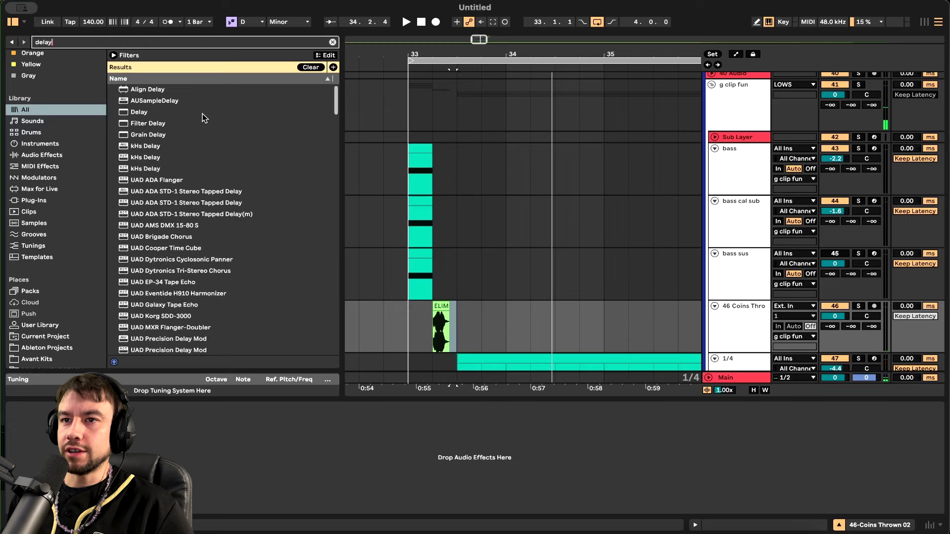
pyautogui.moveTo(201, 112); pyautogui.dragTo(140, 448)
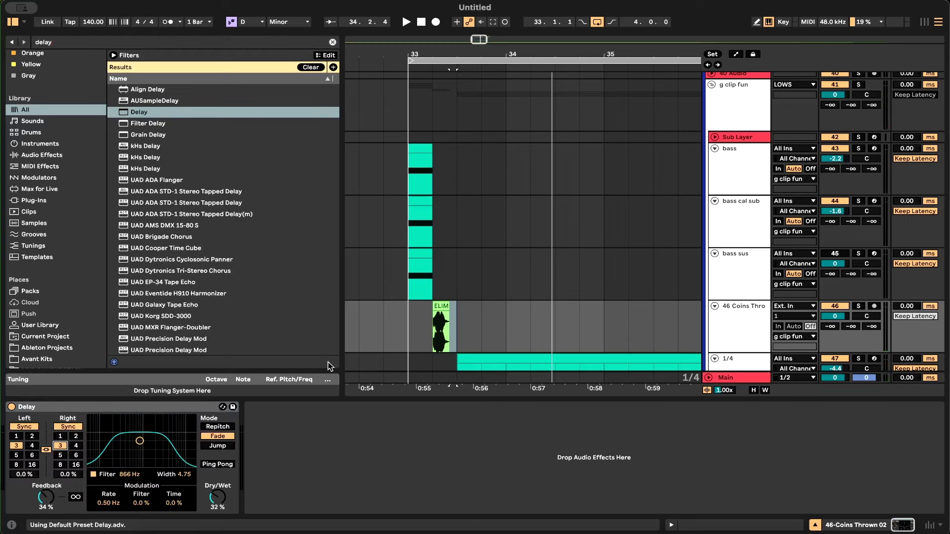
pyautogui.press('space')
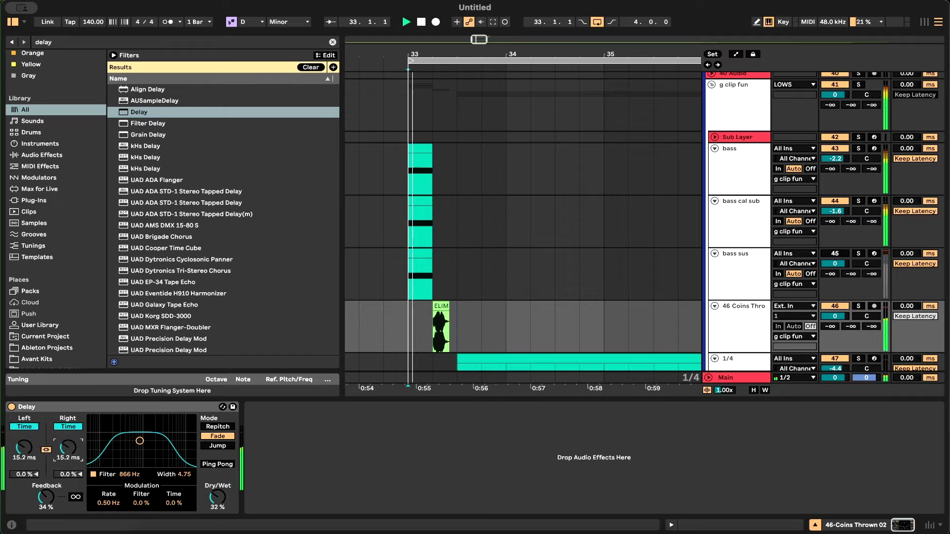
pyautogui.click(217, 496)
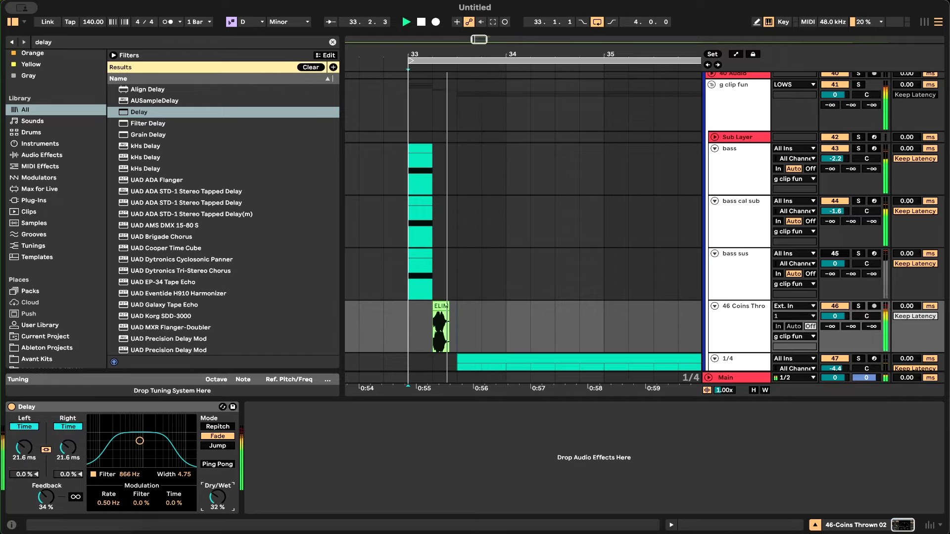
pyautogui.moveTo(217, 496); pyautogui.dragTo(217, 494)
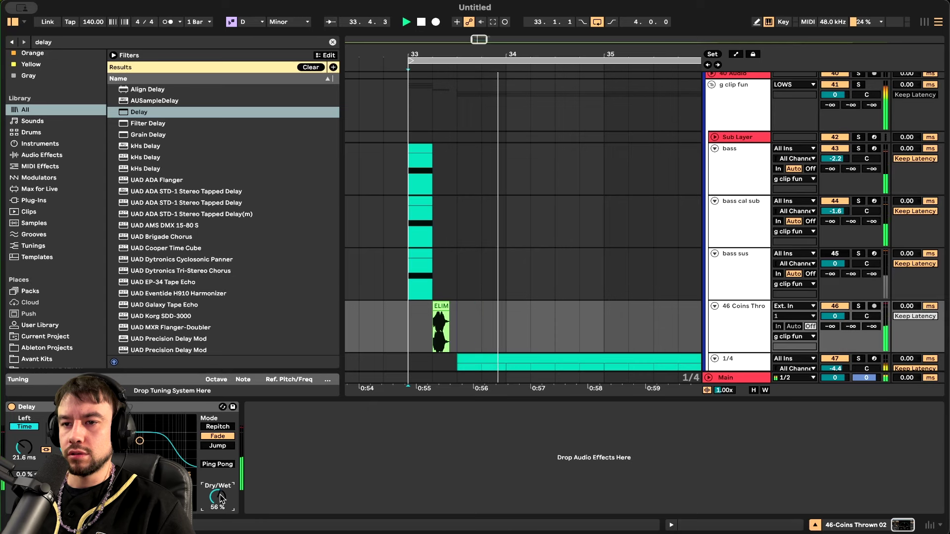
pyautogui.click(385, 402)
# Transpose the chant clip at 33.2 down to -9 semitones and play the loop with it
pyautogui.scroll(-5, 385, 401)
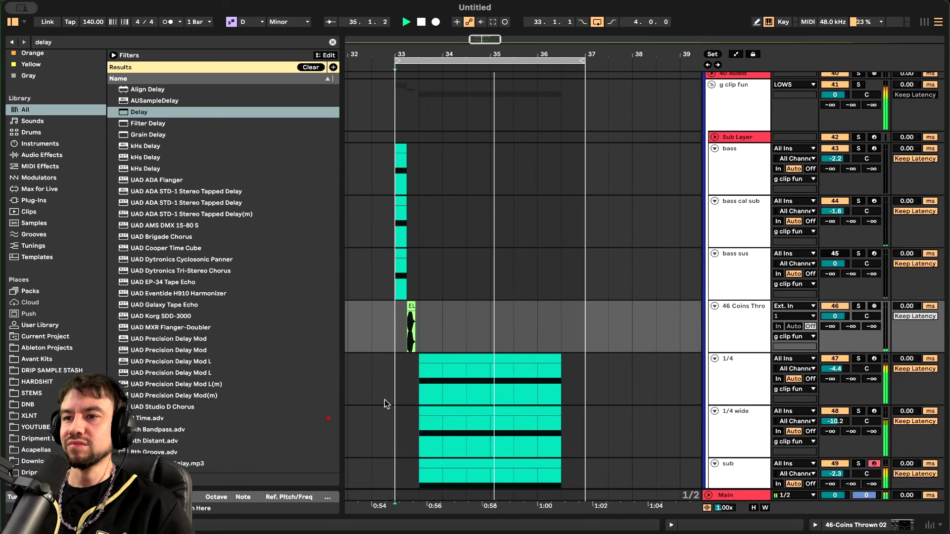
pyautogui.scroll(-1, 406, 309)
pyautogui.doubleClick(412, 297)
pyautogui.press('space')
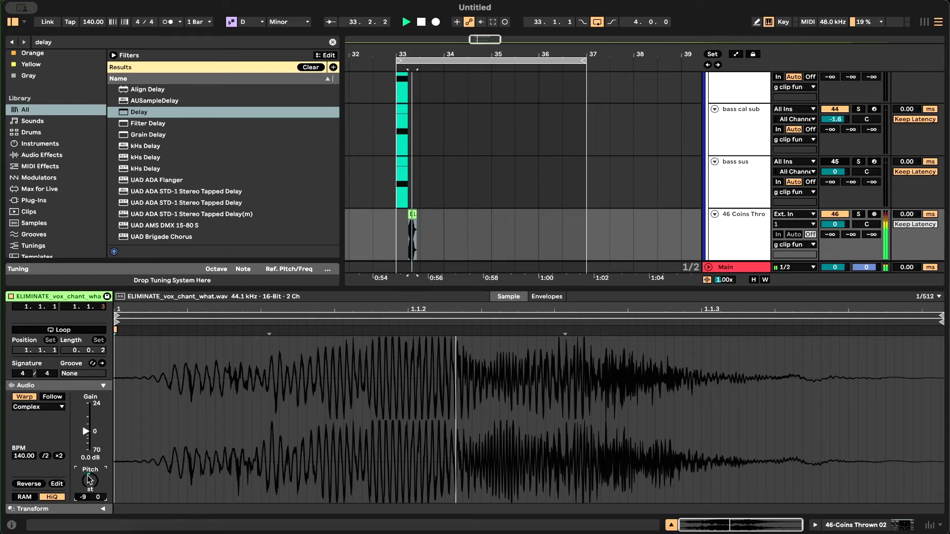
pyautogui.click(391, 227)
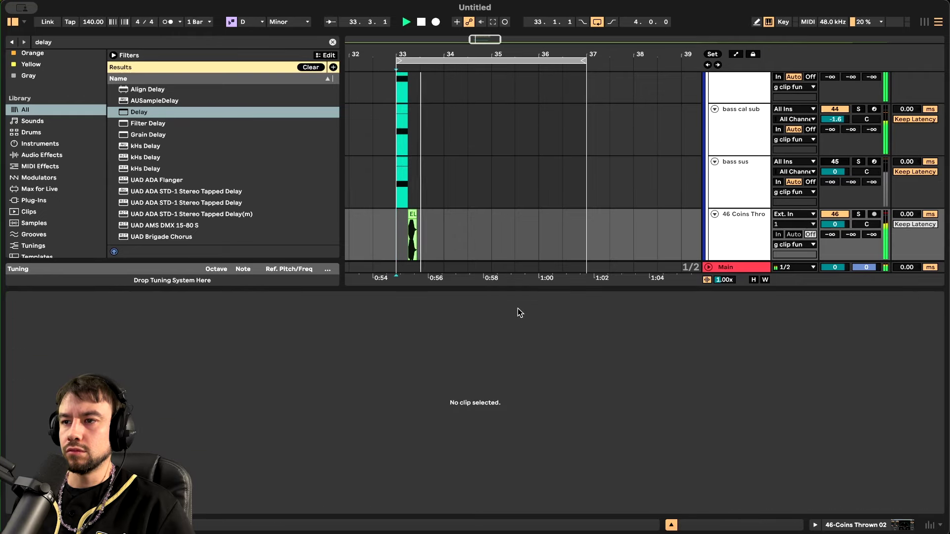
pyautogui.click(473, 289)
pyautogui.scroll(5, 402, 340)
pyautogui.scroll(-5, 402, 341)
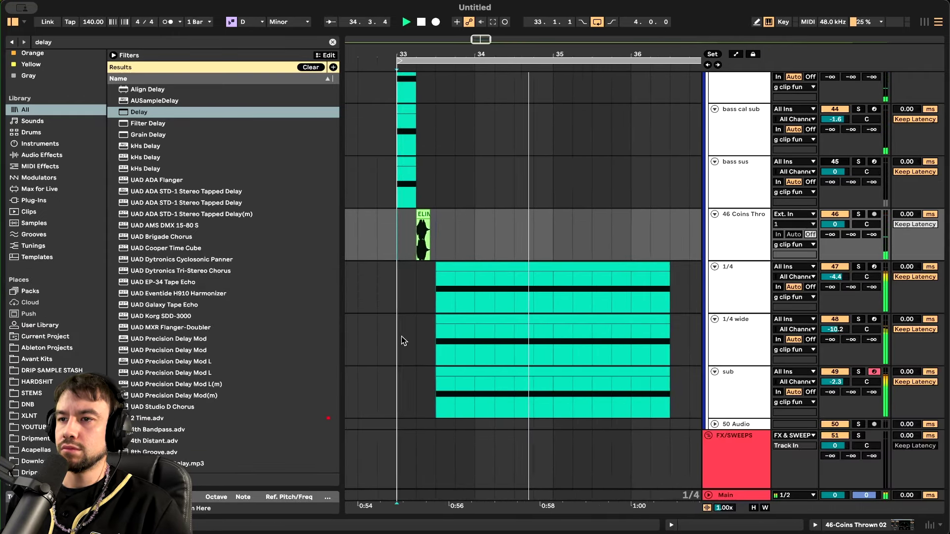
pyautogui.scroll(5, 401, 337)
pyautogui.press('space')
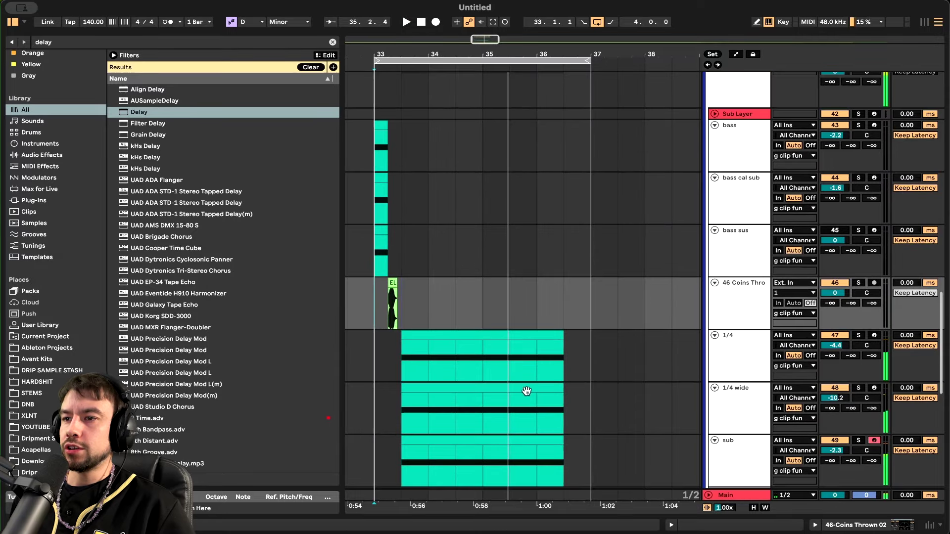
# Hide the browser and play the loop while reviewing the vocal, drum, cymbal and bass tracks
pyautogui.scroll(10, 526, 390)
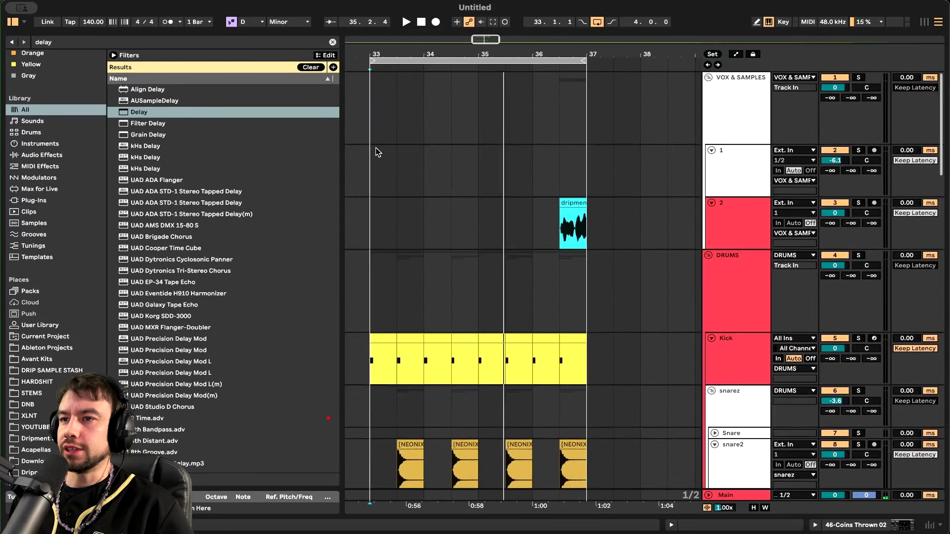
pyautogui.press('space')
pyautogui.click(12, 22)
pyautogui.scroll(-3, 74, 126)
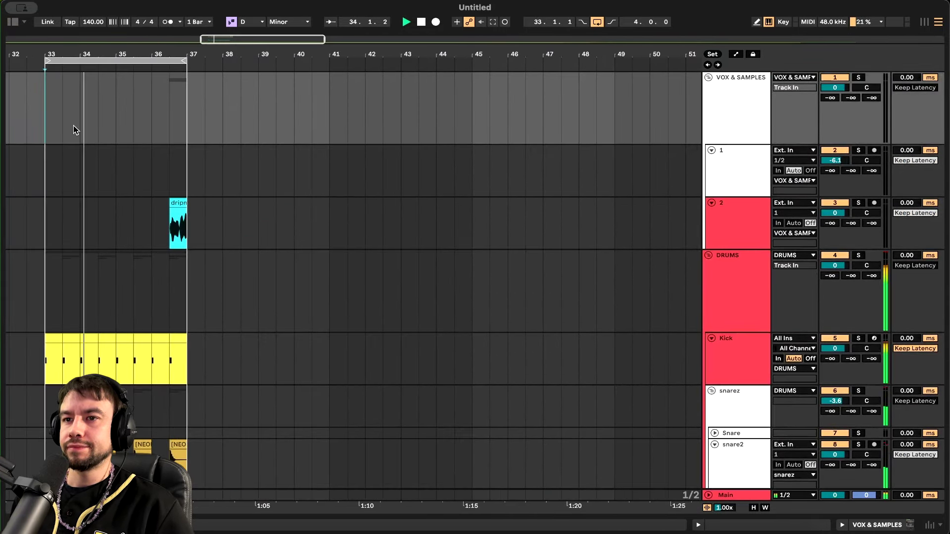
pyautogui.scroll(-1, 74, 126)
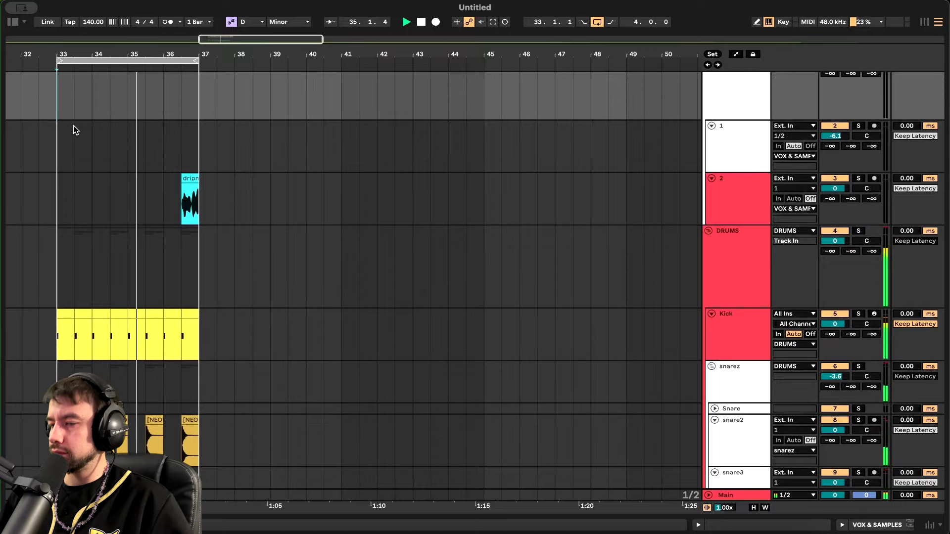
pyautogui.scroll(-2, 74, 128)
pyautogui.scroll(-15, 85, 144)
pyautogui.hscroll(-2, 85, 144)
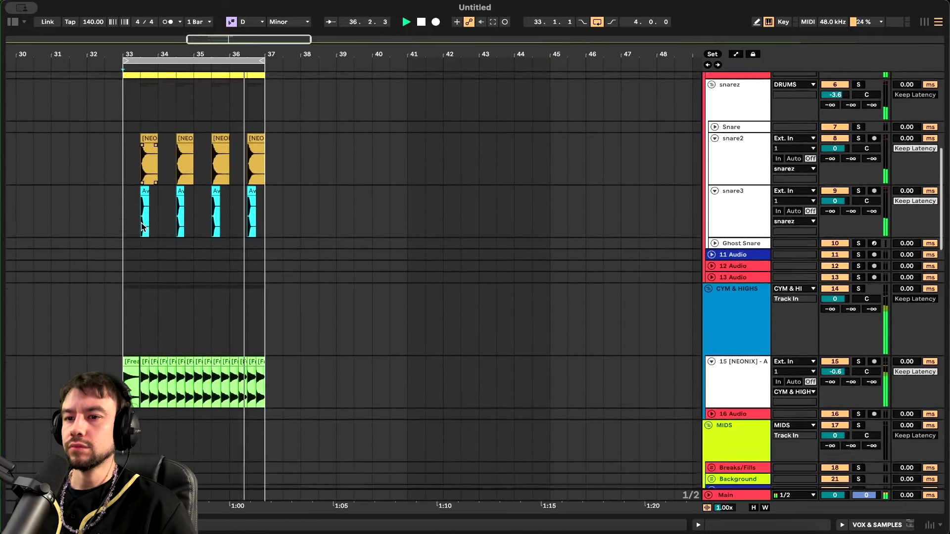
pyautogui.scroll(3, 142, 227)
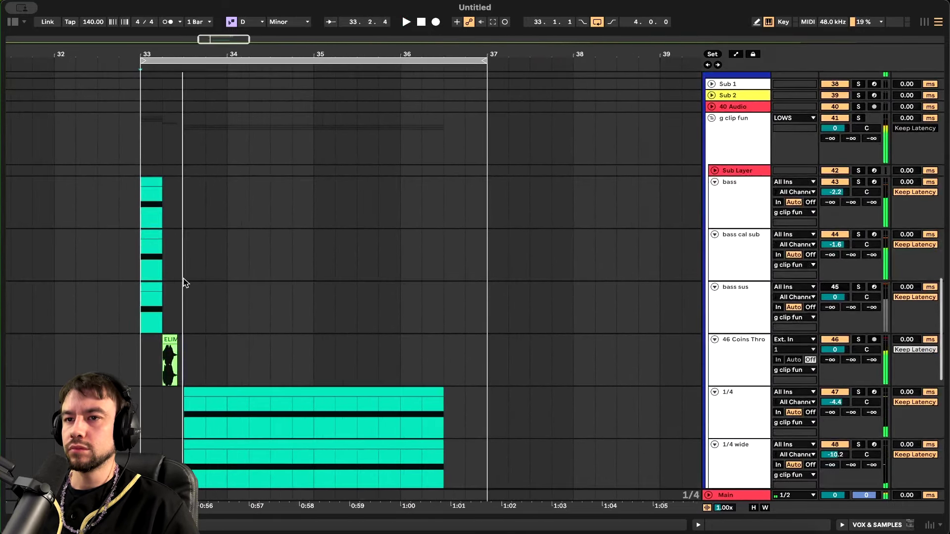
pyautogui.scroll(2, 183, 283)
pyautogui.scroll(-5, 231, 337)
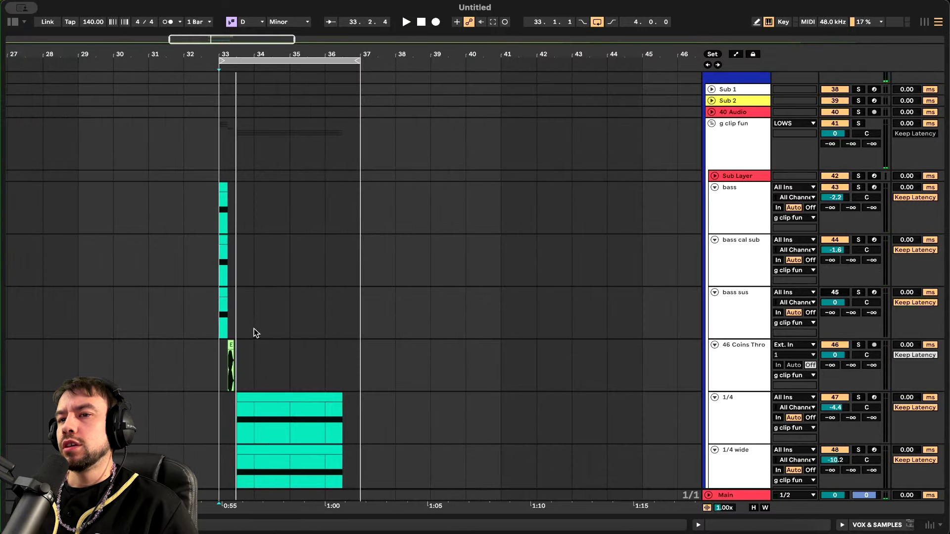
# Duplicate the four-bar section from bar 33 to 37 across all tracks so the copy starts at bar 37
pyautogui.scroll(15, 254, 329)
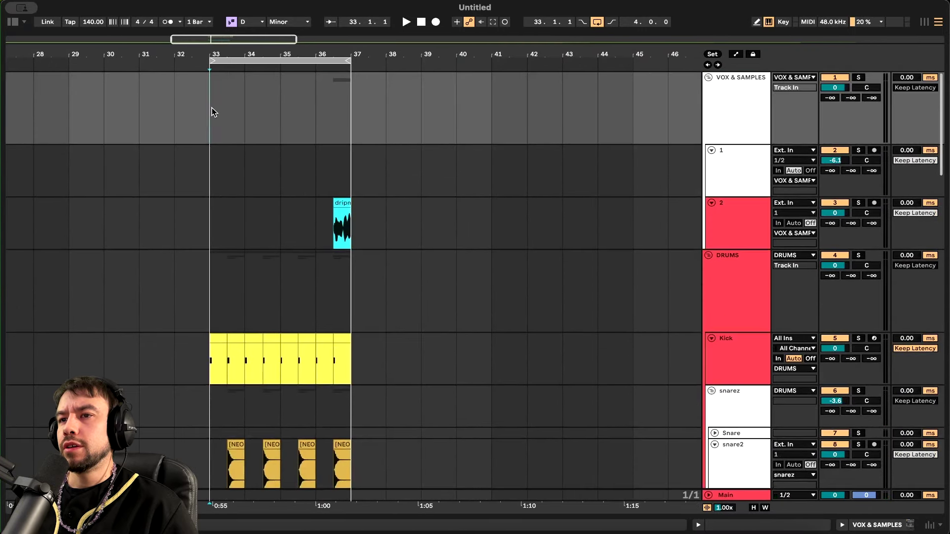
pyautogui.moveTo(212, 112); pyautogui.dragTo(347, 339)
pyautogui.press('super+d')
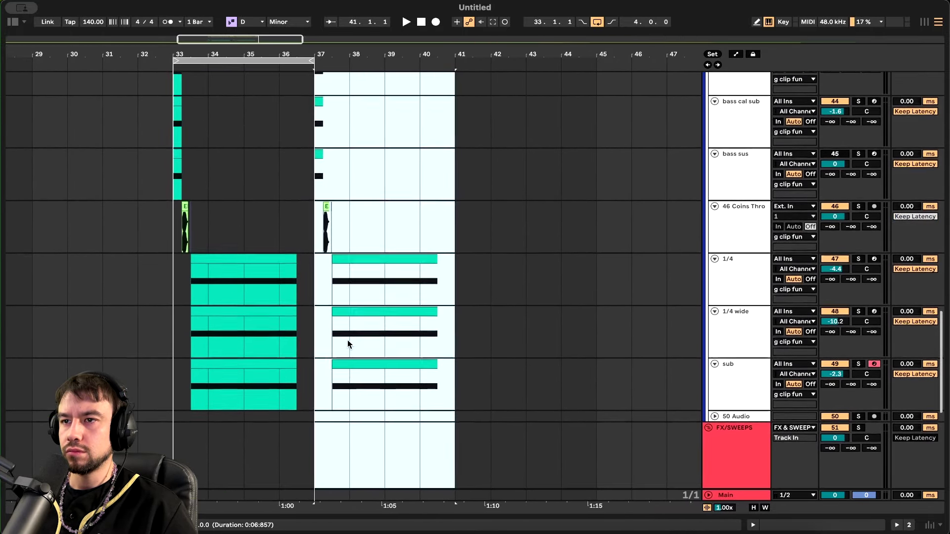
# Extend the loop to eight bars, covering bars 33 to 41, and start playback from bar 35
pyautogui.scroll(1, 347, 340)
pyautogui.moveTo(314, 57); pyautogui.dragTo(453, 59)
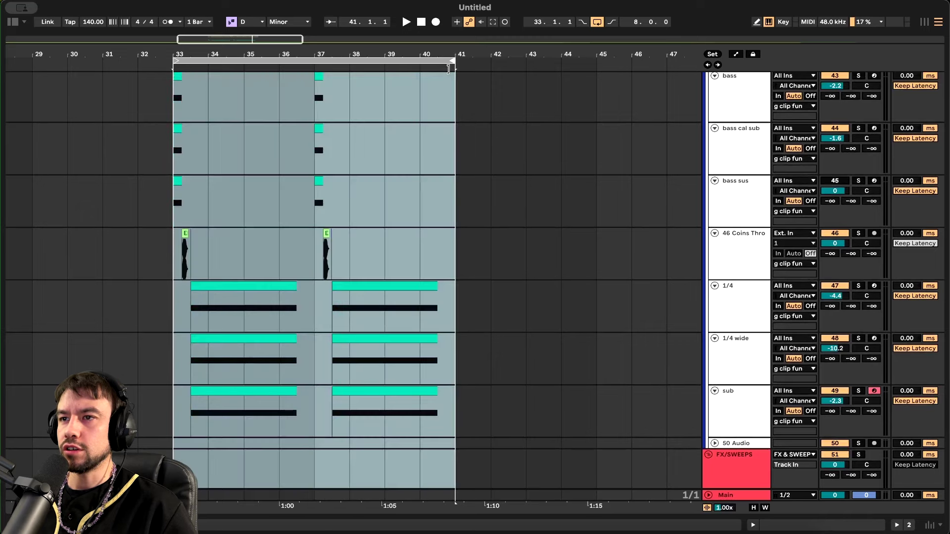
pyautogui.moveTo(314, 100); pyautogui.dragTo(453, 428)
pyautogui.moveTo(182, 156)
pyautogui.mouseDown()
pyautogui.moveTo(220, 155)
pyautogui.moveTo(458, 450)
pyautogui.mouseUp()
pyautogui.click(256, 195)
pyautogui.press('space')
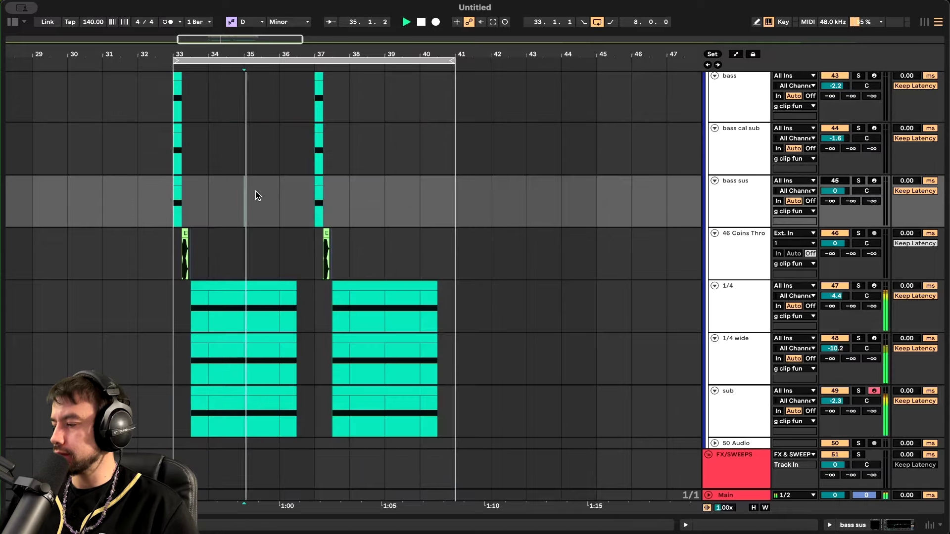
# Delete the duplicated coins sample clip in bar 37
pyautogui.scroll(5, 257, 195)
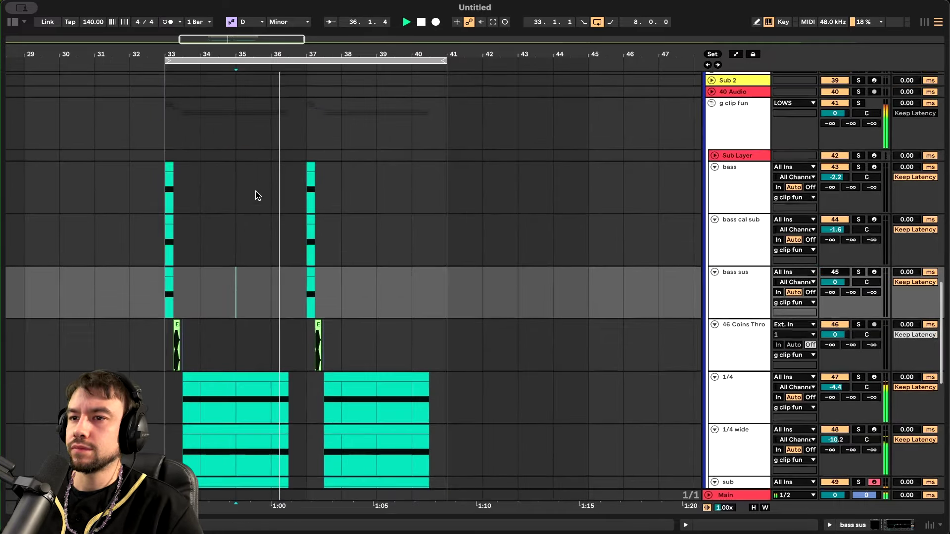
pyautogui.scroll(5, 257, 195)
pyautogui.hscroll(4, 257, 195)
pyautogui.scroll(-3, 257, 196)
pyautogui.scroll(-2, 256, 196)
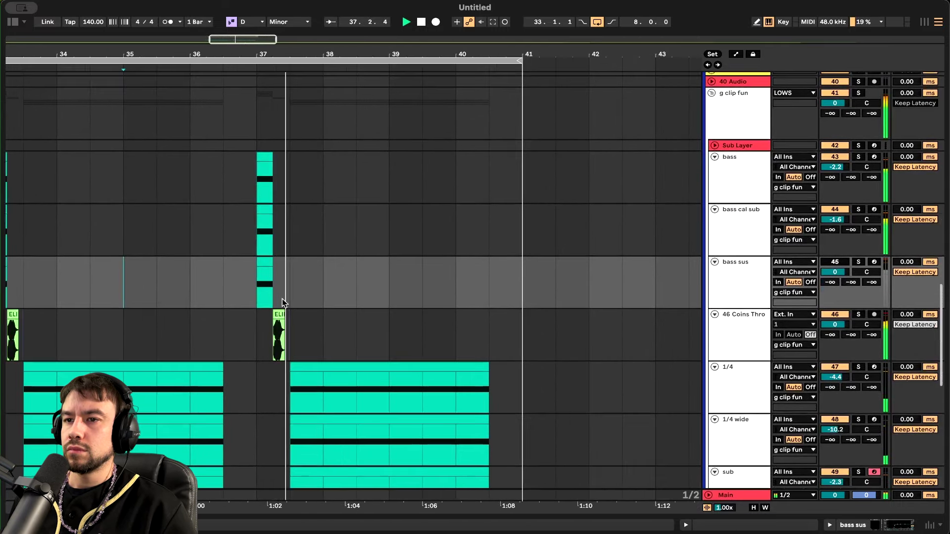
pyautogui.click(277, 321)
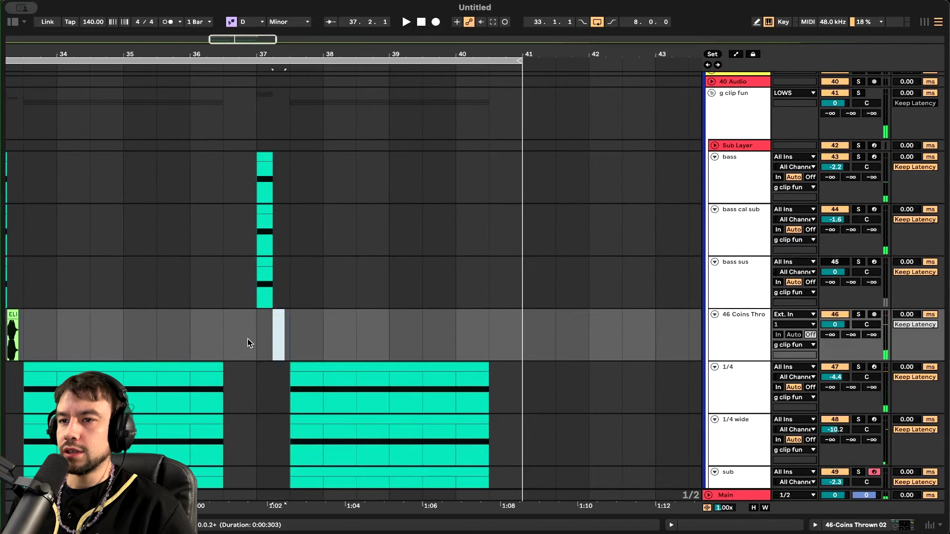
pyautogui.hscroll(-2, 297, 237)
pyautogui.scroll(1, 297, 238)
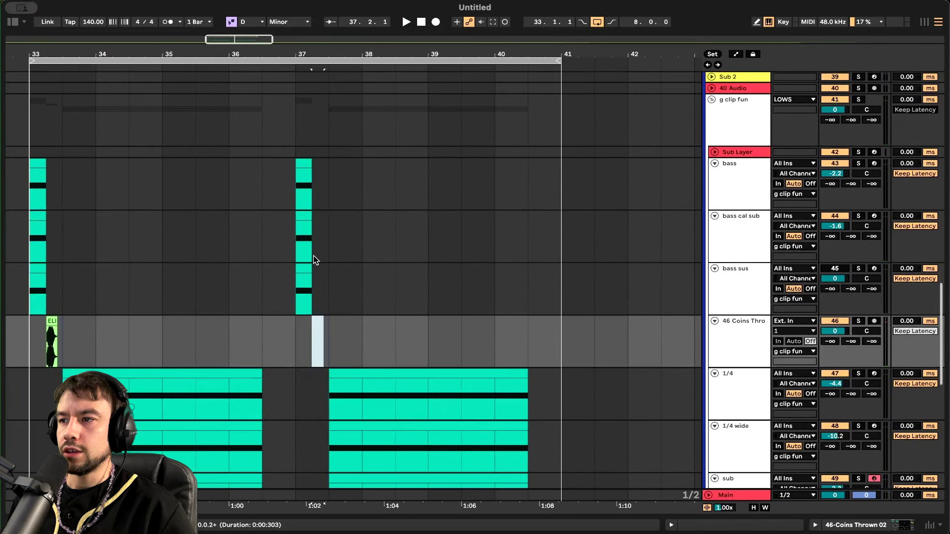
# Delete the bass sus clip at bar 33 and the bass and bass cal sub clips at bar 37, extending bar 37's bass sus clip to 37.3
pyautogui.click(44, 271)
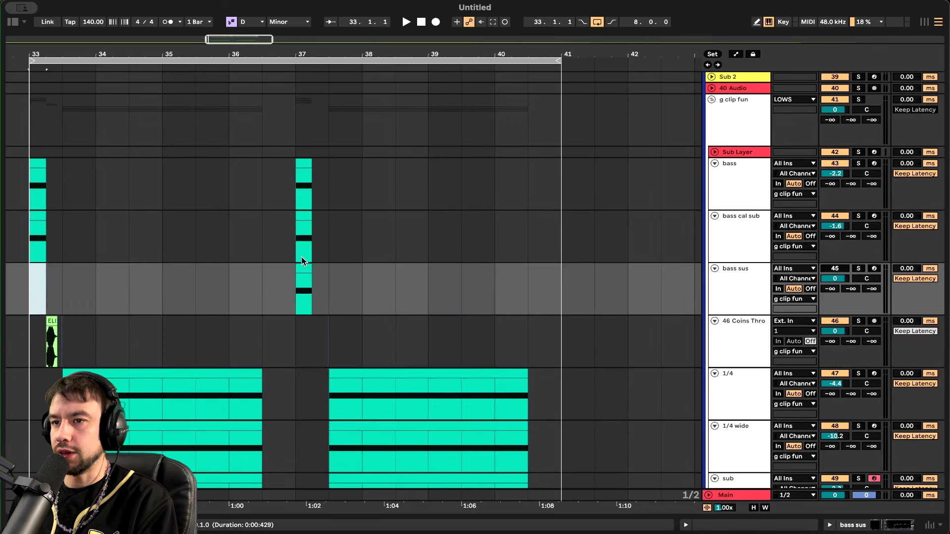
pyautogui.moveTo(302, 269); pyautogui.dragTo(324, 267)
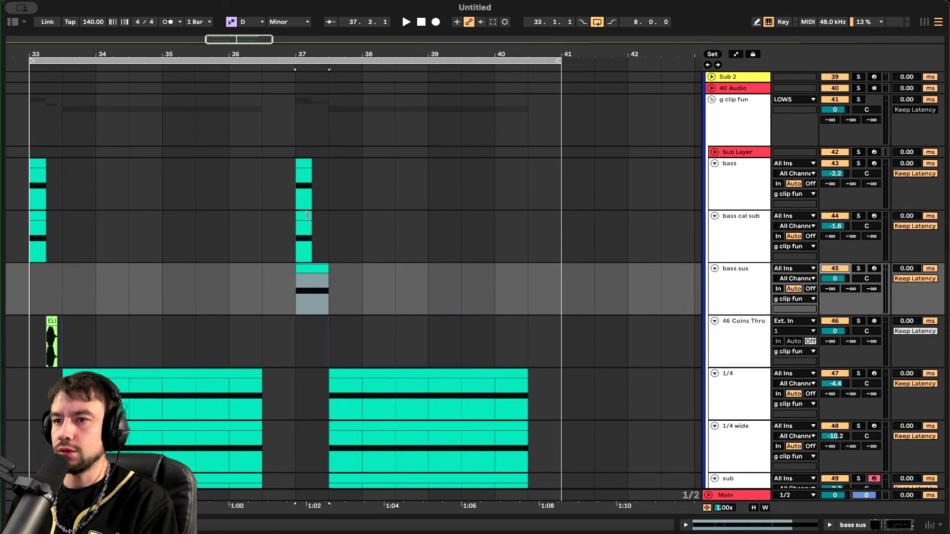
pyautogui.moveTo(307, 215); pyautogui.dragTo(302, 162)
pyautogui.scroll(-2, 366, 274)
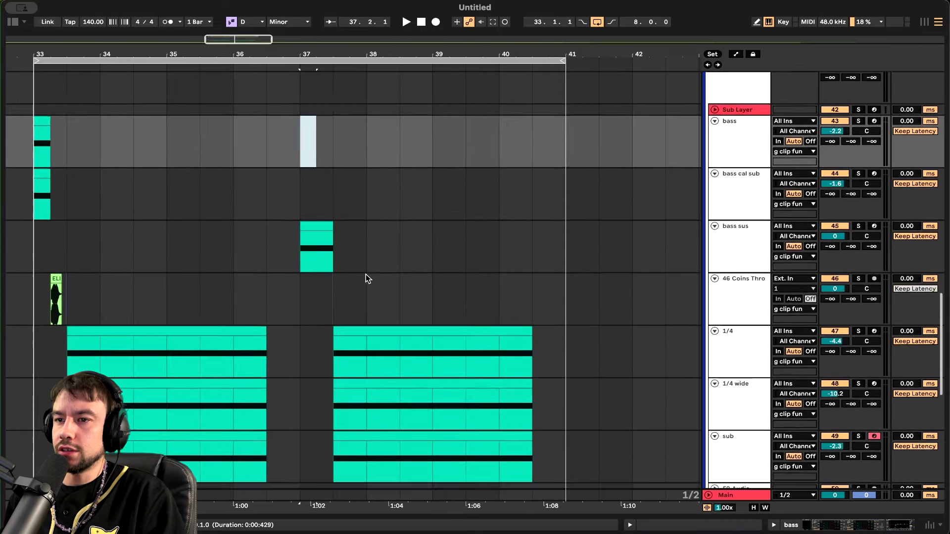
pyautogui.hscroll(-2, 366, 275)
pyautogui.scroll(1, 366, 275)
pyautogui.click(751, 239)
pyautogui.press('super+d')
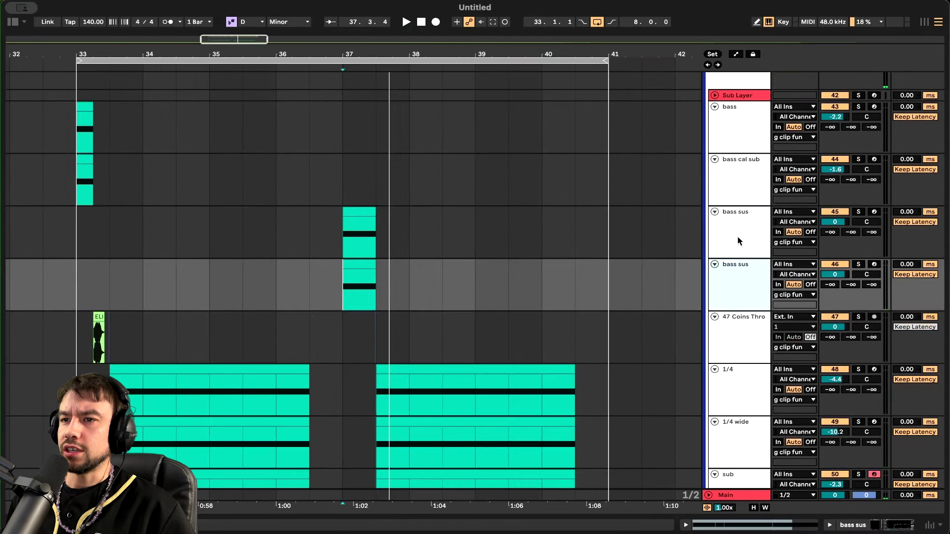
pyautogui.press('Delete')
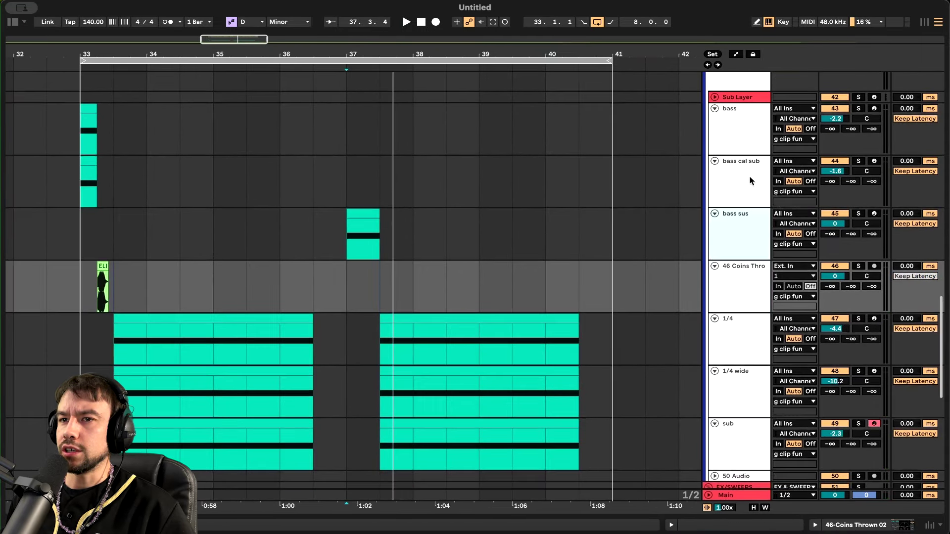
# Duplicate the bass cal sub track and move the copy's clip to bar 37, extended to 37.3
pyautogui.click(742, 181)
pyautogui.press('super+d')
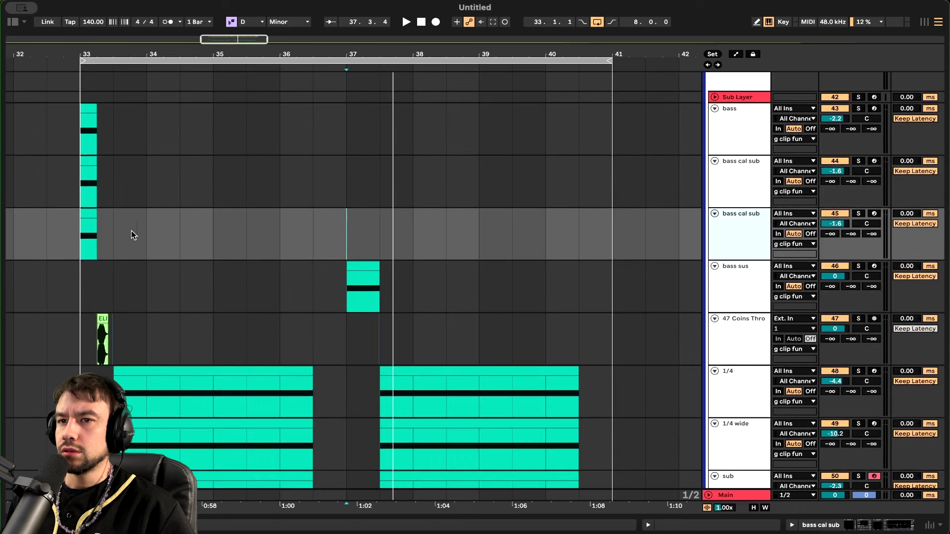
pyautogui.moveTo(91, 227); pyautogui.dragTo(346, 224)
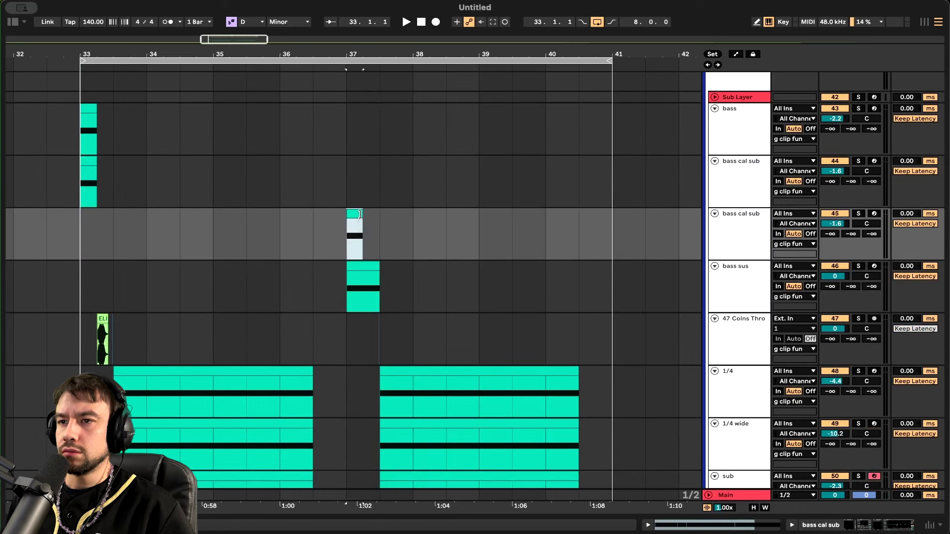
# Rename the duplicated bass cal sub track as sus sub
pyautogui.click(725, 239)
pyautogui.press('super+r')
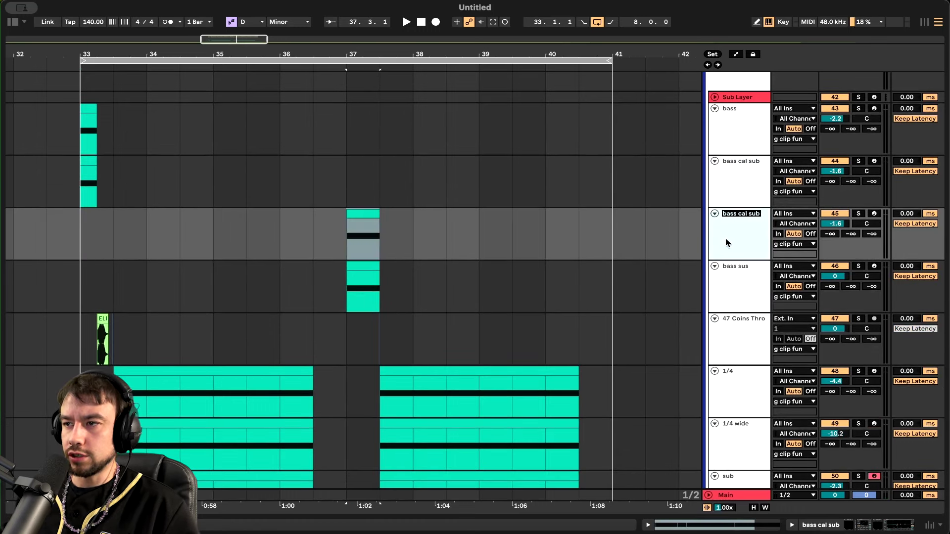
pyautogui.write('sus s')
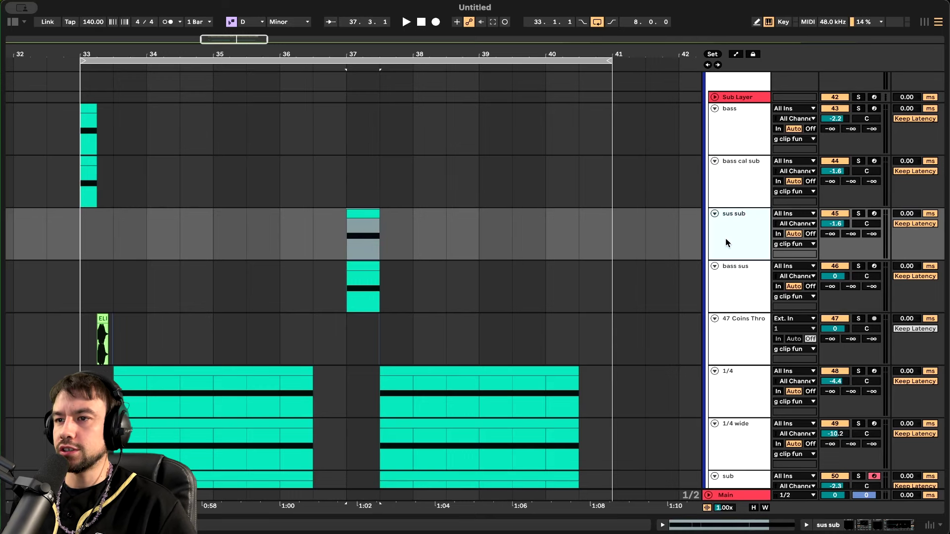
# In the sus sub track's Serum, remove LFO 1's dips and extra peaks so it holds full level after the attack, using ENV mode
pyautogui.doubleClick(725, 239)
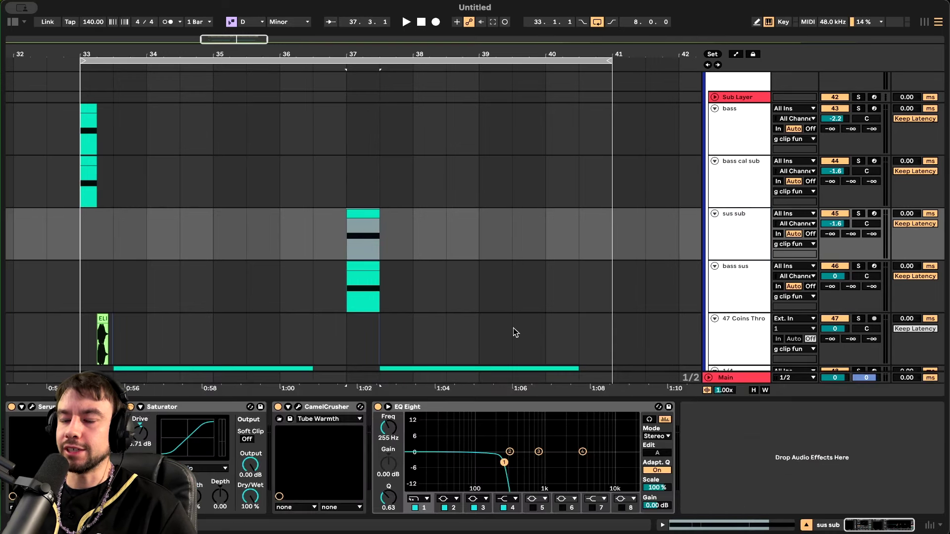
pyautogui.press('super+alt+p')
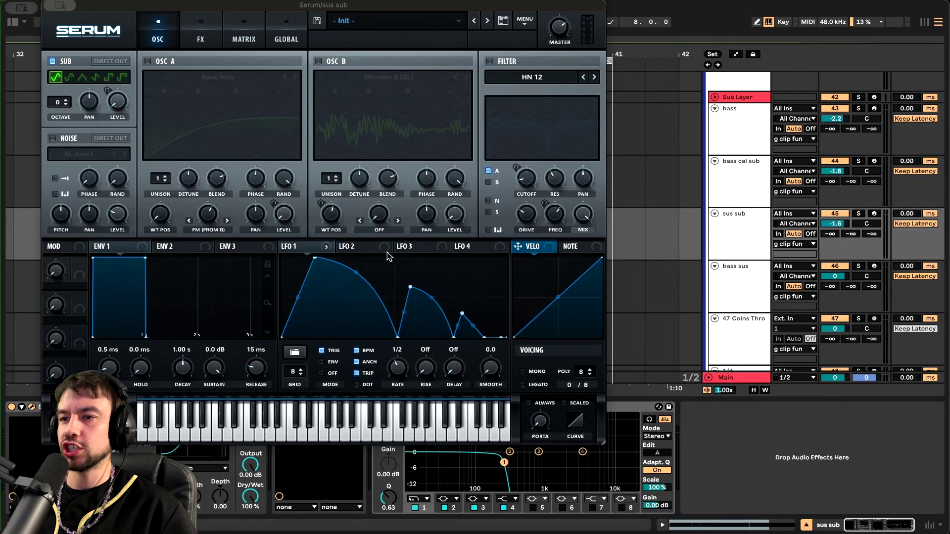
pyautogui.doubleClick(409, 289)
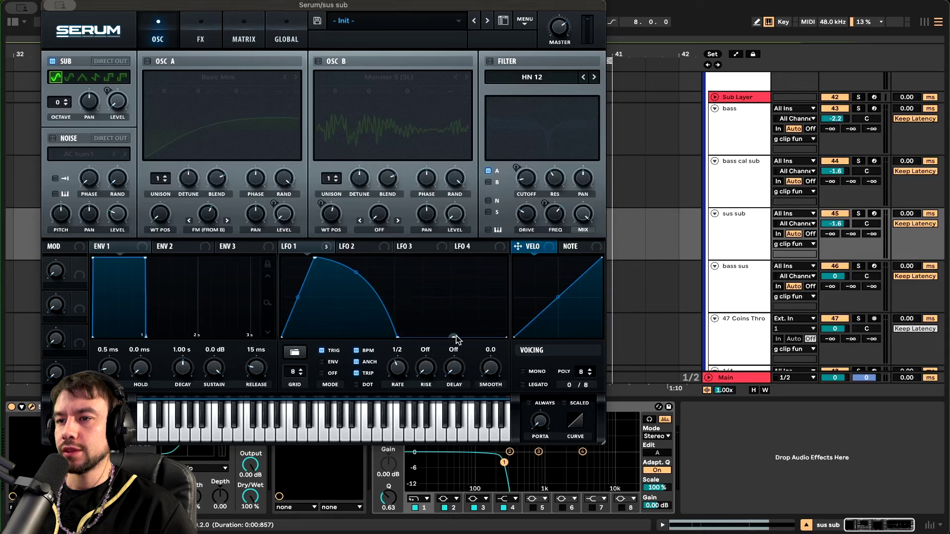
pyautogui.doubleClick(397, 336)
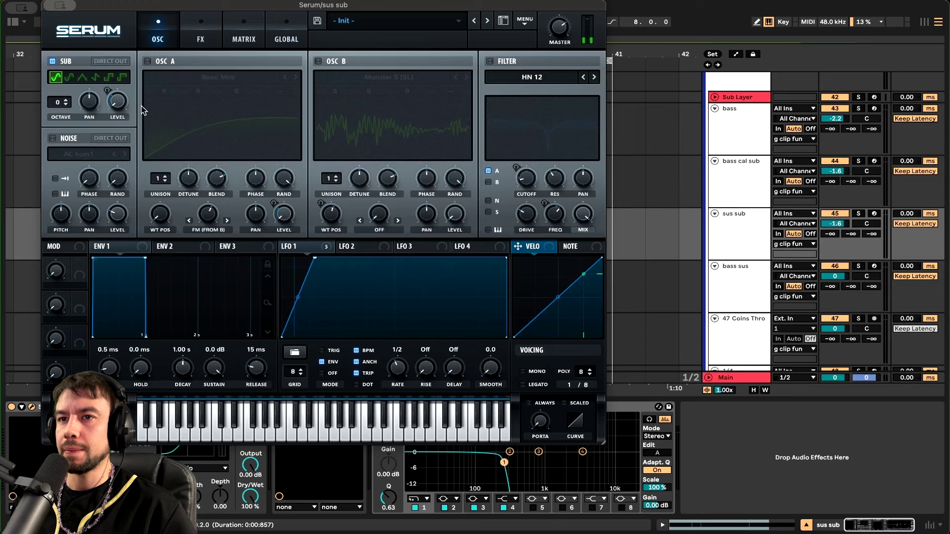
# Close the Serum window and audition the sus sub clip at bar 37 with its track soloed
pyautogui.press('space')
pyautogui.click(59, 9)
pyautogui.click(78, 27)
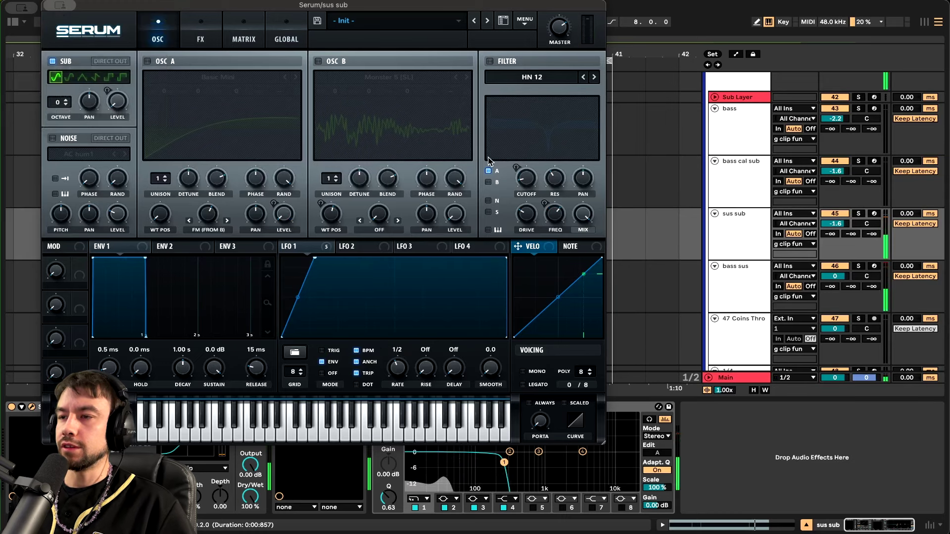
pyautogui.scroll(1, 748, 201)
pyautogui.hscroll(1, 747, 202)
pyautogui.press('space')
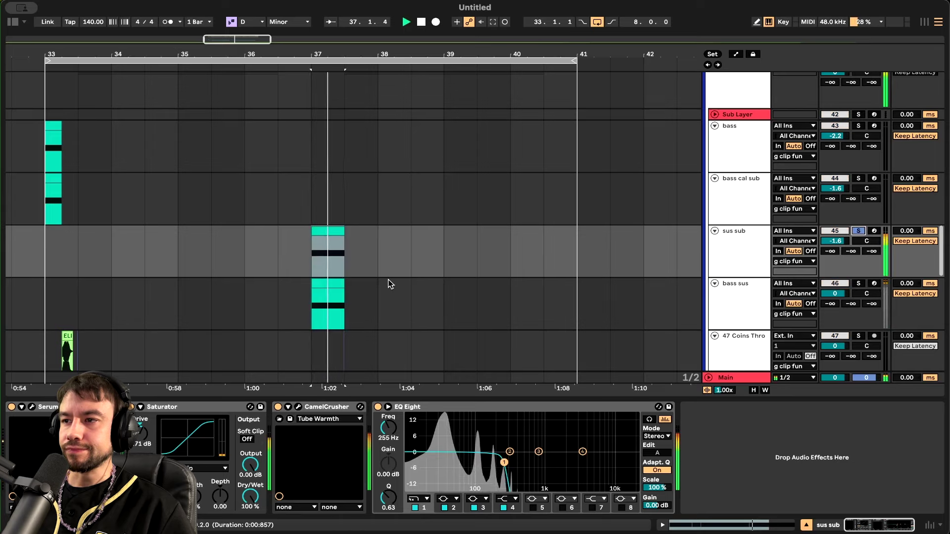
pyautogui.scroll(-2, 390, 283)
pyautogui.press('space')
# Solo bass sus together with sus sub, set the bass sus volume to -5.4 dB, and release both solos
pyautogui.click(859, 236)
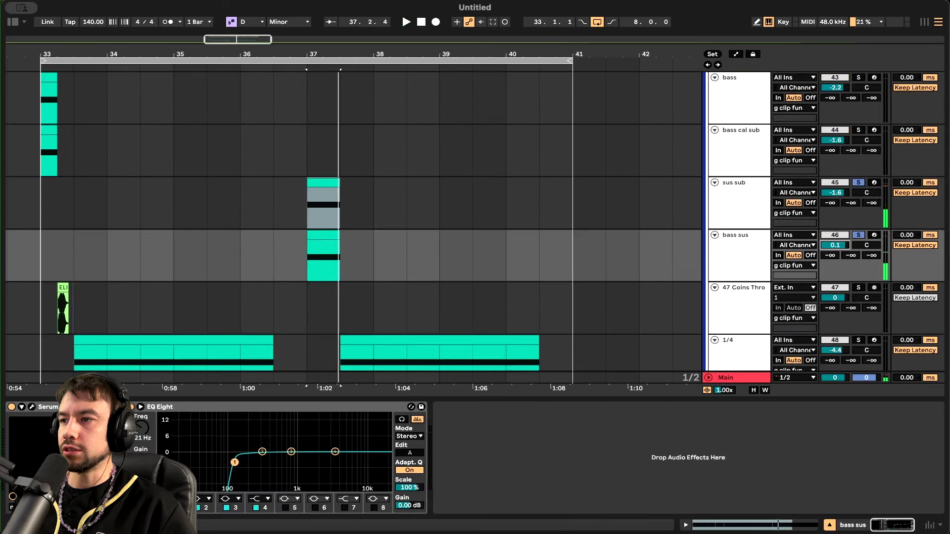
pyautogui.press('space')
pyautogui.moveTo(835, 246)
pyautogui.mouseDown()
pyautogui.moveTo(835, 258)
pyautogui.moveTo(835, 247)
pyautogui.mouseUp()
pyautogui.press('space')
pyautogui.press('space')
pyautogui.press('space')
pyautogui.press('space')
pyautogui.click(859, 182)
pyautogui.press('space')
pyautogui.press('space')
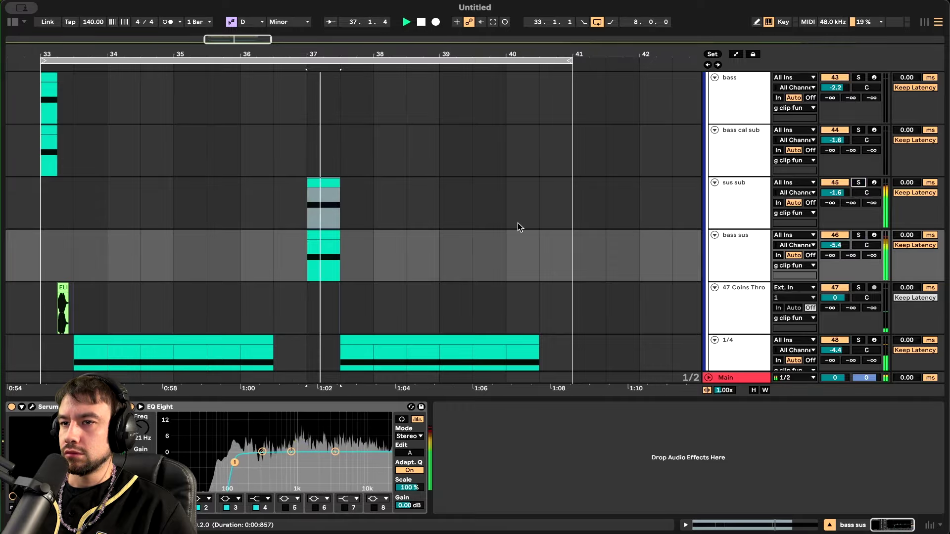
# Hide the device view and listen to the loop with the sustained bass at bar 37
pyautogui.scroll(-3, 518, 222)
pyautogui.scroll(-3, 517, 222)
pyautogui.click(421, 399)
pyautogui.scroll(1, 421, 399)
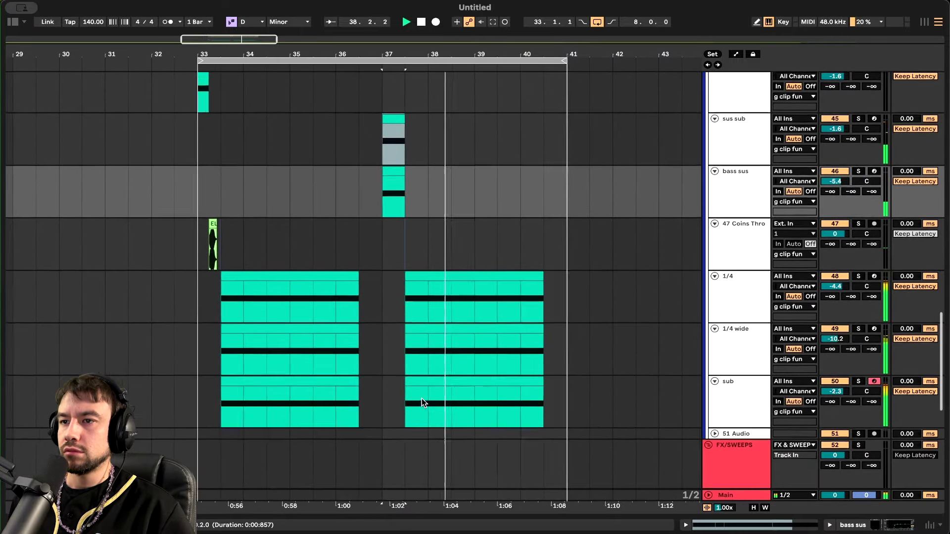
pyautogui.scroll(4, 422, 398)
pyautogui.click(197, 220)
pyautogui.press('space')
pyautogui.scroll(1, 197, 236)
pyautogui.scroll(-1, 180, 222)
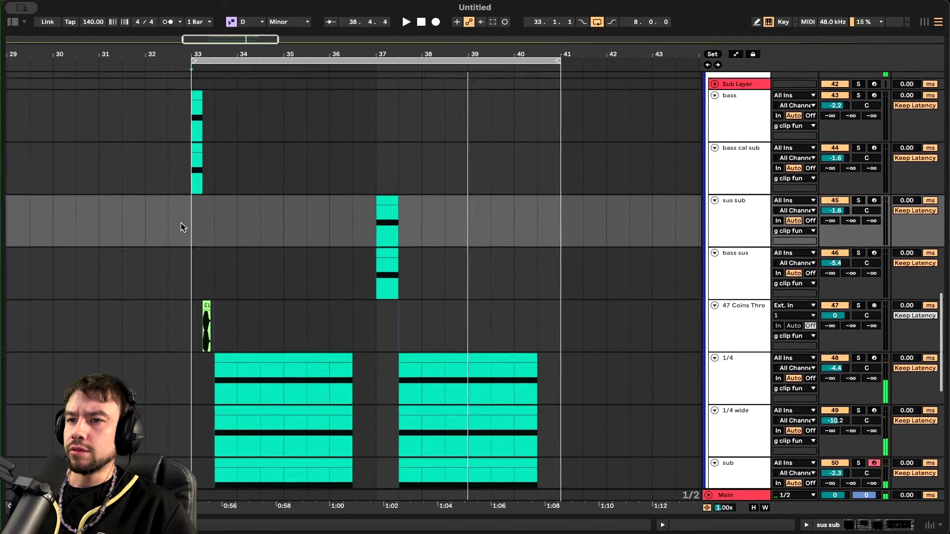
# Delete the duplicated vocal clip at 40.3 on track 2 of the VOX & SAMPLES group
pyautogui.scroll(10, 589, 235)
pyautogui.hscroll(1, 537, 236)
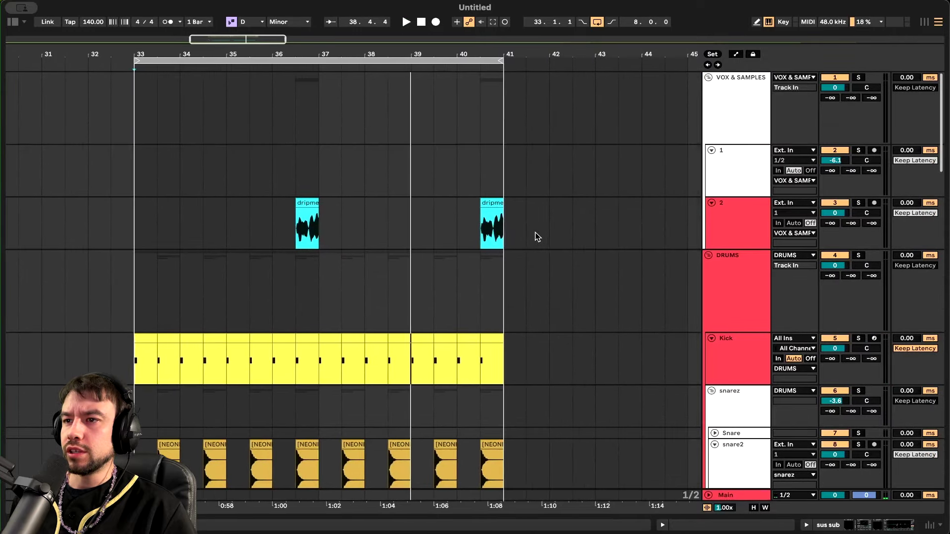
pyautogui.click(488, 213)
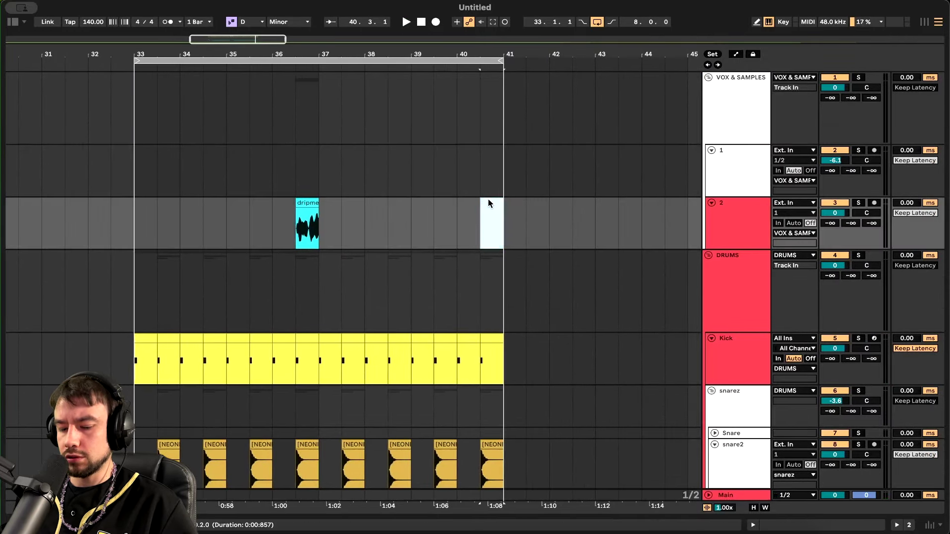
# Search the browser for "dripment vox" and place dripment_vox_get_fucked.wav on track 2 at 40.3
pyautogui.press('super+f')
pyautogui.write('dripment vox')
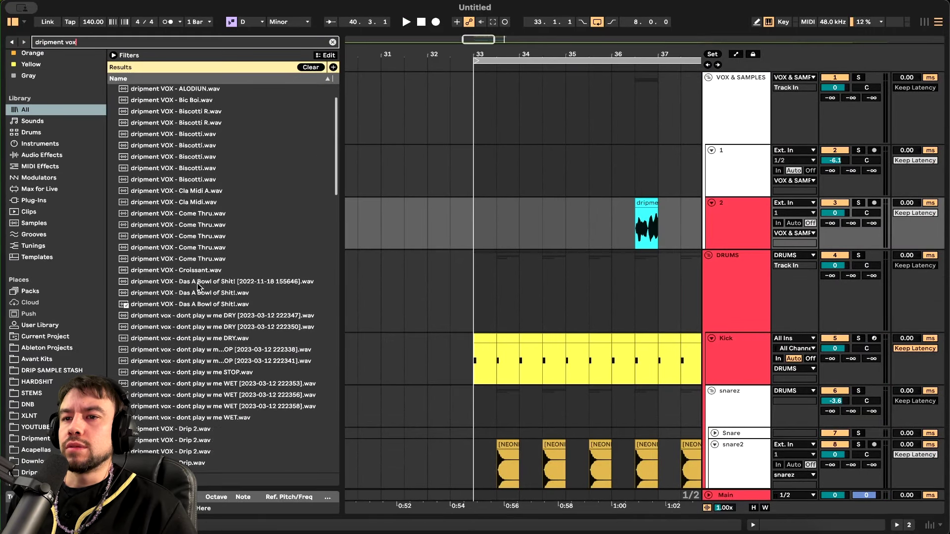
pyautogui.hscroll(5, 432, 297)
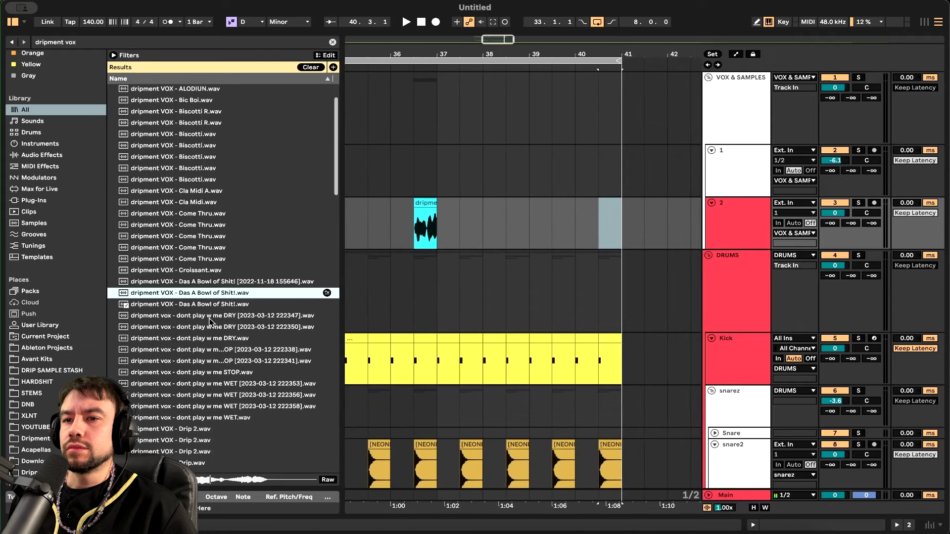
pyautogui.scroll(-15, 190, 331)
pyautogui.scroll(-10, 191, 331)
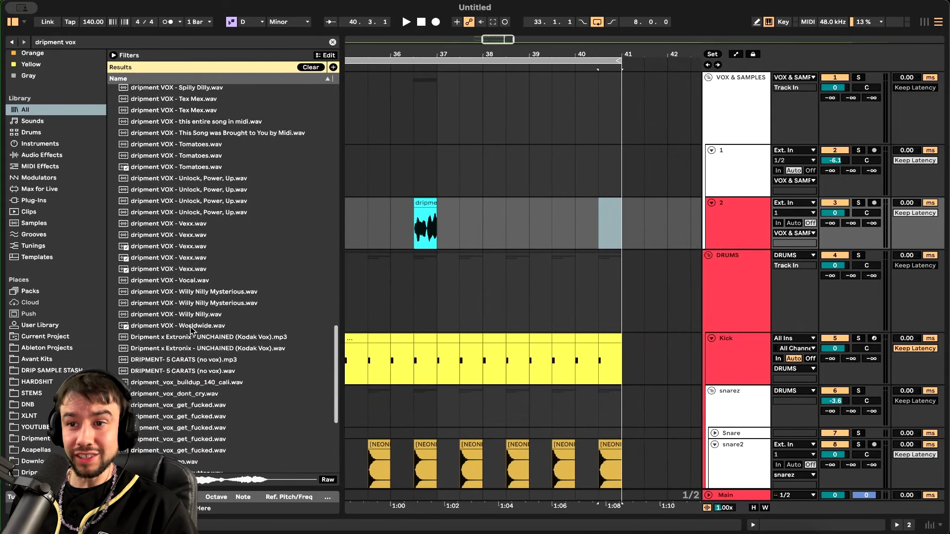
pyautogui.scroll(-2, 173, 317)
pyautogui.click(184, 220)
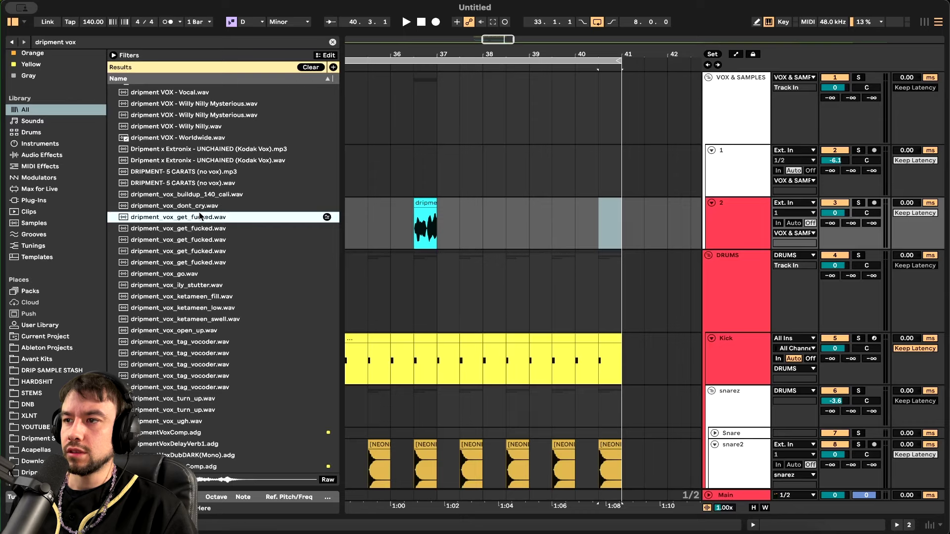
pyautogui.moveTo(201, 216); pyautogui.dragTo(606, 223)
pyautogui.scroll(4, 652, 242)
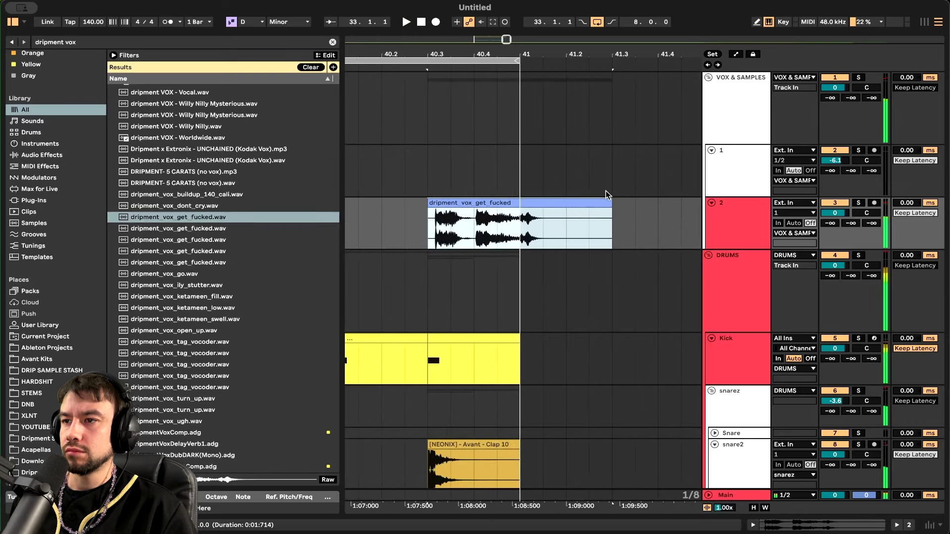
pyautogui.scroll(6, 430, 212)
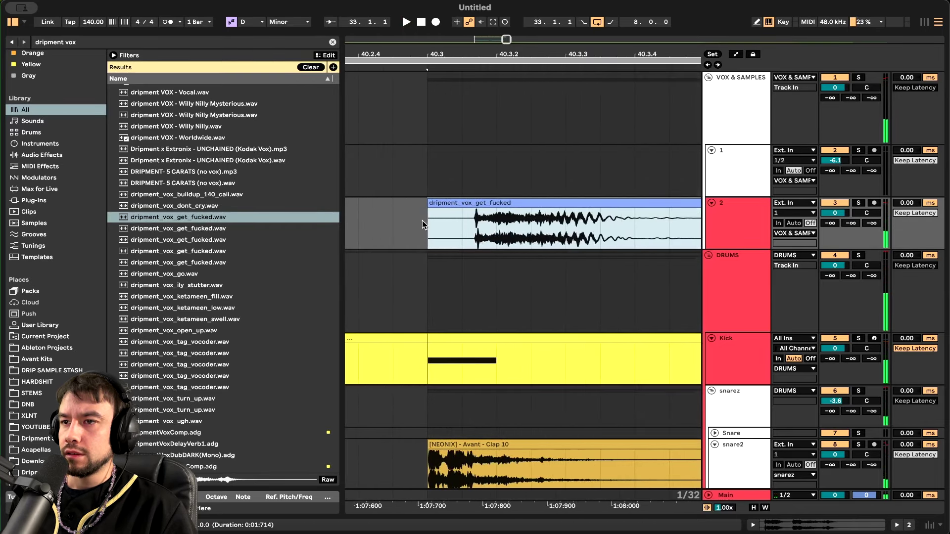
# Trim the silence before the dripment_vox_get_fucked vocal and align its first transient with 40.3 on track 2
pyautogui.moveTo(431, 226); pyautogui.dragTo(471, 225)
pyautogui.click(468, 202)
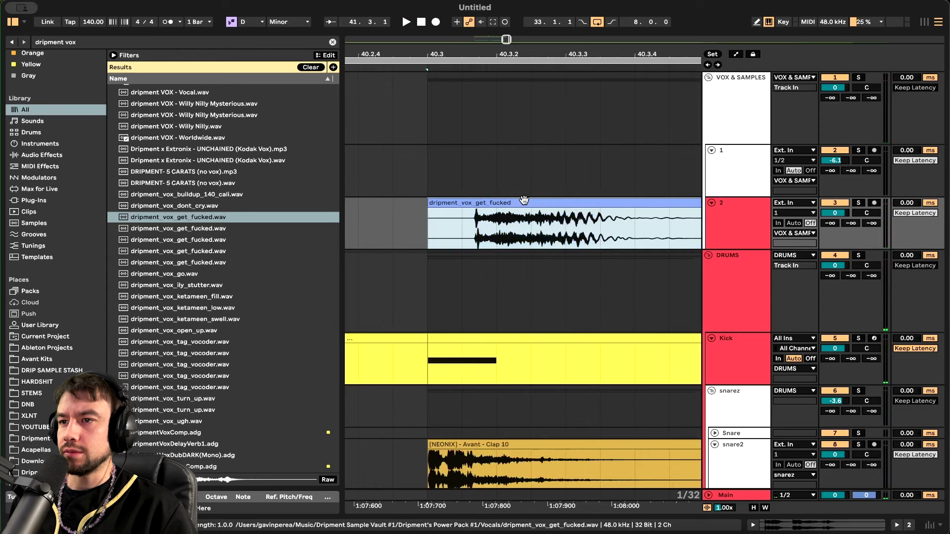
pyautogui.moveTo(524, 200); pyautogui.dragTo(449, 202)
pyautogui.moveTo(379, 204); pyautogui.dragTo(413, 205)
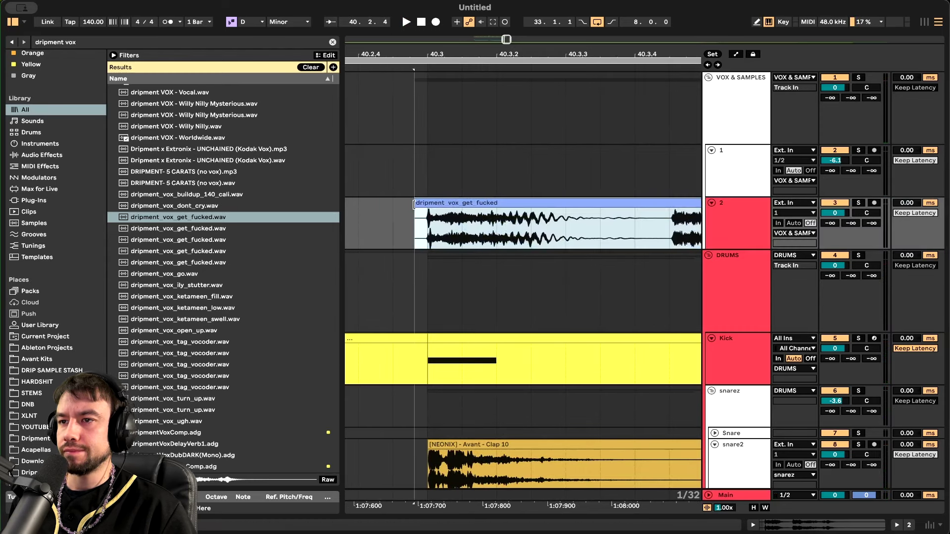
pyautogui.scroll(-5, 413, 205)
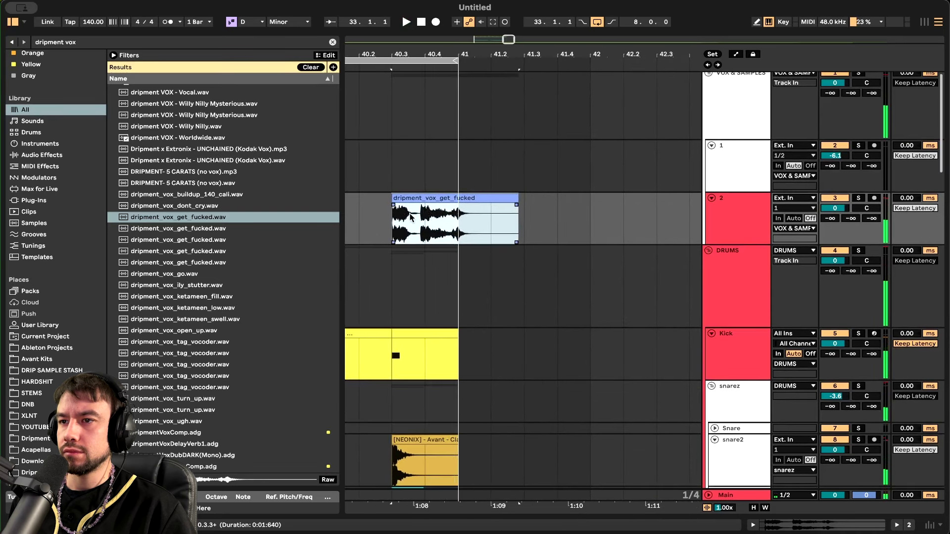
# Try time-compressing the vocal clip so it ends around 41.2, and play the loop to check it
pyautogui.moveTo(517, 198); pyautogui.dragTo(491, 195)
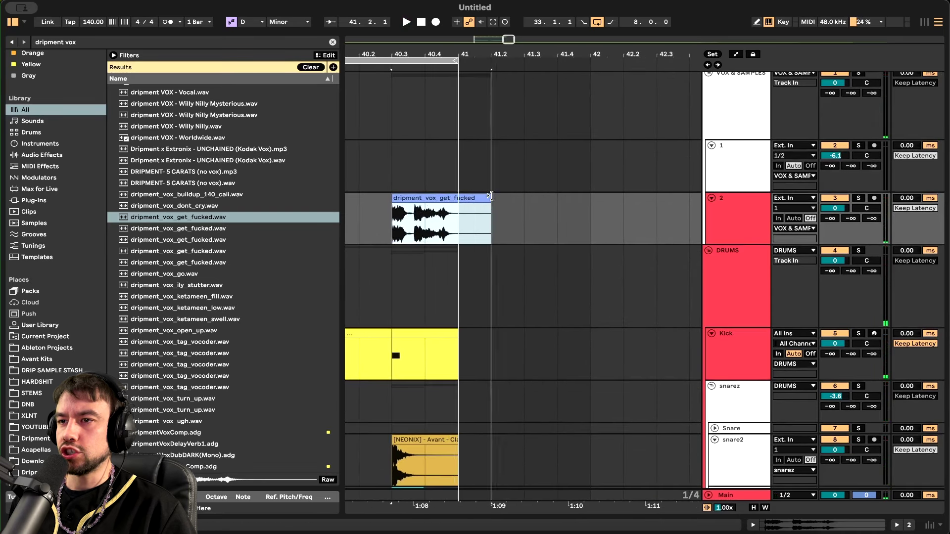
pyautogui.press('space')
pyautogui.scroll(3, 438, 223)
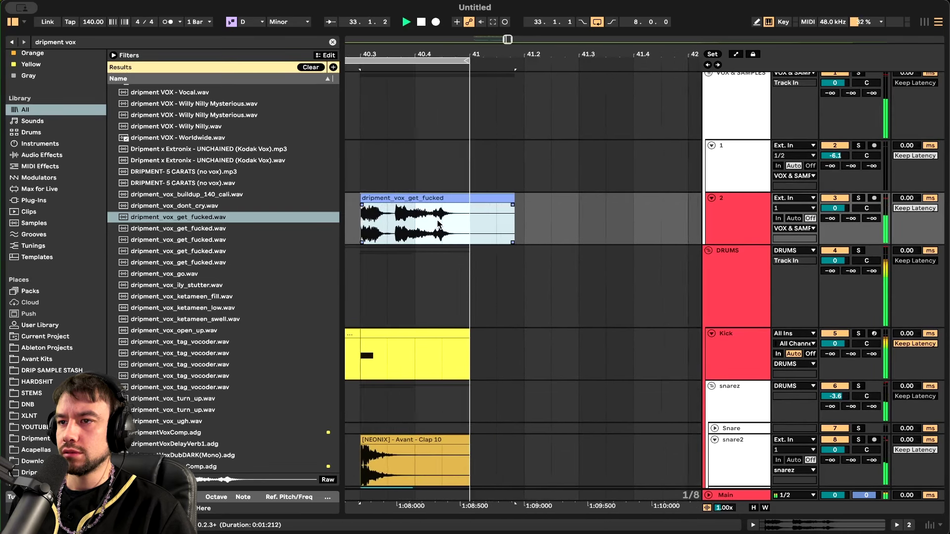
pyautogui.press('space')
# Time-stretch the vocal clip so it runs from 40.3 to 41.3, and hide the browser
pyautogui.moveTo(595, 198); pyautogui.dragTo(698, 199)
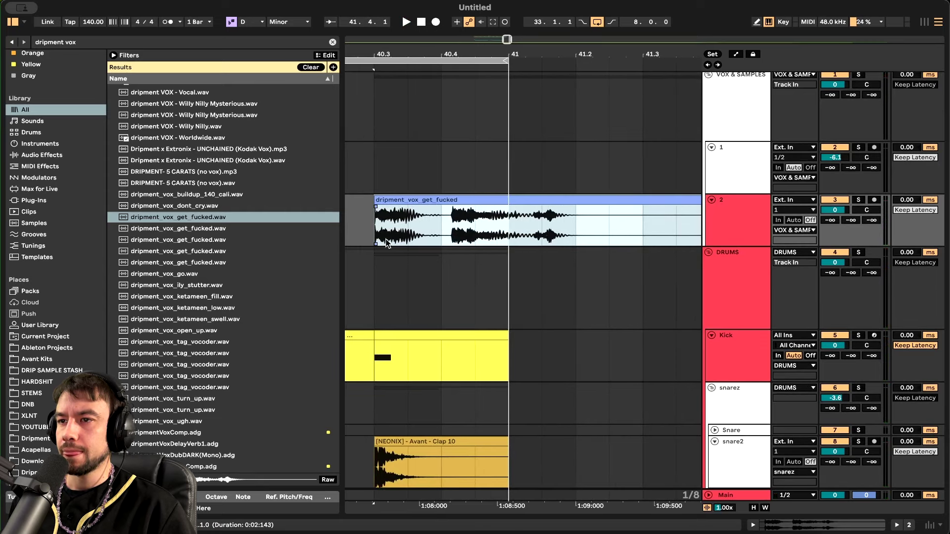
pyautogui.click(387, 243)
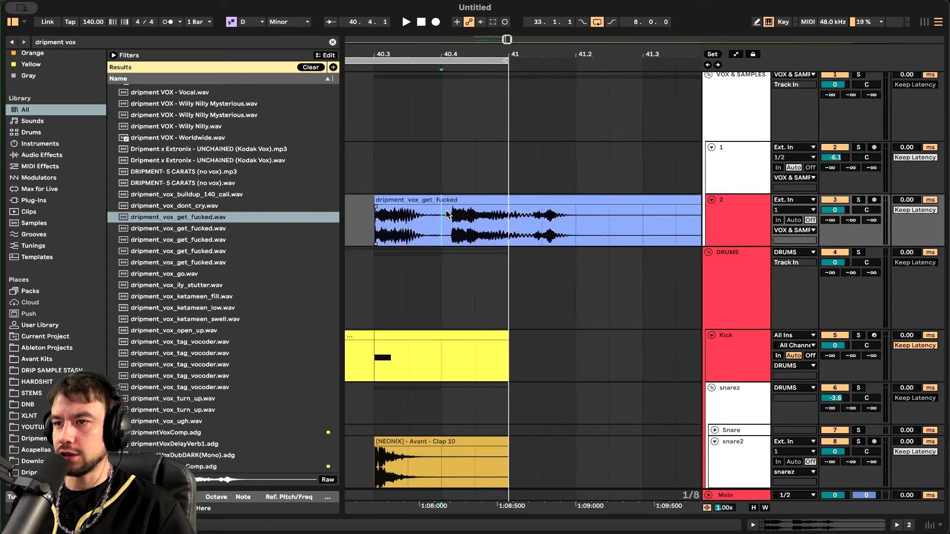
pyautogui.press('-')
pyautogui.press('-')
pyautogui.moveTo(567, 198); pyautogui.dragTo(523, 201)
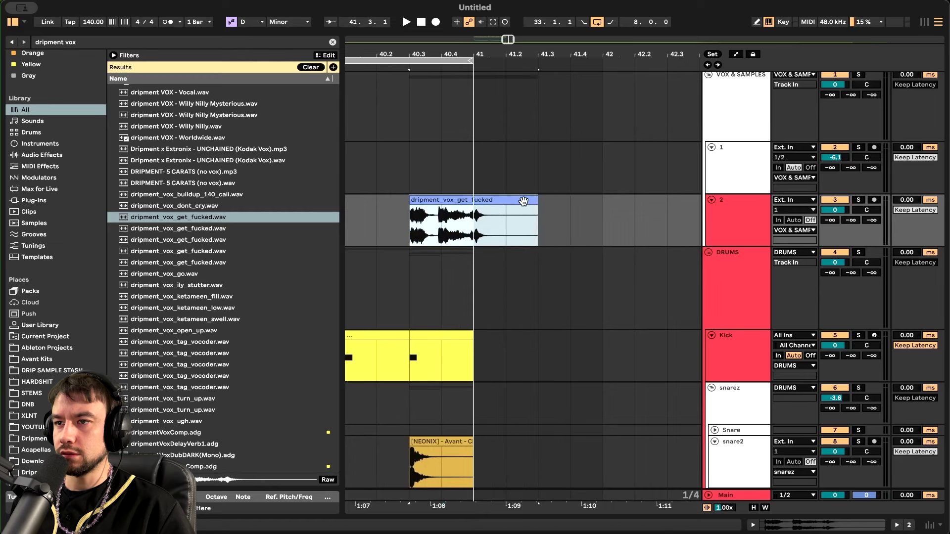
pyautogui.press('+')
pyautogui.click(7, 24)
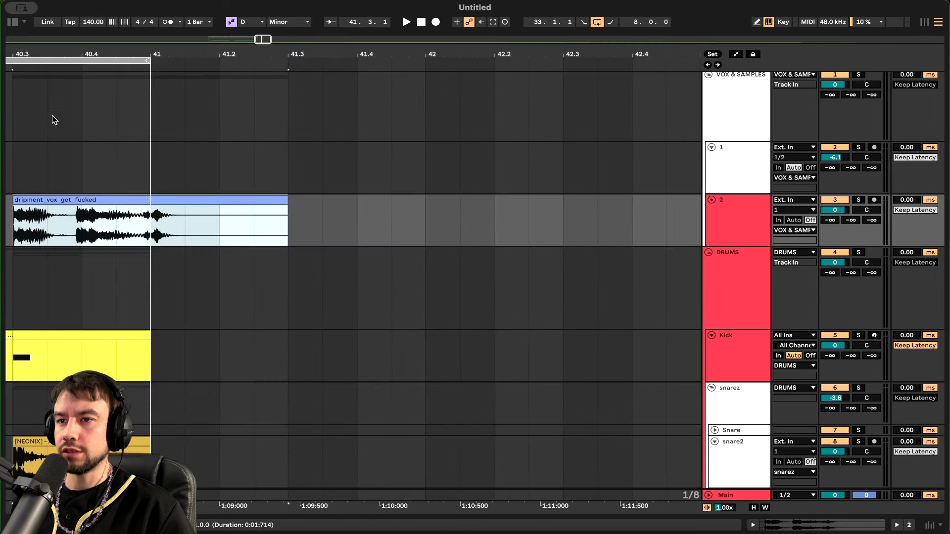
pyautogui.press('z')
pyautogui.scroll(-2, 98, 211)
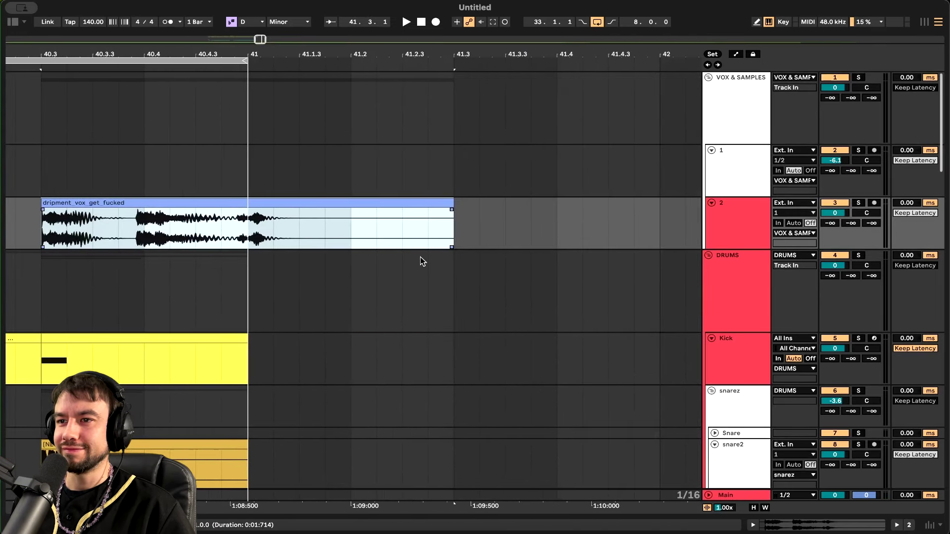
# Try ending the vocal clip at 41.2, play it from 40.3, and undo the change
pyautogui.moveTo(453, 213); pyautogui.dragTo(351, 201)
pyautogui.click(35, 235)
pyautogui.press('space')
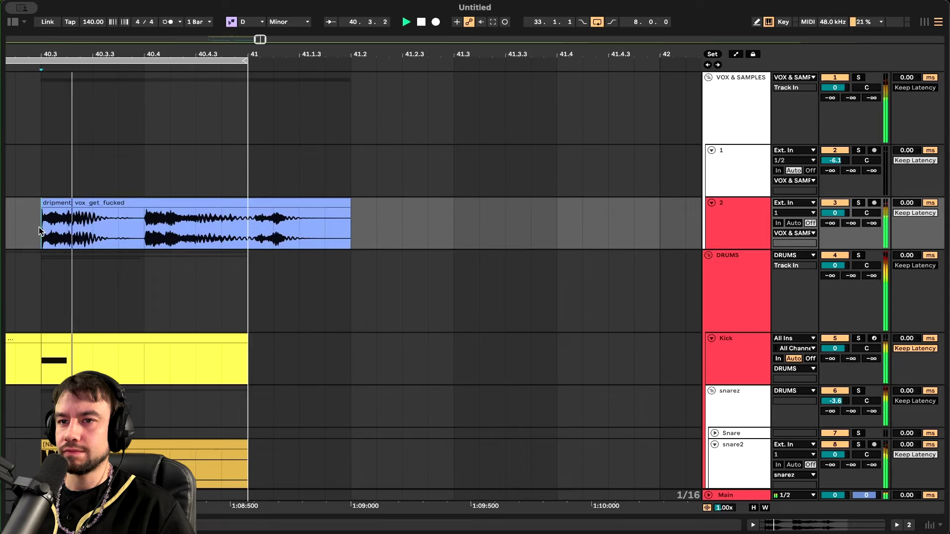
pyautogui.press('space')
pyautogui.press('super+z')
pyautogui.press('super+z')
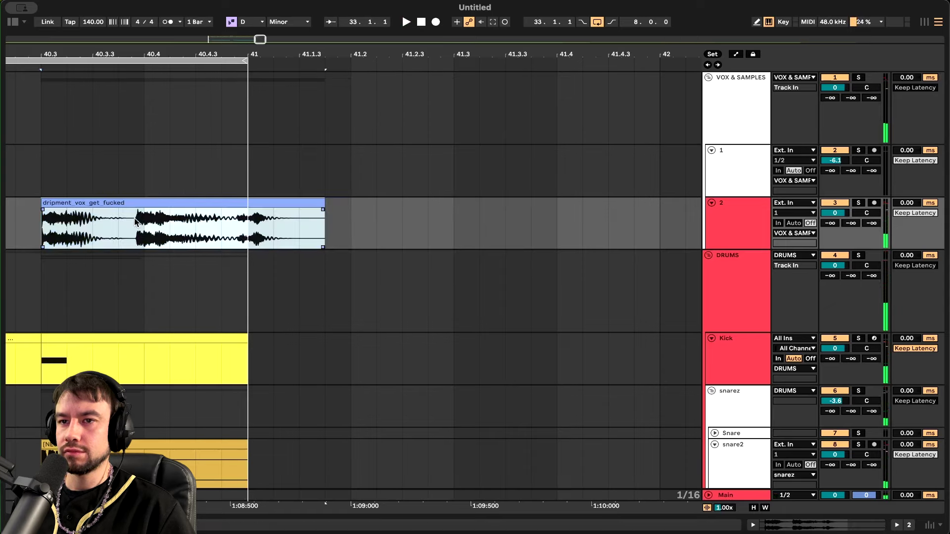
# Nudge the vocal slightly behind 40.3, play it, and shorten the clip to end at bar 41
pyautogui.hscroll(-3, 79, 206)
pyautogui.moveTo(176, 203); pyautogui.dragTo(187, 204)
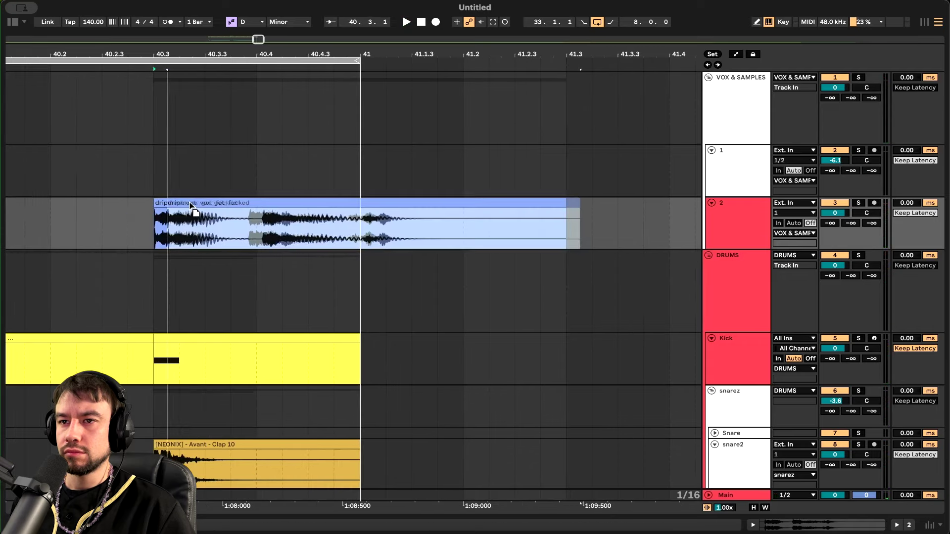
pyautogui.press('space')
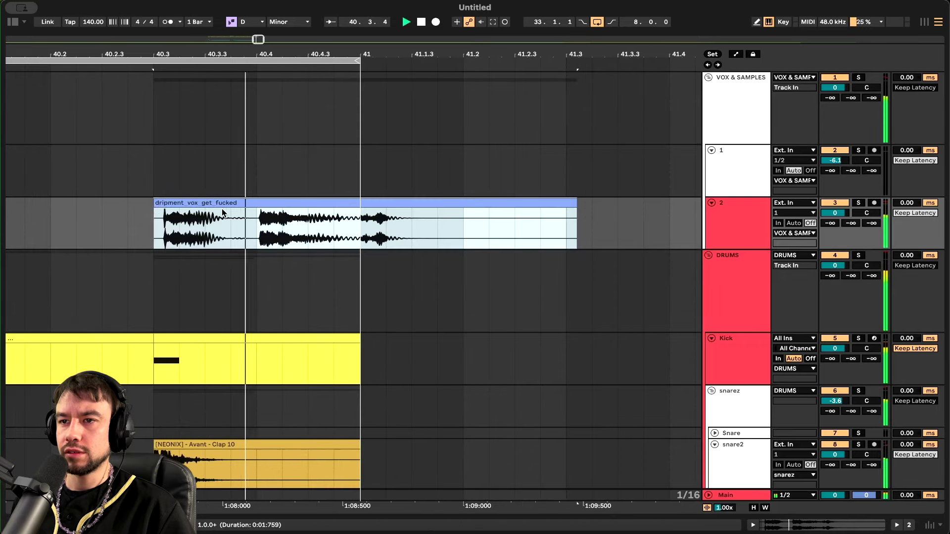
pyautogui.press('space')
pyautogui.moveTo(573, 202); pyautogui.dragTo(368, 202)
# Play the eight-bar loop and check the vocal, drum and cymbal tracks for gaps and fill spots
pyautogui.press('space')
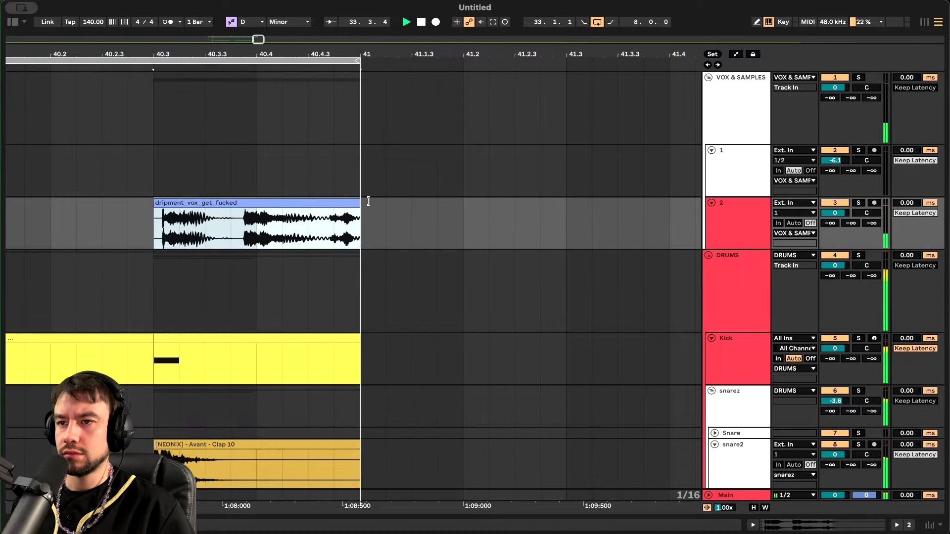
pyautogui.hscroll(-5, 364, 200)
pyautogui.scroll(-6, 364, 201)
pyautogui.hscroll(-3, 364, 201)
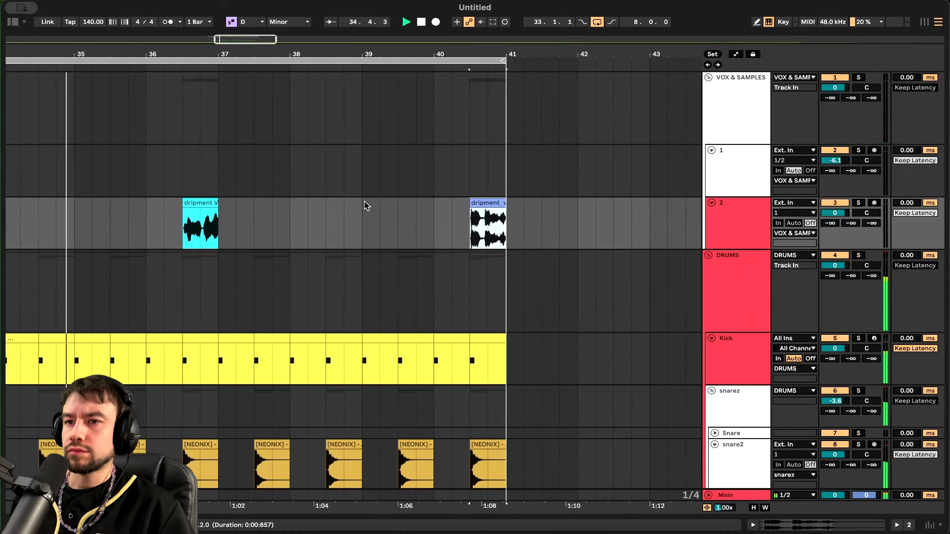
pyautogui.scroll(-5, 364, 201)
pyautogui.scroll(-6, 364, 201)
pyautogui.hscroll(2, 364, 201)
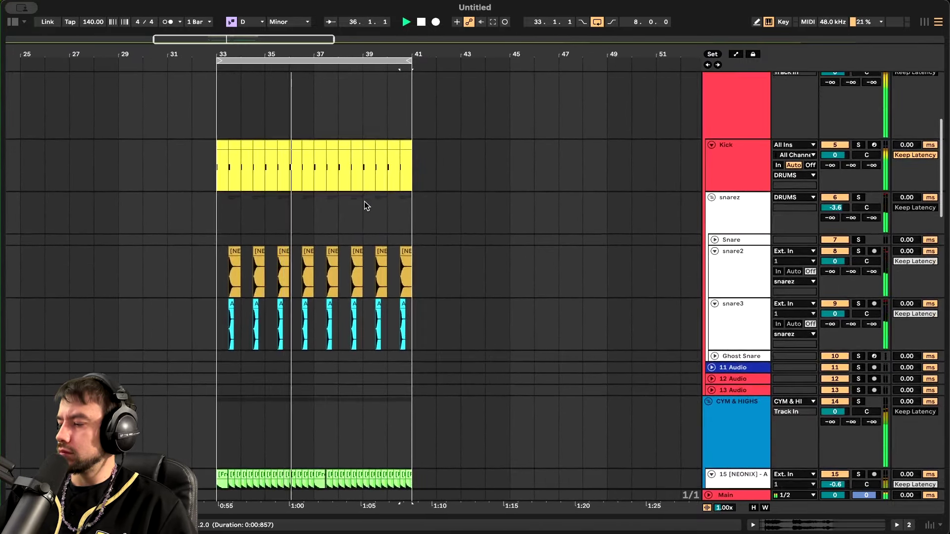
pyautogui.scroll(6, 364, 201)
pyautogui.scroll(5, 364, 201)
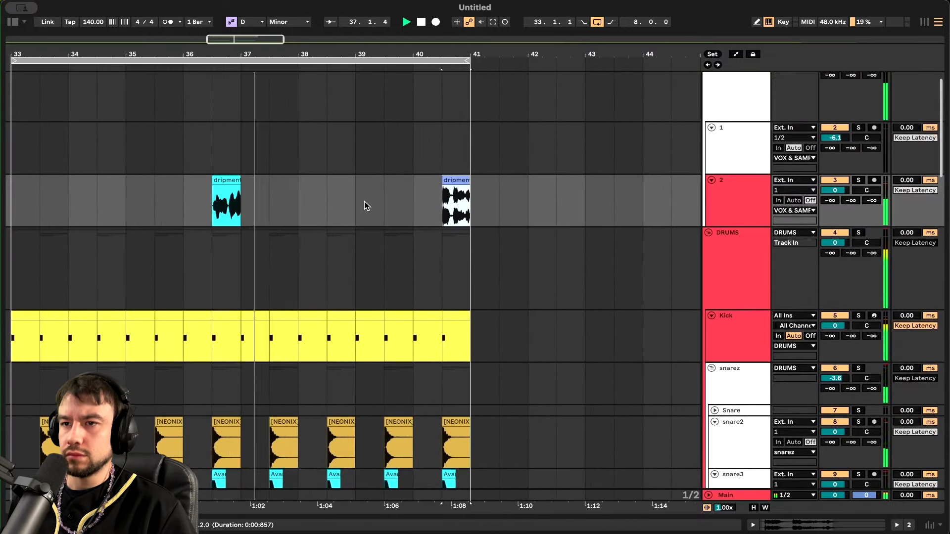
pyautogui.scroll(-7, 364, 201)
pyautogui.hscroll(-1, 364, 201)
pyautogui.scroll(-8, 364, 201)
pyautogui.hscroll(-2, 364, 201)
pyautogui.scroll(1, 364, 201)
pyautogui.click(286, 168)
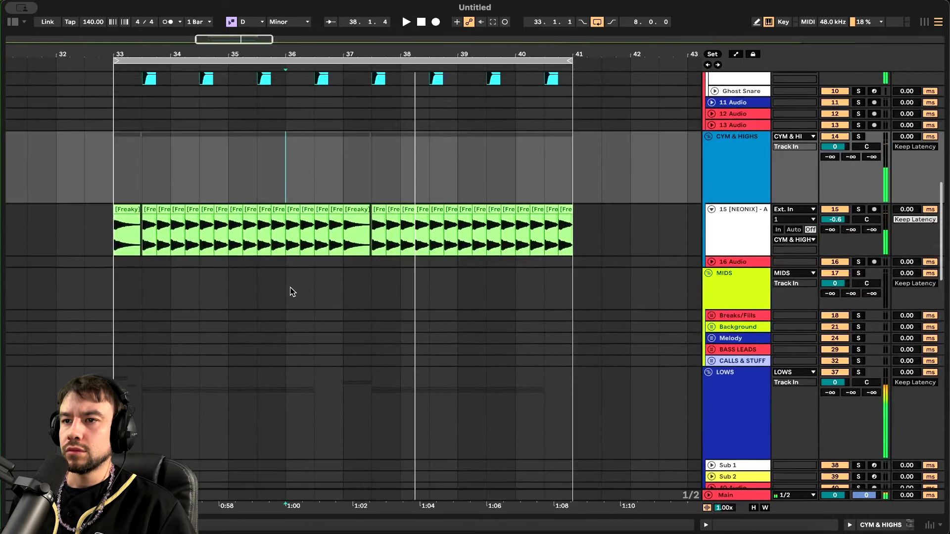
# Delete the ride hits from 36.3 to 37 and from 40.3 to 41 on the [NEONIX] ride track
pyautogui.click(334, 207)
pyautogui.press('Delete')
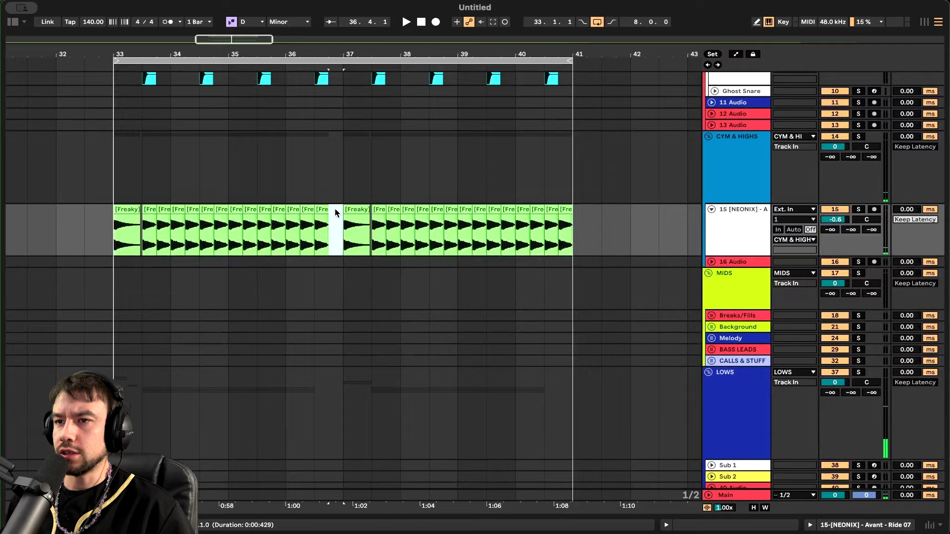
pyautogui.click(321, 207)
pyautogui.press('Delete')
pyautogui.moveTo(565, 241); pyautogui.dragTo(544, 227)
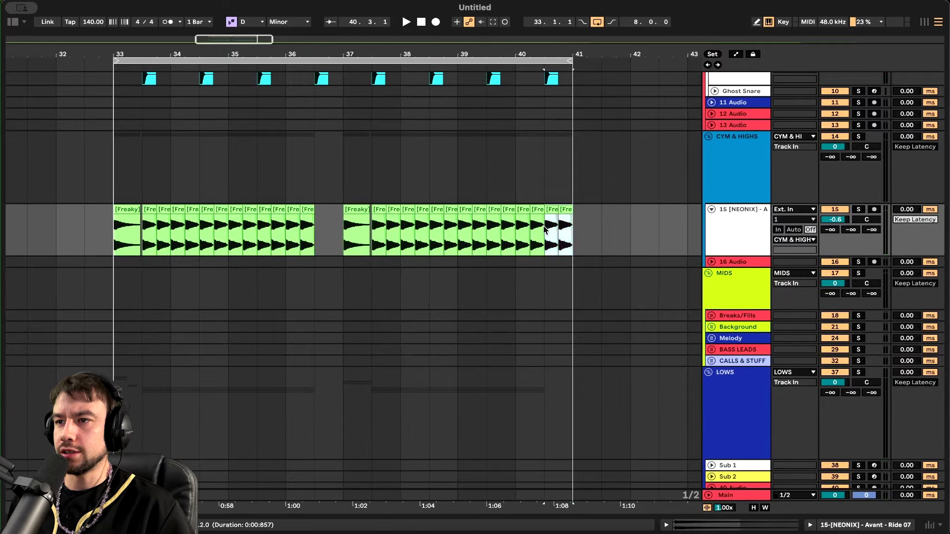
pyautogui.click(113, 161)
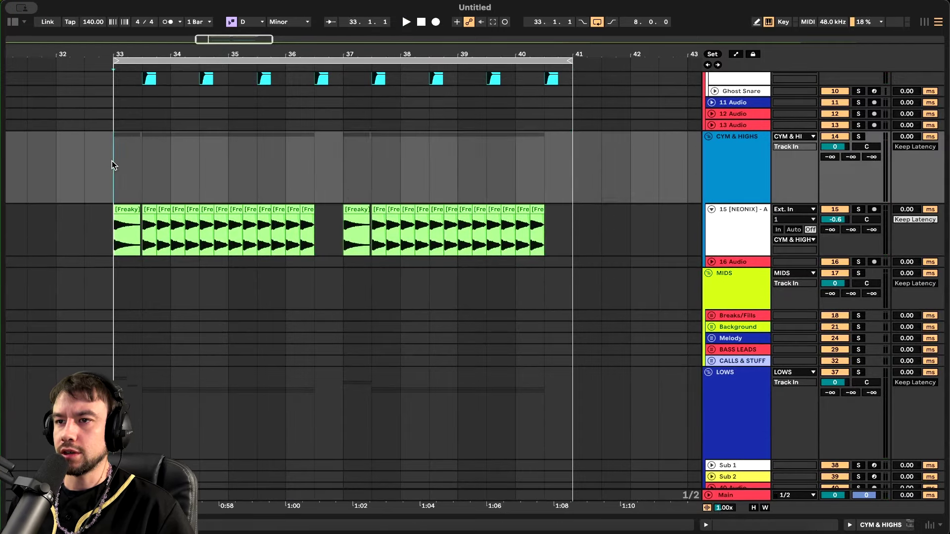
# Play the loop from bar 33 and listen to how the bass and sub tracks work across both halves
pyautogui.scroll(10, 167, 261)
pyautogui.scroll(-20, 168, 265)
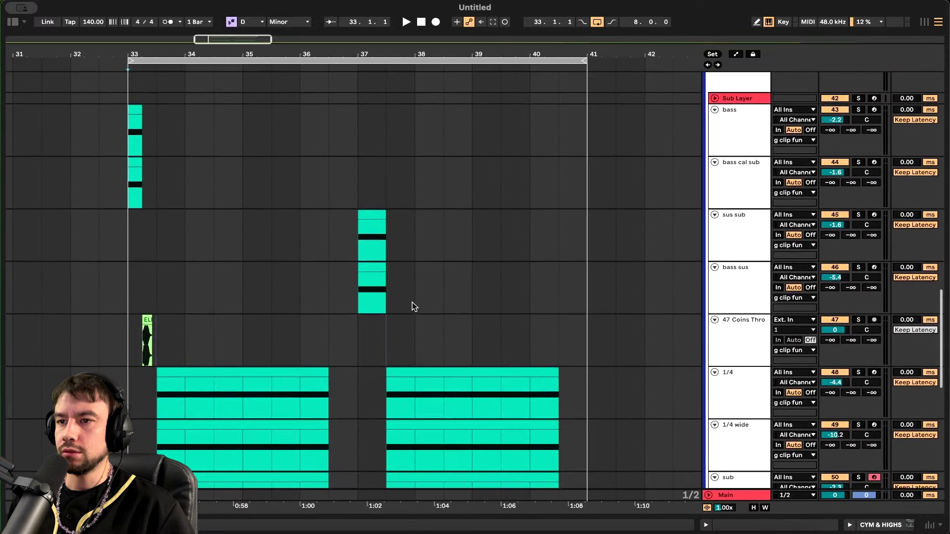
pyautogui.scroll(-10, 472, 291)
pyautogui.scroll(8, 477, 296)
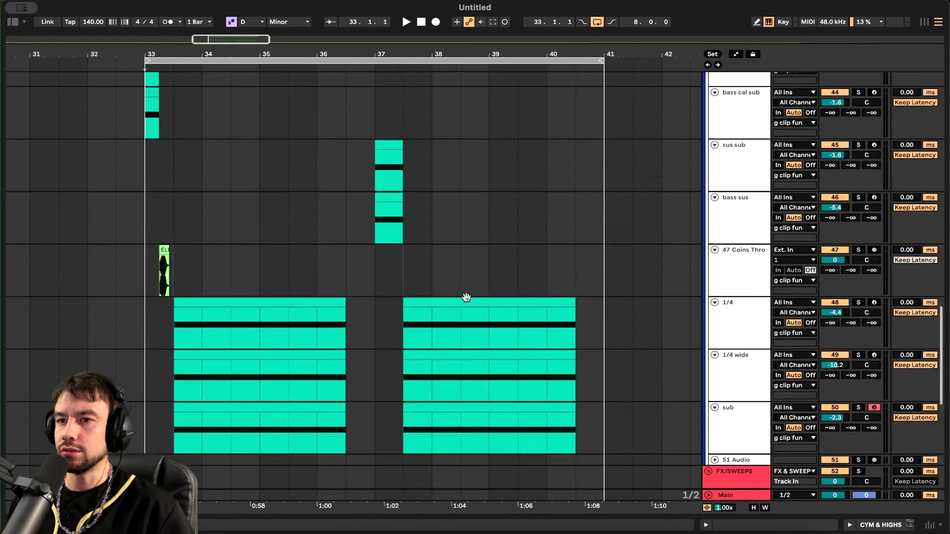
pyautogui.click(140, 239)
pyautogui.press('space')
pyautogui.scroll(-3, 181, 343)
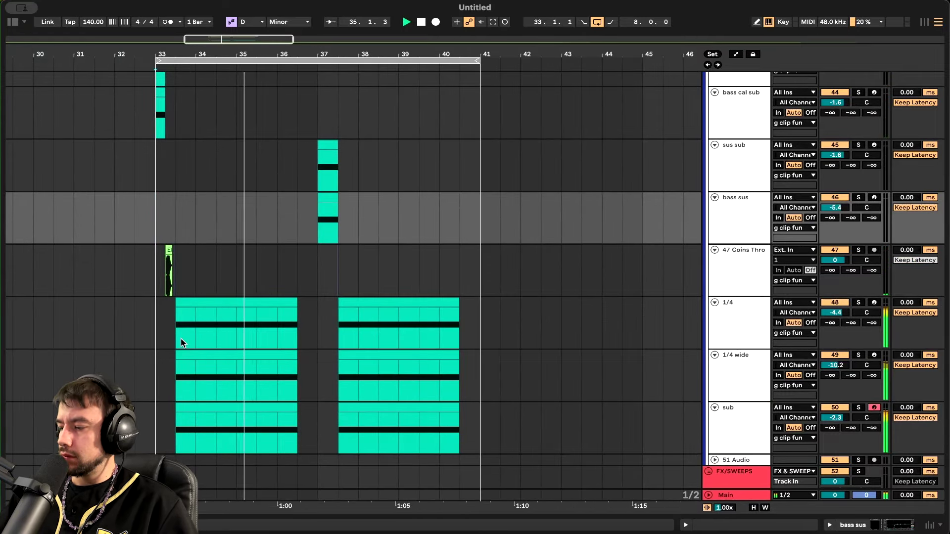
pyautogui.hscroll(2, 181, 343)
pyautogui.scroll(2, 181, 343)
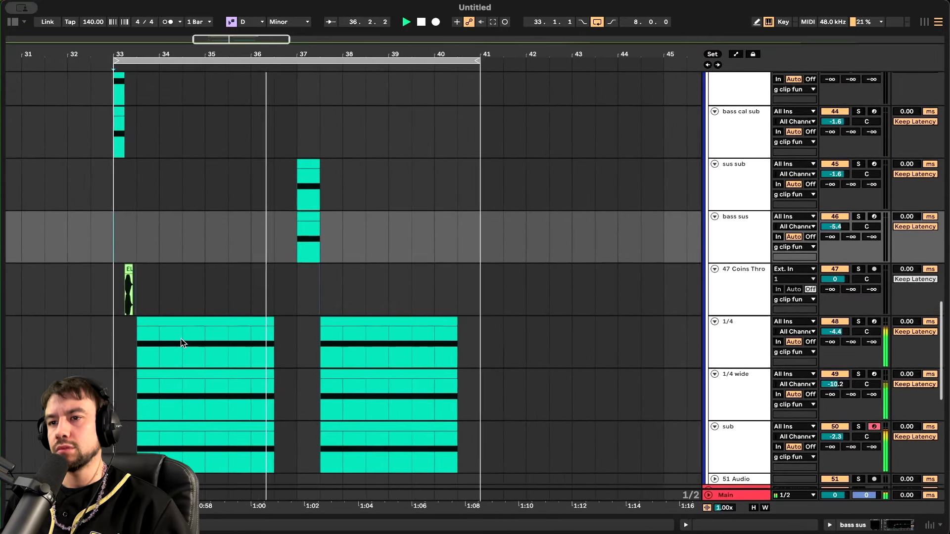
pyautogui.scroll(1, 181, 342)
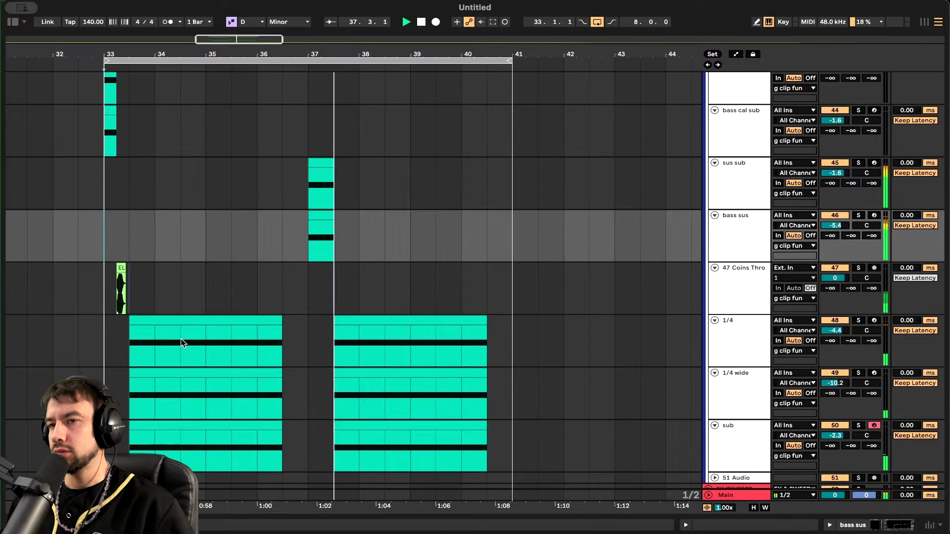
pyautogui.scroll(-3, 275, 340)
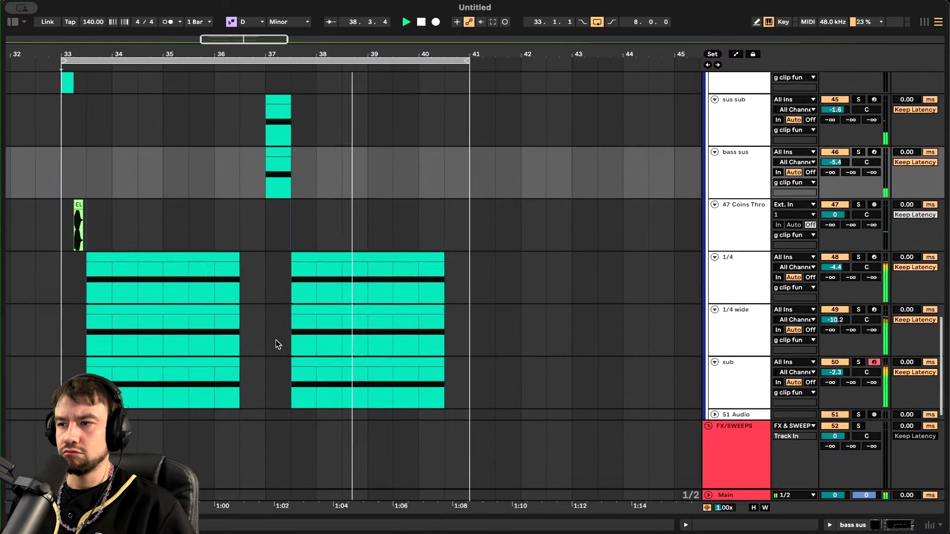
pyautogui.scroll(-3, 275, 340)
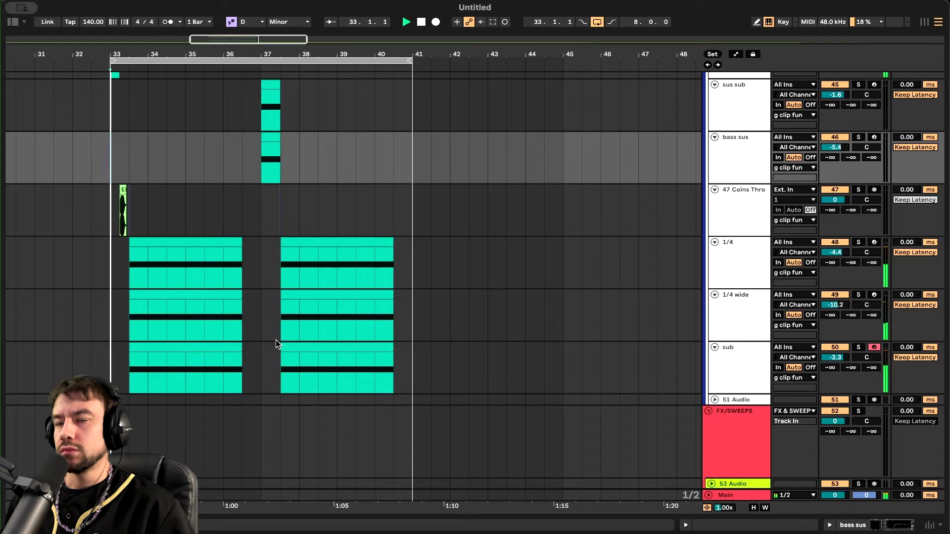
pyautogui.press('space')
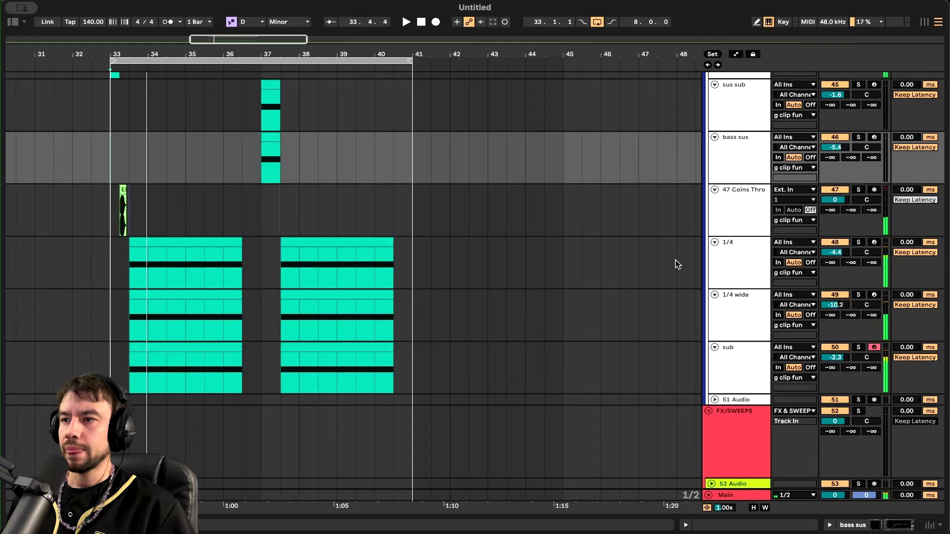
# Duplicate the 1/4 and 1/4 wide bass tracks
pyautogui.click(748, 263)
pyautogui.press('super+d')
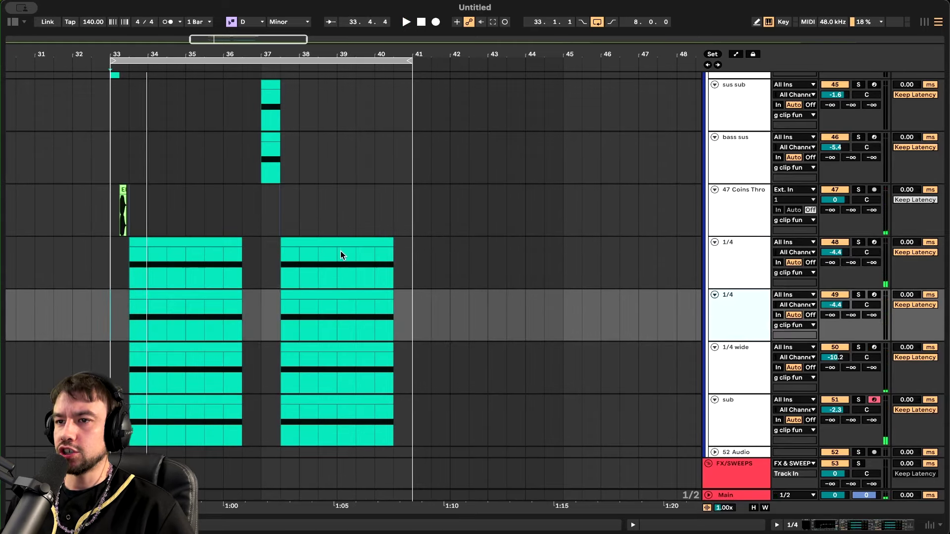
pyautogui.click(737, 370)
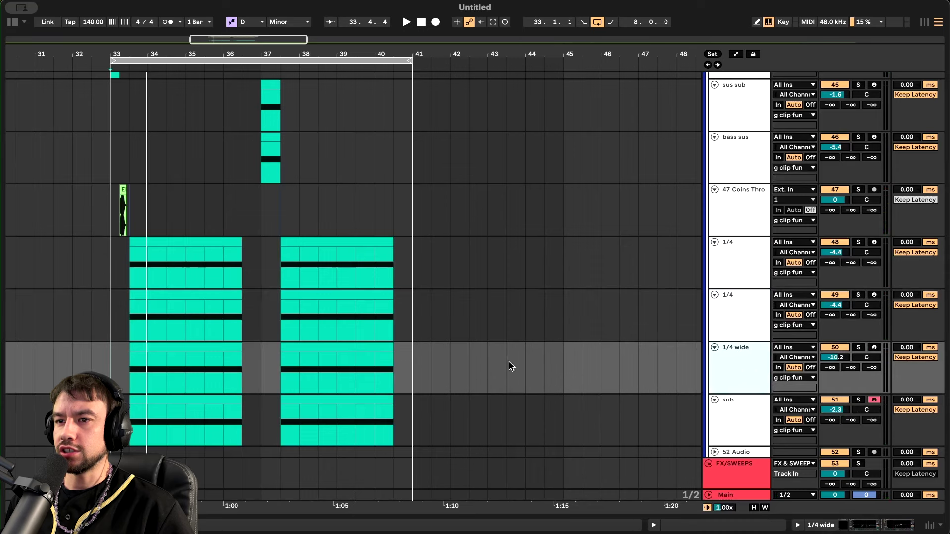
pyautogui.press('super+d')
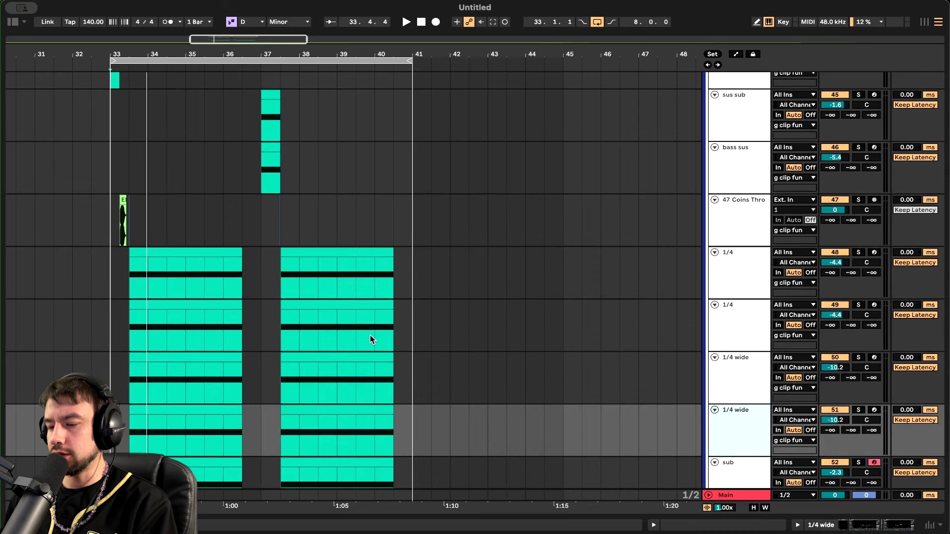
# Rename the duplicated bass tracks "1/4 t" and "1/4 wide t"
pyautogui.rightClick(742, 321)
pyautogui.click(703, 331)
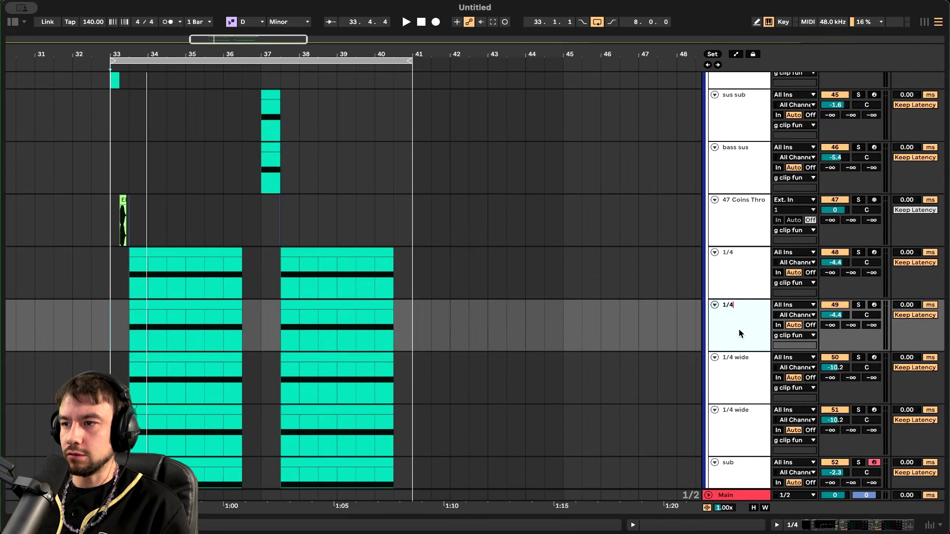
pyautogui.write('t')
pyautogui.click(734, 427)
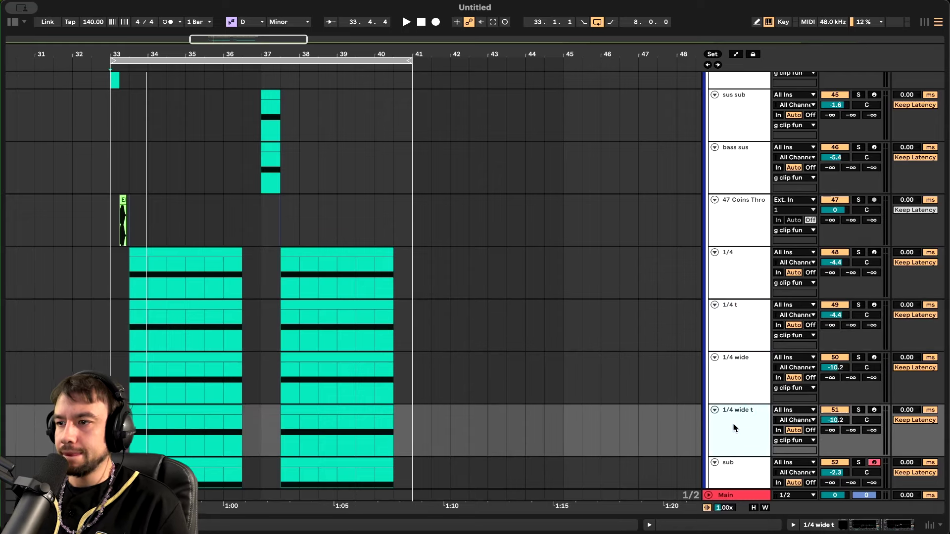
# Colour the 1/4 t and 1/4 wide t tracks blue and apply the track colour to their clips
pyautogui.rightClick(734, 320)
pyautogui.click(816, 281)
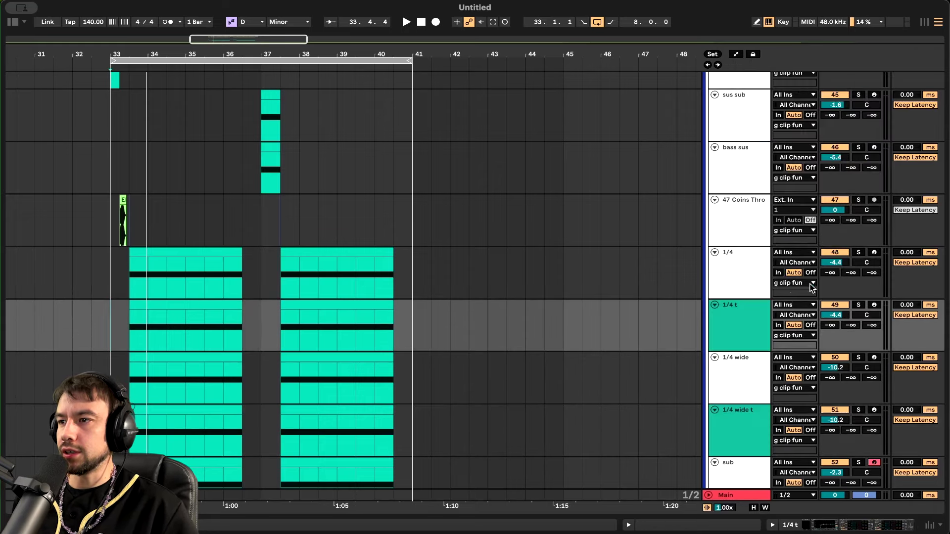
pyautogui.rightClick(739, 330)
pyautogui.click(768, 309)
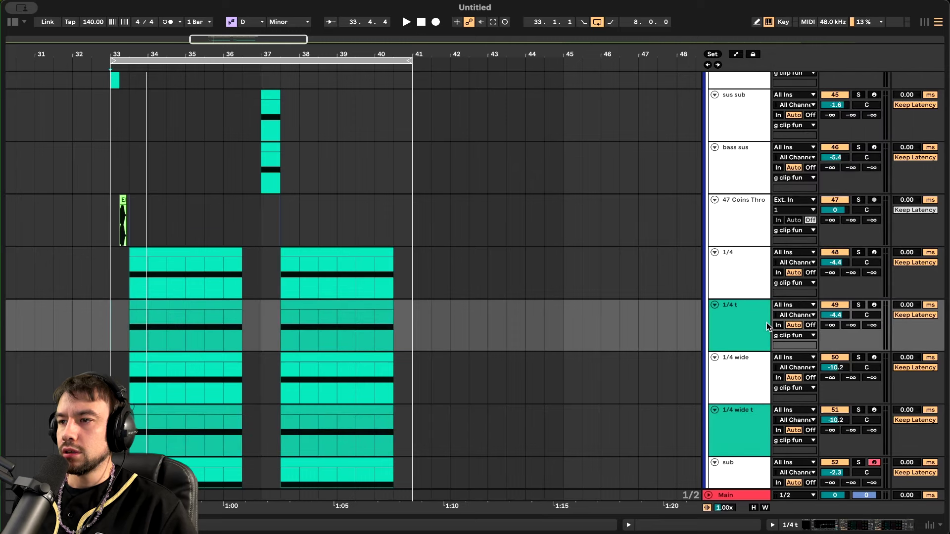
pyautogui.rightClick(729, 319)
pyautogui.click(837, 247)
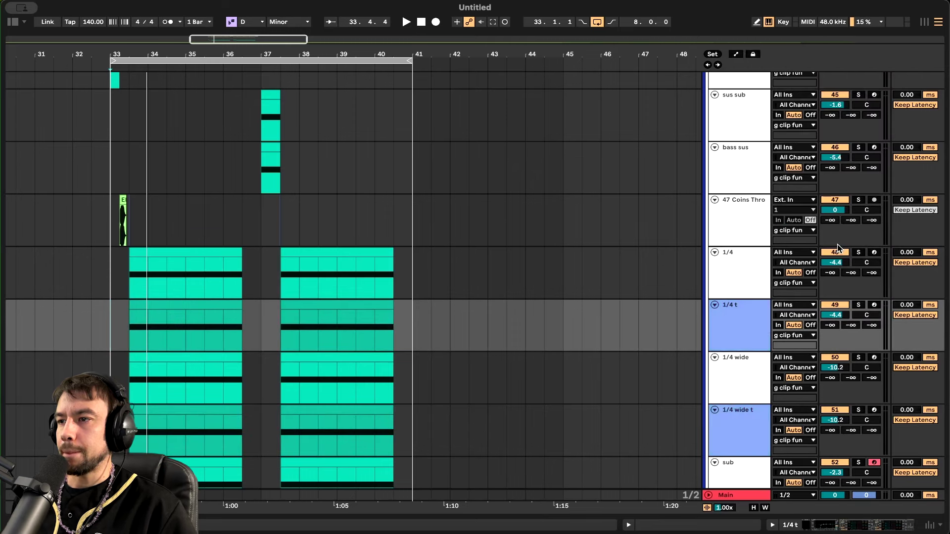
pyautogui.rightClick(734, 330)
pyautogui.click(751, 307)
# Delete the first-half clips starting at 33.3 on the 1/4 wide t and 1/4 t tracks
pyautogui.click(218, 410)
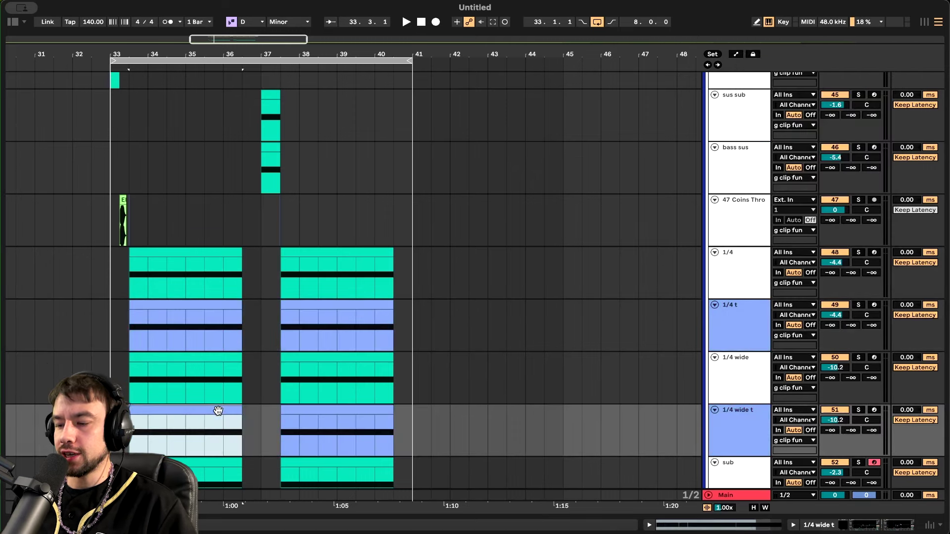
pyautogui.press('Delete')
pyautogui.click(190, 306)
pyautogui.press('Delete')
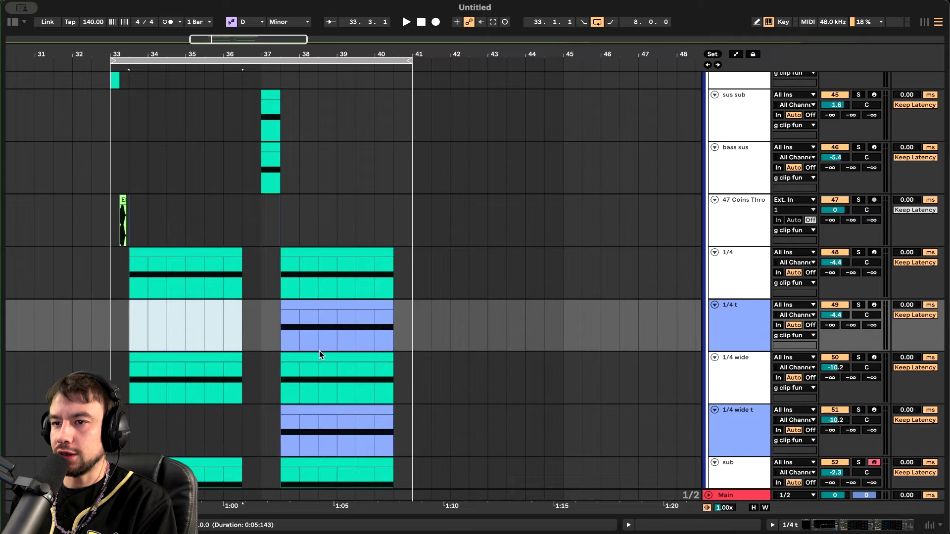
# Delete the second-half clips on the 1/4 wide and 1/4 tracks, and play briefly from bar 37
pyautogui.click(319, 352)
pyautogui.press('Delete')
pyautogui.click(299, 265)
pyautogui.press('Delete')
pyautogui.click(264, 271)
pyautogui.press('space')
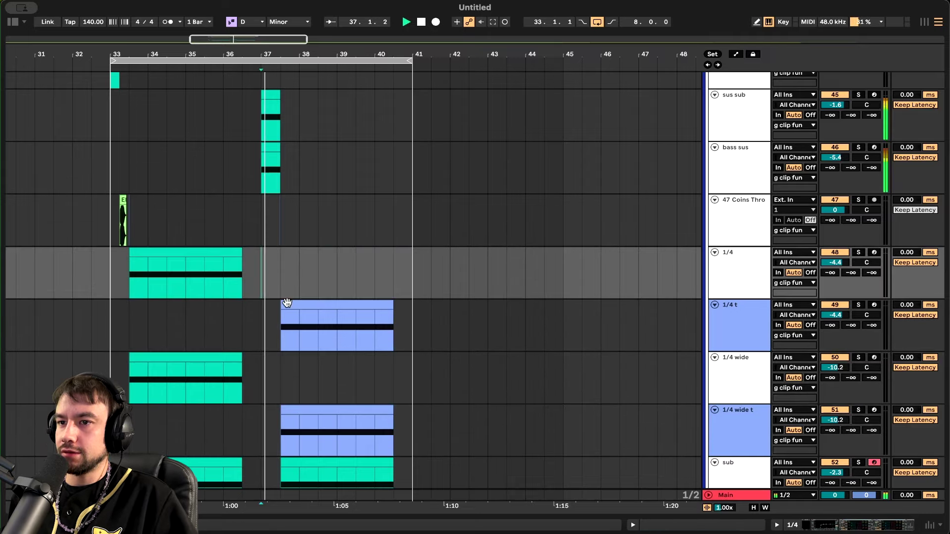
pyautogui.scroll(-3, 287, 303)
pyautogui.press('space')
pyautogui.scroll(4, 310, 340)
pyautogui.hscroll(-3, 310, 340)
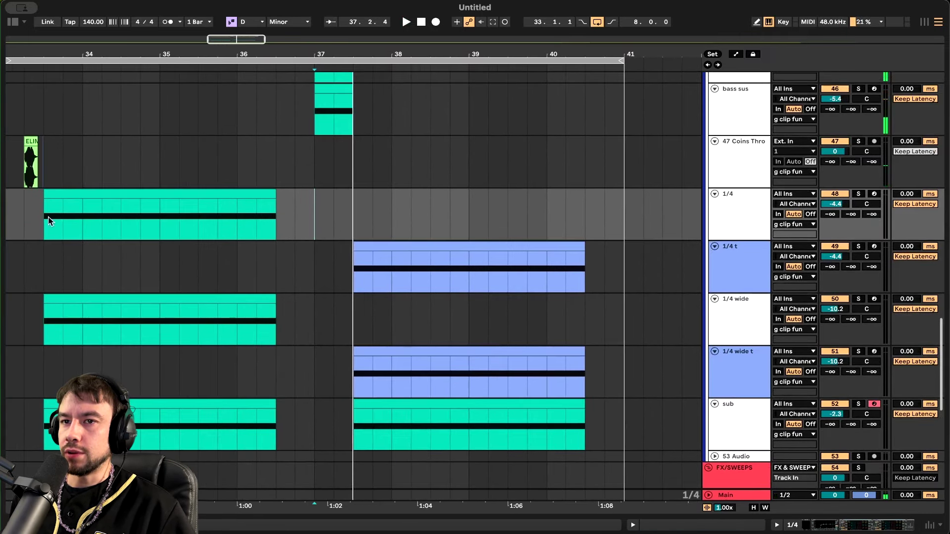
# Set the LFO 1 rate to 1/4 t in Serum on the 1/4 t track
pyautogui.moveTo(37, 216); pyautogui.dragTo(603, 376)
pyautogui.doubleClick(732, 257)
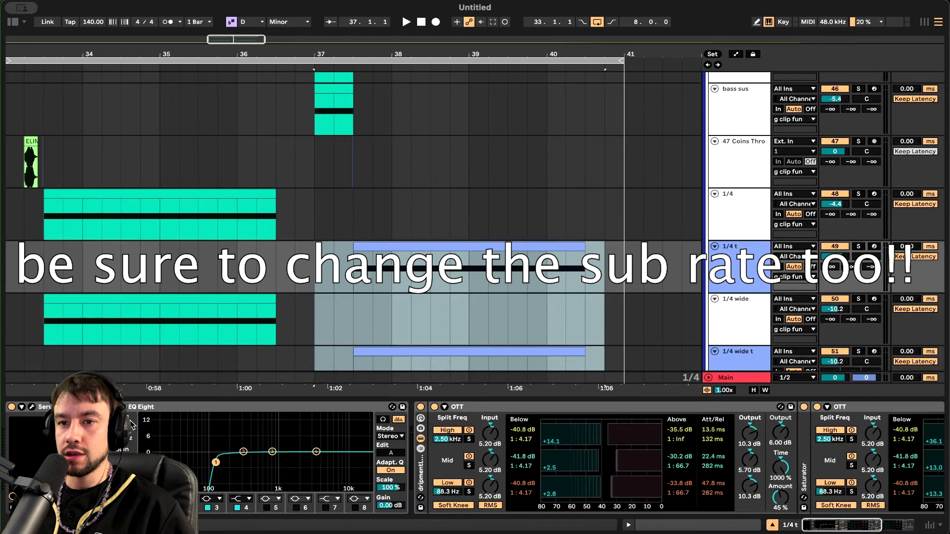
pyautogui.press('super+alt+p')
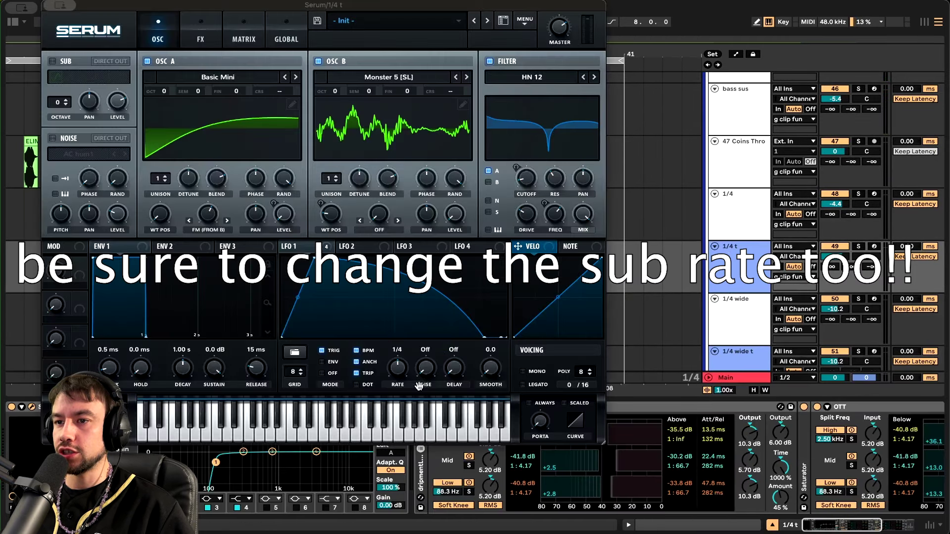
pyautogui.click(402, 367)
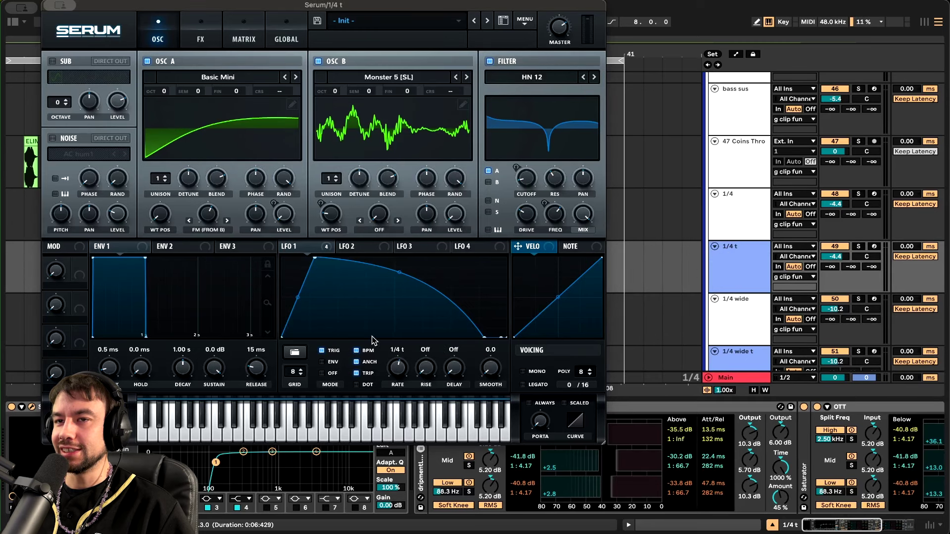
pyautogui.moveTo(59, 11)
pyautogui.click(106, 31)
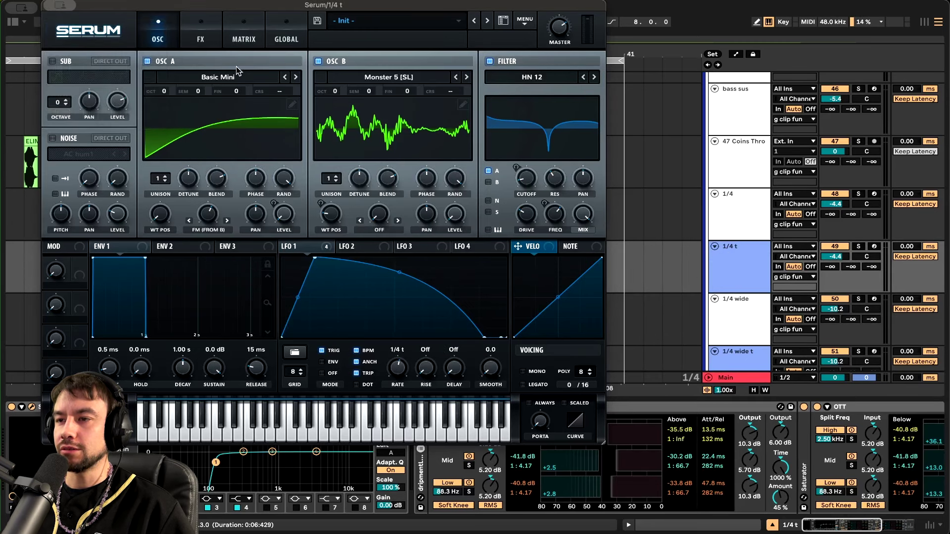
# Adjust the LFO 1 rate in Serum on the 1/4 wide t track
pyautogui.scroll(-2, 734, 316)
pyautogui.click(734, 320)
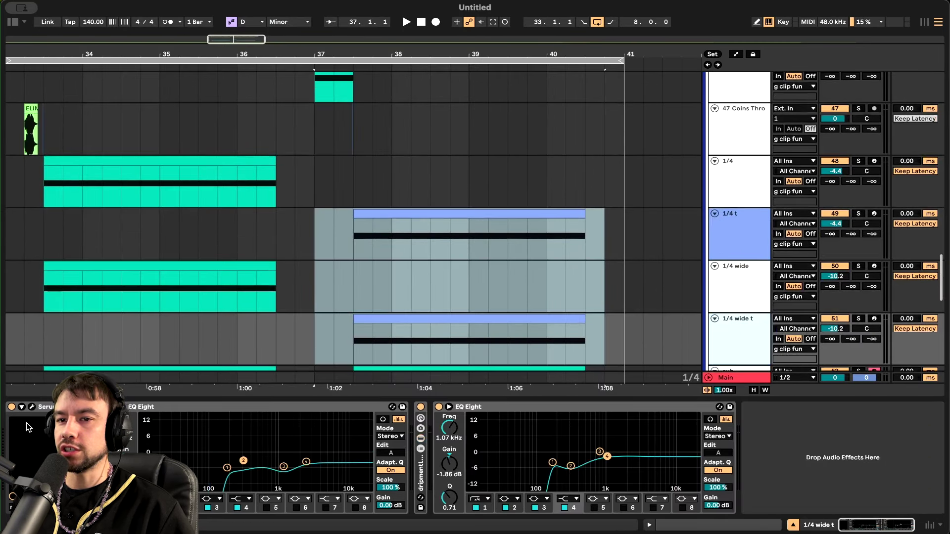
pyautogui.press('super+alt+p')
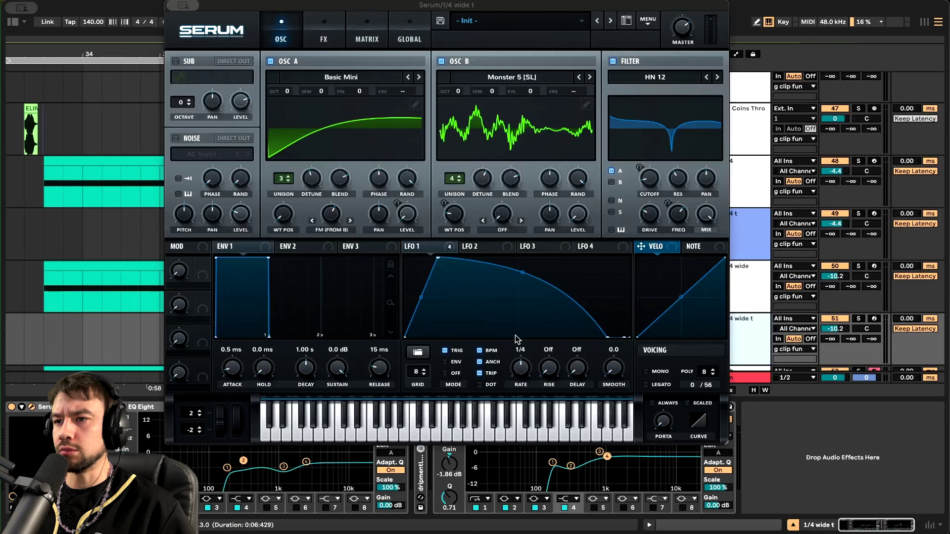
pyautogui.click(521, 363)
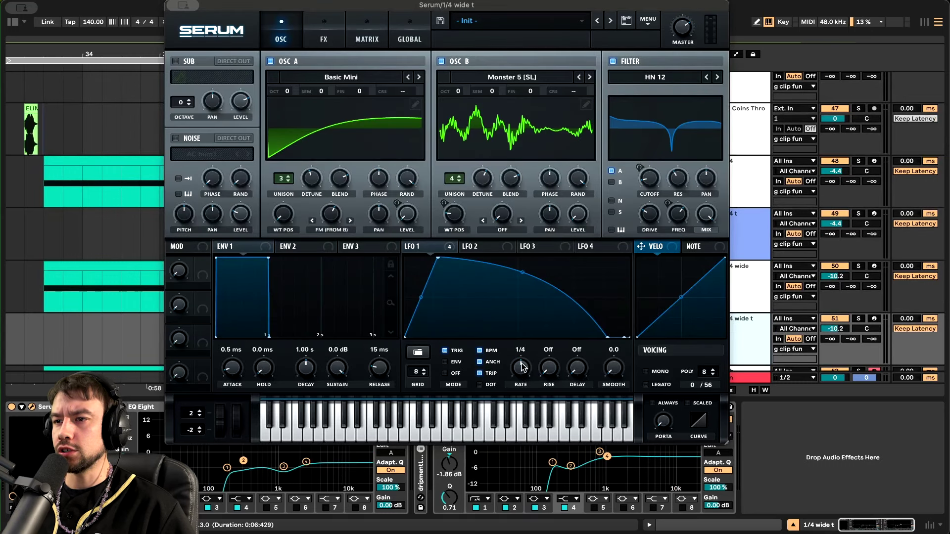
pyautogui.click(182, 5)
pyautogui.click(212, 31)
# Play the second half from bar 37 and listen to the triplet bass layers against the sub
pyautogui.scroll(-2, 502, 270)
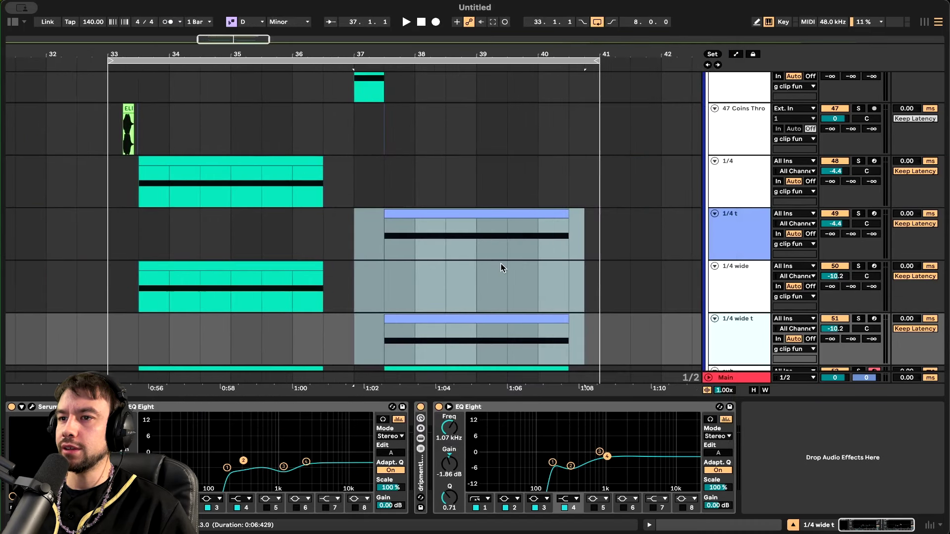
pyautogui.scroll(-2, 289, 204)
pyautogui.hscroll(1, 289, 204)
pyautogui.scroll(-2, 325, 176)
pyautogui.hscroll(2, 322, 180)
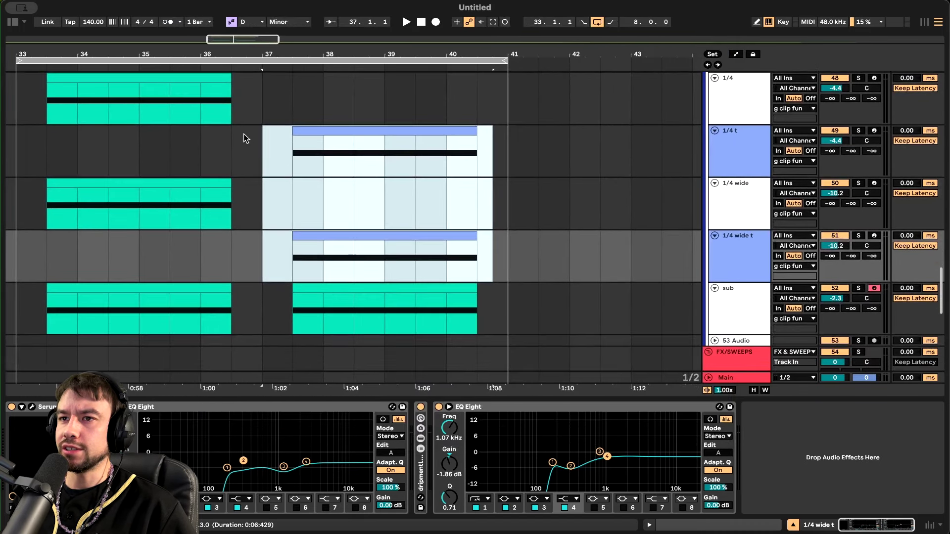
pyautogui.click(244, 137)
pyautogui.click(263, 109)
pyautogui.press('space')
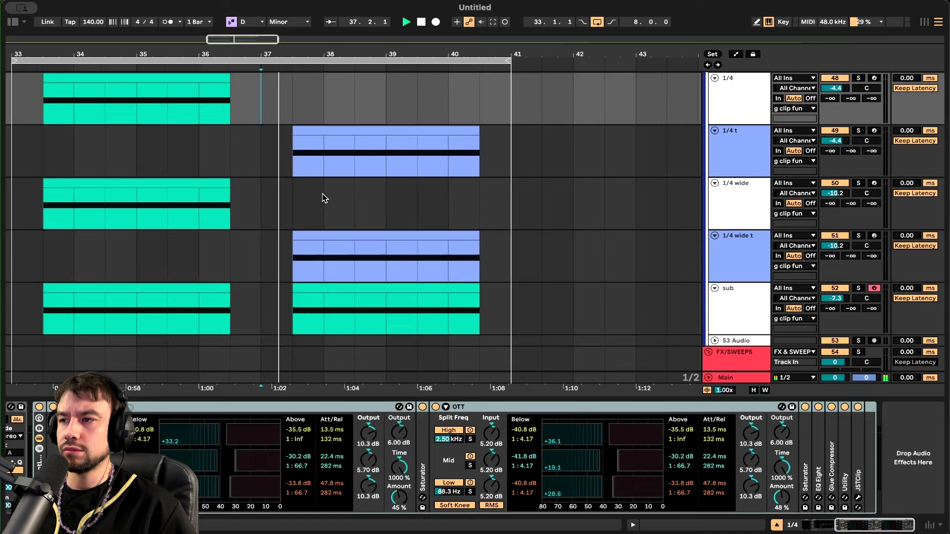
pyautogui.scroll(1, 321, 193)
pyautogui.scroll(-1, 351, 216)
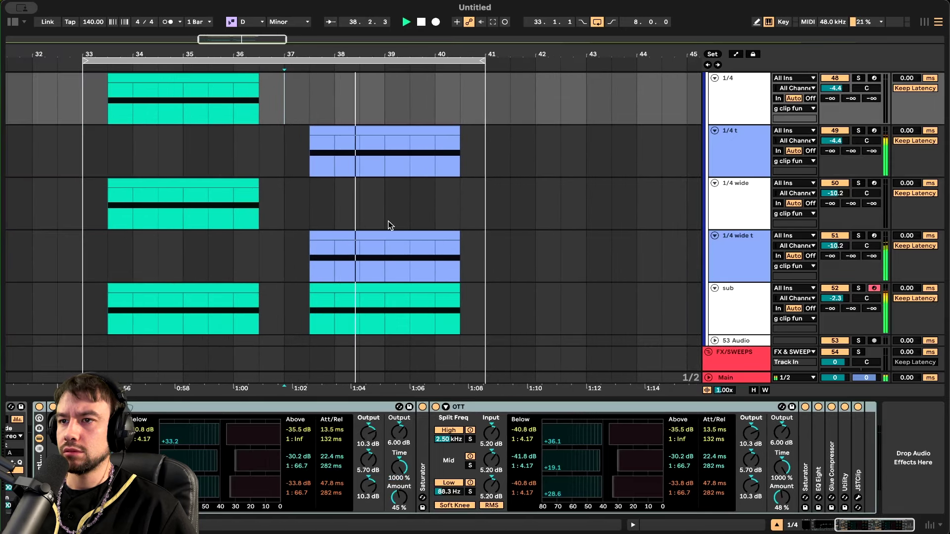
pyautogui.scroll(-1, 388, 225)
pyautogui.scroll(1, 389, 225)
pyautogui.scroll(1, 389, 225)
pyautogui.scroll(-1, 389, 225)
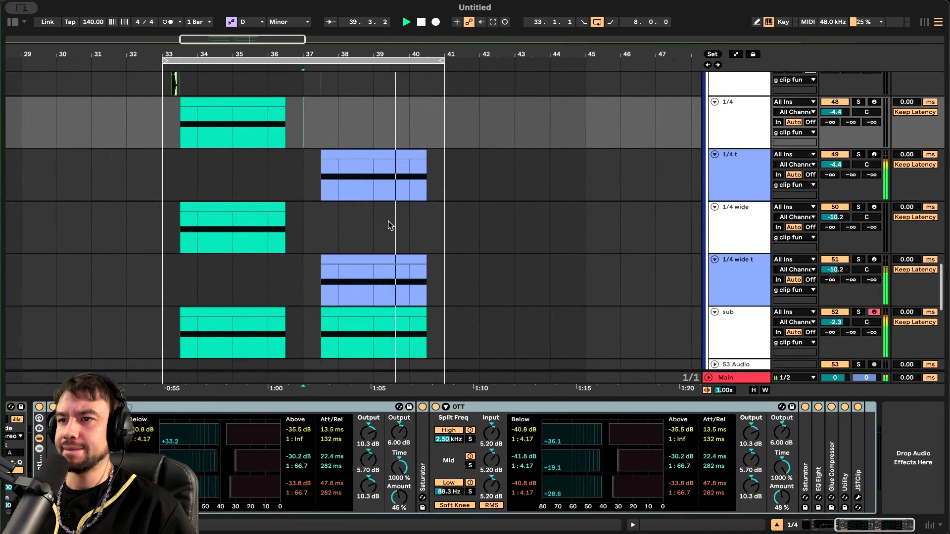
pyautogui.scroll(2, 388, 225)
pyautogui.hscroll(-2, 388, 225)
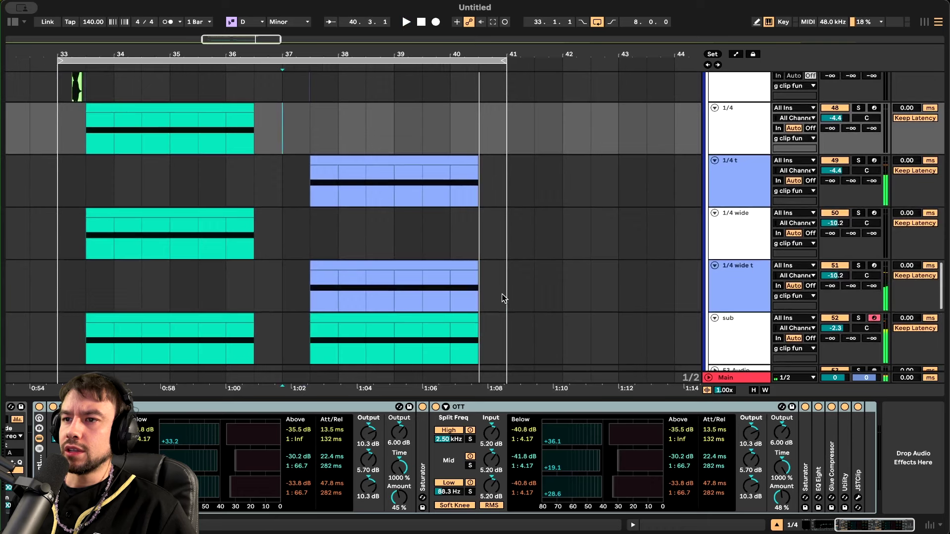
# Delete the 1/4 t and 1/4 wide t clips from 38.3 onward and copy the 1/4 and 1/4 wide section from 33.3 to 34 into 38.3
pyautogui.moveTo(501, 293); pyautogui.dragTo(363, 181)
pyautogui.press('Delete')
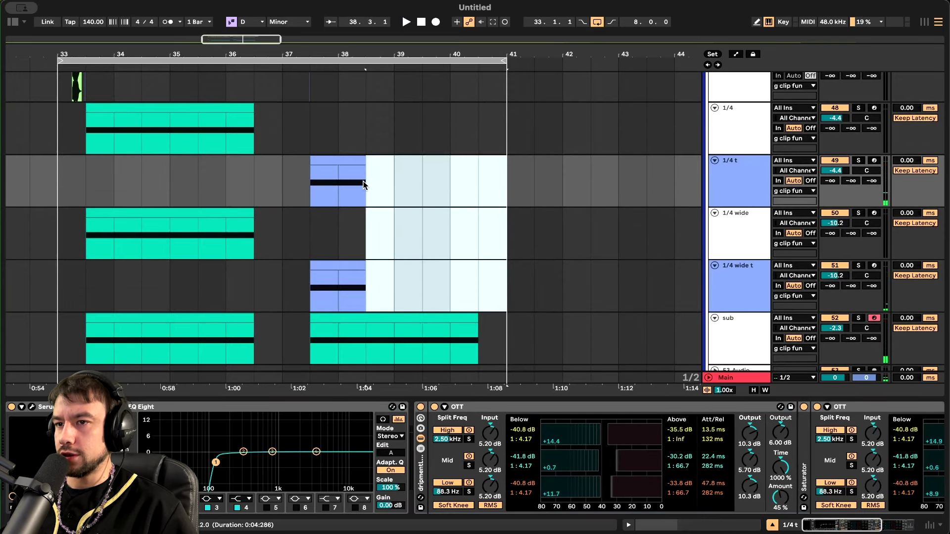
pyautogui.moveTo(89, 133); pyautogui.dragTo(125, 239)
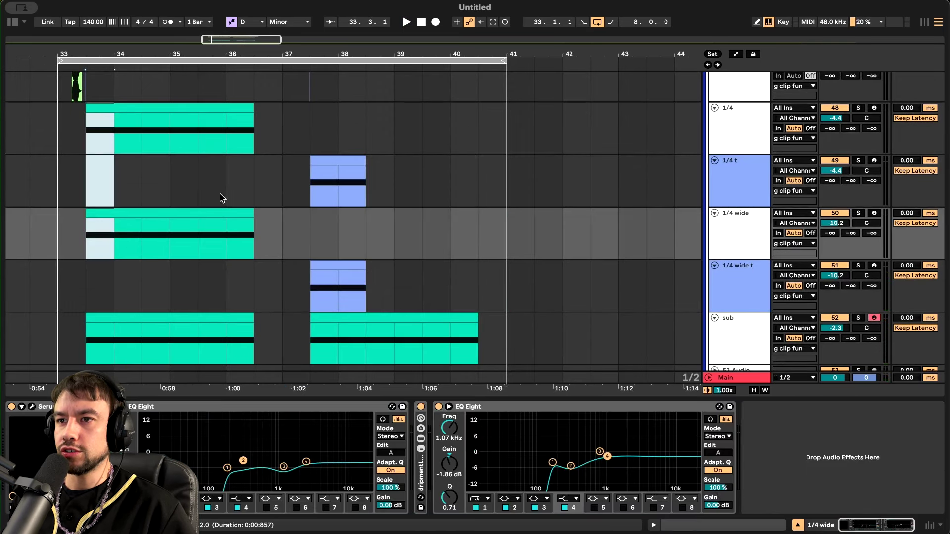
pyautogui.click(367, 132)
pyautogui.hotkey('ctrl', 'v')
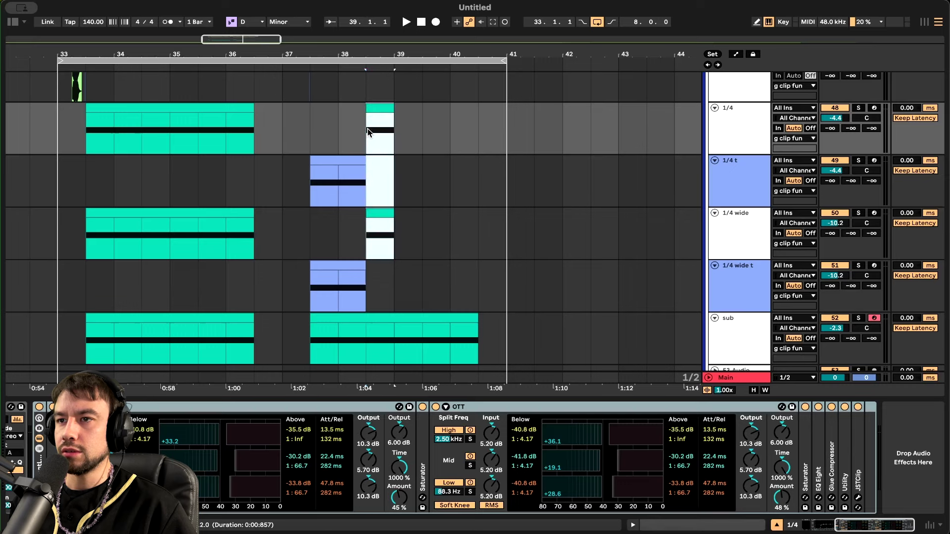
pyautogui.click(452, 130)
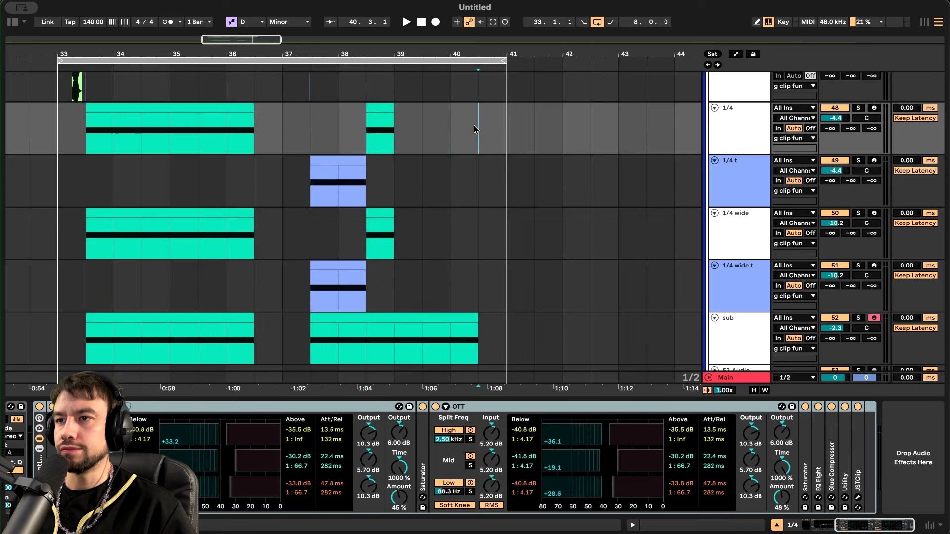
pyautogui.hotkey('ctrl', 'v')
pyautogui.hotkey('ctrl', 'z')
# Copy the 1/4 t and 1/4 wide t clips from 37.3 to 38.3 into bar 39 and extend the copies to 40.3
pyautogui.moveTo(311, 183); pyautogui.dragTo(363, 270)
pyautogui.hotkey('ctrl', 'c')
pyautogui.click(399, 183)
pyautogui.hotkey('ctrl', 'v')
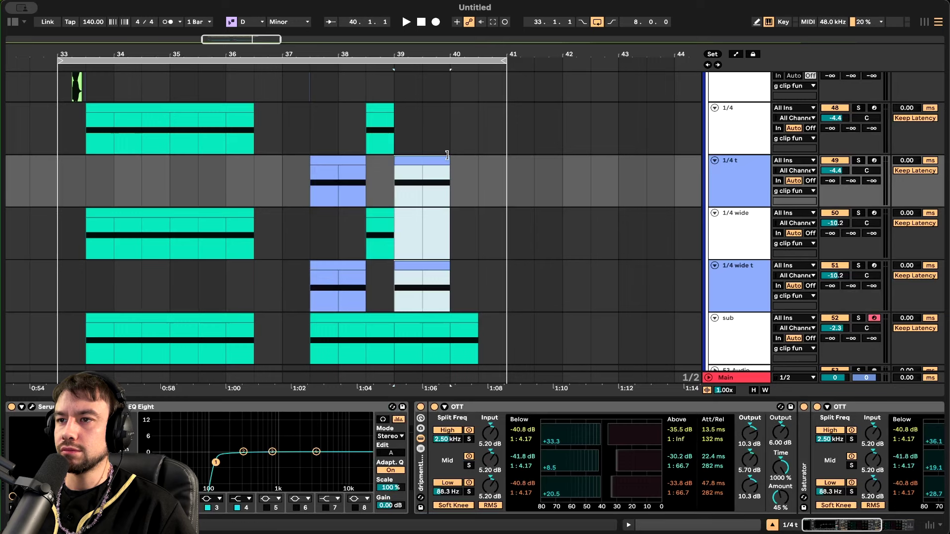
pyautogui.moveTo(445, 157); pyautogui.dragTo(475, 161)
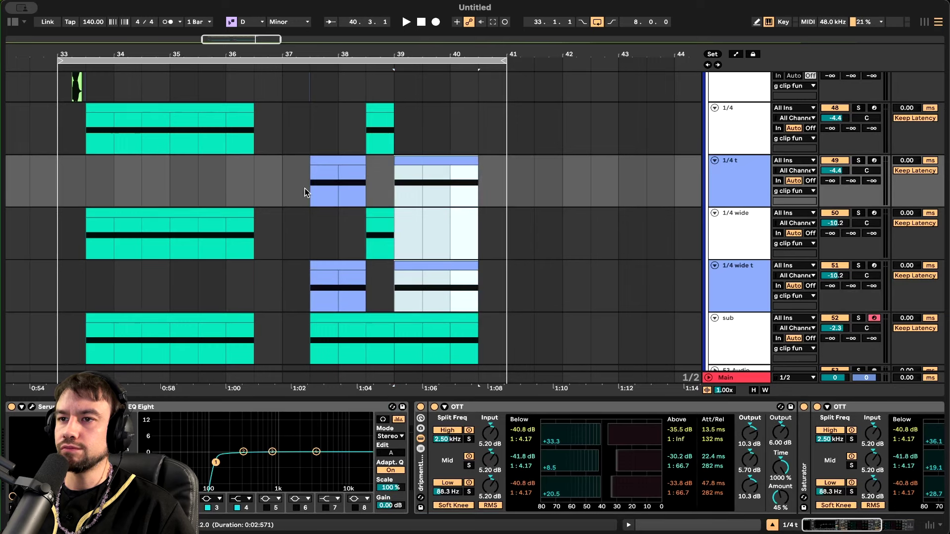
# Play from bar 37 through the loop and listen to how the alternating straight and triplet bass pattern works across both halves
pyautogui.click(287, 194)
pyautogui.press('space')
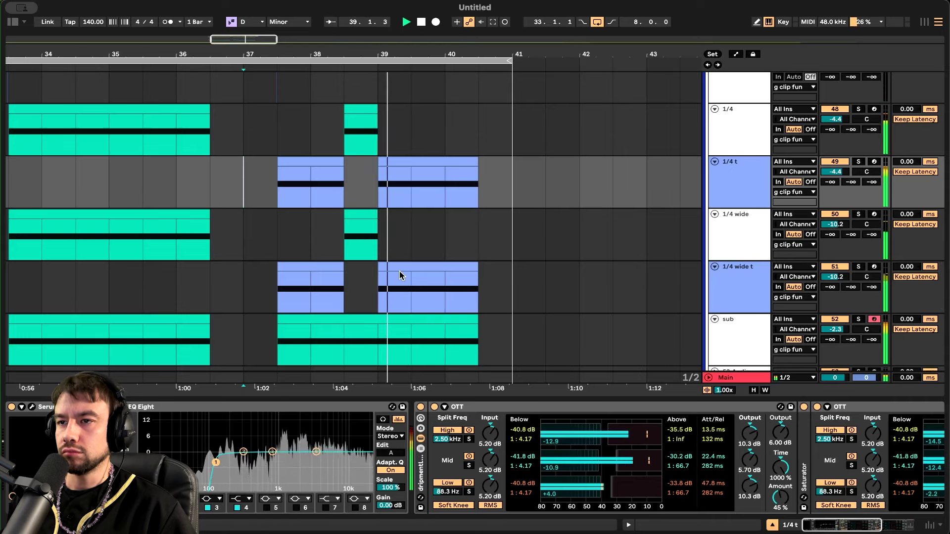
pyautogui.hscroll(2, 399, 271)
pyautogui.scroll(3, 401, 271)
pyautogui.scroll(-5, 399, 251)
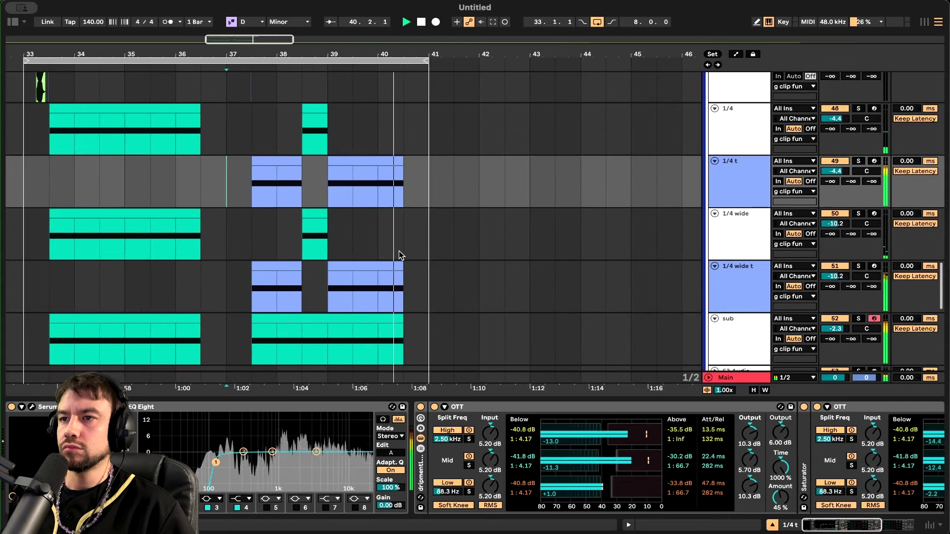
pyautogui.hscroll(-4, 359, 255)
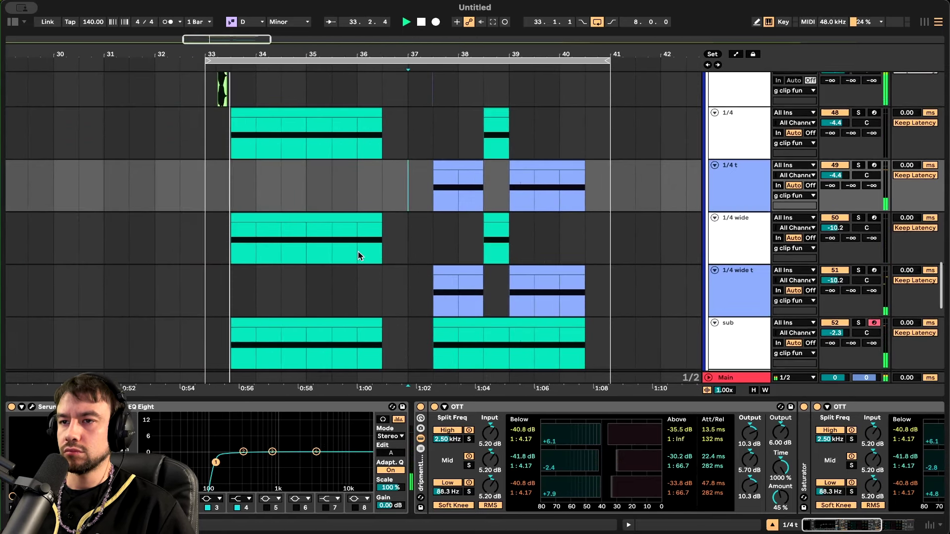
pyautogui.hscroll(2, 360, 256)
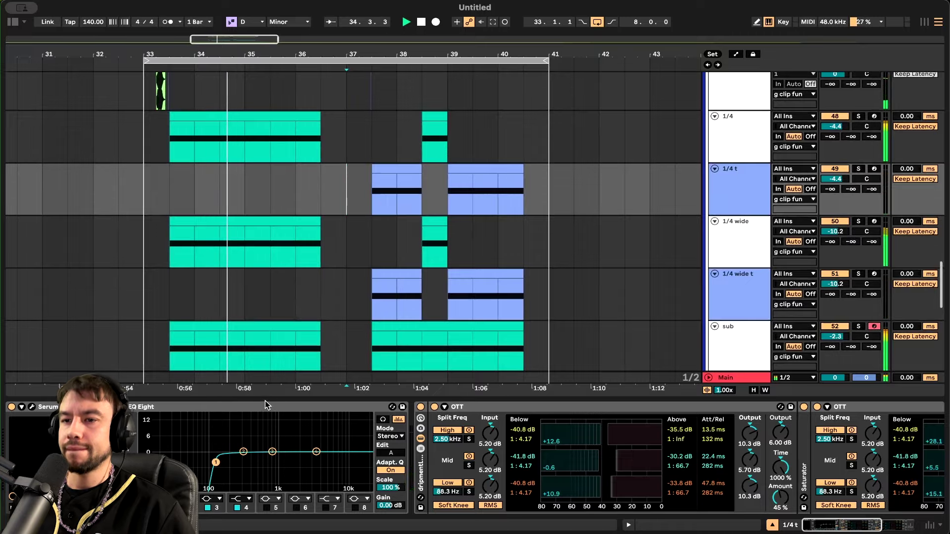
pyautogui.press('super+alt+l')
pyautogui.scroll(3, 263, 399)
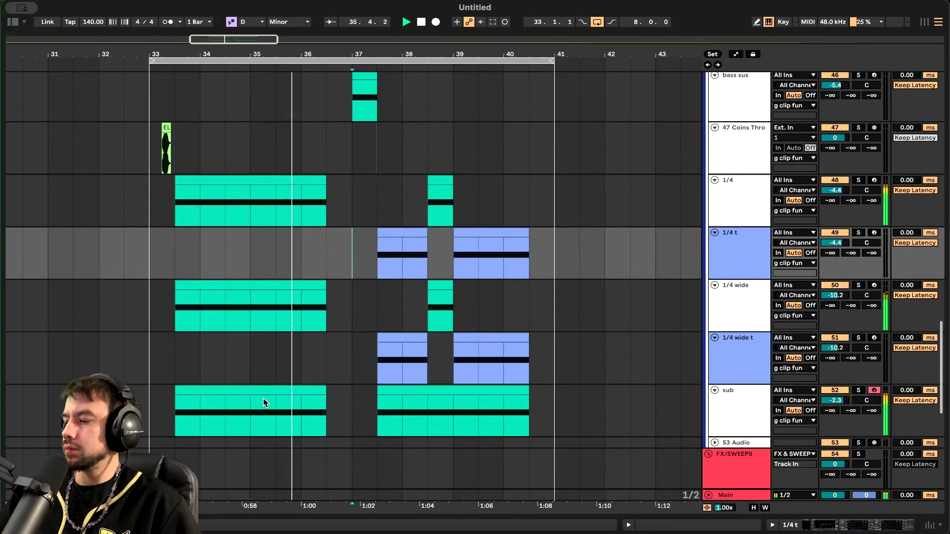
pyautogui.scroll(3, 263, 399)
pyautogui.hscroll(2, 263, 399)
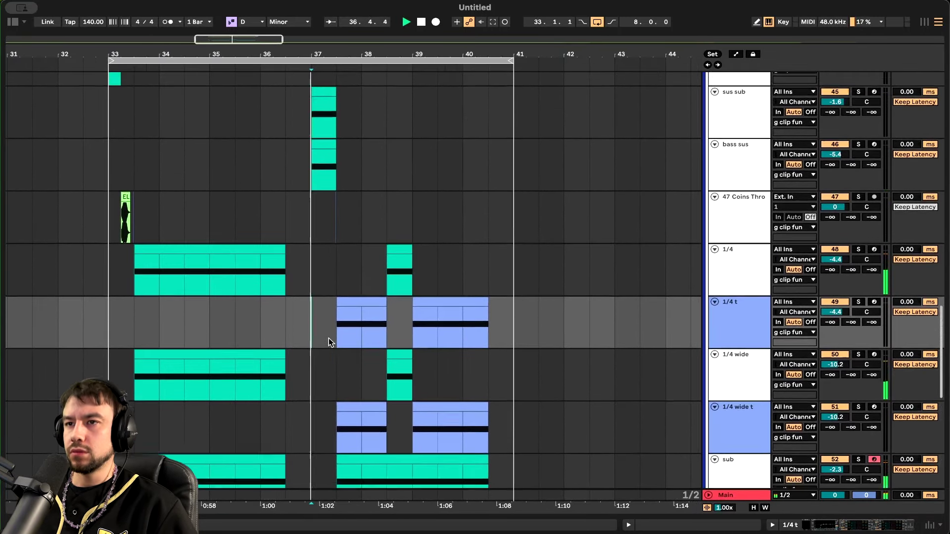
pyautogui.scroll(-1, 328, 339)
pyautogui.hscroll(1, 328, 339)
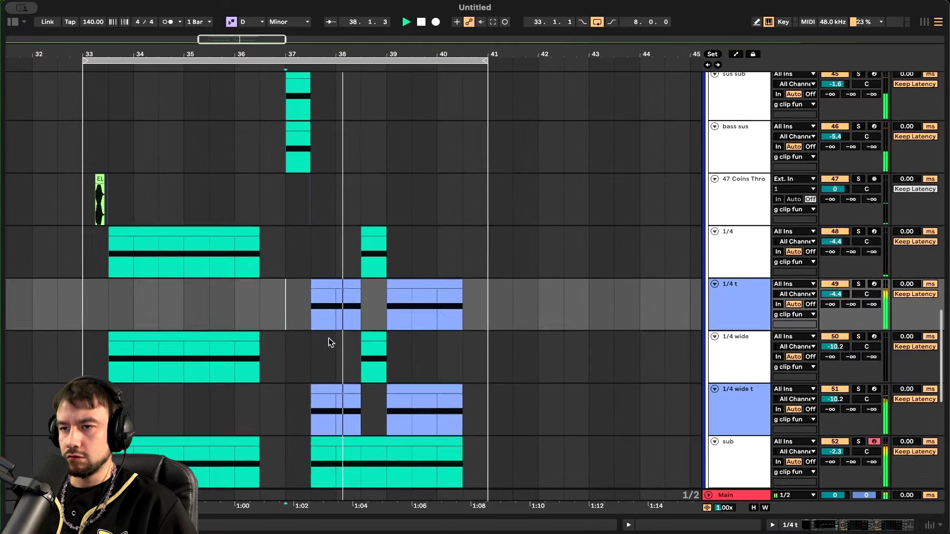
pyautogui.scroll(-6, 328, 339)
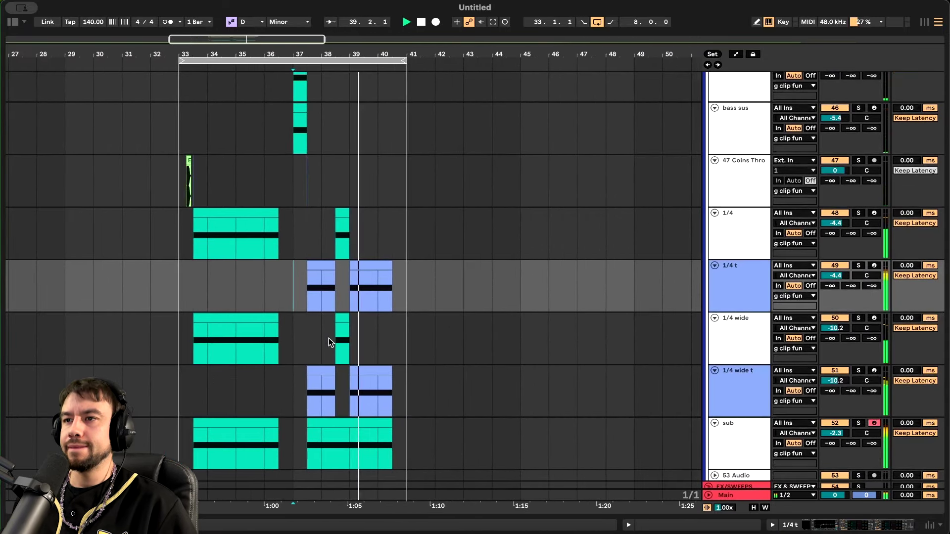
pyautogui.scroll(-1, 328, 341)
pyautogui.hscroll(-1, 328, 342)
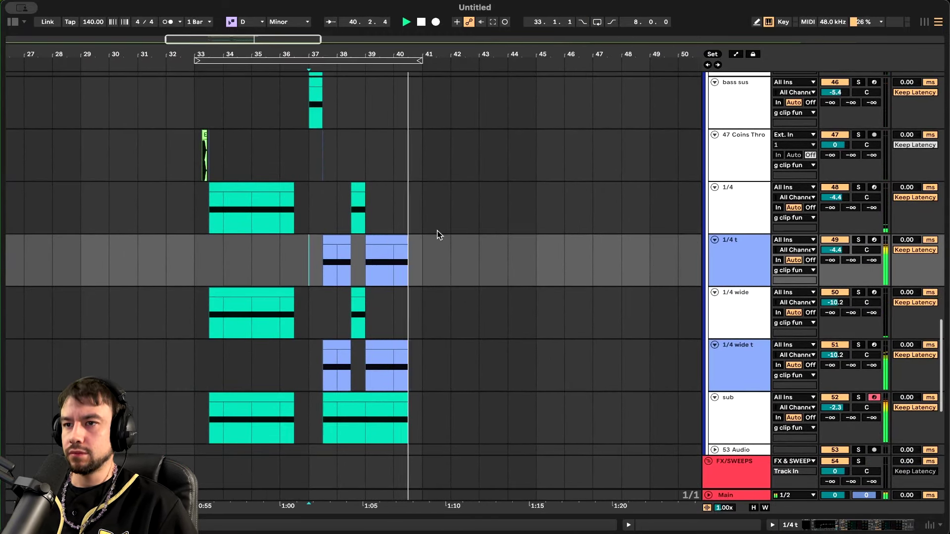
# Duplicate the whole eight-bar section from bars 33 to 41 across all tracks so the copy fills bars 41 to 49
pyautogui.moveTo(423, 430); pyautogui.dragTo(195, 75)
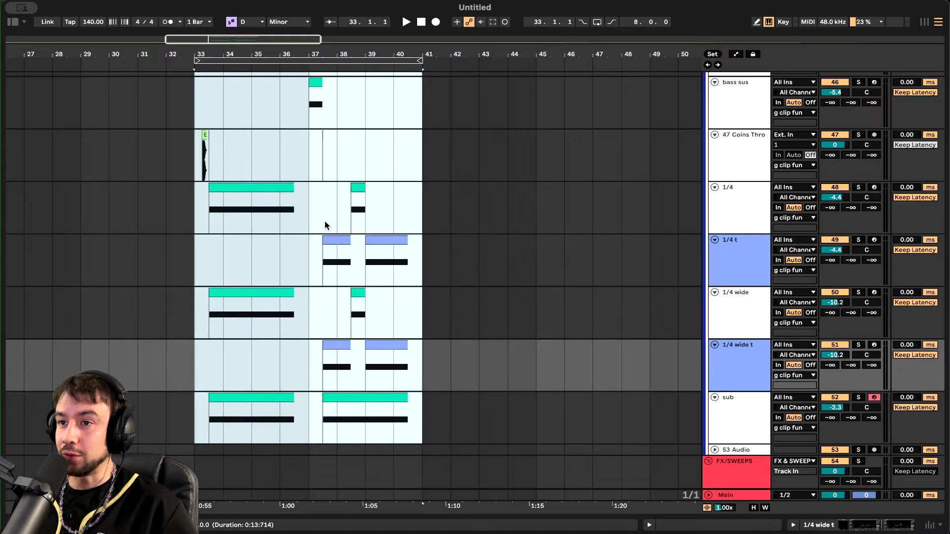
pyautogui.press('super+d')
pyautogui.hscroll(3, 405, 90)
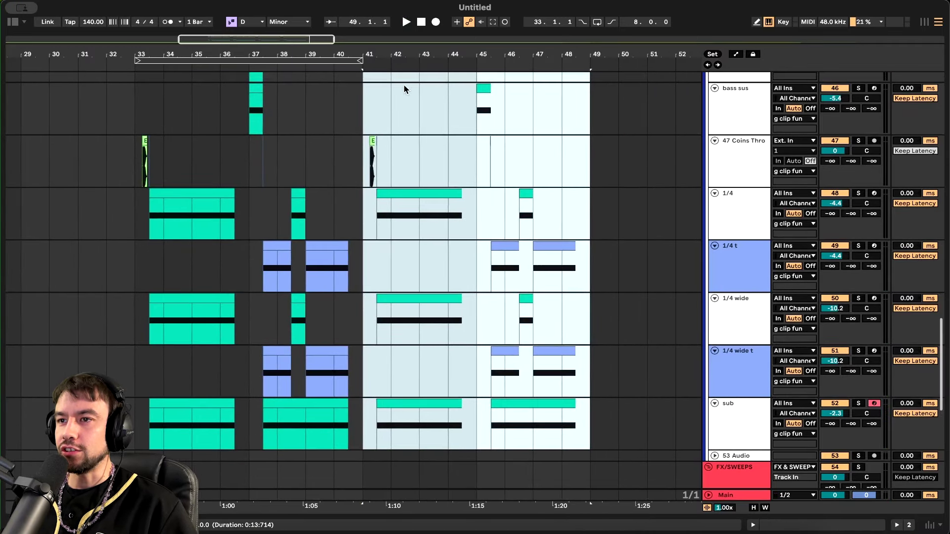
# Review the duplicated section in bars 41 to 49 against the original across the bass, drum and cymbal tracks
pyautogui.scroll(5, 460, 348)
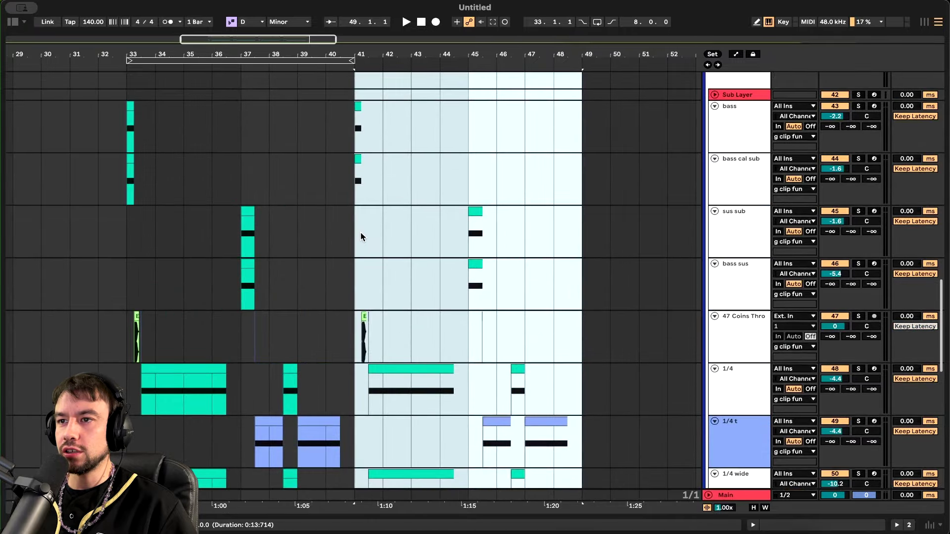
pyautogui.scroll(-3, 468, 322)
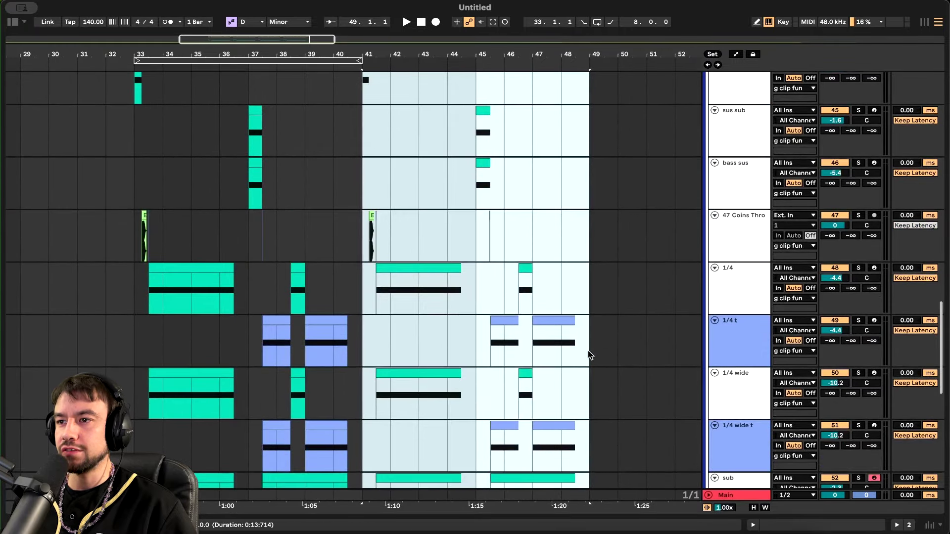
pyautogui.scroll(-4, 588, 354)
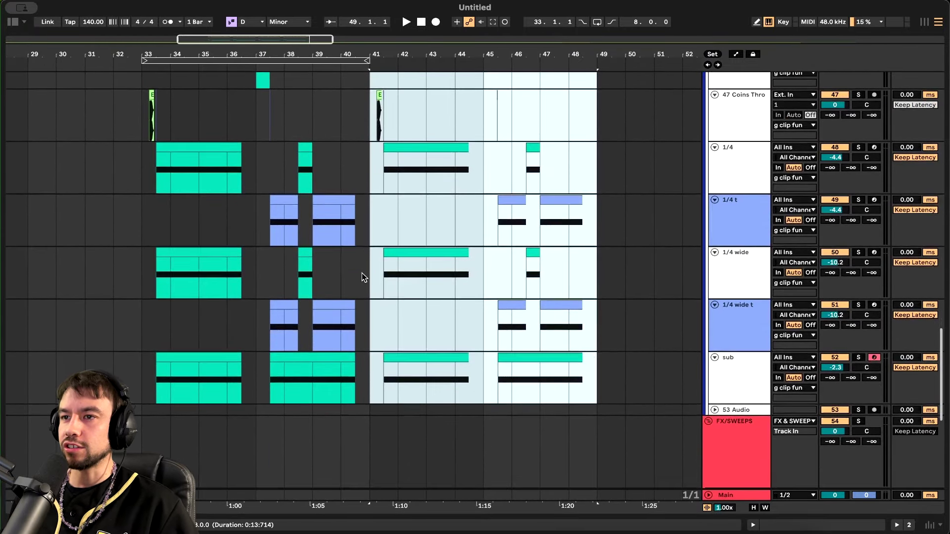
pyautogui.scroll(3, 433, 301)
pyautogui.scroll(-2, 433, 301)
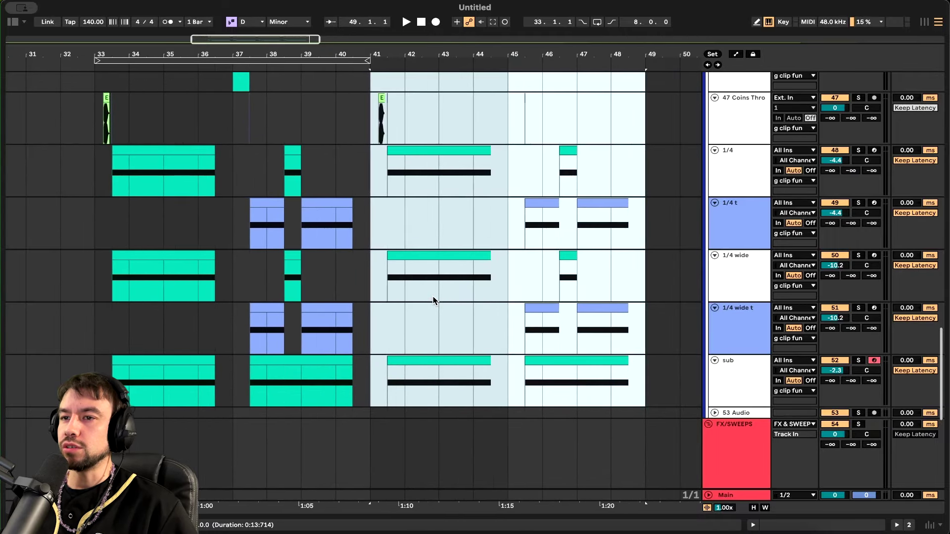
pyautogui.scroll(1, 433, 300)
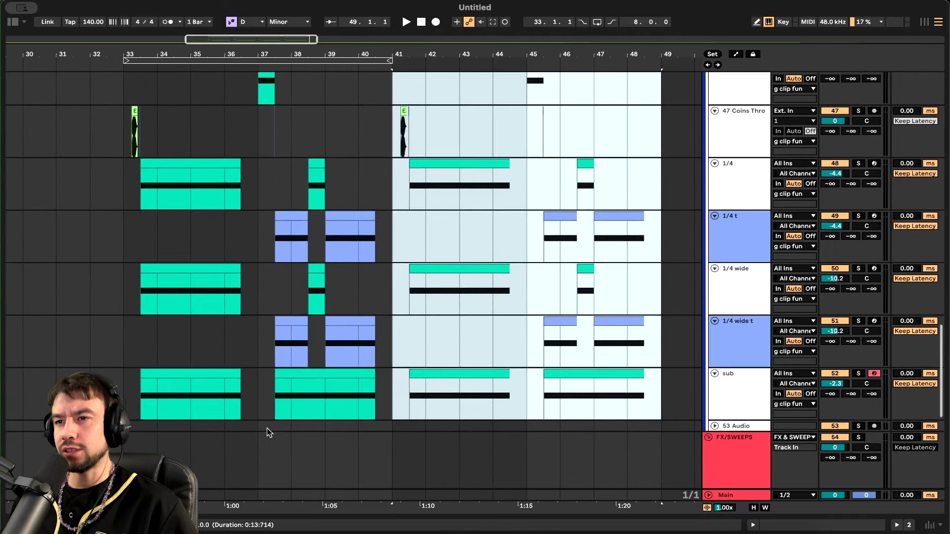
pyautogui.scroll(-4, 251, 276)
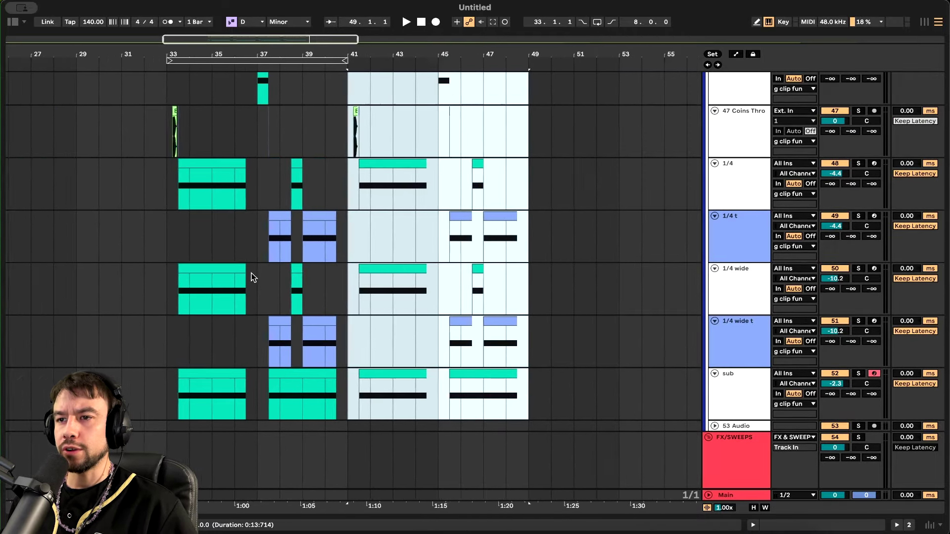
pyautogui.scroll(3, 252, 277)
pyautogui.scroll(10, 252, 277)
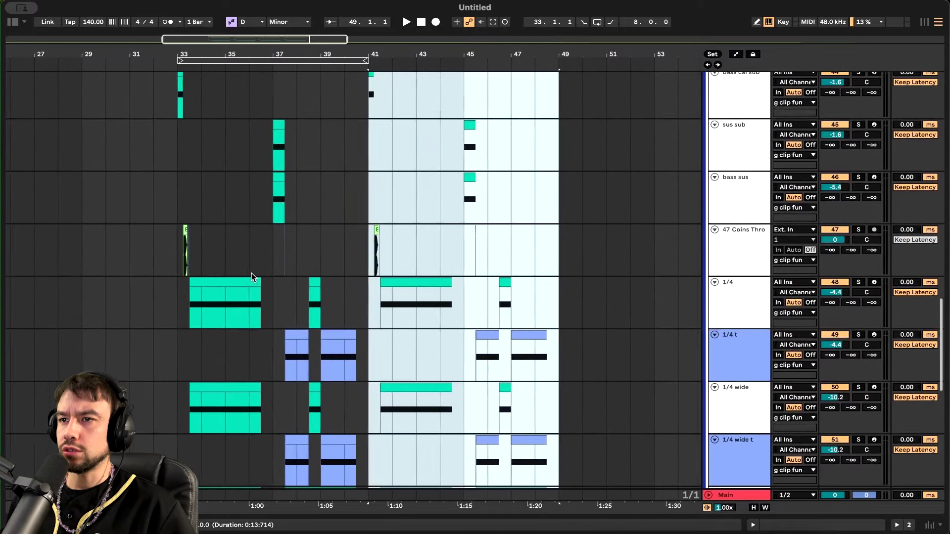
pyautogui.scroll(-12, 252, 277)
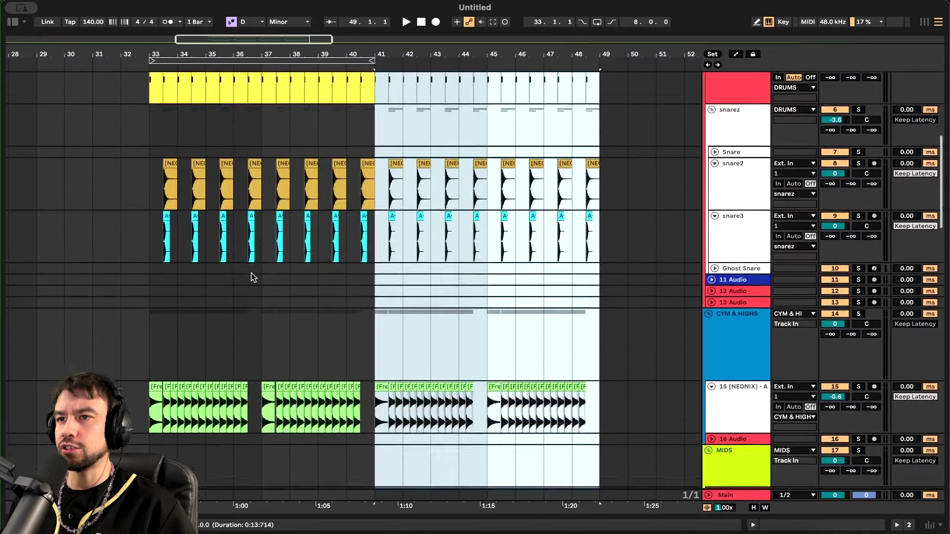
pyautogui.scroll(-12, 251, 277)
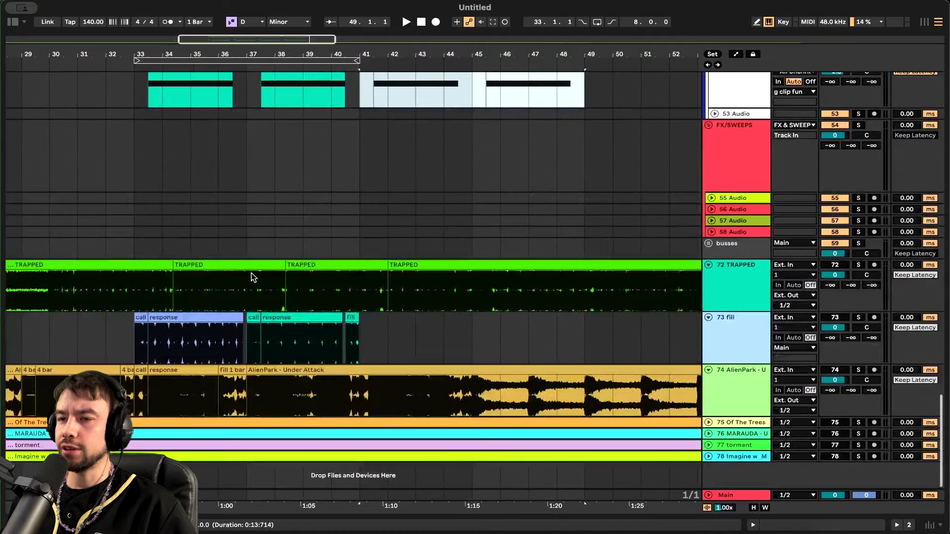
# Unfold the Of The Trees reference track below the busses and solo it
pyautogui.scroll(-5, 253, 277)
pyautogui.scroll(-5, 253, 277)
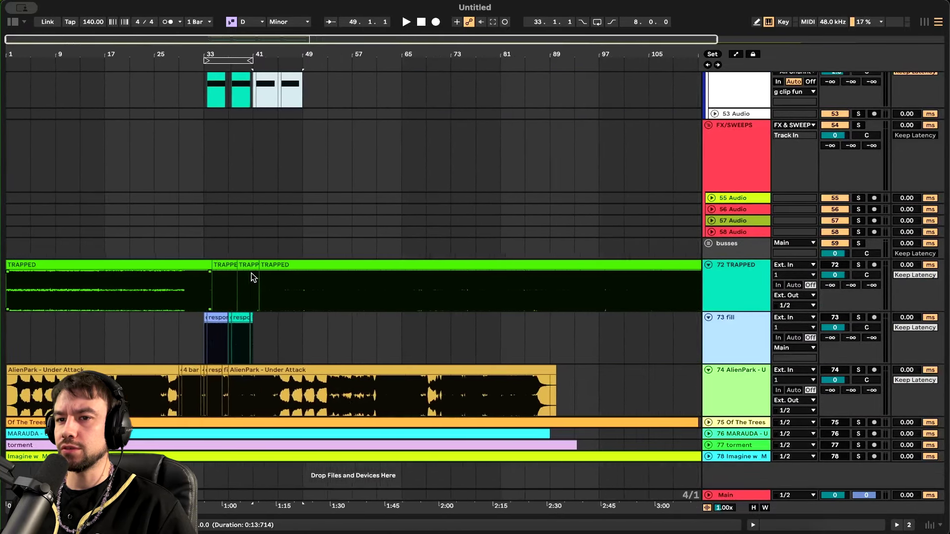
pyautogui.click(708, 422)
pyautogui.scroll(-1, 731, 433)
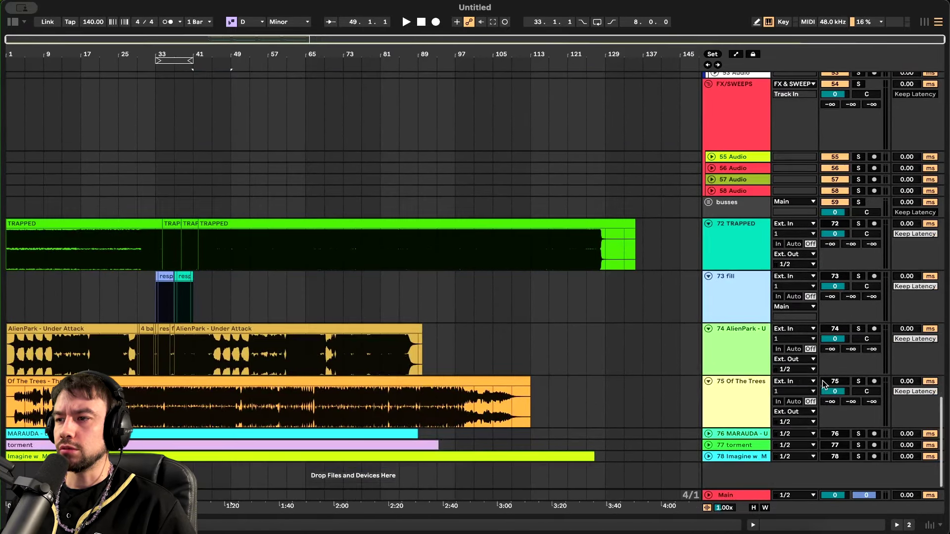
pyautogui.click(858, 381)
pyautogui.scroll(6, 250, 410)
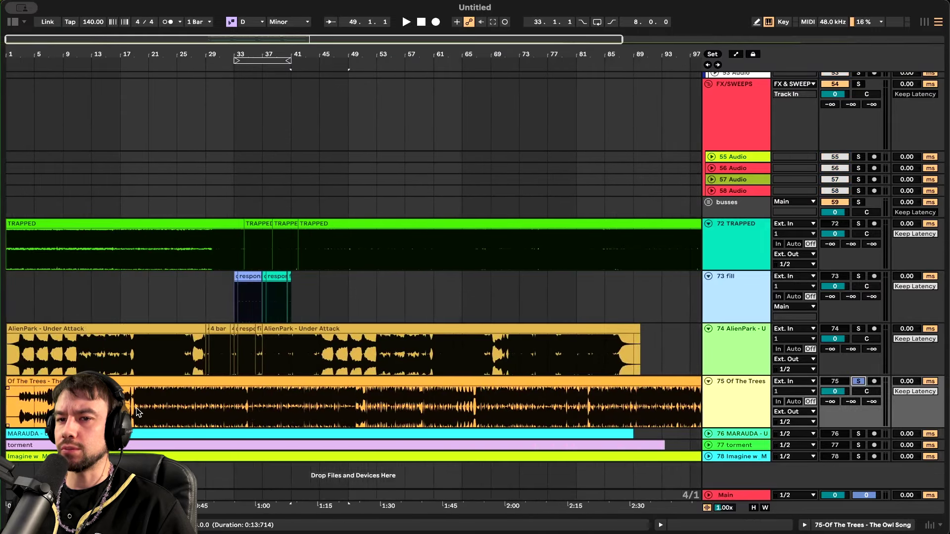
# Play the Of The Trees reference from the drop at bar 19 and examine its opening waveform
pyautogui.scroll(2, 138, 412)
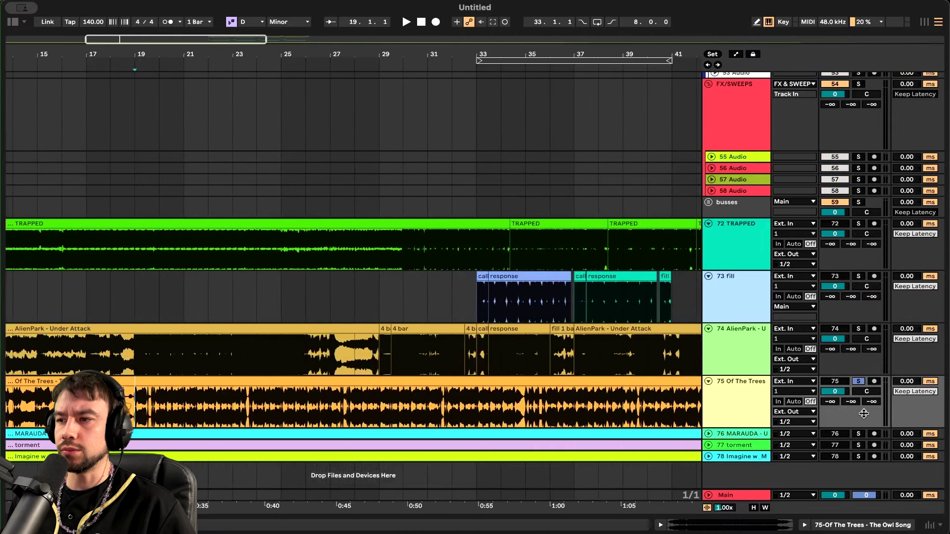
pyautogui.press('space')
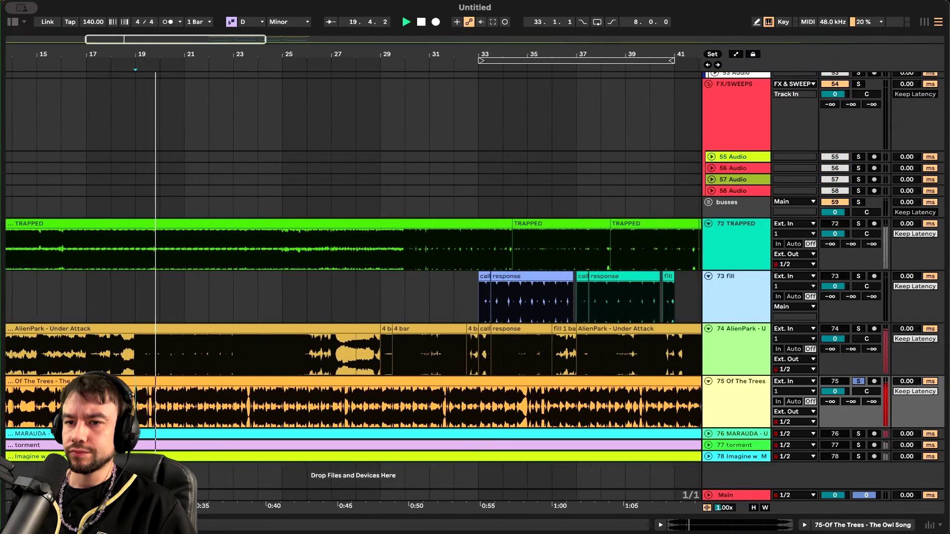
pyautogui.scroll(2, 93, 411)
pyautogui.press('space')
pyautogui.press('space')
pyautogui.scroll(3, 69, 397)
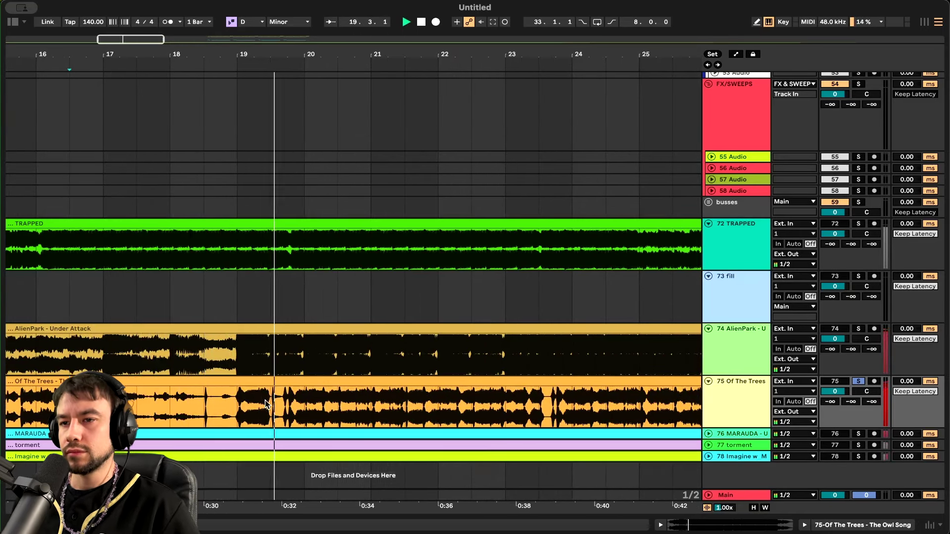
pyautogui.scroll(3, 266, 404)
pyautogui.scroll(-2, 266, 404)
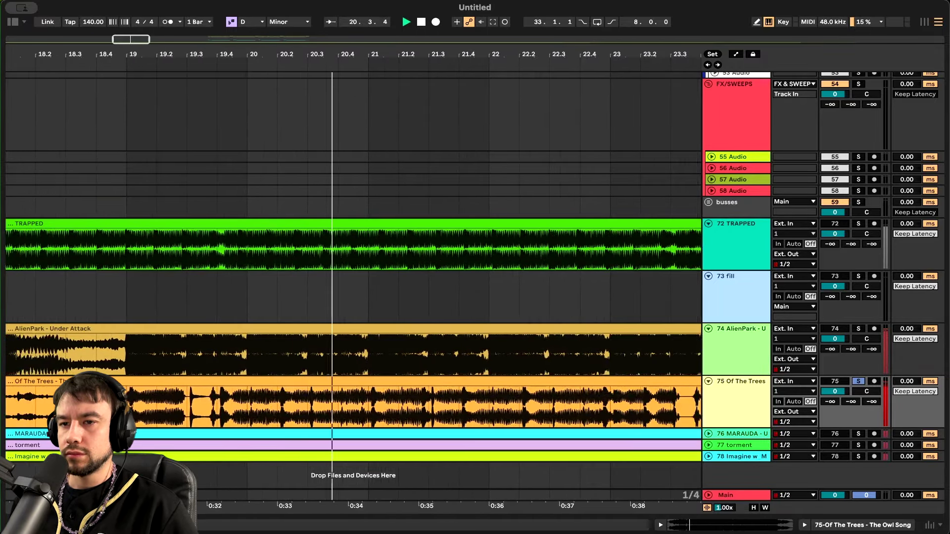
# Split the Of The Trees reference clip at bar 19 and again at 23.4
pyautogui.click(129, 401)
pyautogui.press('super+e')
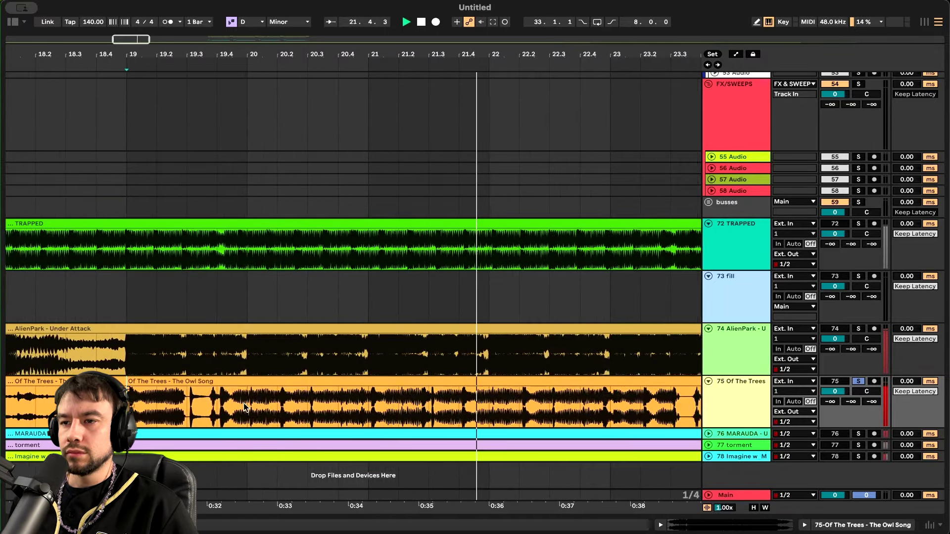
pyautogui.hscroll(3, 245, 407)
pyautogui.scroll(-3, 246, 408)
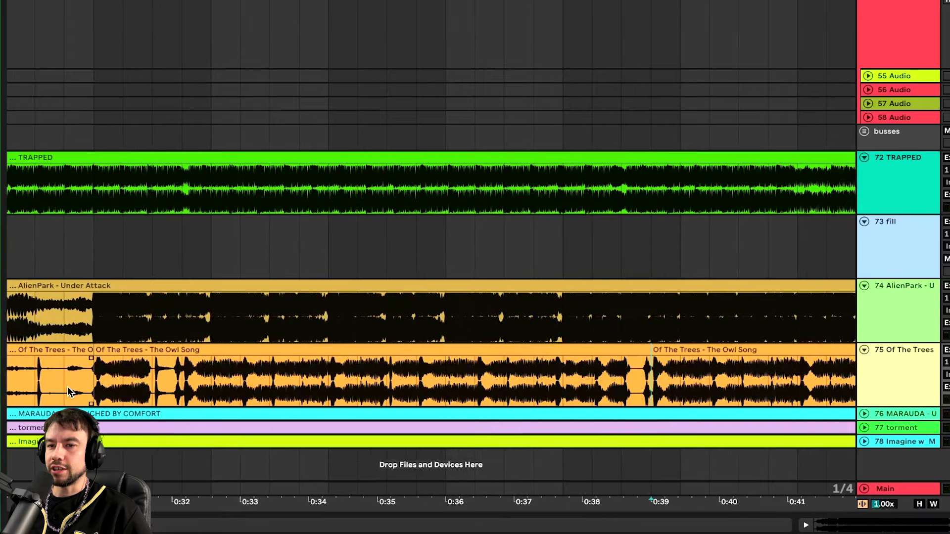
# Play the reference drop from bar 19 and listen to the opening bass call leading into the gap at 19.3
pyautogui.scroll(3, 96, 381)
pyautogui.press('space')
pyautogui.moveTo(104, 375); pyautogui.dragTo(319, 374)
pyautogui.press('space')
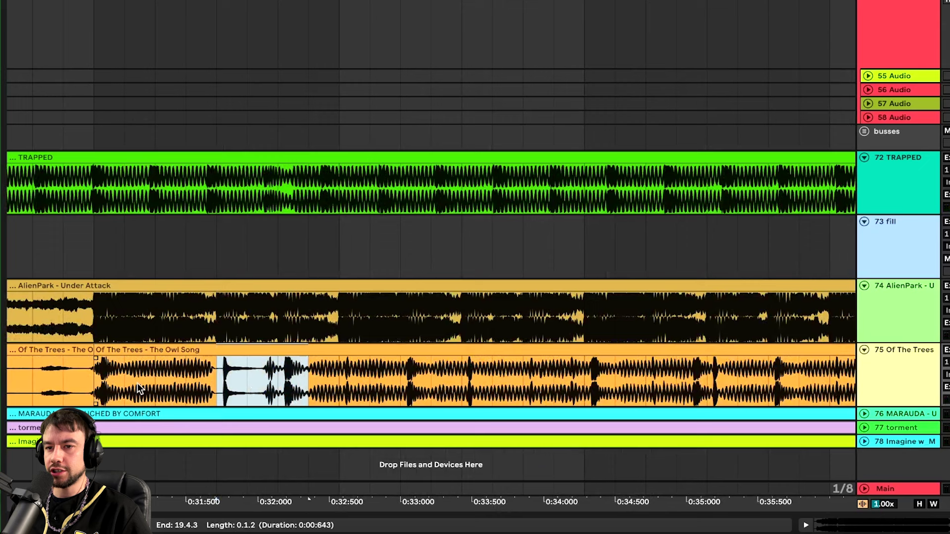
pyautogui.click(105, 381)
pyautogui.press('space')
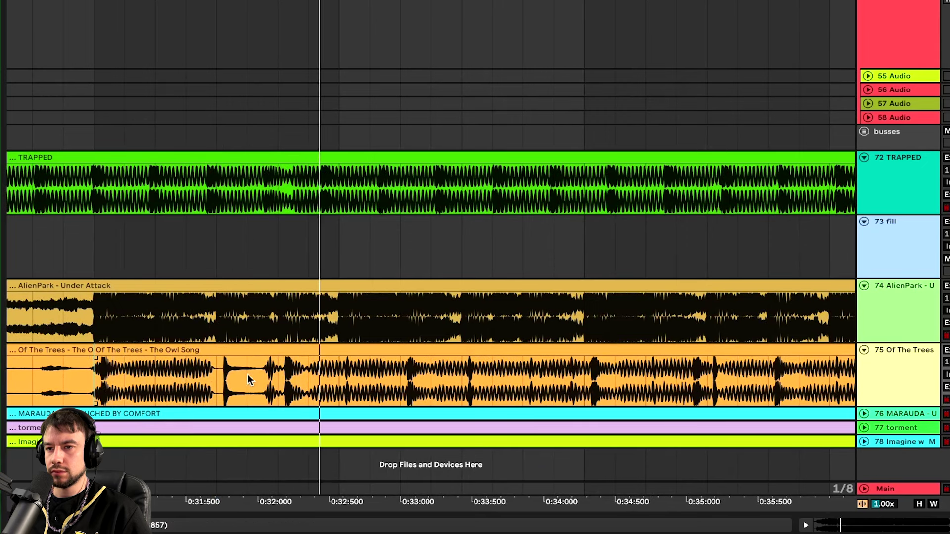
pyautogui.press('space')
# Mark the reference's gap from 19.3 to 19.4.3 and play it from 19.3 on its own
pyautogui.moveTo(223, 375); pyautogui.dragTo(297, 383)
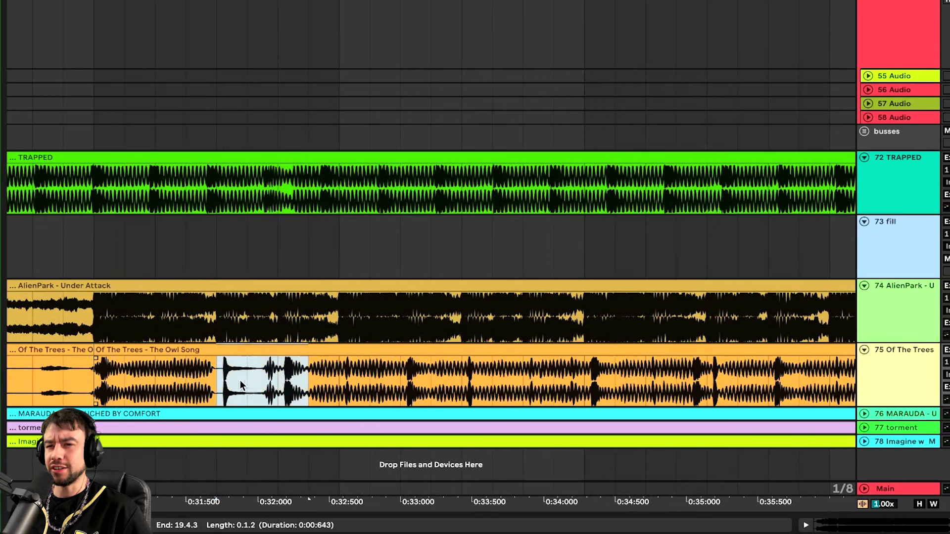
pyautogui.click(221, 380)
pyautogui.press('space')
pyautogui.press('space')
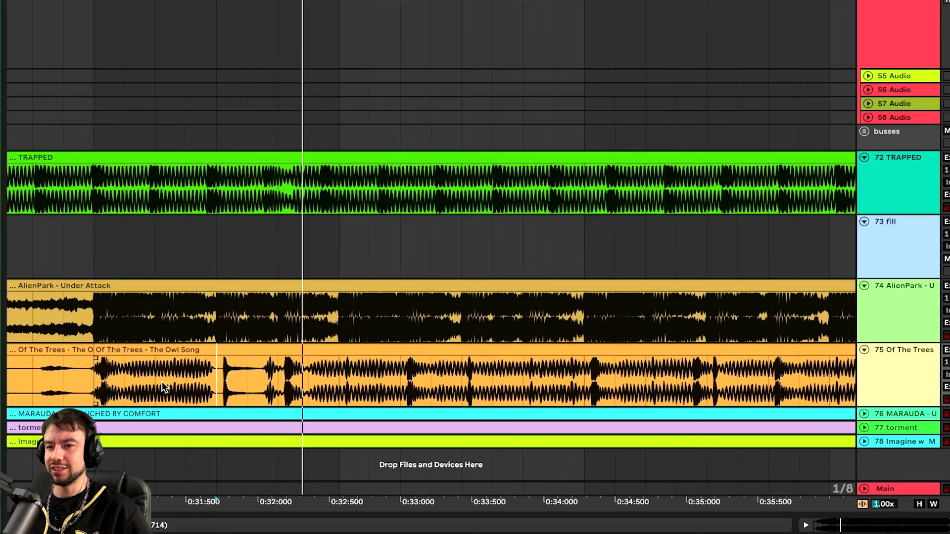
# Replay the reference from bar 19, then from within the gap at 19.3.3, to compare the call with its response
pyautogui.click(105, 381)
pyautogui.press('space')
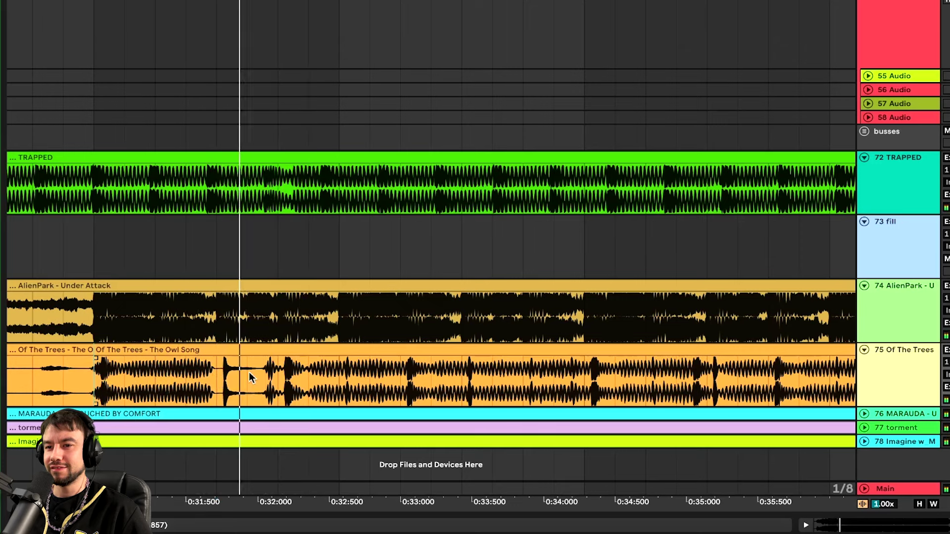
pyautogui.hscroll(3, 247, 377)
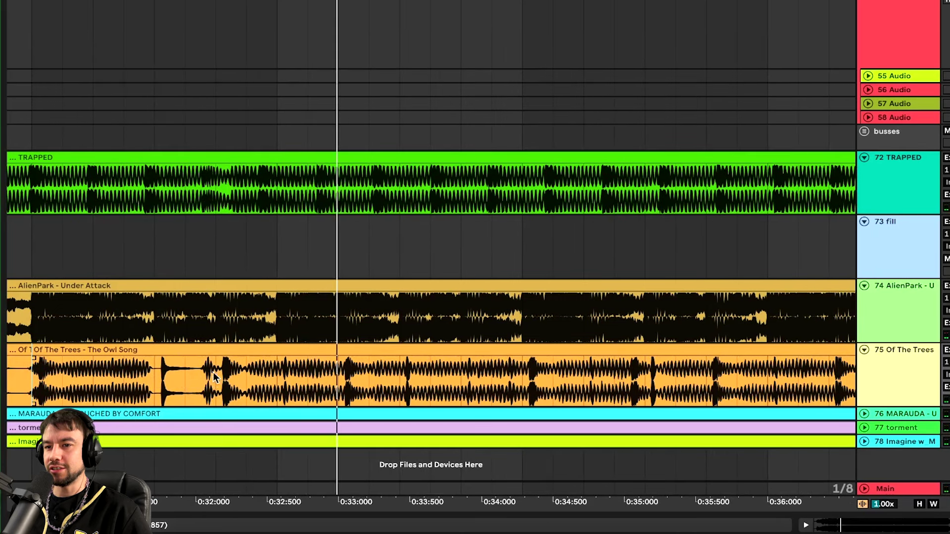
pyautogui.moveTo(216, 377); pyautogui.dragTo(308, 377)
pyautogui.click(171, 387)
pyautogui.press('space')
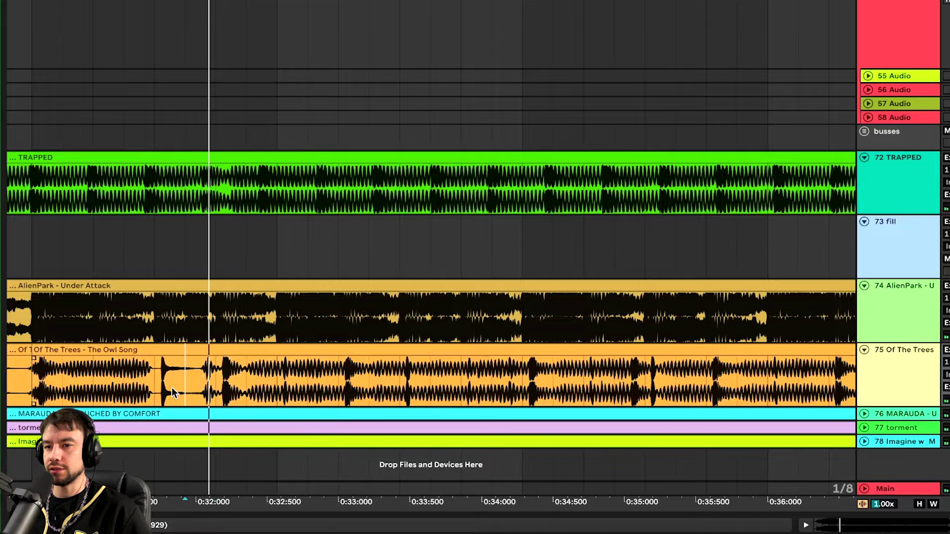
# Listen to the reference's first phrase up to the split at 23.4 and examine the gap that ends it
pyautogui.scroll(-2, 84, 396)
pyautogui.scroll(-2, 84, 397)
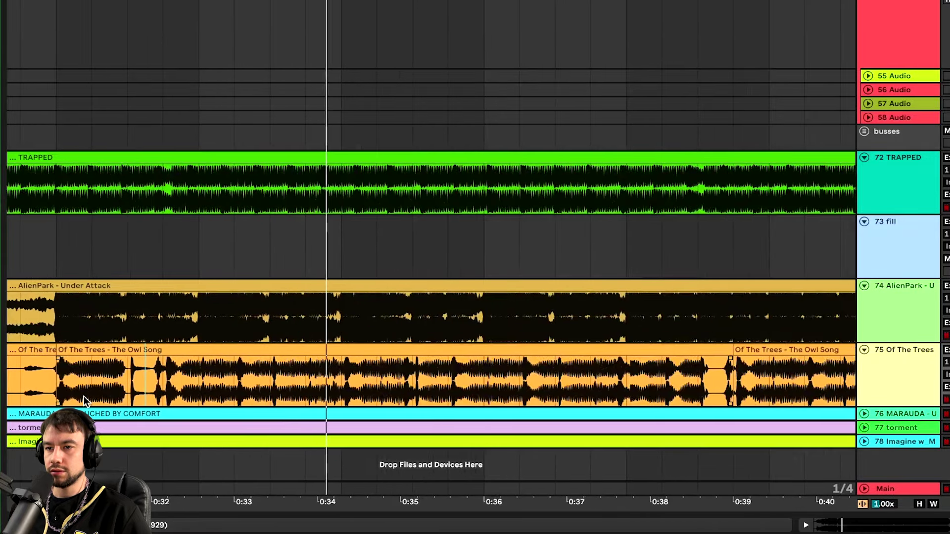
pyautogui.hscroll(2, 85, 396)
pyautogui.scroll(3, 437, 385)
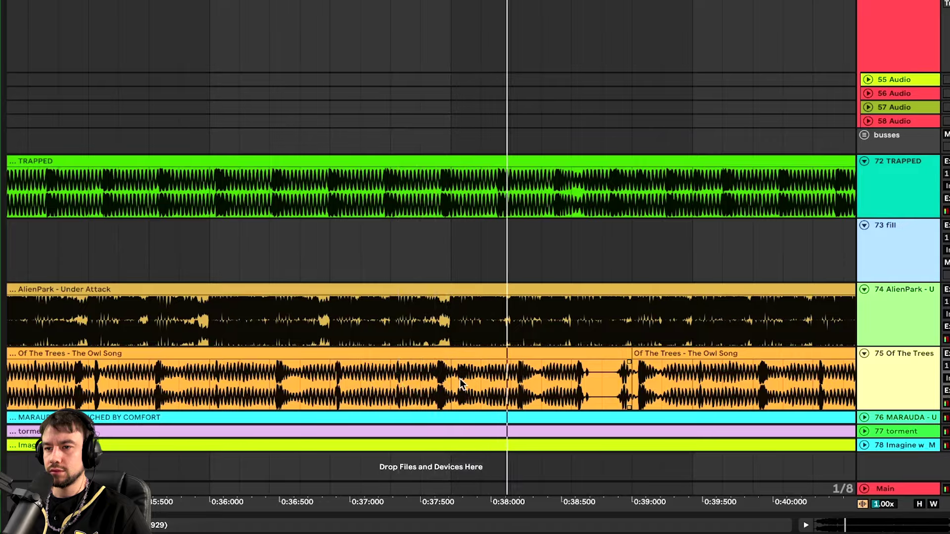
pyautogui.scroll(-3, 459, 379)
pyautogui.scroll(-4, 459, 378)
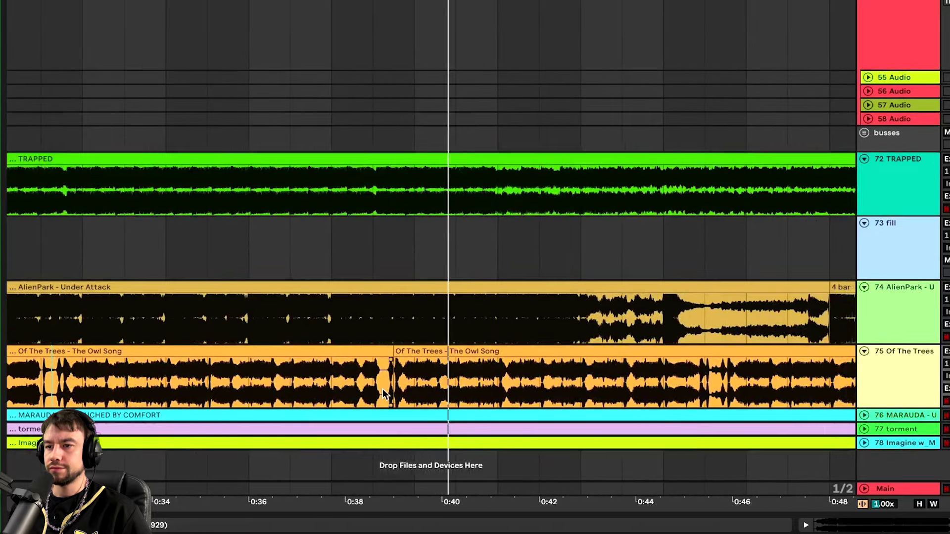
# Listen to the Of The Trees drop past the 23.4 split and examine where gaps recur in the waveform
pyautogui.scroll(1, 381, 389)
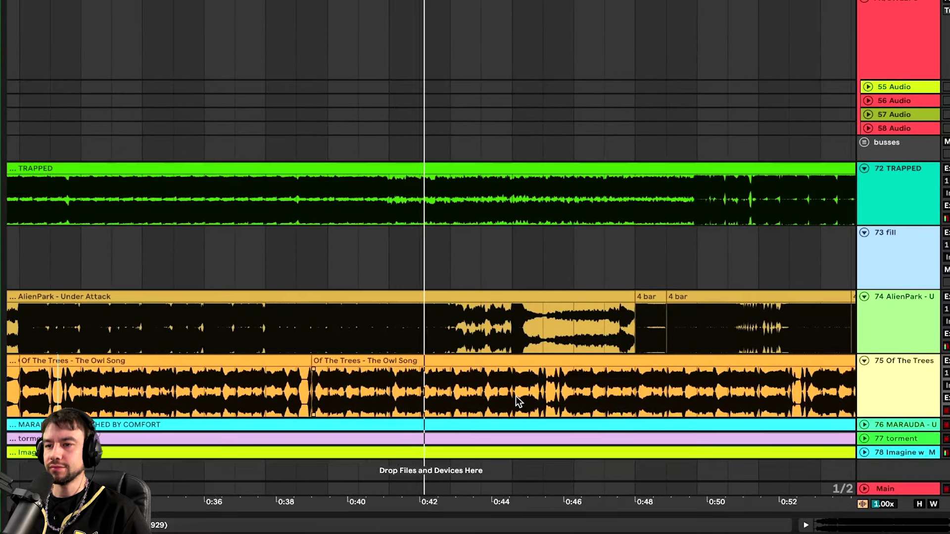
pyautogui.scroll(2, 516, 396)
pyautogui.scroll(1, 516, 395)
pyautogui.hscroll(4, 515, 396)
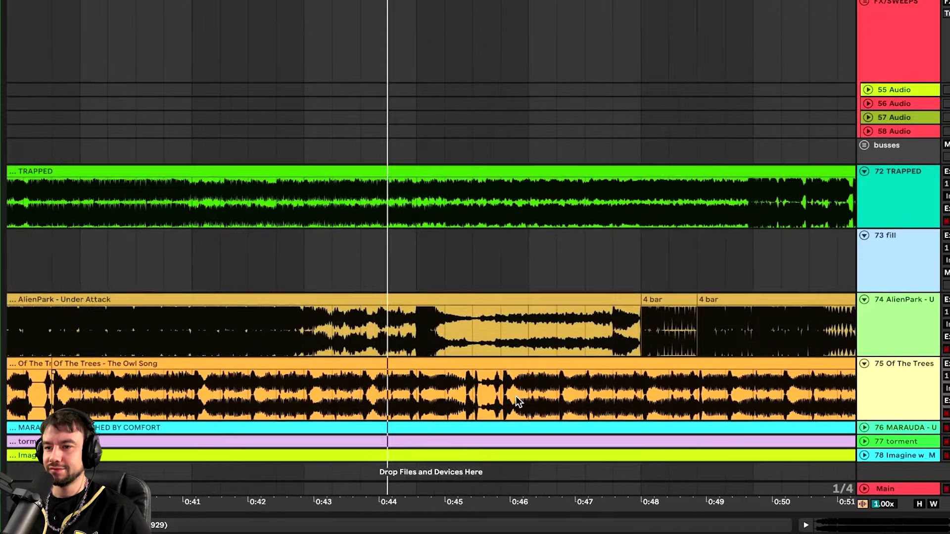
pyautogui.scroll(-2, 515, 395)
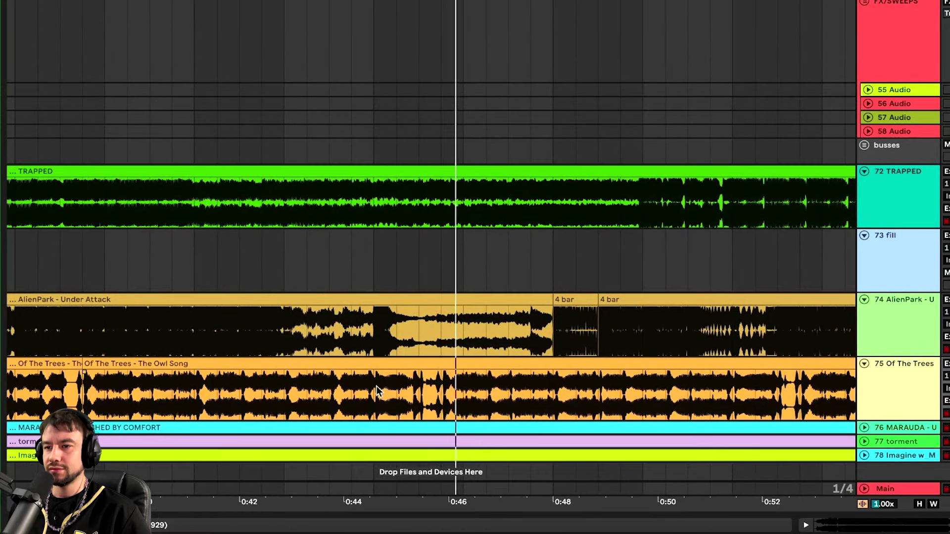
pyautogui.scroll(-3, 367, 382)
pyautogui.hscroll(-1, 367, 382)
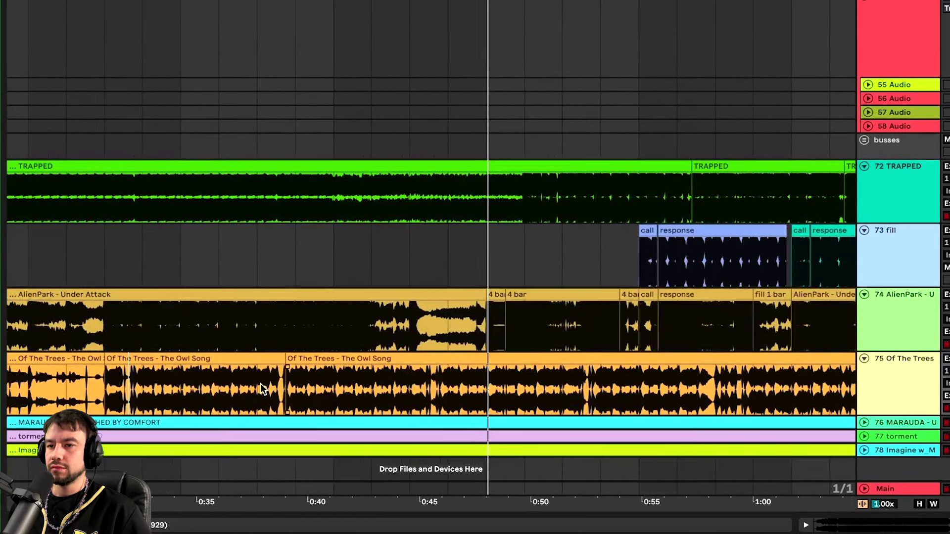
pyautogui.scroll(4, 248, 384)
pyautogui.scroll(-4, 248, 384)
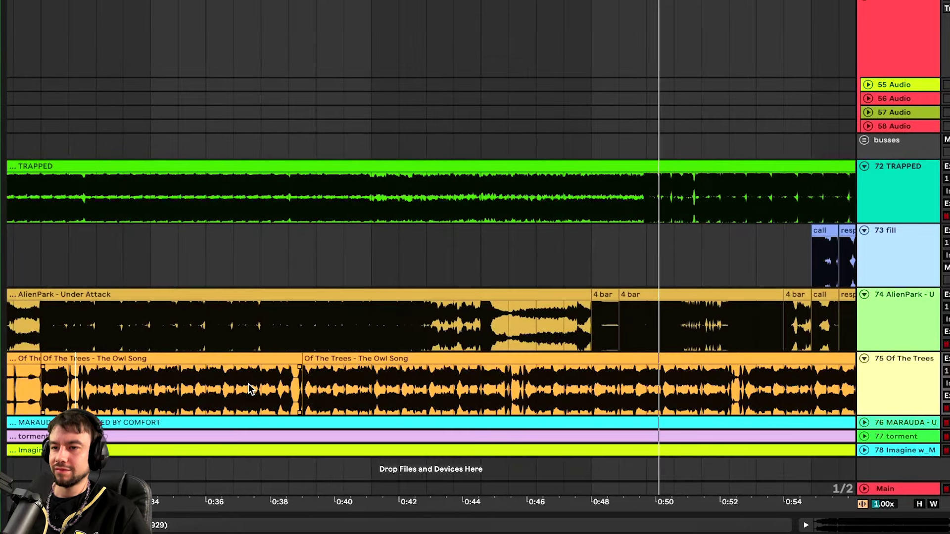
pyautogui.scroll(5, 300, 393)
pyautogui.hscroll(-5, 302, 393)
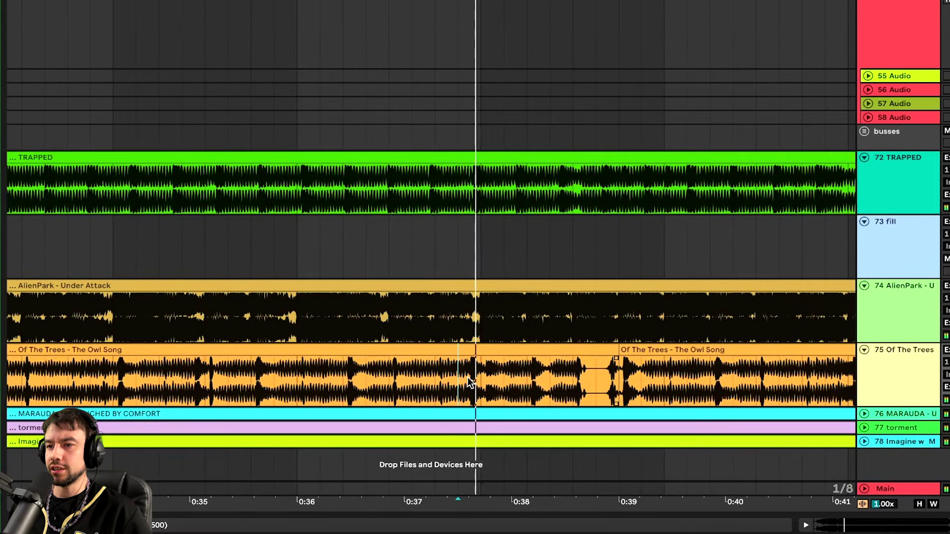
# Mark the one-beat gap from 23.3 to 23.4 in the Of The Trees reference and play it from 23.3
pyautogui.click(383, 373)
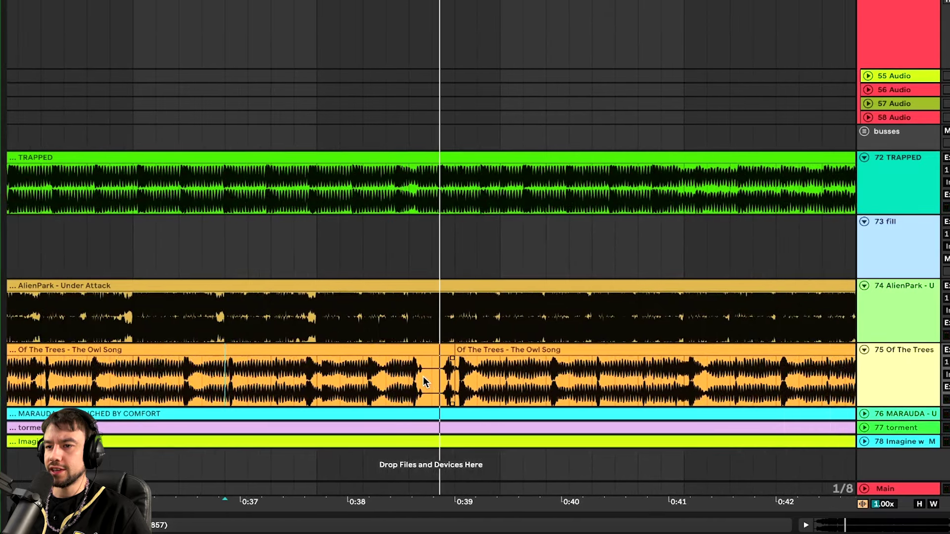
pyautogui.press('space')
pyautogui.moveTo(411, 376); pyautogui.dragTo(457, 376)
pyautogui.scroll(-5, 456, 373)
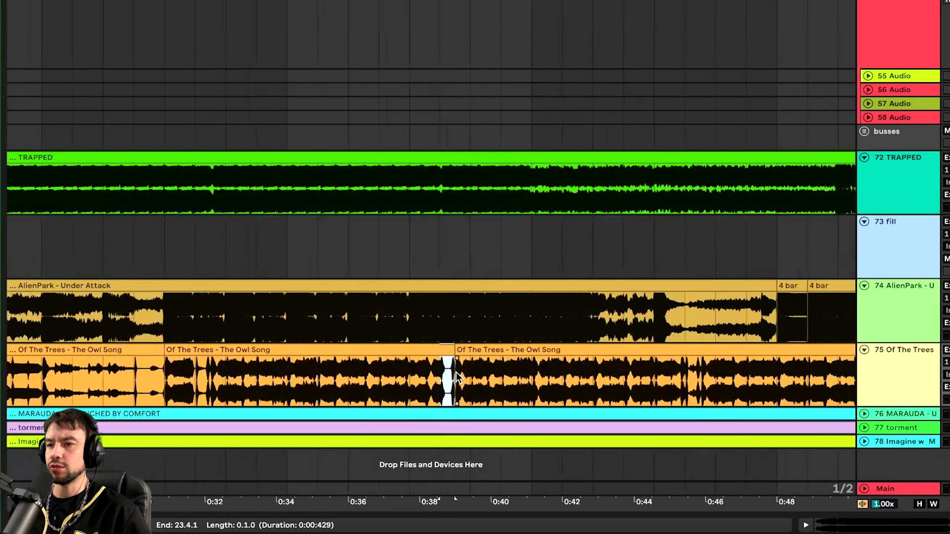
pyautogui.click(433, 368)
pyautogui.hscroll(3, 433, 368)
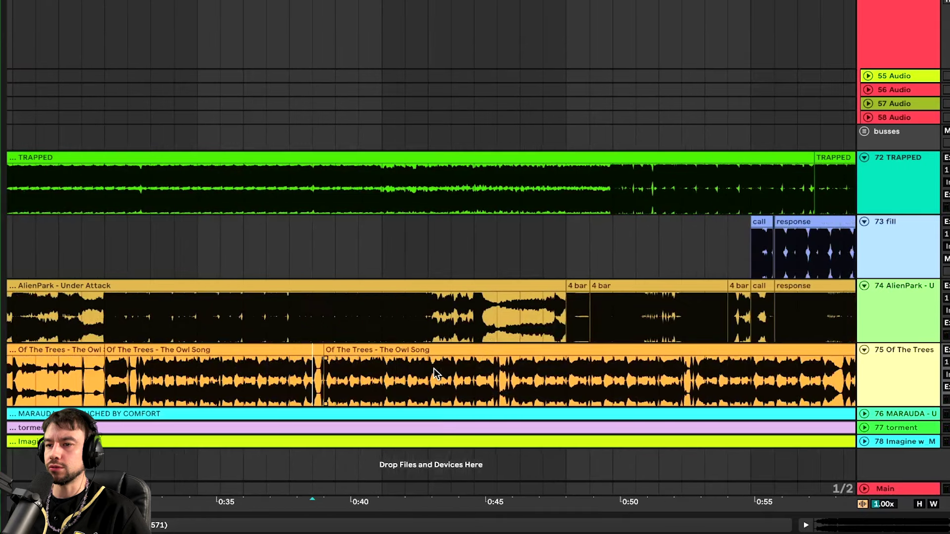
pyautogui.press('space')
# Play the Of The Trees reference from bar 27 to hear the lead-in to its next gap
pyautogui.click(479, 372)
pyautogui.press('space')
pyautogui.hscroll(3, 479, 372)
pyautogui.hscroll(2, 482, 376)
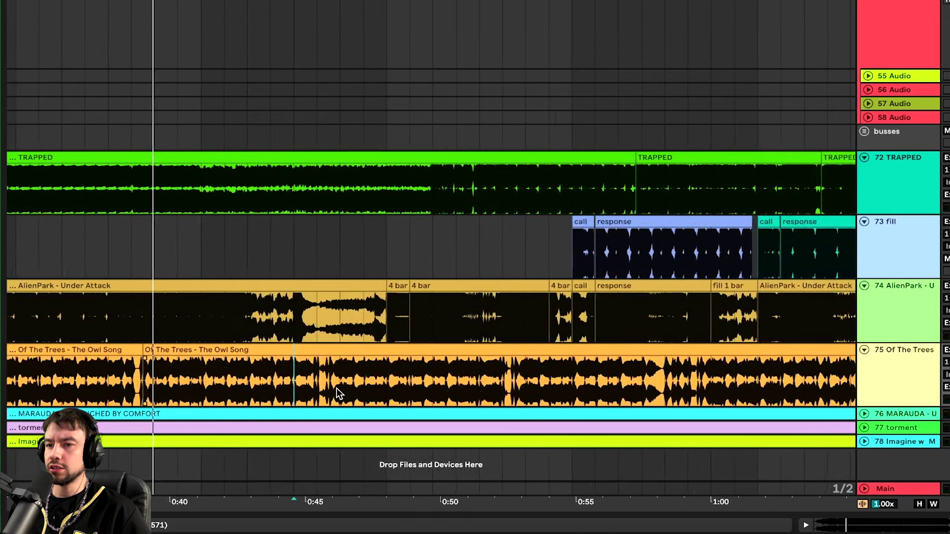
pyautogui.scroll(3, 237, 371)
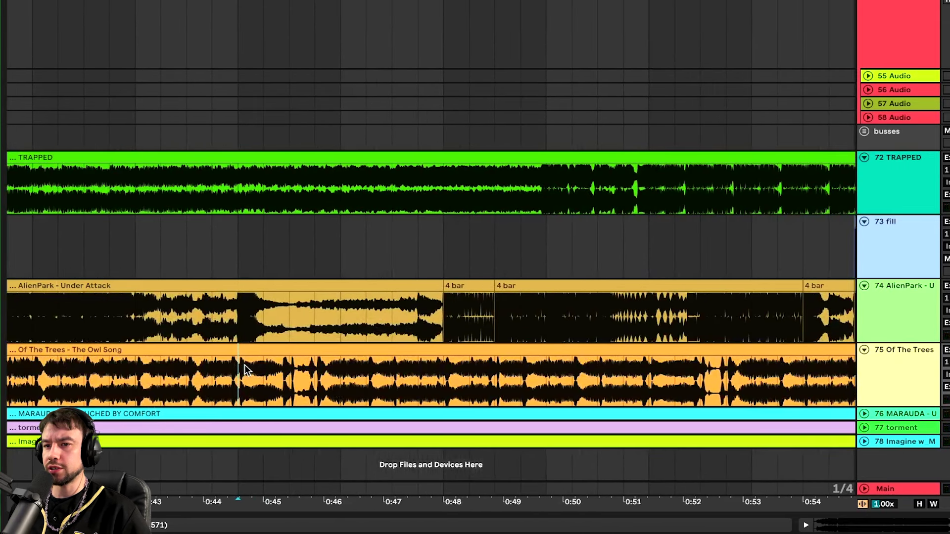
# Replay the opening phrase of the Of The Trees drop to compare its call with the phrase after bar 27
pyautogui.scroll(-4, 280, 375)
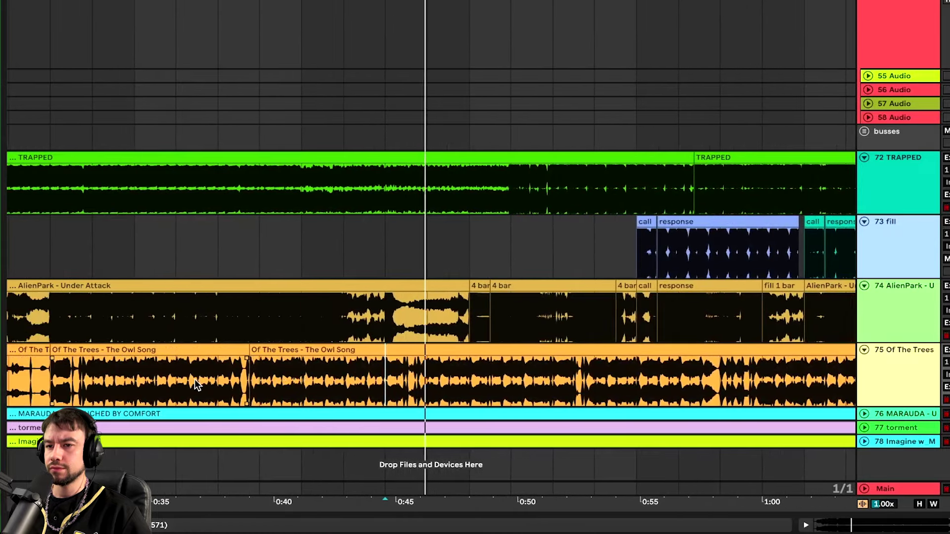
pyautogui.hscroll(-2, 272, 379)
pyautogui.click(271, 379)
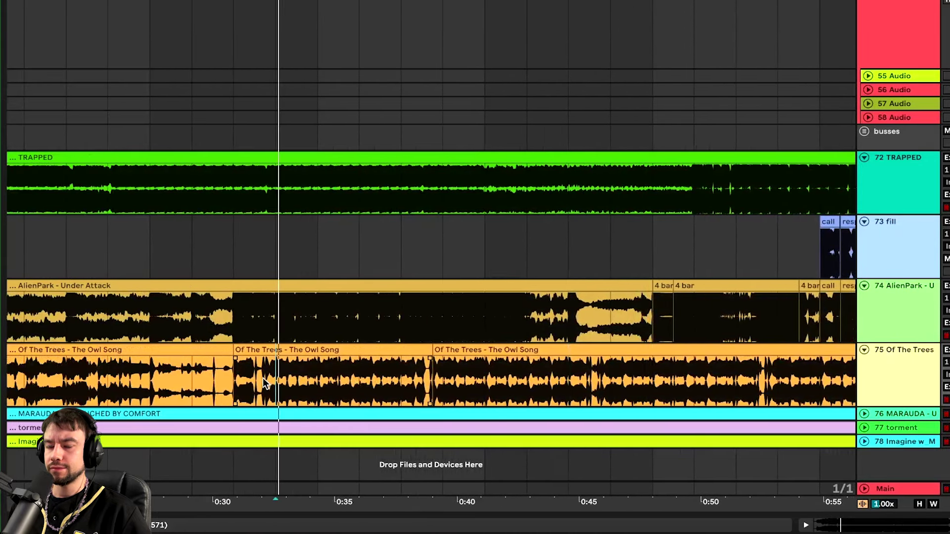
pyautogui.hscroll(-2, 251, 375)
pyautogui.scroll(-5, 251, 375)
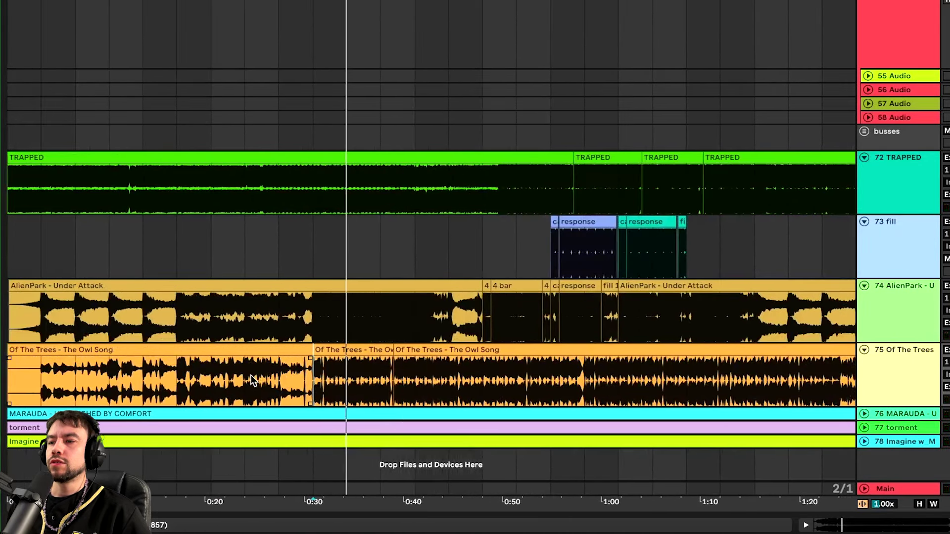
# Unfold the MARAUDA - UNTOUCHED BY COMFORT reference track and play it up to its drop
pyautogui.click(864, 413)
pyautogui.scroll(-2, 866, 411)
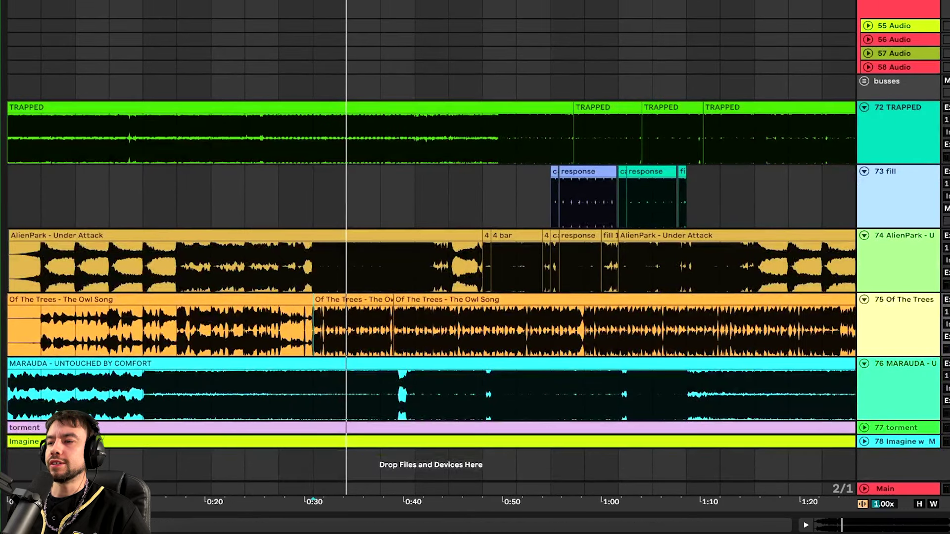
pyautogui.scroll(-4, 420, 330)
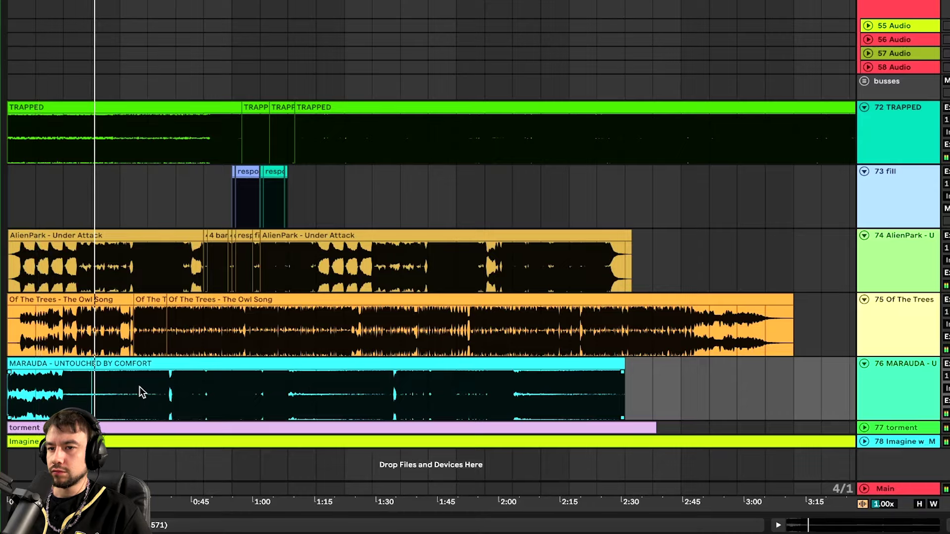
pyautogui.scroll(4, 161, 392)
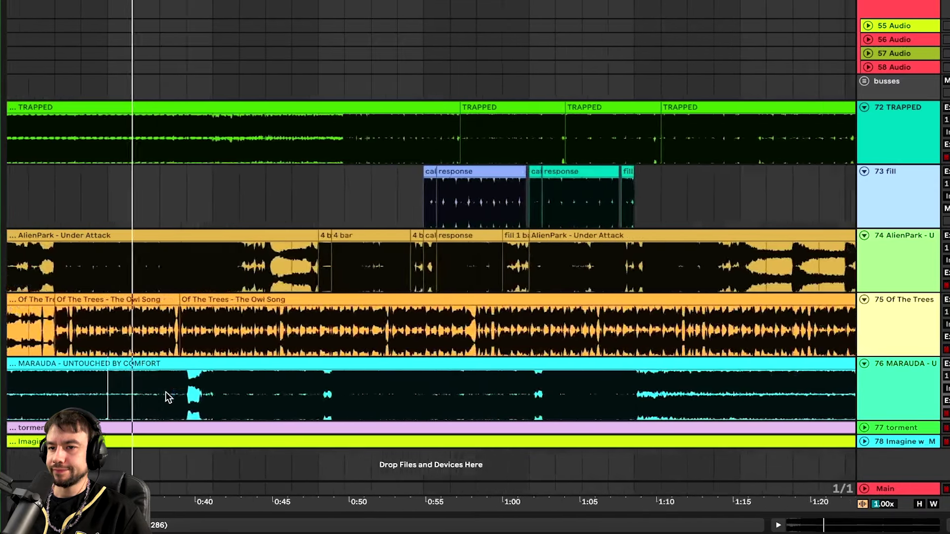
pyautogui.scroll(2, 167, 395)
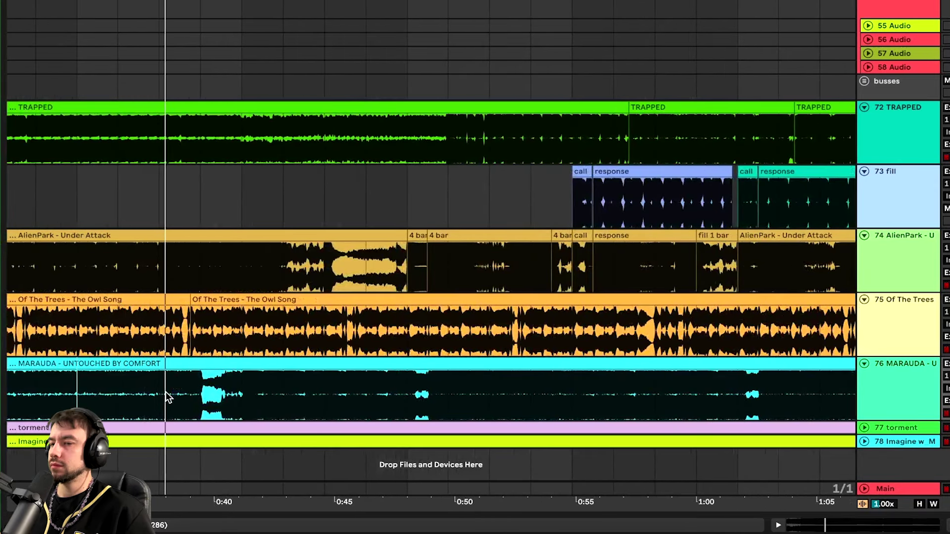
# Listen to the opening bars of the MARAUDA drop and examine where its fills fall in the waveform
pyautogui.scroll(5, 257, 385)
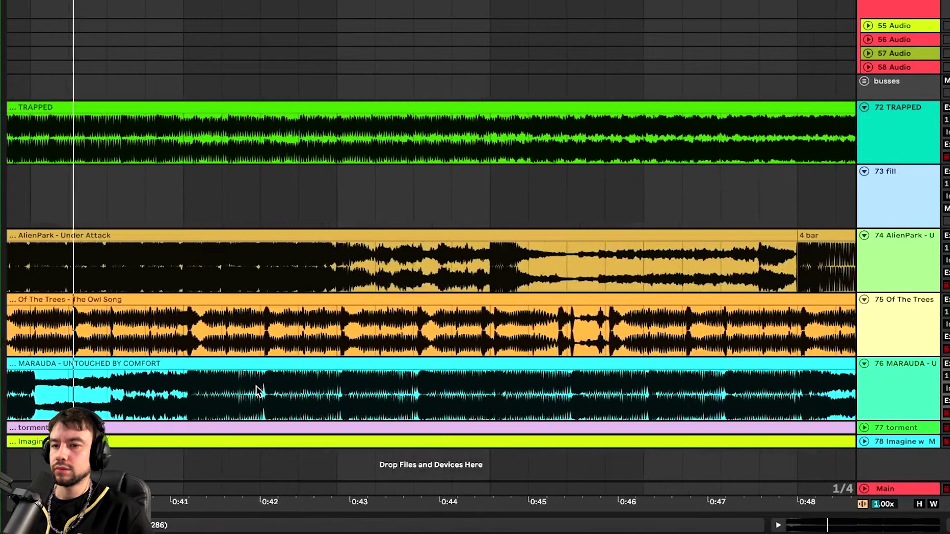
pyautogui.scroll(-2, 256, 388)
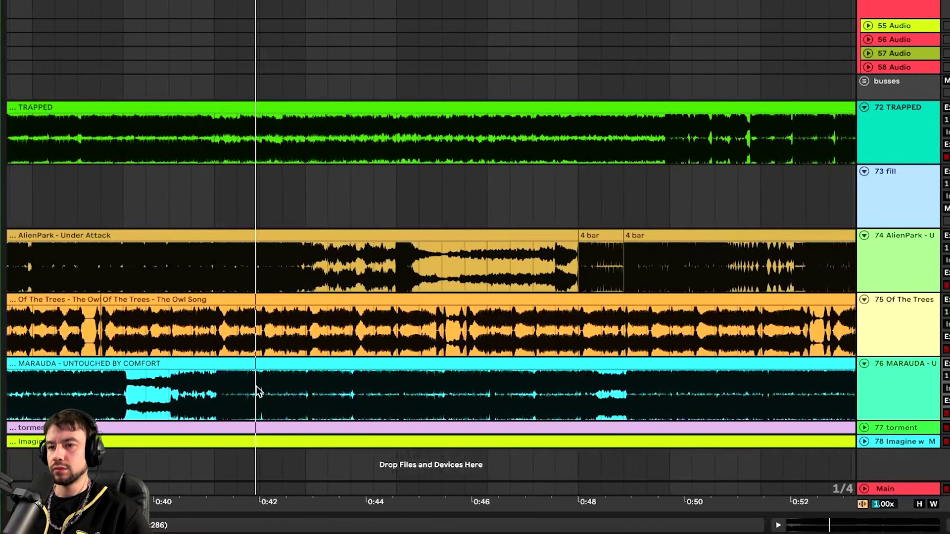
pyautogui.scroll(-1, 257, 388)
pyautogui.scroll(-2, 256, 389)
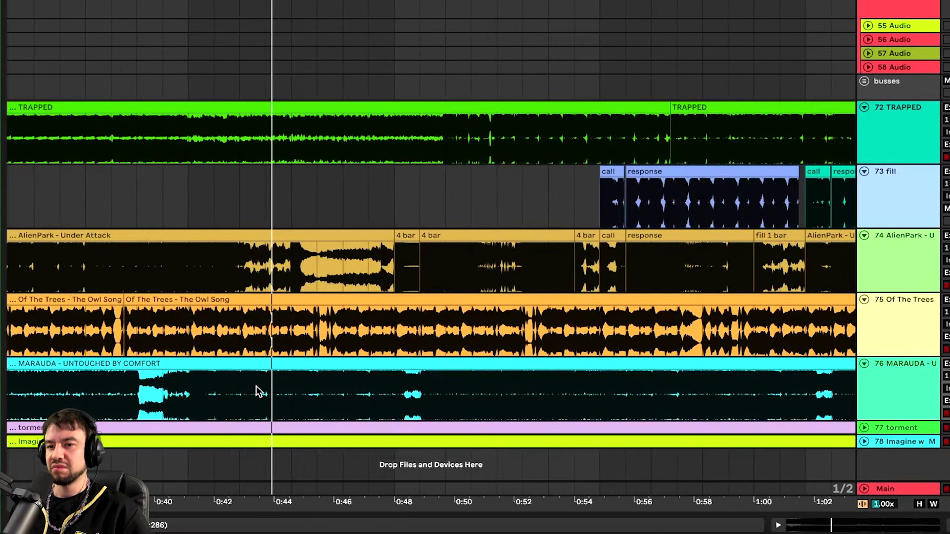
pyautogui.scroll(2, 256, 388)
# Split the MARAUDA clip at bar 25, where its drop starts, and again at bar 33
pyautogui.click(160, 388)
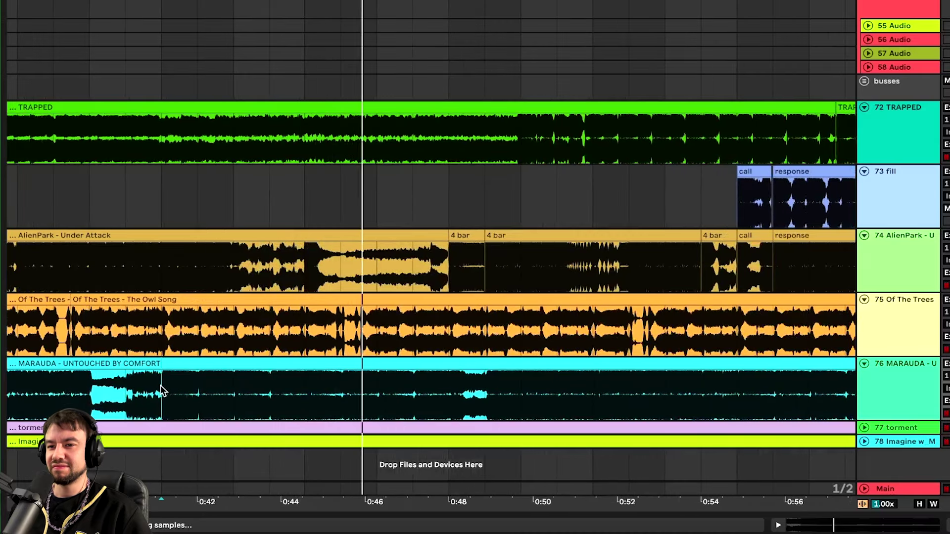
pyautogui.hotkey('ctrl', 'e')
pyautogui.scroll(-2, 161, 386)
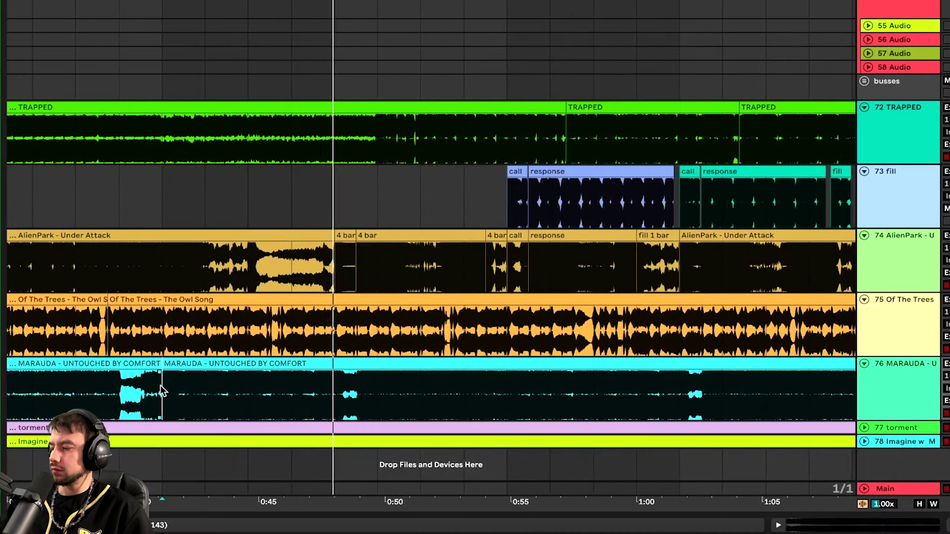
pyautogui.scroll(-2, 160, 387)
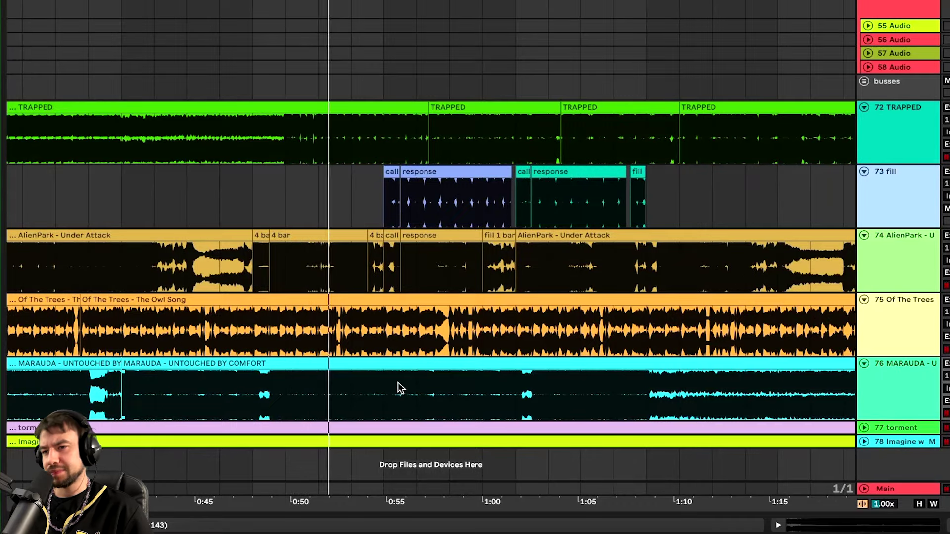
pyautogui.scroll(3, 398, 381)
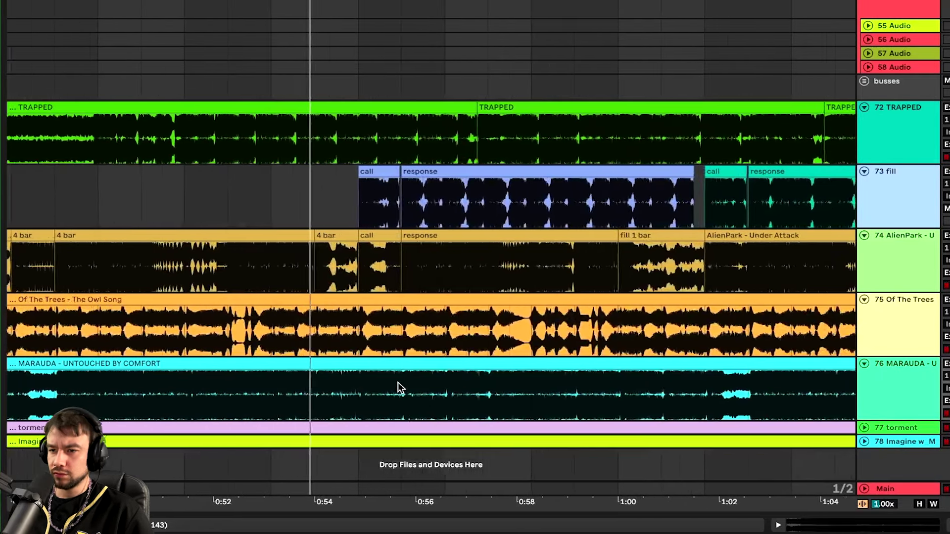
pyautogui.scroll(5, 398, 382)
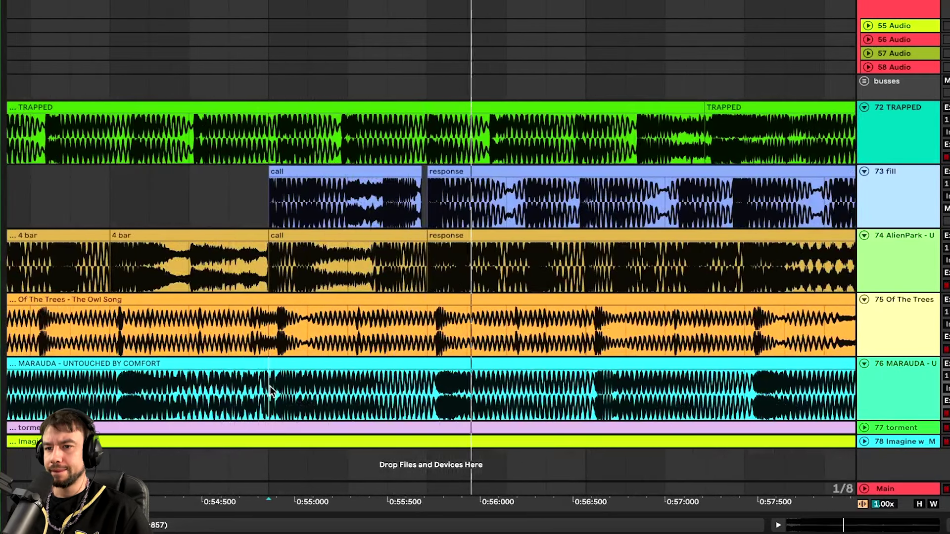
pyautogui.scroll(-8, 277, 390)
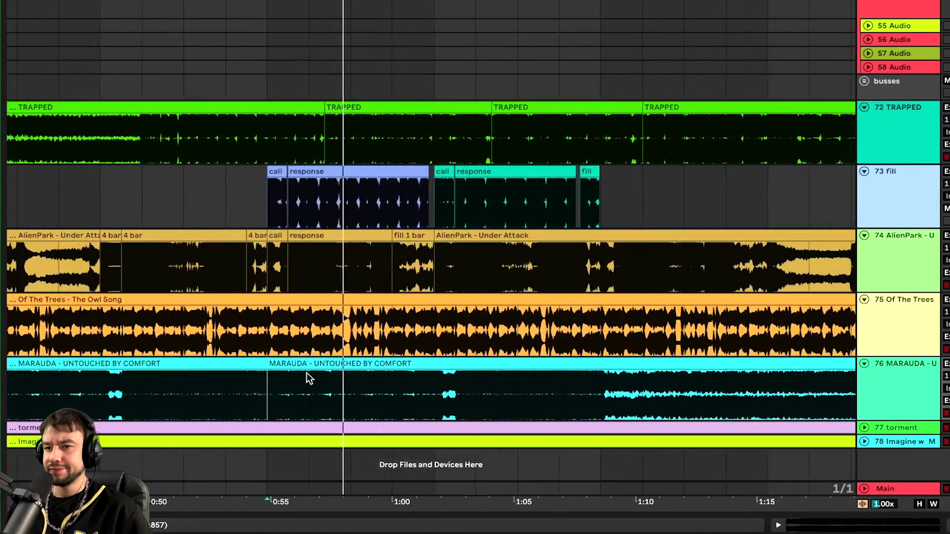
# Rename the MARAUDA clip between bars 25 and 33 as 8 bar
pyautogui.hscroll(-5, 153, 396)
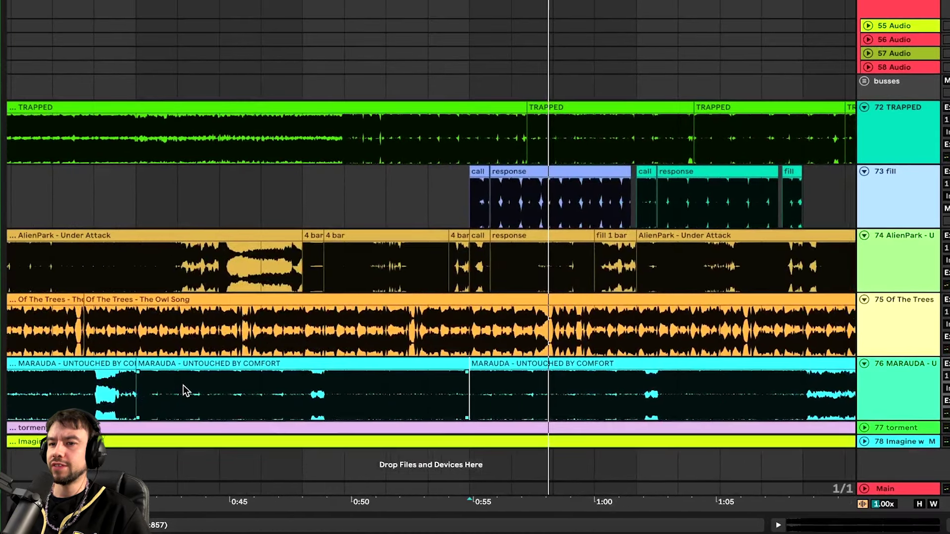
pyautogui.click(182, 365)
pyautogui.hotkey('ctrl', 'r')
pyautogui.write('8 bar')
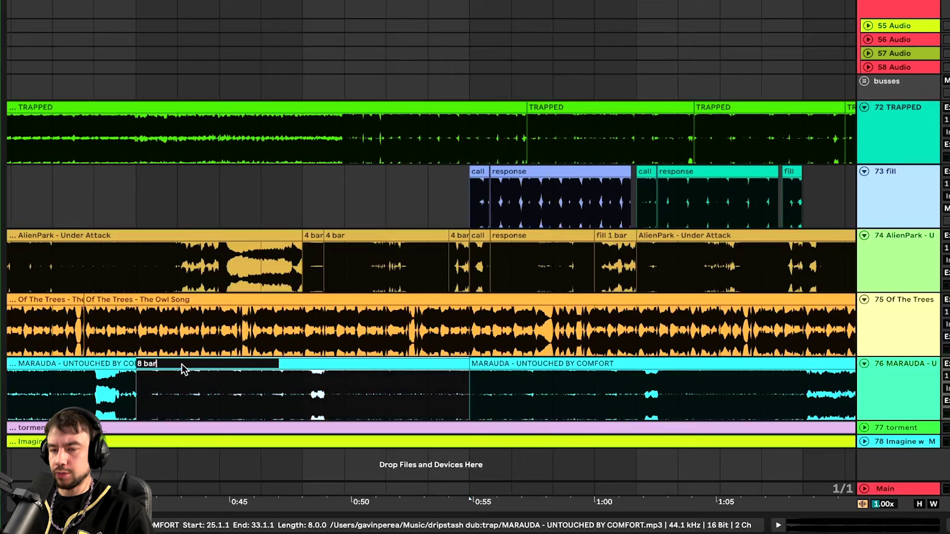
pyautogui.press('Return')
# Mark the first phrase of the MARAUDA drop from 25.1 to 29.3, fill included, and play it
pyautogui.scroll(5, 96, 400)
pyautogui.scroll(-3, 495, 393)
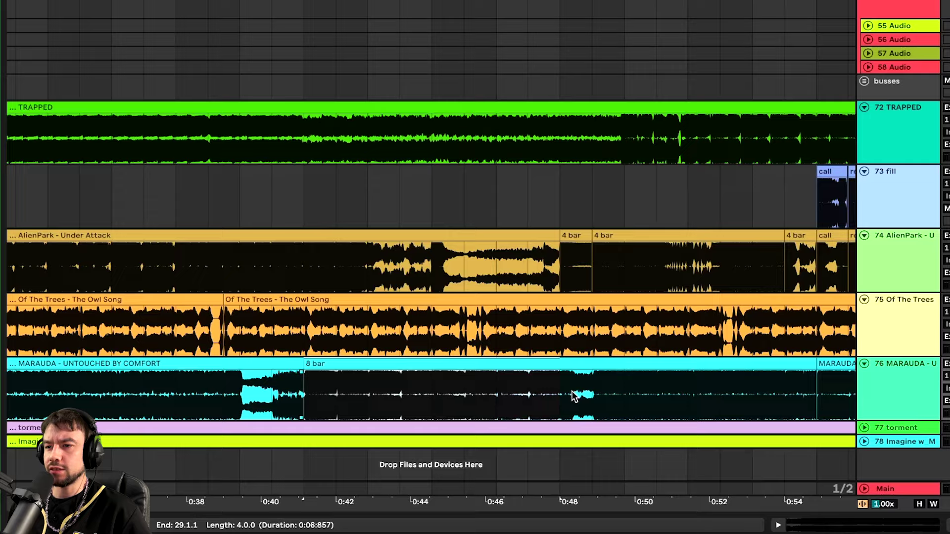
pyautogui.press('space')
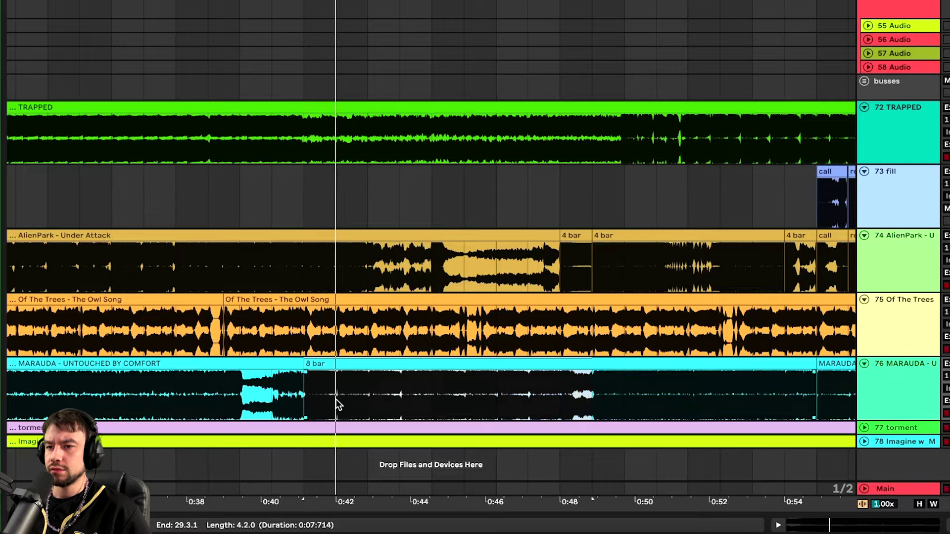
pyautogui.scroll(2, 336, 399)
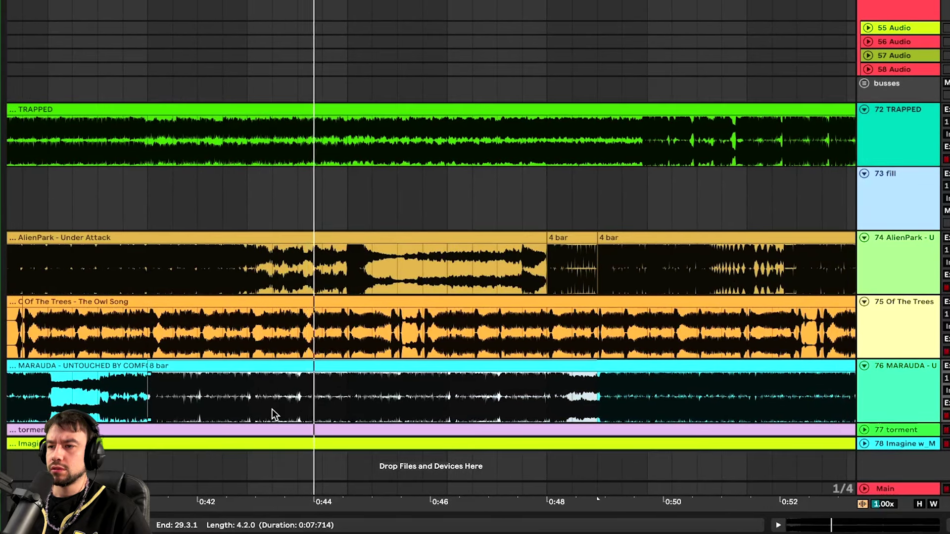
pyautogui.scroll(-2, 272, 408)
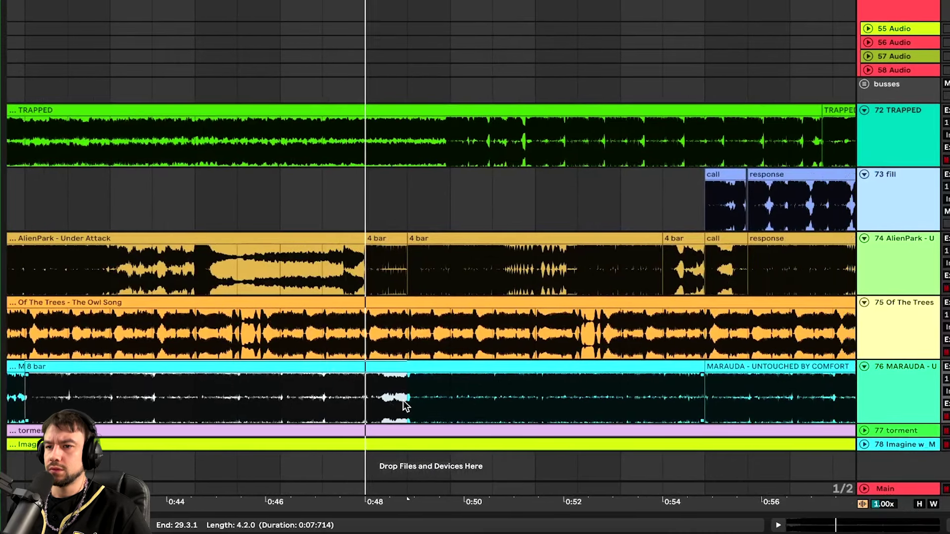
# Examine the MARAUDA fill around bar 29 and mark the beat from 29.1 to 29.2 where it begins
pyautogui.scroll(2, 405, 403)
pyautogui.scroll(-3, 346, 388)
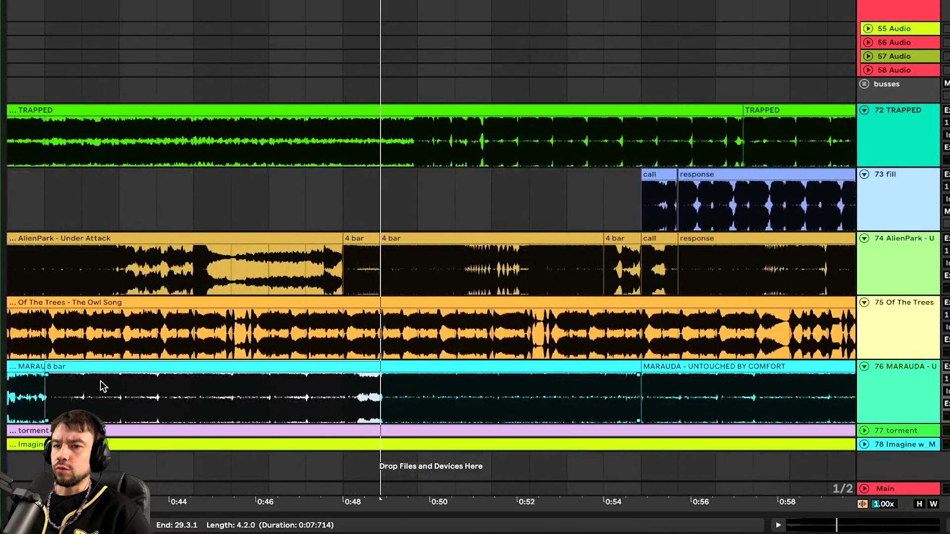
pyautogui.scroll(3, 340, 379)
pyautogui.click(345, 401)
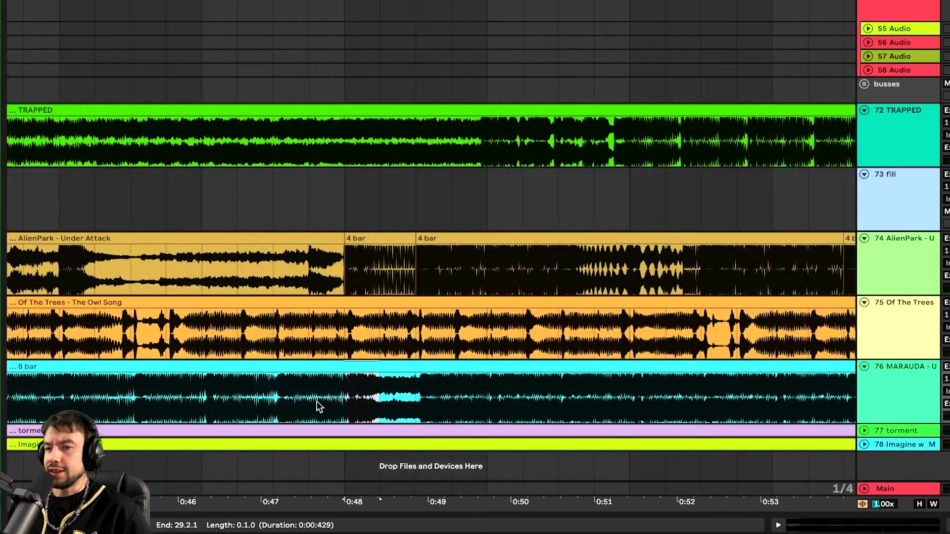
# Mark the bar following the MARAUDA fill, from 29.3 to 30.3, and play it
pyautogui.moveTo(343, 403); pyautogui.dragTo(565, 394)
pyautogui.press('space')
pyautogui.scroll(-3, 566, 394)
pyautogui.hscroll(2, 566, 394)
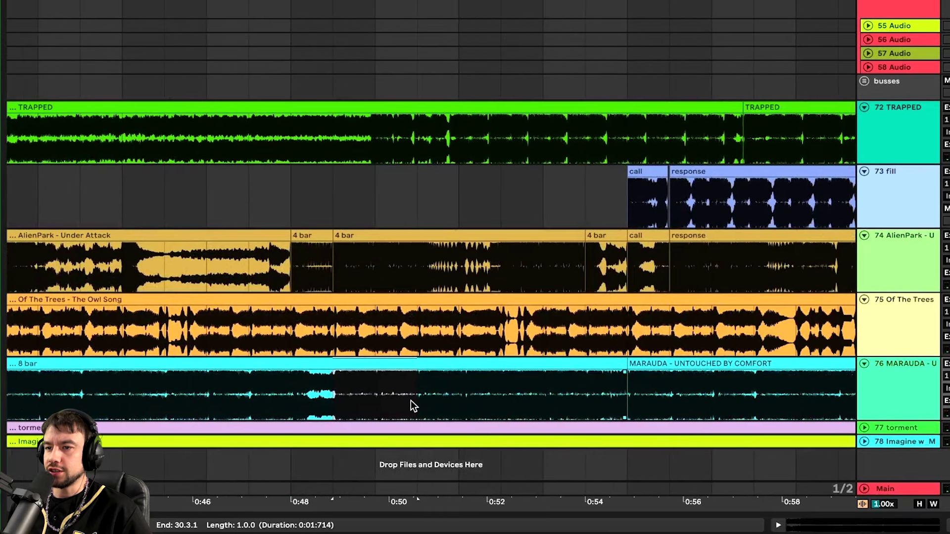
pyautogui.press('space')
pyautogui.scroll(2, 375, 397)
pyautogui.hscroll(-3, 343, 388)
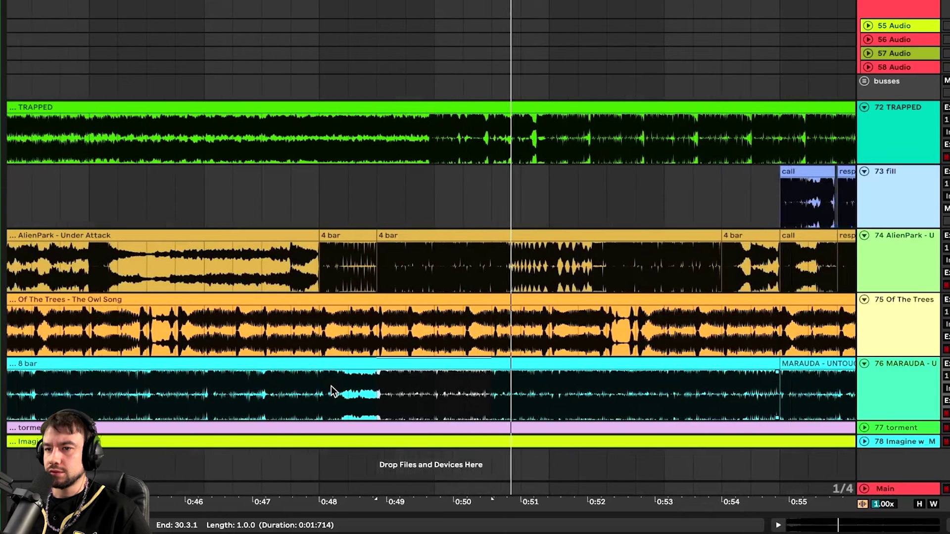
# Split the MARAUDA 8 bar clip at bar 29 and mark the fill from 29.1 to 29.3
pyautogui.scroll(-3, 331, 387)
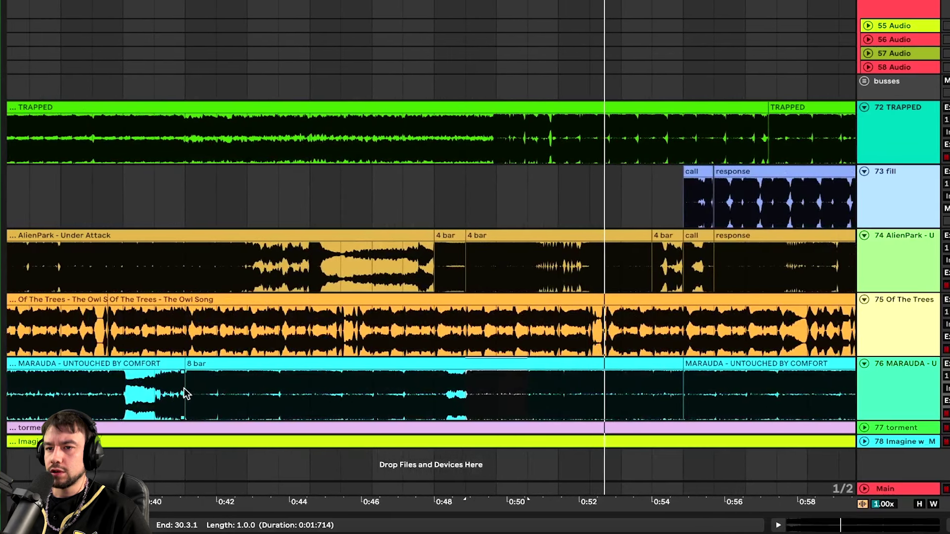
pyautogui.moveTo(186, 394); pyautogui.dragTo(414, 393)
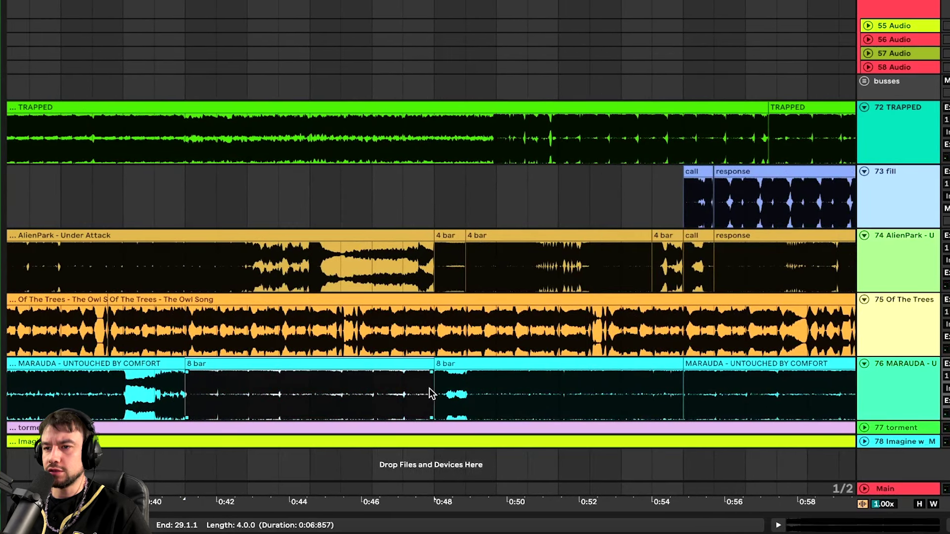
pyautogui.scroll(2, 421, 394)
pyautogui.click(447, 395)
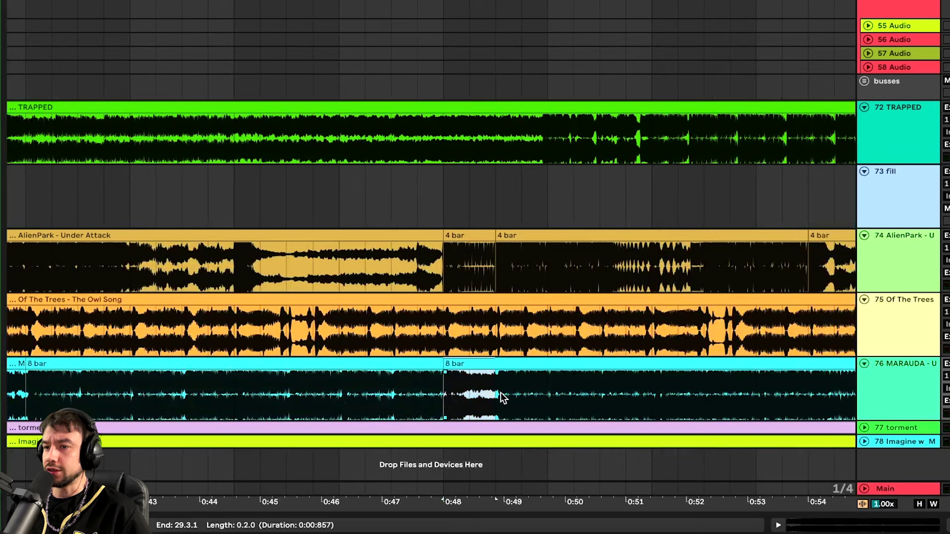
# Compare the two four-bar halves of the MARAUDA section on either side of bar 29
pyautogui.hscroll(2, 503, 396)
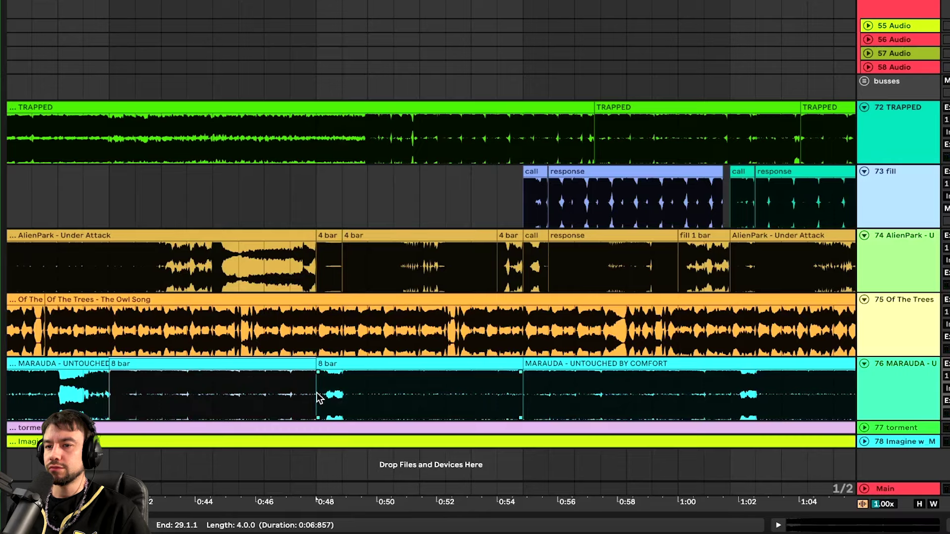
pyautogui.hscroll(2, 317, 392)
pyautogui.scroll(2, 316, 393)
pyautogui.hscroll(-1, 297, 386)
pyautogui.click(253, 364)
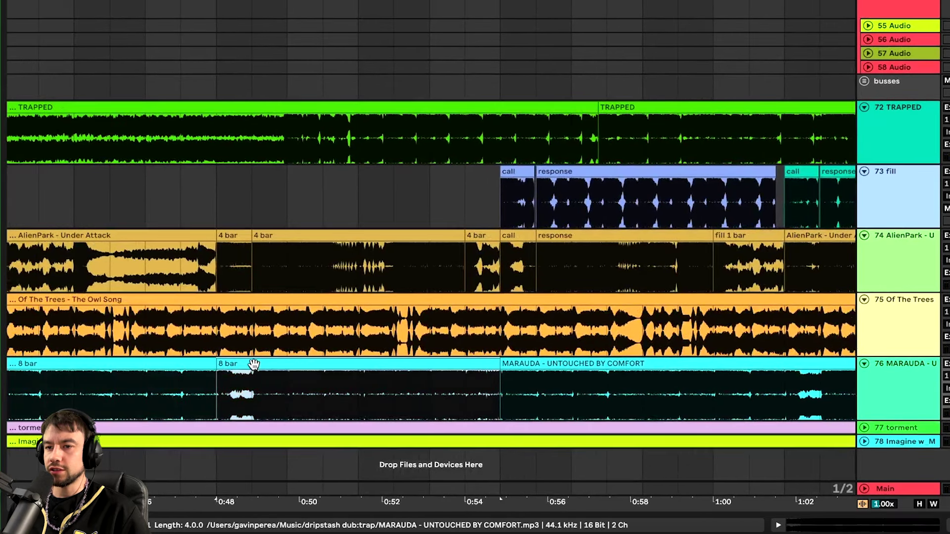
pyautogui.scroll(1, 249, 391)
pyautogui.hscroll(1, 248, 392)
# Play the MARAUDA clip between bars 29 and 33 and rename it 4 bar
pyautogui.click(203, 392)
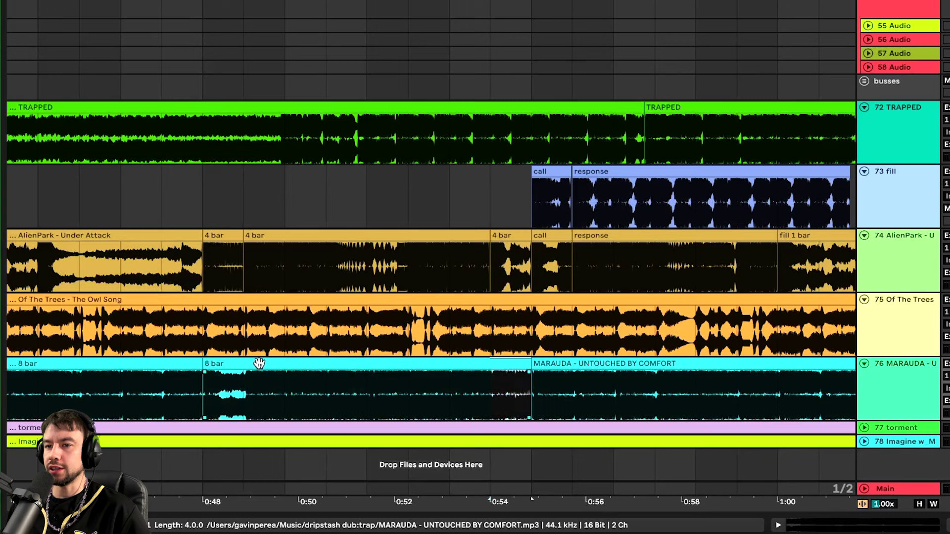
pyautogui.press('space')
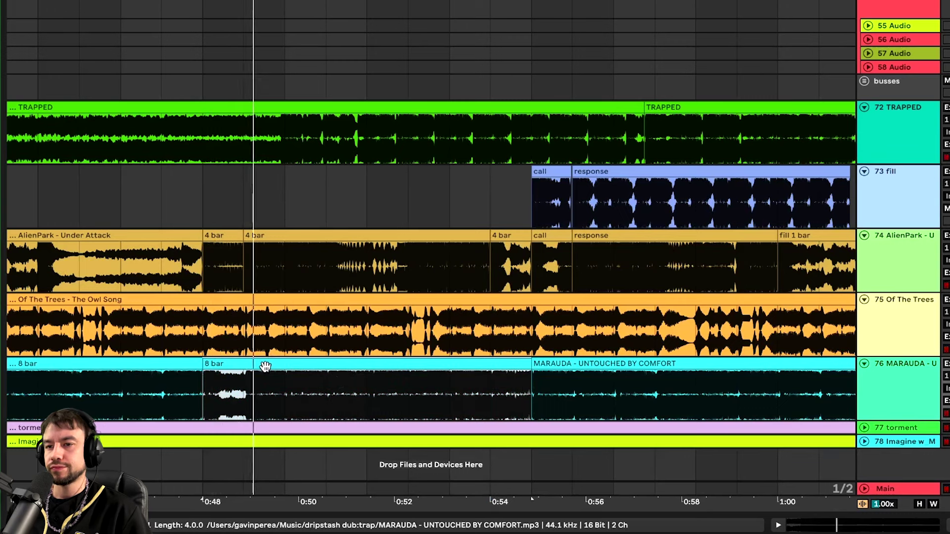
pyautogui.press('super+r')
pyautogui.write('4 bar')
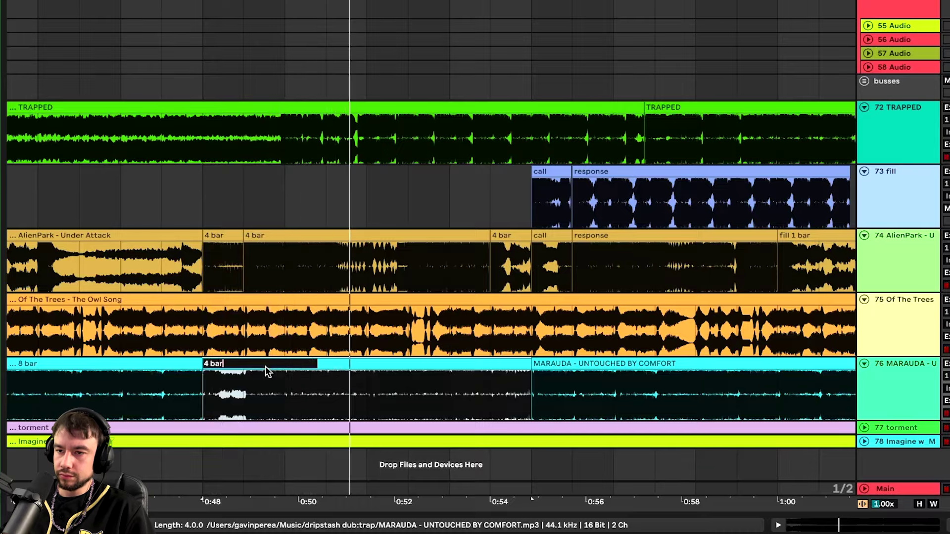
pyautogui.press('Return')
# Split the MARAUDA 4 bar clip at 0:54.054, where its closing fill starts
pyautogui.hscroll(1, 252, 380)
pyautogui.scroll(3, 227, 396)
pyautogui.hscroll(3, 227, 398)
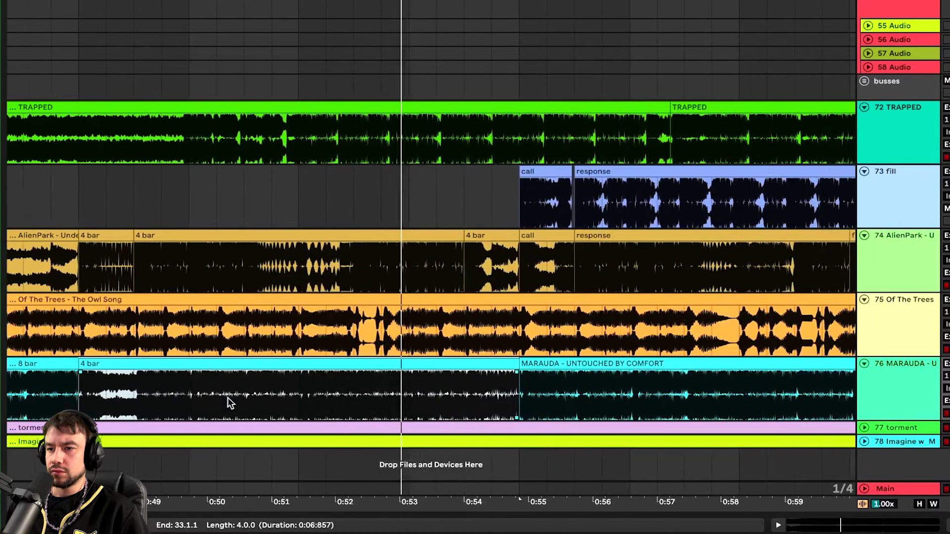
pyautogui.scroll(5, 465, 412)
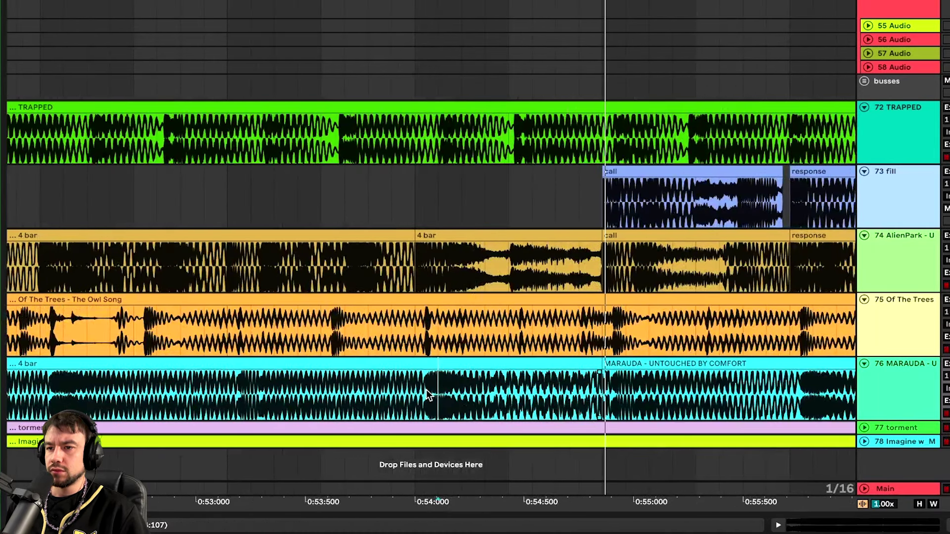
pyautogui.scroll(3, 424, 389)
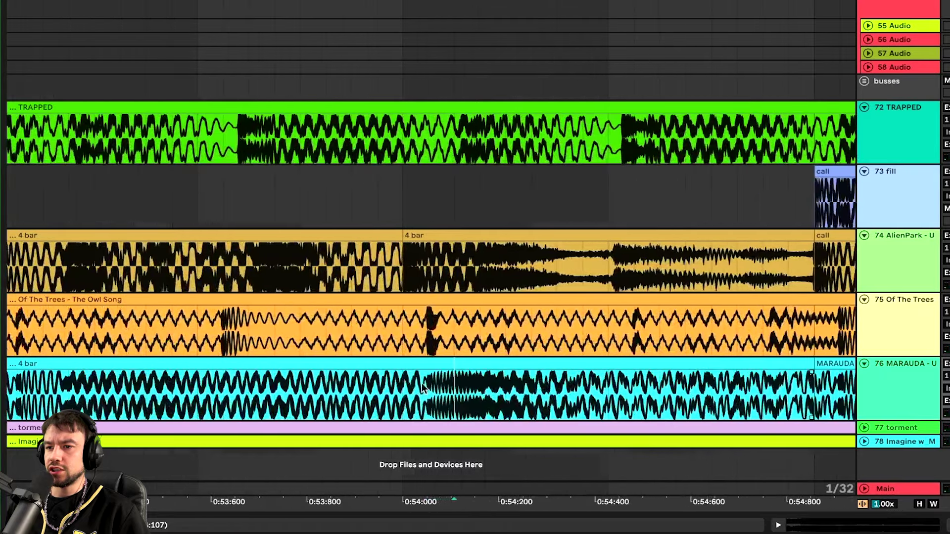
pyautogui.scroll(-4, 431, 388)
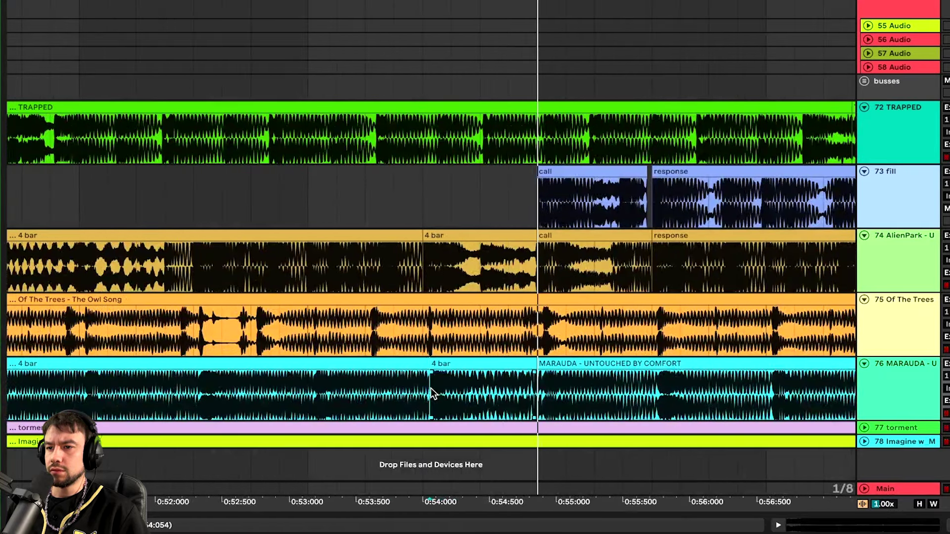
# Locate the start and end of the fill opening the MARAUDA 4 bar clip, placing the insert marker at its end
pyautogui.scroll(-2, 431, 388)
pyautogui.hscroll(-2, 346, 388)
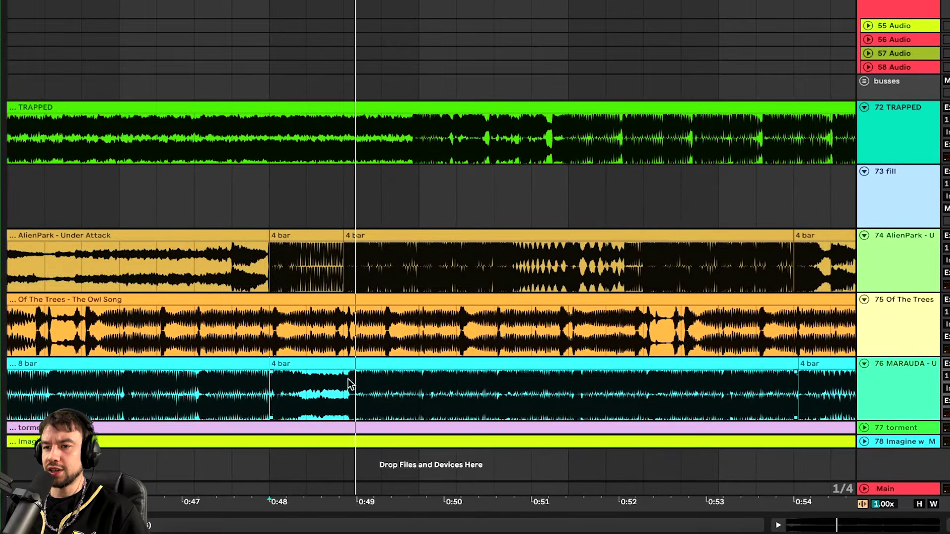
pyautogui.scroll(4, 348, 379)
pyautogui.scroll(-5, 379, 384)
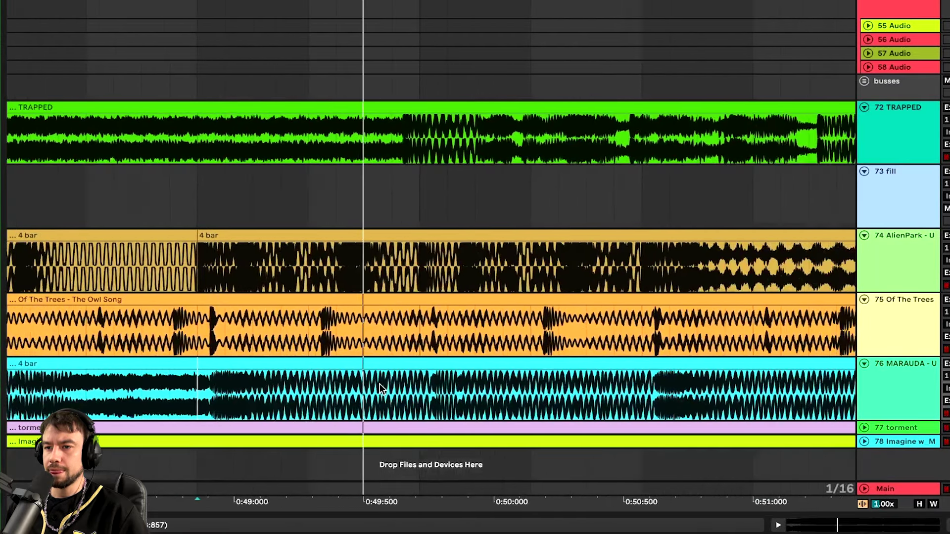
pyautogui.scroll(-5, 379, 384)
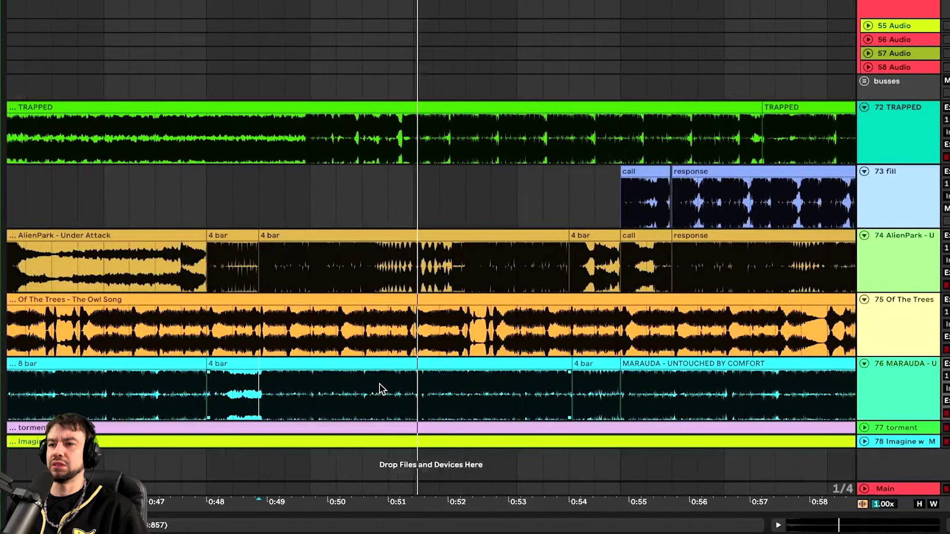
# Mark the MARAUDA section from 25.1 to 33.1 and examine it against the section starting at bar 33
pyautogui.scroll(-4, 473, 414)
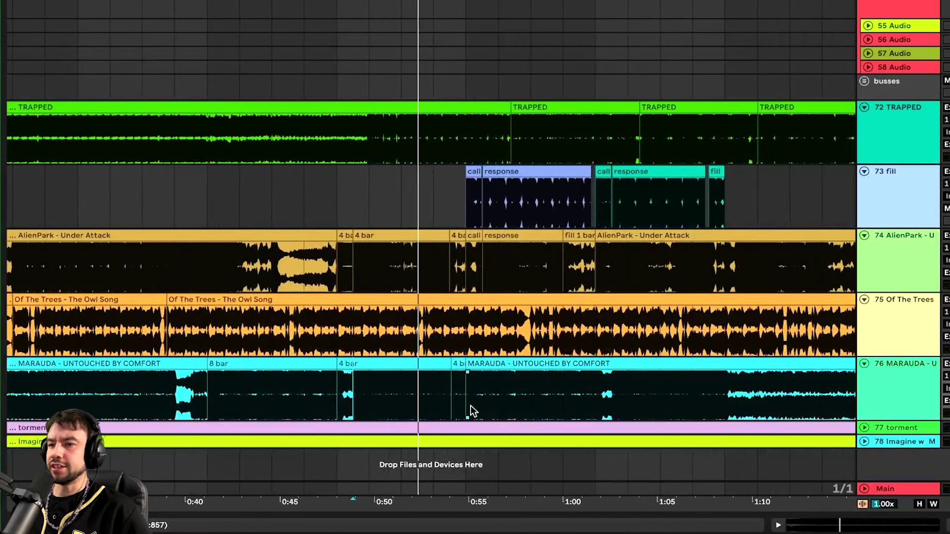
pyautogui.scroll(4, 203, 401)
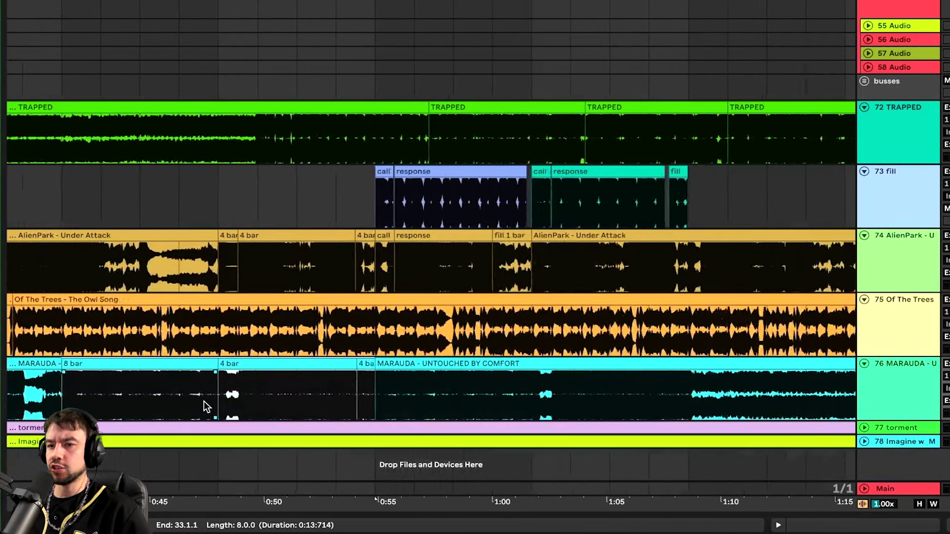
pyautogui.hscroll(1, 385, 394)
pyautogui.click(424, 395)
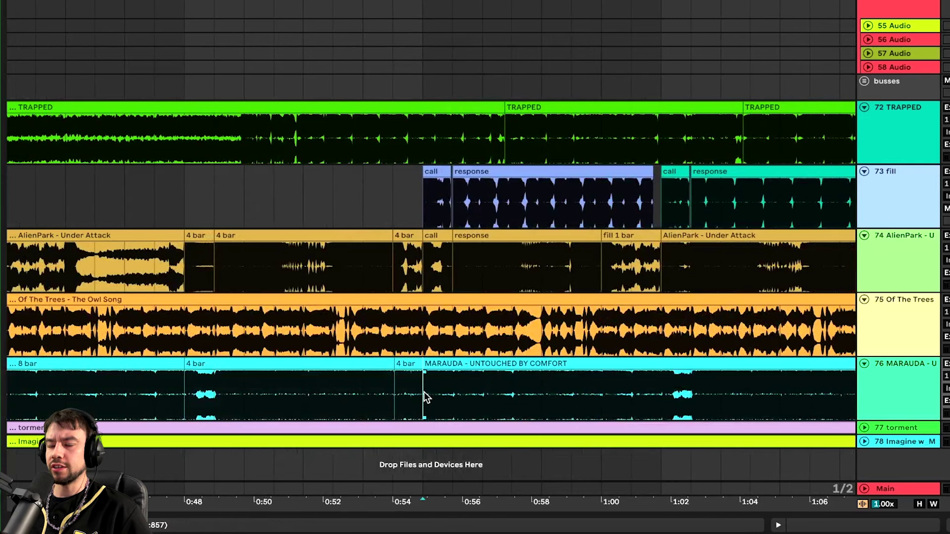
pyautogui.hscroll(-2, 424, 395)
pyautogui.press('space')
# Split the MARAUDA clip at about 1:08, where its drop ends, and select the section from bar 33 to that split
pyautogui.scroll(-5, 490, 406)
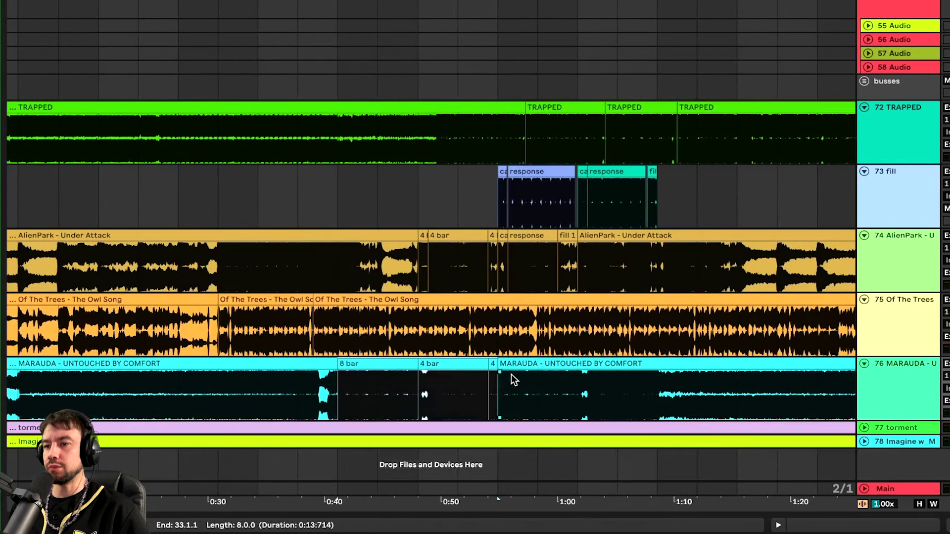
pyautogui.hscroll(-1, 391, 420)
pyautogui.click(680, 386)
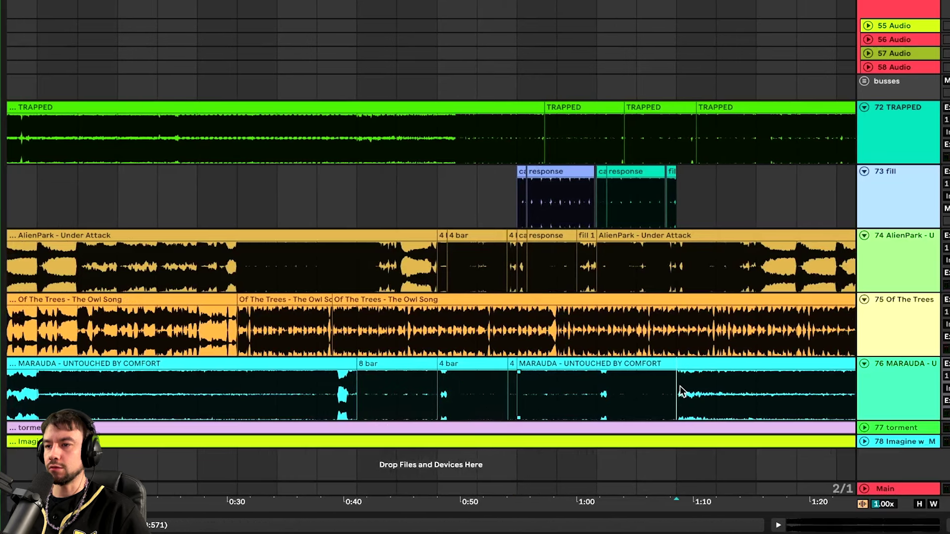
pyautogui.hotkey('ctrl', 'e')
pyautogui.moveTo(655, 386); pyautogui.dragTo(517, 385)
pyautogui.hscroll(-1, 517, 385)
pyautogui.hscroll(-3, 517, 384)
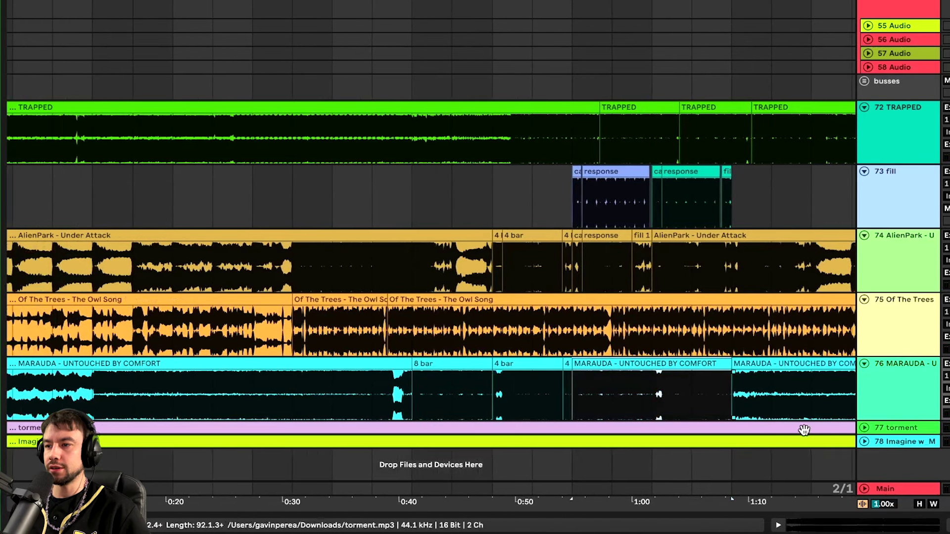
# Unfold the torment track and play it from the build-up before its first drop
pyautogui.click(865, 427)
pyautogui.scroll(-2, 737, 408)
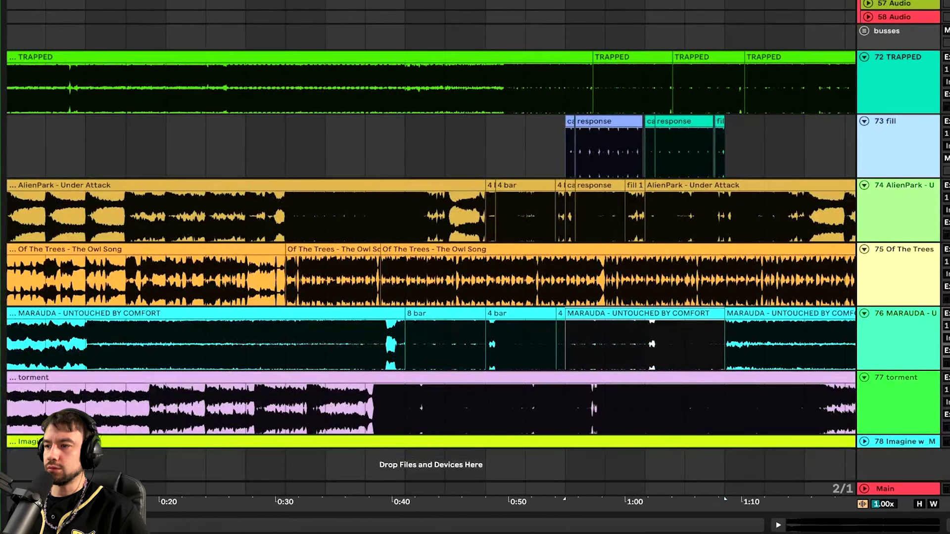
pyautogui.scroll(-5, 470, 361)
pyautogui.click(157, 414)
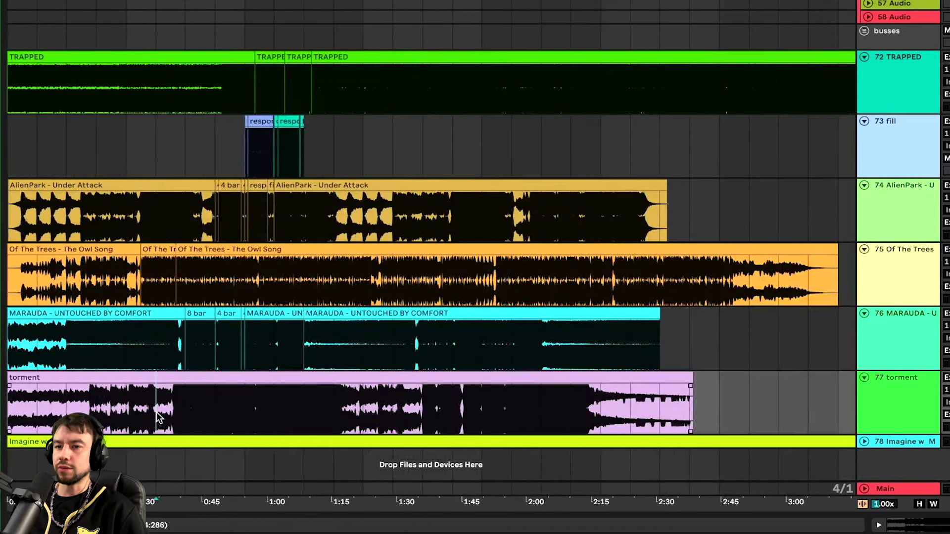
pyautogui.scroll(3, 153, 411)
pyautogui.scroll(3, 123, 409)
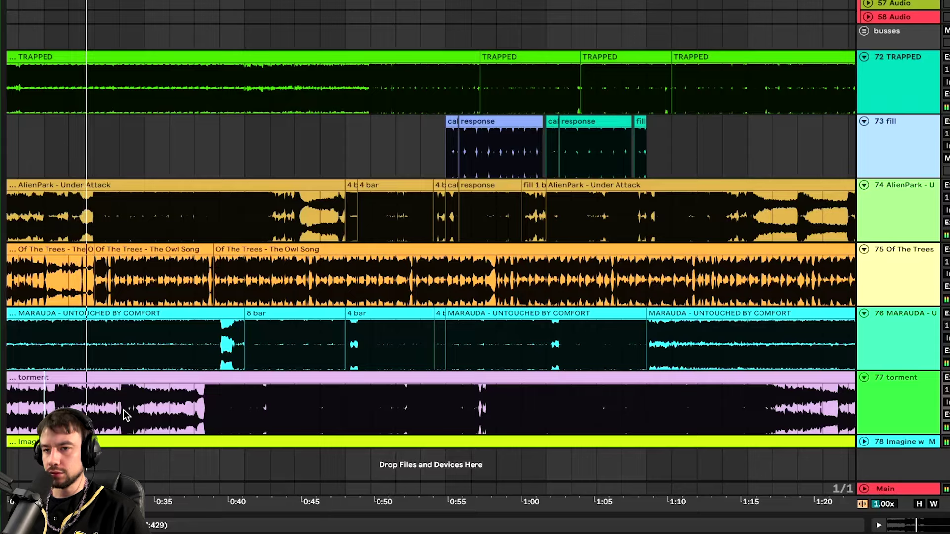
pyautogui.scroll(3, 123, 410)
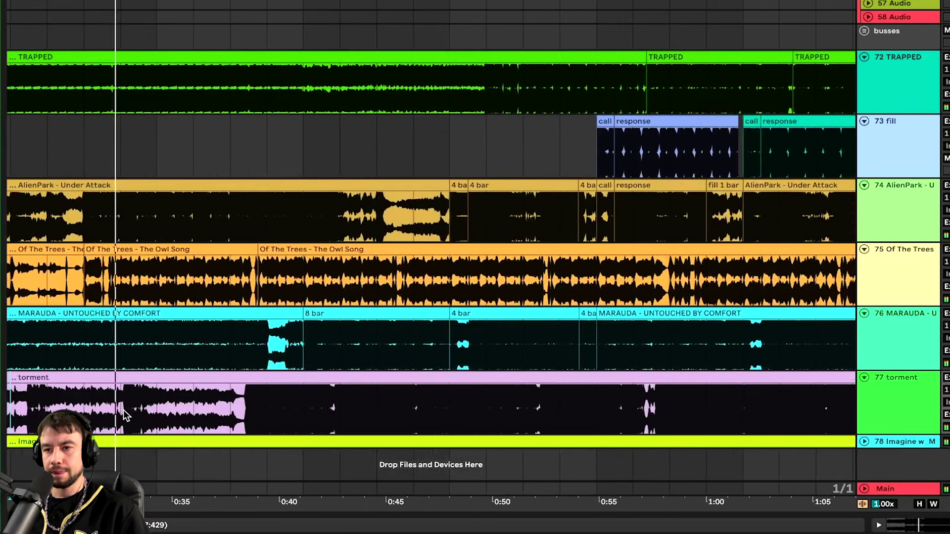
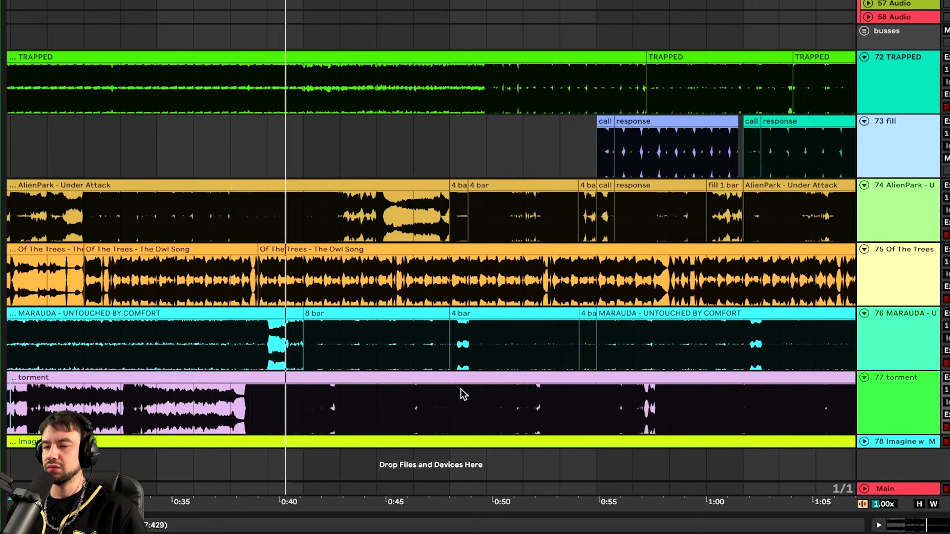
# Listen to the first torment drop and examine where its fills fall in the waveform
pyautogui.scroll(3, 233, 408)
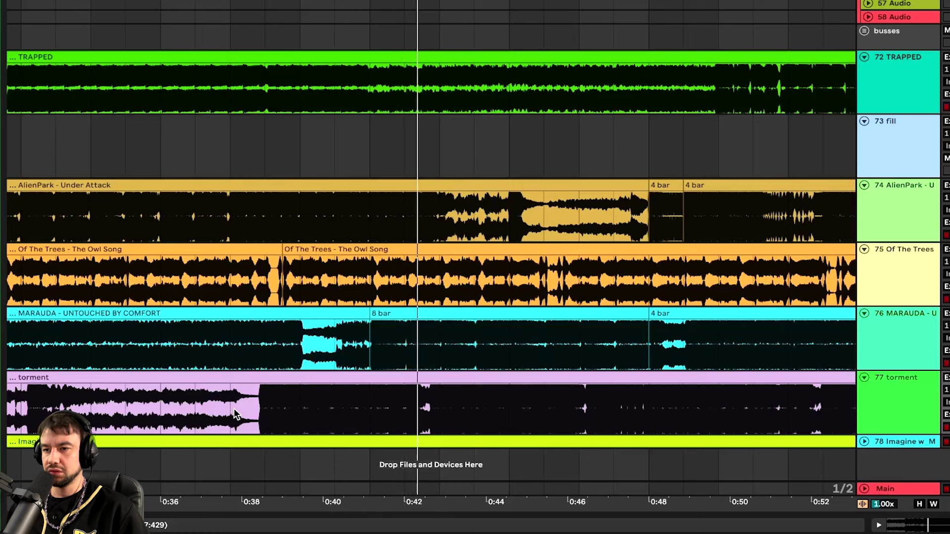
pyautogui.scroll(-3, 234, 408)
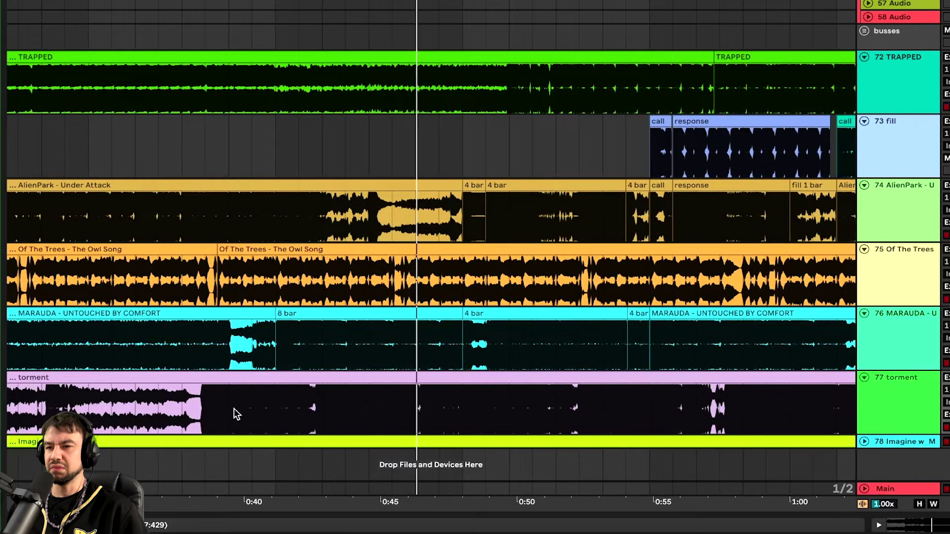
pyautogui.scroll(-2, 233, 408)
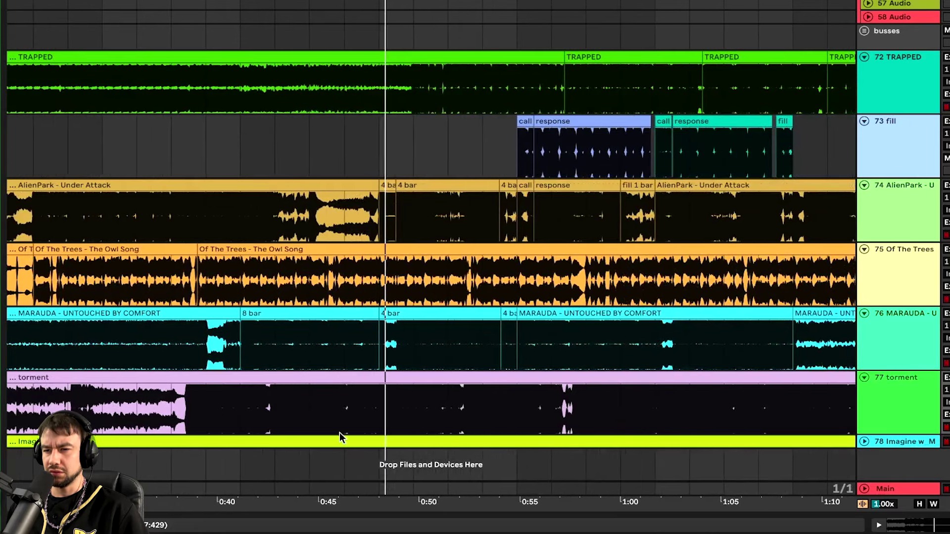
pyautogui.scroll(3, 251, 408)
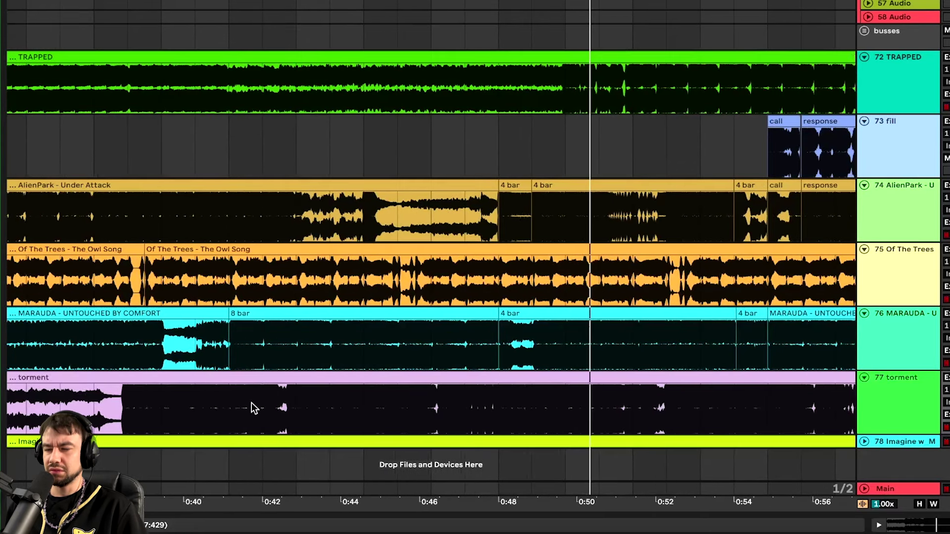
# Split the torment clip at about 0:38.4, just before its first drop hits, and play from the split
pyautogui.scroll(5, 115, 408)
pyautogui.scroll(3, 140, 406)
pyautogui.click(140, 406)
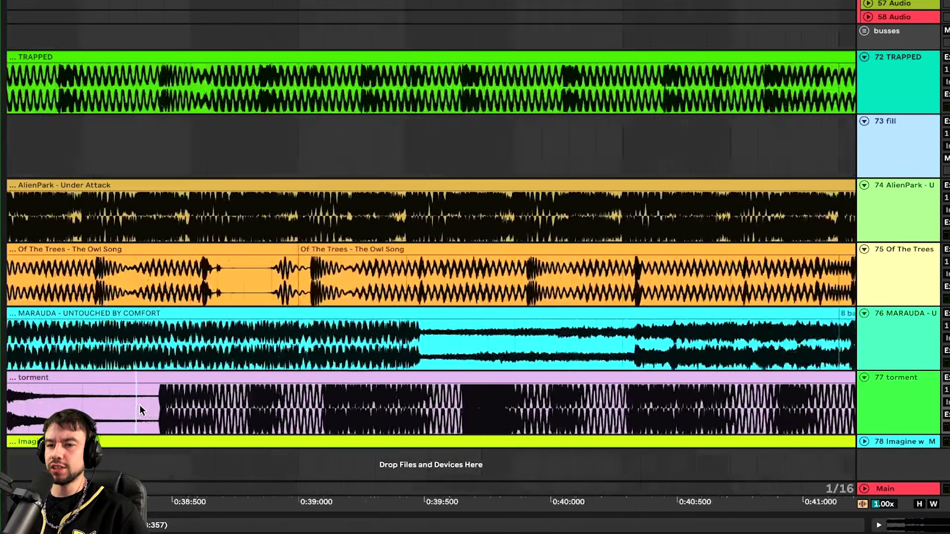
pyautogui.scroll(3, 140, 405)
pyautogui.click(165, 399)
pyautogui.hotkey('ctrl', 'e')
pyautogui.press('space')
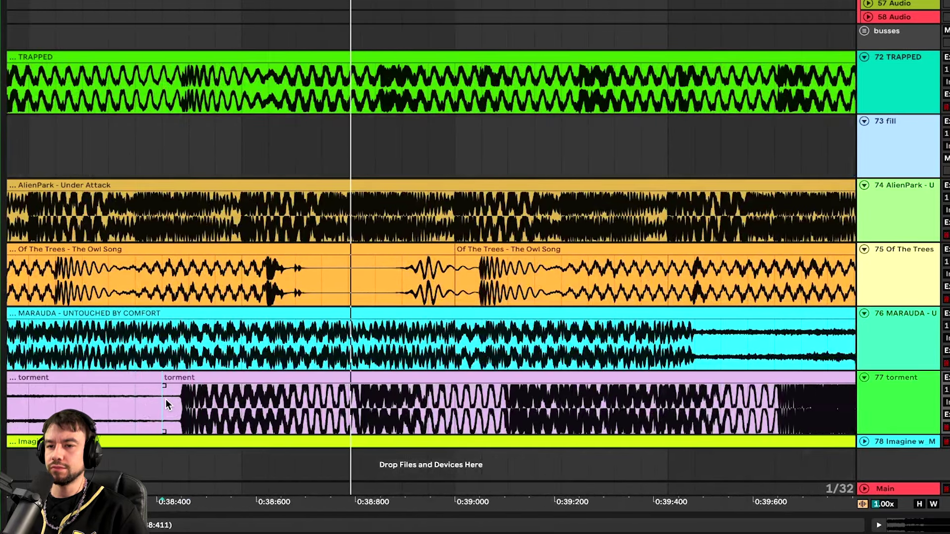
# Listen to the first torment drop from the split and examine how its fills are spaced along the waveform
pyautogui.scroll(-8, 165, 399)
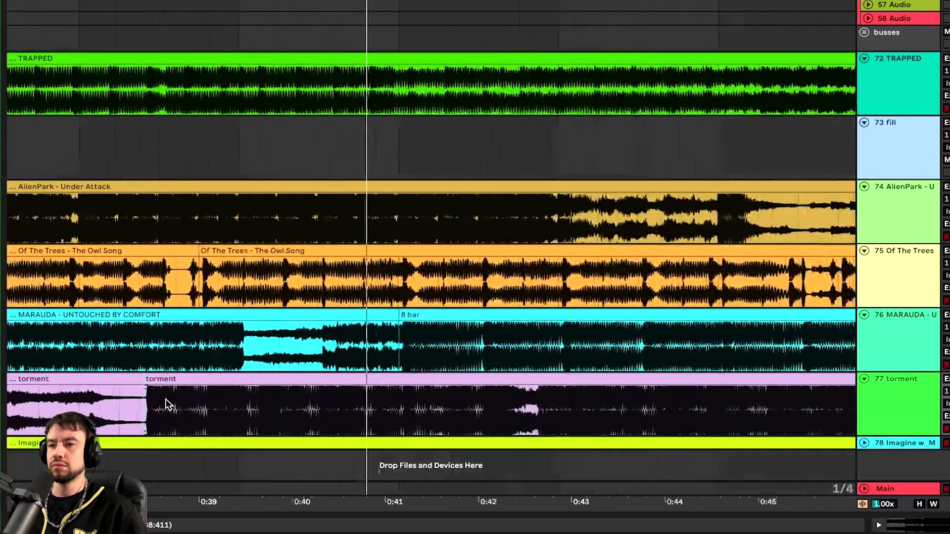
pyautogui.scroll(-2, 166, 399)
pyautogui.scroll(4, 165, 399)
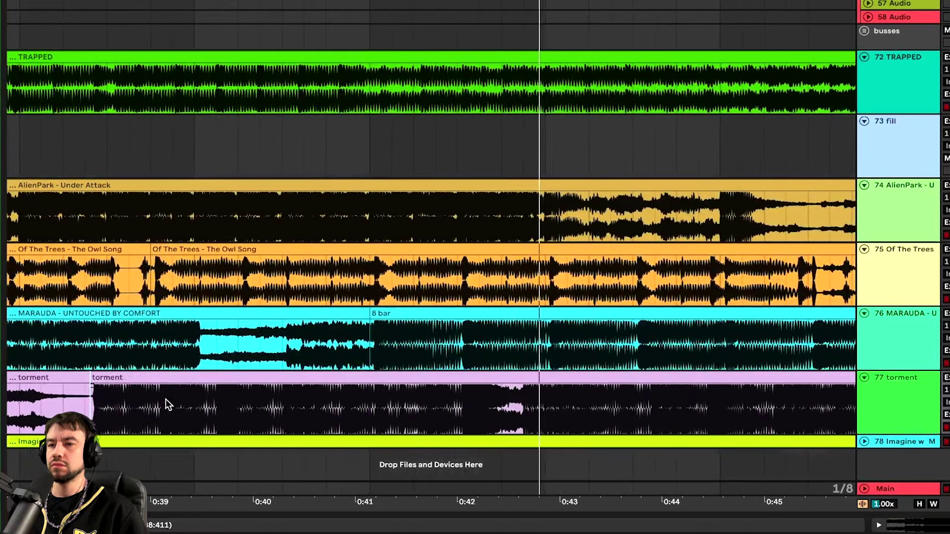
pyautogui.scroll(-3, 166, 399)
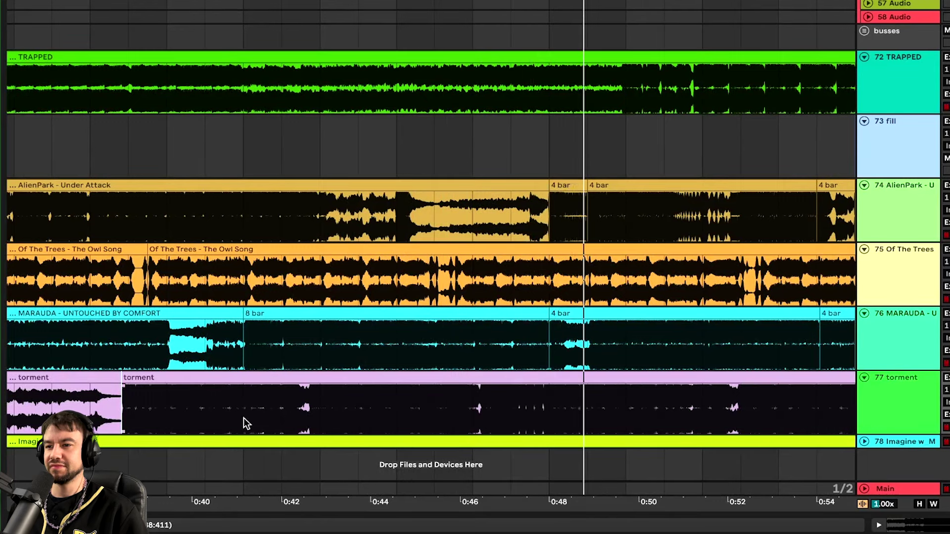
pyautogui.scroll(1, 141, 405)
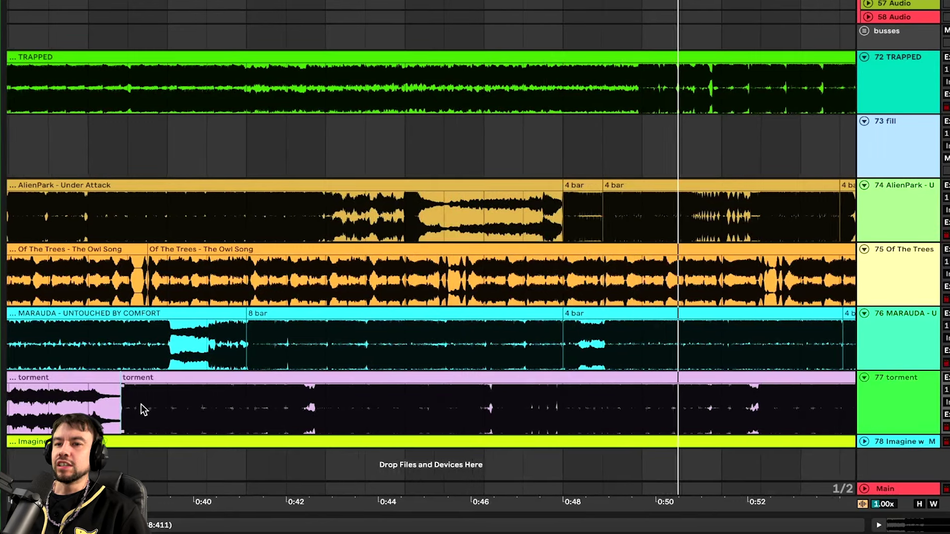
pyautogui.scroll(3, 141, 405)
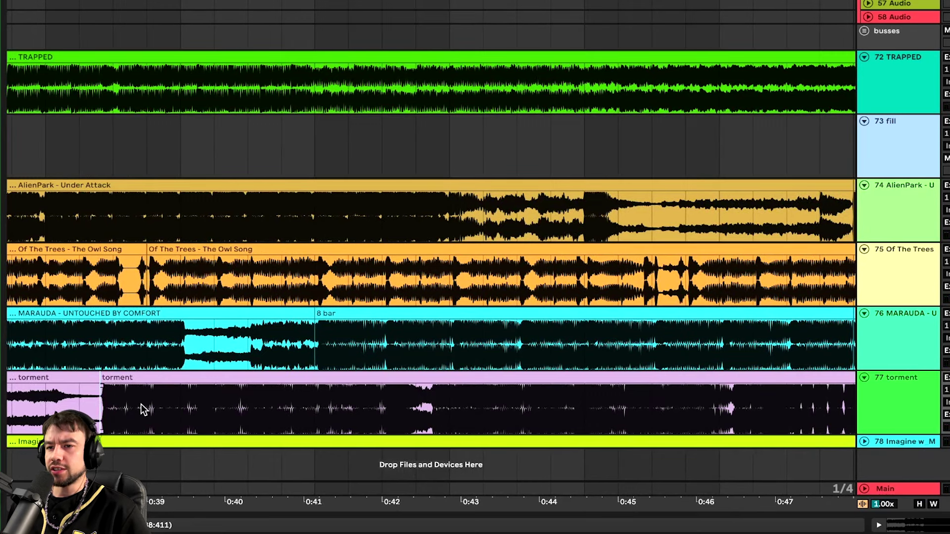
pyautogui.scroll(1, 155, 420)
# Mark the opening torment phrase up to 24.4.3 and replay the drop from its start, following it to about 0:48
pyautogui.moveTo(83, 406); pyautogui.dragTo(347, 396)
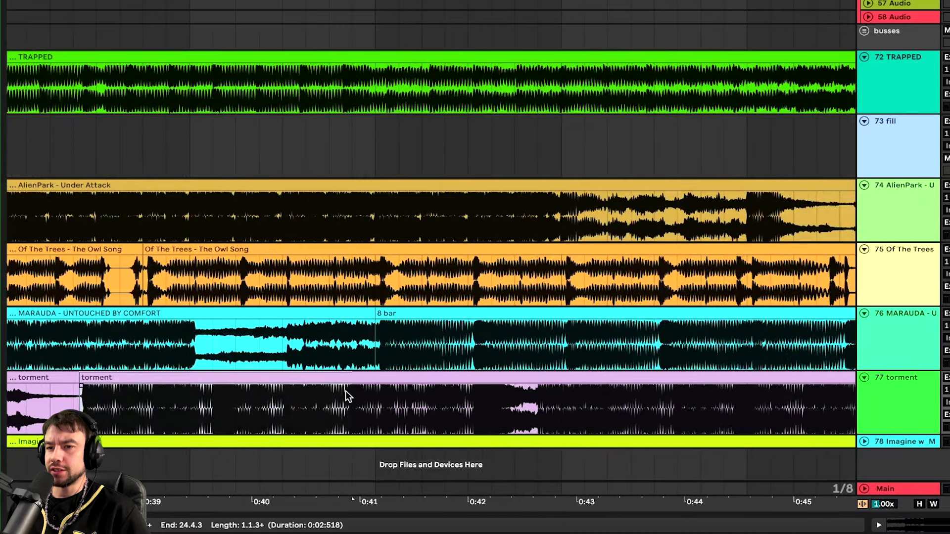
pyautogui.click(83, 413)
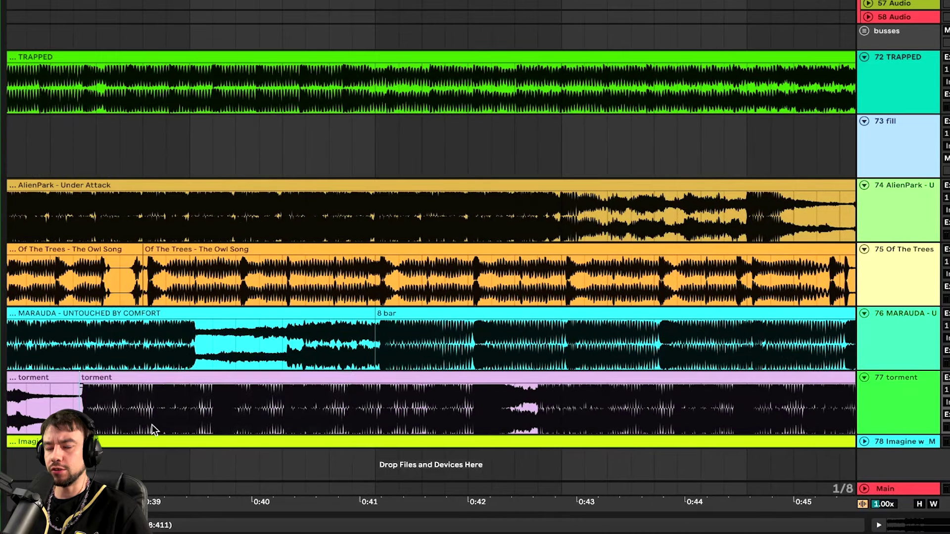
pyautogui.press('space')
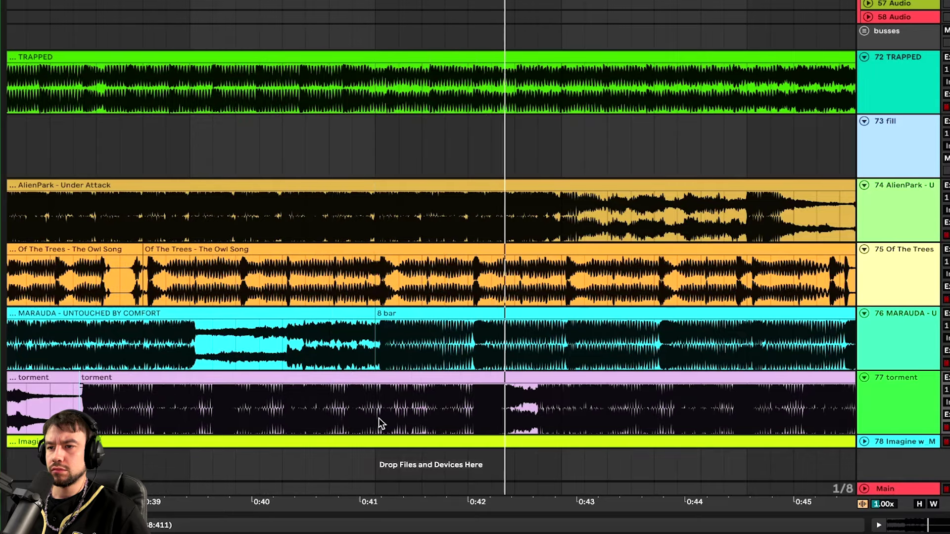
pyautogui.scroll(-2, 378, 418)
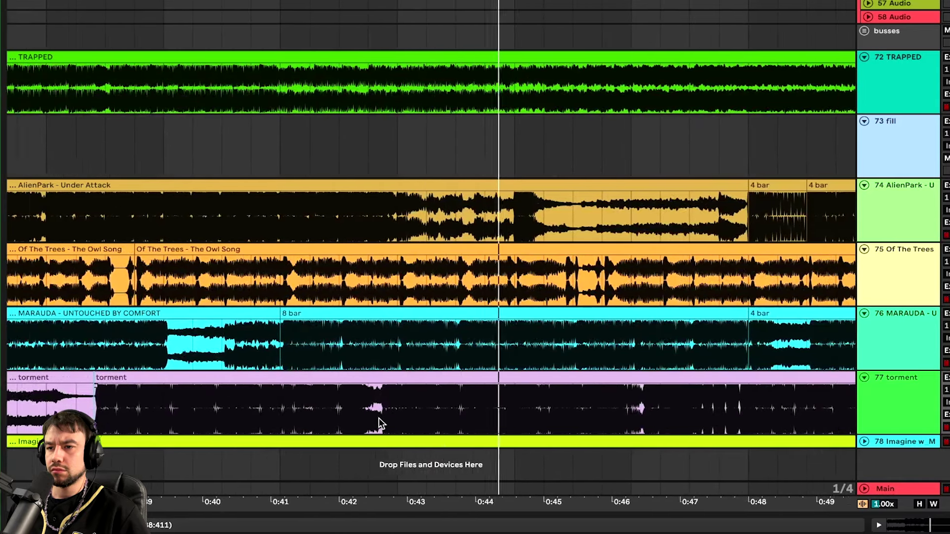
pyautogui.scroll(-2, 379, 417)
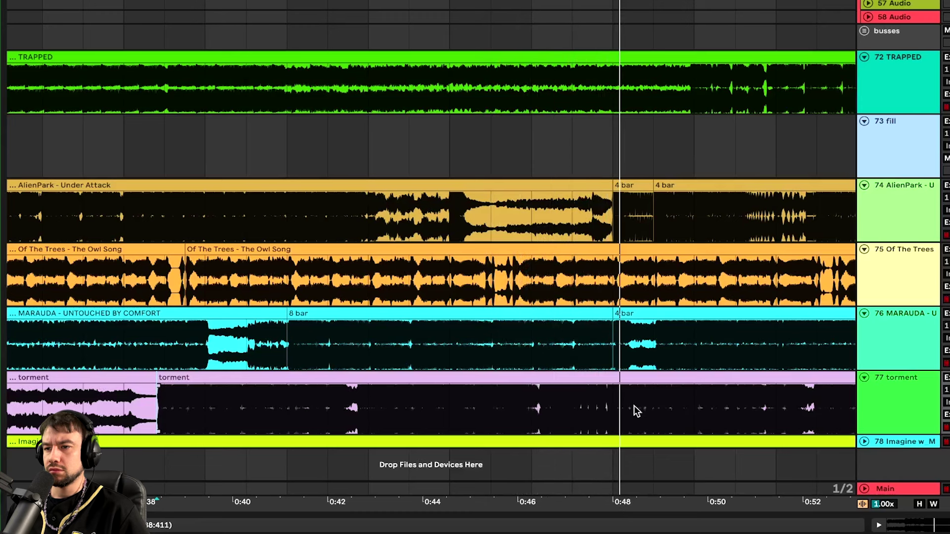
# Undo the torment split at bar 29 and listen to the one-bar section leading up to that point
pyautogui.moveTo(632, 409); pyautogui.dragTo(512, 398)
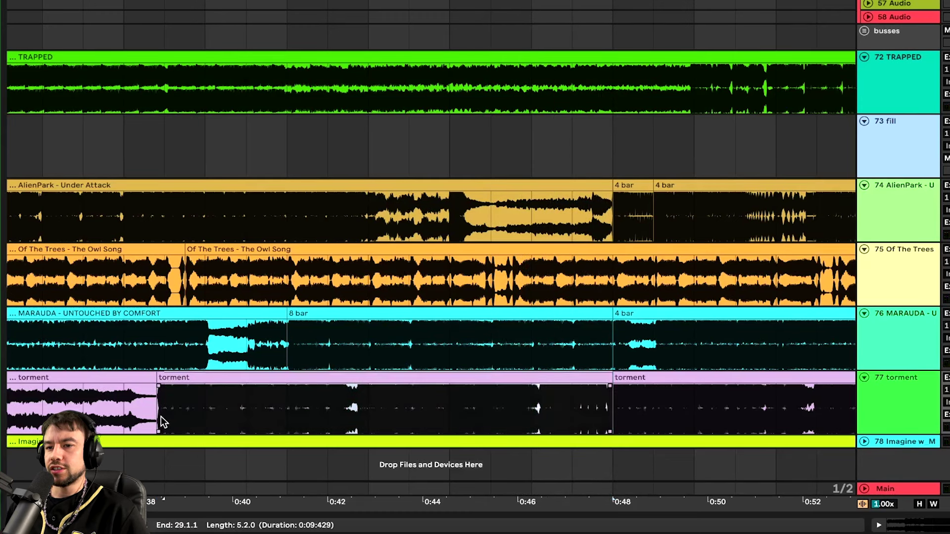
pyautogui.hotkey('ctrl', 'z')
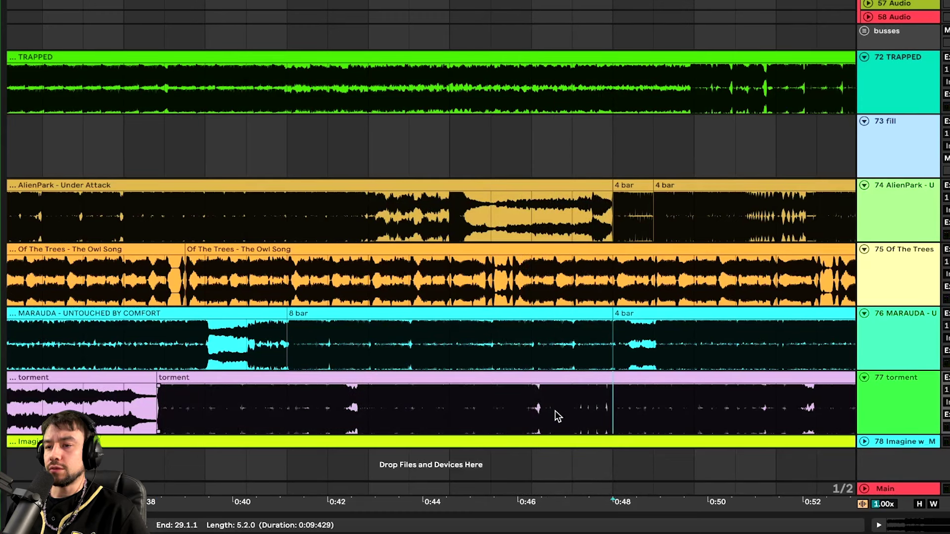
pyautogui.press('space')
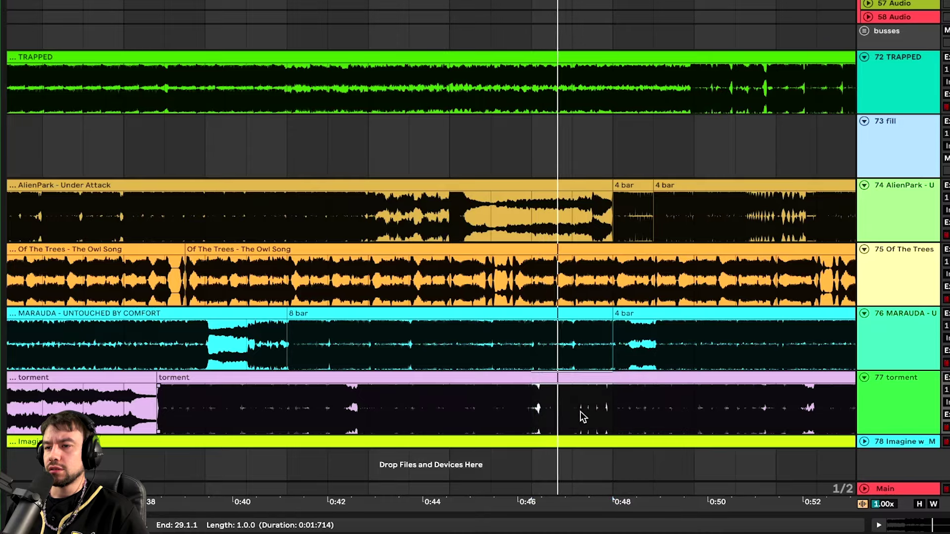
pyautogui.scroll(4, 550, 423)
pyautogui.hscroll(2, 549, 421)
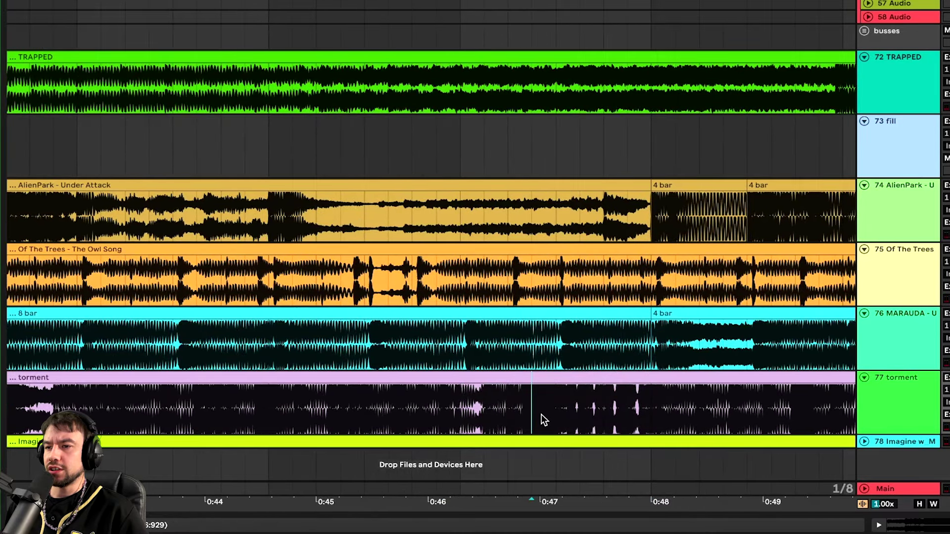
pyautogui.click(541, 414)
pyautogui.scroll(-4, 541, 419)
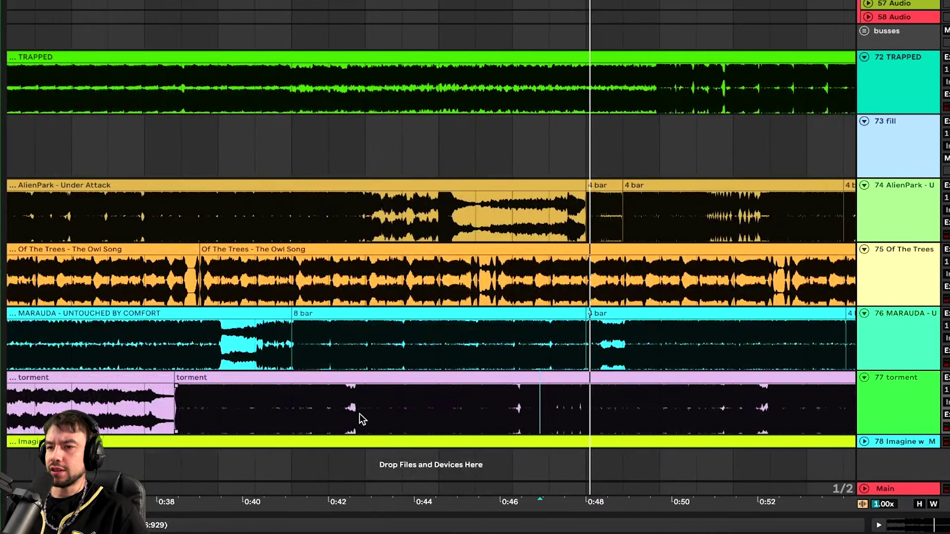
# Mark the first short torment phrase up to 23.4.1 and play the drop through its first fill
pyautogui.scroll(6, 242, 417)
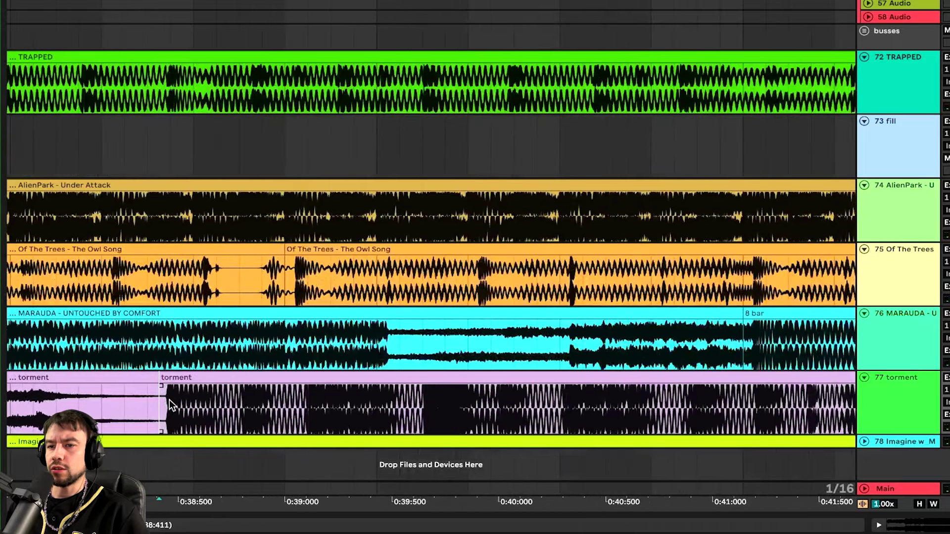
pyautogui.moveTo(169, 404); pyautogui.dragTo(322, 406)
pyautogui.press('space')
pyautogui.scroll(-3, 387, 410)
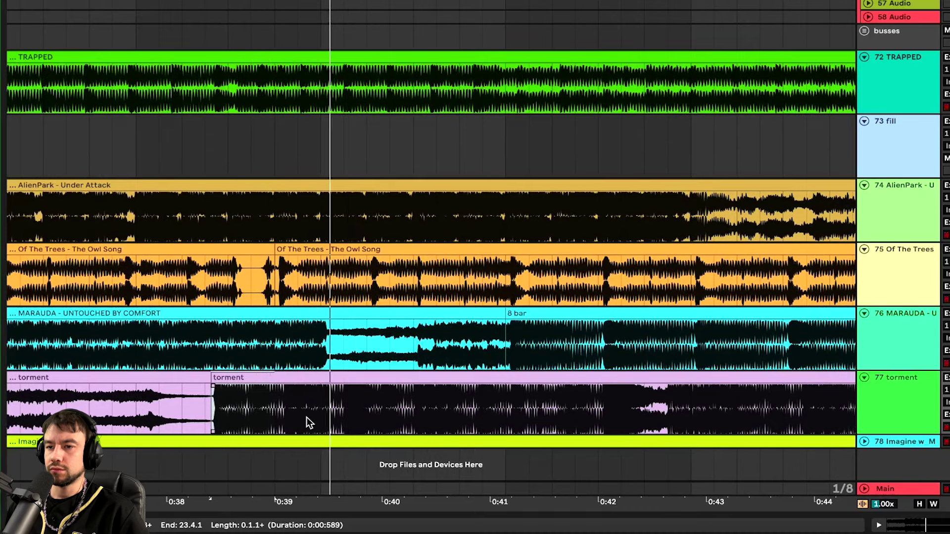
pyautogui.hscroll(3, 306, 416)
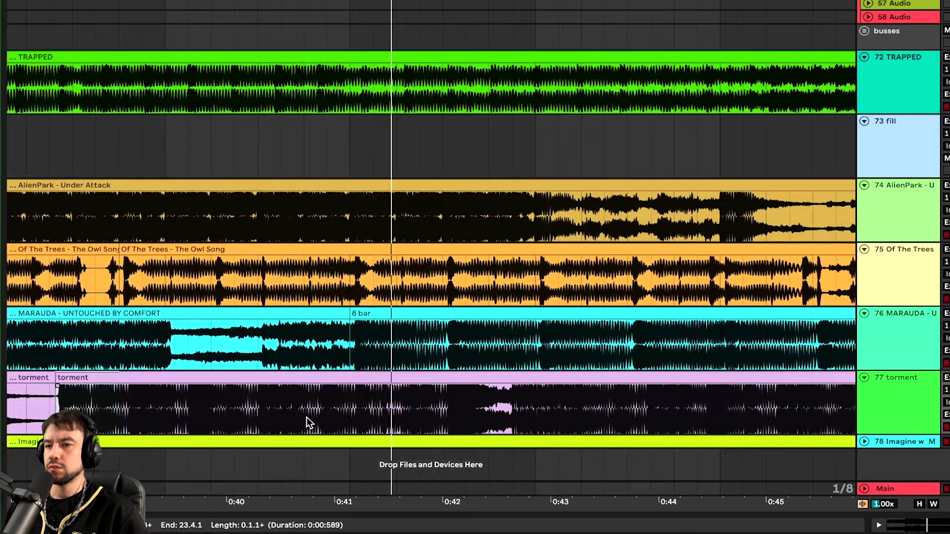
pyautogui.scroll(-3, 307, 417)
pyautogui.hscroll(1, 307, 417)
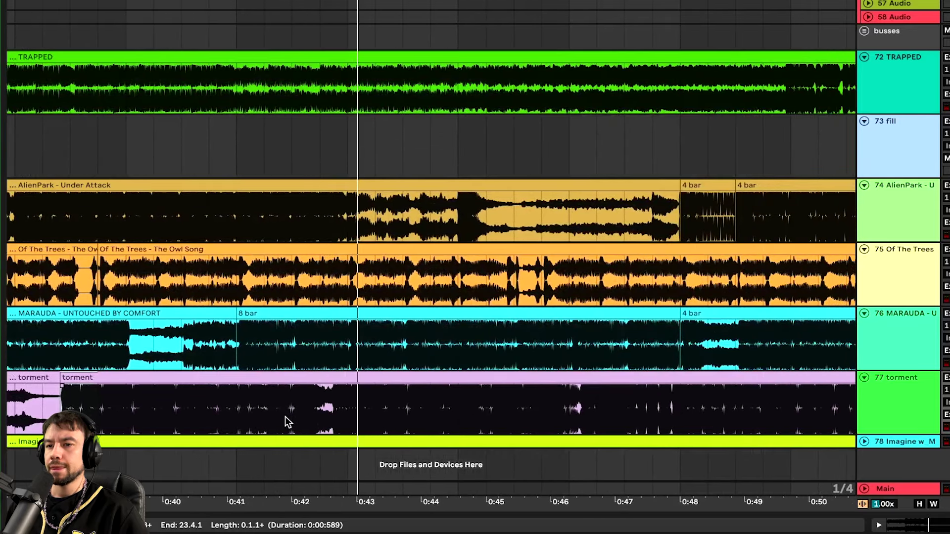
# Split the torment clip at about 0:42, where the first fill section begins, and play from the split
pyautogui.click(290, 398)
pyautogui.scroll(3, 300, 418)
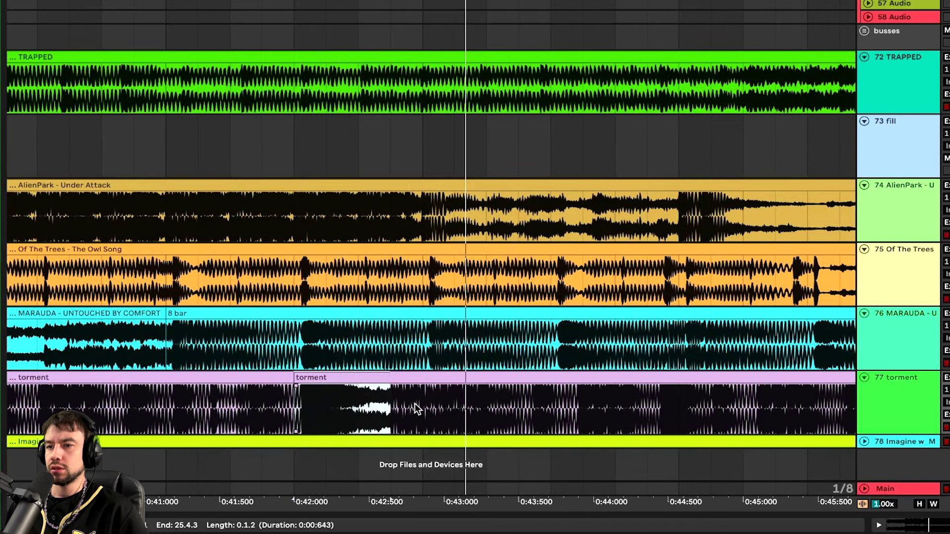
pyautogui.hotkey('ctrl', 'd')
pyautogui.click(299, 406)
pyautogui.press('space')
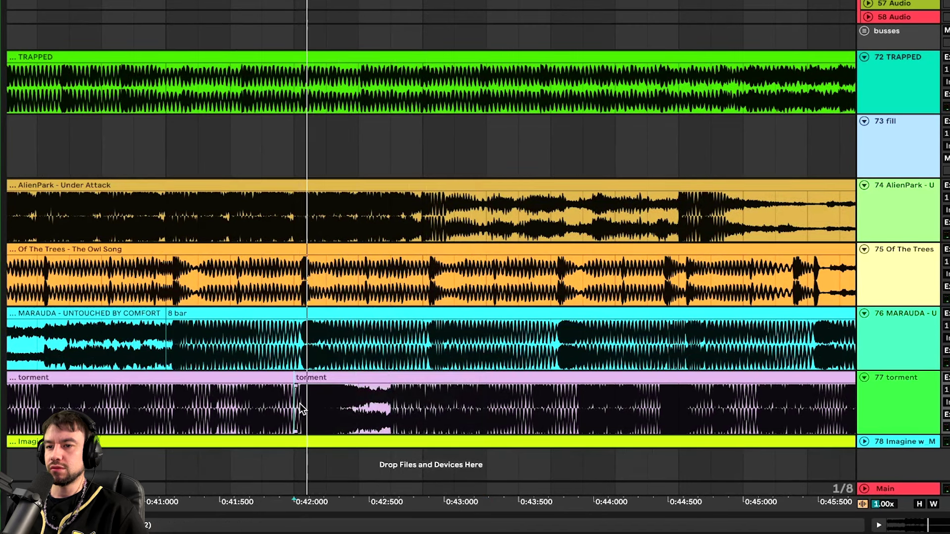
pyautogui.press('space')
# Split the torment clip at about 0:43.3, after the first fill, and play the section that follows
pyautogui.click(484, 413)
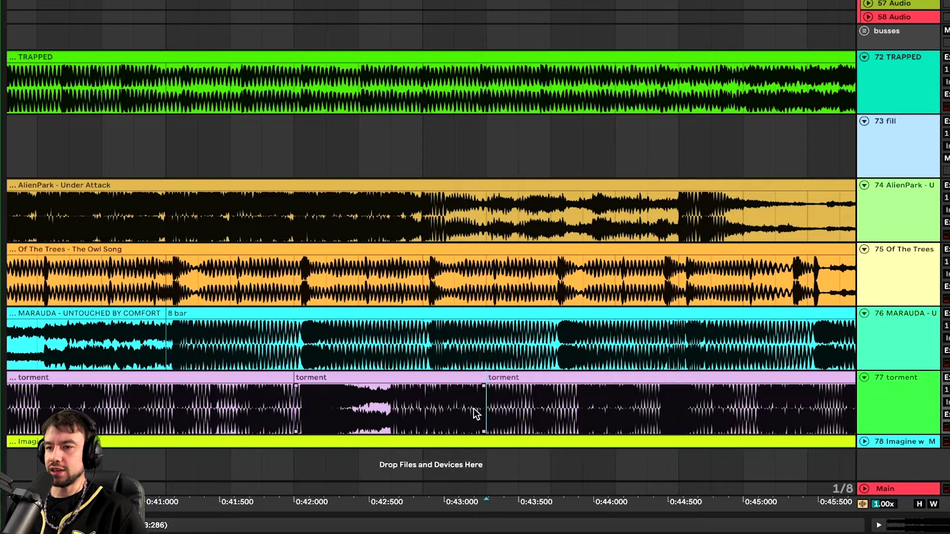
pyautogui.press('space')
pyautogui.scroll(-2, 474, 412)
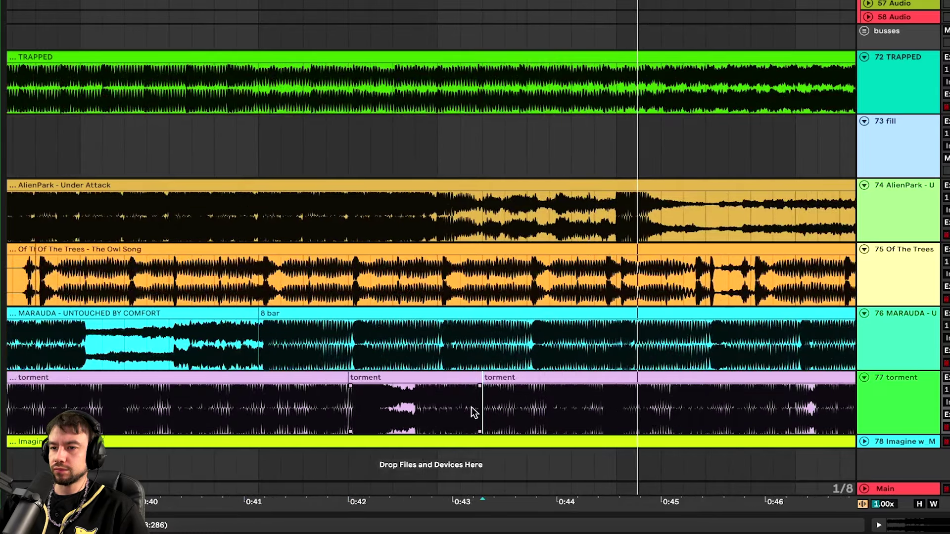
pyautogui.scroll(-2, 471, 407)
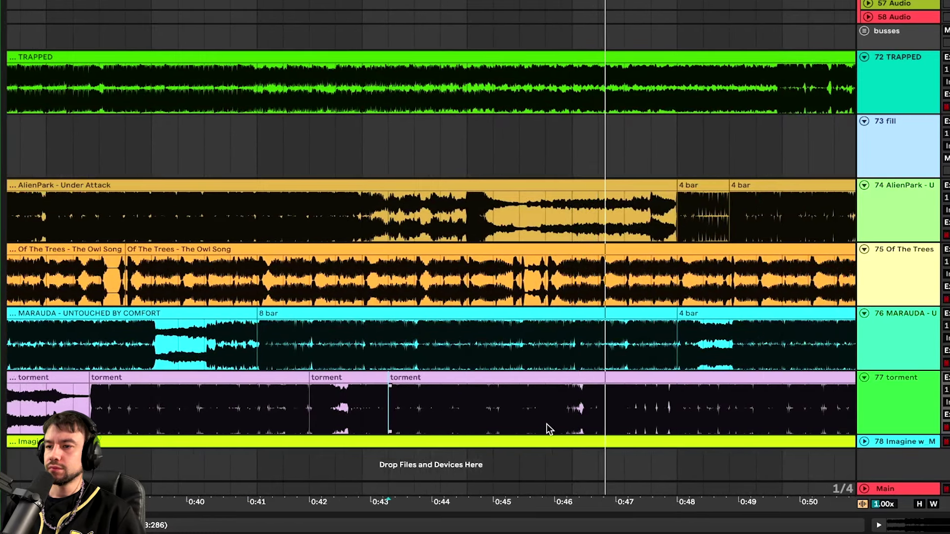
# Split the torment clip at about 0:46.9, after the second fill
pyautogui.press('space')
pyautogui.click(627, 429)
pyautogui.scroll(2, 613, 411)
pyautogui.click(612, 412)
pyautogui.press('super+e')
pyautogui.scroll(-3, 603, 408)
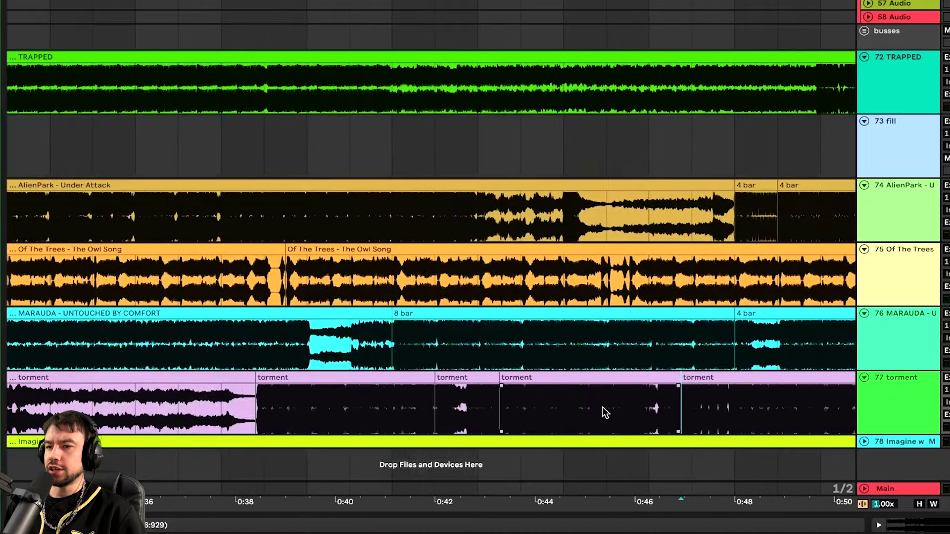
# Mark the short repeating phrases within the first torment drop section to compare their lengths
pyautogui.click(296, 407)
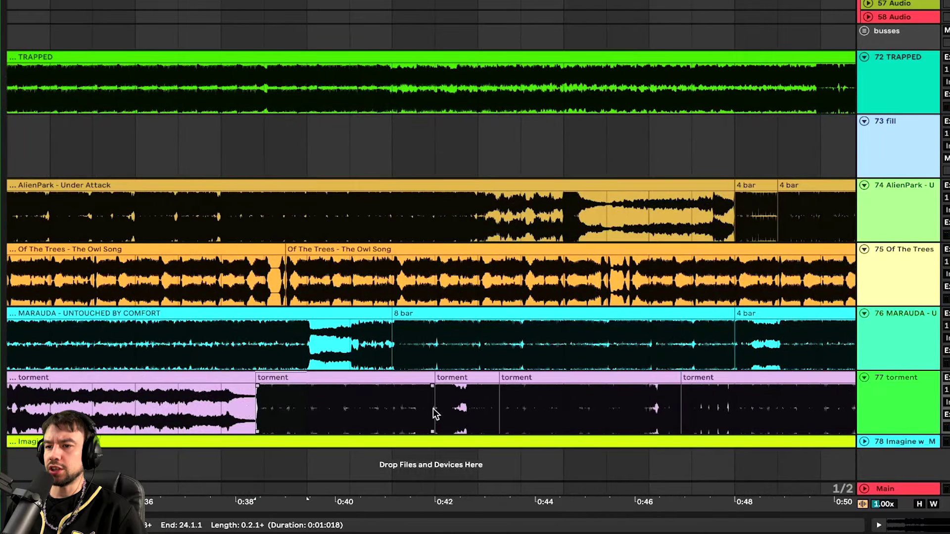
pyautogui.scroll(3, 286, 406)
pyautogui.moveTo(204, 409); pyautogui.dragTo(638, 408)
pyautogui.click(259, 409)
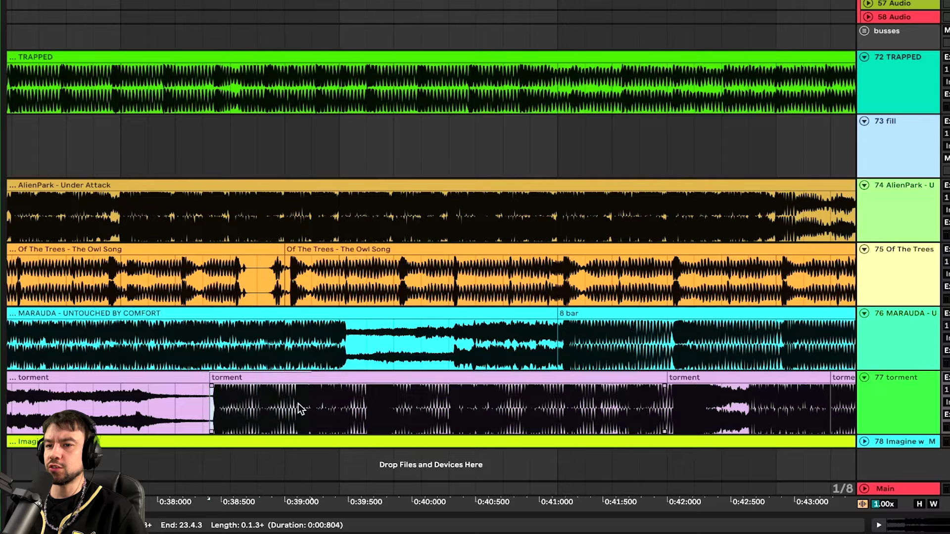
# Play the first torment drop section from about 0:38.4 to the split at 0:42 and examine it against the following sections
pyautogui.click(211, 394)
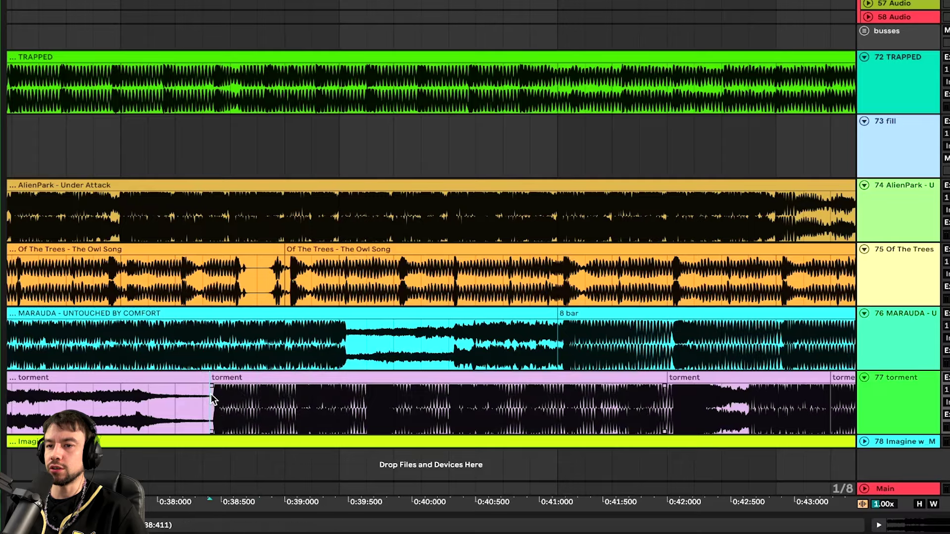
pyautogui.press('space')
pyautogui.scroll(-2, 375, 400)
pyautogui.scroll(-3, 374, 402)
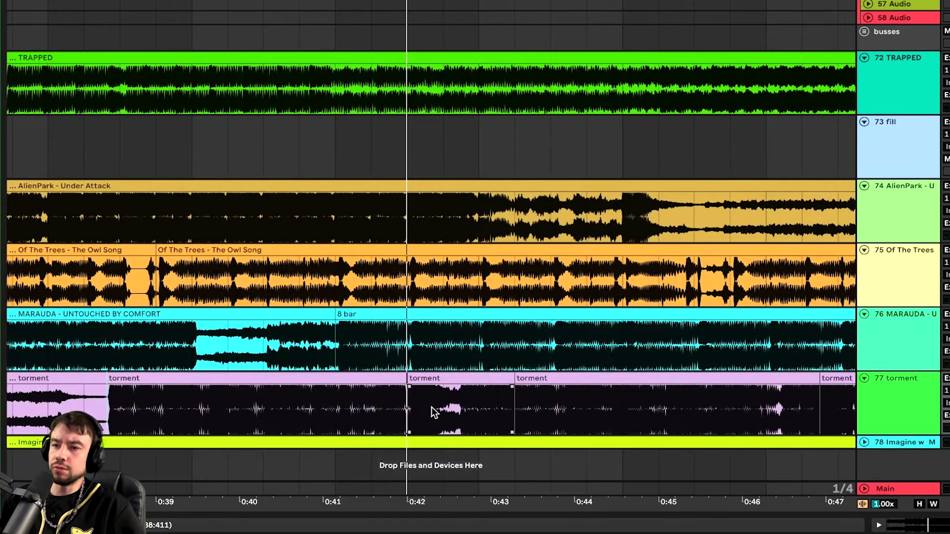
pyautogui.scroll(-3, 232, 405)
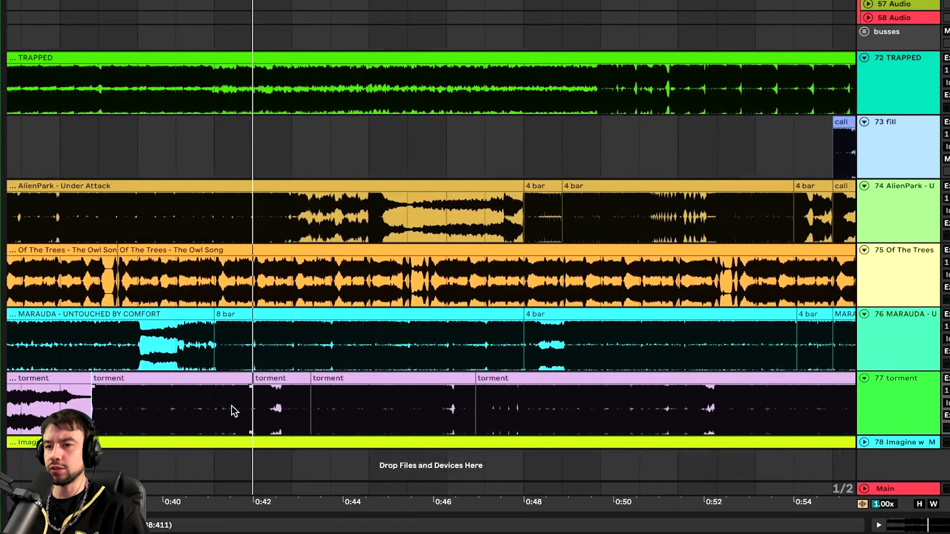
pyautogui.scroll(3, 232, 405)
pyautogui.scroll(-4, 174, 411)
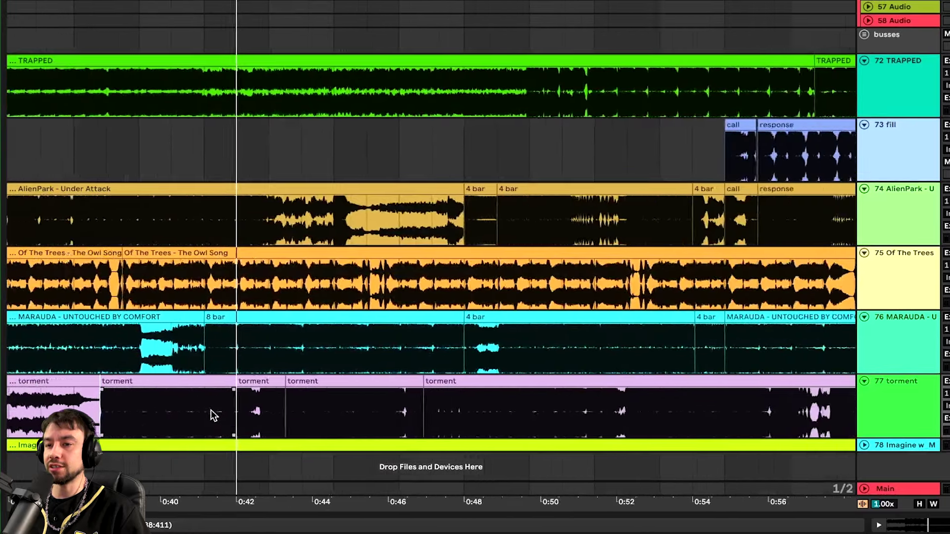
pyautogui.scroll(4, 212, 413)
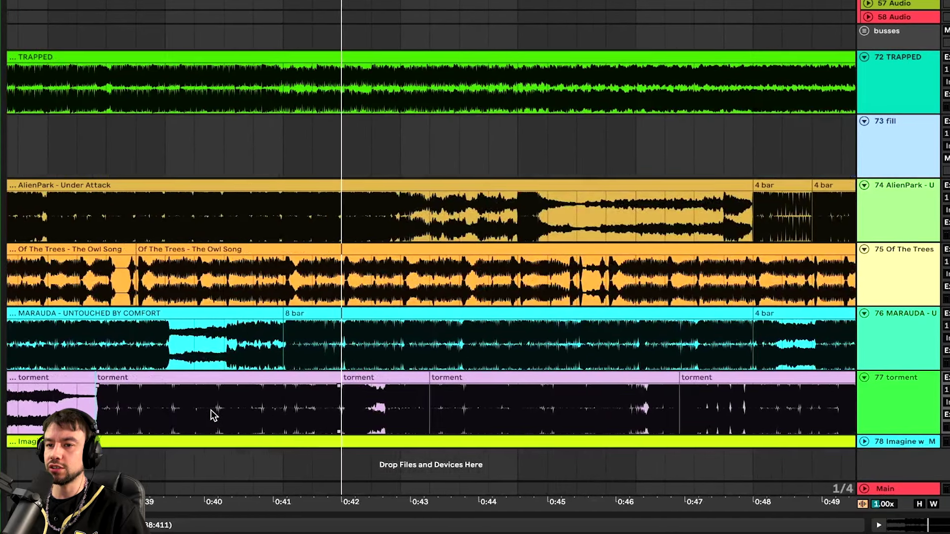
# Listen to the second torment fill from about 0:46.3 into the section that follows it
pyautogui.hscroll(2, 211, 411)
pyautogui.scroll(-2, 211, 411)
pyautogui.click(430, 415)
pyautogui.press('space')
pyautogui.hscroll(2, 418, 421)
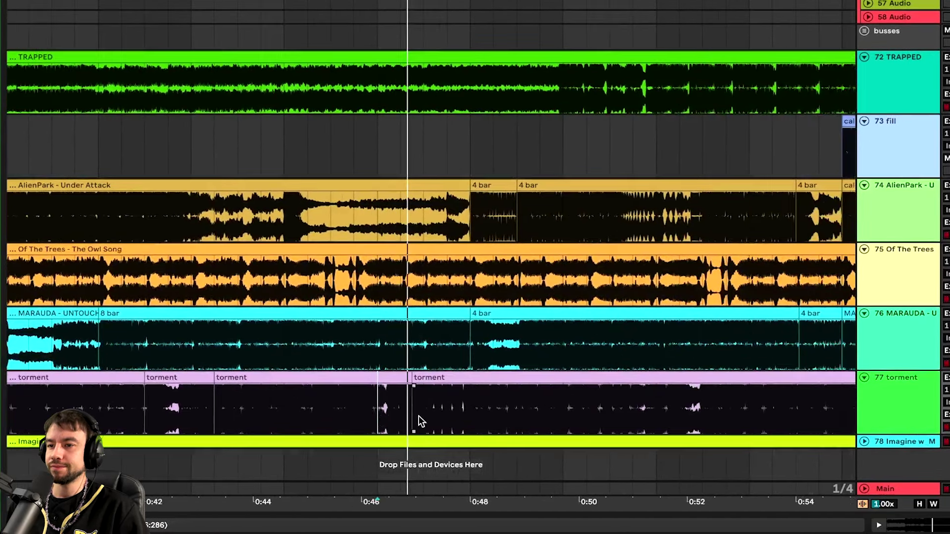
# Play the torment section after the 0:46.9 split and compare it with the split sections before it
pyautogui.hscroll(2, 419, 415)
pyautogui.scroll(3, 396, 416)
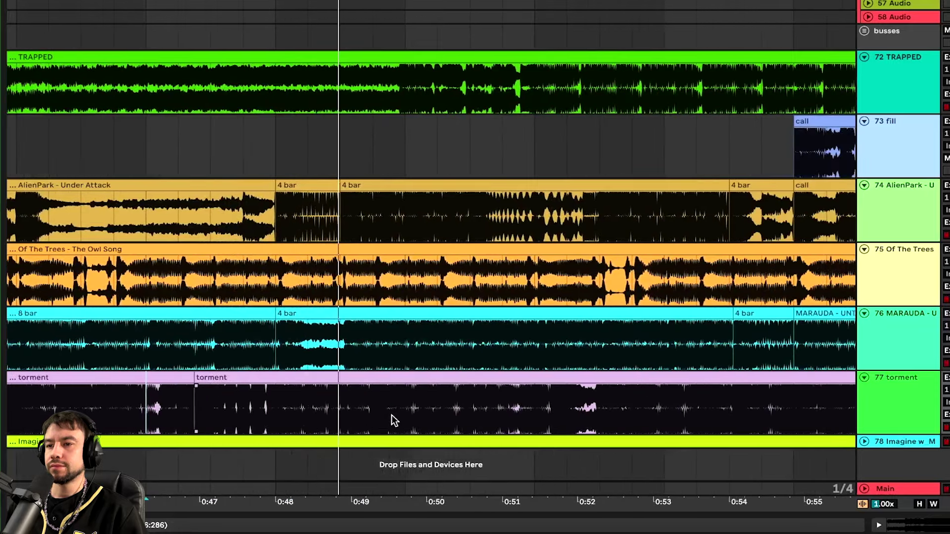
pyautogui.scroll(-6, 392, 419)
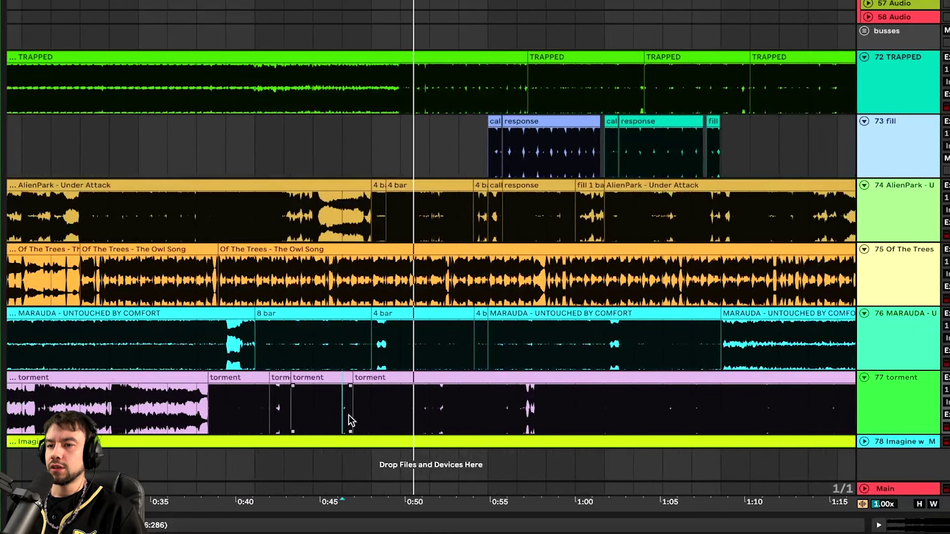
pyautogui.click(406, 400)
pyautogui.click(317, 400)
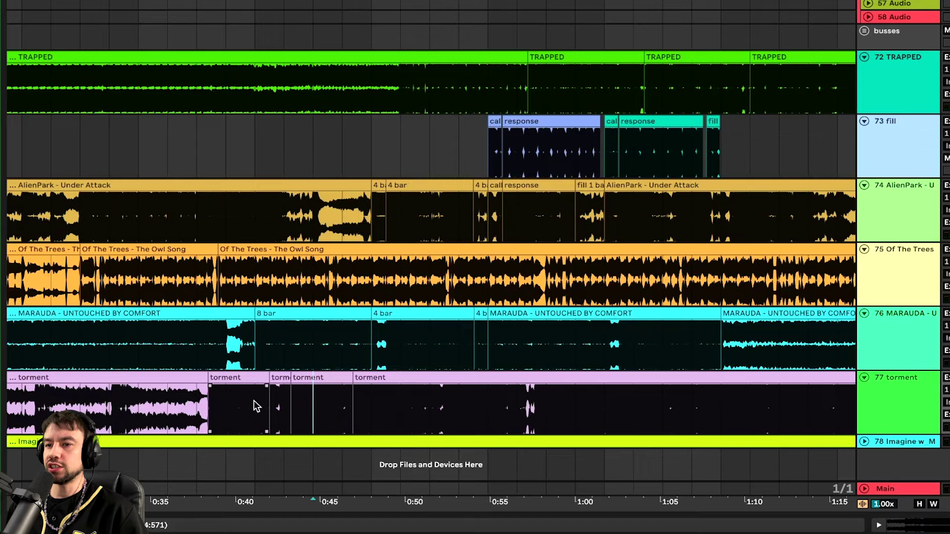
pyautogui.scroll(1, 359, 408)
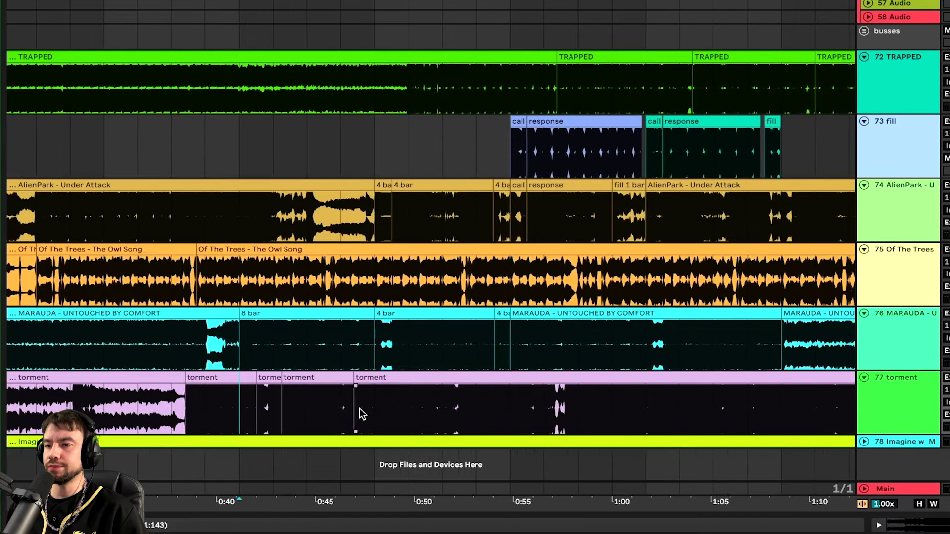
pyautogui.hscroll(-2, 359, 408)
# Expand the Imagine w_Mport track and split its clip at the start of the drop, at about 0:50.8
pyautogui.click(864, 442)
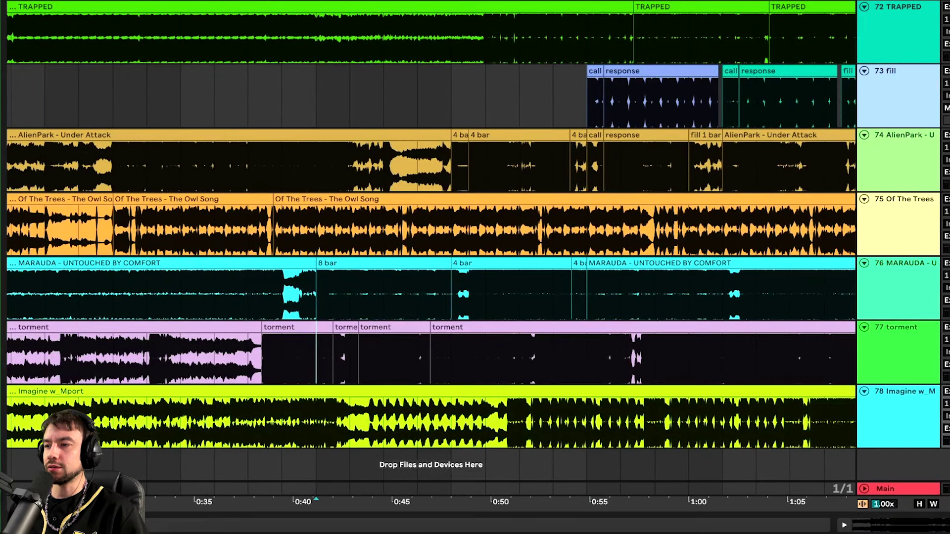
pyautogui.scroll(-5, 272, 429)
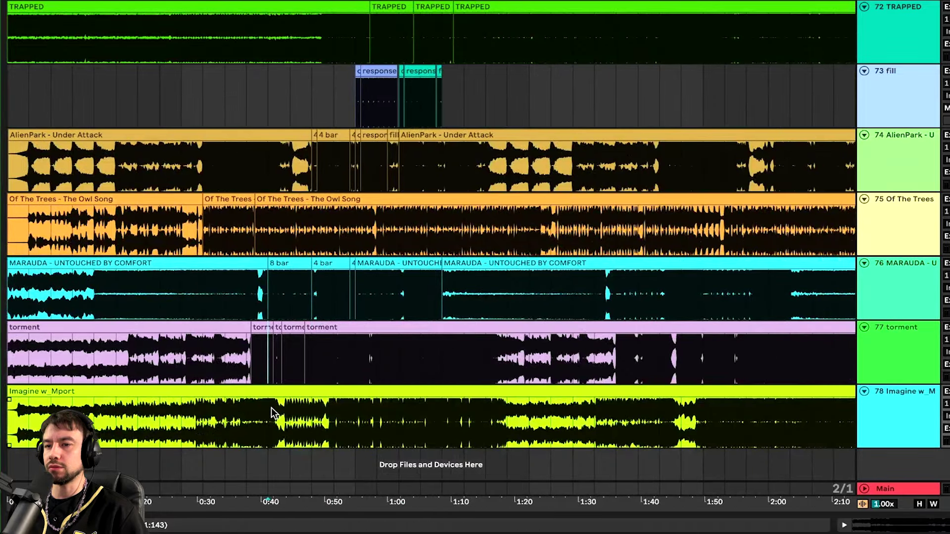
pyautogui.scroll(8, 277, 415)
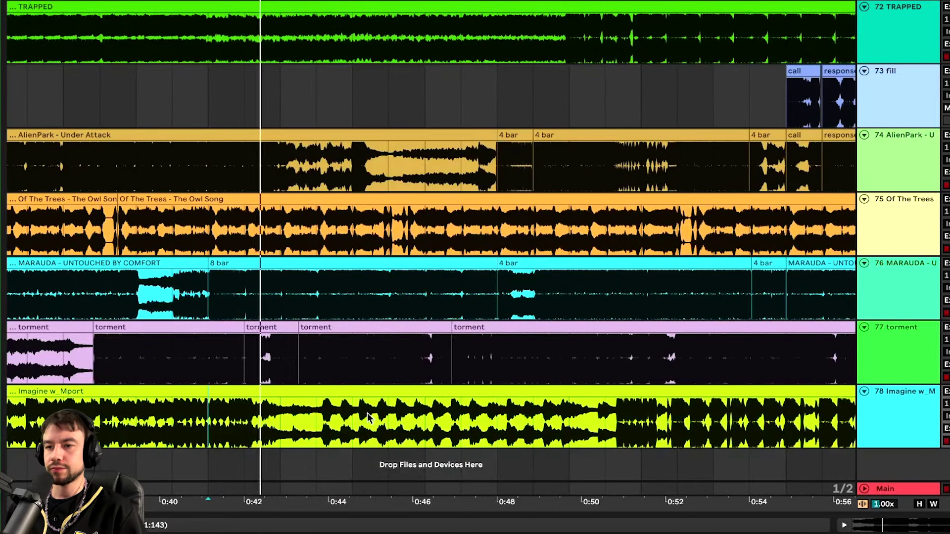
pyautogui.hscroll(1, 312, 408)
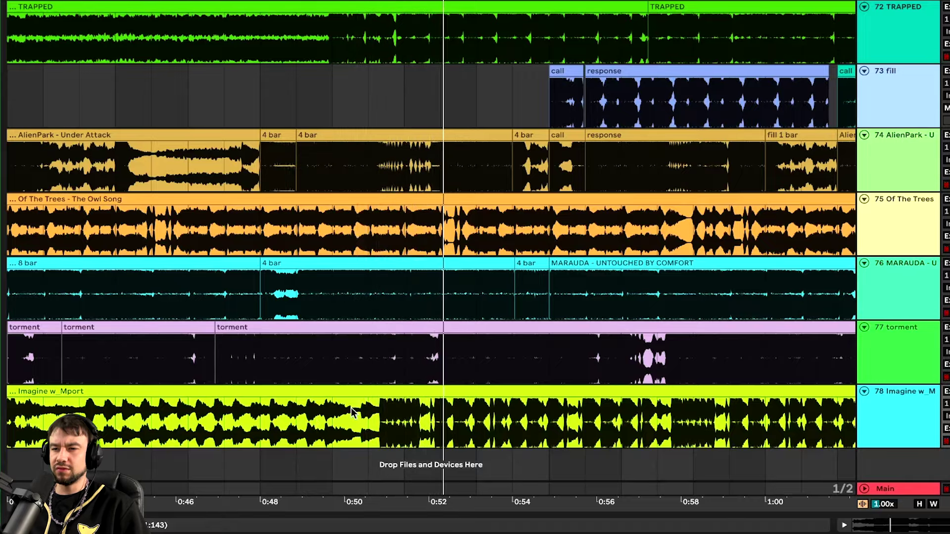
pyautogui.scroll(2, 351, 408)
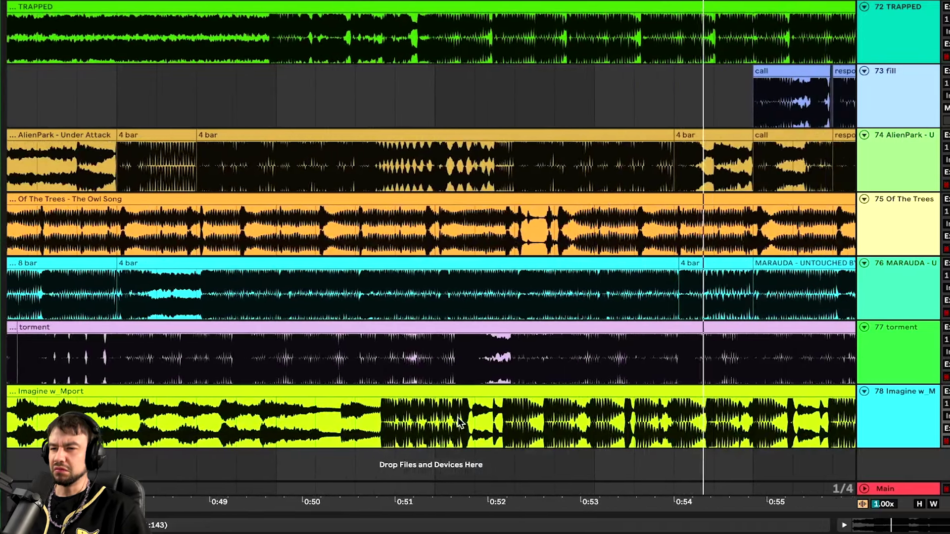
pyautogui.scroll(2, 168, 437)
pyautogui.scroll(-4, 138, 421)
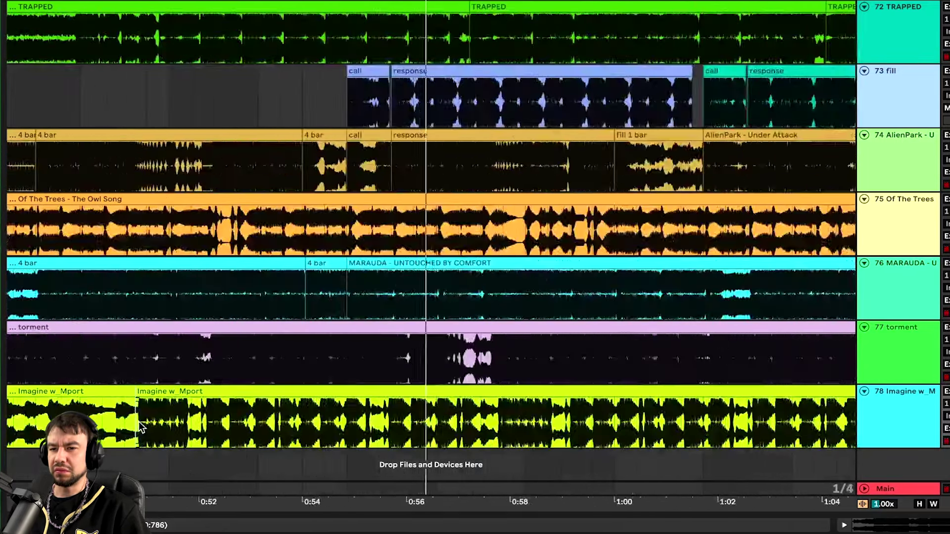
# Play the opening of the Imagine w_Mport drop and mark the sustained sound from about 0:51.7 to 0:52.1
pyautogui.scroll(-3, 350, 441)
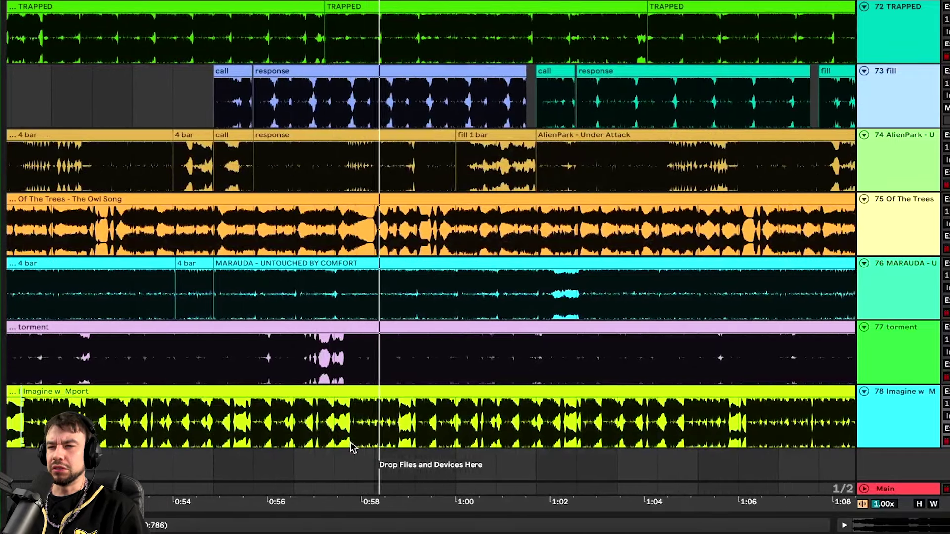
pyautogui.scroll(4, 98, 433)
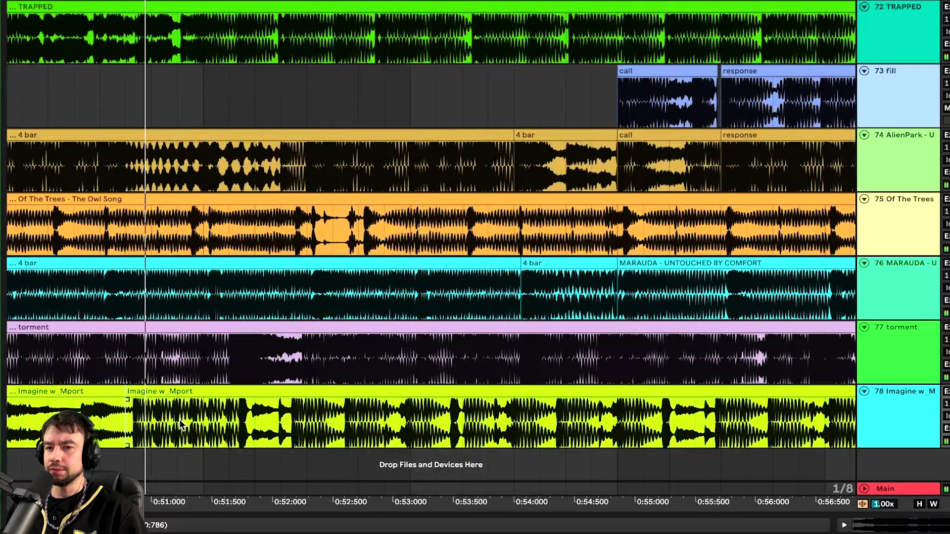
pyautogui.scroll(4, 241, 419)
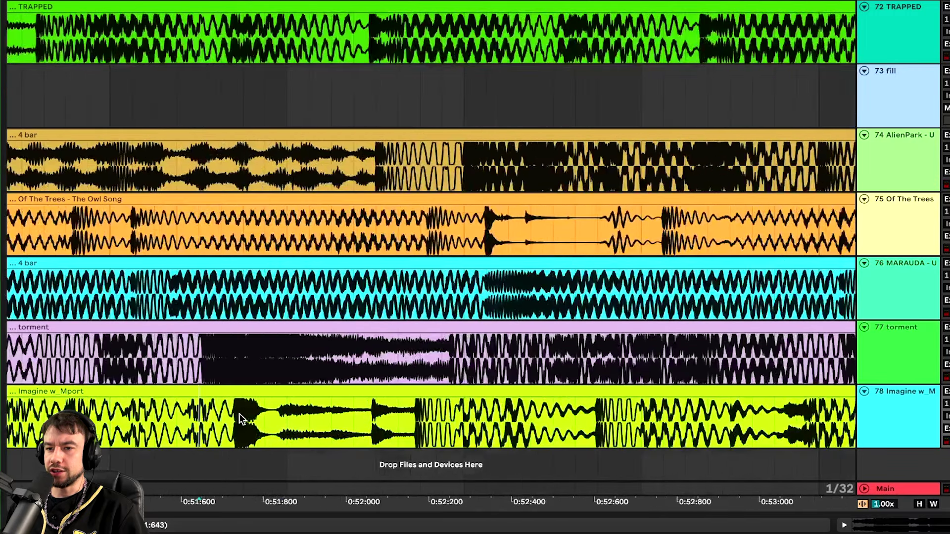
pyautogui.scroll(-2, 229, 417)
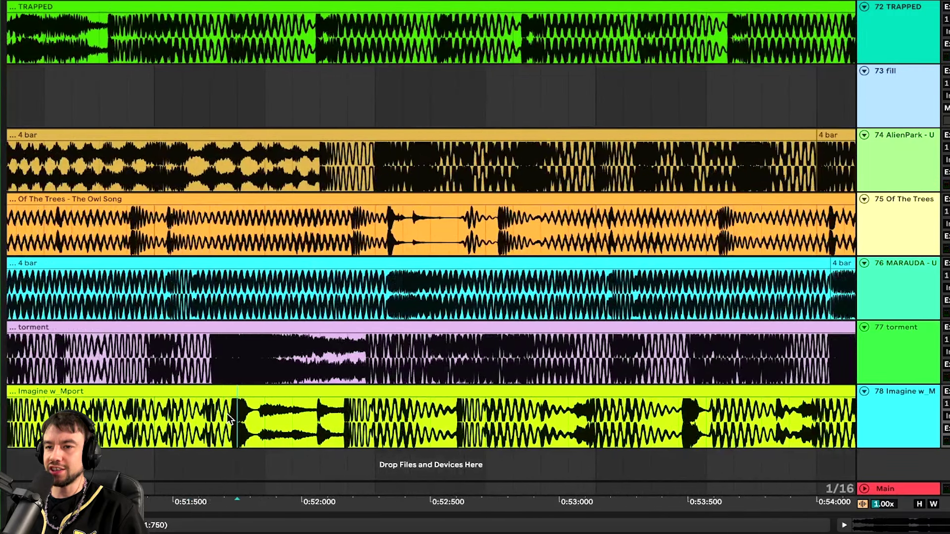
pyautogui.moveTo(231, 416); pyautogui.dragTo(341, 418)
pyautogui.click(237, 414)
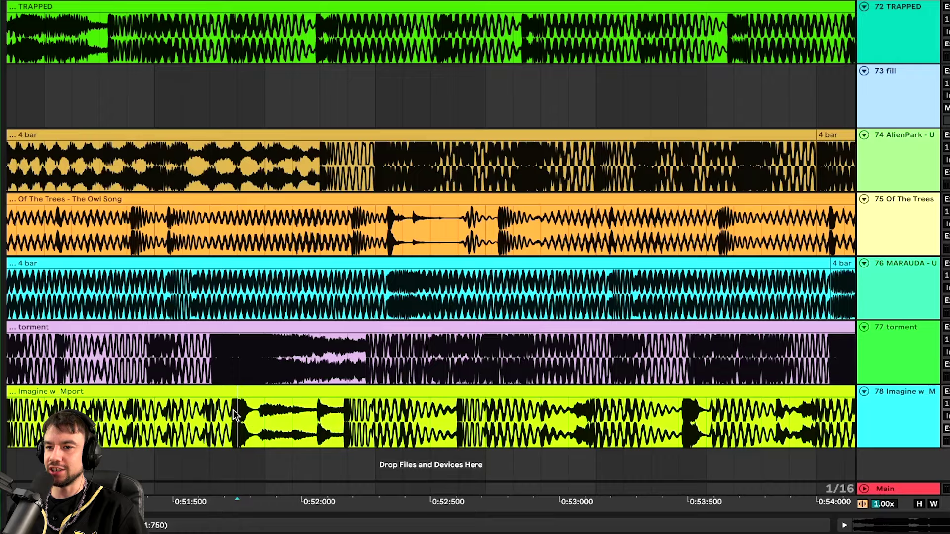
# Mark the phrase from about 0:52.1 to 0:53.5, and replay the Imagine w_Mport drop from its start at 0:50.8
pyautogui.scroll(-3, 227, 415)
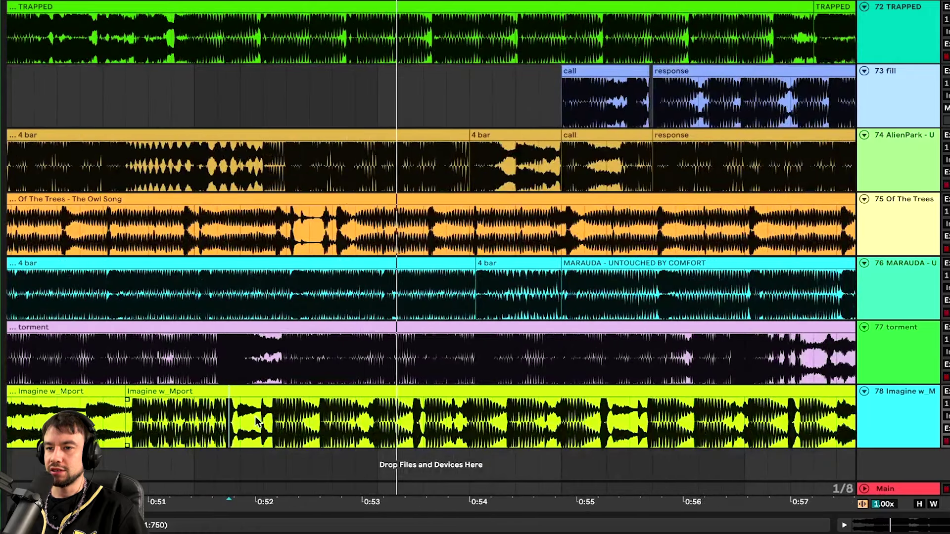
pyautogui.moveTo(272, 417); pyautogui.dragTo(423, 419)
pyautogui.click(130, 420)
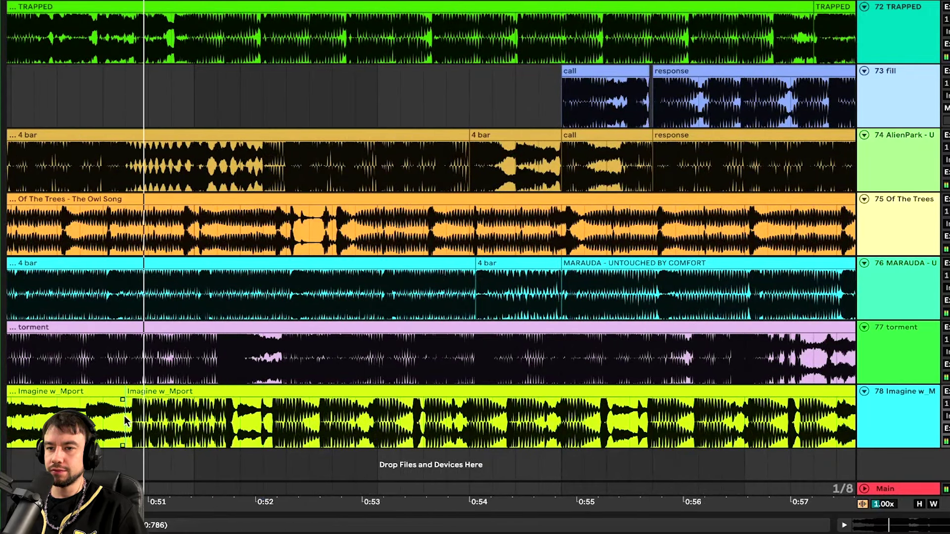
pyautogui.scroll(3, 242, 418)
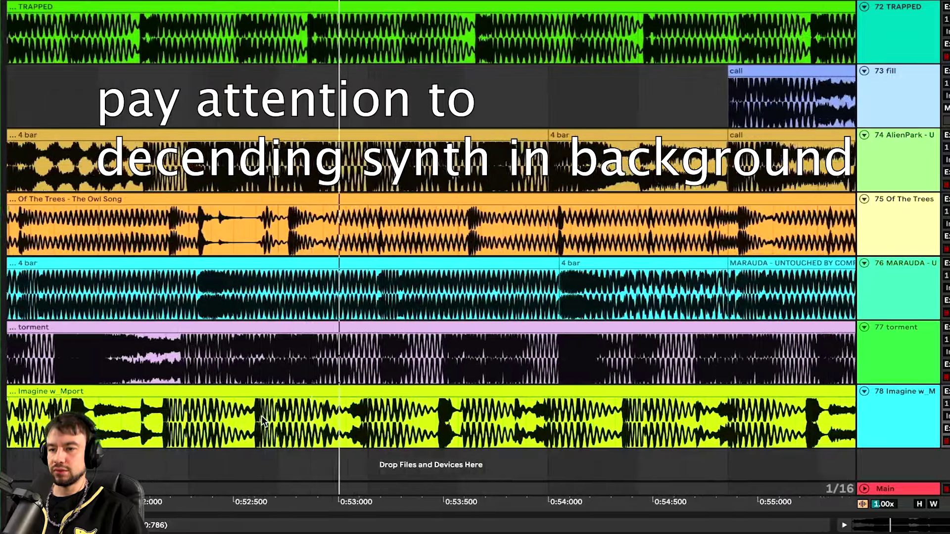
pyautogui.scroll(-3, 262, 420)
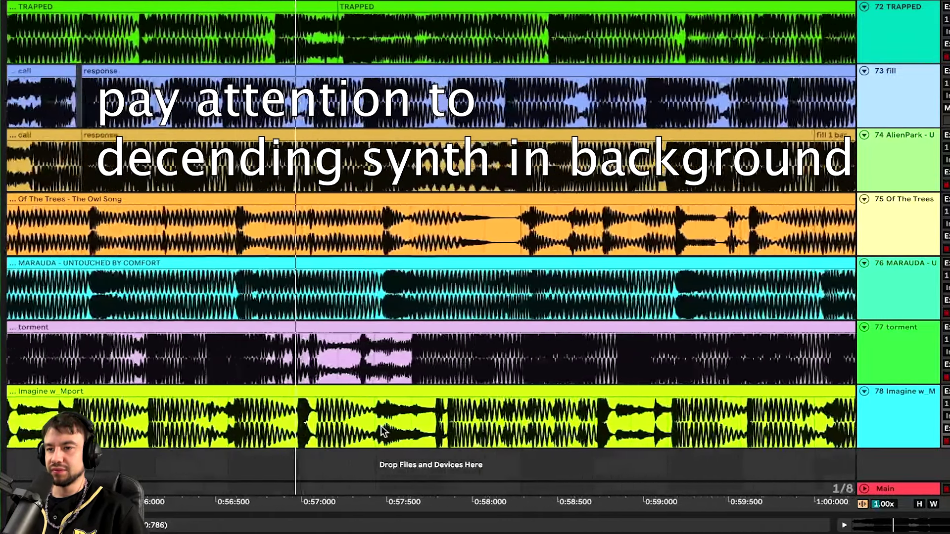
# Mark the short variation in the Imagine w_Mport drop from about 0:57.0 to 0:57.6 and play it on its own
pyautogui.scroll(3, 256, 418)
pyautogui.moveTo(255, 412); pyautogui.dragTo(443, 411)
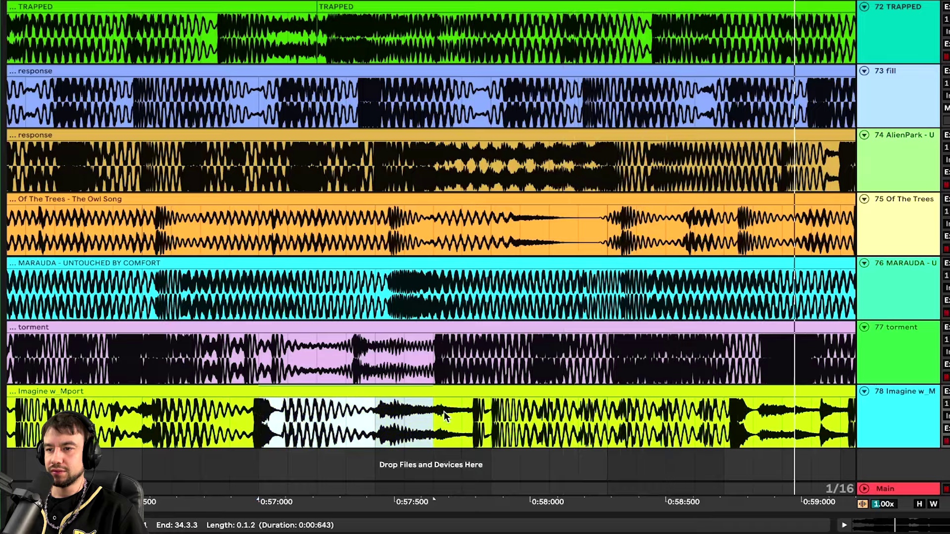
pyautogui.press('space')
pyautogui.press('space')
pyautogui.scroll(-1, 400, 419)
pyautogui.scroll(2, 396, 420)
pyautogui.scroll(-2, 302, 430)
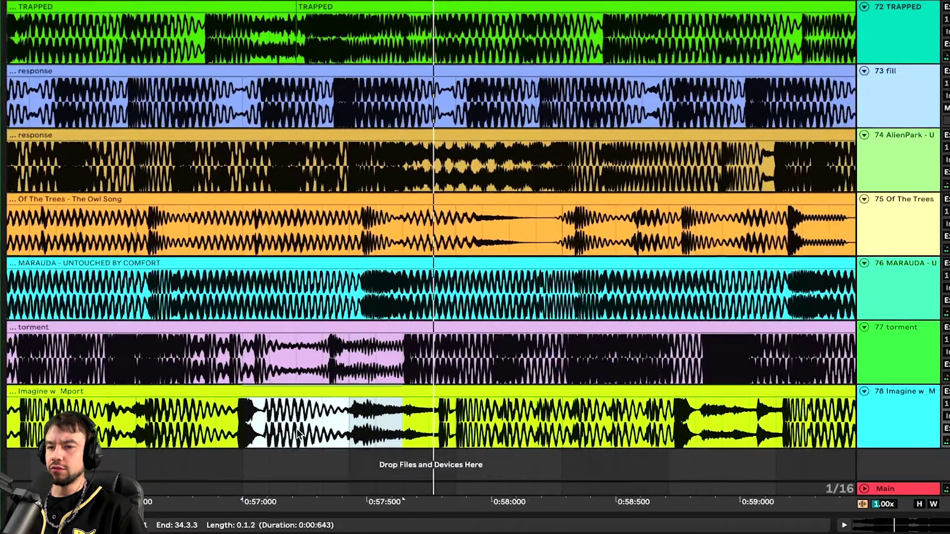
# Listen through the Imagine w_Mport drop from about 0:57.6 to 1:06 and examine where its phrases change
pyautogui.scroll(-2, 418, 416)
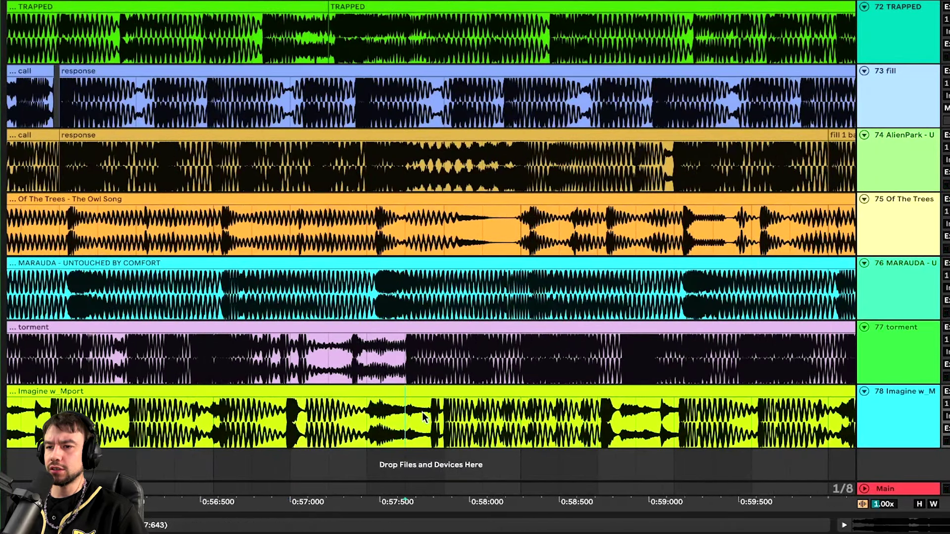
pyautogui.scroll(-4, 445, 425)
pyautogui.hscroll(2, 456, 435)
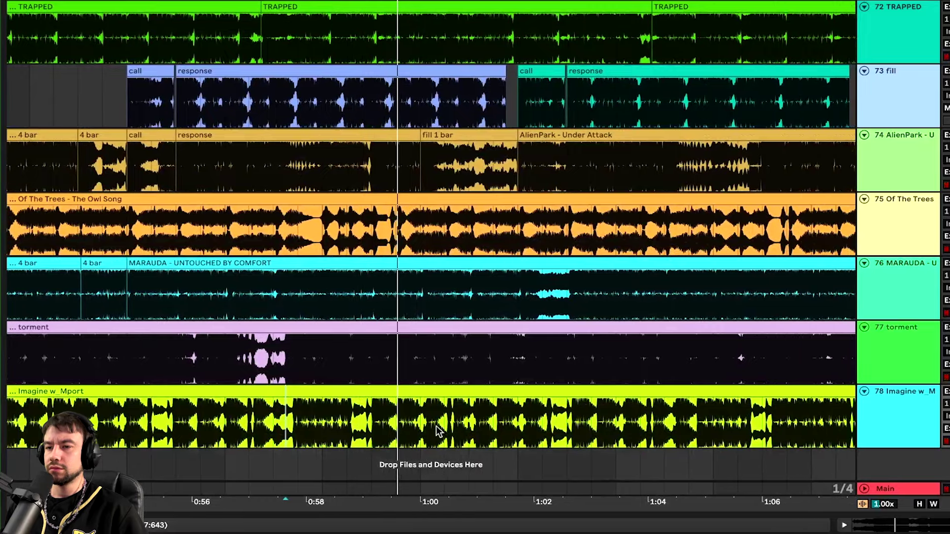
pyautogui.scroll(-2, 424, 426)
pyautogui.hscroll(3, 426, 425)
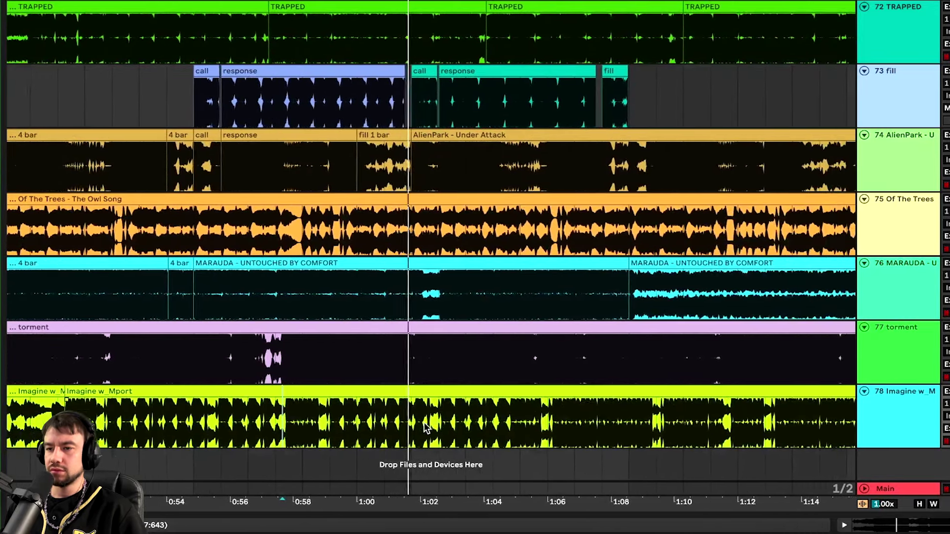
pyautogui.scroll(3, 482, 415)
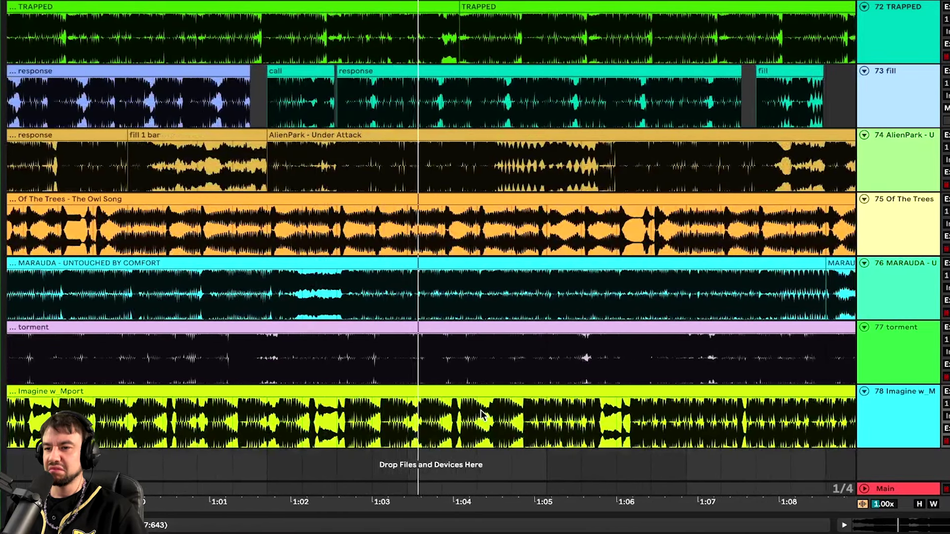
pyautogui.scroll(-2, 480, 409)
pyautogui.hscroll(3, 497, 419)
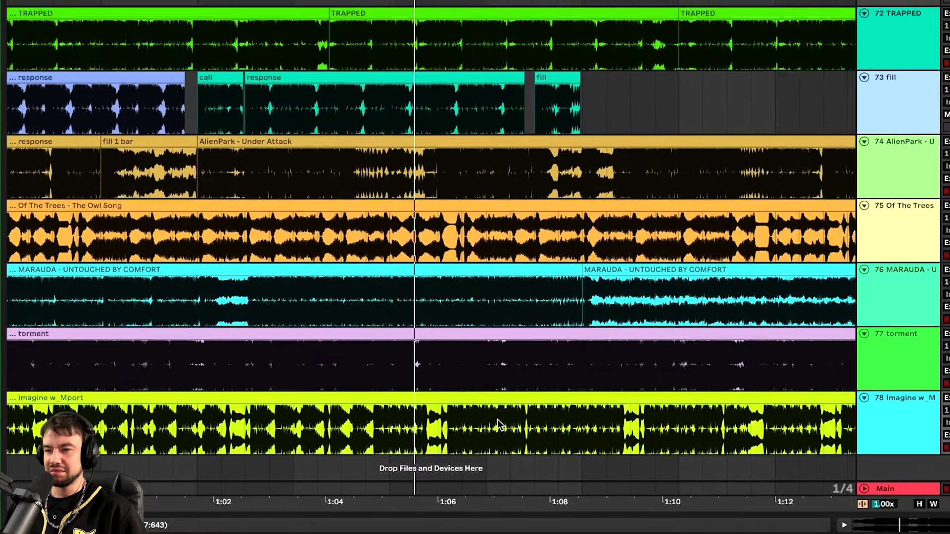
# Split the Imagine w_Mport clip at the end of the drop, at about 1:17.1
pyautogui.scroll(-2, 426, 413)
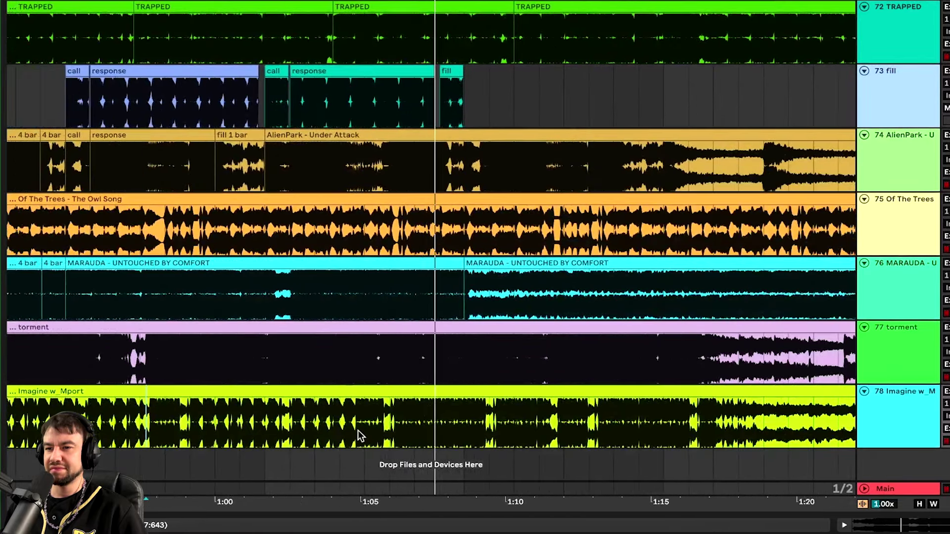
pyautogui.scroll(2, 356, 429)
pyautogui.scroll(-4, 347, 423)
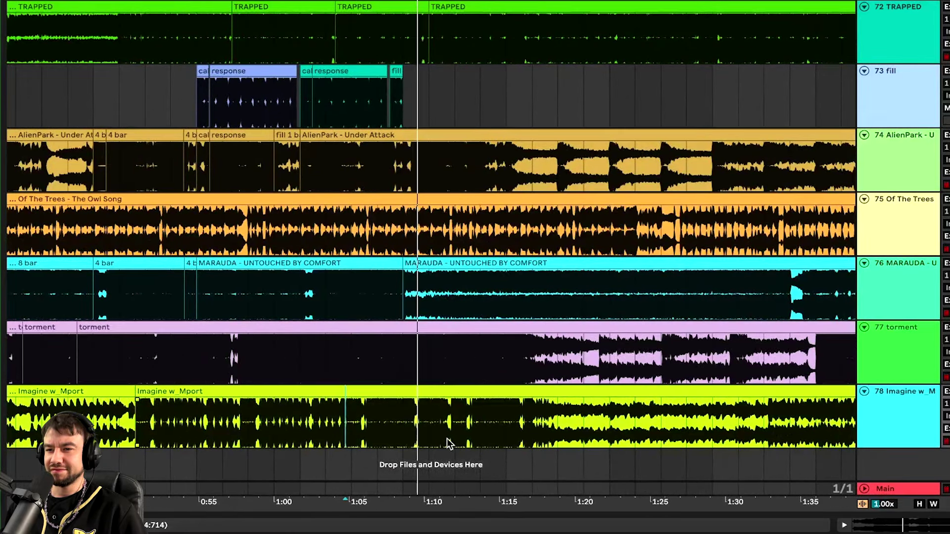
pyautogui.hscroll(-3, 394, 415)
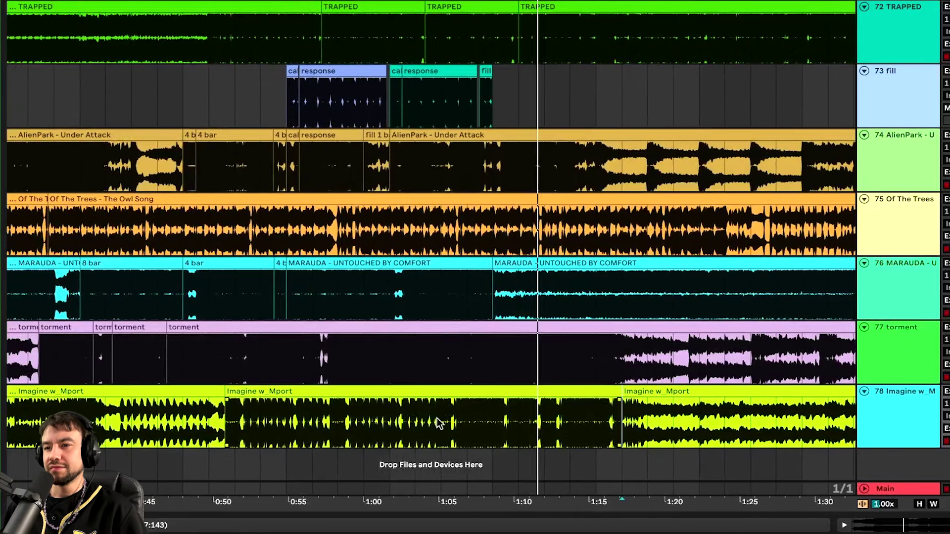
# Mark the four bars from about 1:05.1 in the Imagine w_Mport drop and play from about 1:06 to examine the repeated fills
pyautogui.scroll(3, 451, 421)
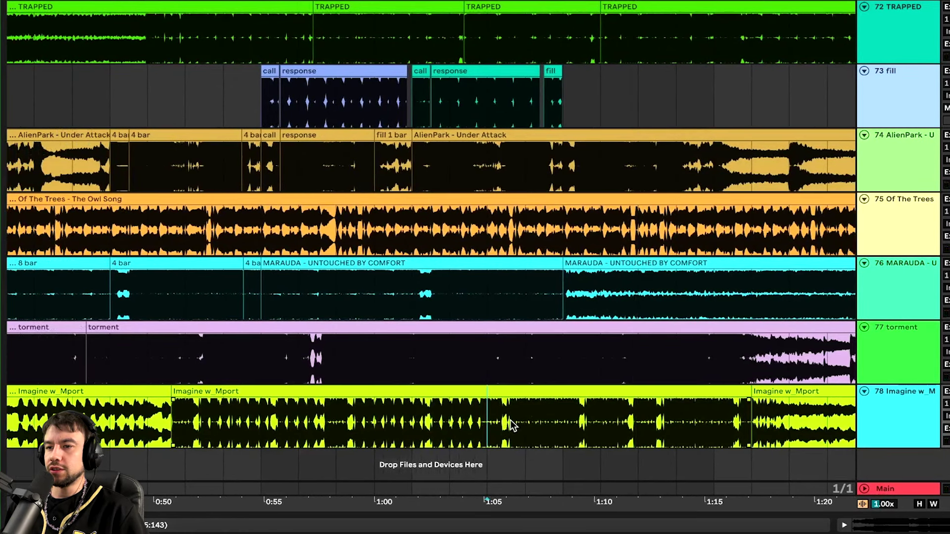
pyautogui.scroll(5, 512, 410)
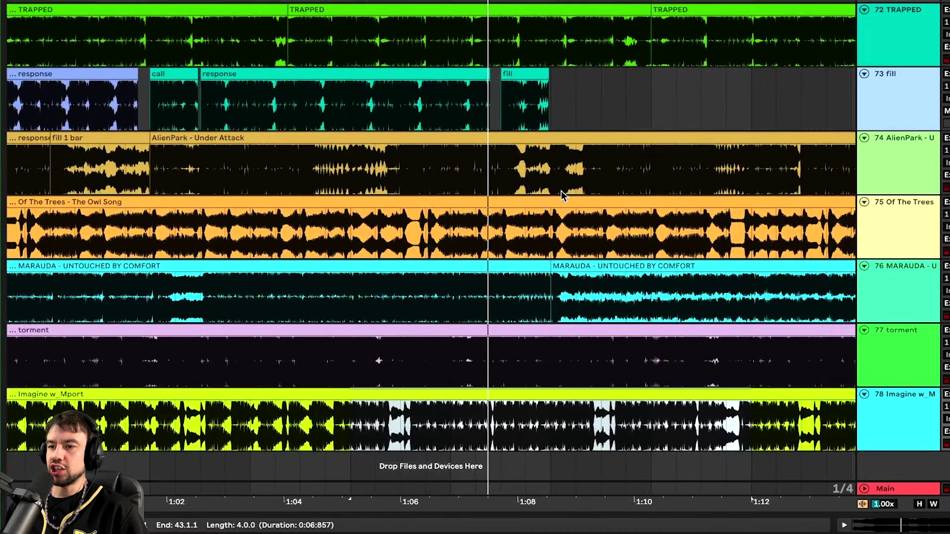
pyautogui.scroll(-7, 401, 415)
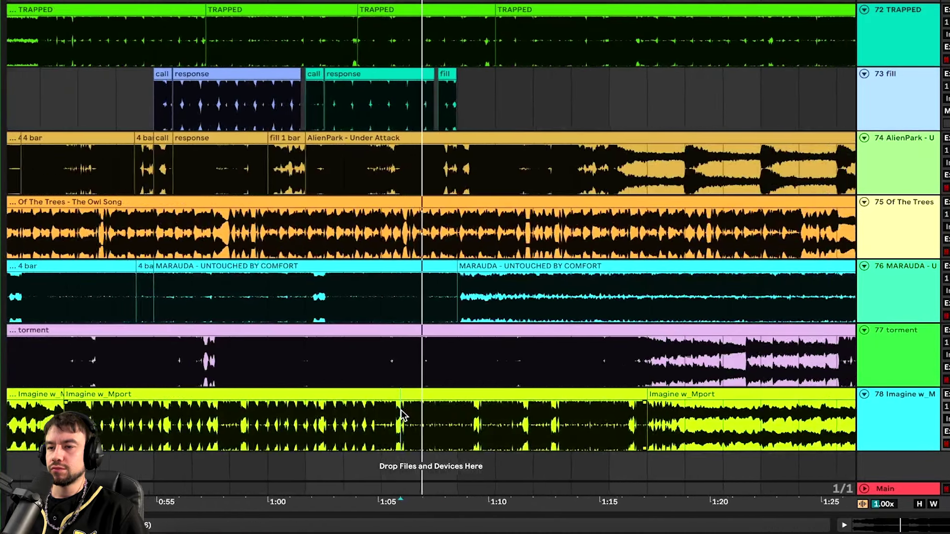
pyautogui.scroll(5, 294, 426)
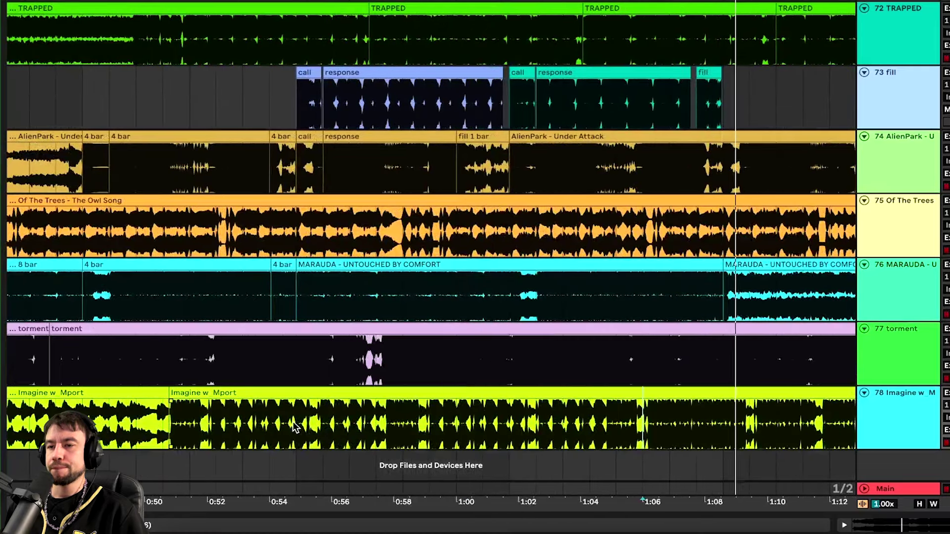
pyautogui.scroll(5, 415, 430)
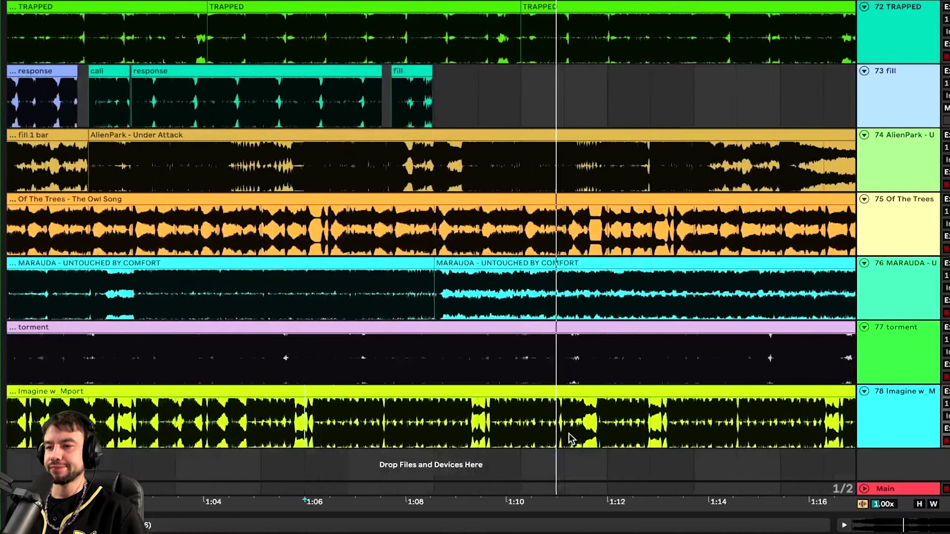
pyautogui.scroll(-4, 495, 426)
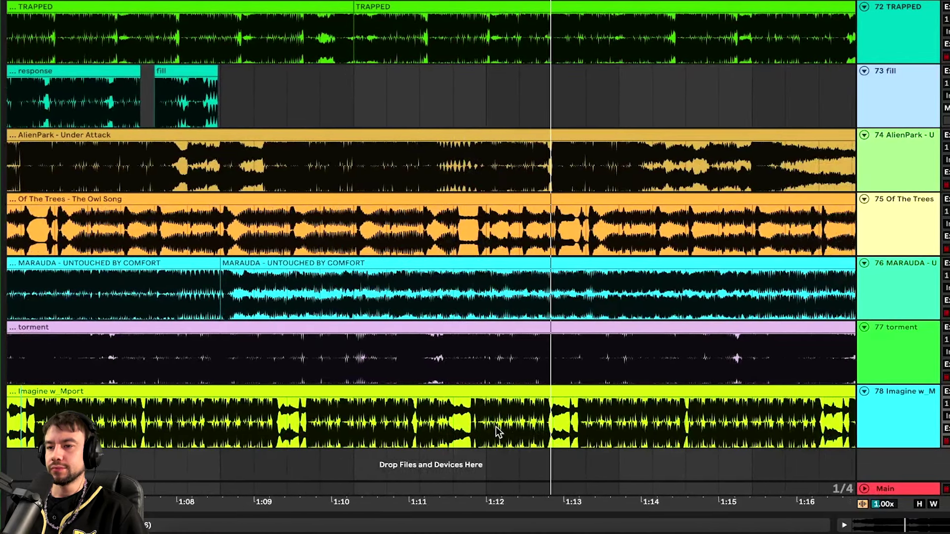
# Mark the opening phrase of the Imagine w_Mport drop, and select the whole drop section from 30.3.3 to 46.1.1
pyautogui.hscroll(-8, 496, 426)
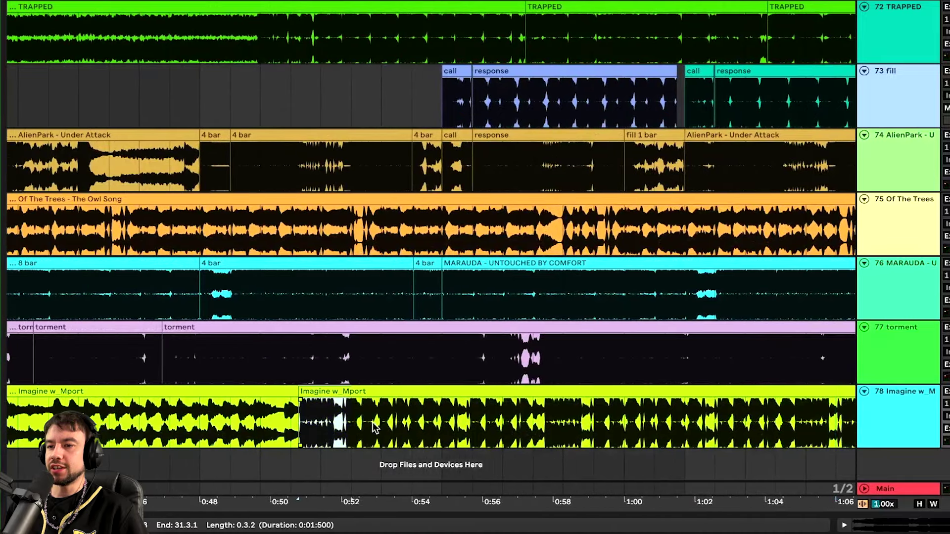
pyautogui.scroll(-5, 545, 428)
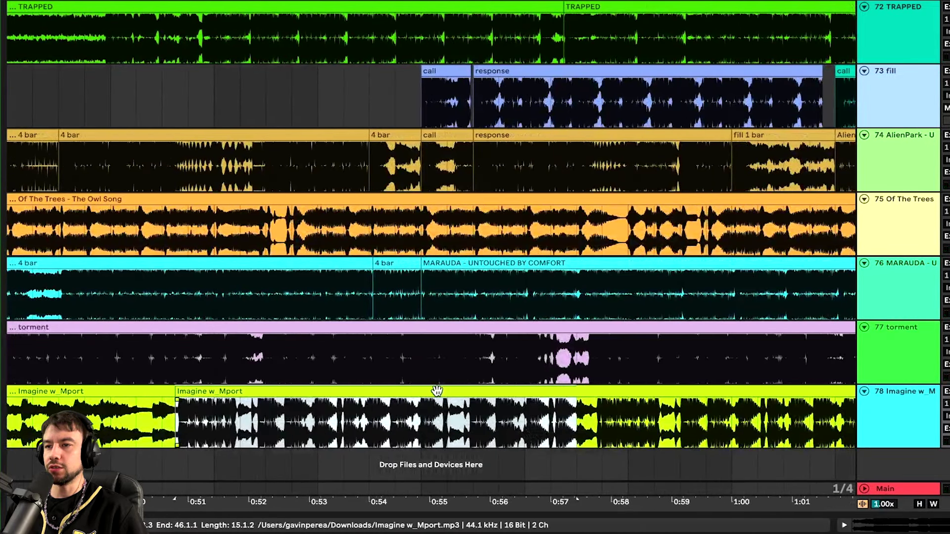
pyautogui.scroll(-5, 437, 391)
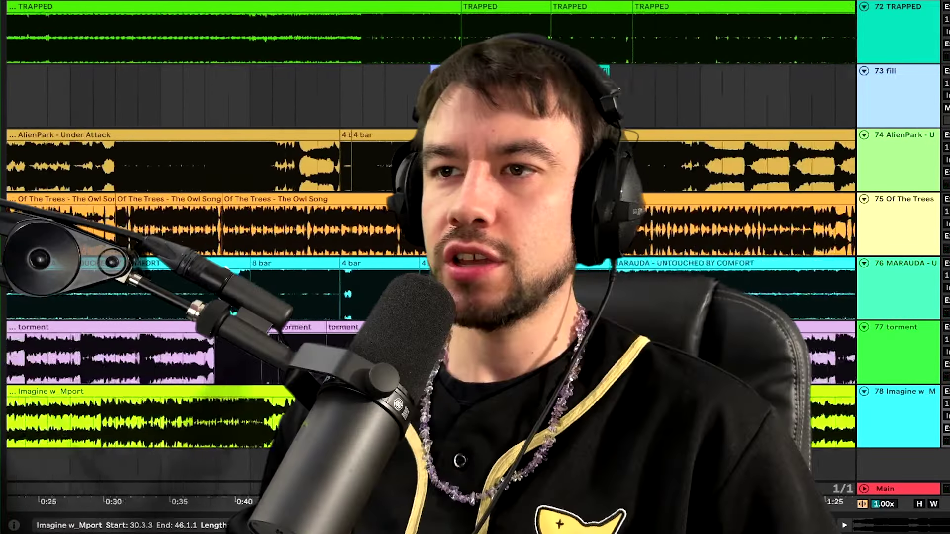